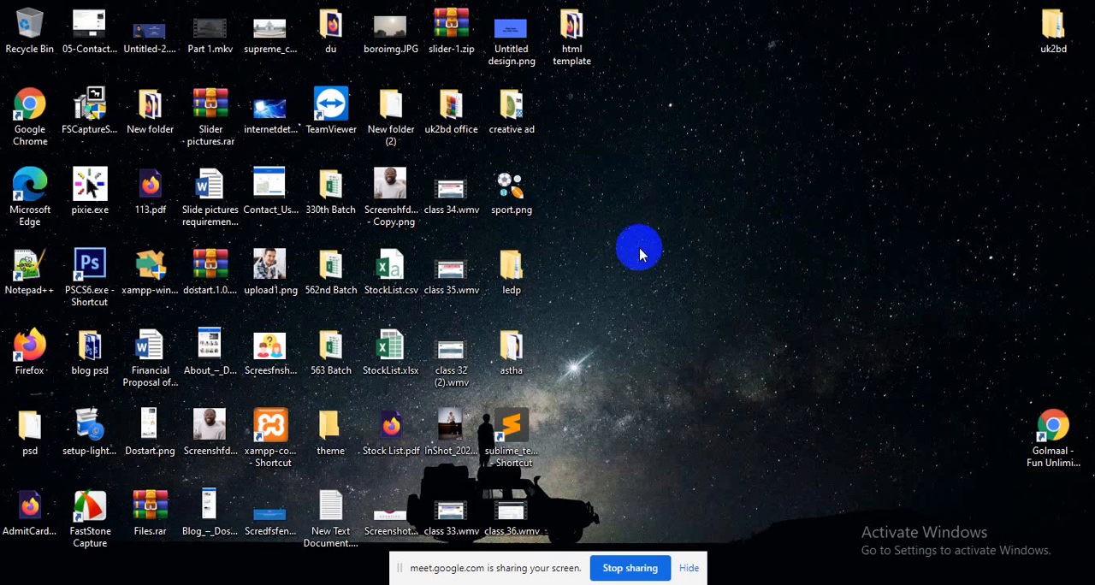
Launch the Firefox browser and dismiss the default browser prompt
click(453, 301)
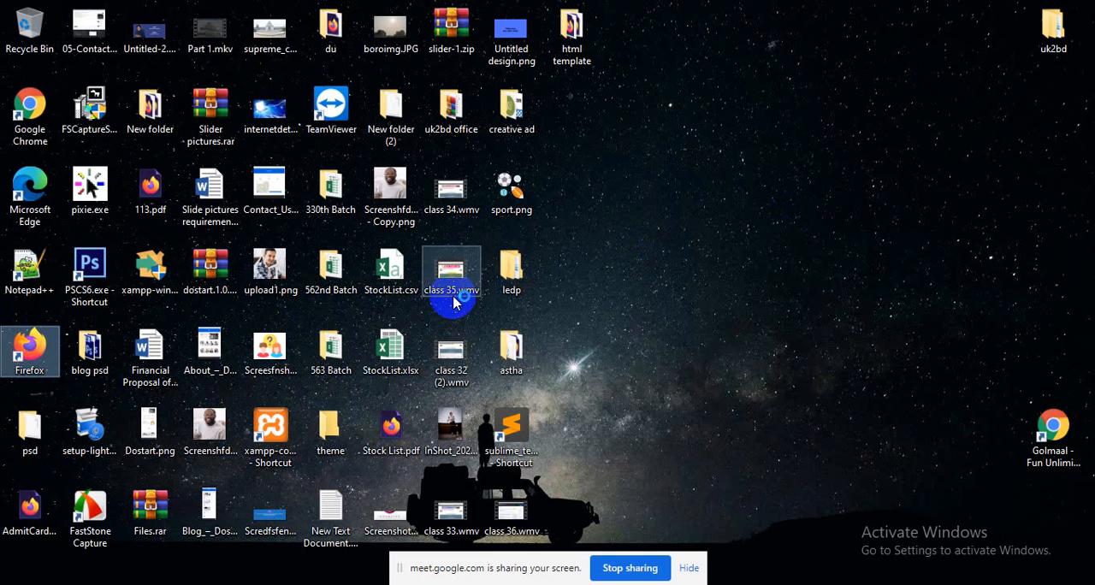
double_click(453, 301)
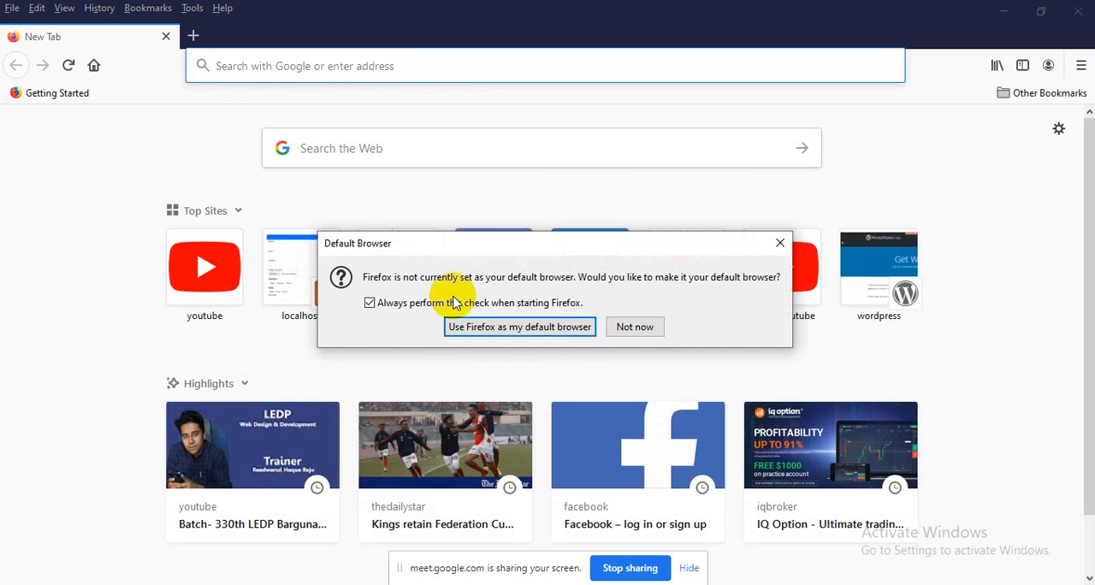
click(779, 243)
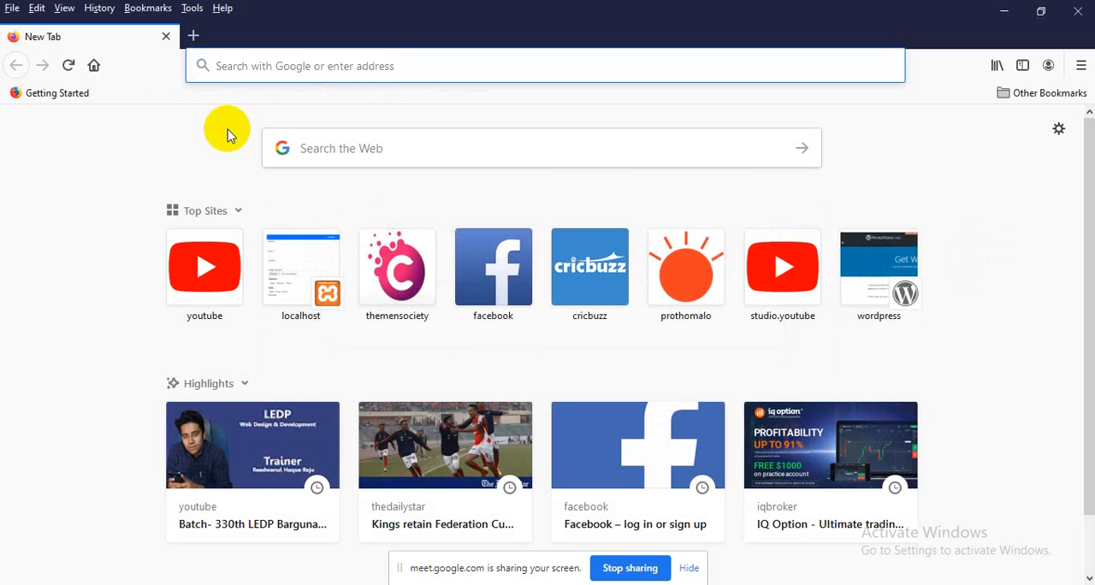
Search Google for "theme forest" and open the ThemeForest website from the results
text(theme fores)
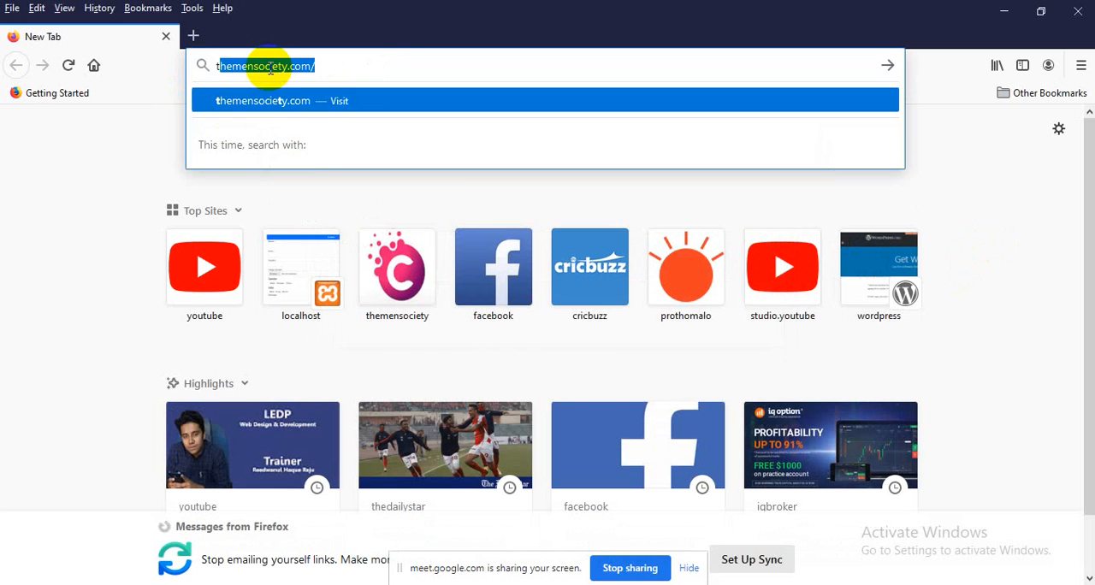
text(t)
key(Return)
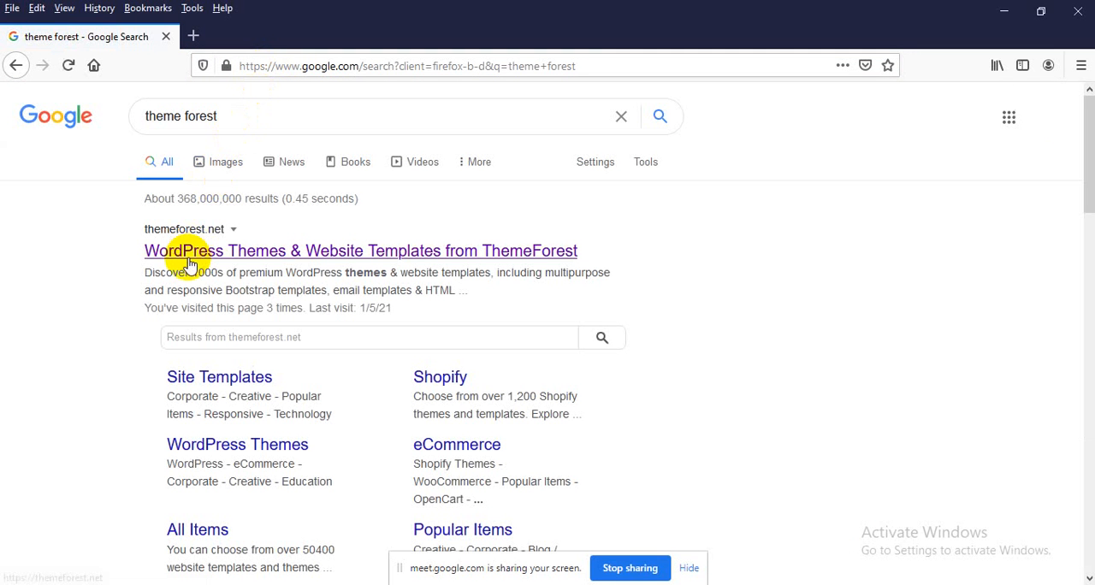
click(215, 241)
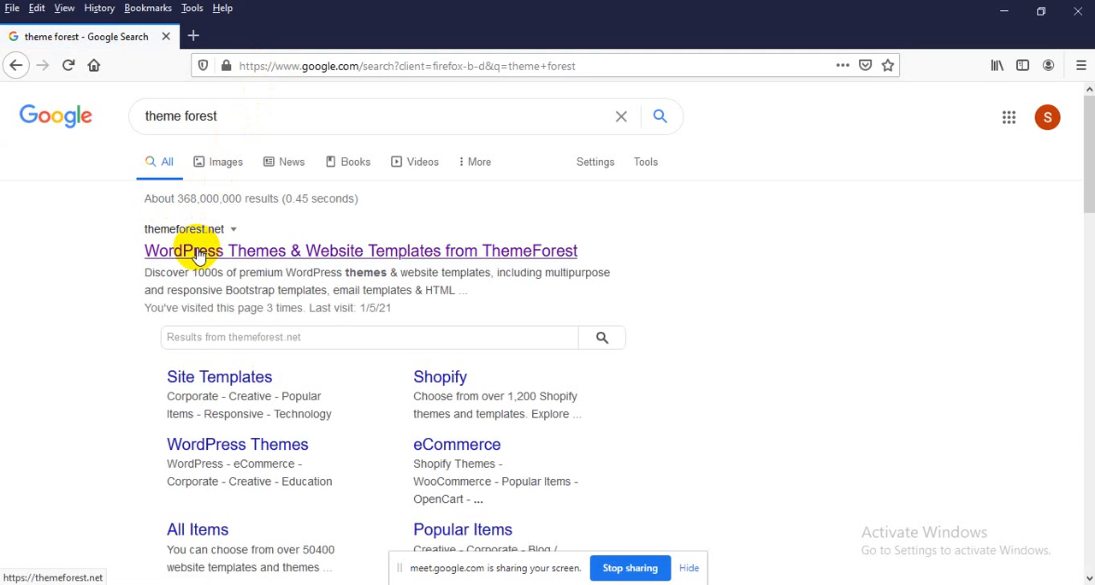
click(197, 253)
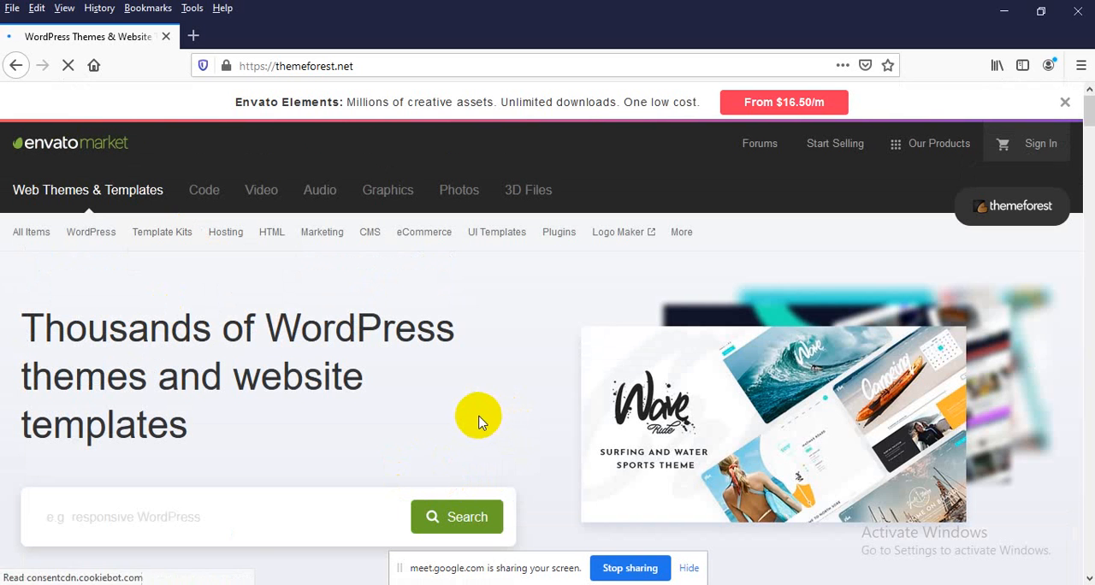
Open the Corporate category of HTML templates on ThemeForest
scroll(392, 384, down, 5)
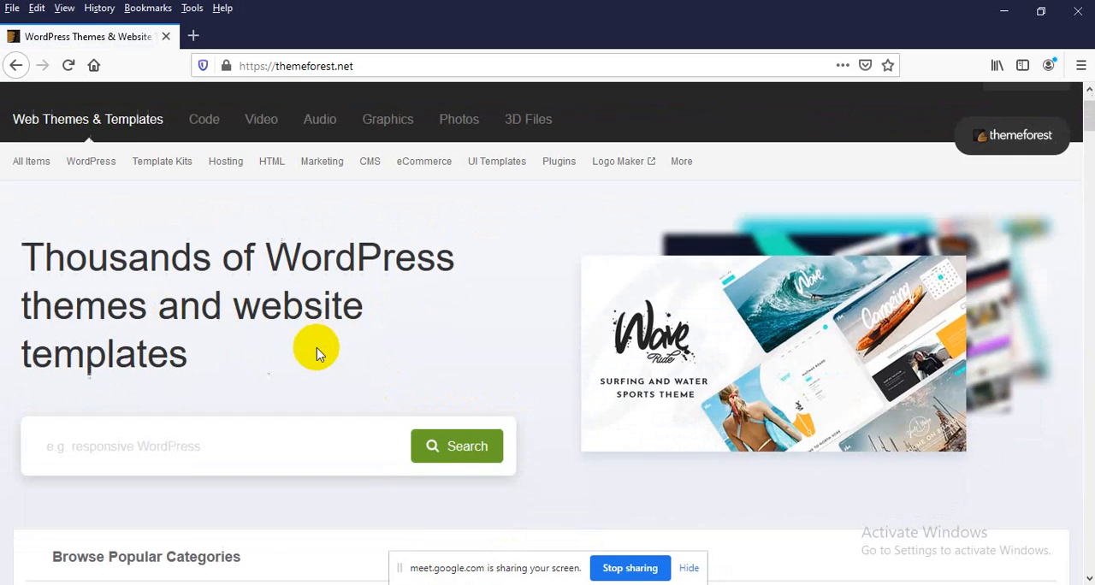
scroll(313, 344, up, 5)
click(226, 195)
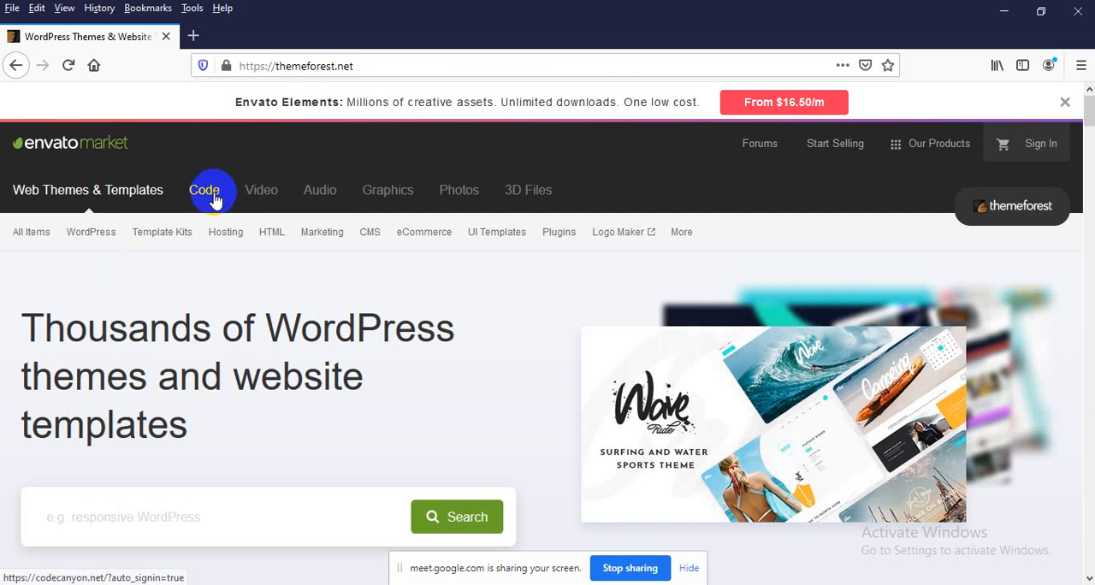
mouse_move(72, 238)
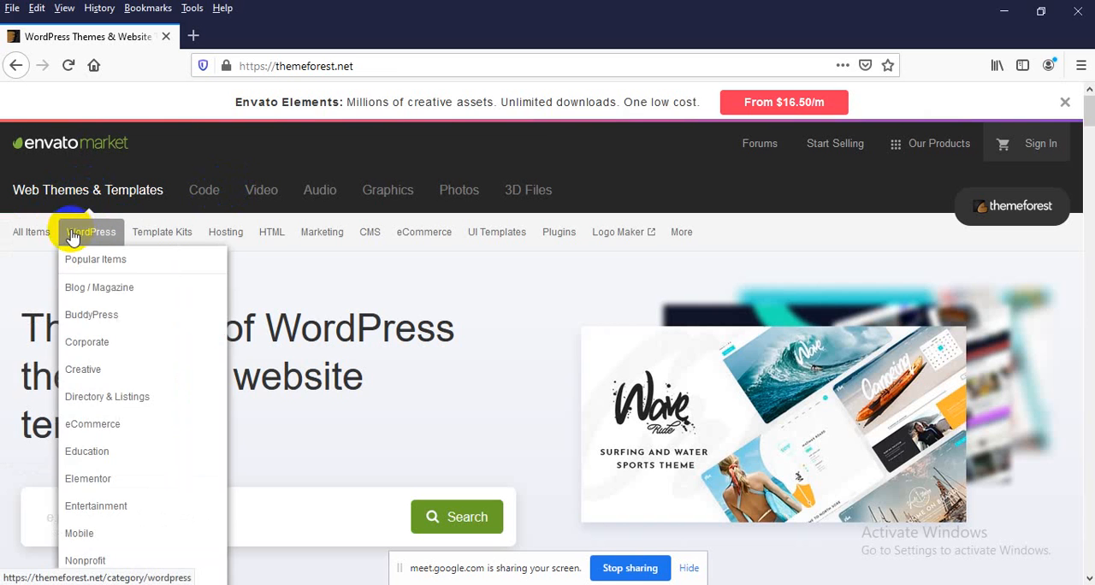
click(155, 234)
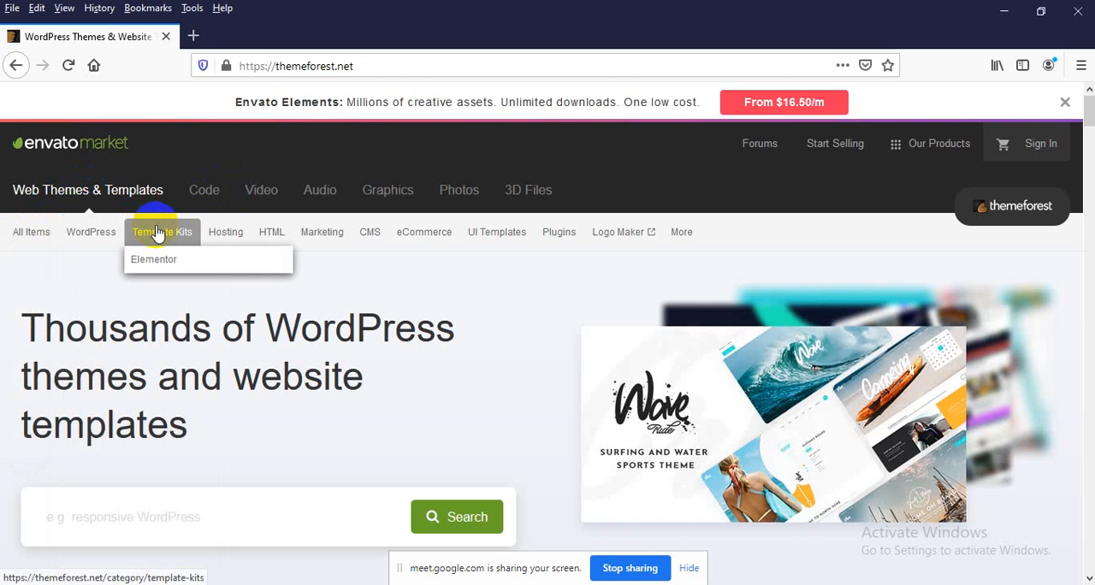
mouse_move(274, 249)
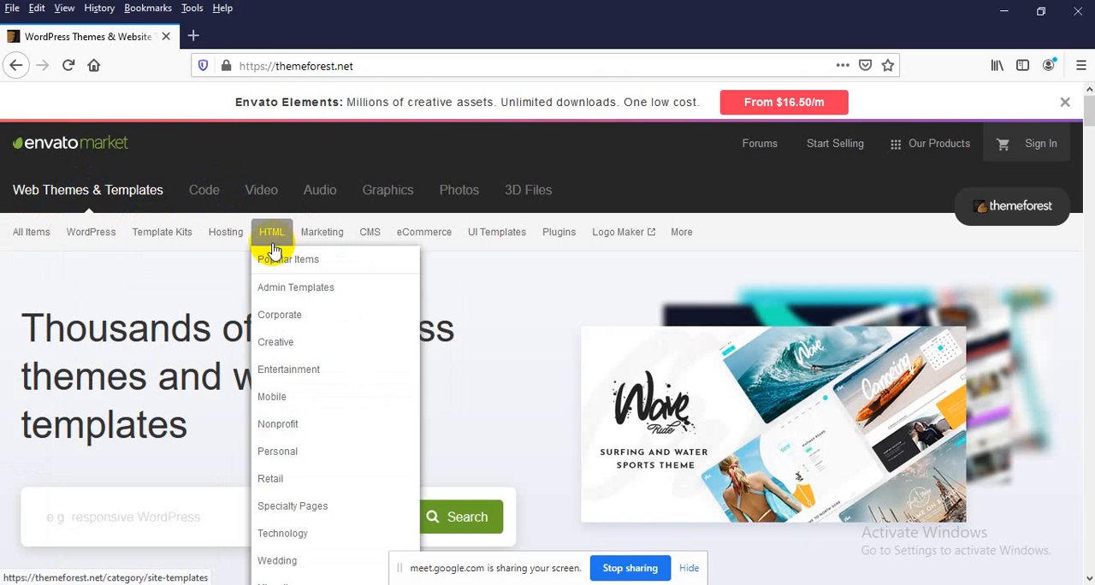
click(280, 315)
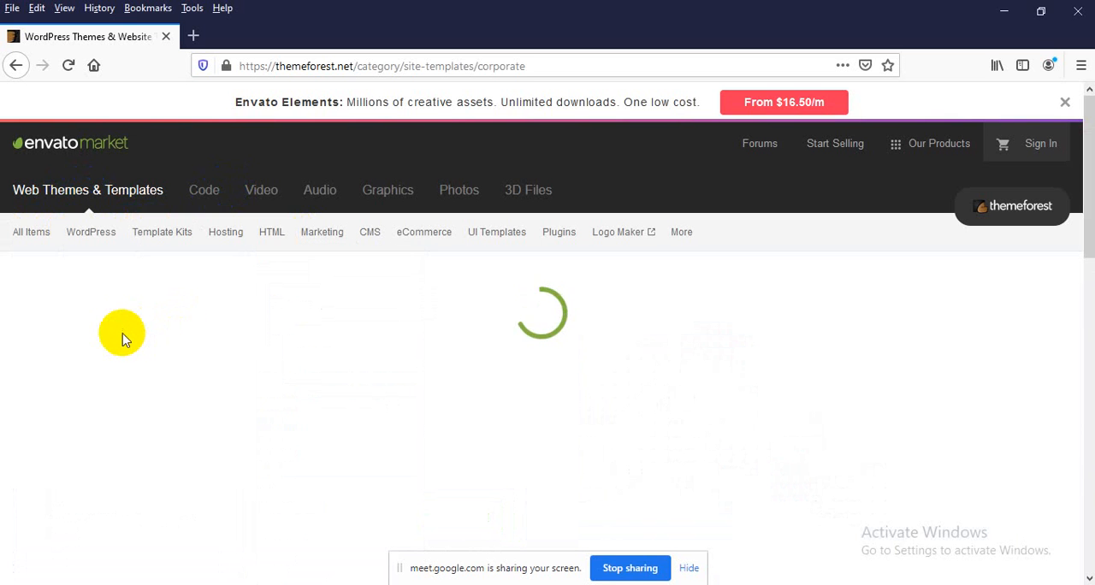
Open the live previews of the Elmaks electric cars dealer template and the Onum SEO & Marketing template
scroll(220, 317, down, 4)
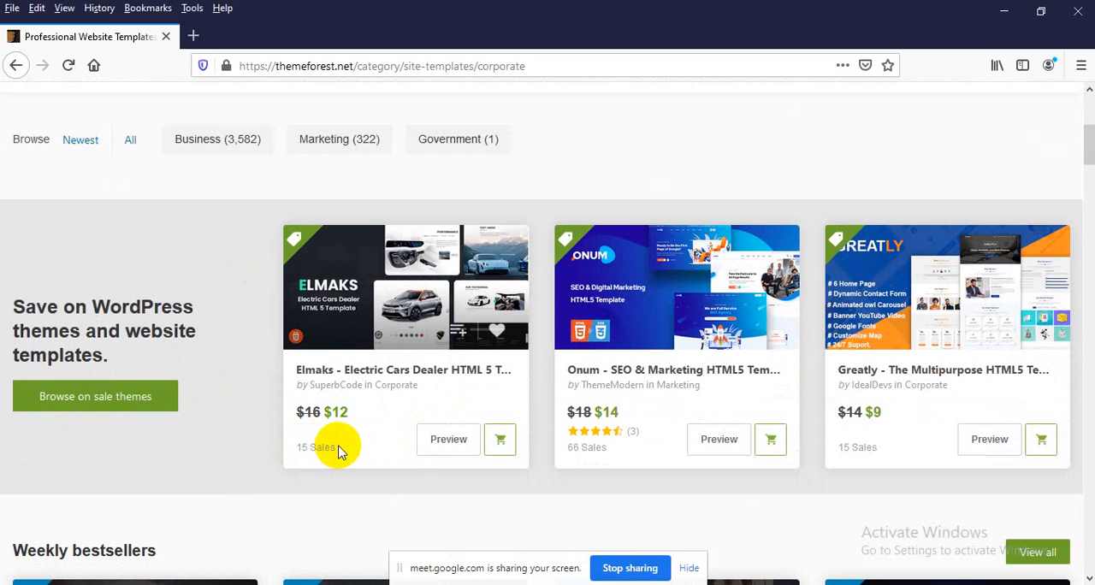
click(440, 449)
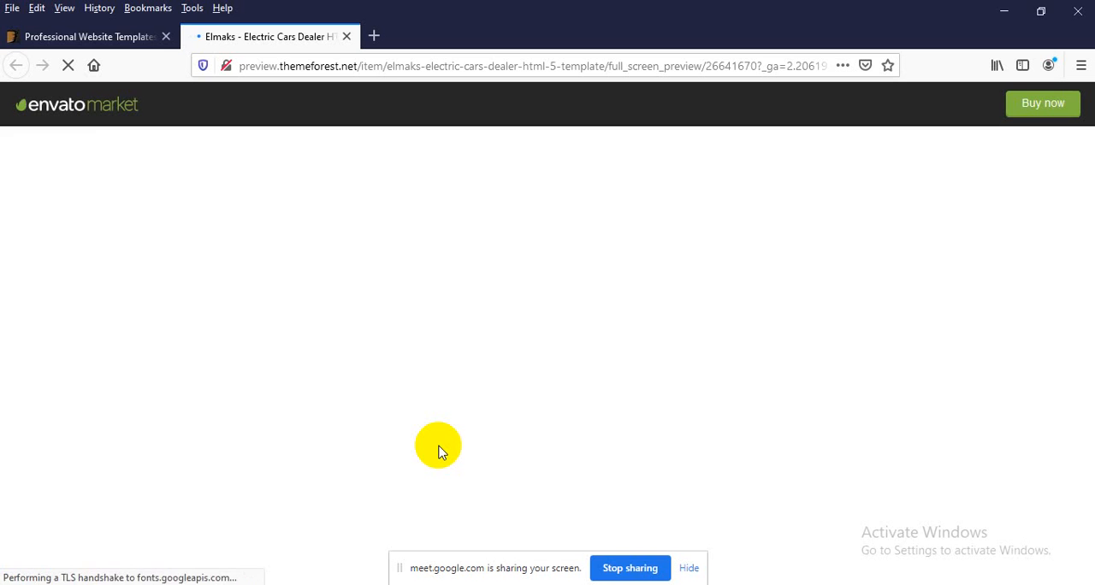
click(122, 36)
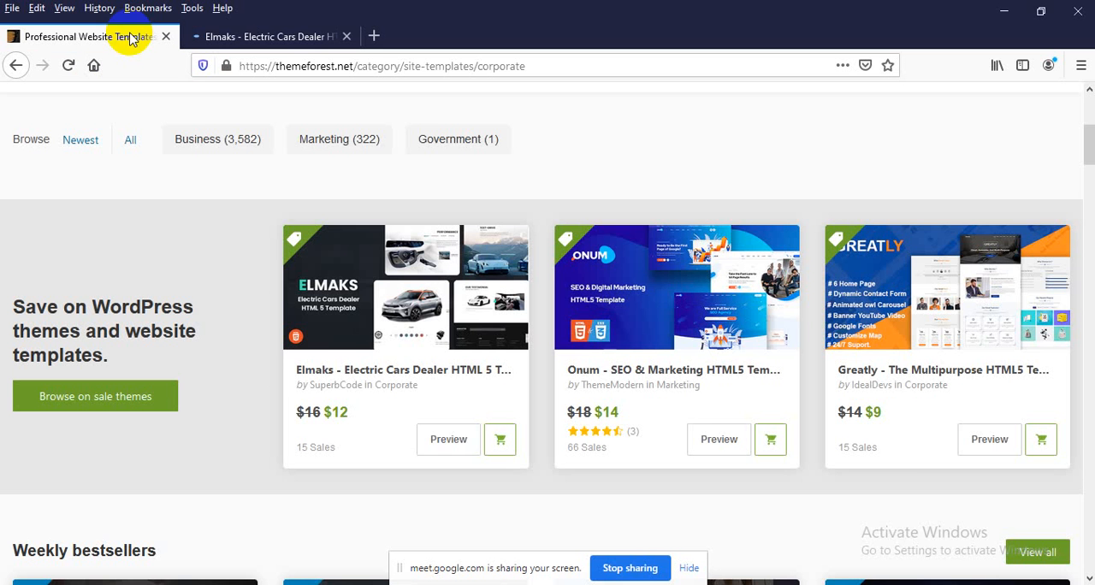
scroll(556, 360, up, 2)
scroll(599, 411, down, 2)
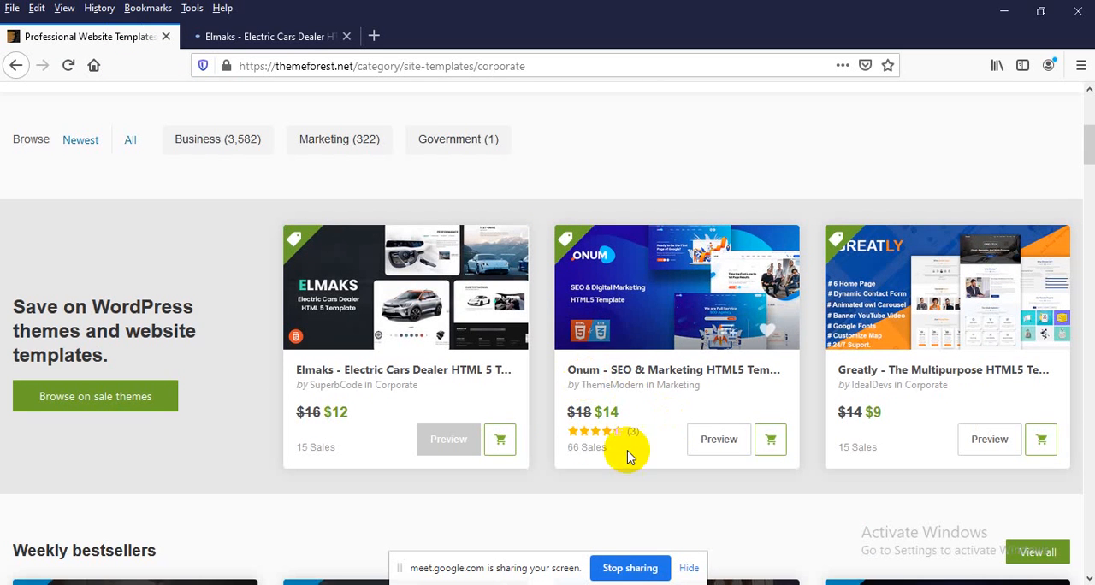
click(703, 440)
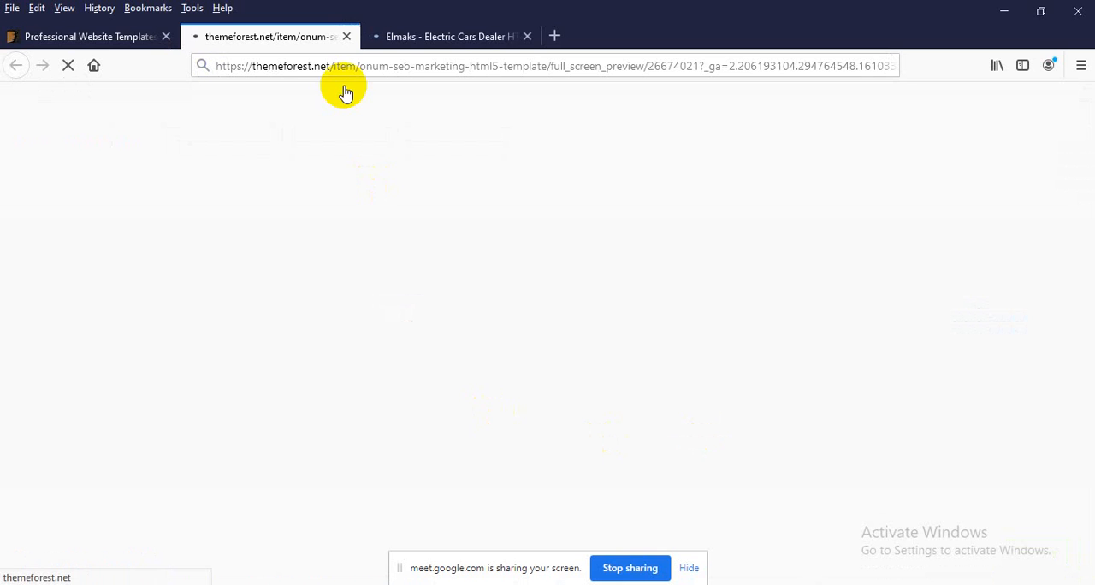
Examine the Elmaks template preview, from its header and hero banner through the Performance section
click(409, 36)
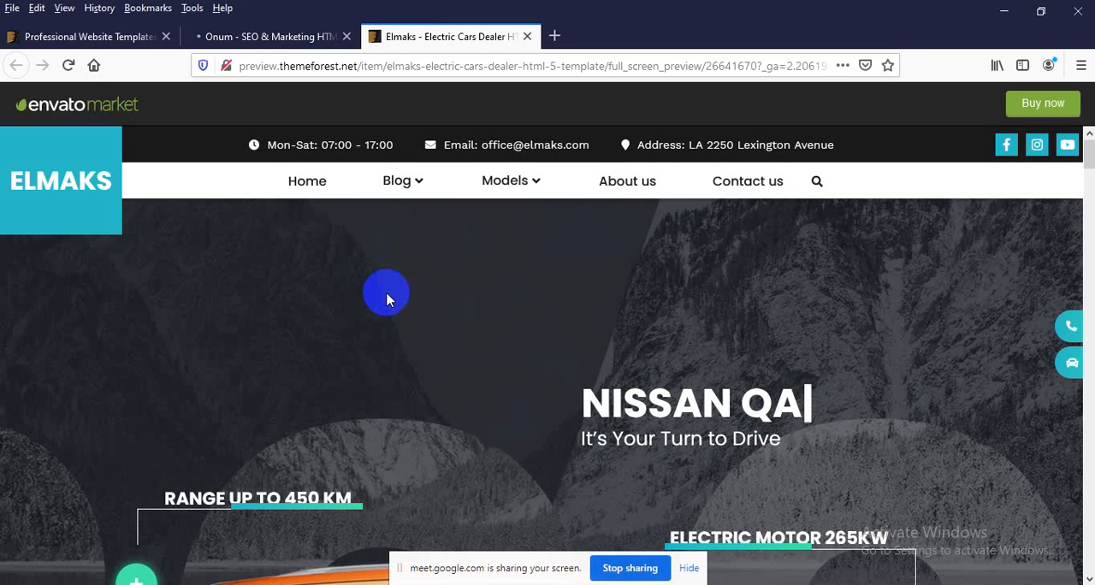
scroll(385, 306, down, 3)
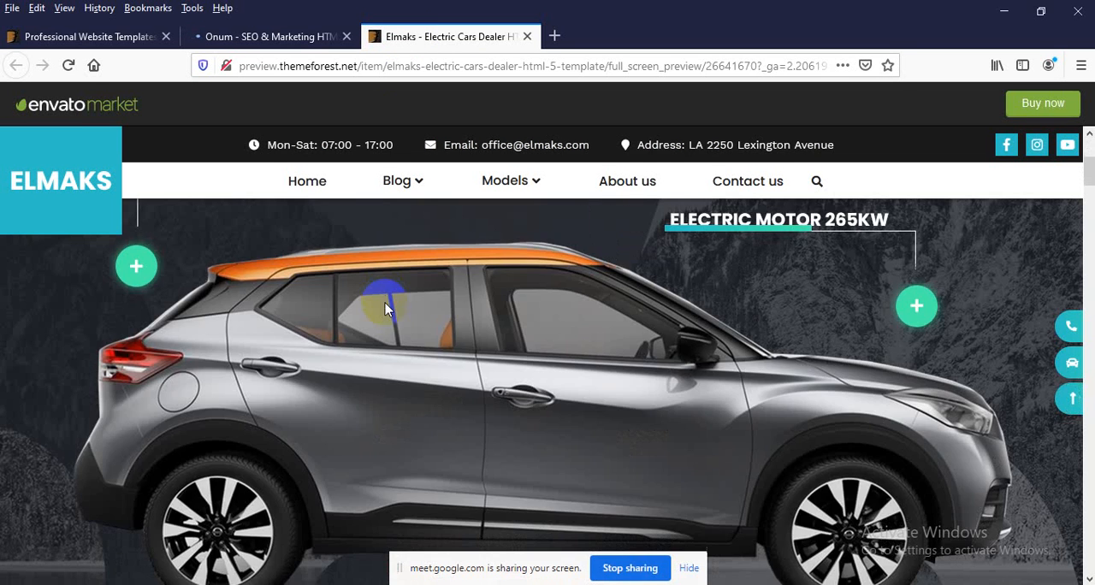
scroll(385, 307, up, 3)
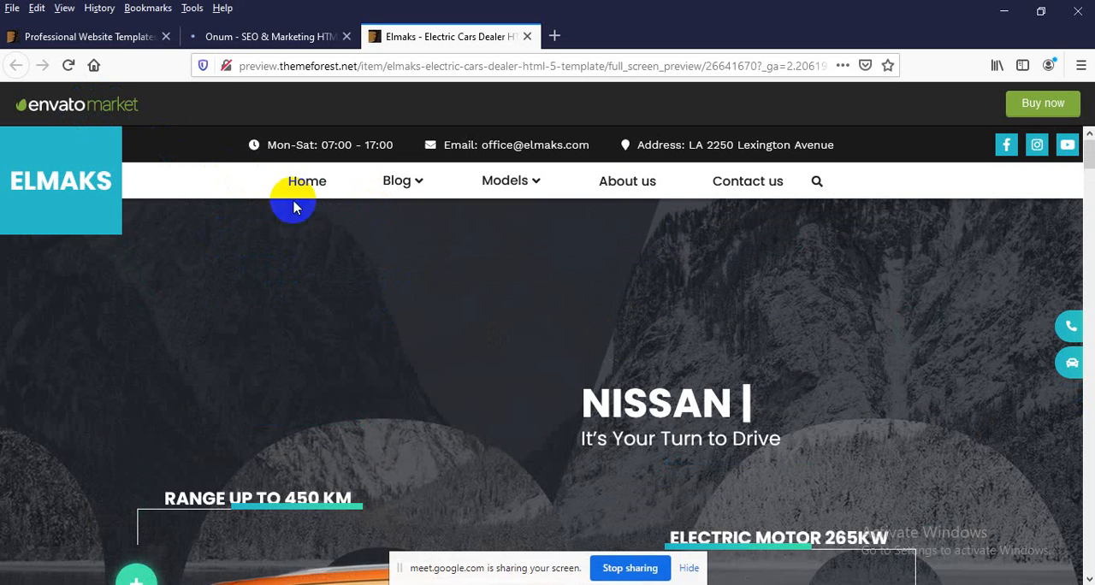
scroll(303, 295, down, 3)
scroll(492, 320, up, 1)
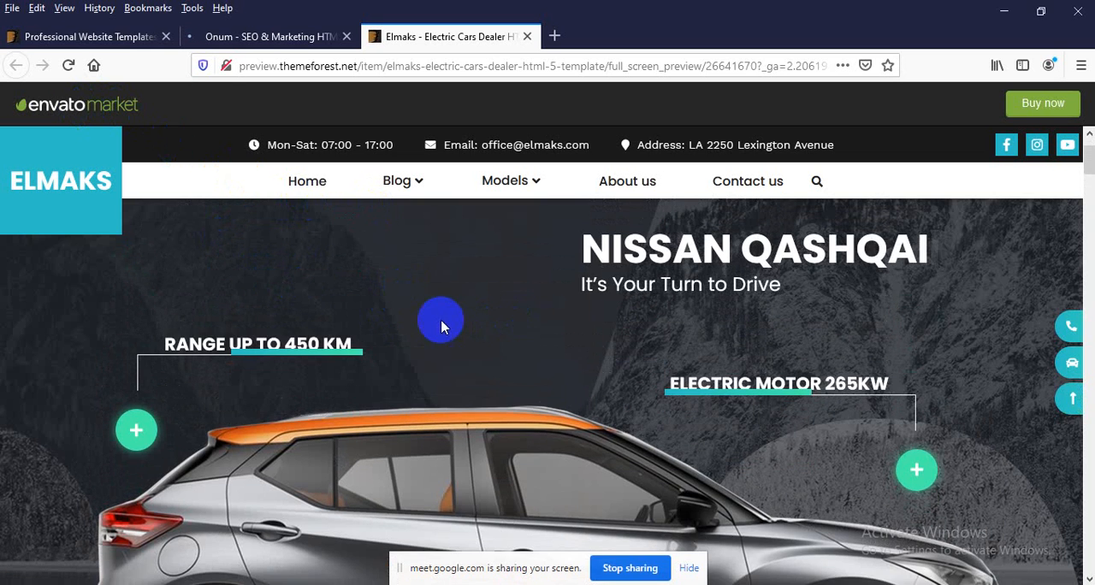
scroll(440, 322, down, 3)
scroll(423, 385, down, 8)
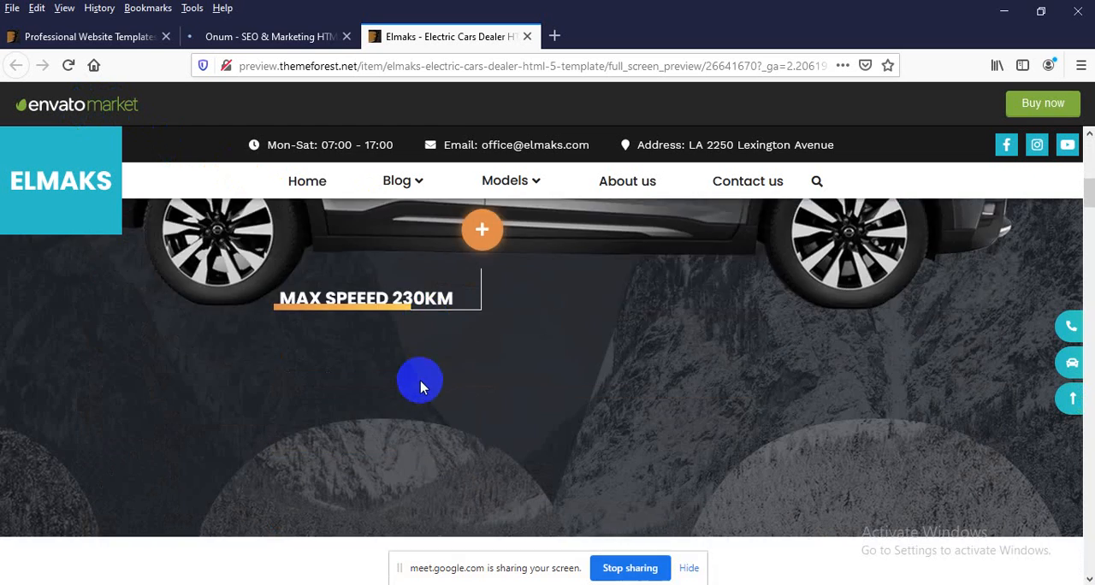
scroll(420, 387, up, 2)
scroll(717, 396, down, 1)
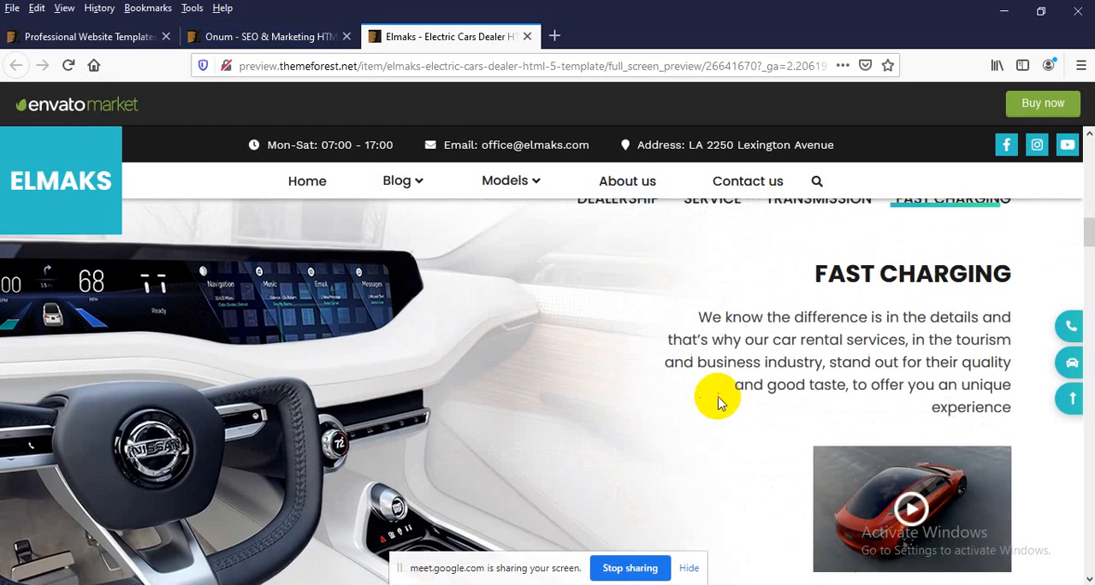
scroll(822, 367, up, 3)
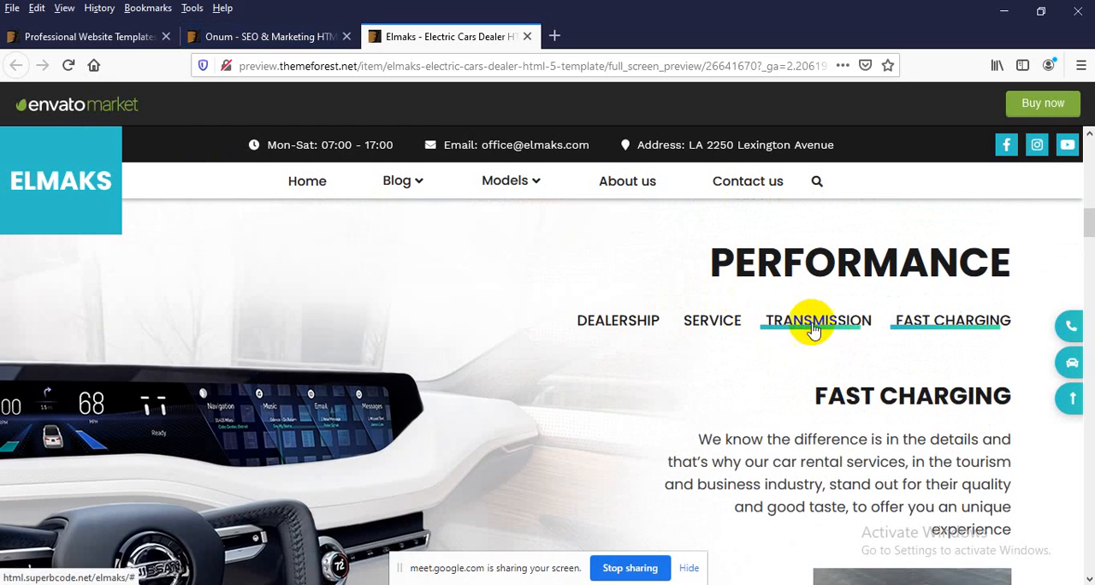
scroll(770, 332, down, 10)
scroll(900, 332, down, 5)
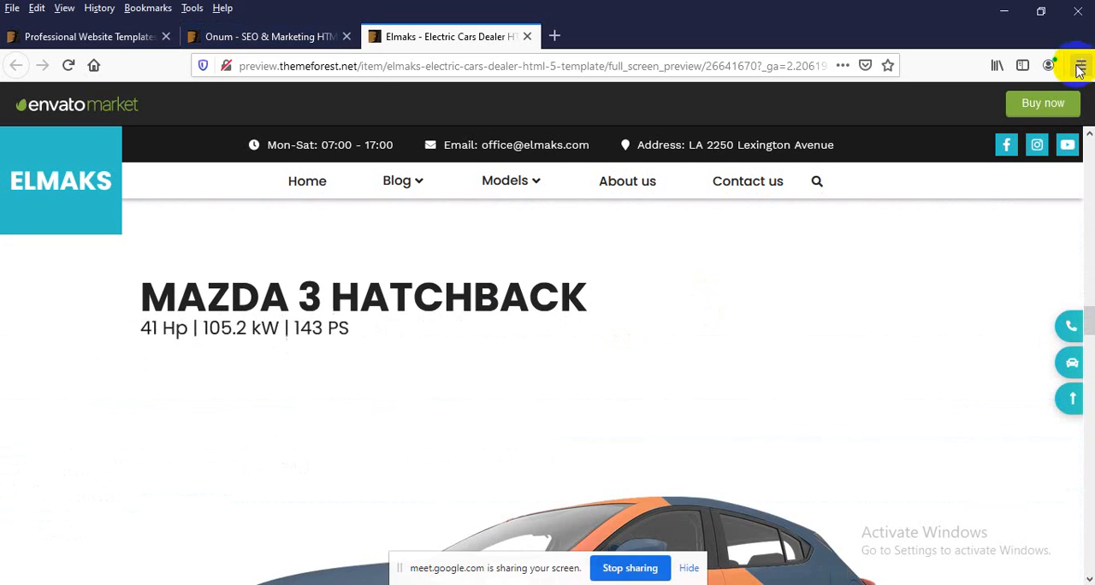
In the Mazda 3 Hatchback configurator, choose the dark green color and the 235x60 / 18" wheels
scroll(636, 228, down, 4)
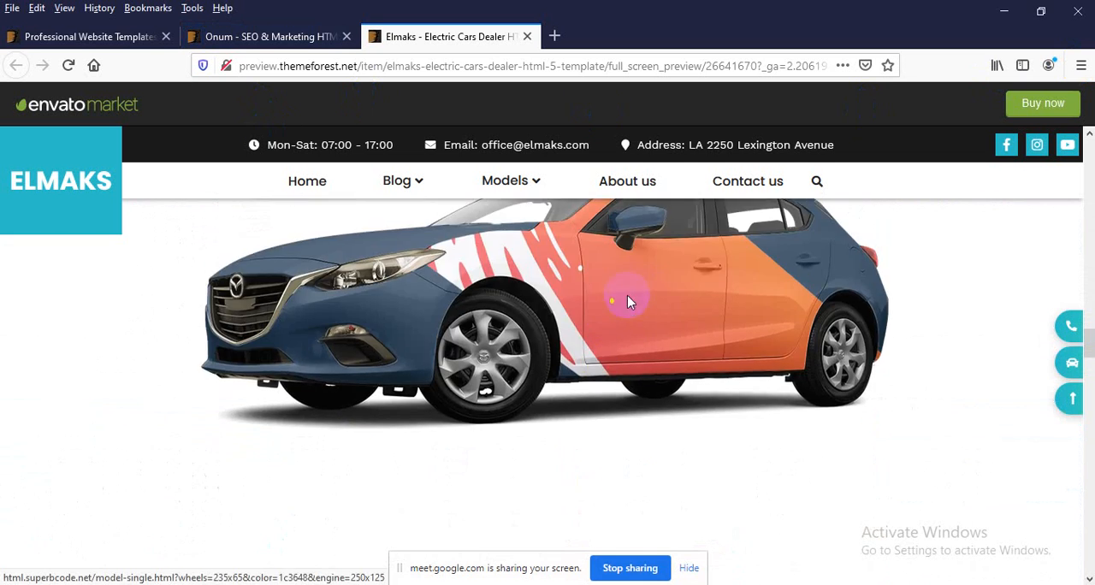
scroll(627, 295, down, 3)
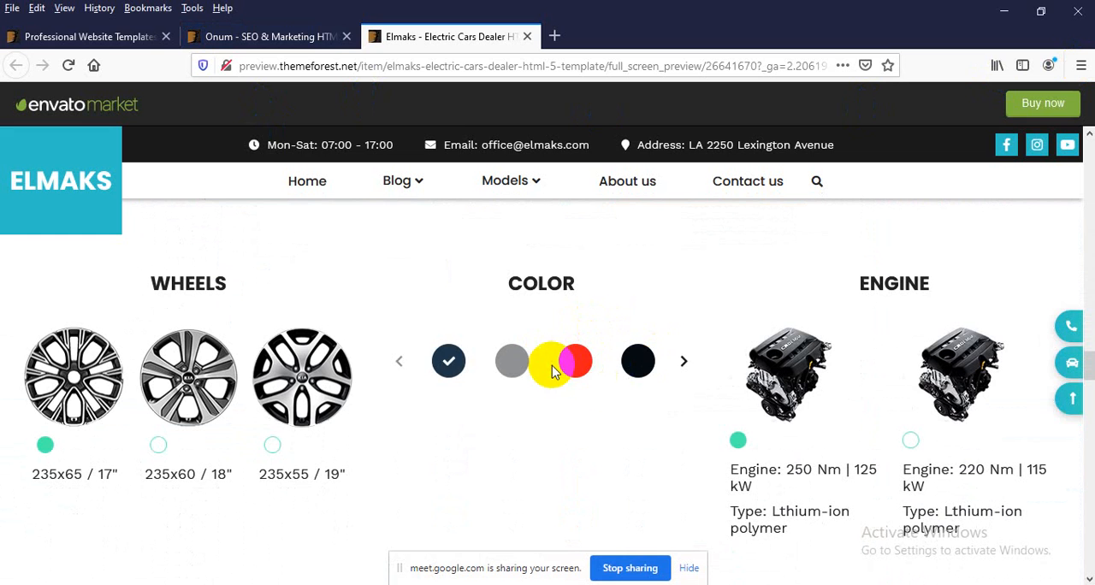
click(680, 364)
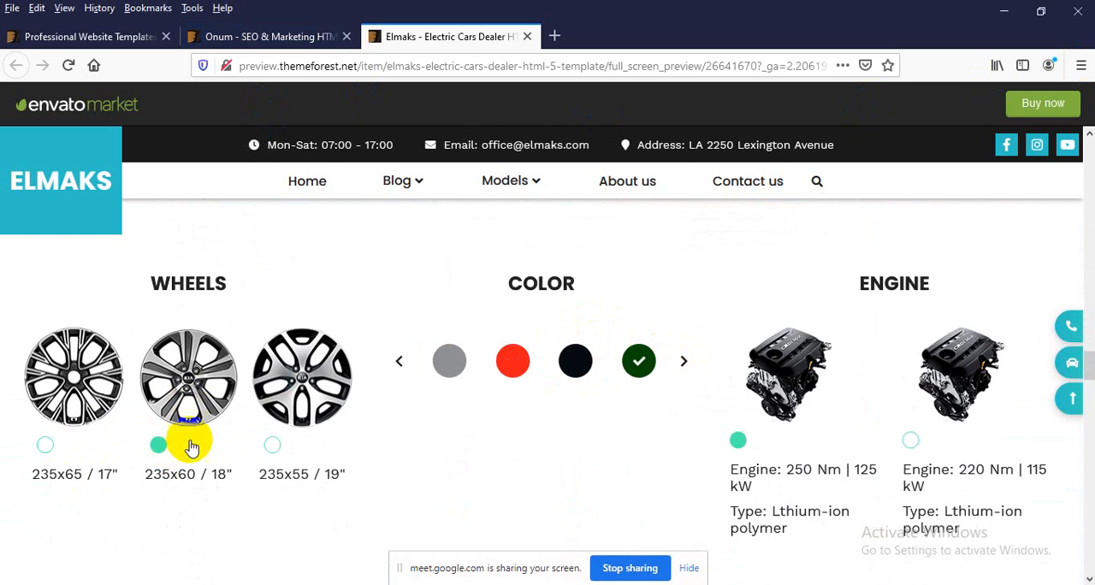
Switch the available electric cars list between All Models and Test Drive, and review the sections below it
scroll(548, 367, down, 5)
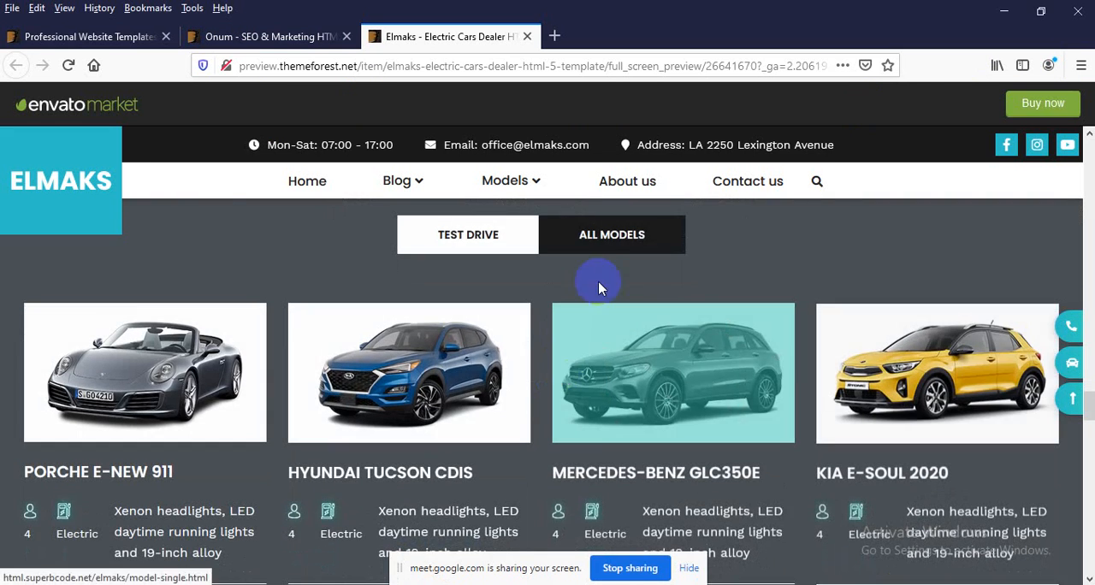
click(602, 244)
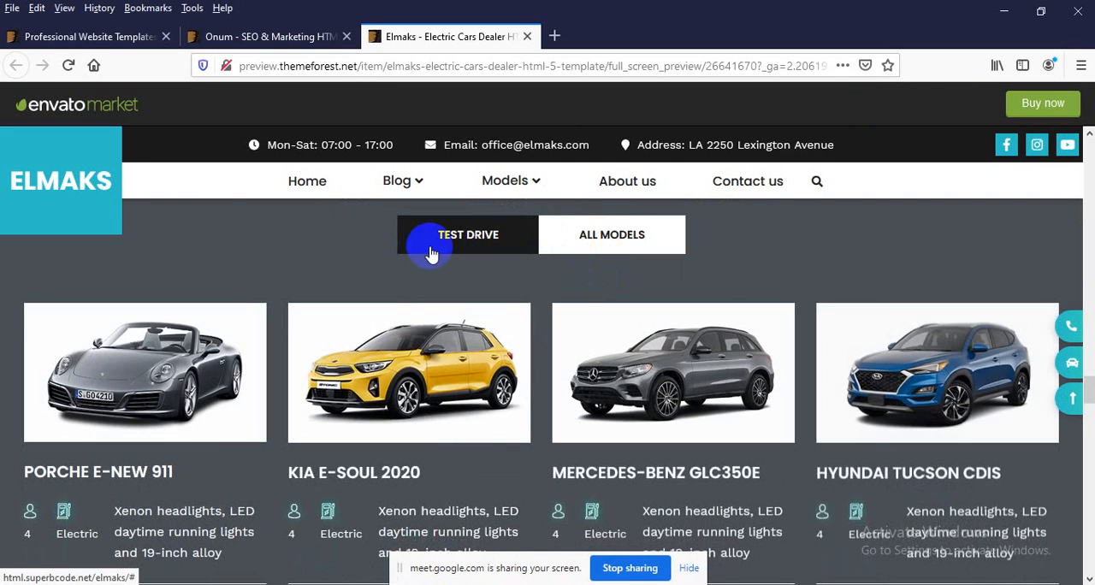
scroll(505, 246, down, 2)
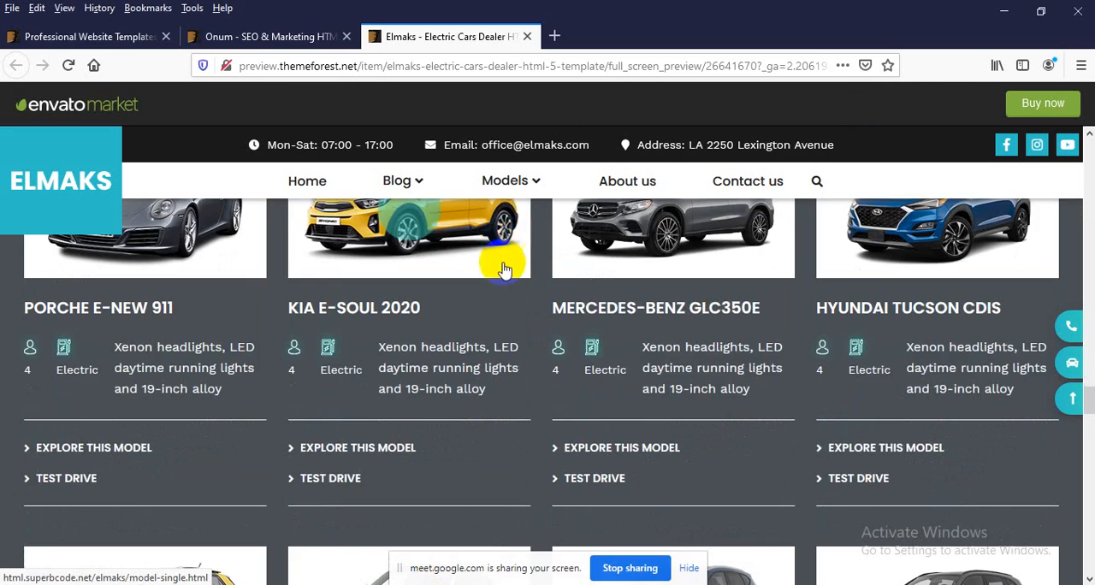
scroll(501, 246, up, 3)
click(434, 333)
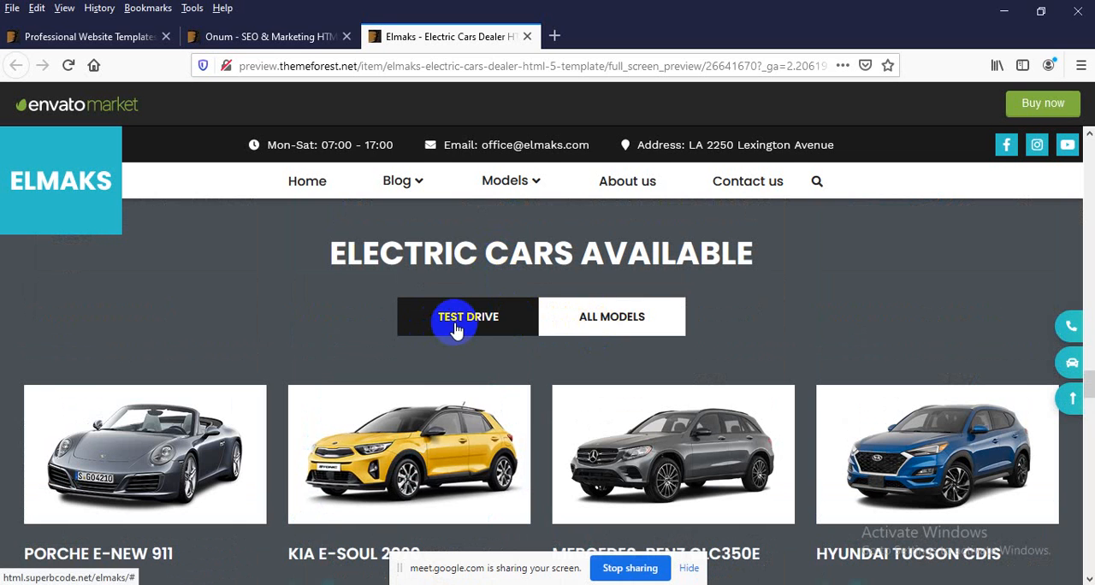
scroll(462, 317, down, 5)
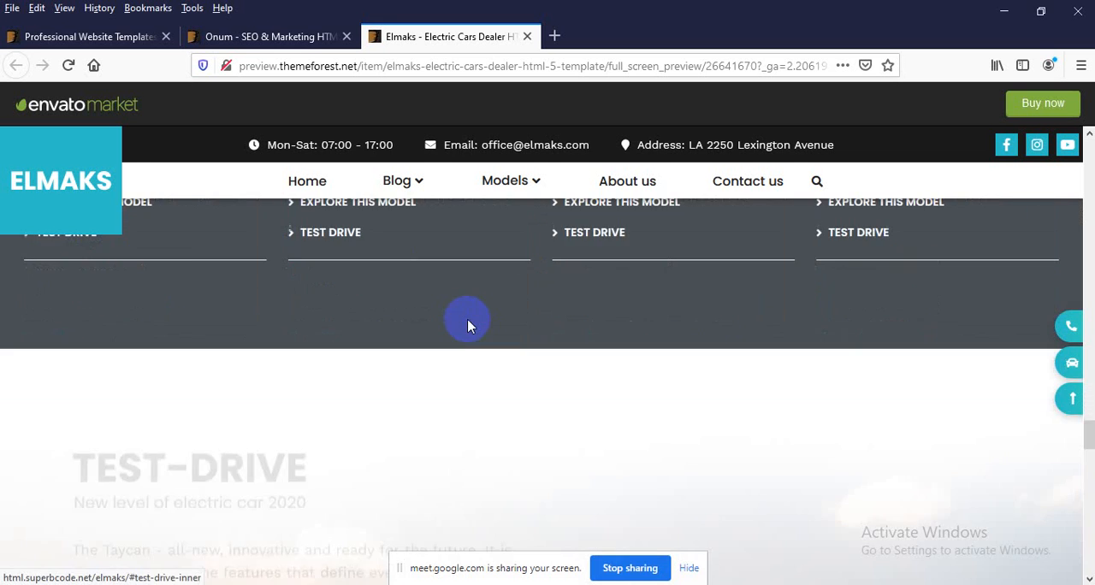
scroll(468, 325, down, 8)
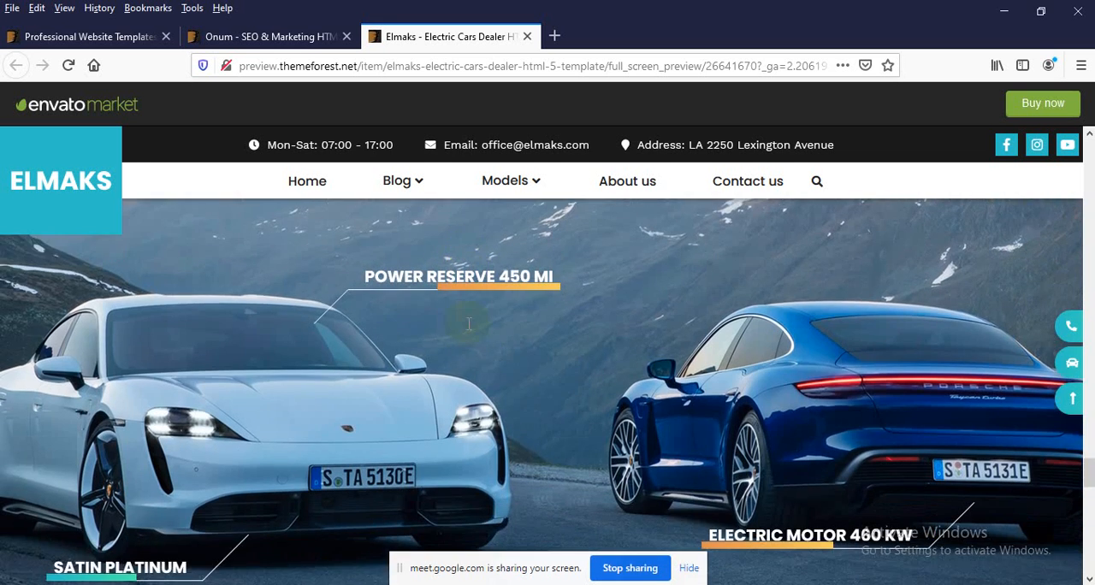
Examine the rest of the Elmaks template preview, from the testimonial slider down to the newsletter and footer
scroll(468, 325, down, 8)
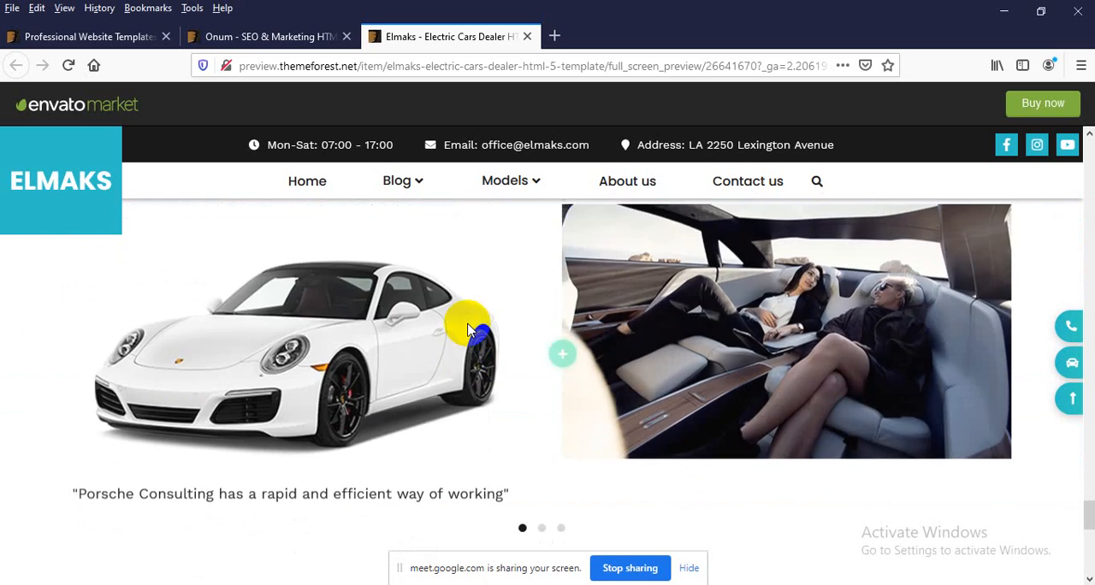
scroll(468, 330, down, 3)
scroll(655, 337, up, 2)
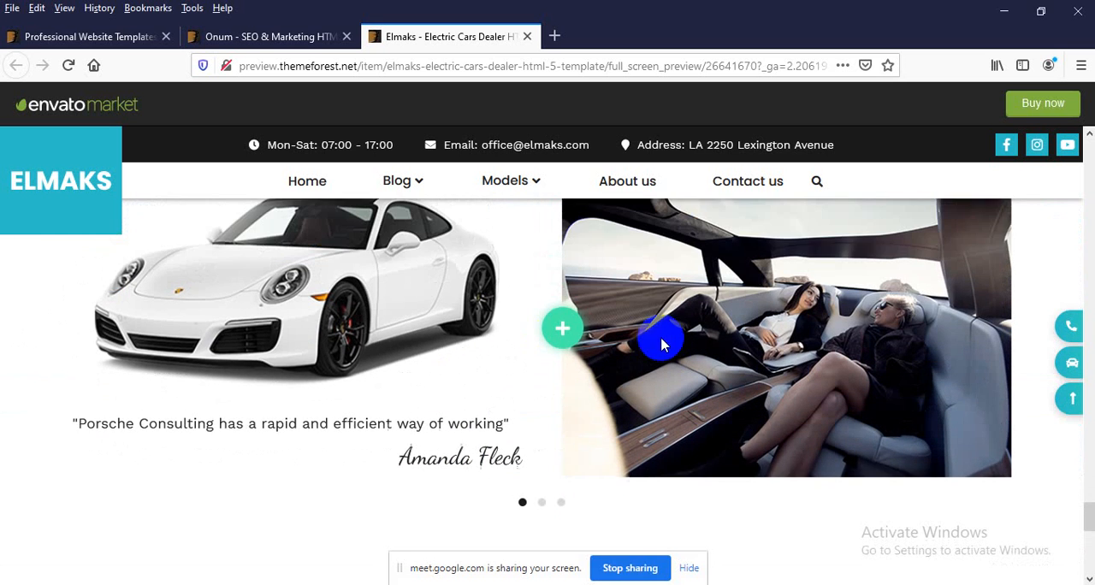
scroll(659, 343, down, 3)
scroll(657, 343, down, 3)
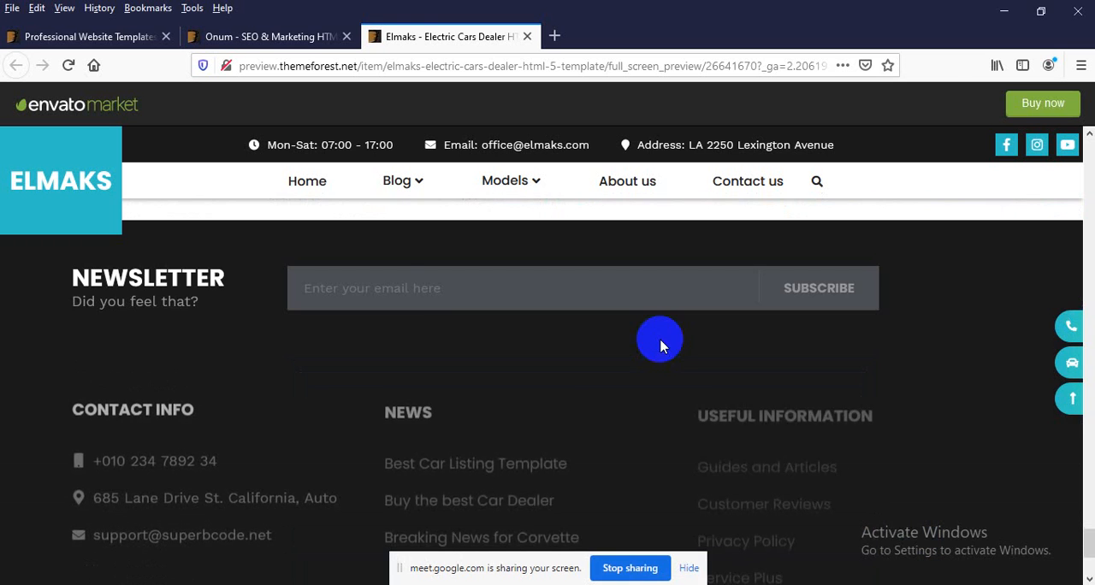
Switch to the Onum SEO & Marketing template preview and examine its header, hero banner and rocket illustration
click(296, 36)
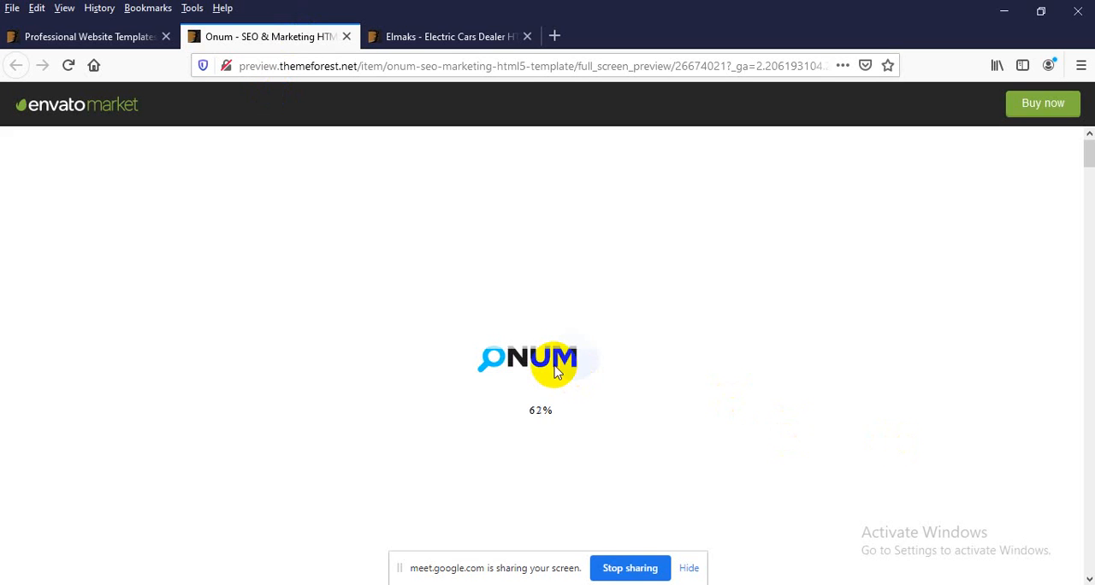
scroll(520, 325, down, 3)
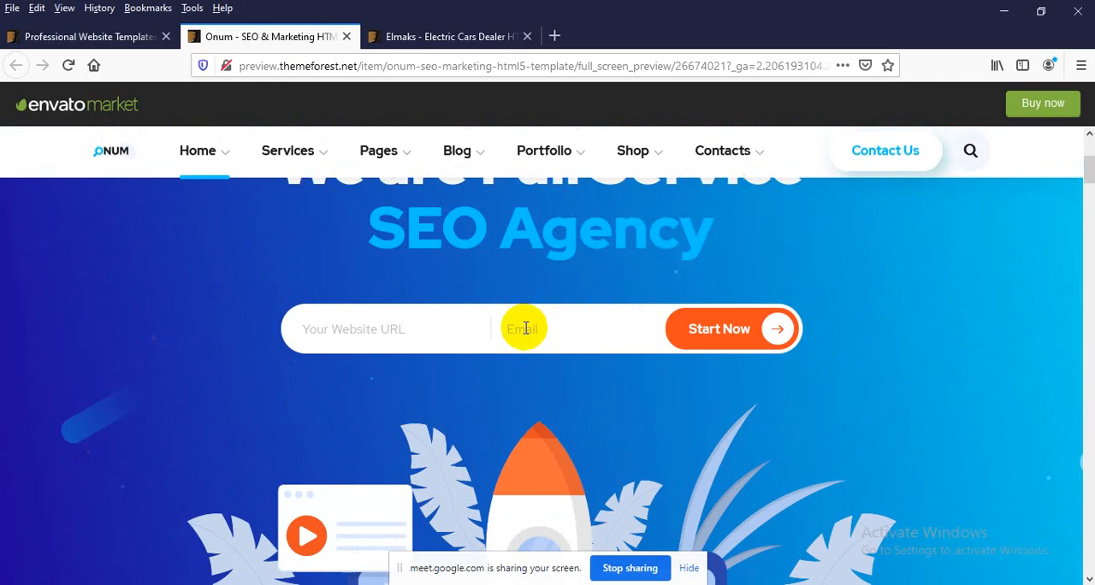
scroll(496, 325, up, 3)
scroll(345, 312, down, 3)
scroll(342, 307, up, 3)
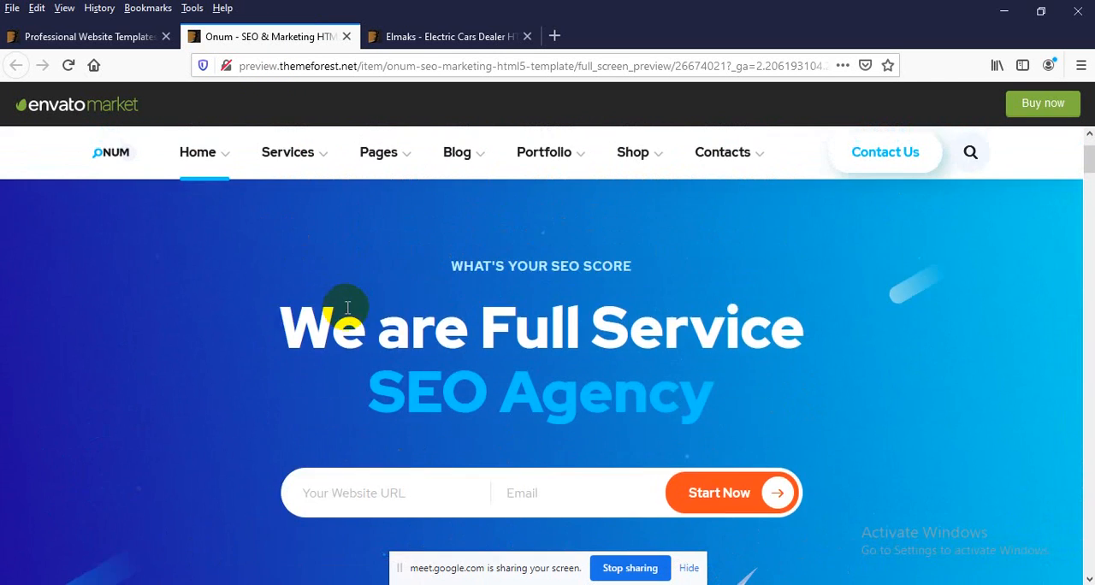
scroll(186, 266, down, 5)
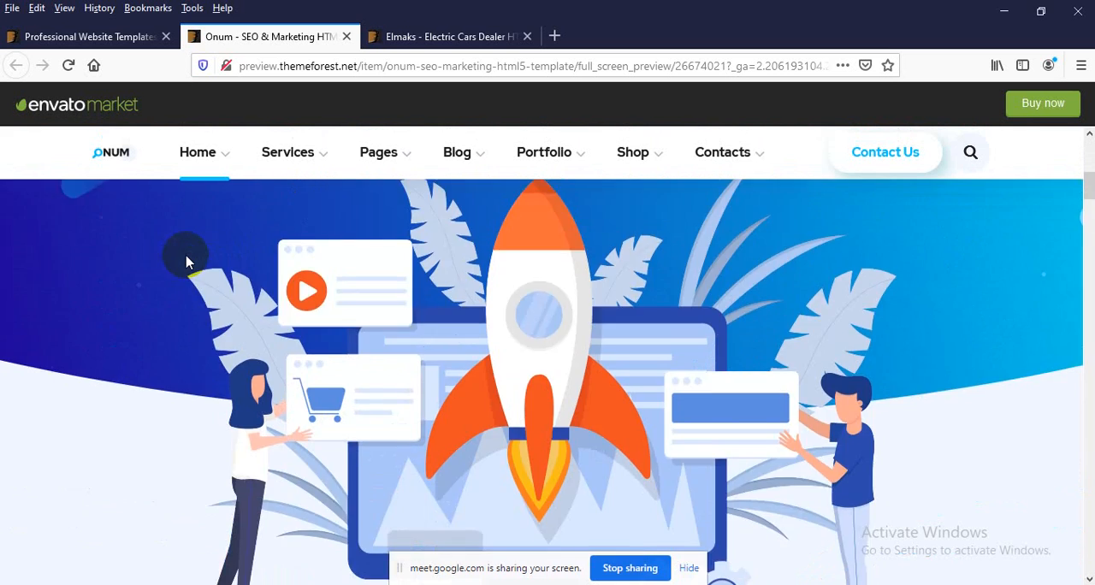
Examine the Onum feature cards, including their highlight effect, and the About Us section below them
scroll(187, 260, down, 5)
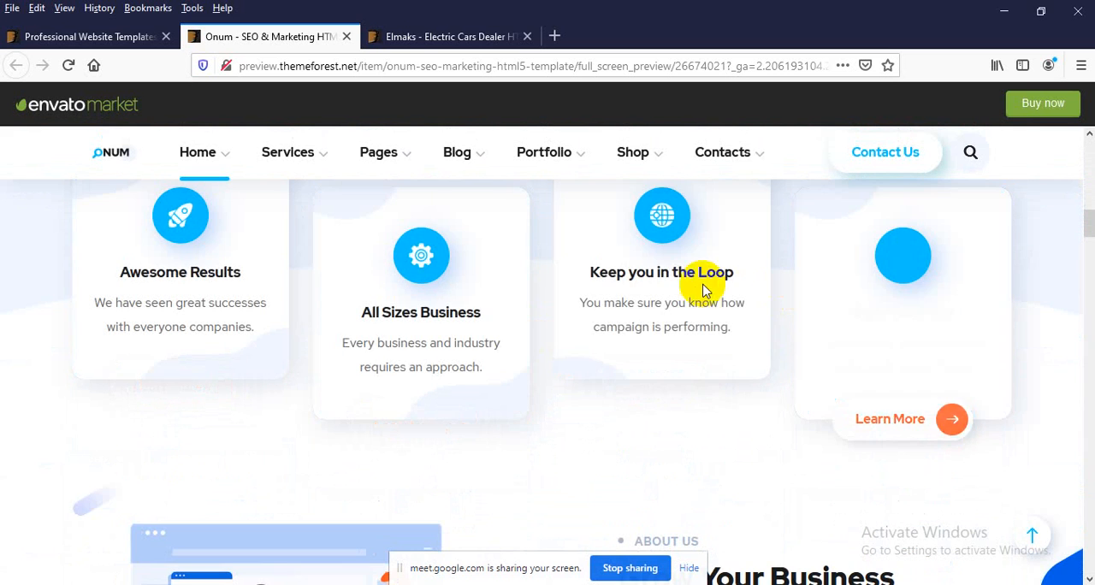
scroll(215, 343, up, 1)
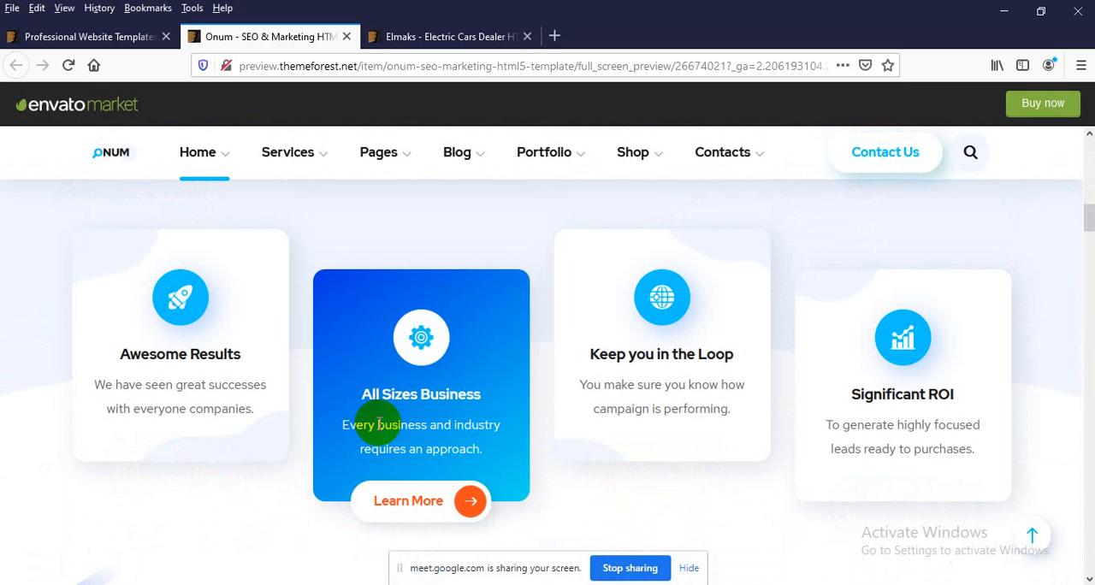
scroll(159, 409, down, 3)
scroll(159, 360, up, 3)
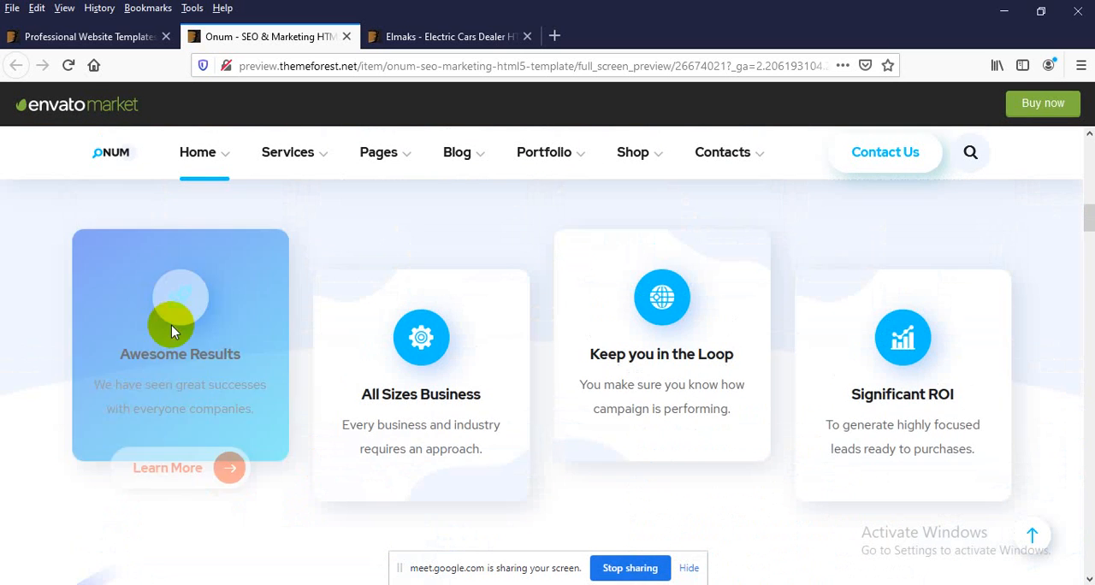
scroll(4, 387, down, 3)
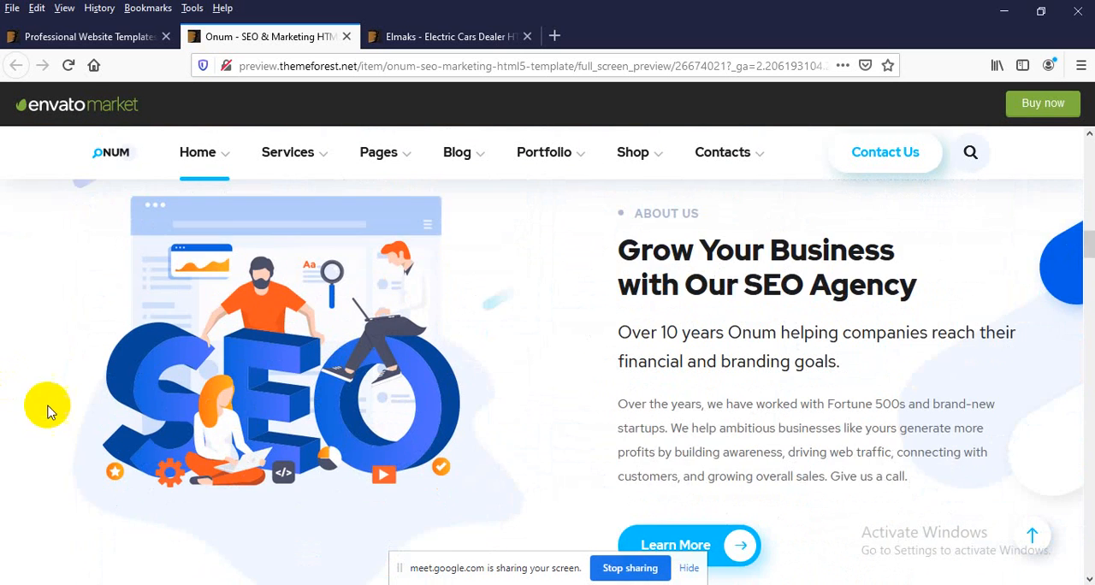
scroll(734, 384, down, 3)
scroll(738, 334, up, 3)
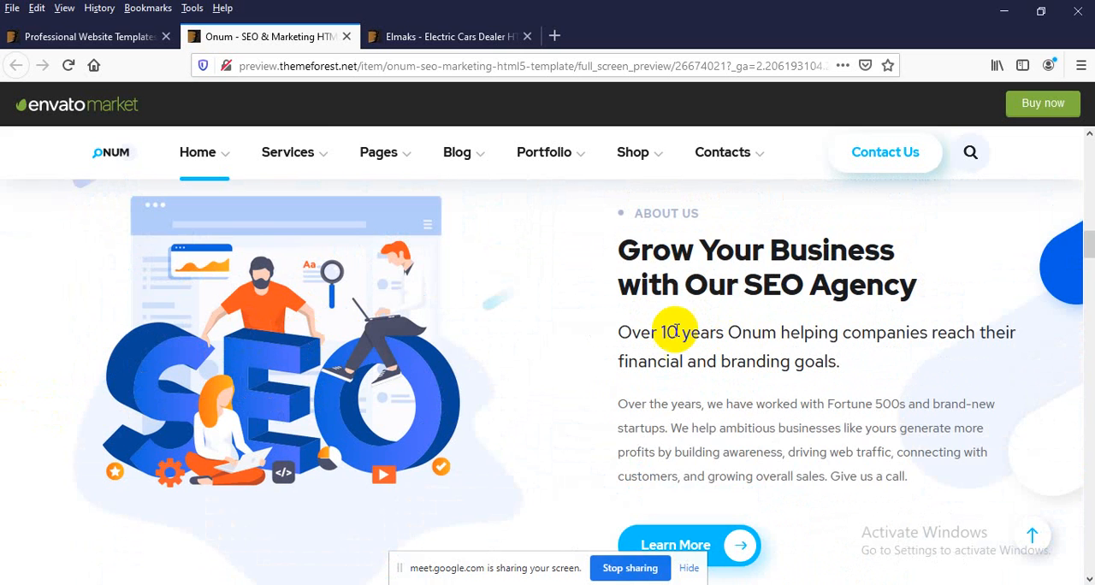
Slide the Onum client logo carousel forward twice to view the other logos
scroll(659, 321, down, 3)
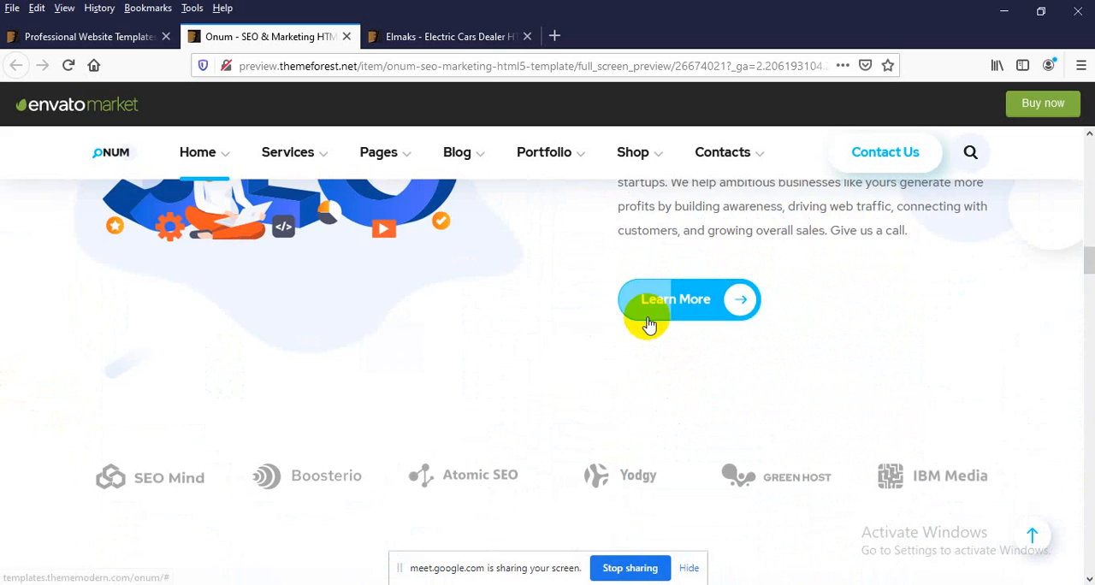
drag(322, 397, 120, 390)
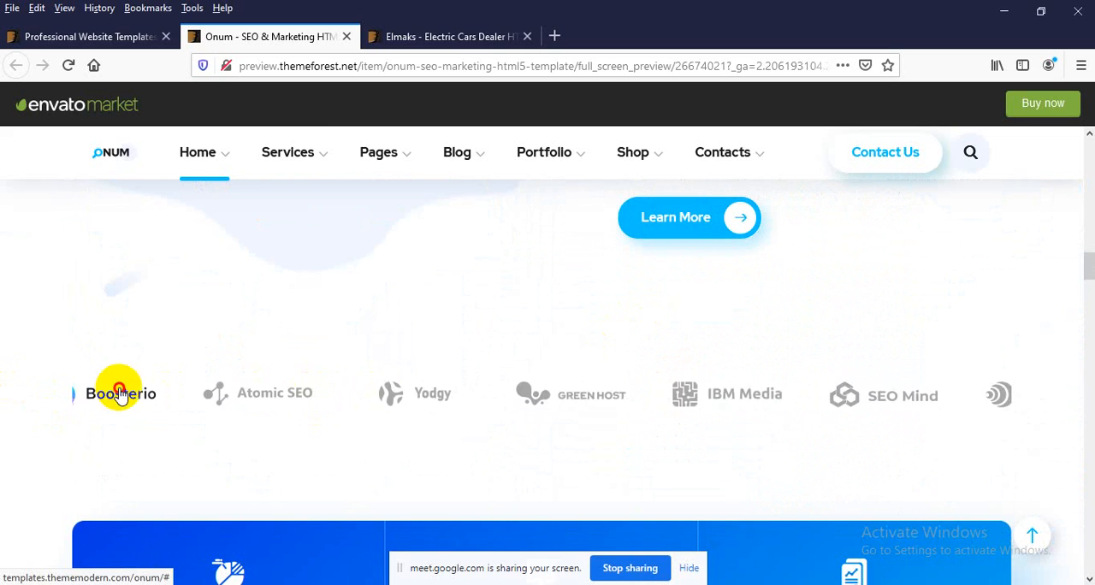
drag(421, 390, 164, 389)
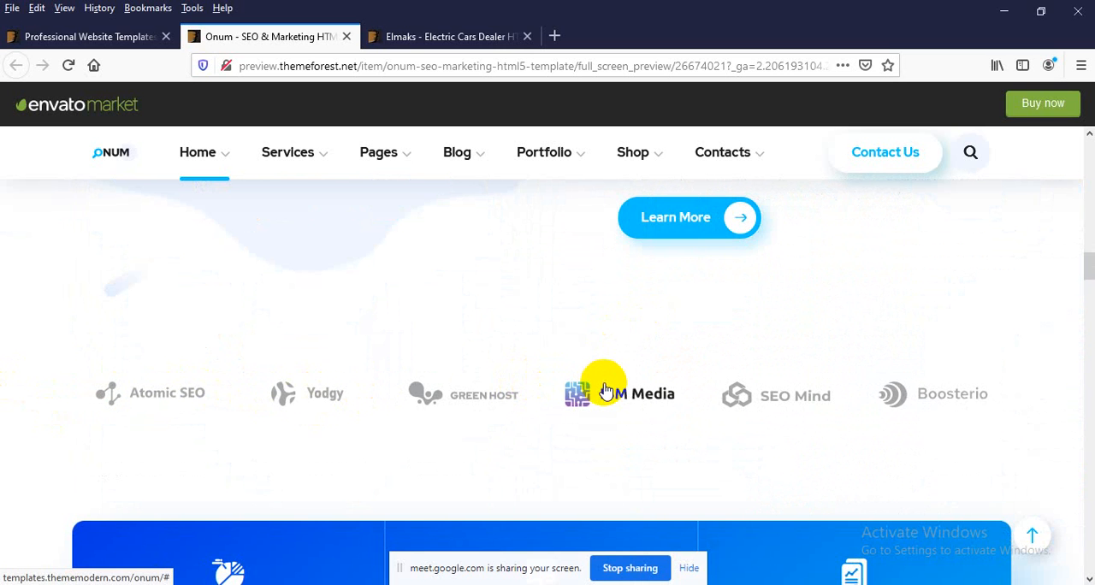
Examine the Onum services grid, pricing plans, team members, testimonials and closing call-to-action section
scroll(447, 395, down, 5)
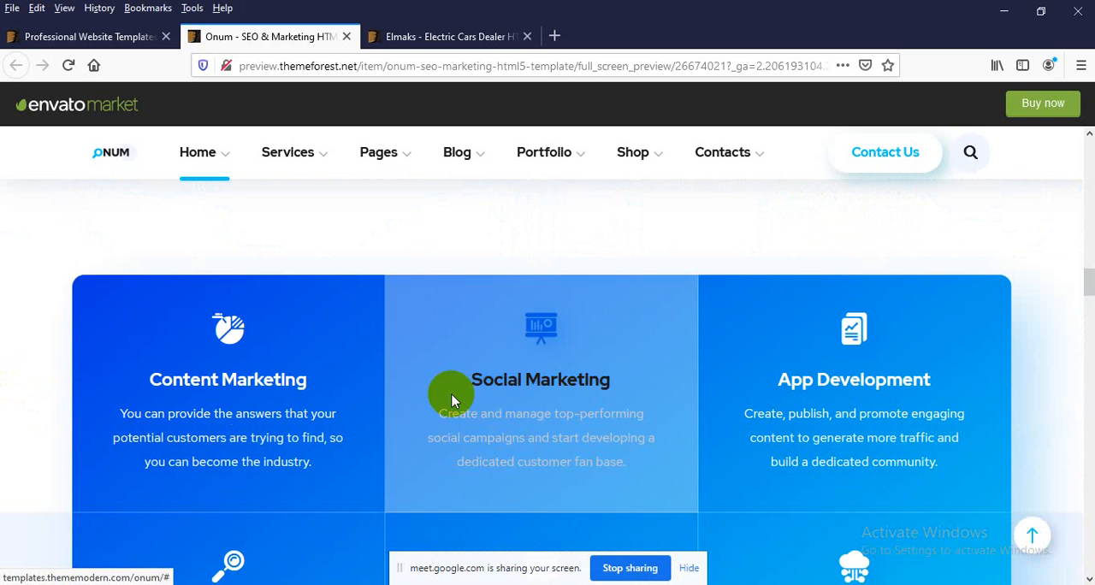
scroll(502, 320, down, 2)
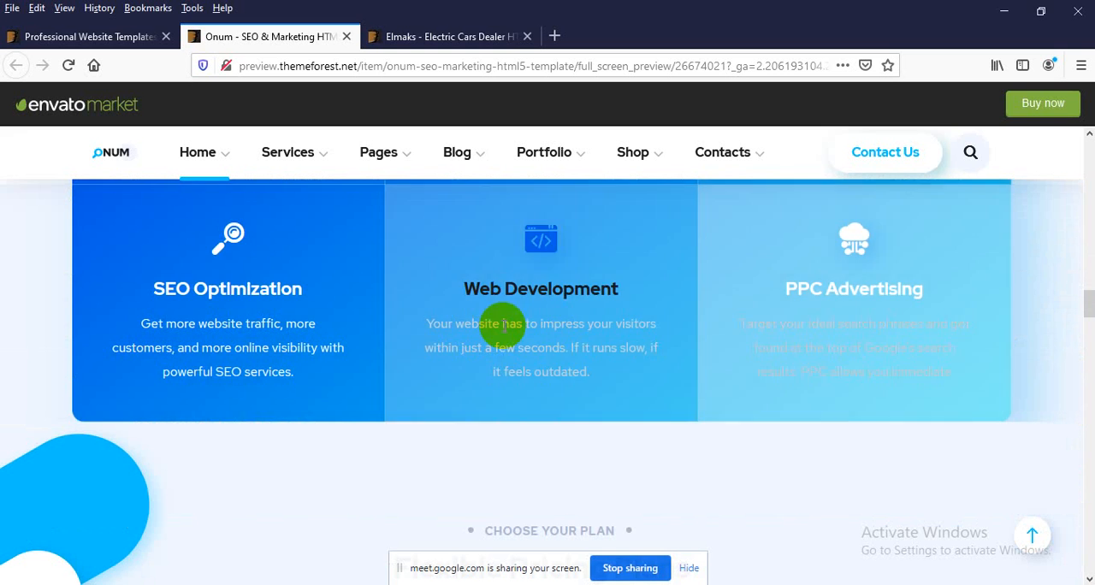
scroll(266, 328, down, 3)
scroll(579, 371, down, 3)
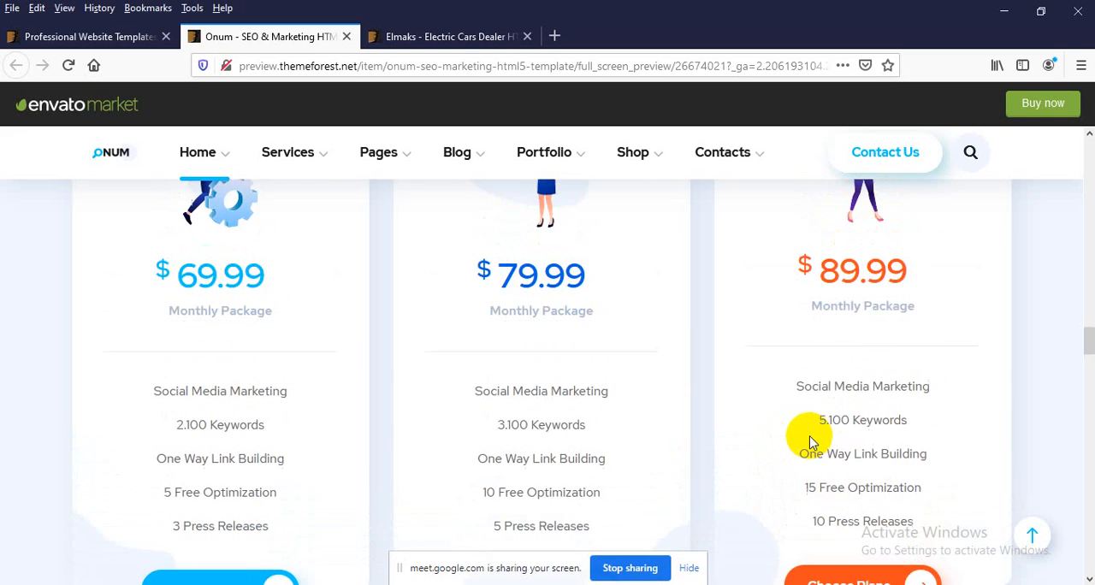
scroll(476, 396, down, 9)
scroll(476, 402, down, 10)
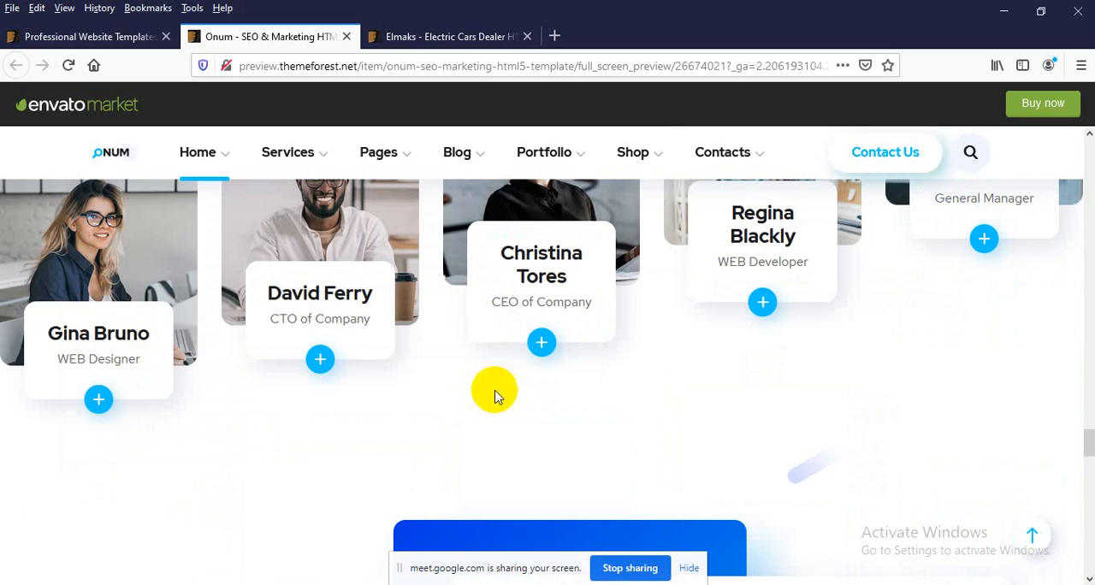
scroll(489, 398, down, 3)
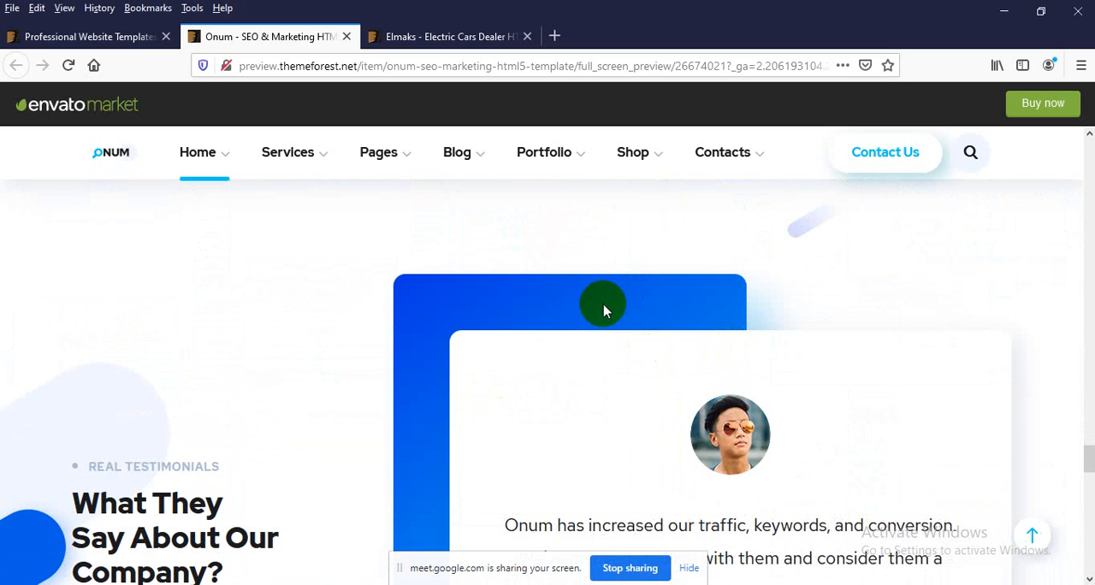
scroll(605, 313, down, 10)
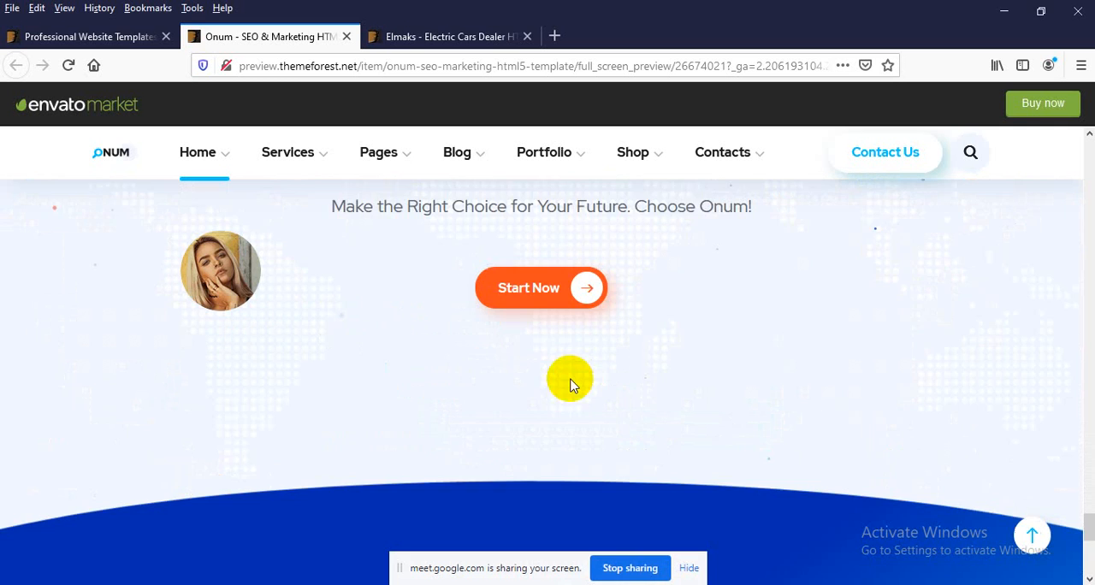
Switch to the Google Meet call to check it, and return to the Onum template preview
click(488, 523)
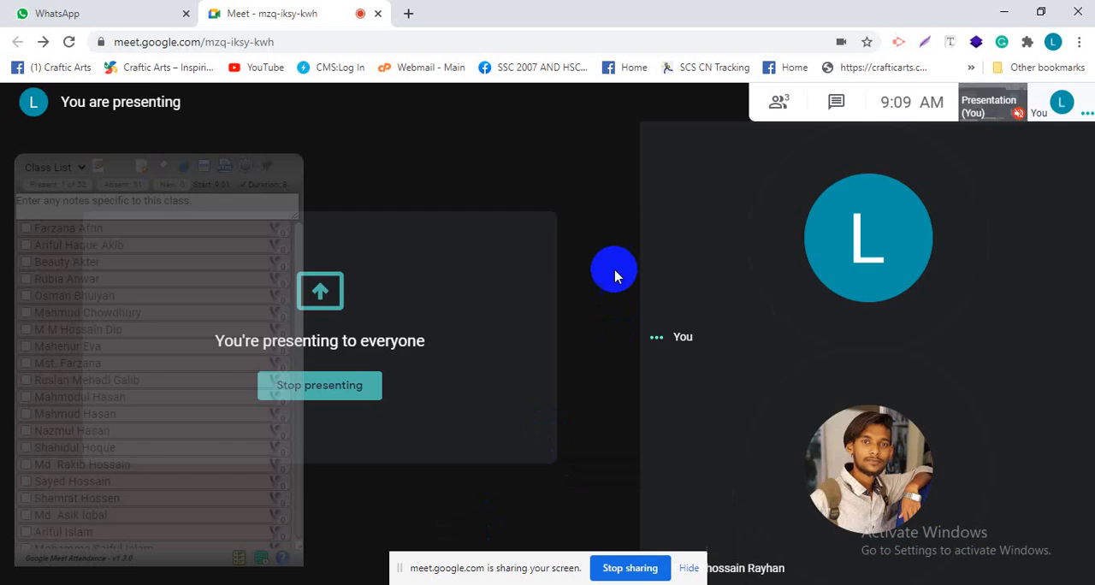
click(707, 186)
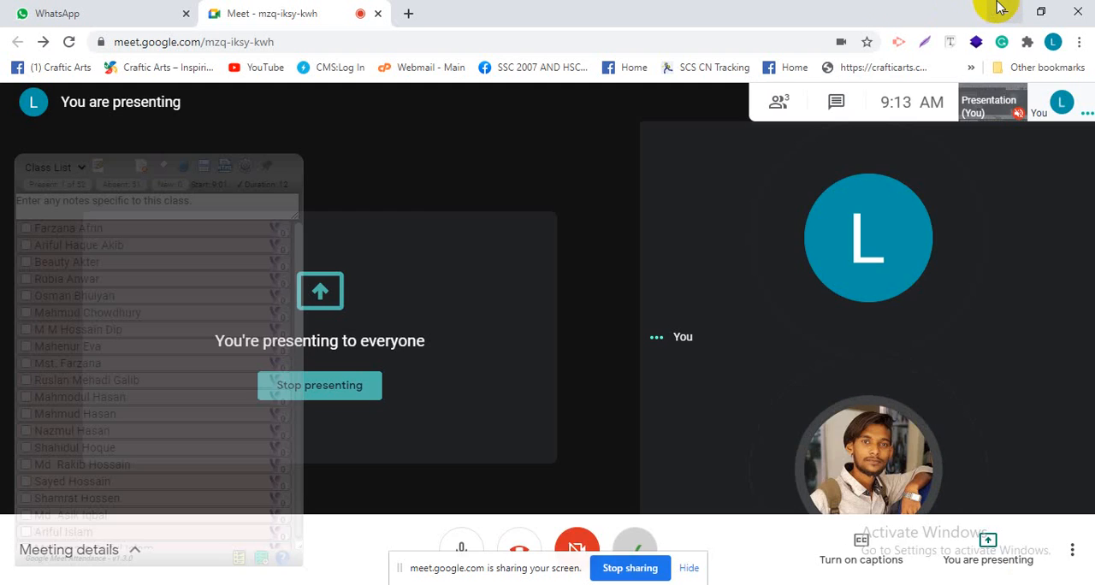
click(1003, 10)
Look over the Onum footer and testimonials, and close both the Onum and Elmaks template previews
scroll(397, 347, down, 5)
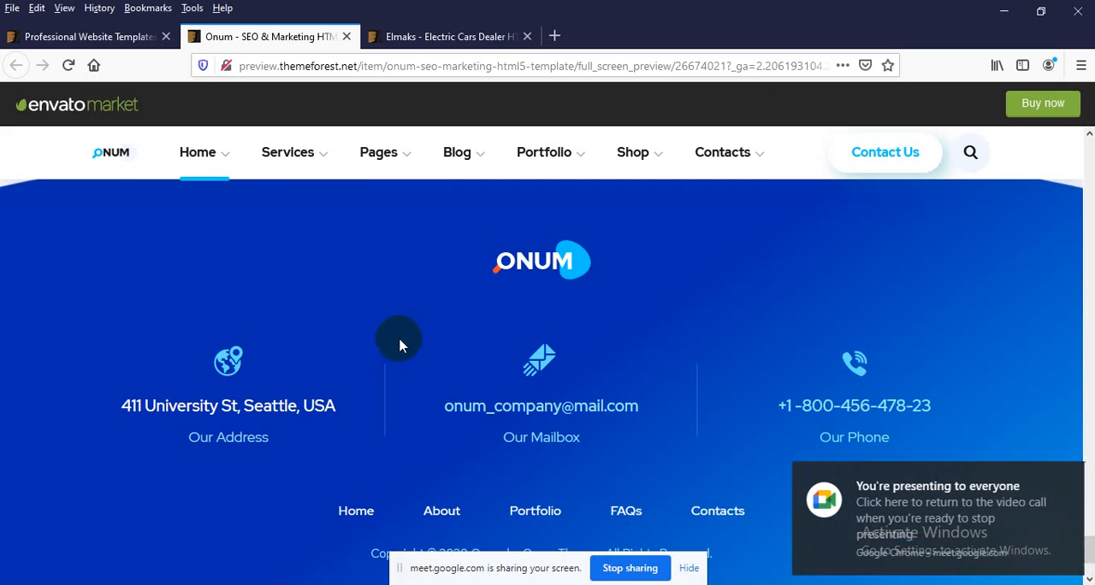
scroll(398, 342, up, 10)
scroll(359, 294, up, 6)
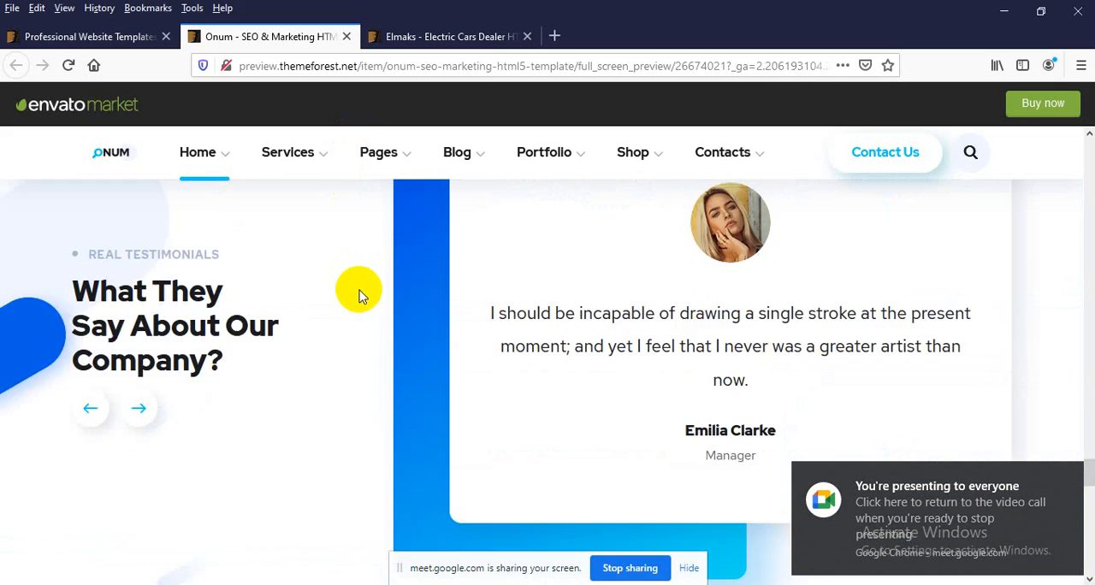
click(348, 36)
click(347, 36)
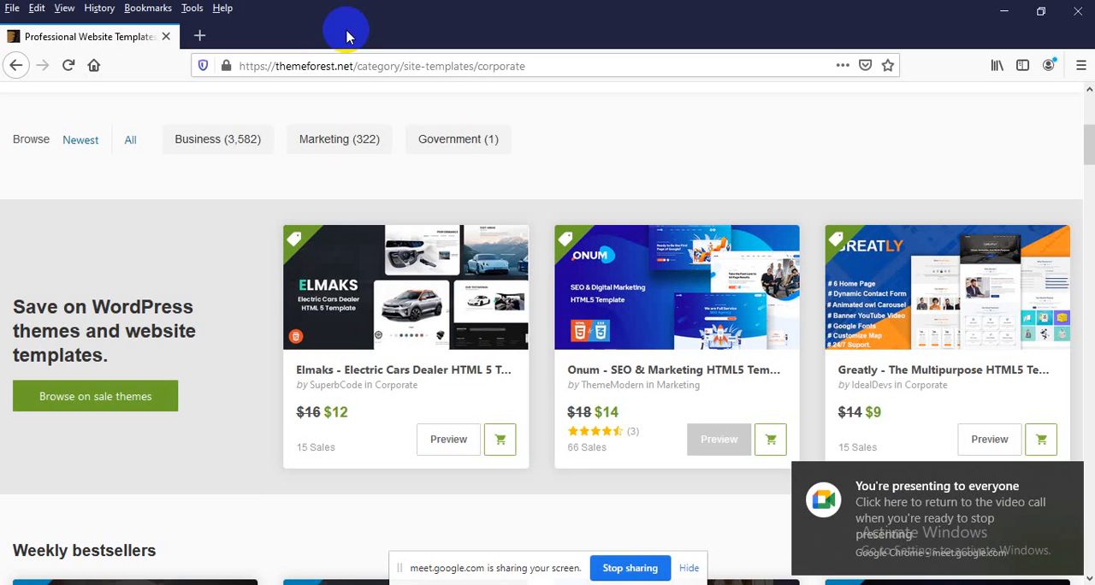
Open the WordPress Blog / Magazine and Corporate categories in new tabs, and the WordPress eCommerce category in the current tab
scroll(196, 313, up, 4)
mouse_move(81, 227)
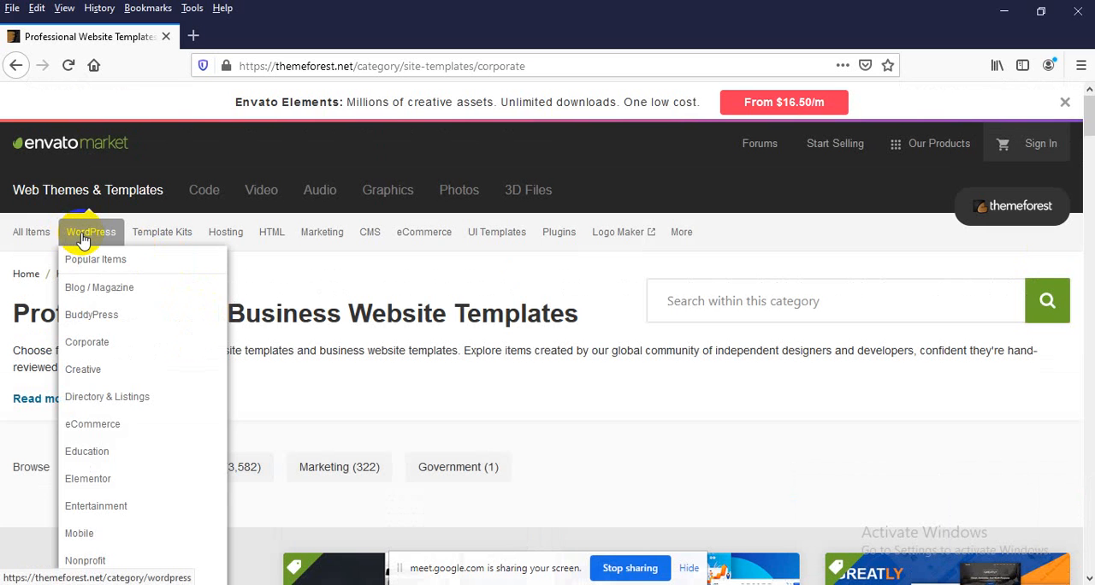
right_click(96, 295)
click(103, 301)
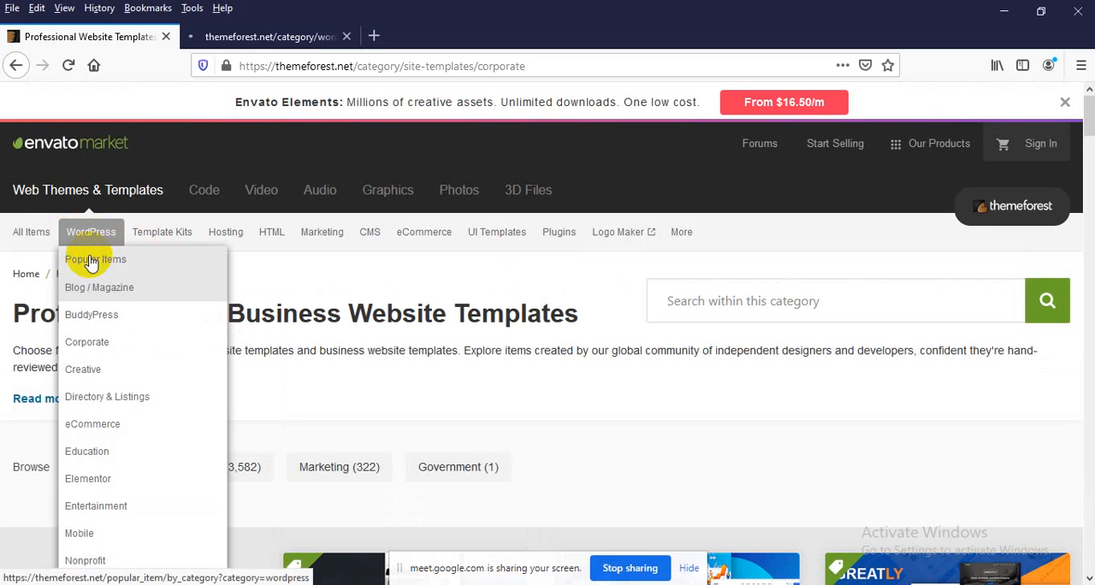
right_click(91, 342)
click(105, 350)
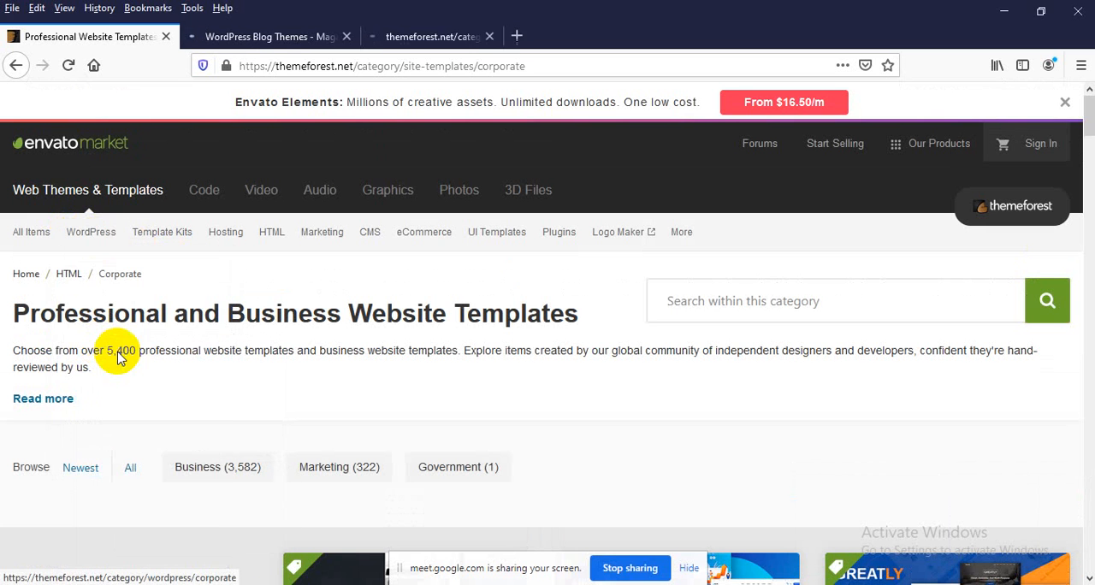
mouse_move(106, 240)
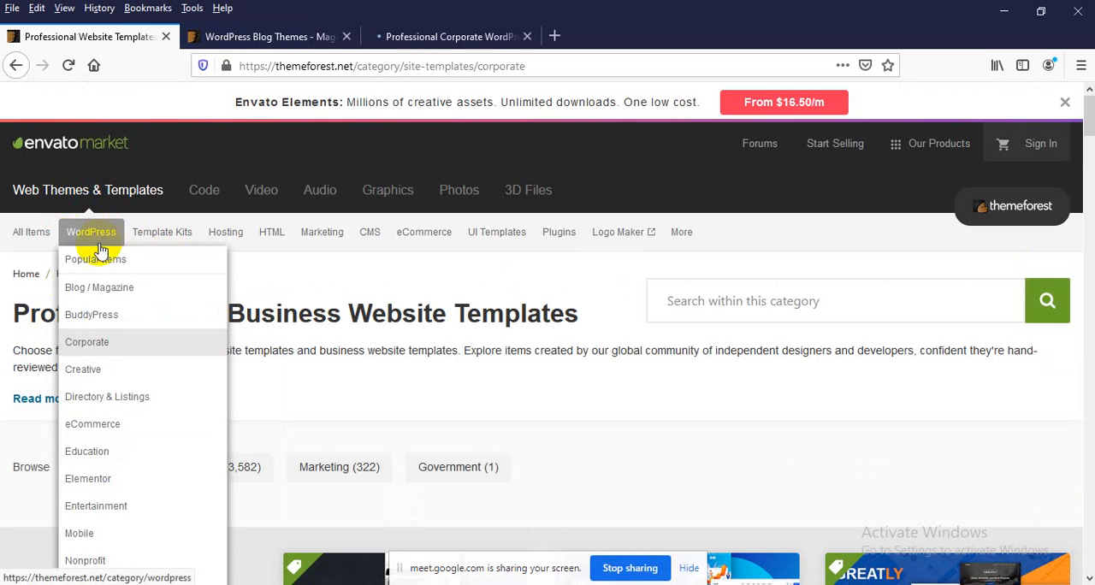
click(92, 424)
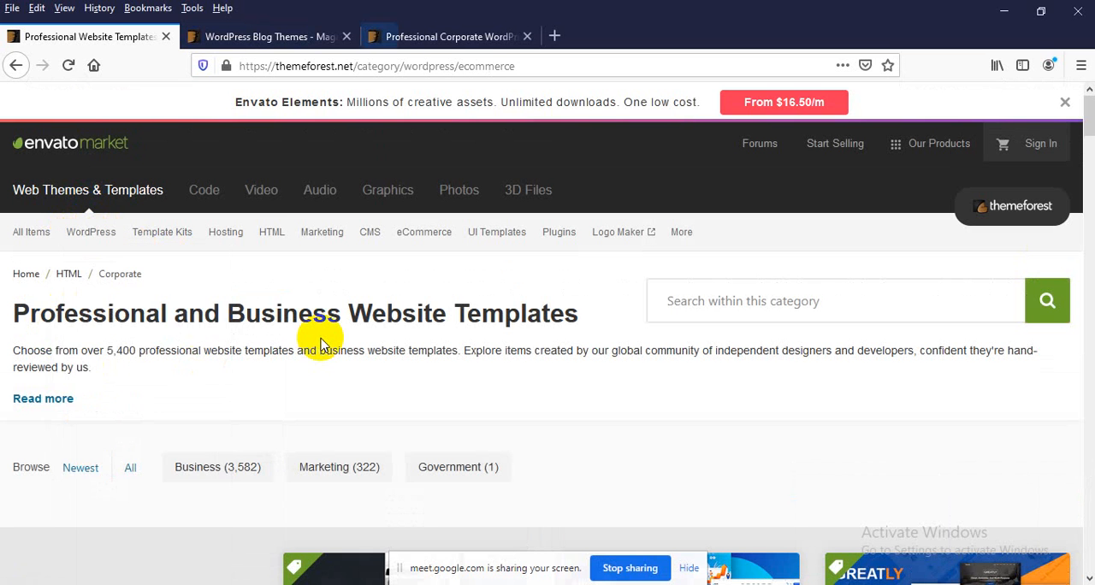
Look through the WordPress Corporate category page and switch to the WordPress Blog / Magazine category page
click(385, 34)
mouse_move(370, 232)
scroll(374, 261, down, 2)
click(373, 262)
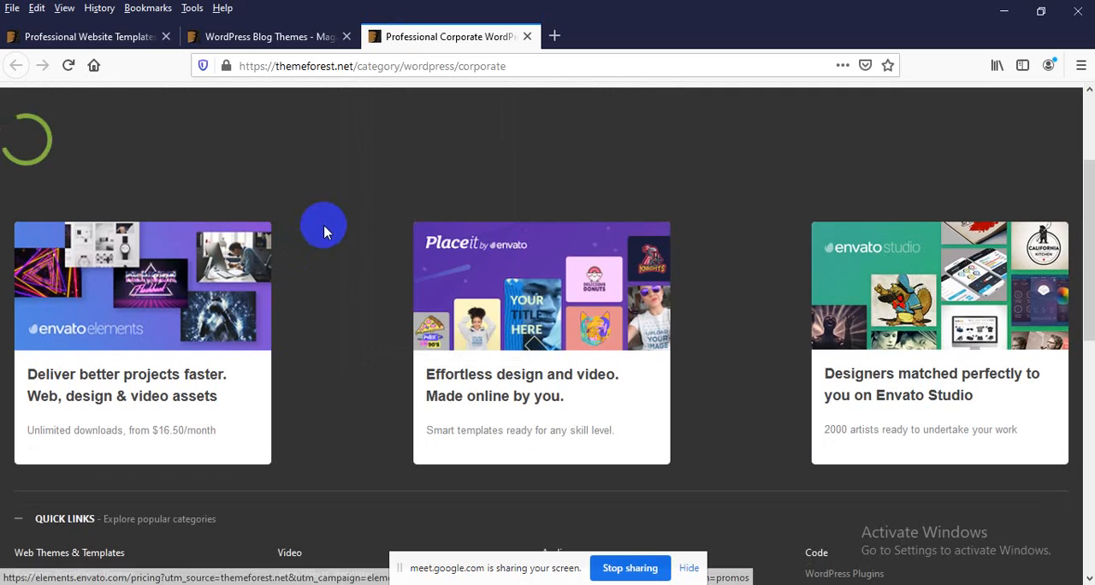
scroll(346, 227, down, 8)
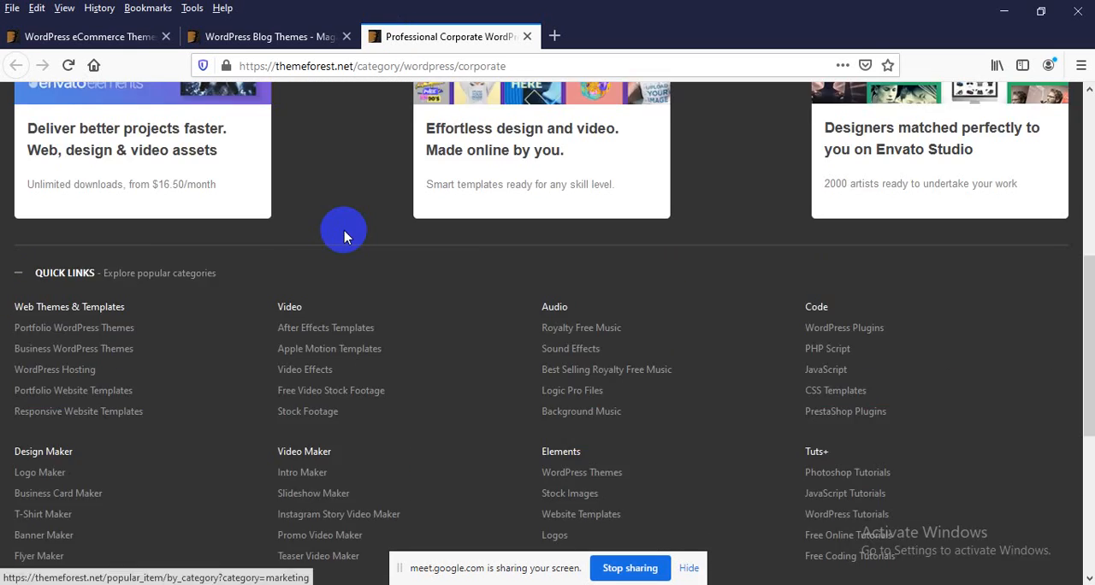
scroll(344, 232, up, 7)
scroll(234, 231, up, 2)
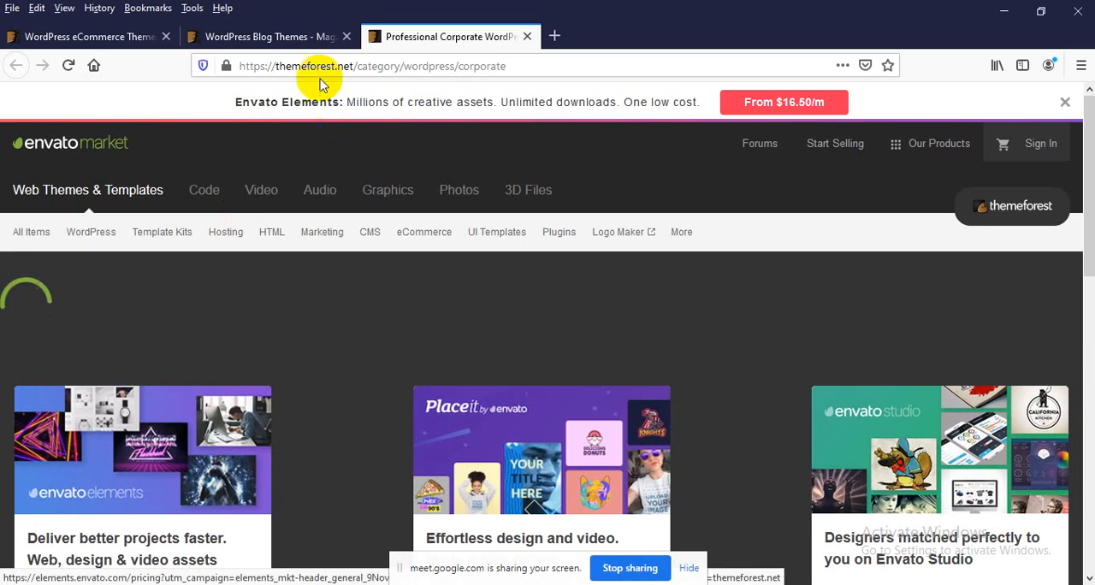
click(273, 36)
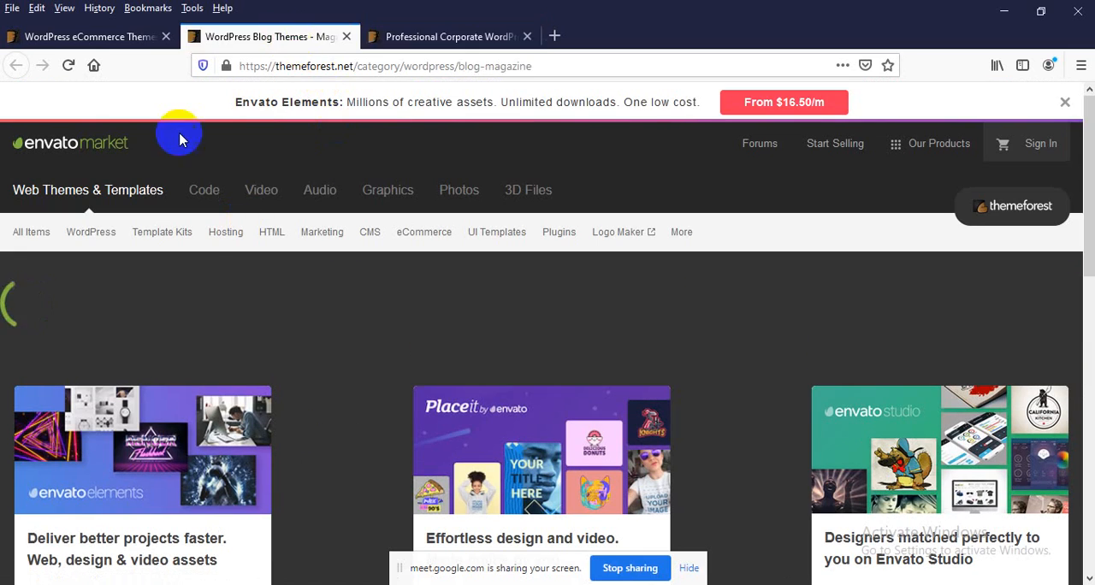
Look over the WordPress eCommerce category page and return to the WordPress Blog / Magazine category page
click(52, 36)
scroll(159, 305, down, 3)
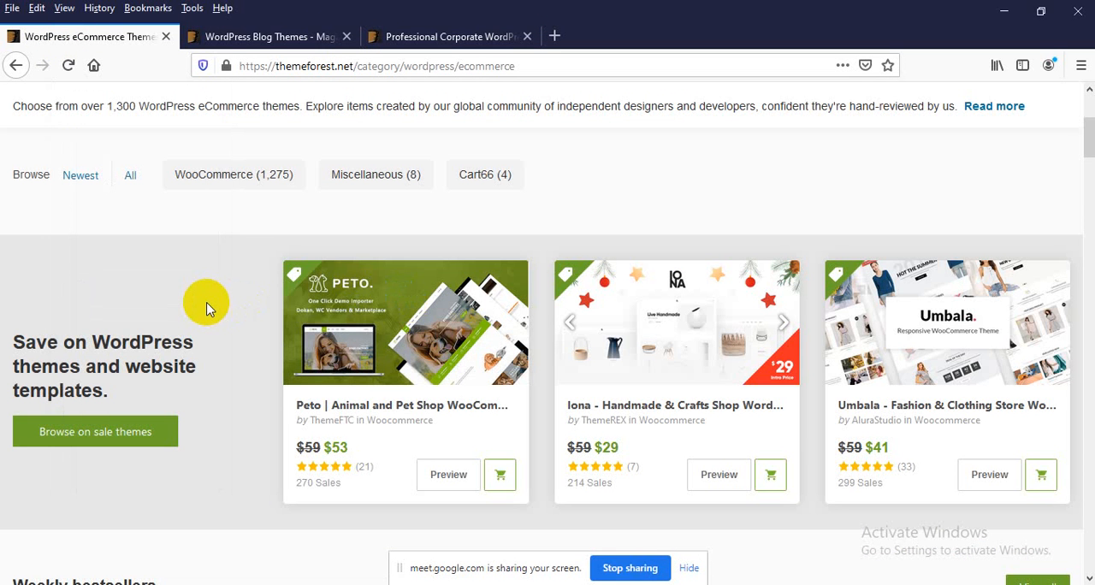
click(270, 36)
mouse_move(101, 238)
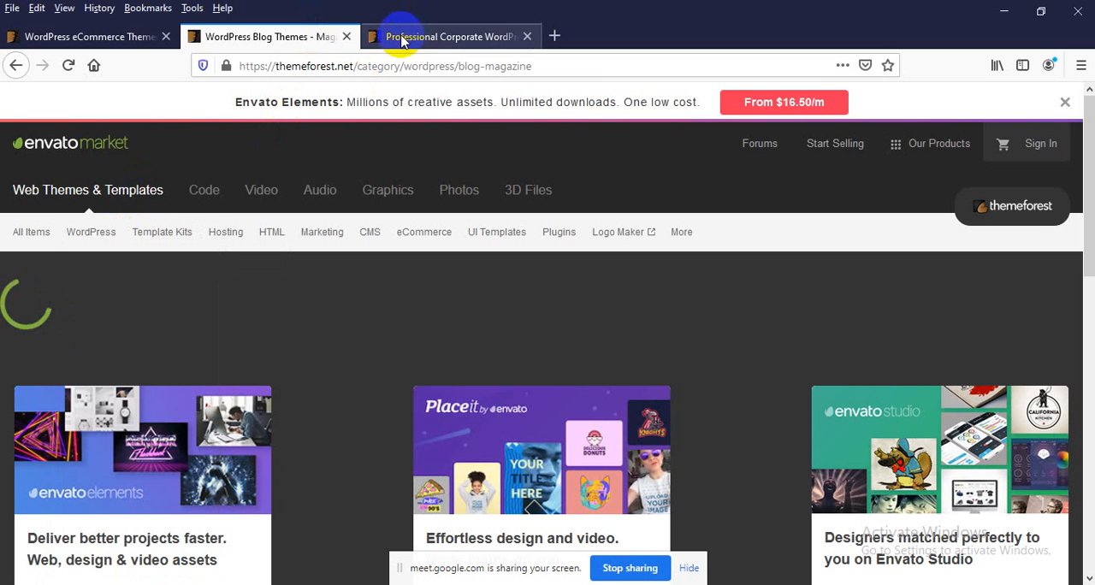
Load the WordPress Corporate and WordPress Blog / Magazine category pages again from their addresses
click(479, 32)
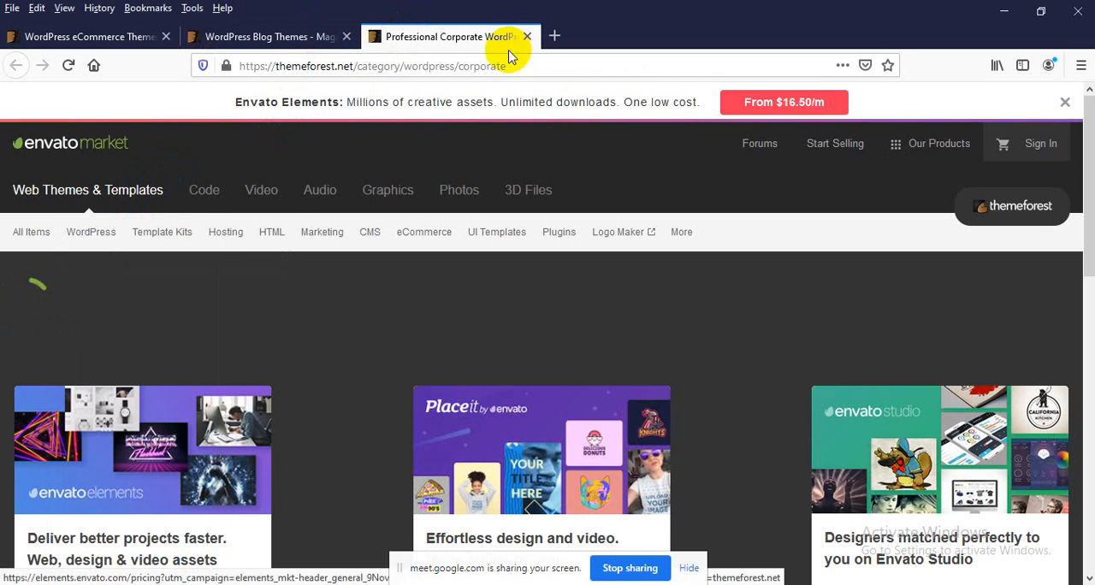
click(489, 67)
key(Return)
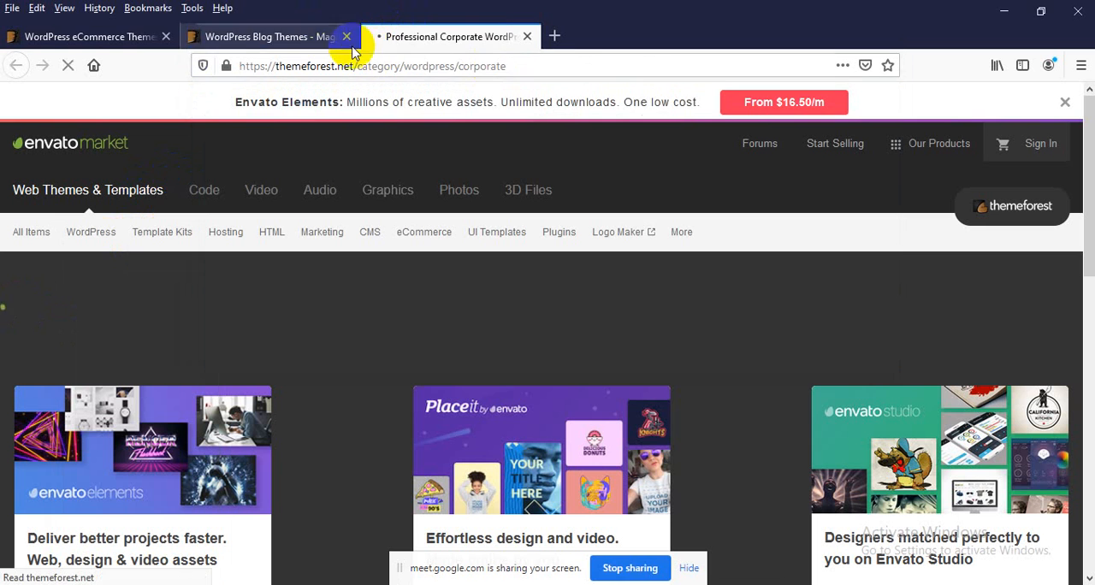
click(323, 37)
click(340, 66)
key(Return)
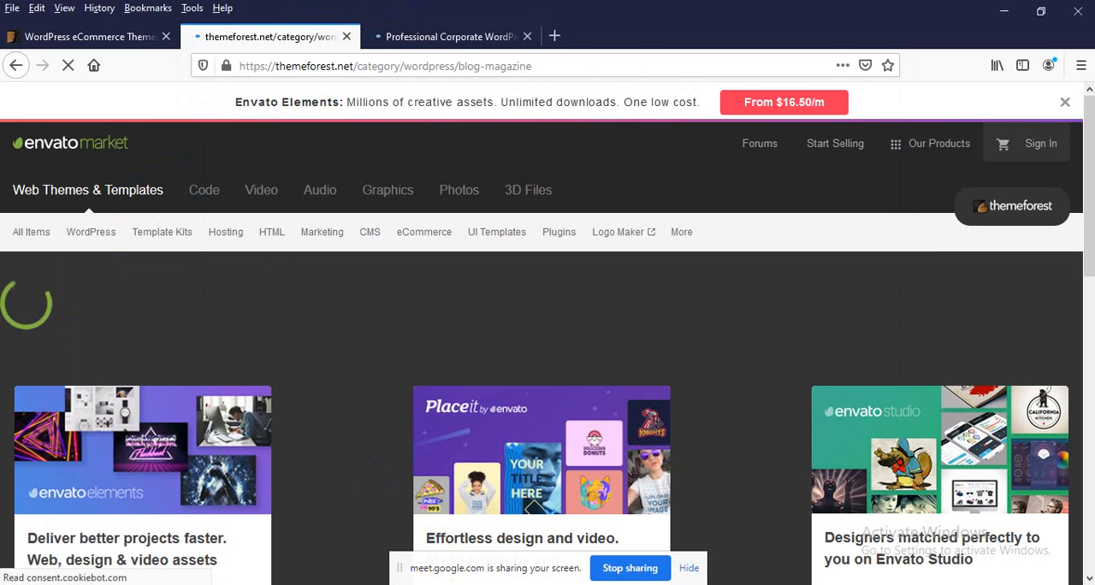
Switch to the Google Meet call, admit the waiting participant, and return to the ThemeForest page
click(501, 542)
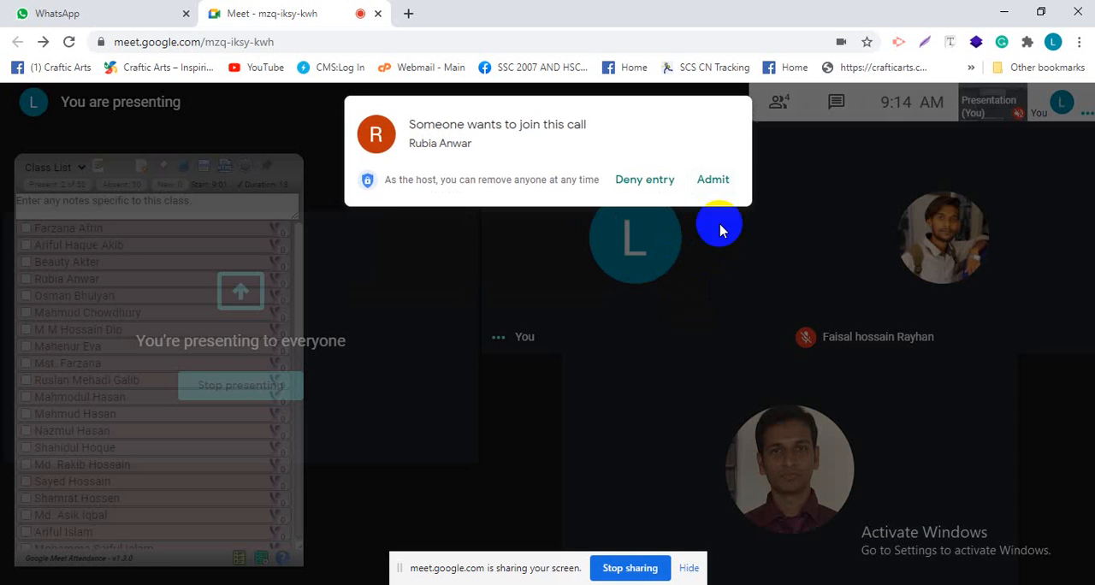
click(715, 182)
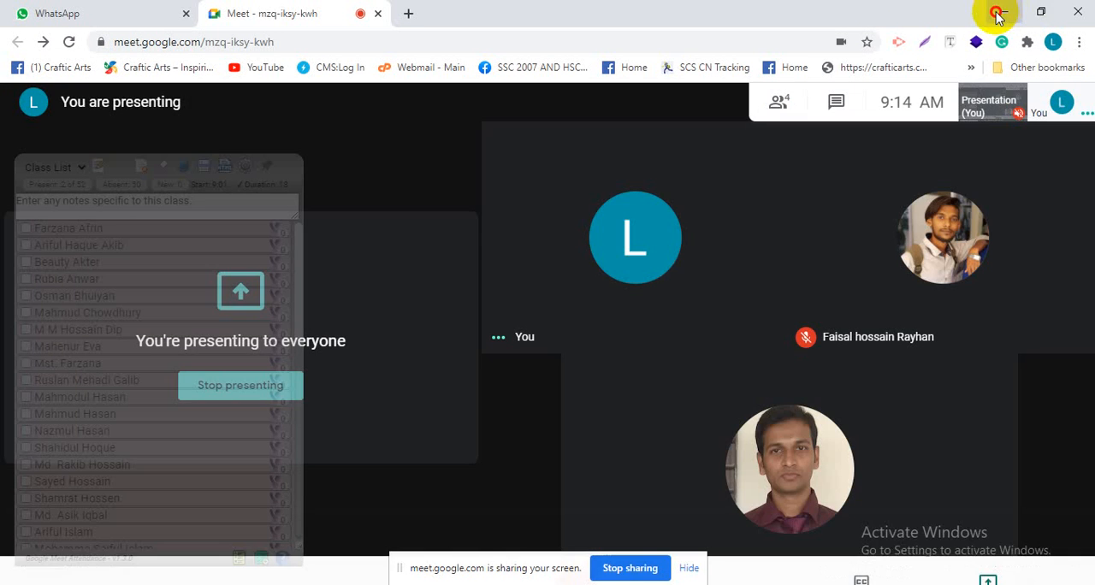
click(998, 14)
Look over the discounted WordPress blog themes and open the preview of Dreamla - Clean WordPress Blog
scroll(423, 351, down, 4)
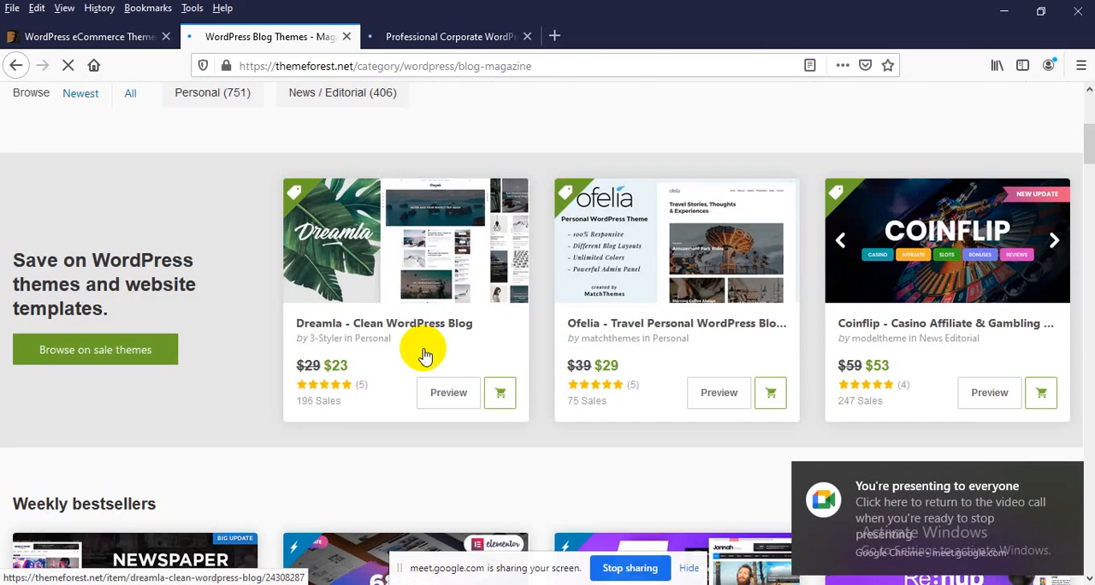
scroll(421, 355, up, 4)
scroll(416, 293, down, 3)
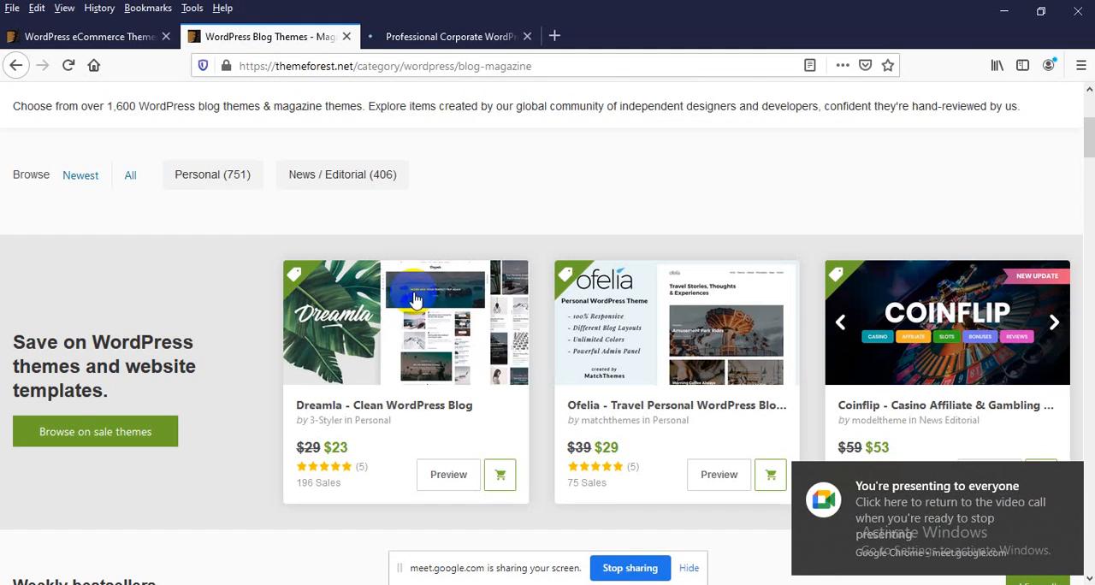
scroll(325, 171, down, 2)
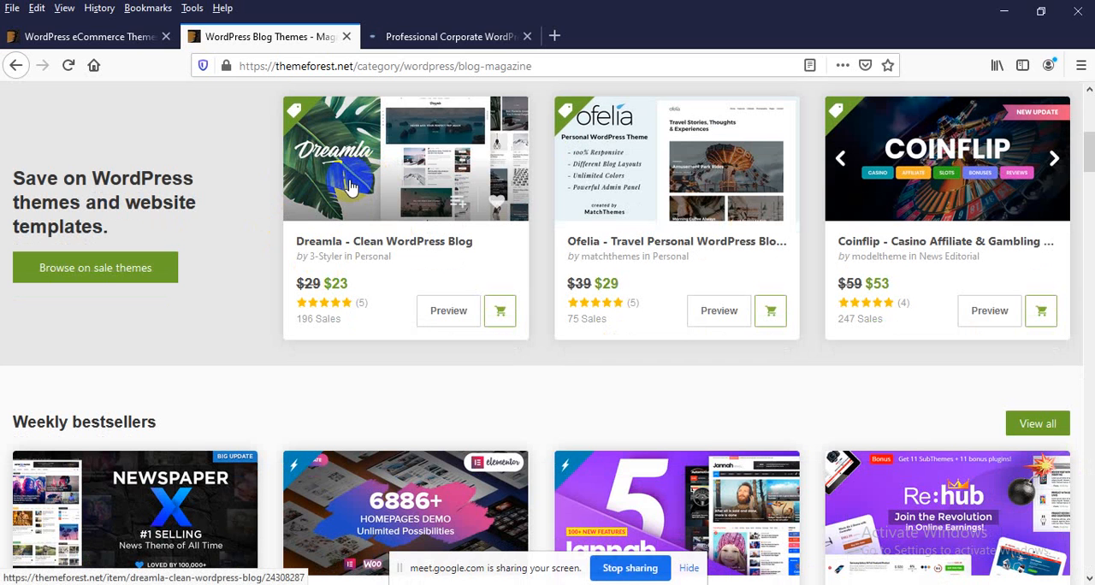
click(462, 319)
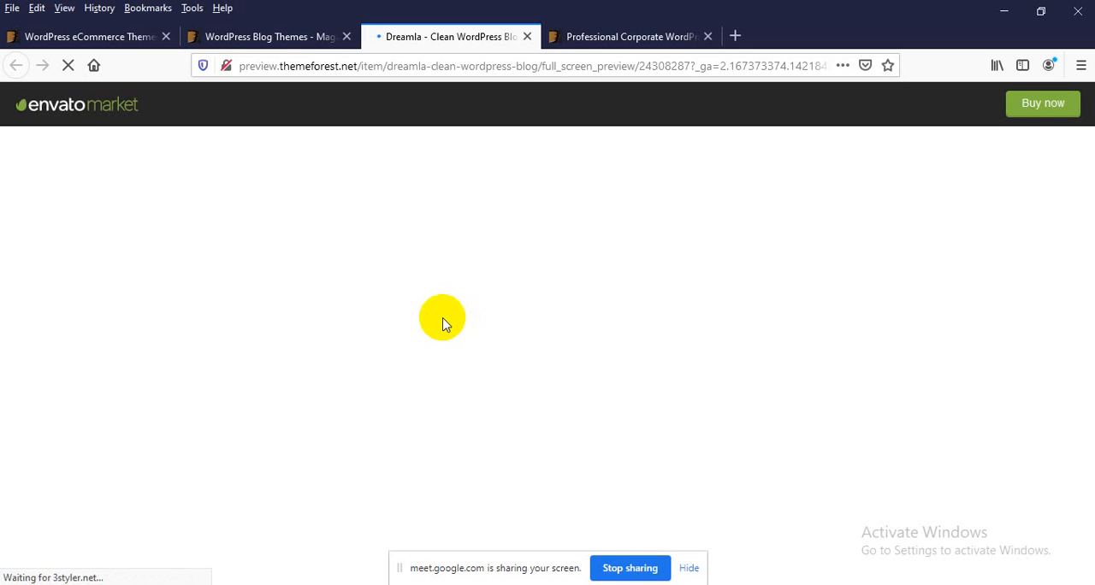
Look over the Main, Travel and Minimal Fashion demos on the Dreamla landing page
scroll(442, 323, down, 4)
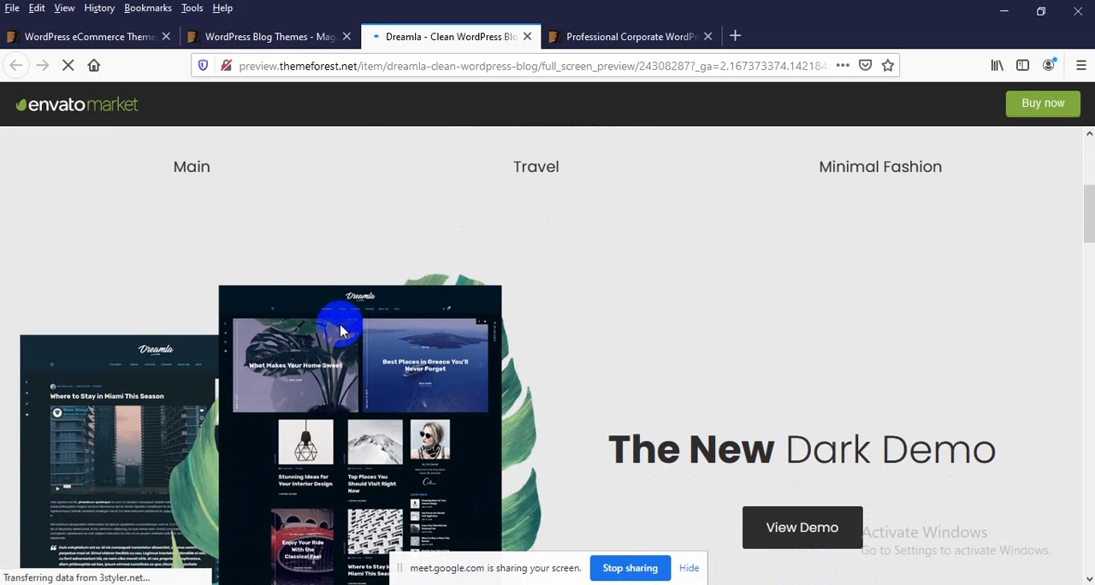
scroll(333, 333, up, 2)
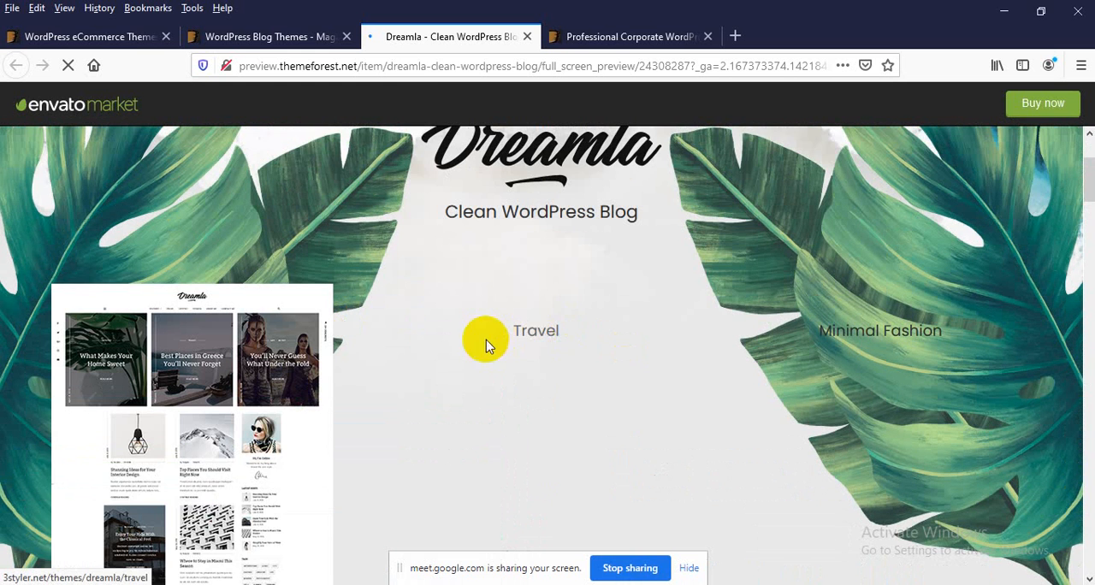
scroll(886, 334, down, 2)
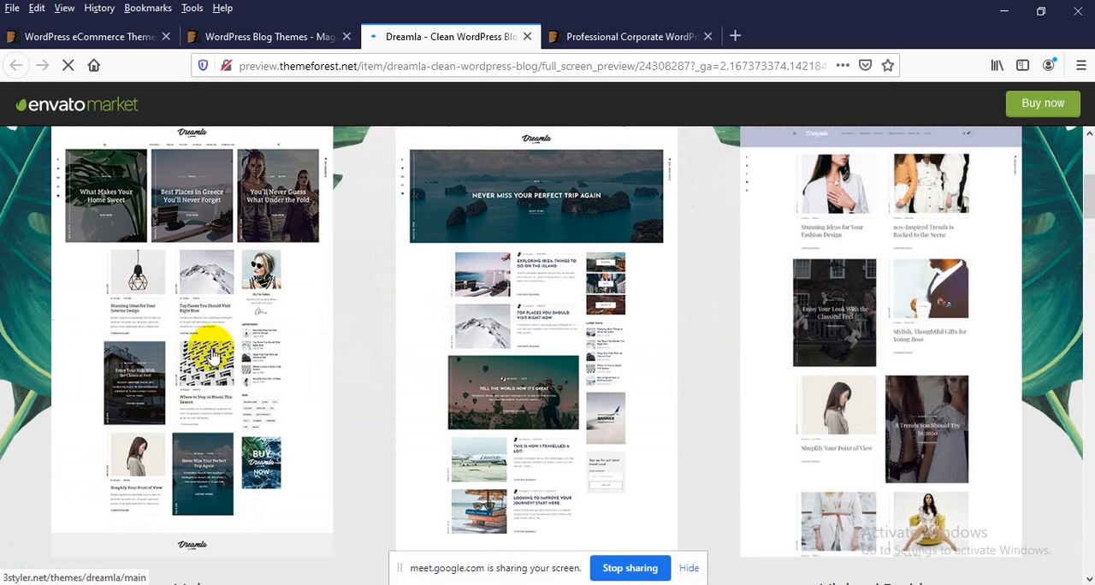
scroll(655, 470, down, 4)
scroll(627, 476, up, 1)
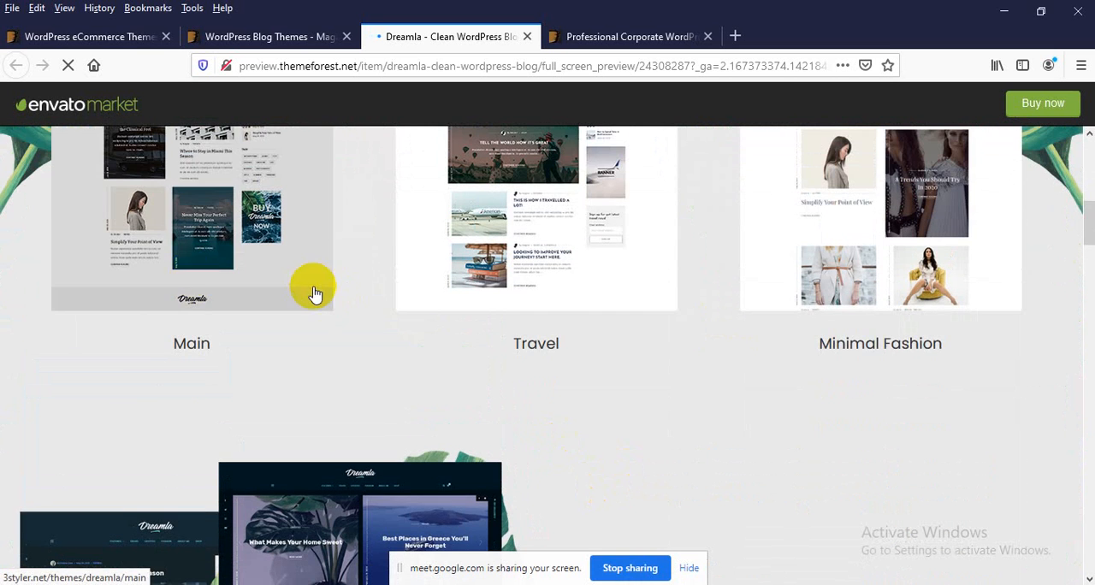
scroll(206, 274, up, 1)
scroll(524, 295, up, 1)
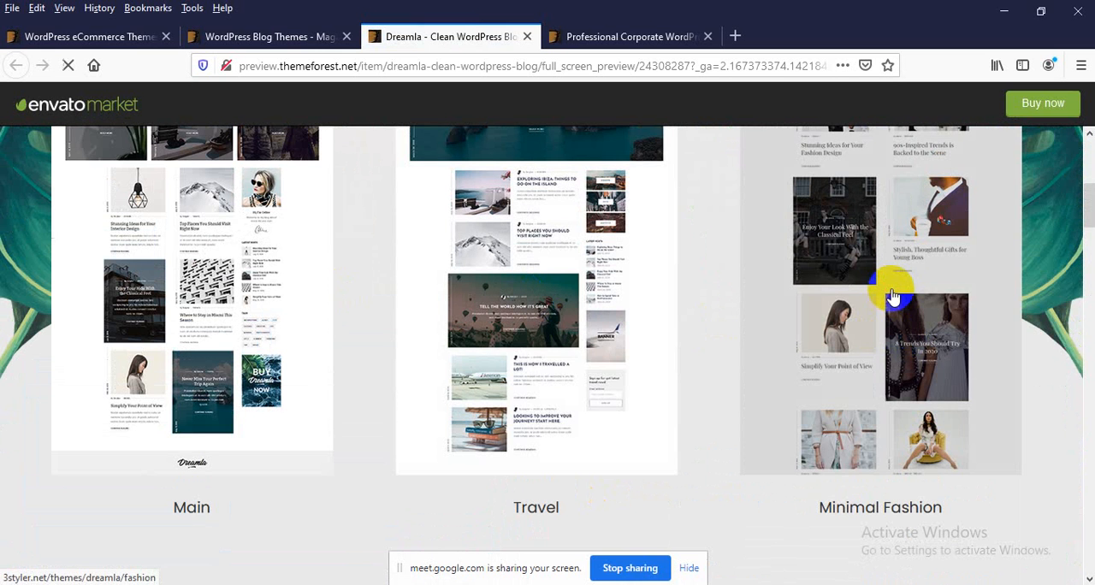
Check the Dreamla dark demo section and open the Minimal Fashion demo
scroll(777, 257, down, 4)
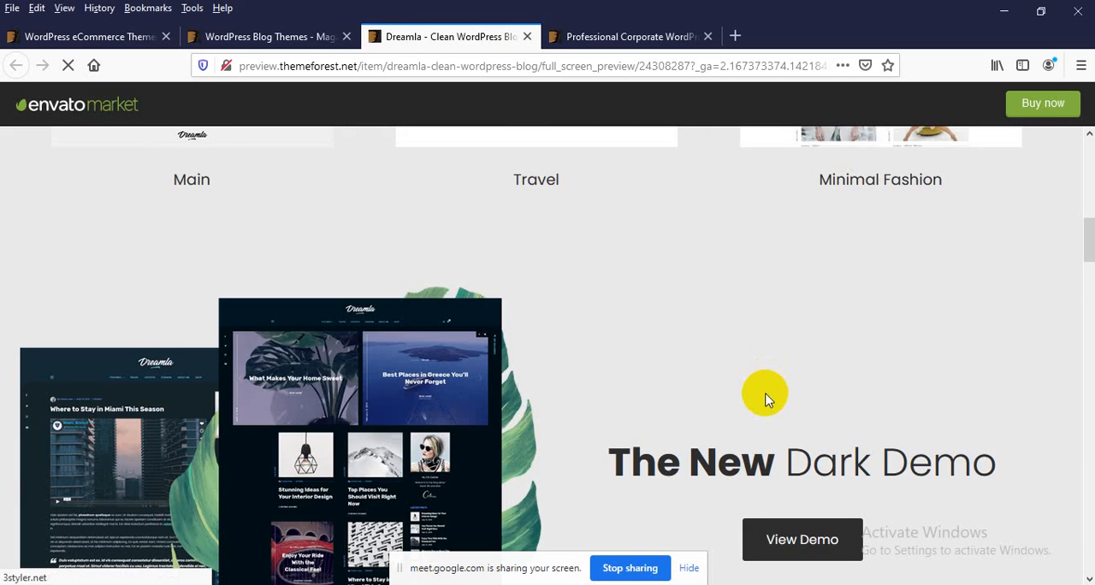
scroll(771, 402, up, 4)
scroll(870, 316, down, 4)
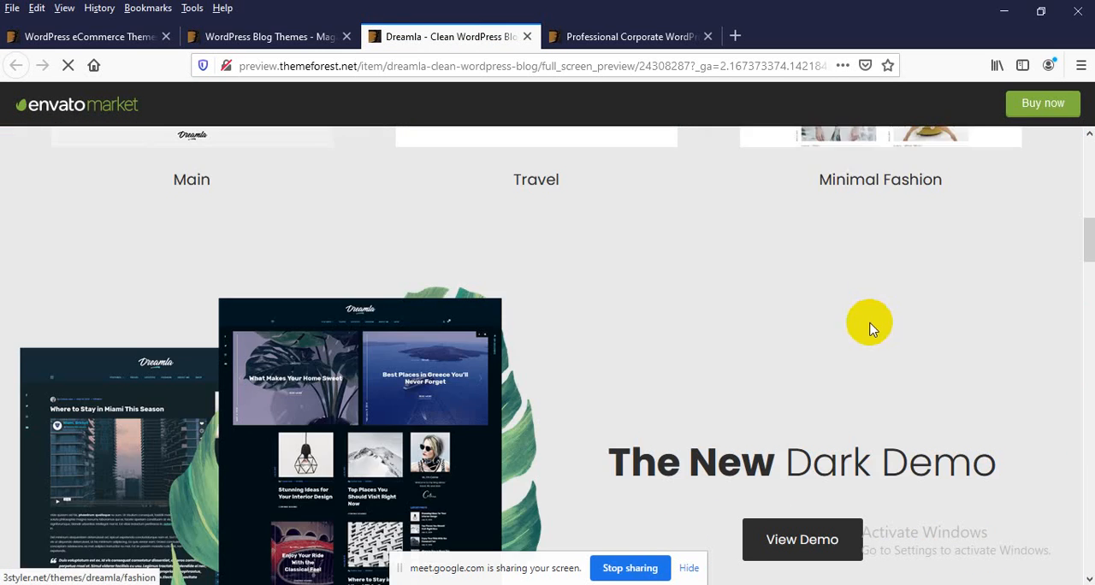
scroll(782, 330, down, 3)
click(781, 309)
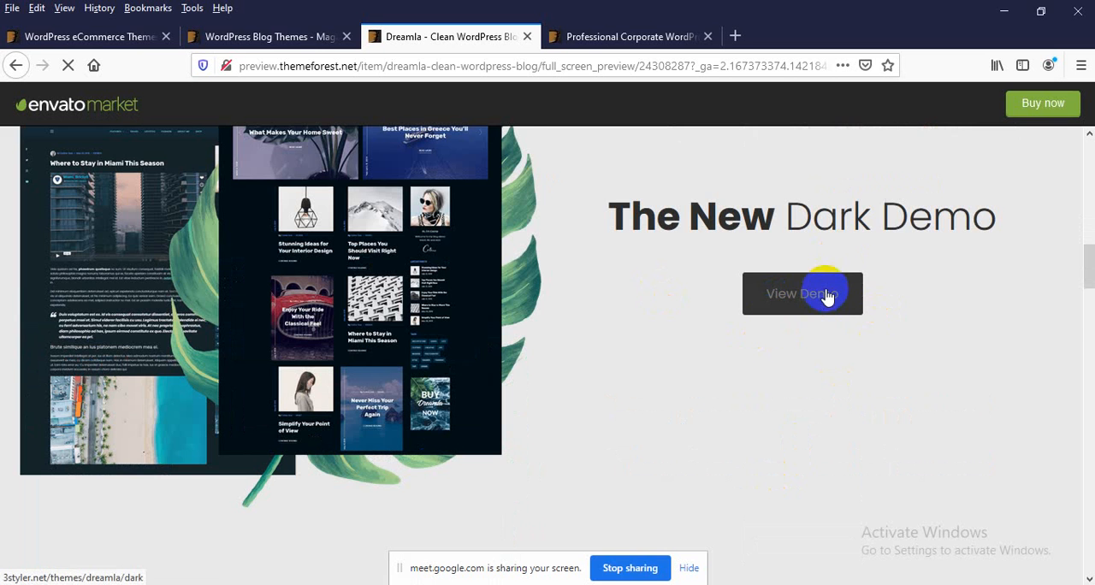
Look through the Dreamla fashion demo's blog posts, pagination and footer, and return to its header
scroll(848, 396, down, 4)
scroll(612, 332, up, 4)
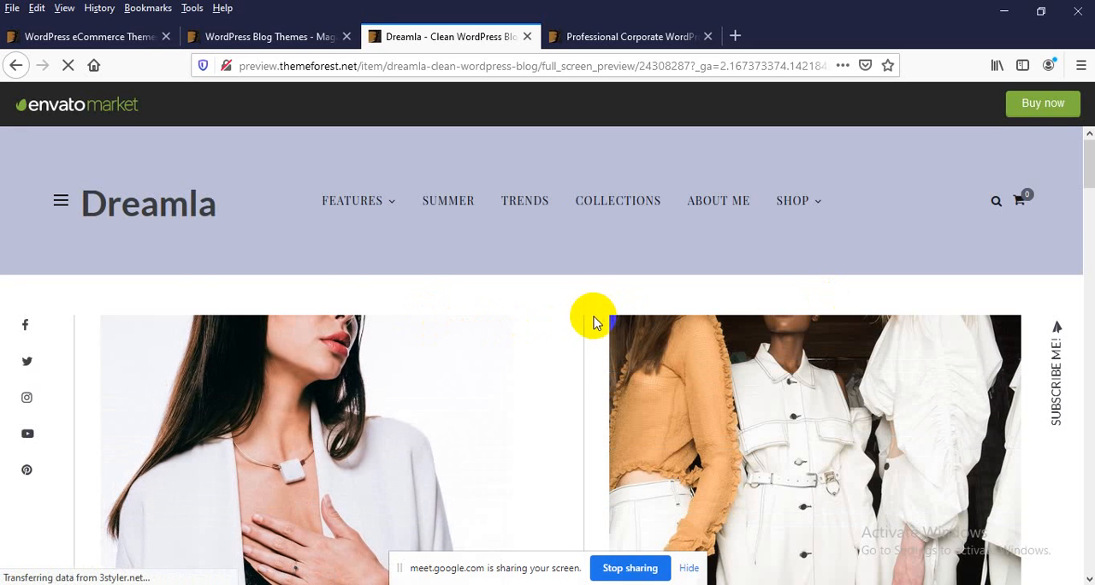
scroll(591, 319, down, 4)
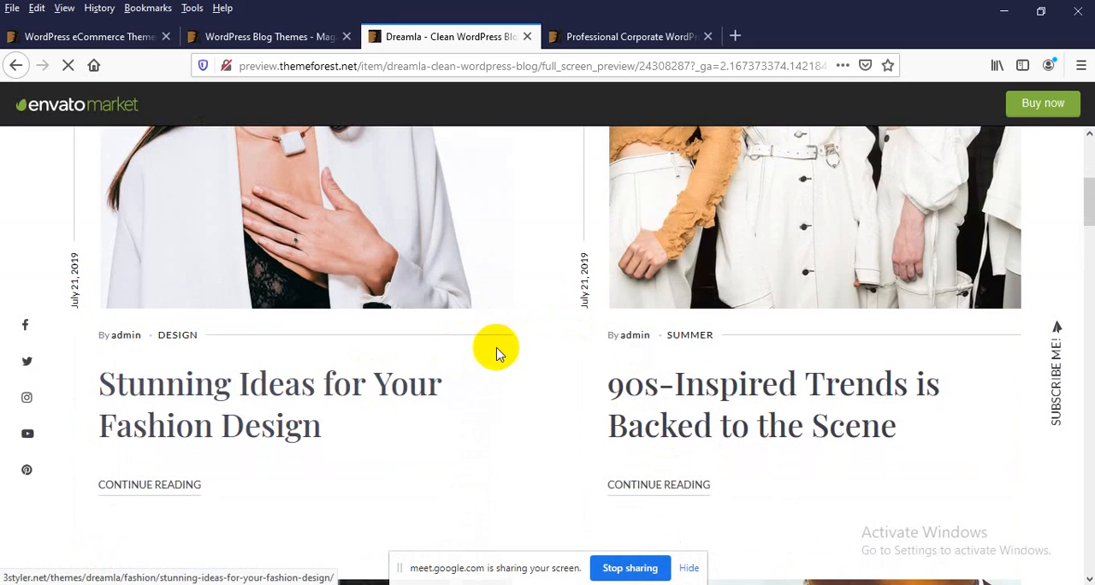
scroll(775, 360, down, 5)
click(233, 295)
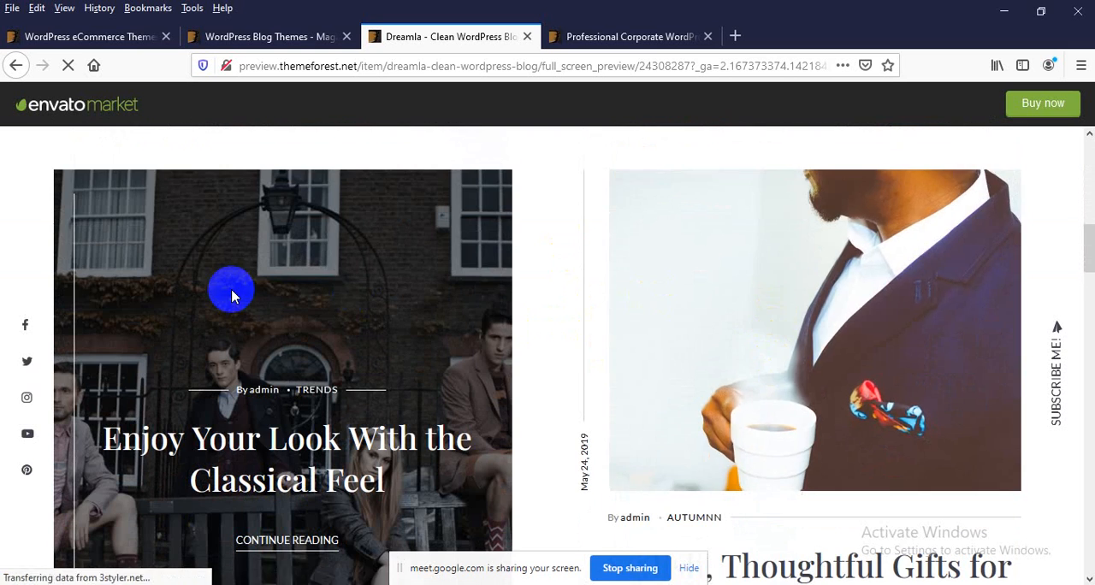
scroll(235, 299, down, 8)
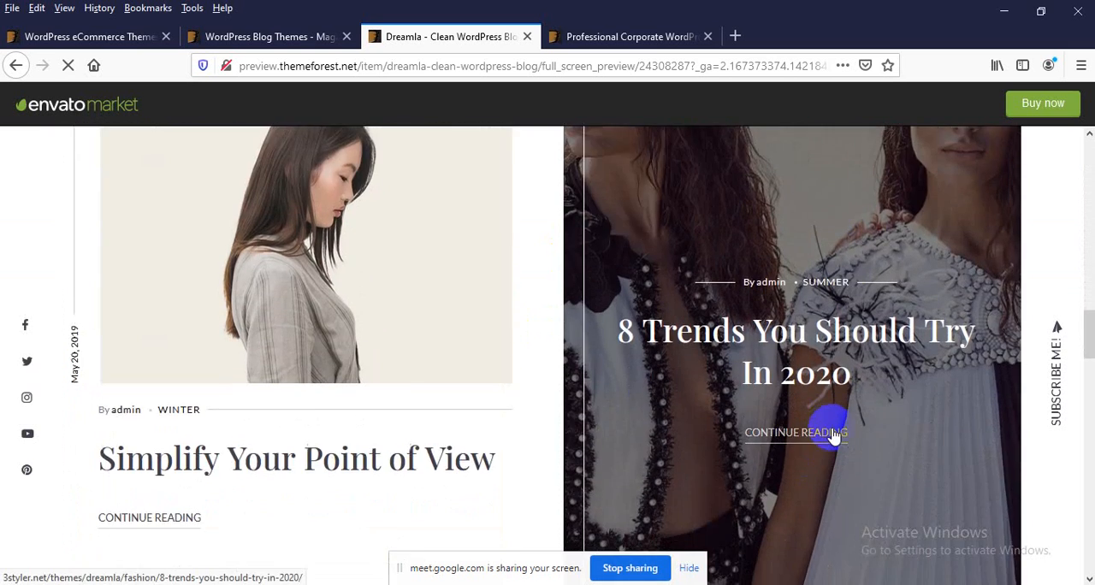
scroll(835, 435, down, 6)
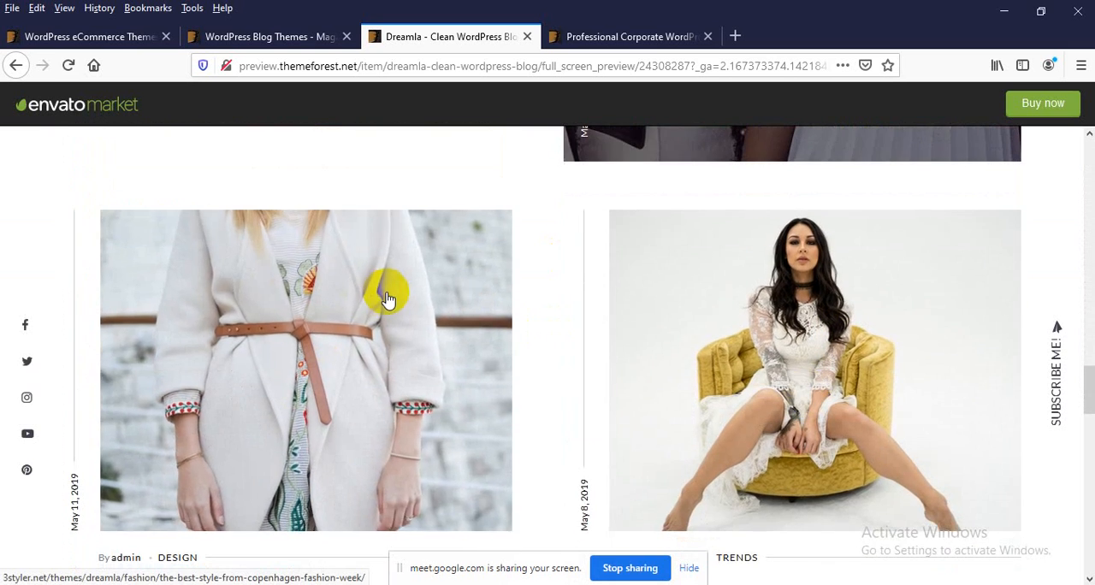
scroll(389, 300, down, 2)
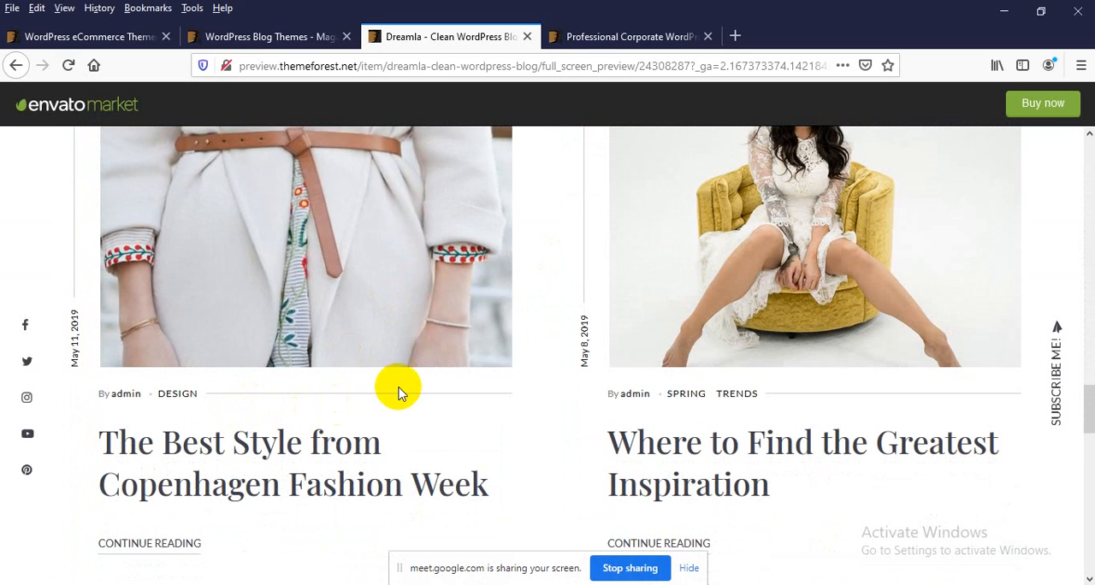
scroll(398, 392, down, 3)
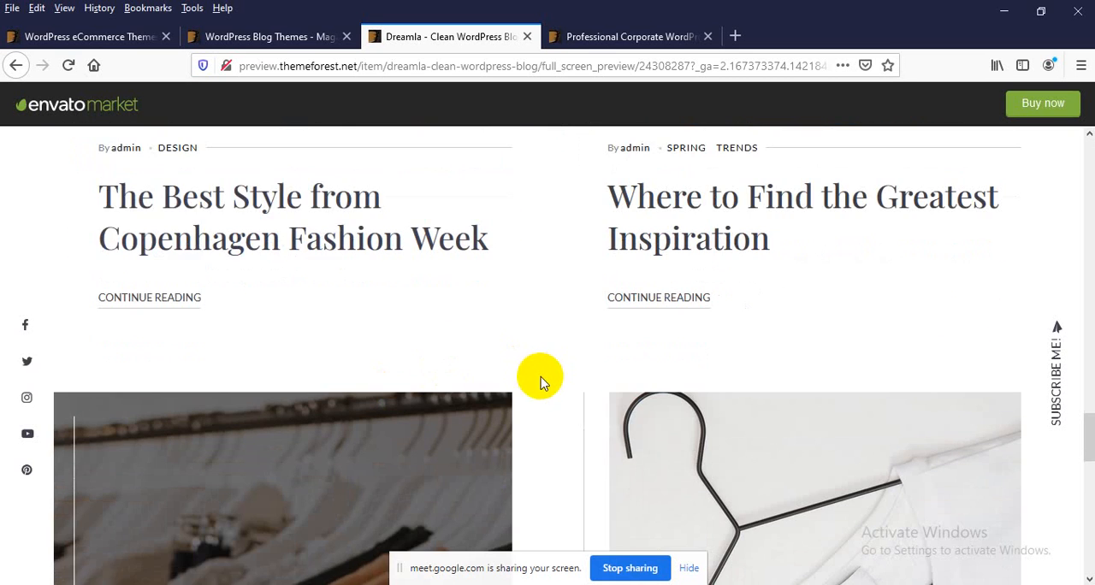
scroll(540, 381, down, 10)
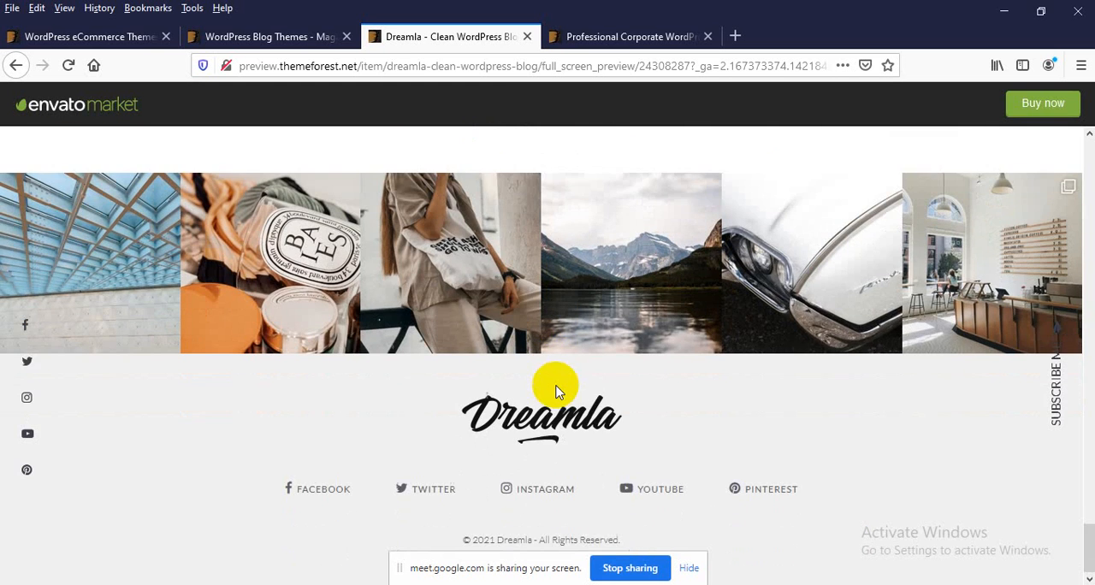
scroll(904, 507, up, 2)
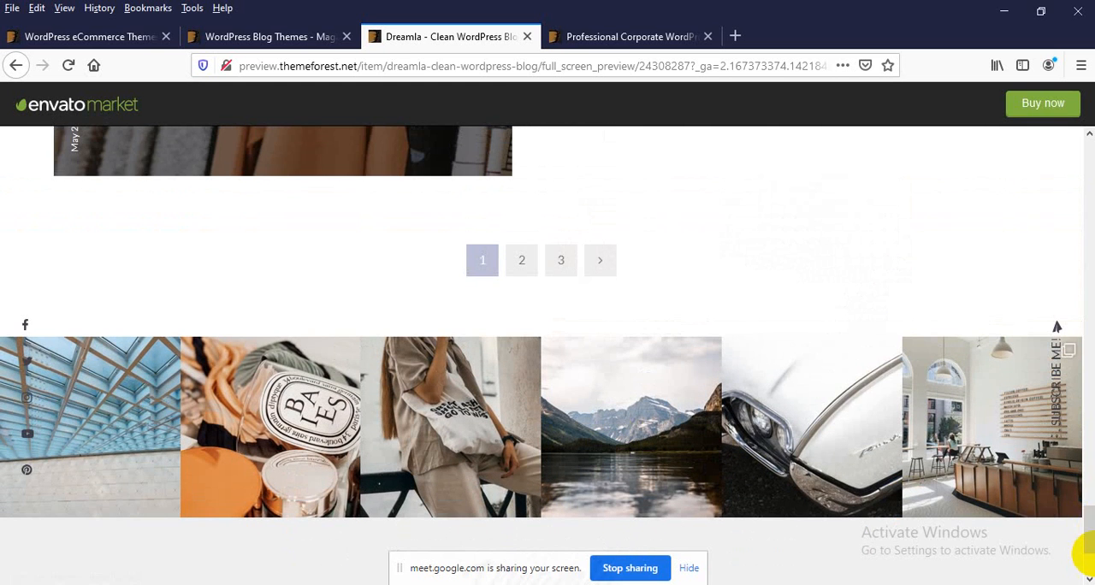
scroll(477, 317, up, 15)
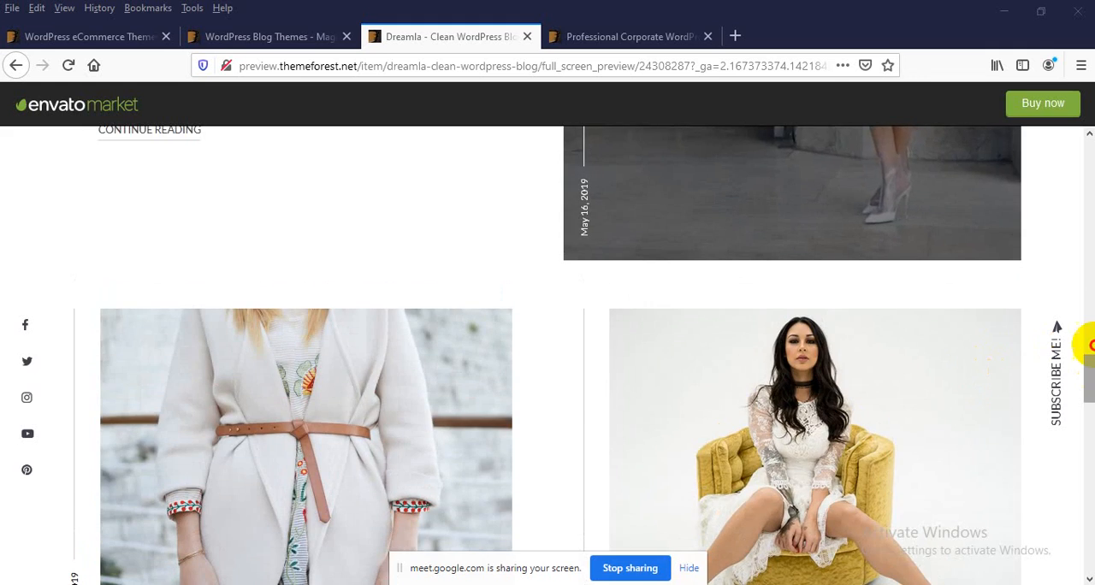
drag(1092, 345, 1091, 116)
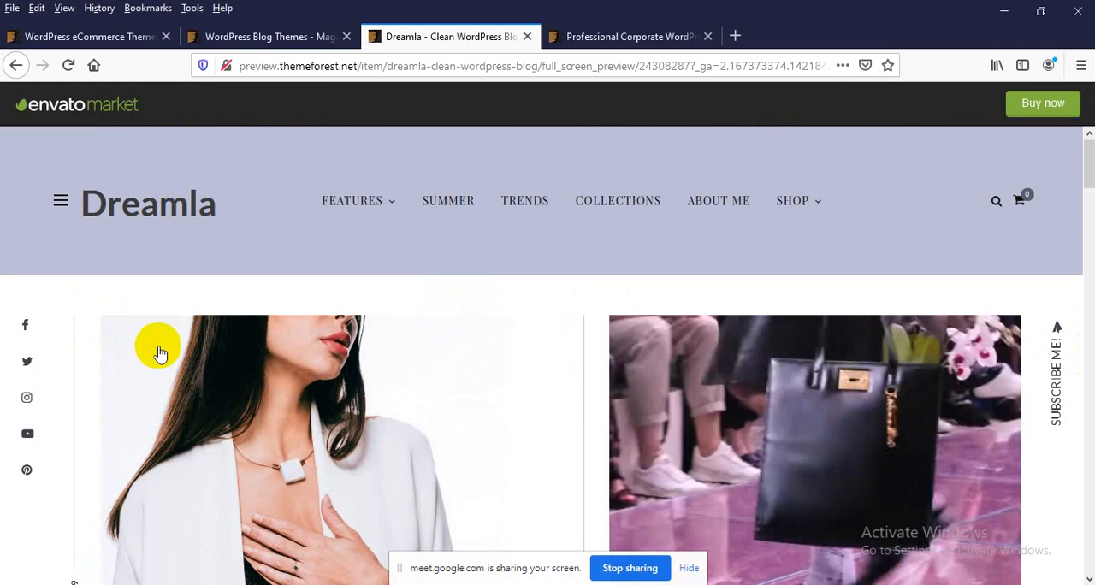
Return to the WordPress Blog / Magazine category page and review its sale themes
click(240, 36)
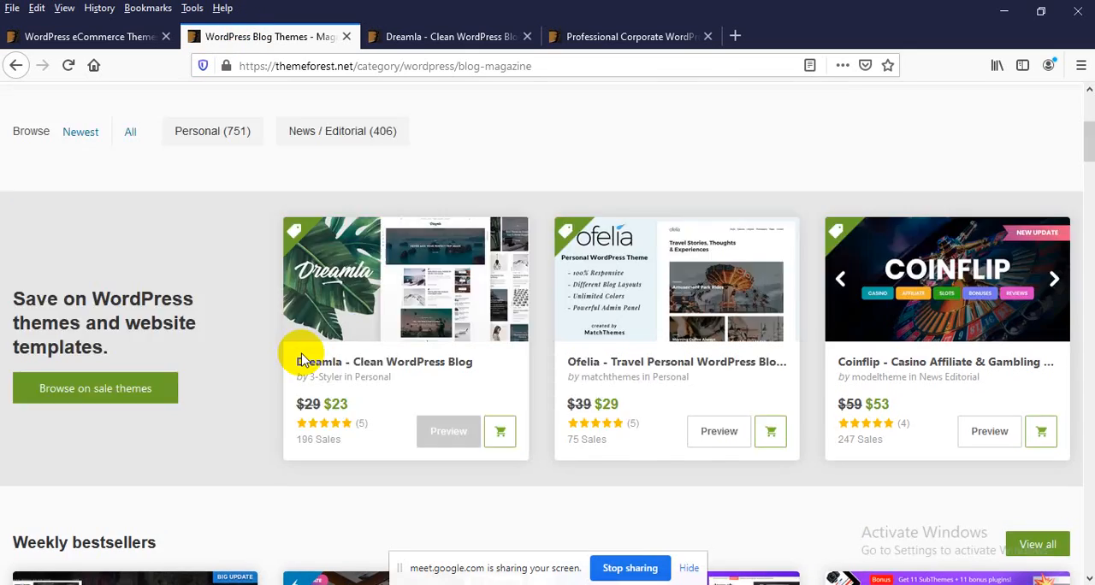
scroll(302, 360, up, 2)
scroll(291, 377, down, 1)
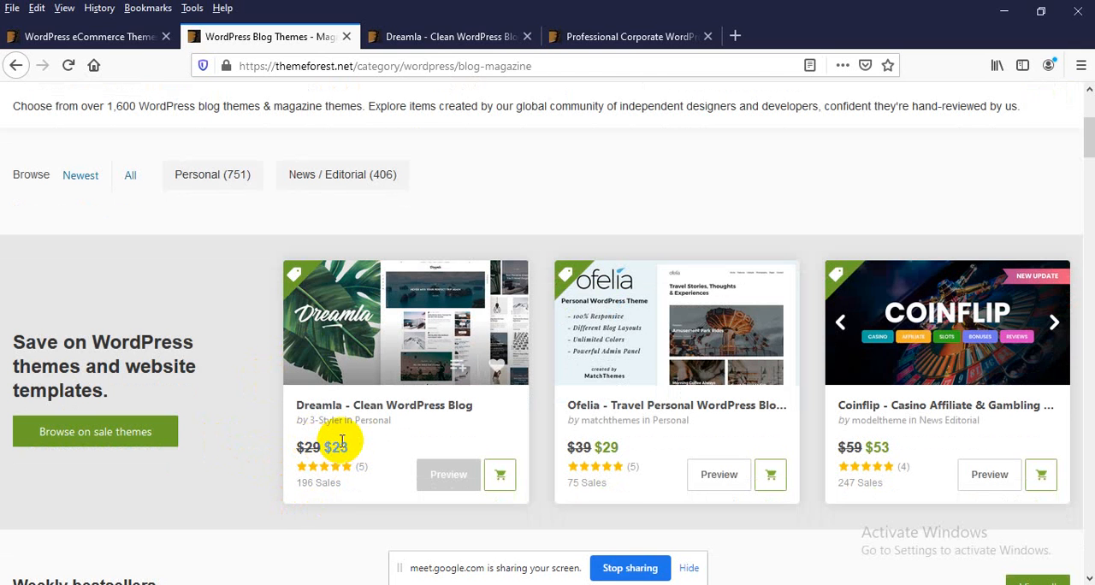
Close the Blog / Magazine category and Dreamla pages, and open the Promote theme's live preview from the Corporate category
click(346, 37)
click(347, 37)
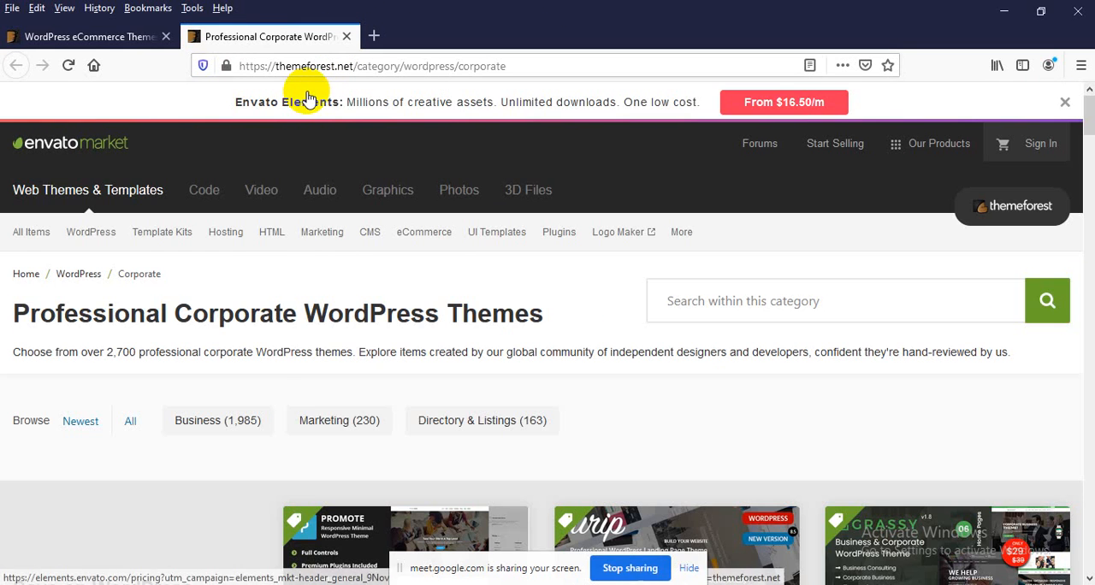
scroll(346, 332, down, 3)
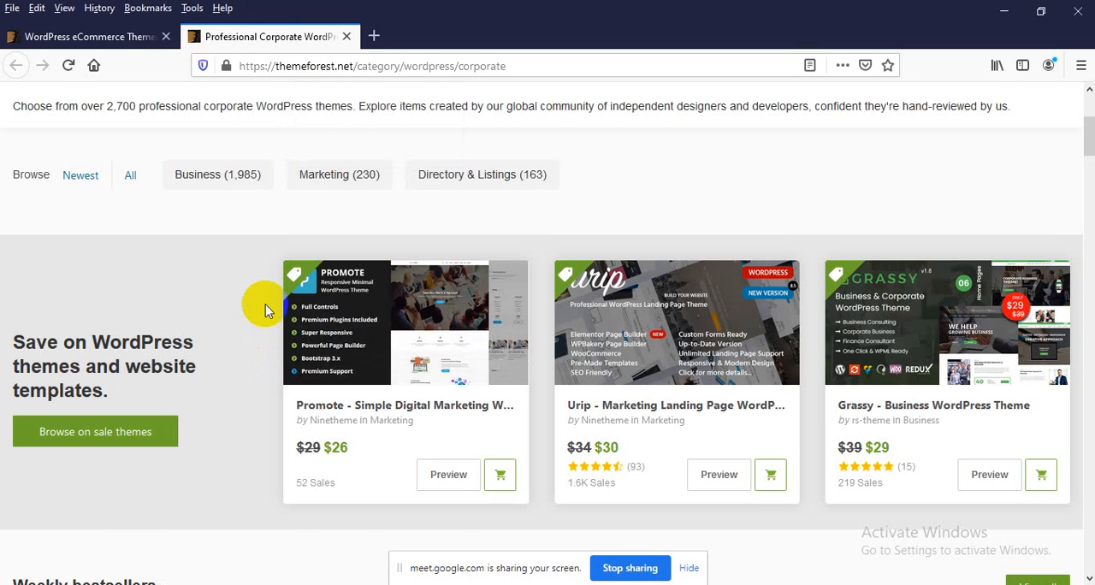
click(455, 478)
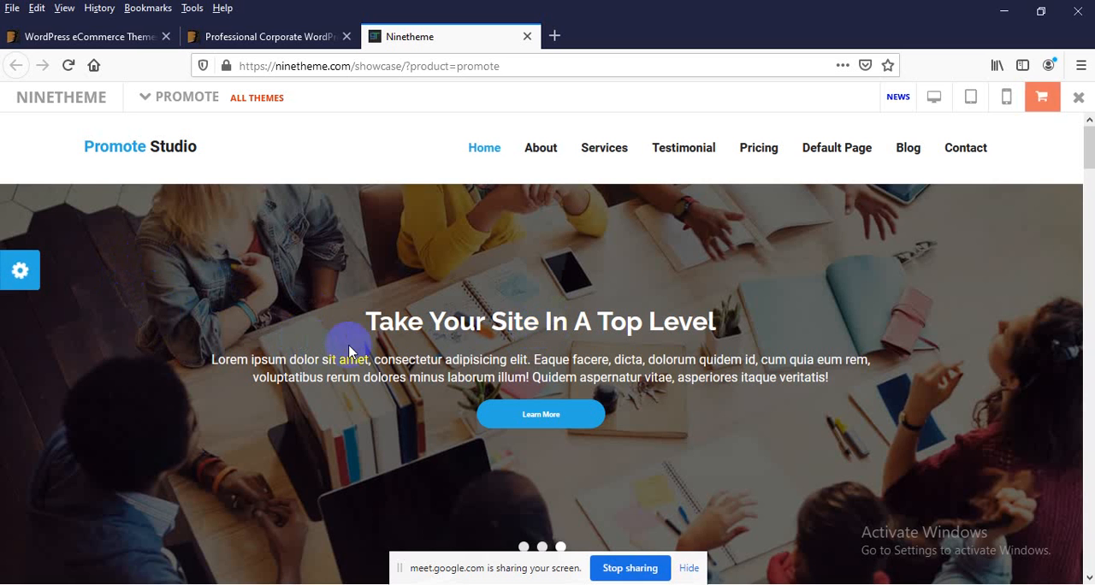
View the Promote demo's hero banner and switch between its slides
scroll(448, 384, down, 2)
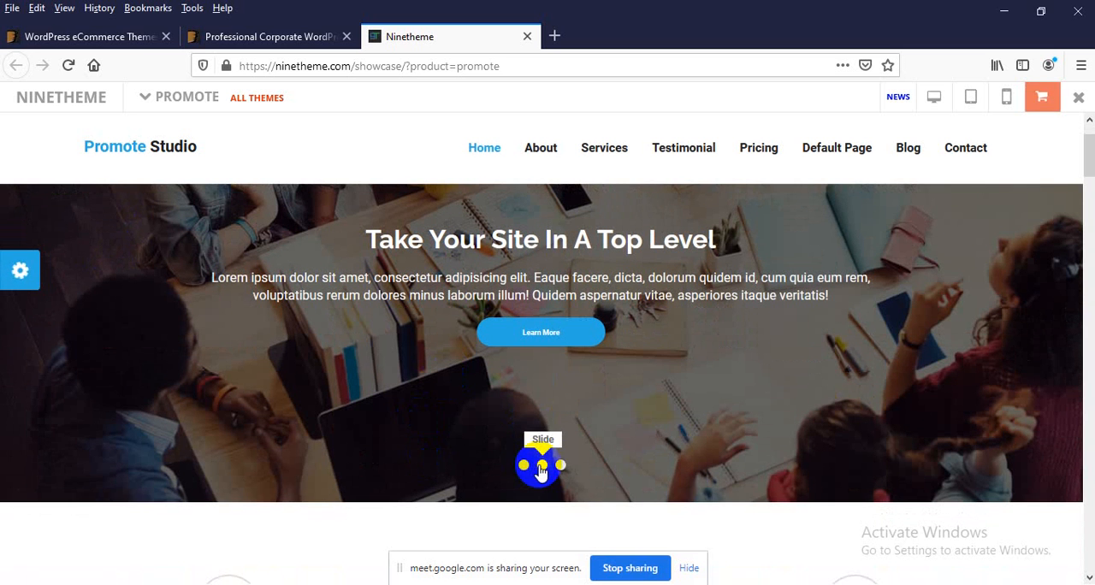
click(557, 466)
click(561, 466)
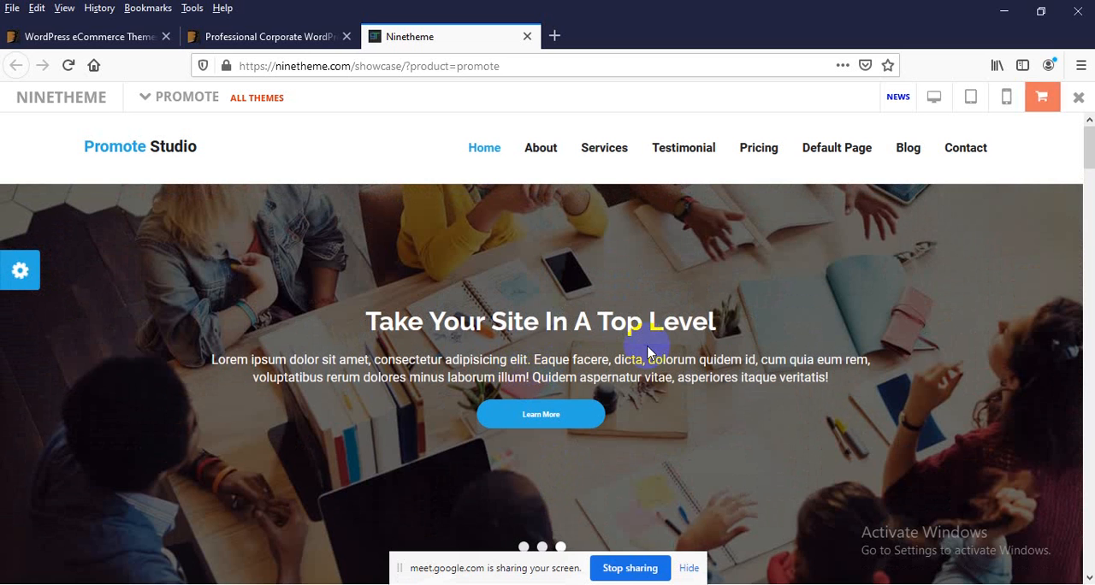
scroll(648, 352, down, 10)
scroll(267, 336, up, 4)
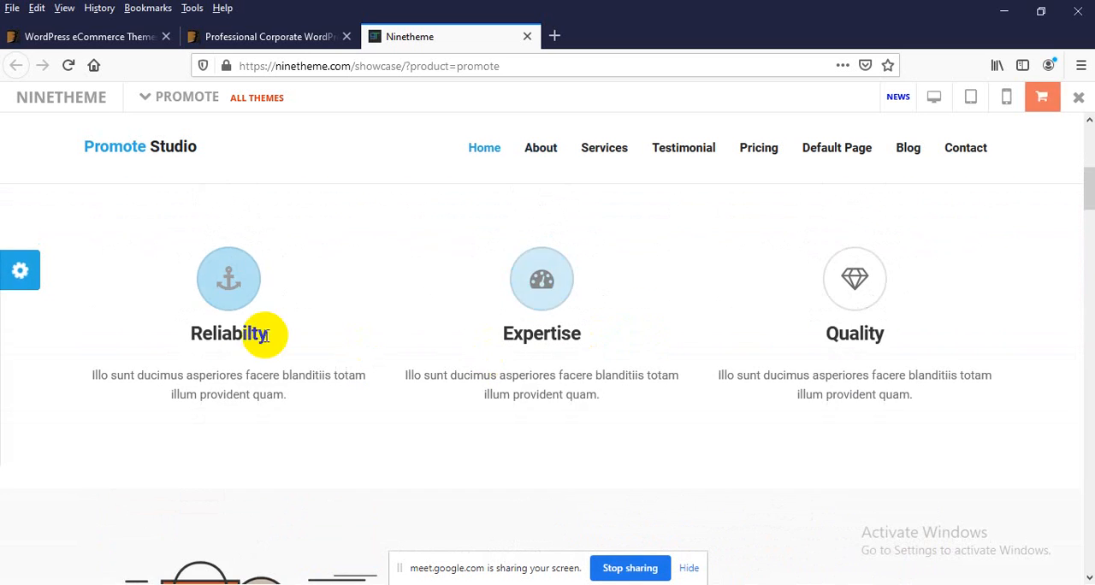
Look through the Promote demo's feature highlights, the two business strategy blocks and the services section
scroll(273, 316, down, 5)
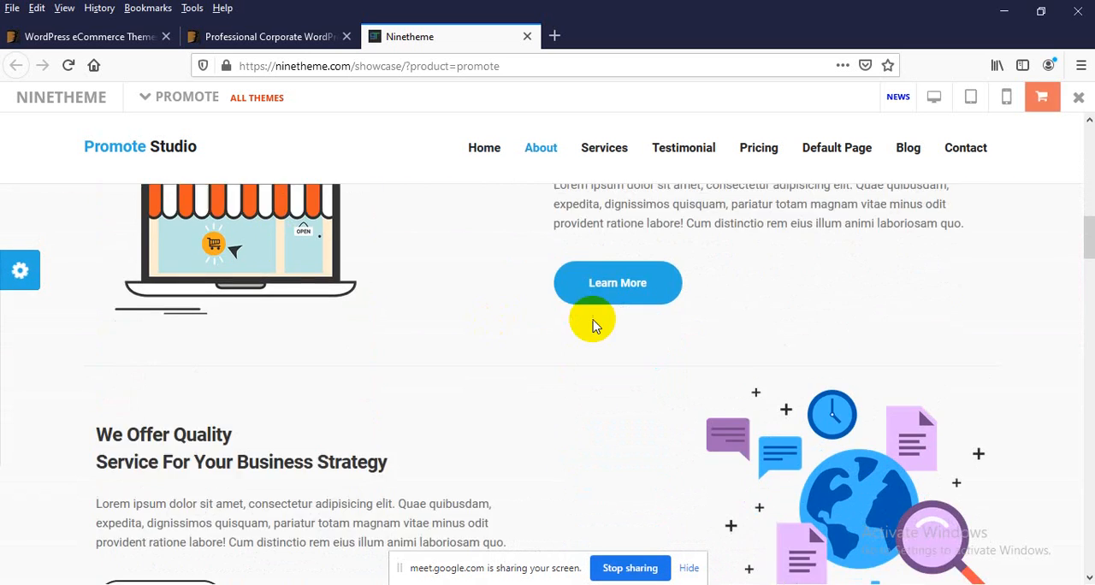
scroll(462, 334, down, 2)
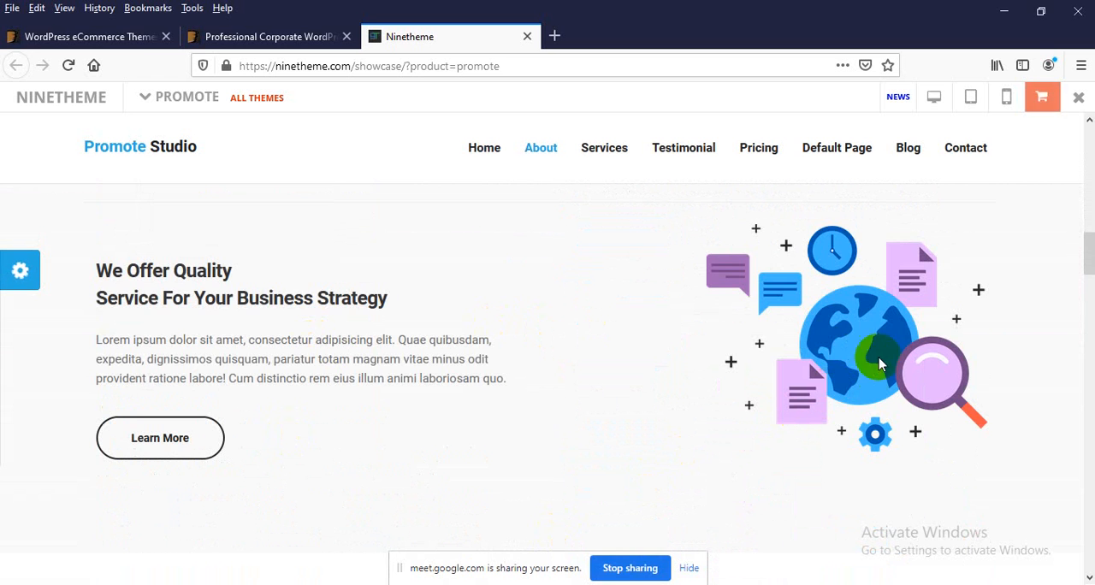
scroll(907, 377, down, 2)
scroll(916, 384, up, 7)
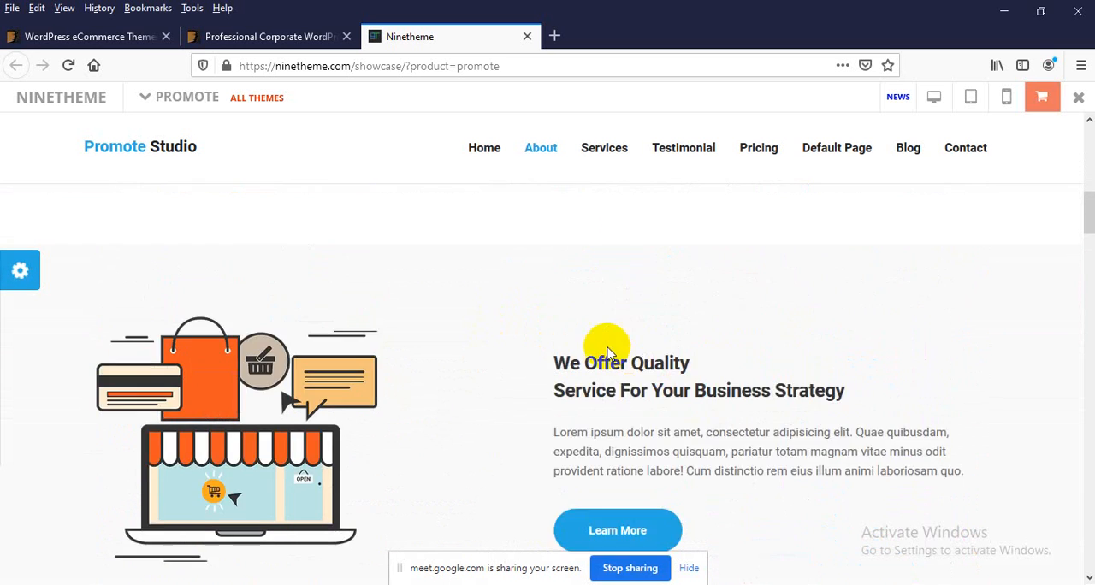
scroll(608, 346, up, 1)
scroll(343, 364, down, 1)
click(231, 369)
scroll(502, 374, down, 1)
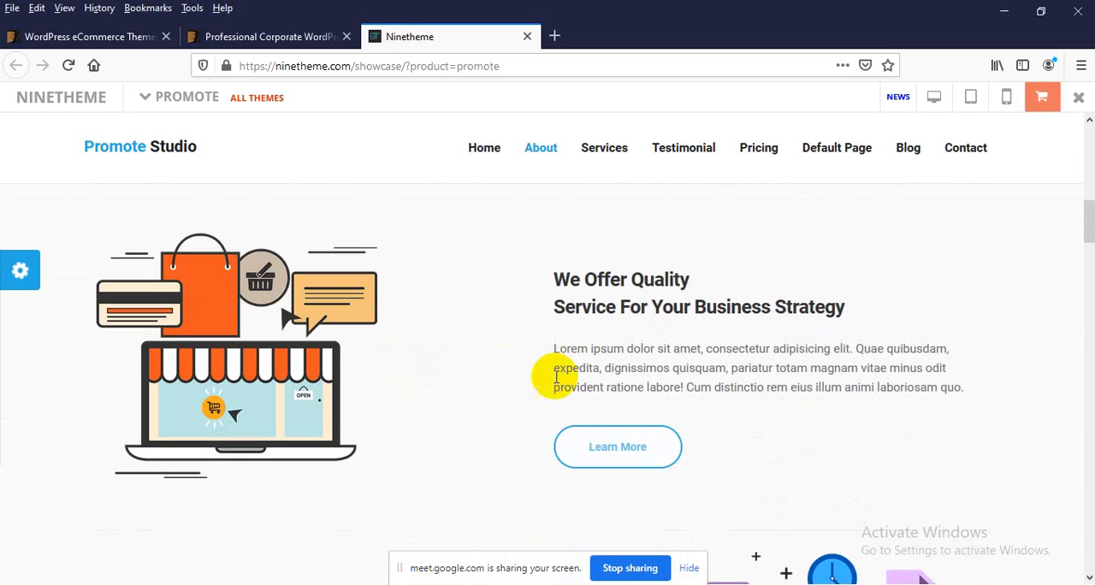
scroll(633, 423, down, 6)
scroll(644, 435, down, 5)
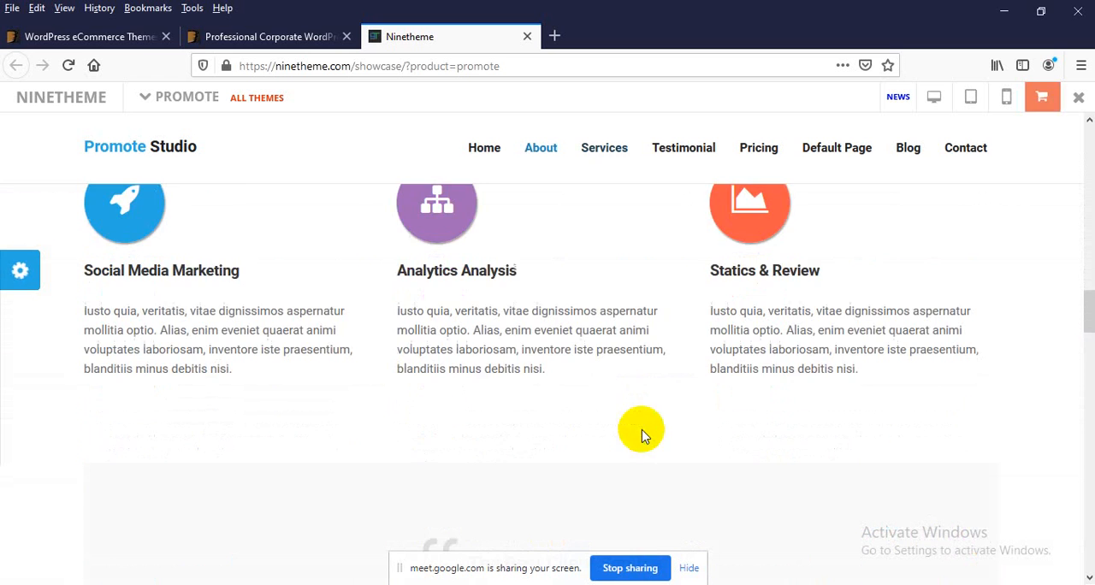
Advance the client testimonial carousel and view the pricing plans below it
scroll(453, 374, down, 3)
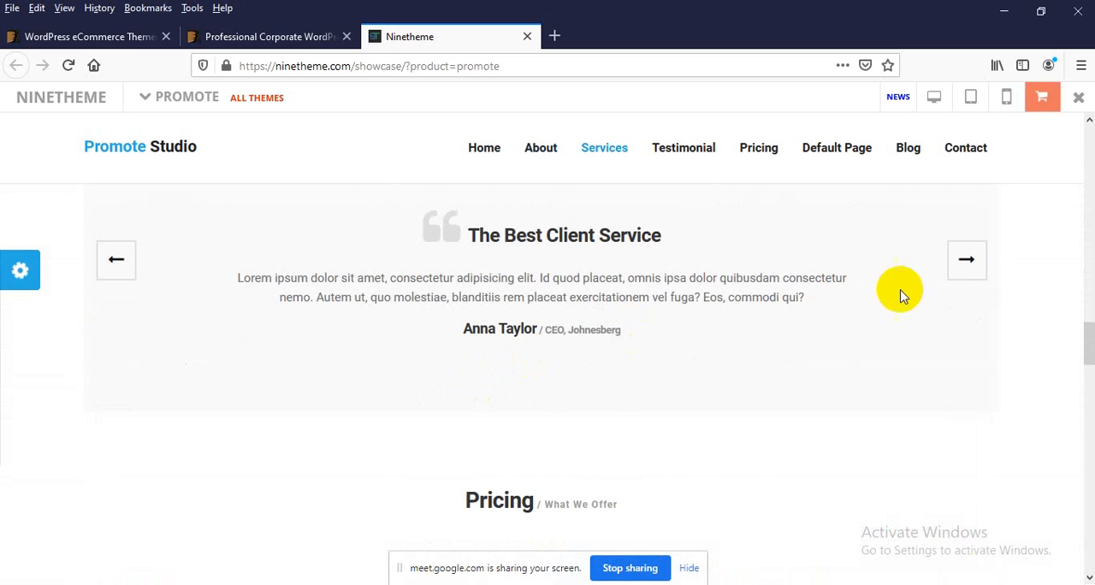
click(960, 272)
click(961, 272)
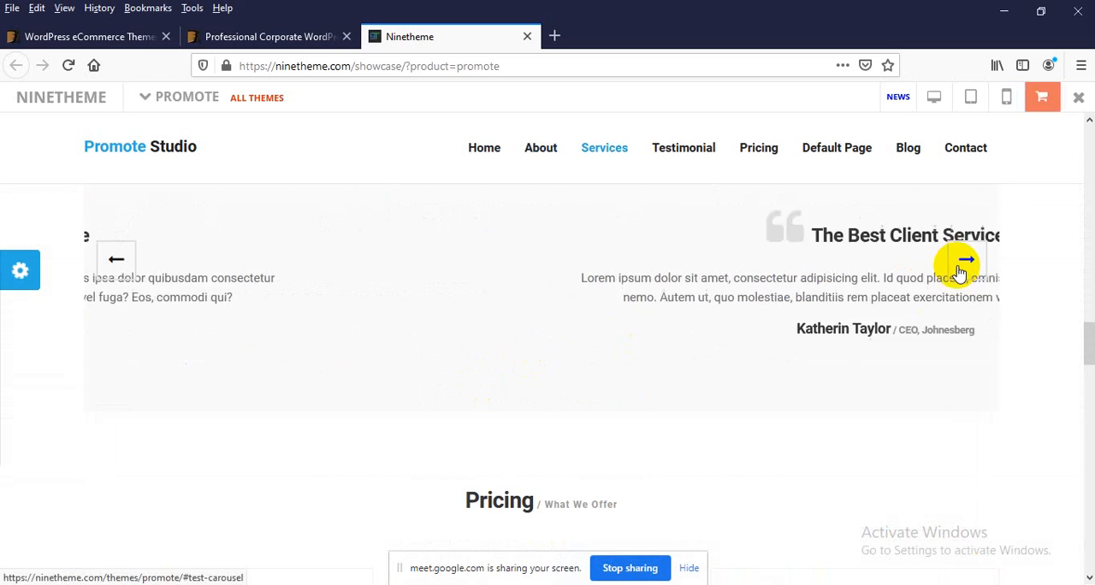
scroll(539, 338, down, 5)
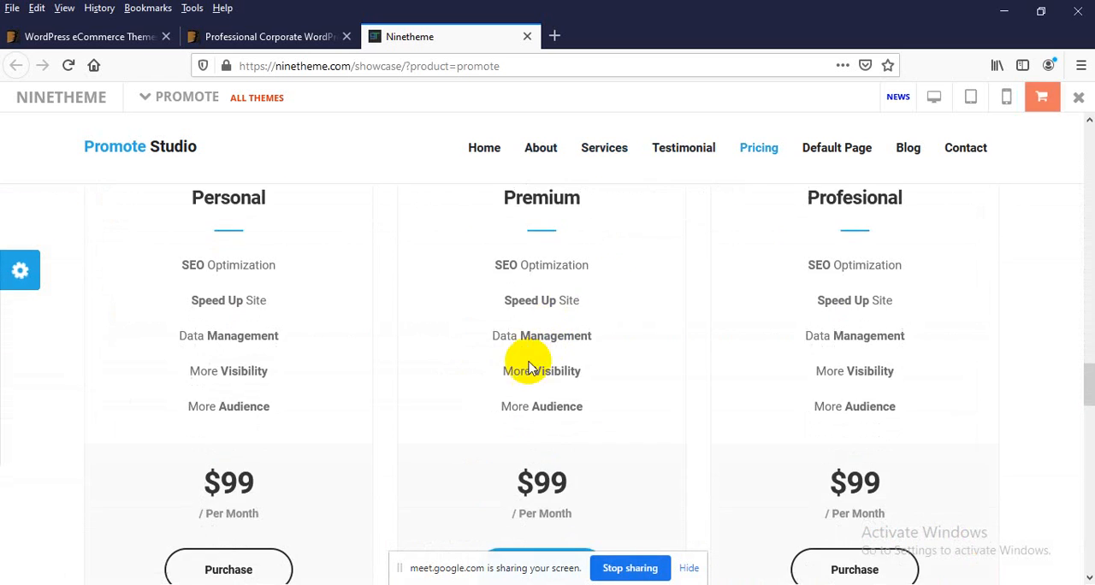
View the Promote demo's Default Page and return to the home page's pricing section
click(847, 159)
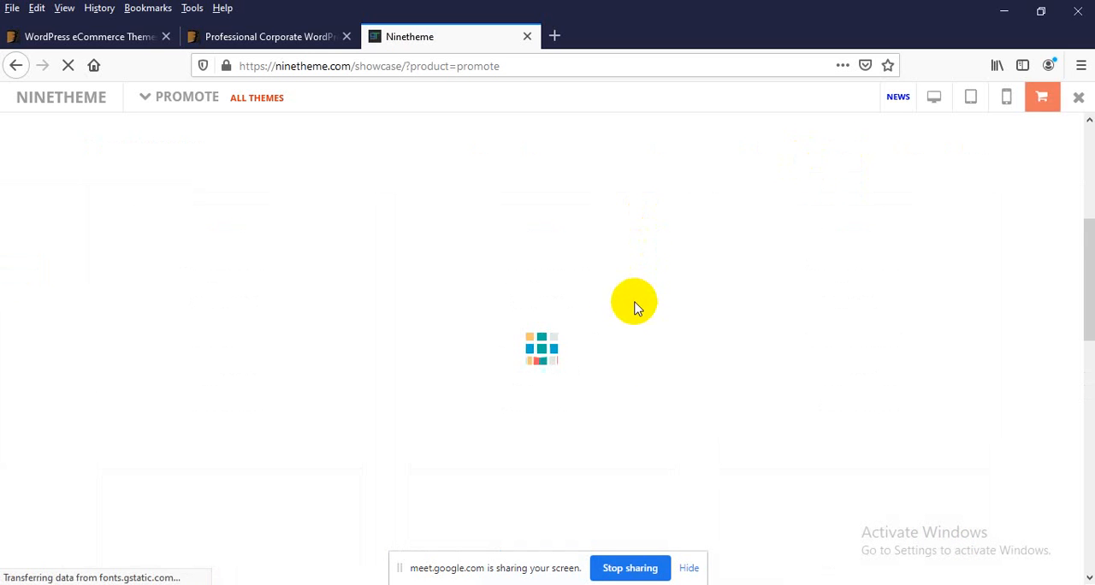
click(19, 65)
scroll(423, 432, down, 4)
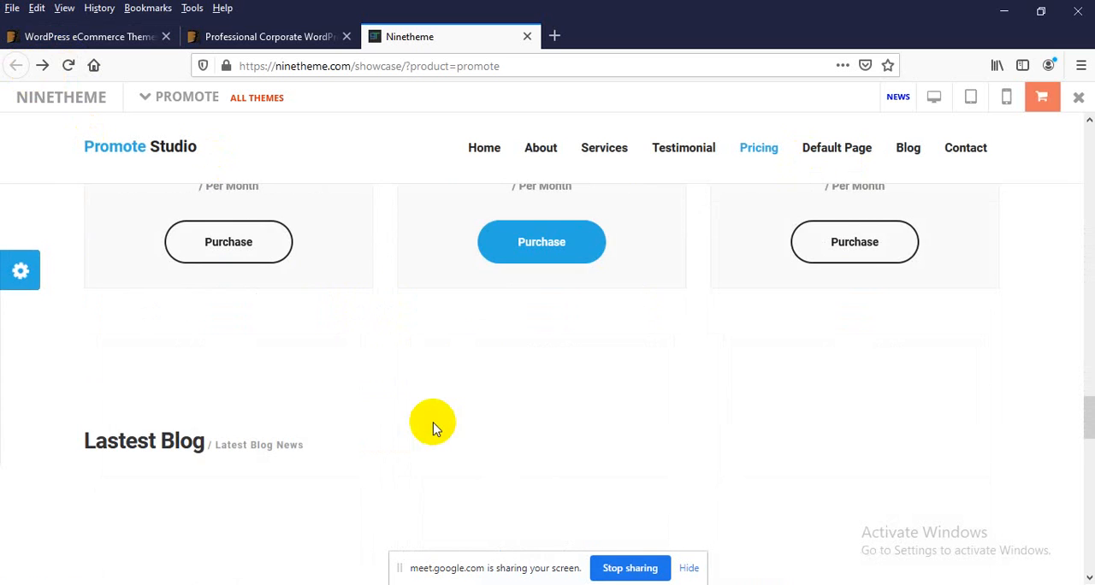
scroll(432, 428, up, 4)
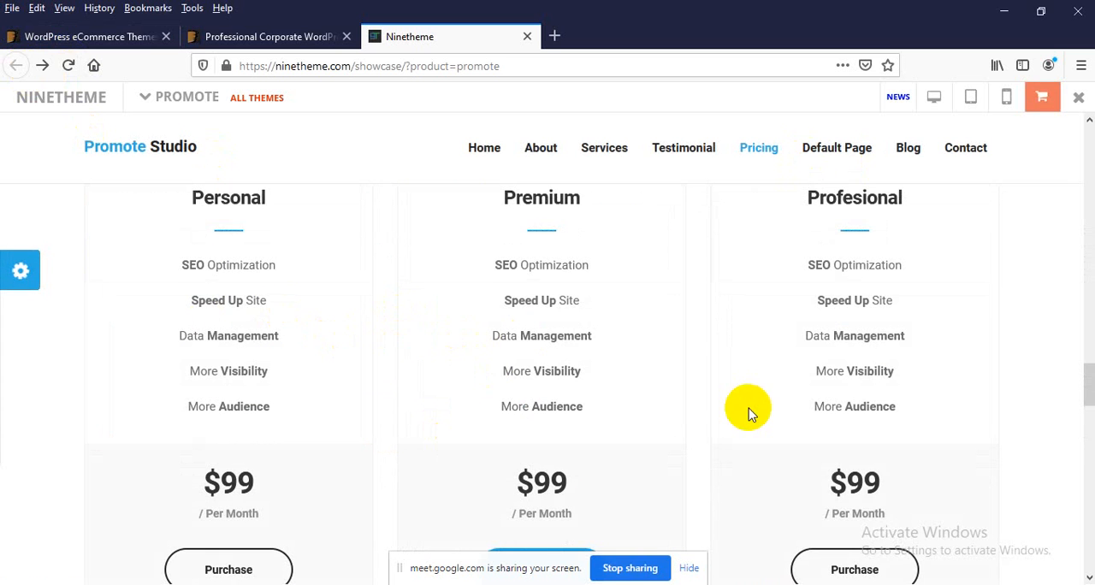
Look over the three posts in the Promote demo's latest blog section
scroll(745, 412, down, 8)
scroll(734, 411, up, 1)
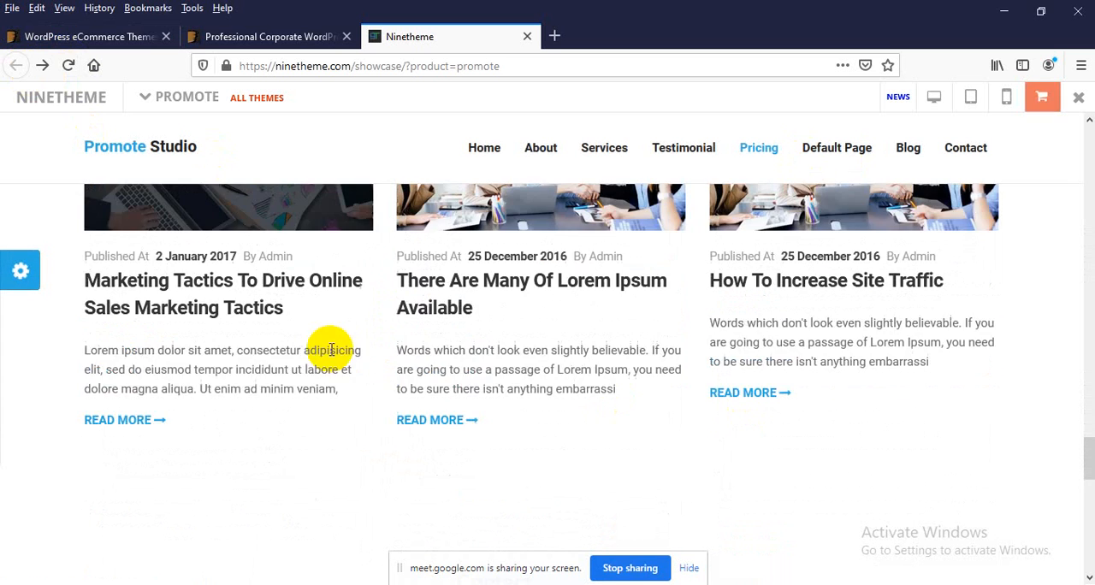
scroll(331, 350, up, 3)
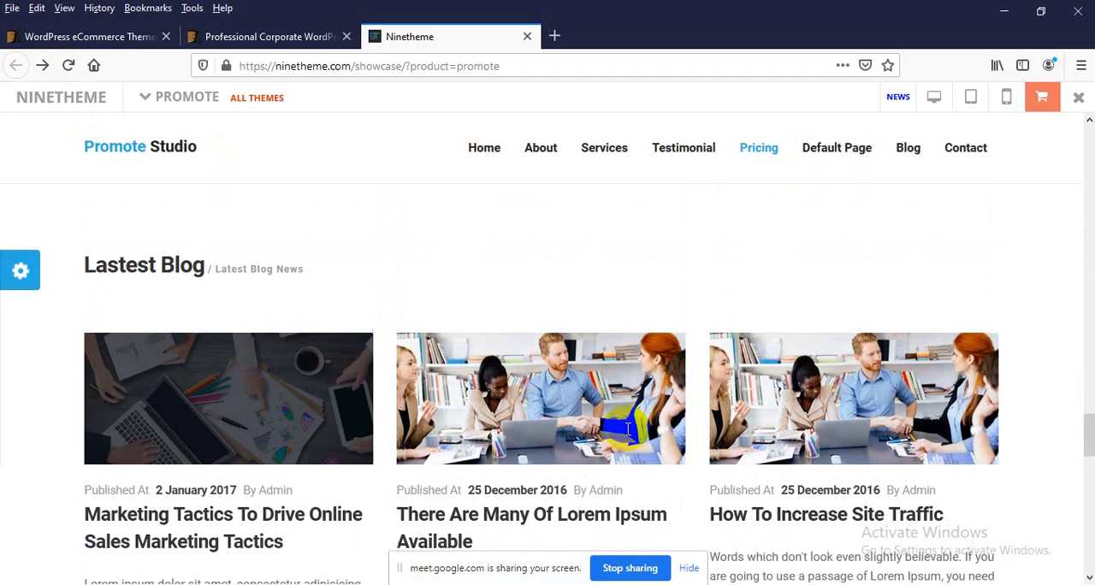
scroll(629, 428, down, 2)
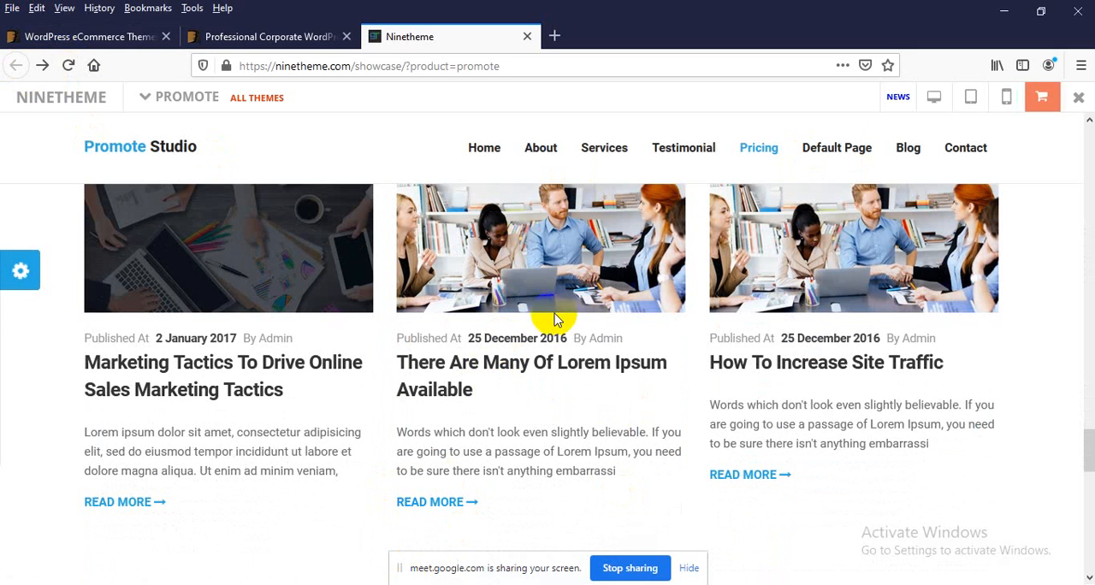
Examine the Promote demo's contact form and the start of the footer, and return to the blog posts
scroll(513, 419, down, 10)
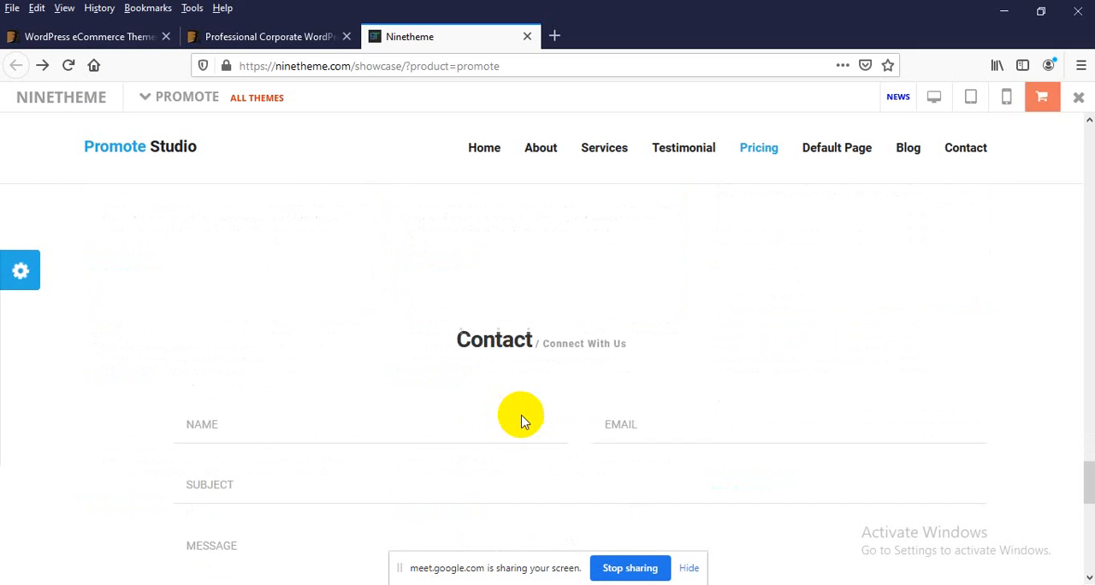
scroll(520, 415, up, 5)
scroll(360, 315, down, 6)
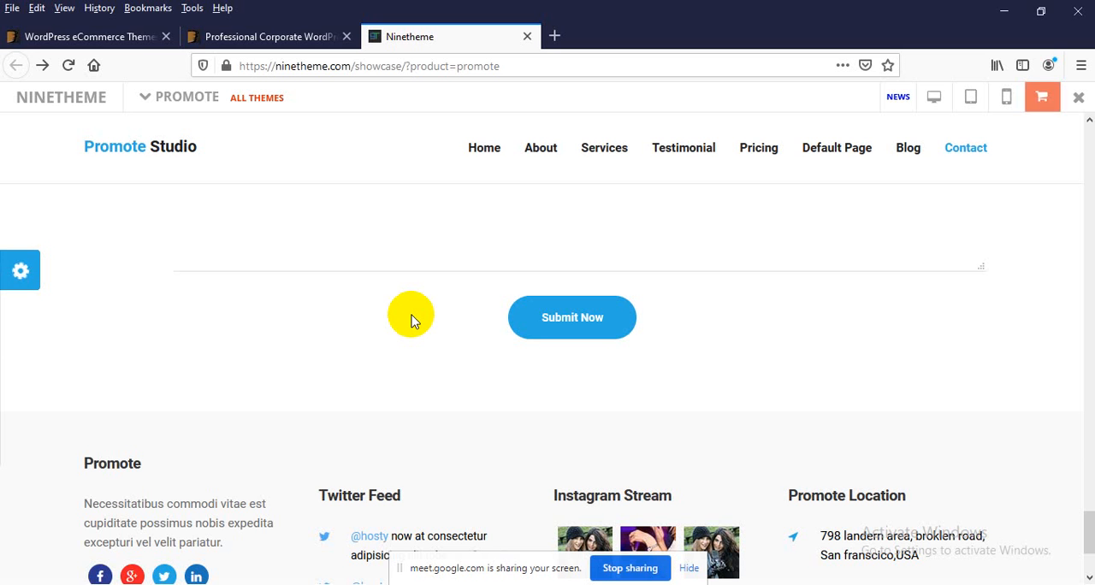
scroll(411, 320, up, 10)
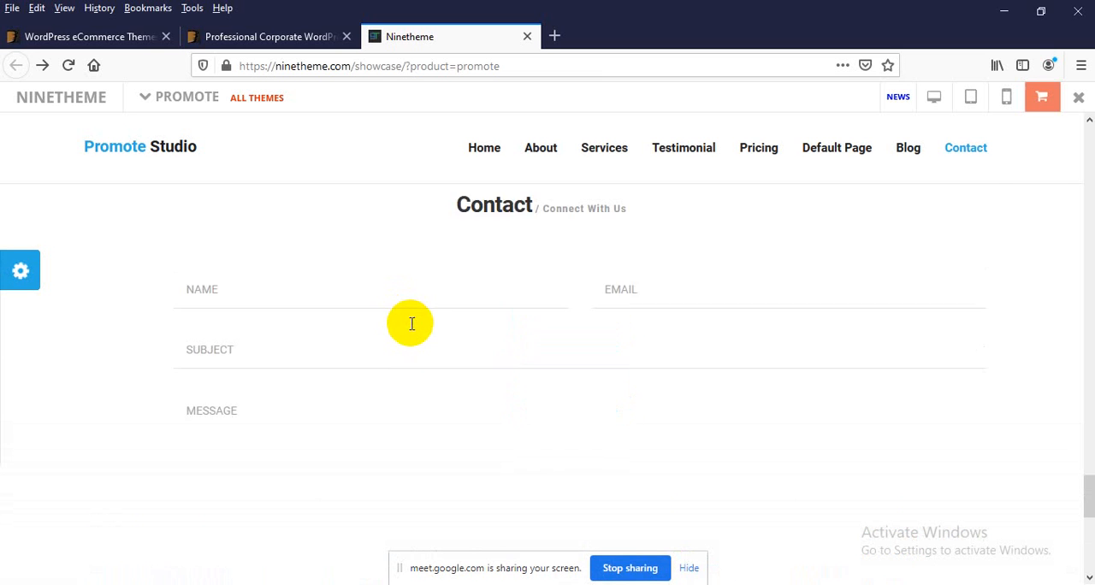
scroll(152, 367, down, 2)
scroll(146, 362, up, 1)
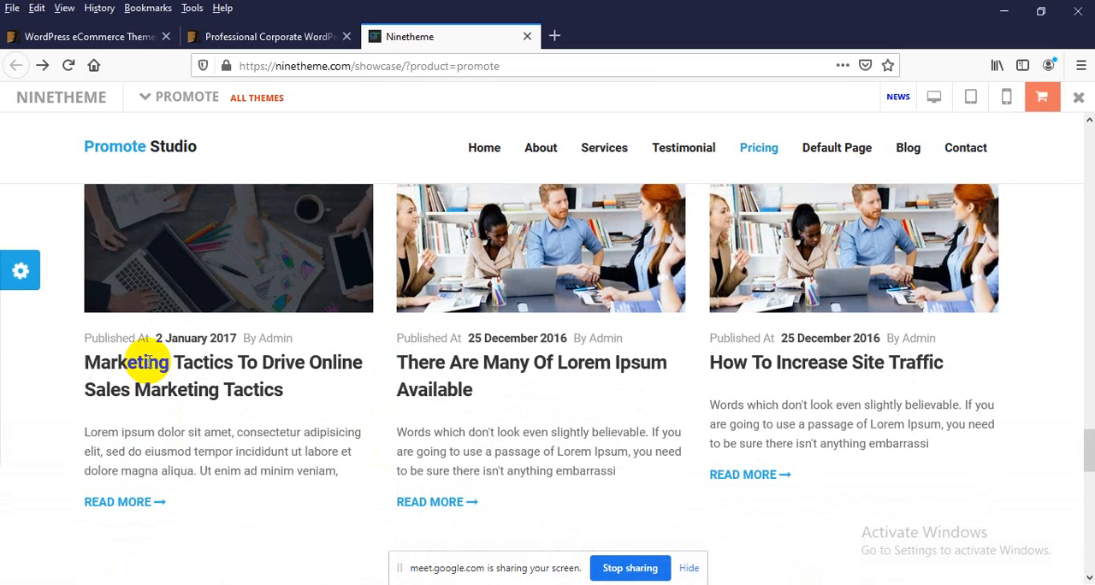
Open prothomalo.com in a new tab, dismiss its pop-up advertisement to view the news layout, and close the tab
click(554, 36)
text(prothomalo.com/)
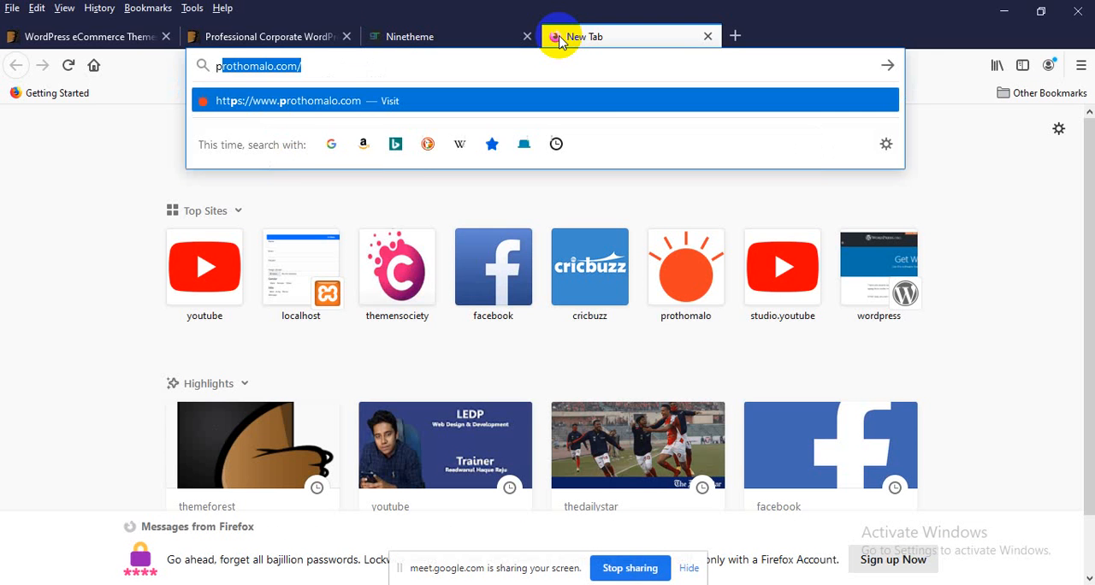
key(Return)
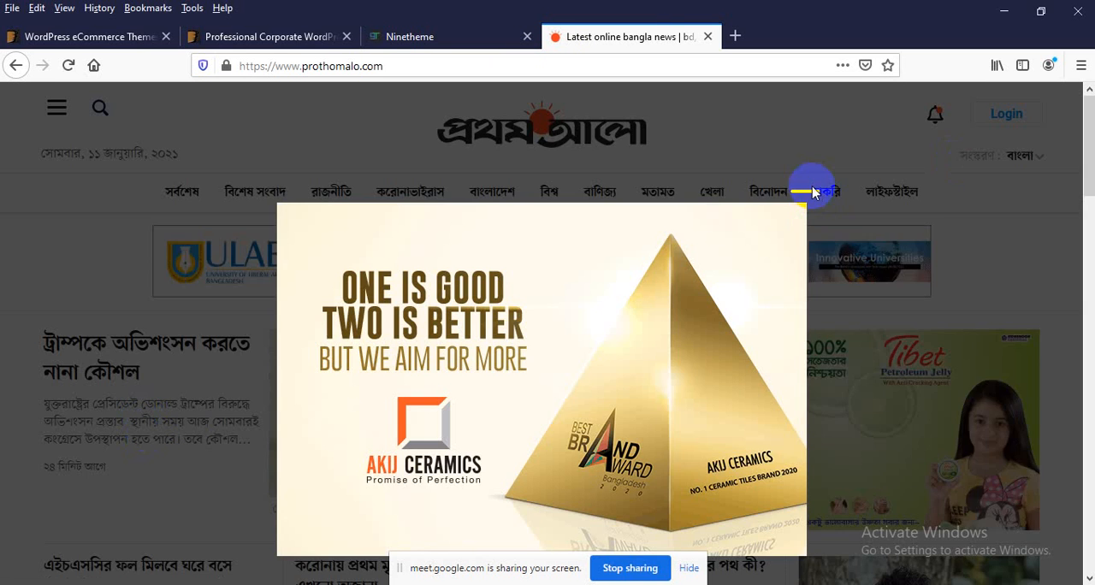
click(808, 188)
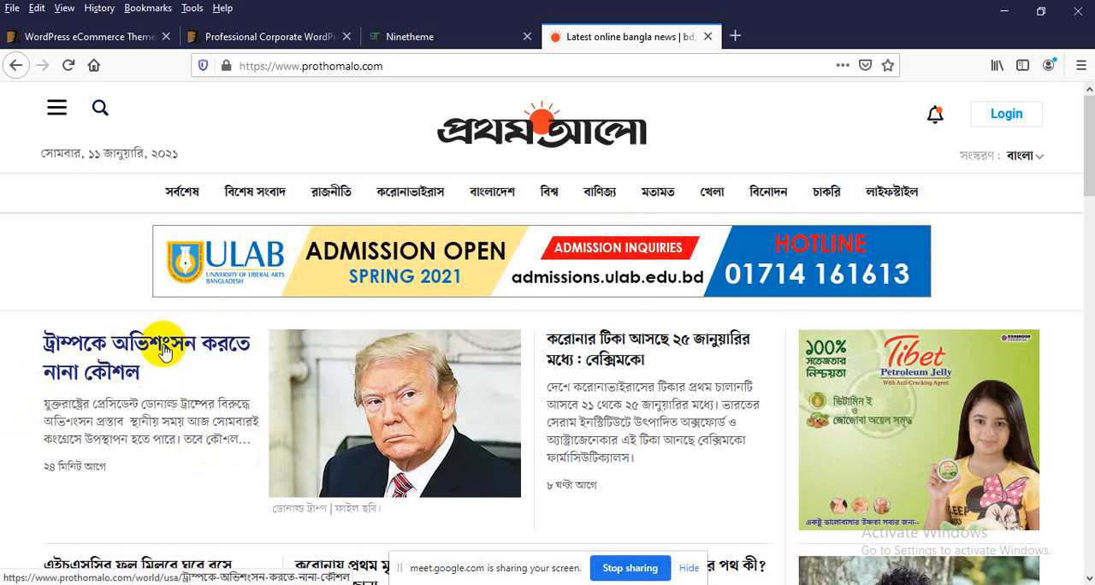
click(707, 36)
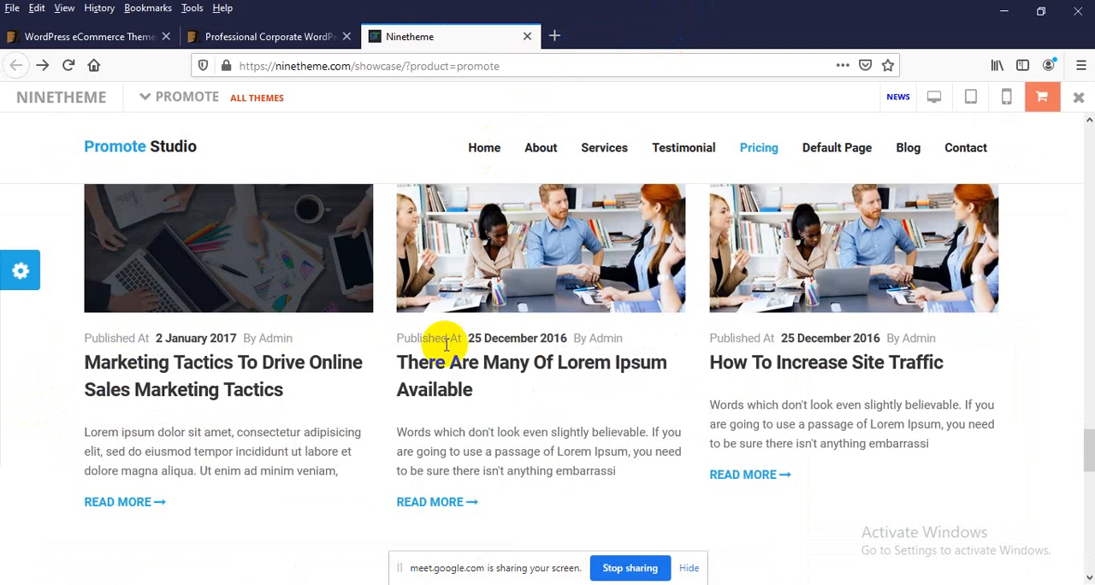
Check the Promote footer, and open the Peto pet shop theme's live preview from the WordPress eCommerce category page
scroll(436, 342, down, 5)
scroll(445, 351, down, 7)
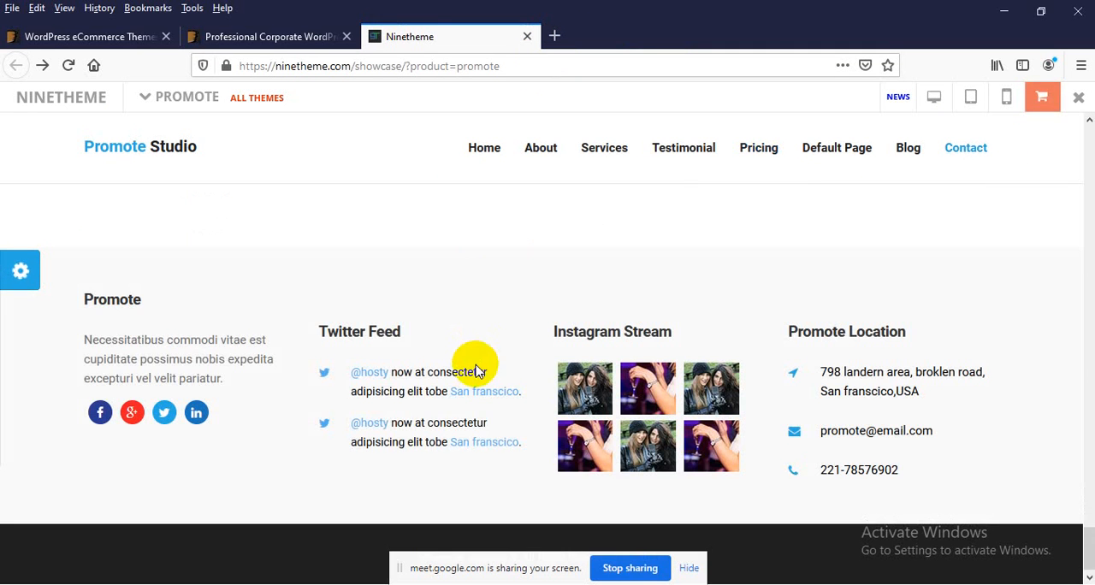
click(79, 38)
scroll(274, 342, down, 2)
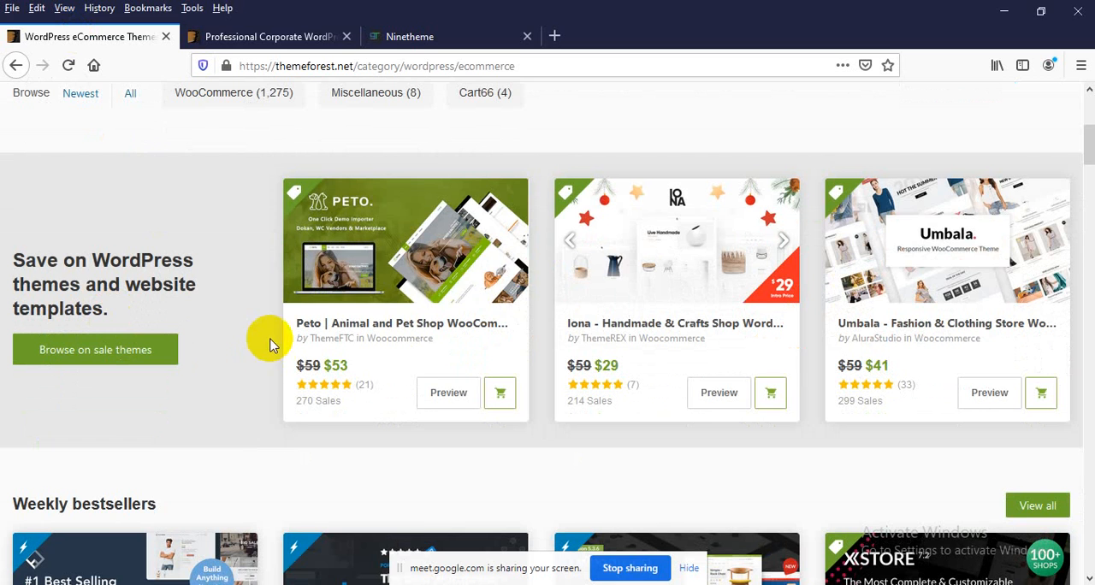
click(466, 413)
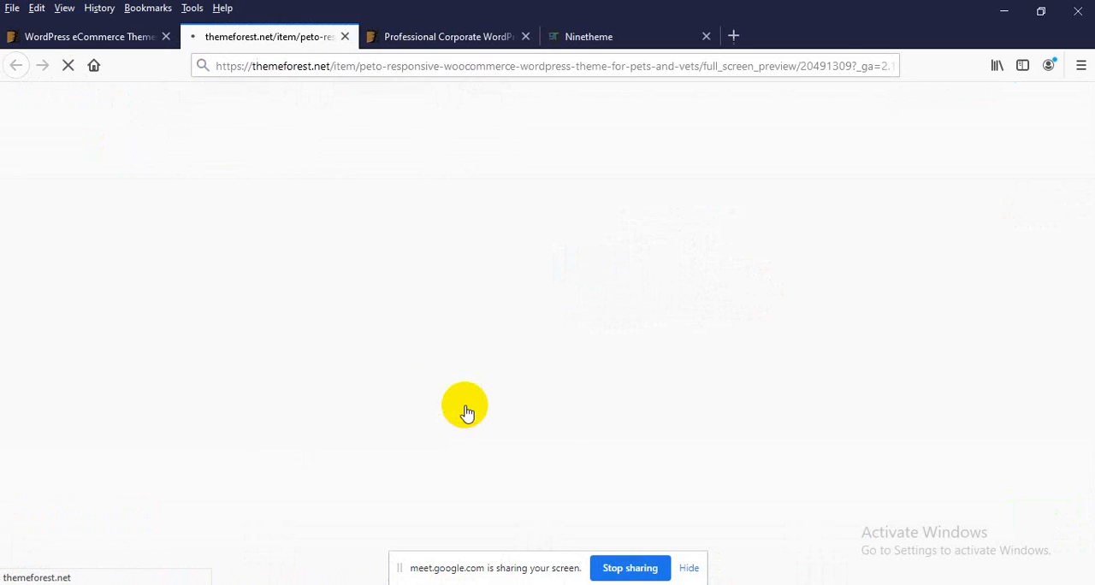
click(51, 37)
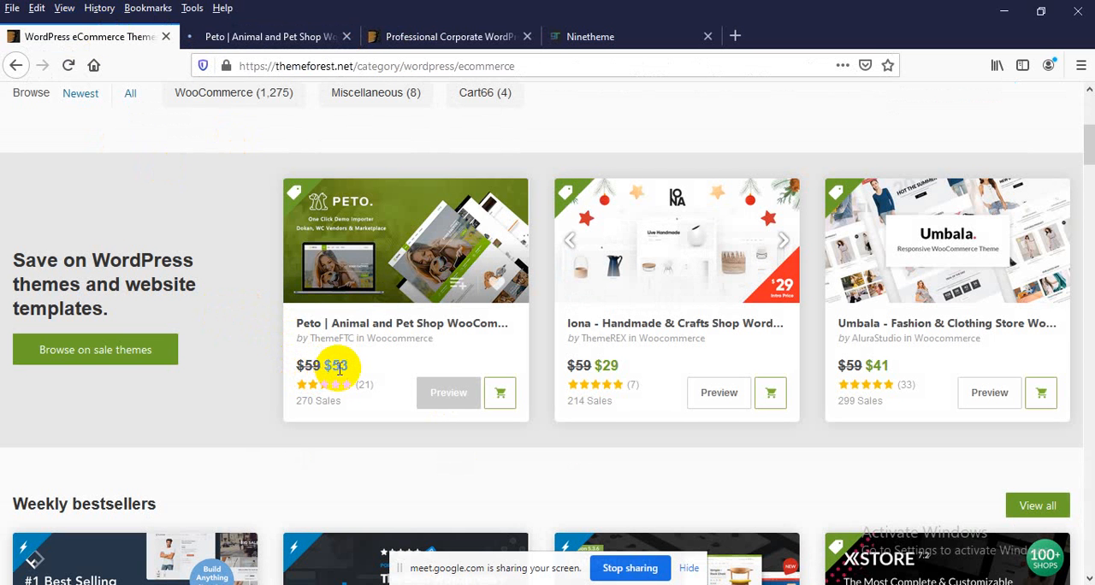
click(306, 33)
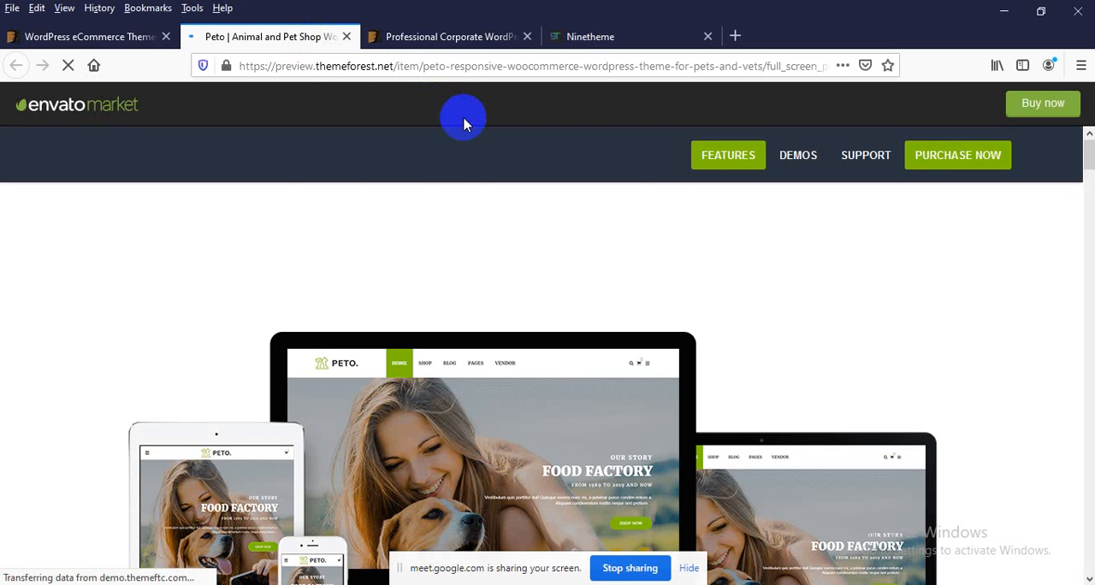
Open the Home Page 1 demo from Peto's demo choices and dismiss its newsletter pop-up
scroll(428, 257, down, 5)
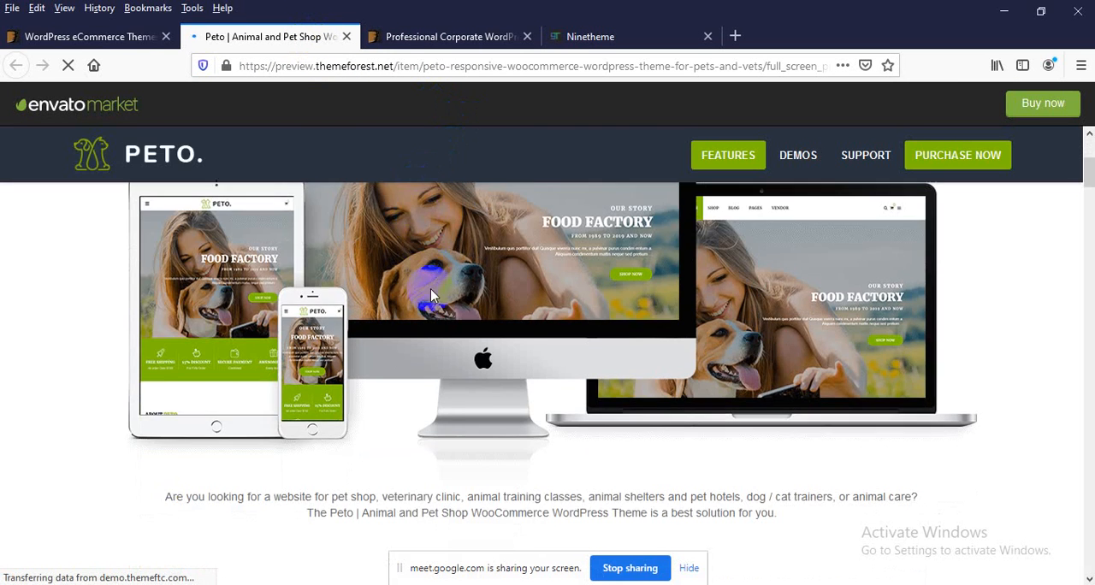
scroll(438, 285, down, 1)
scroll(437, 271, down, 3)
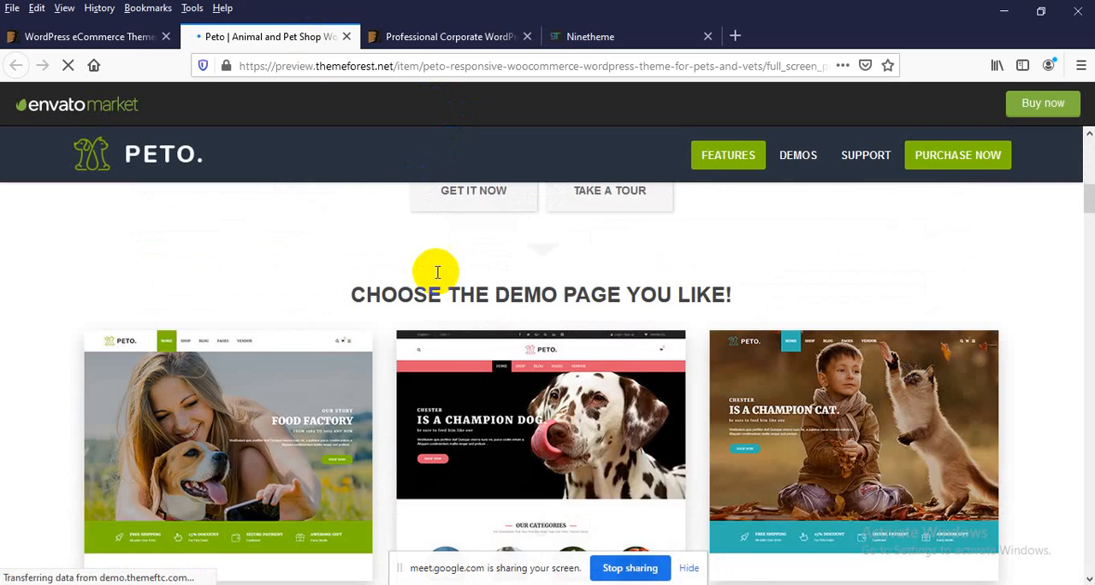
scroll(257, 496, down, 1)
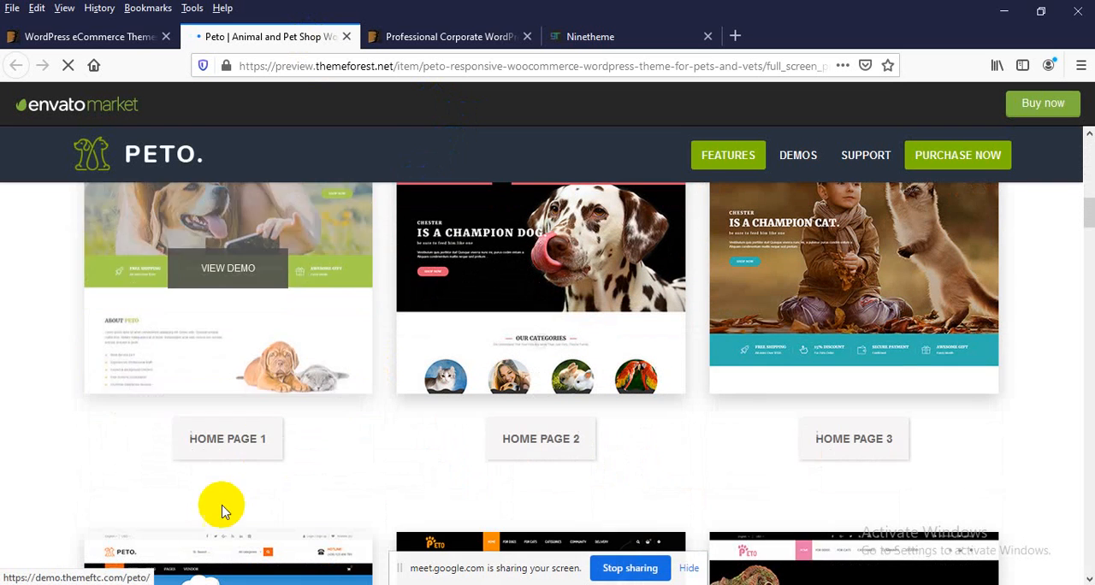
click(223, 439)
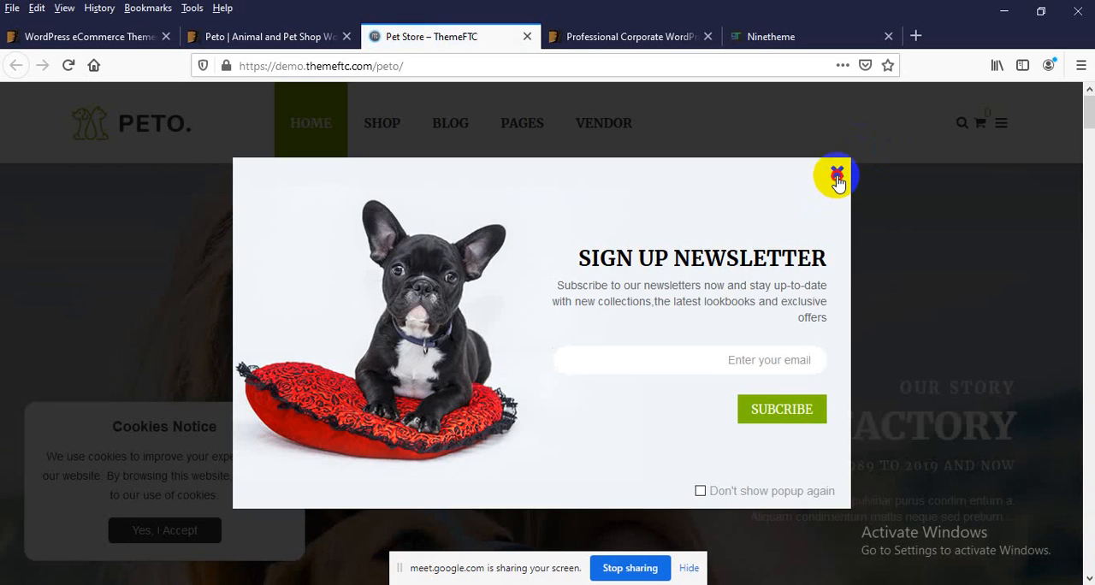
click(837, 176)
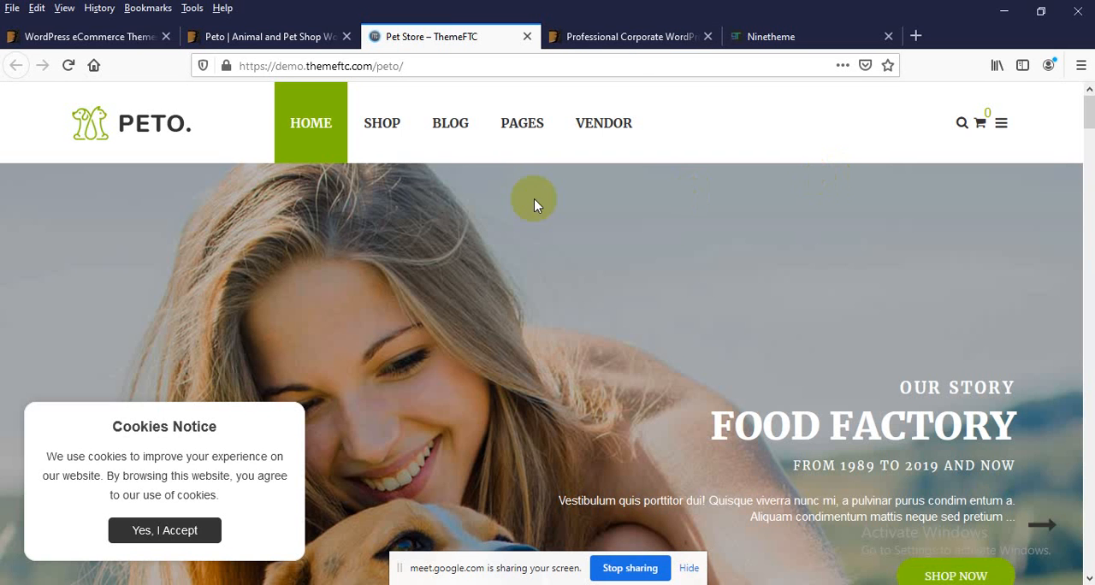
Accept the Peto demo's cookies notice and advance the hero slider to its next slide
click(176, 532)
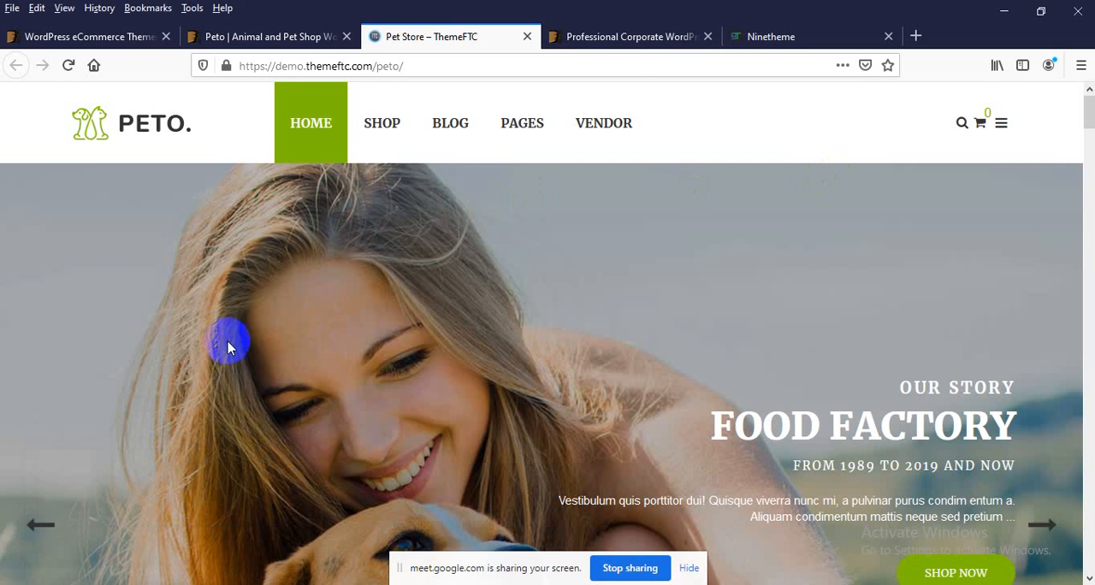
scroll(264, 296, down, 3)
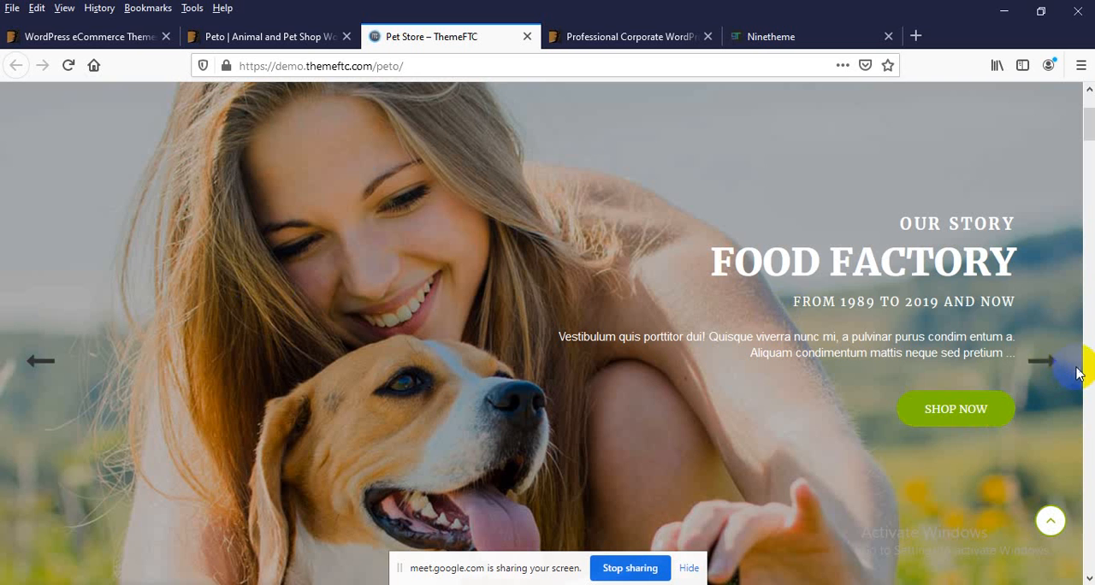
click(1046, 366)
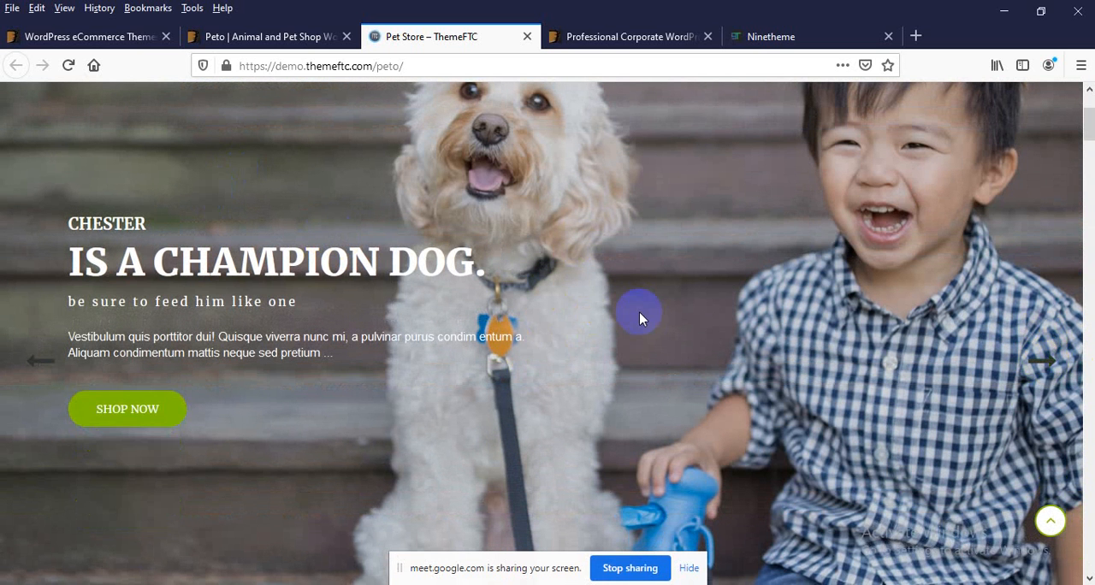
scroll(578, 316, down, 8)
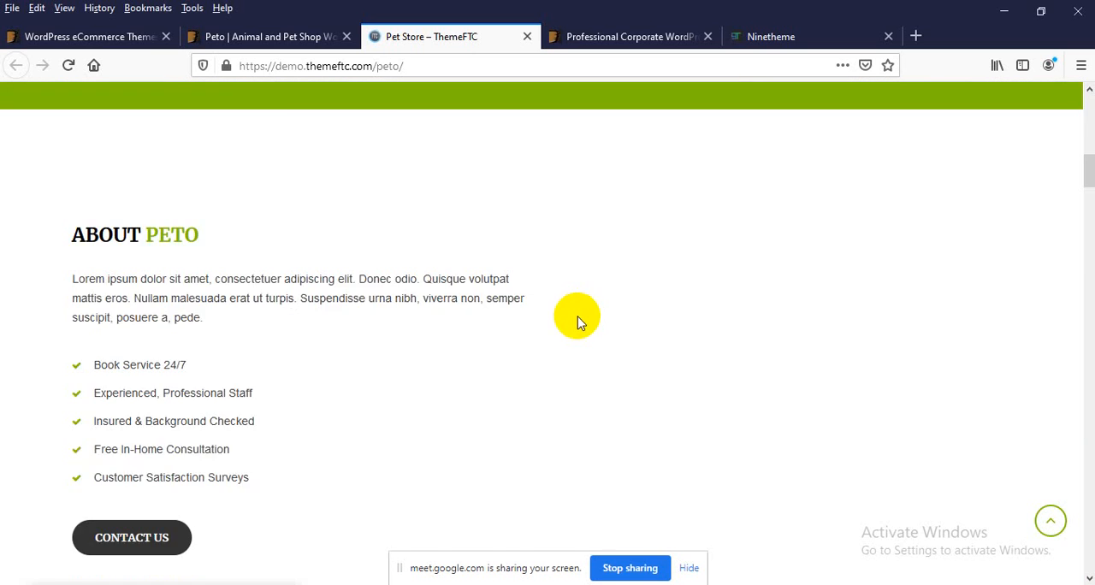
Examine the strip of shipping, discount, payment and gift offers, open the Free Shipping link, and close its blank tab
scroll(577, 317, up, 2)
drag(246, 230, 211, 229)
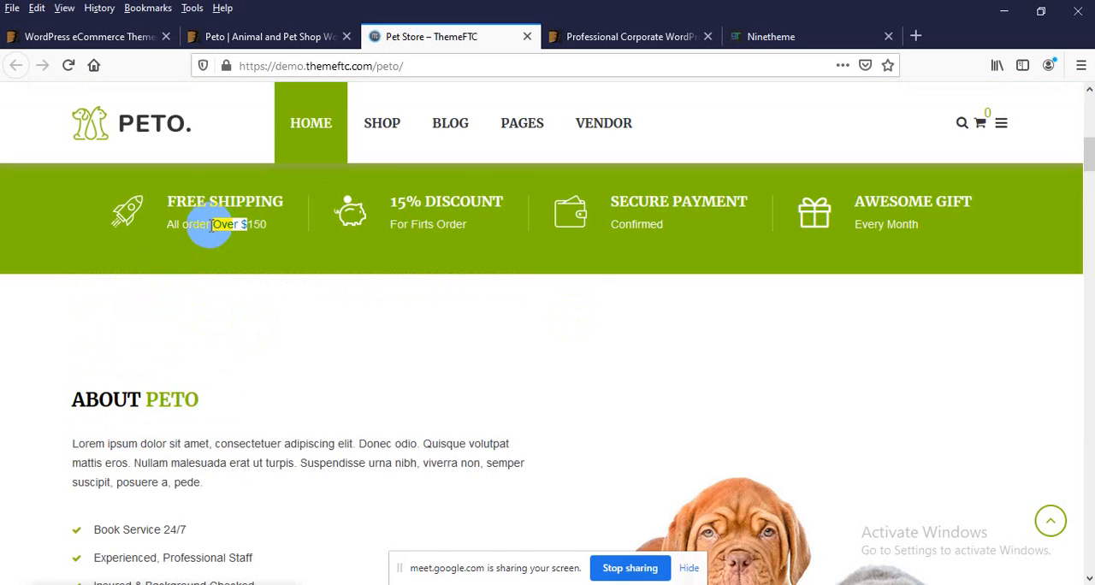
click(177, 210)
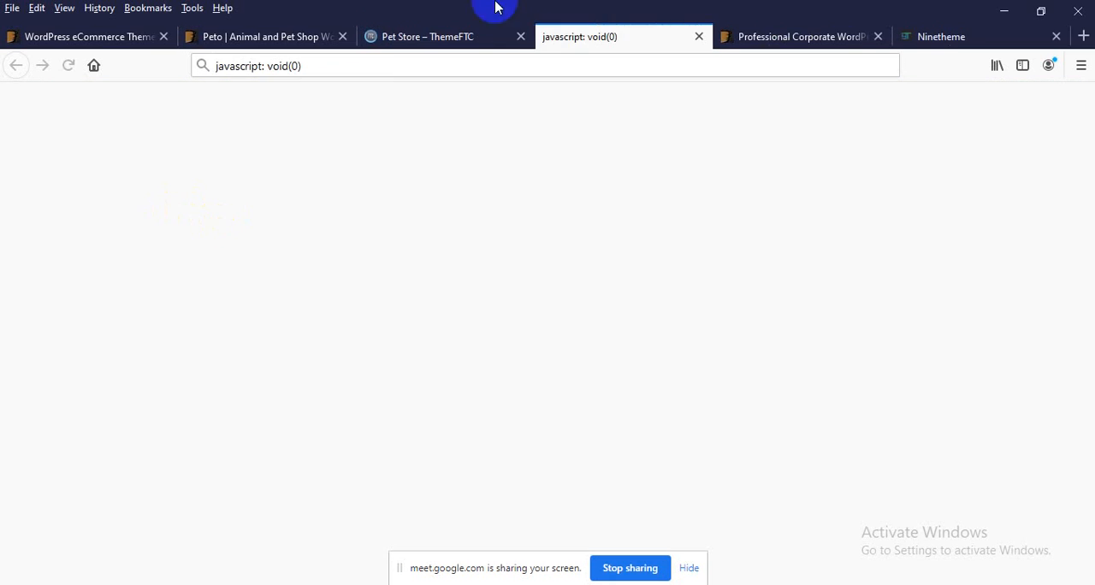
click(700, 38)
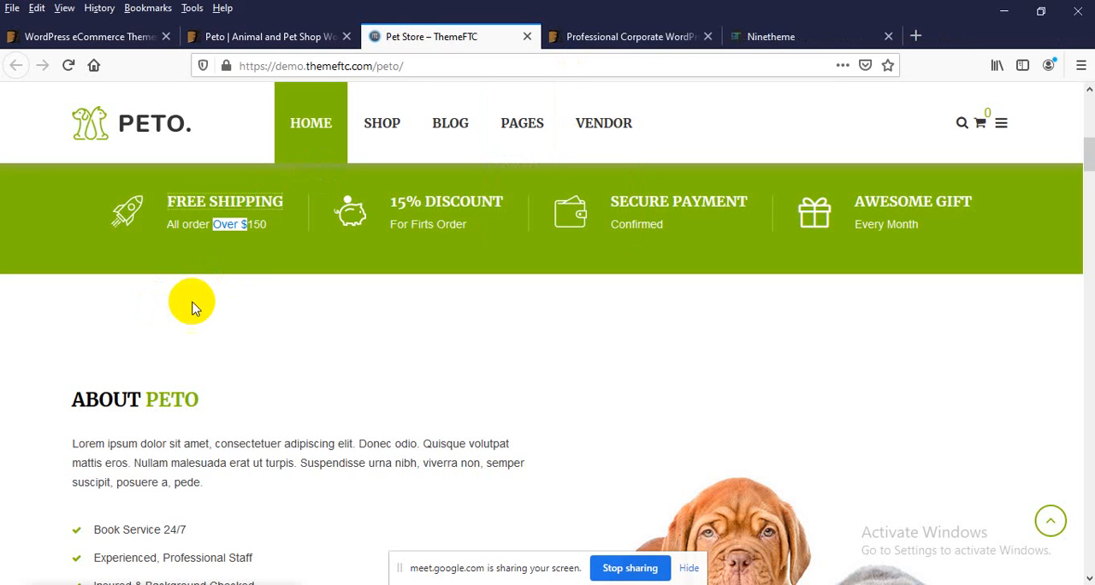
click(191, 270)
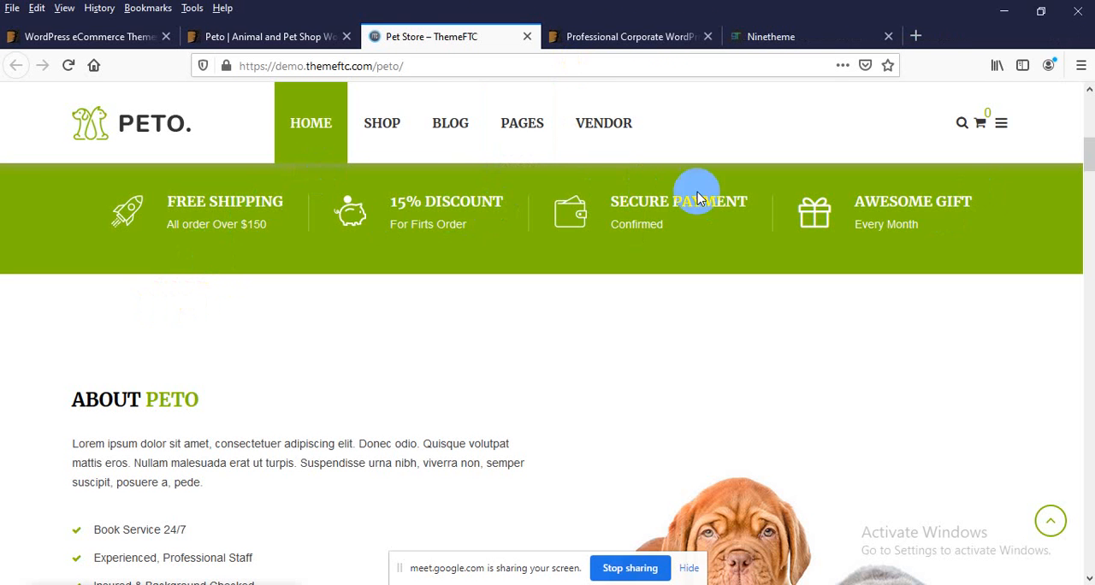
Look over the About Peto section and promotional banners, and advance the Our Categories carousel
scroll(207, 228, down, 5)
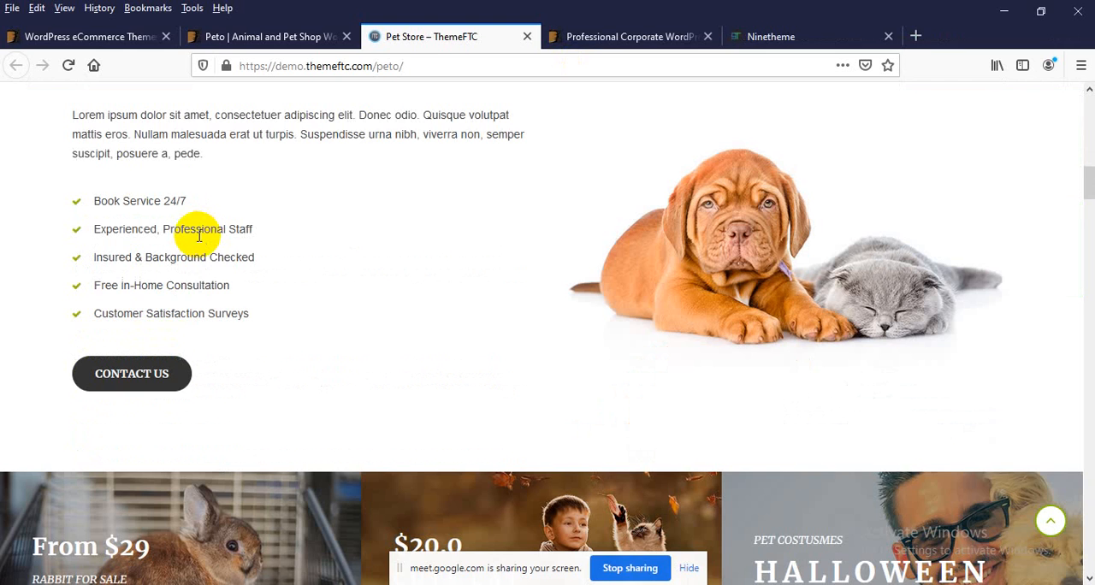
scroll(191, 249, down, 2)
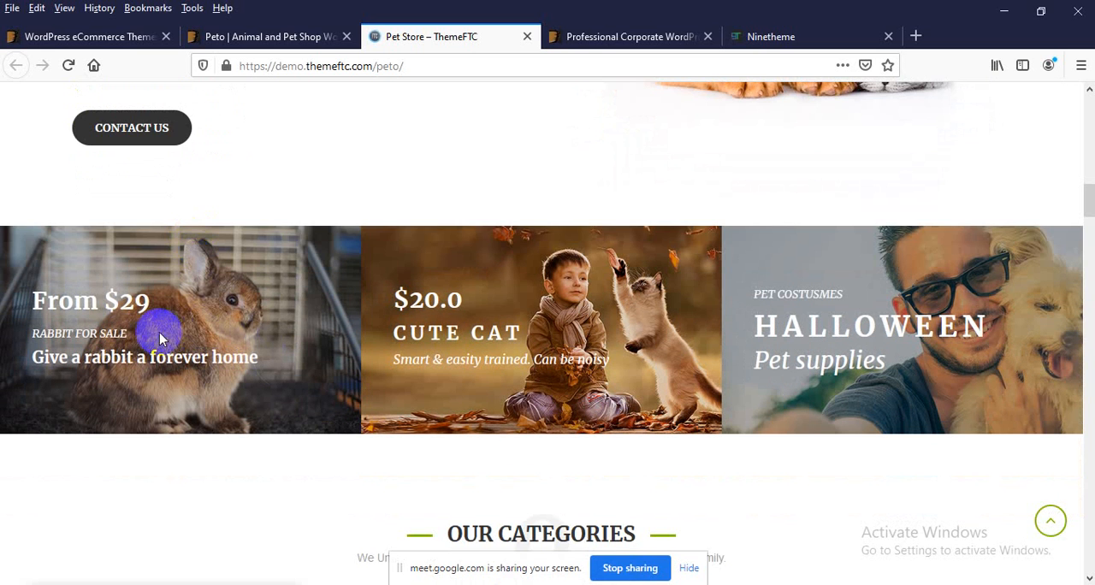
scroll(120, 308, down, 5)
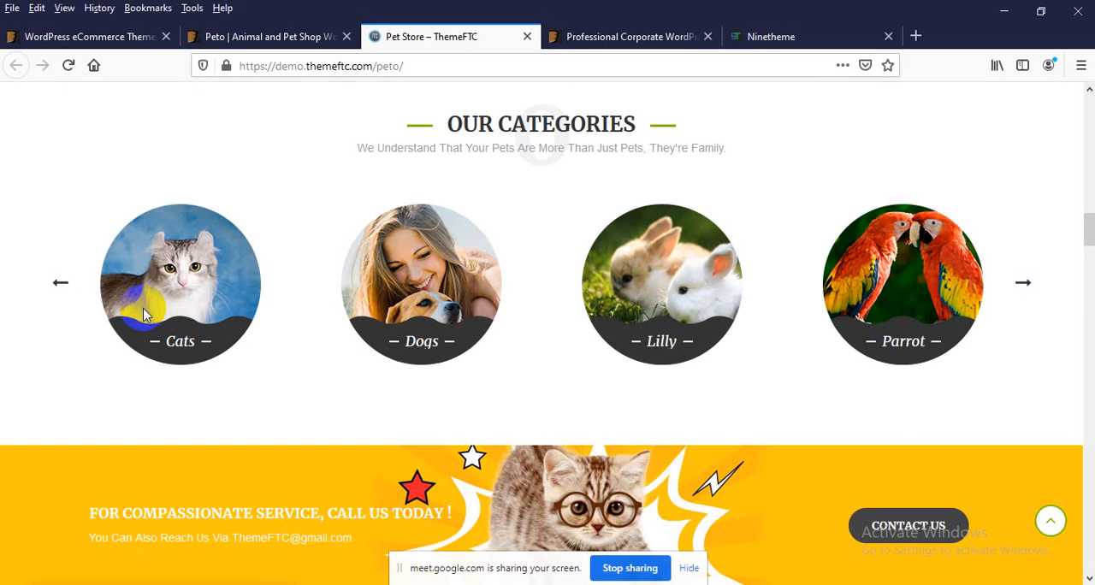
click(1024, 285)
click(1023, 290)
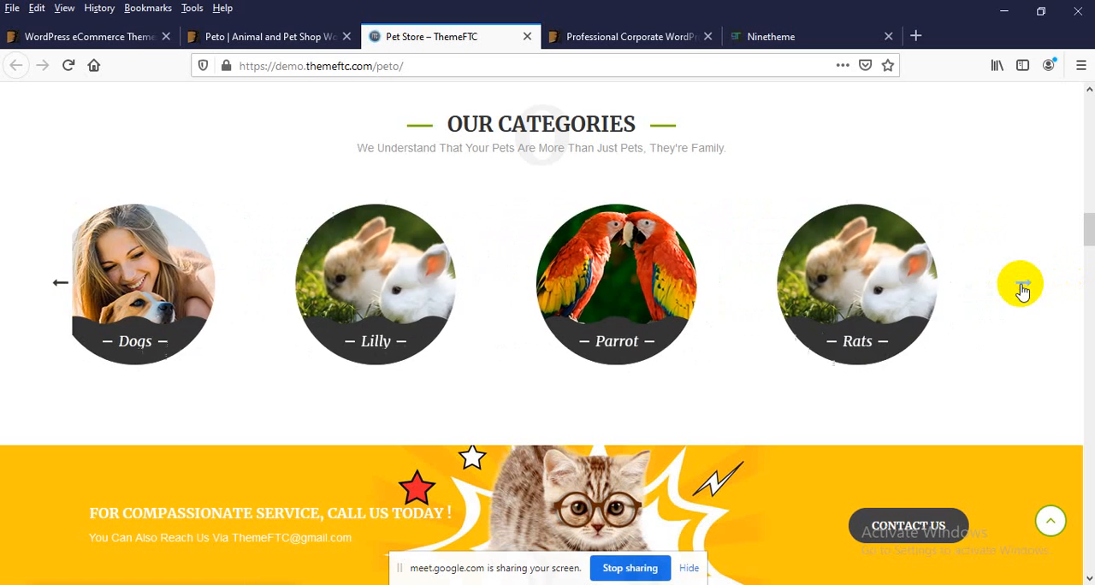
Review the product grid, blog and pet services sections of the Peto home page, and return to its top
scroll(1023, 291, down, 4)
scroll(1018, 290, down, 10)
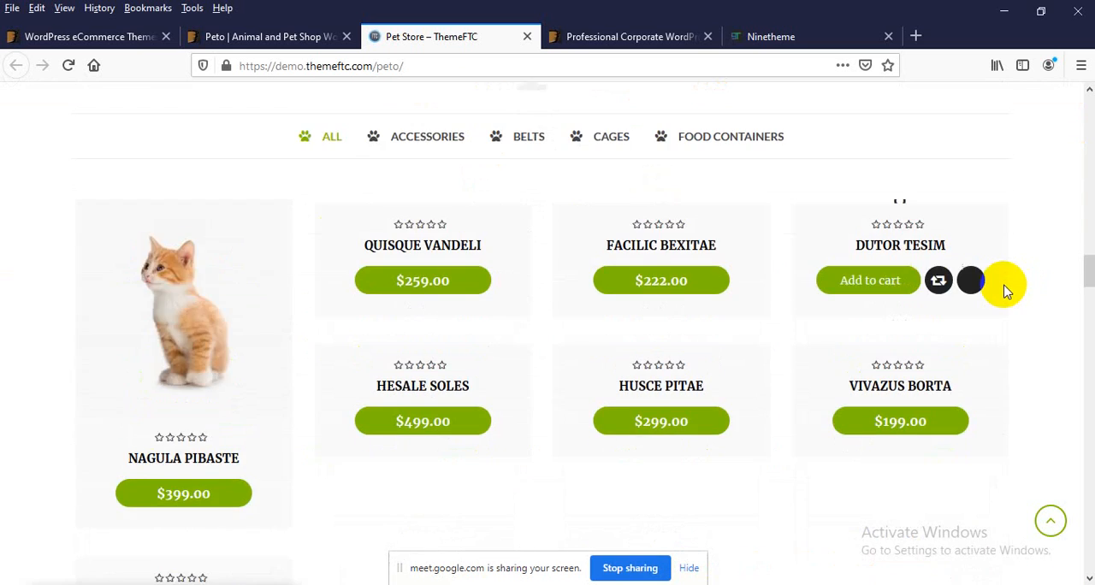
scroll(1005, 291, down, 7)
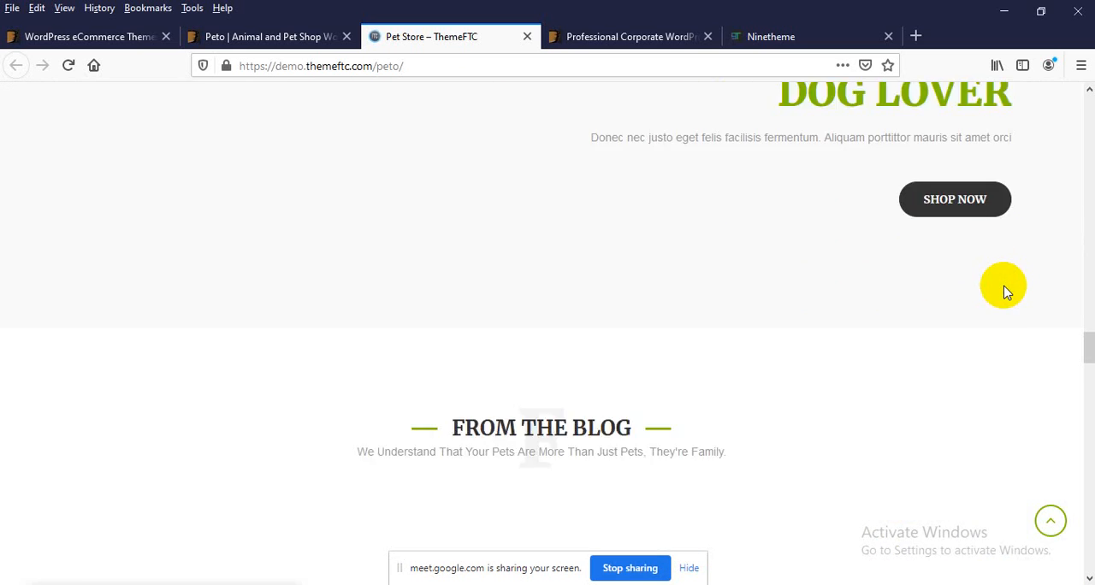
scroll(1005, 291, down, 8)
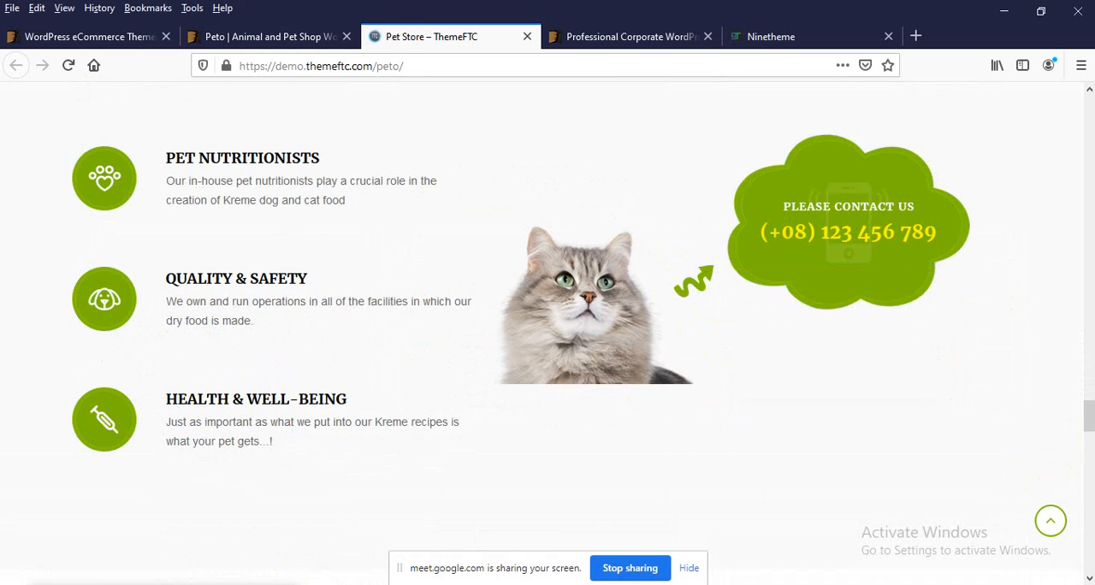
drag(1089, 417, 1085, 74)
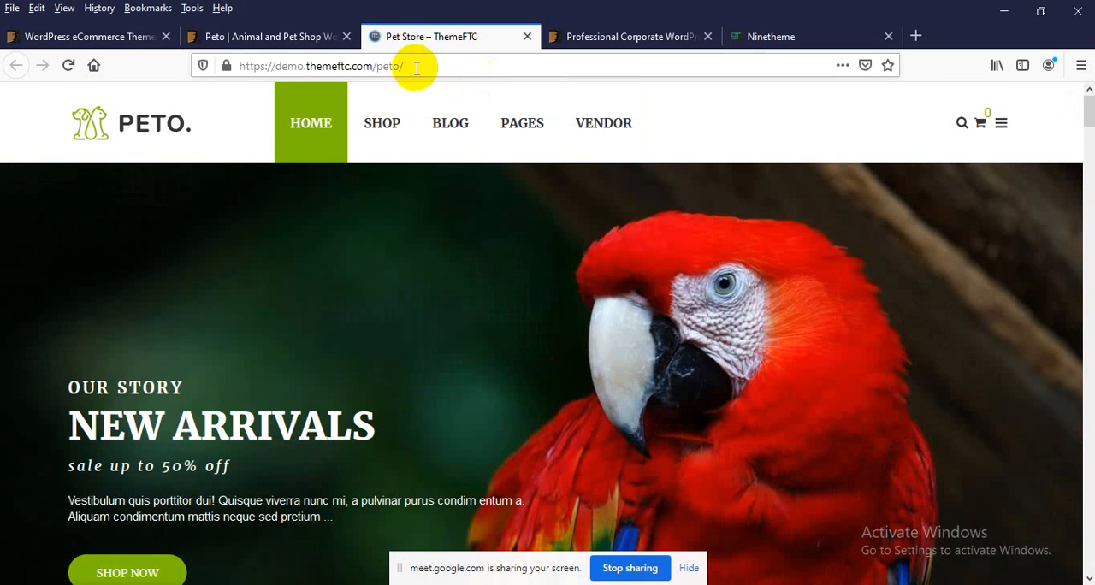
Open the Peto demo's Shop page and dismiss its newsletter pop-up
mouse_move(384, 133)
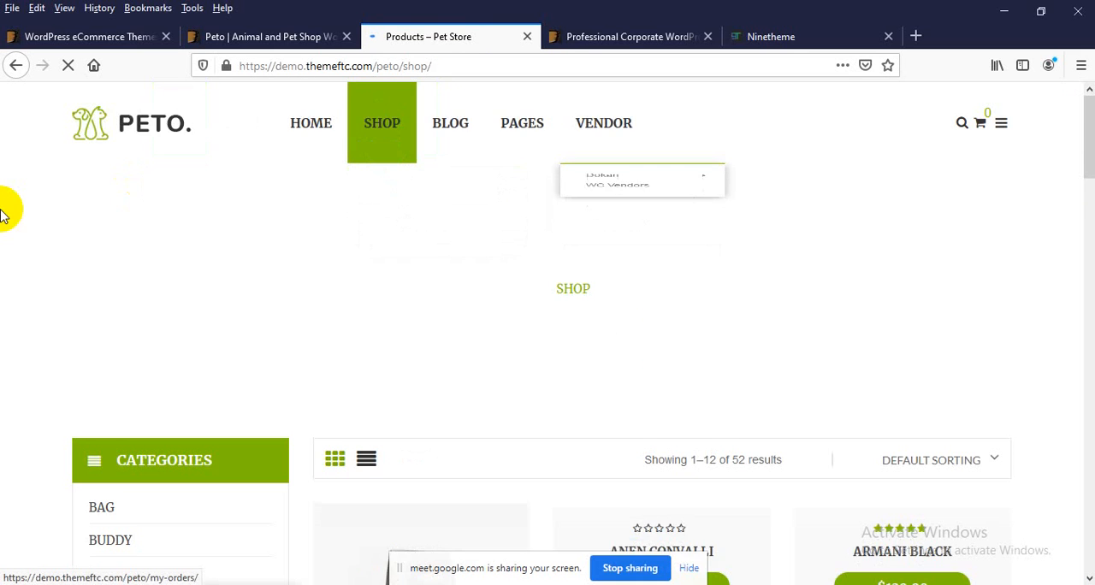
scroll(5, 214, down, 4)
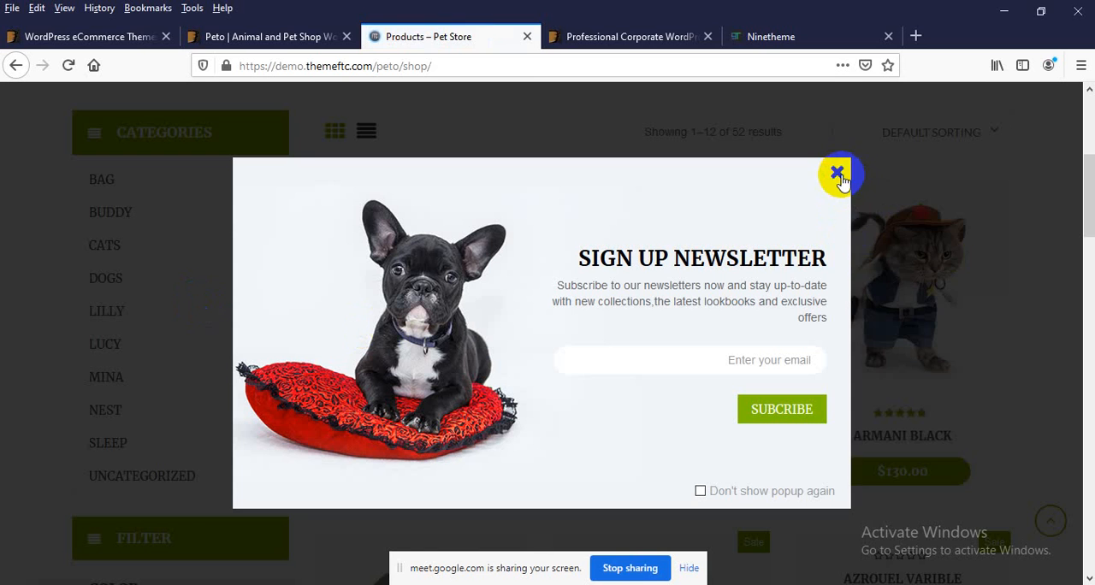
click(837, 173)
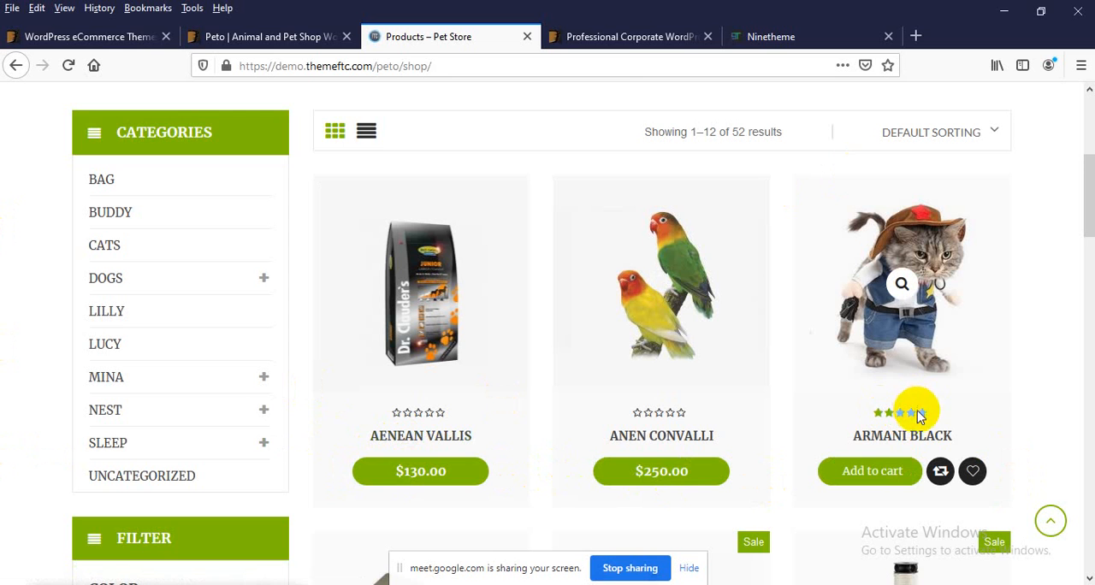
Add the Armani Black product to the shopping cart and proceed to checkout
scroll(928, 397, down, 2)
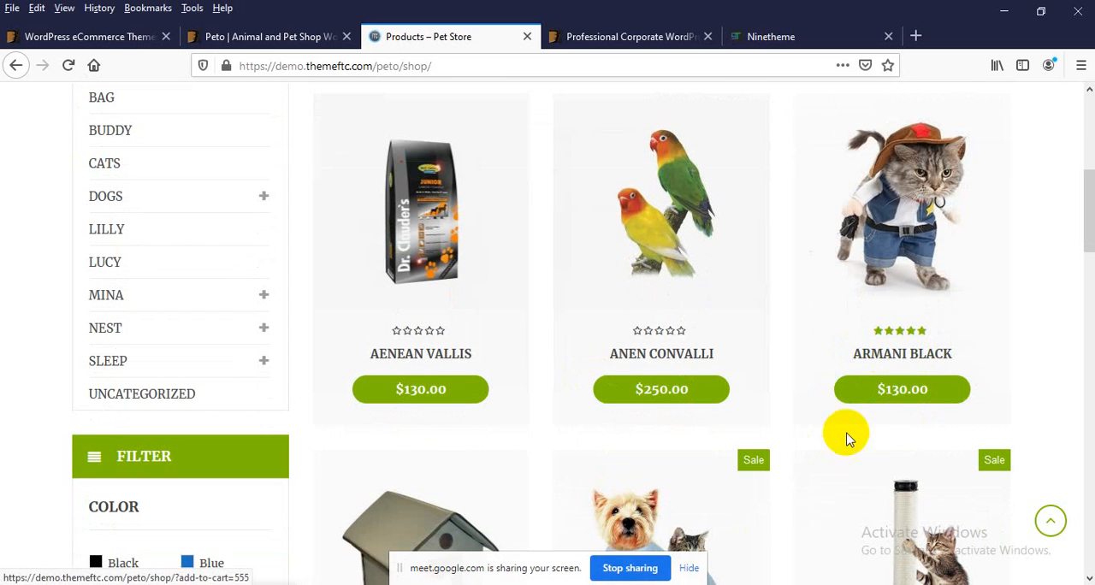
click(881, 395)
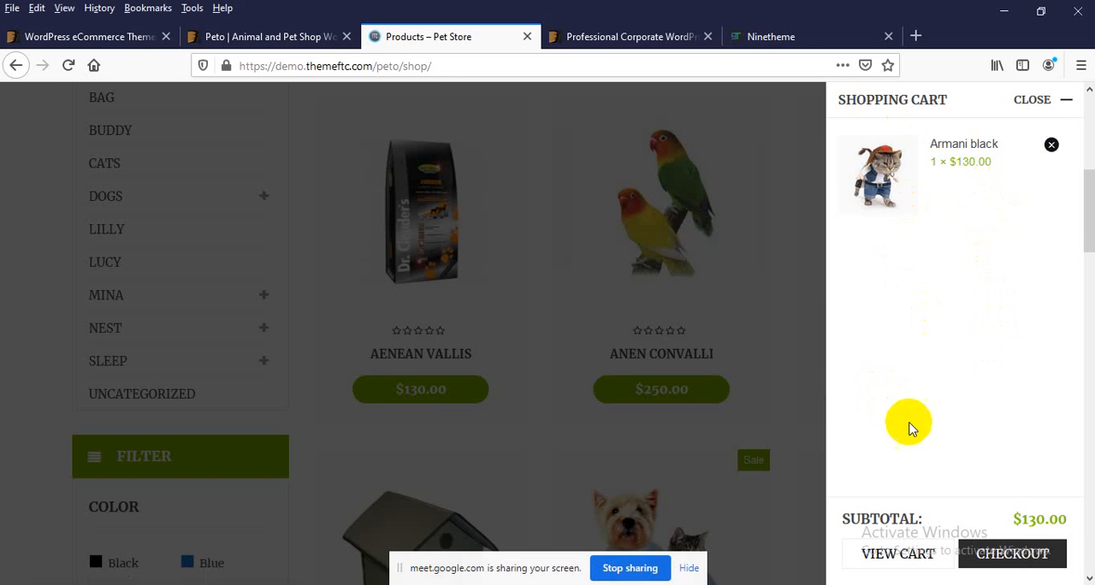
click(1013, 560)
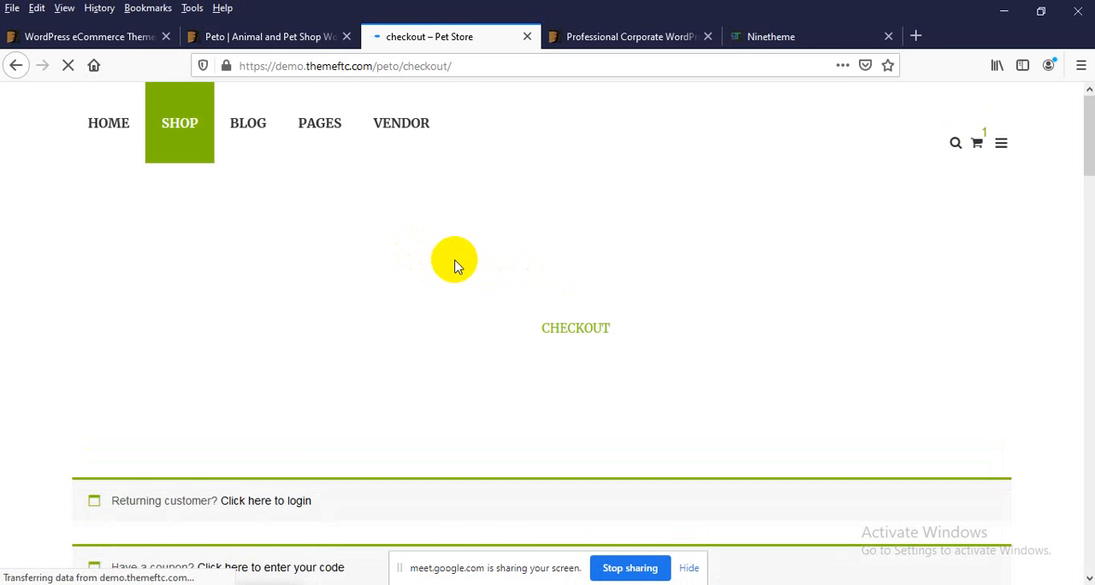
Look through the checkout page's billing details fields and dismiss the newsletter pop-up
scroll(429, 286, down, 5)
click(117, 272)
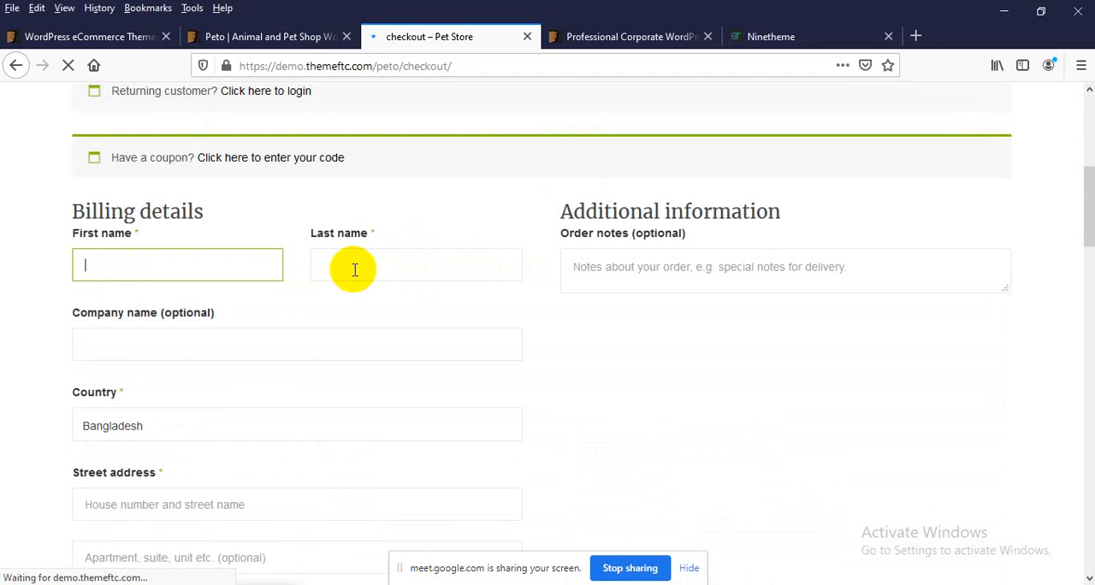
click(383, 259)
scroll(80, 321, down, 2)
scroll(80, 322, down, 10)
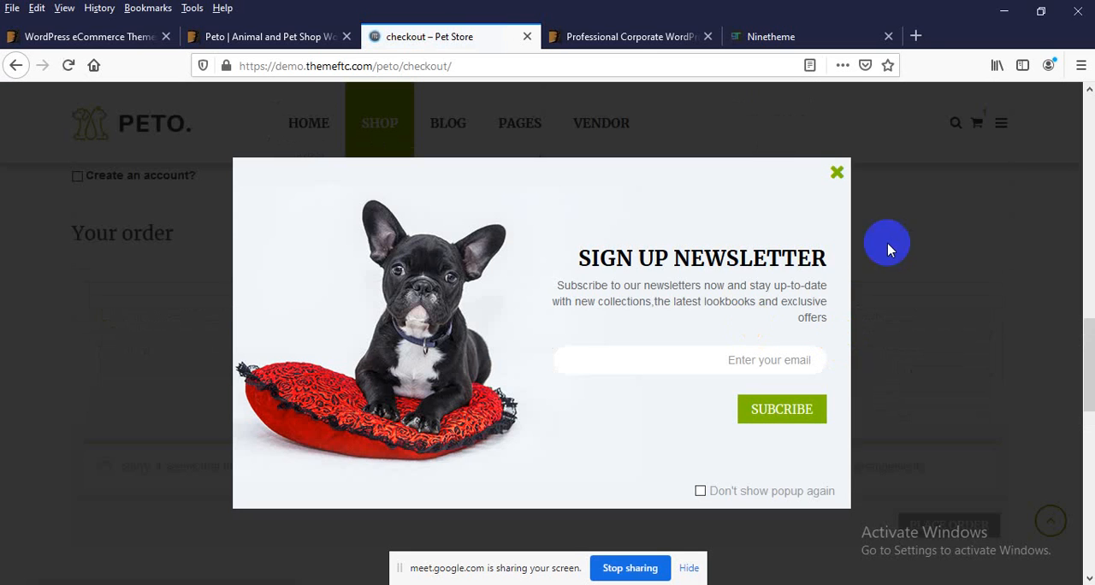
click(837, 173)
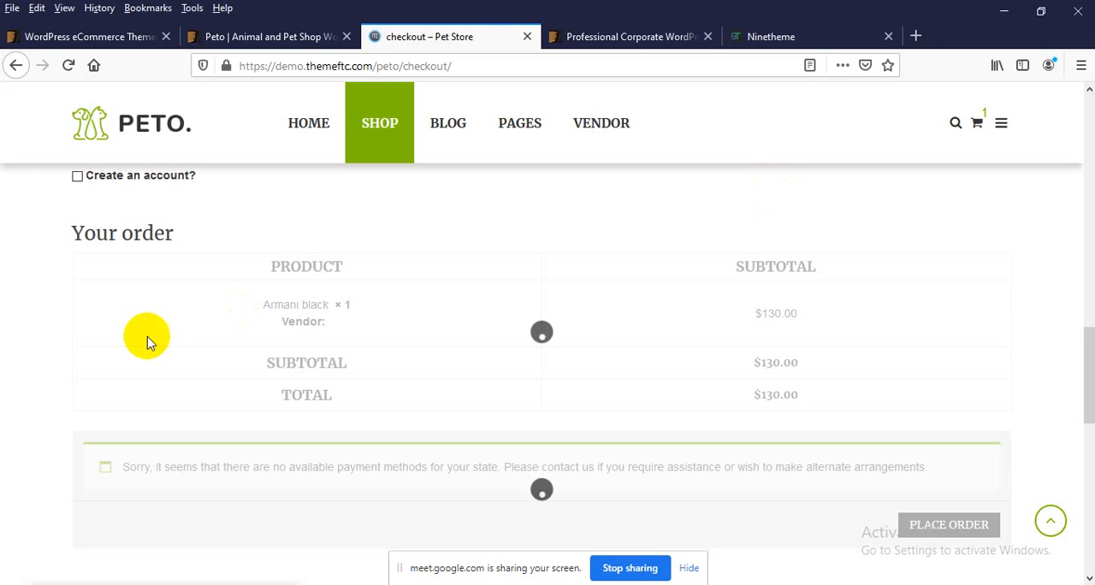
Examine the checkout's order summary and order placement area, and return to the billing details
scroll(330, 360, down, 3)
click(941, 362)
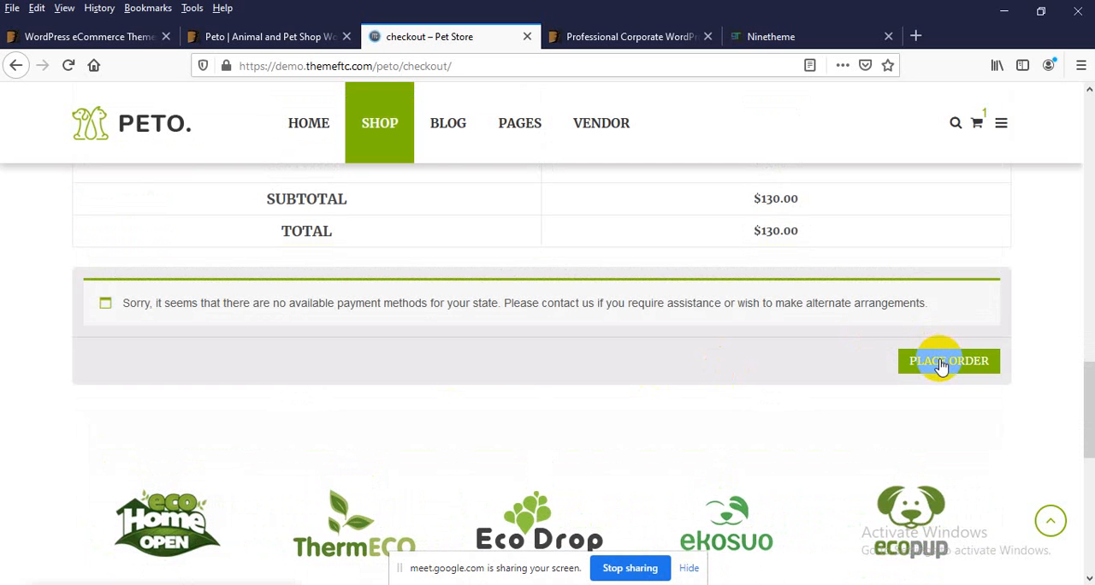
scroll(574, 428, up, 10)
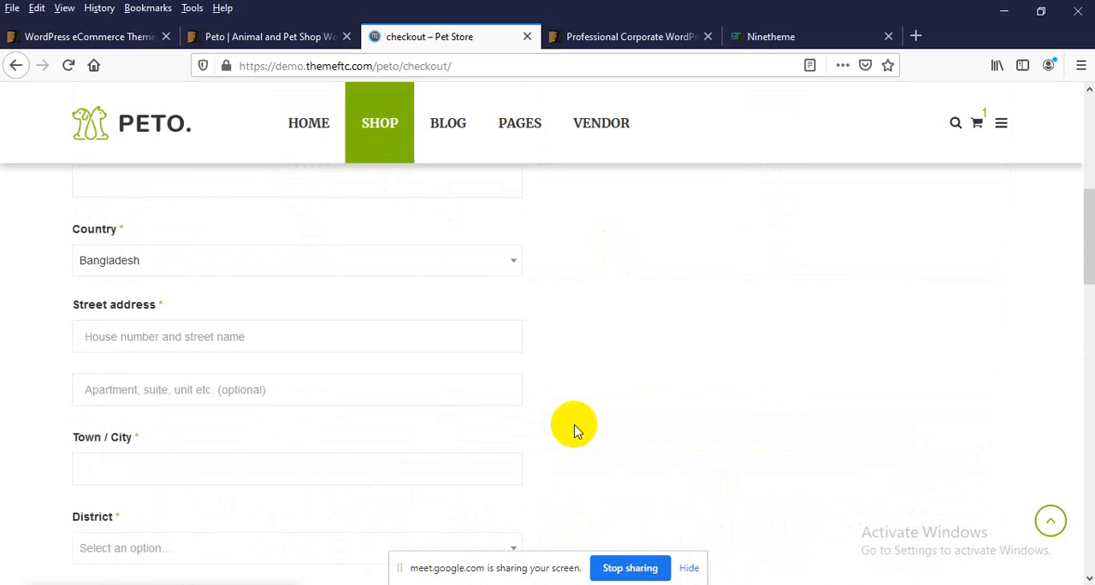
scroll(574, 431, up, 4)
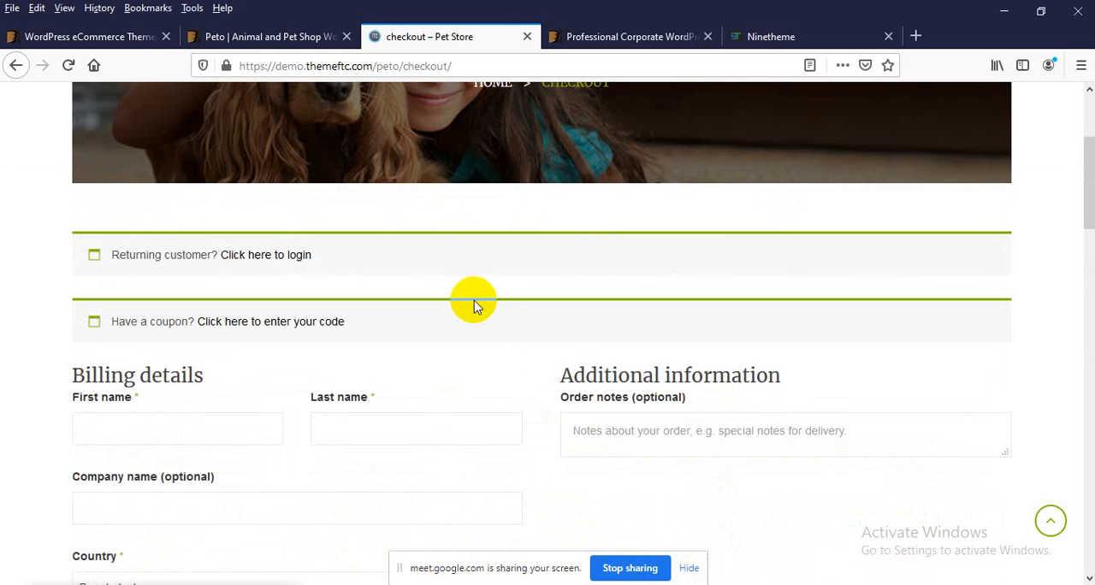
Close the Peto demo, look at the Peto theme's preview page, and switch back to the WordPress eCommerce category page
click(528, 36)
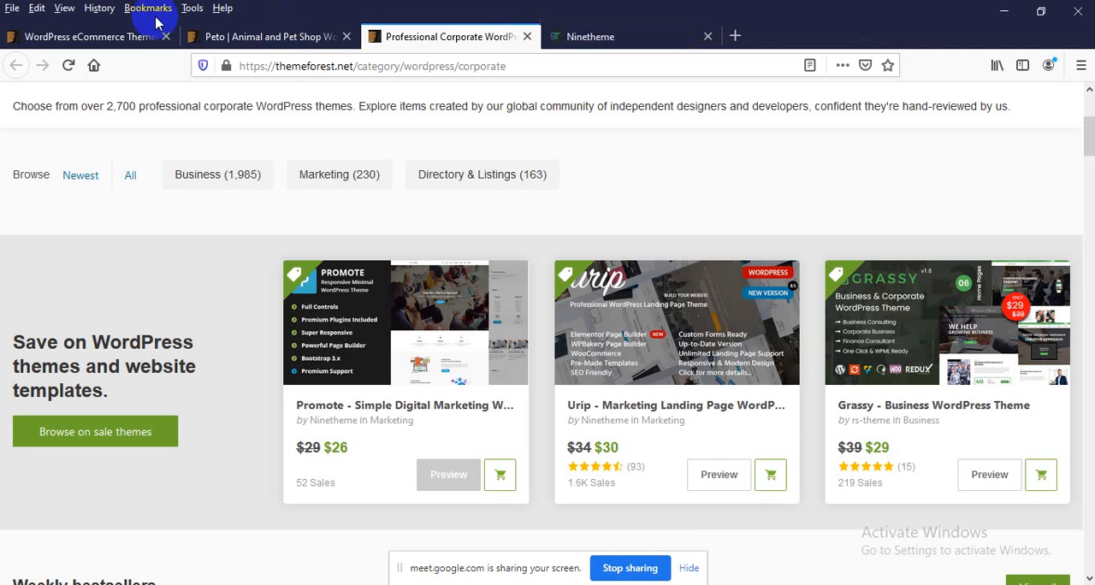
click(247, 36)
scroll(218, 359, up, 5)
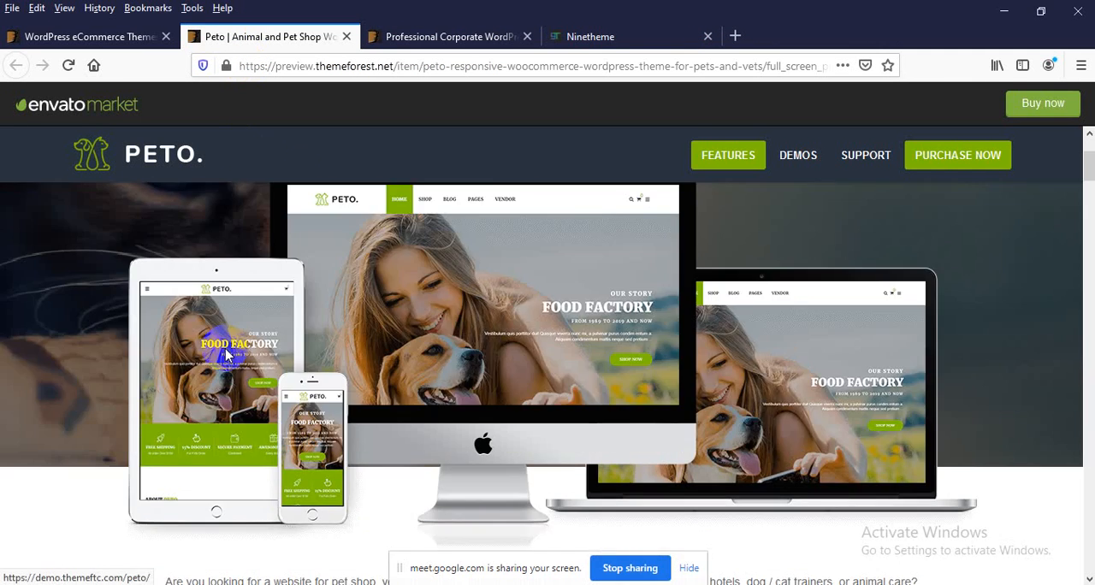
scroll(229, 347, up, 2)
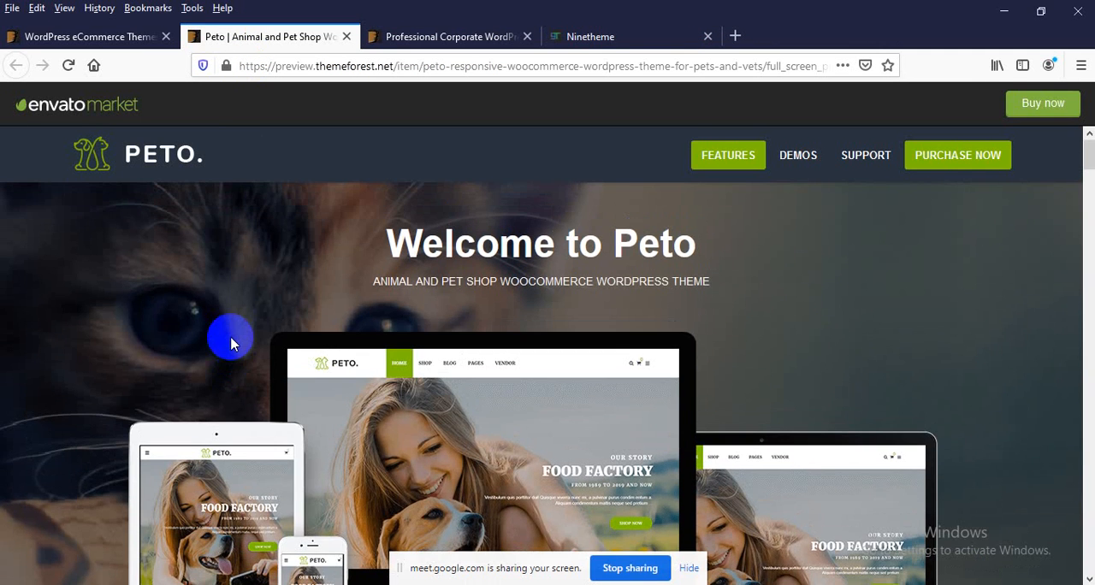
click(101, 37)
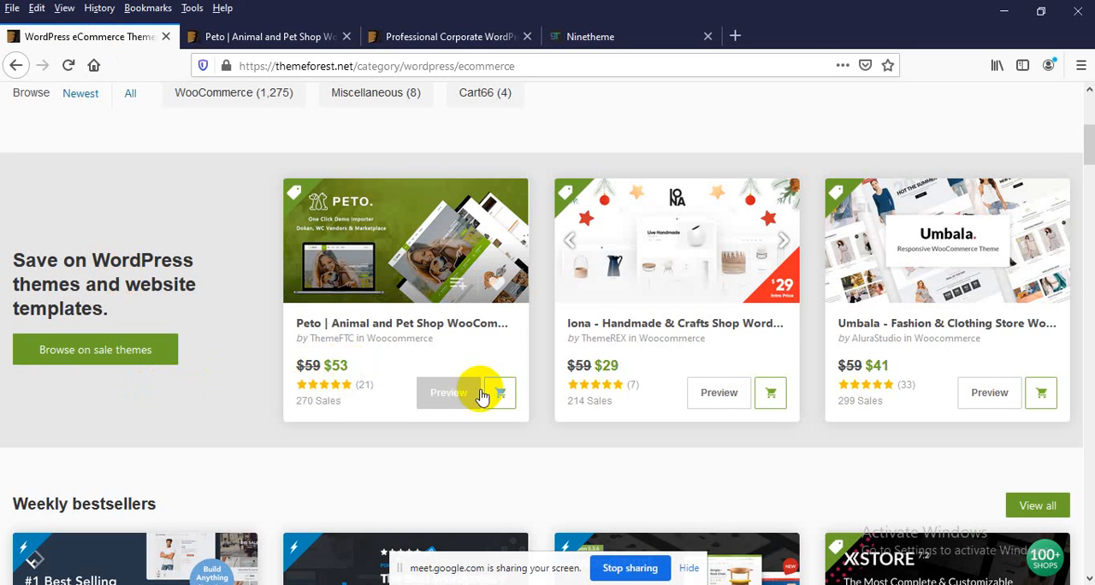
scroll(411, 367, up, 4)
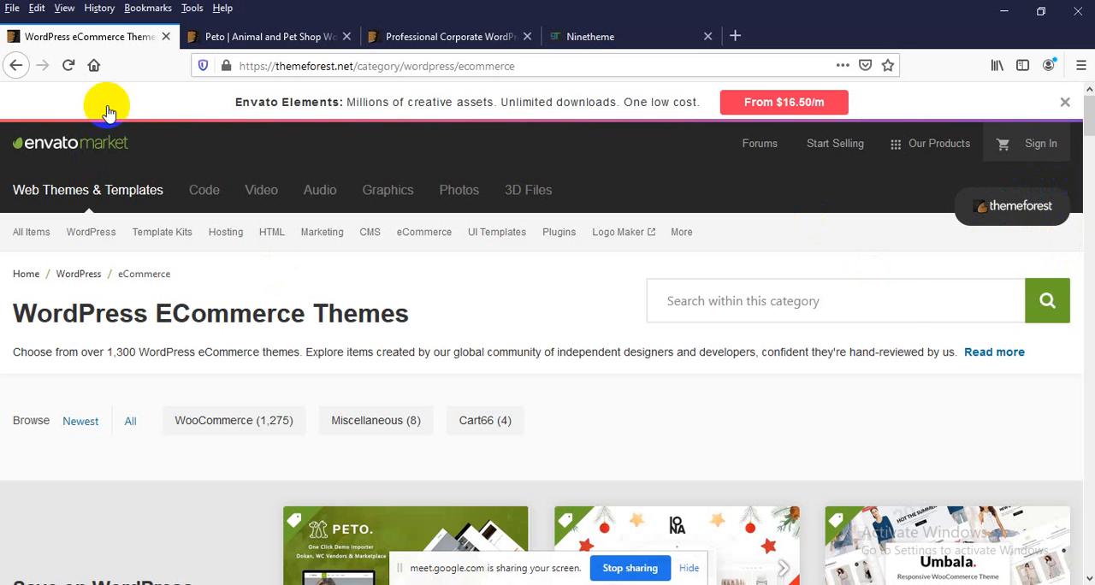
drag(355, 68, 771, 70)
key(BackSpace)
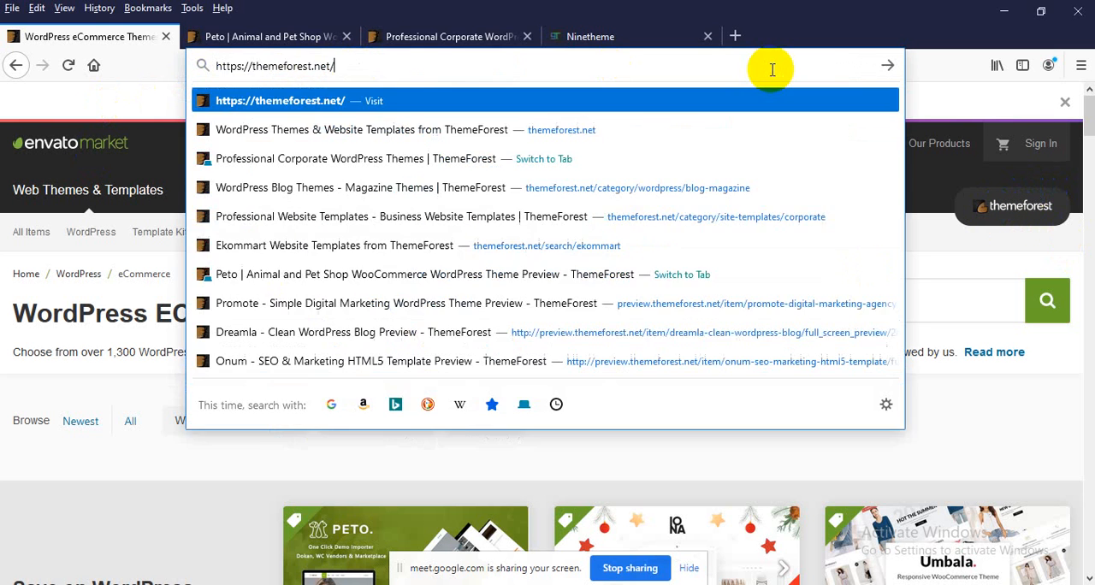
key(Return)
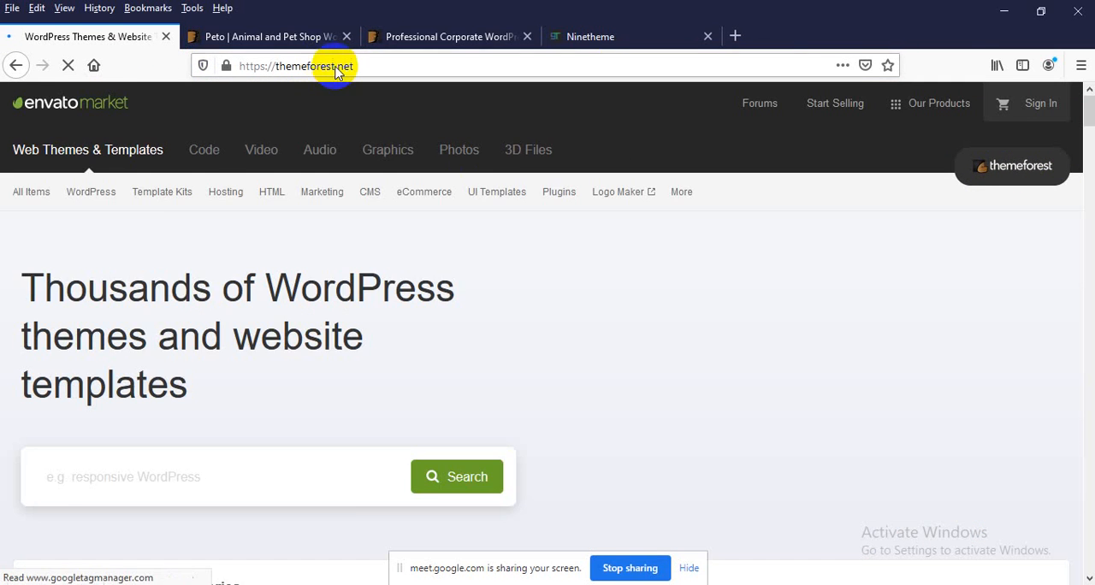
Search ThemeForest for "ekommart" from the home page
scroll(185, 348, down, 3)
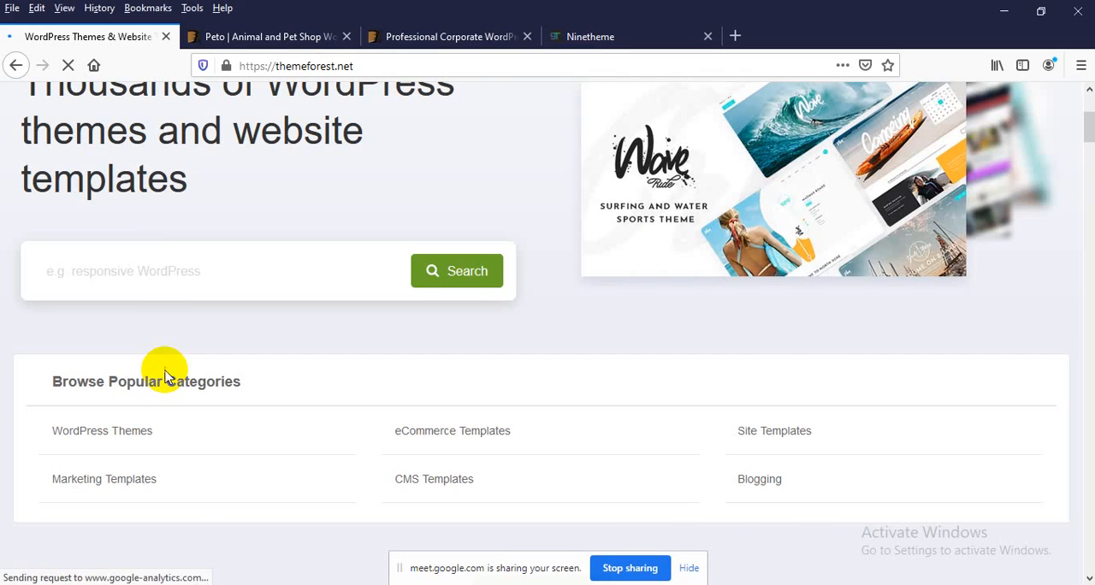
click(151, 261)
key(Down)
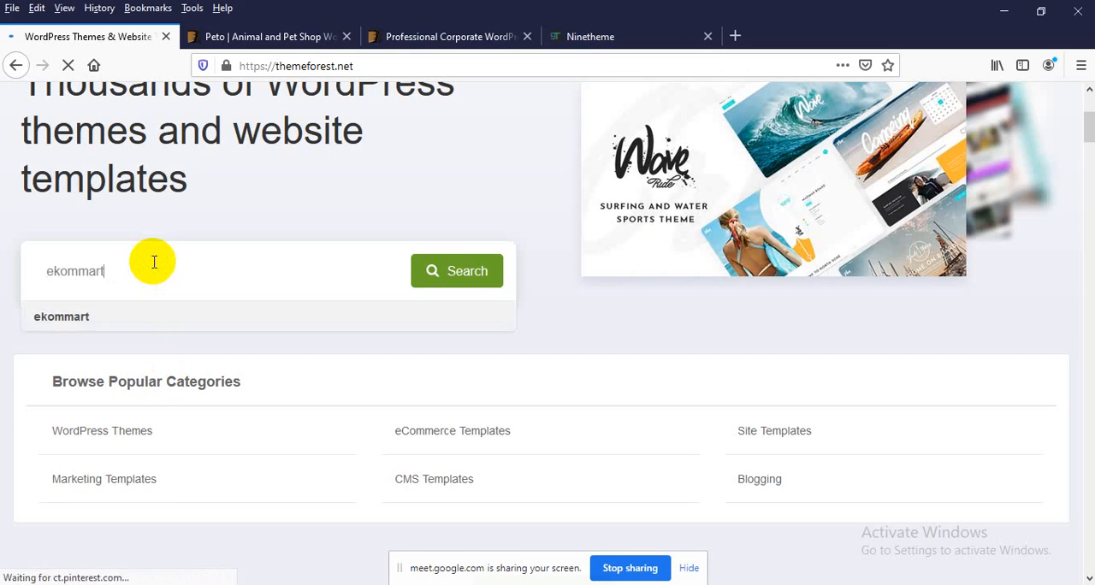
key(Return)
Open the live preview of the ekommart All-in-one eCommerce WordPress Theme and close the Peto, Professional Corporate and Ninetheme tabs
scroll(180, 279, down, 2)
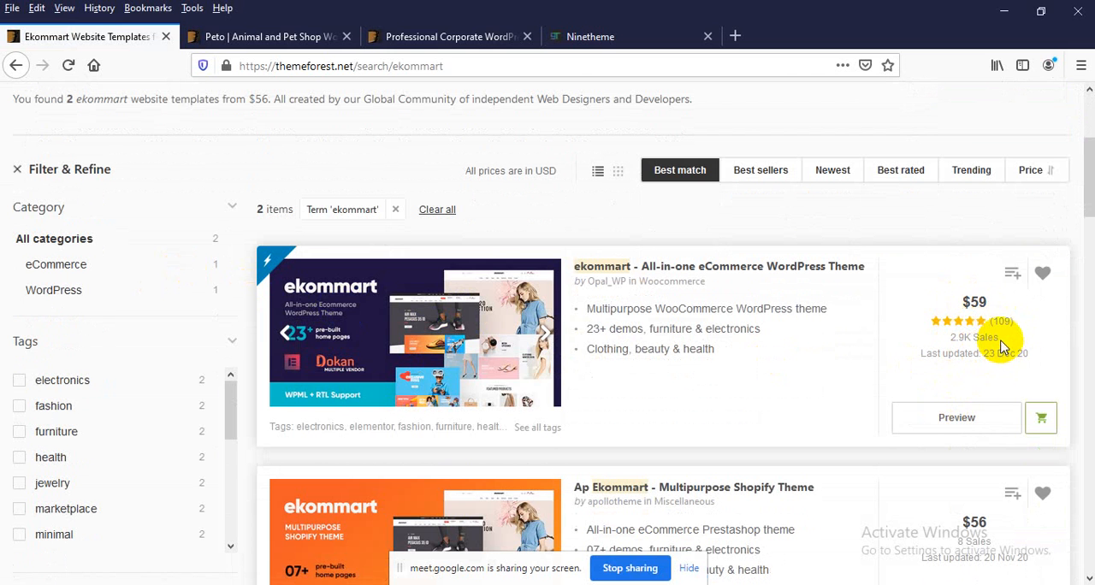
click(979, 419)
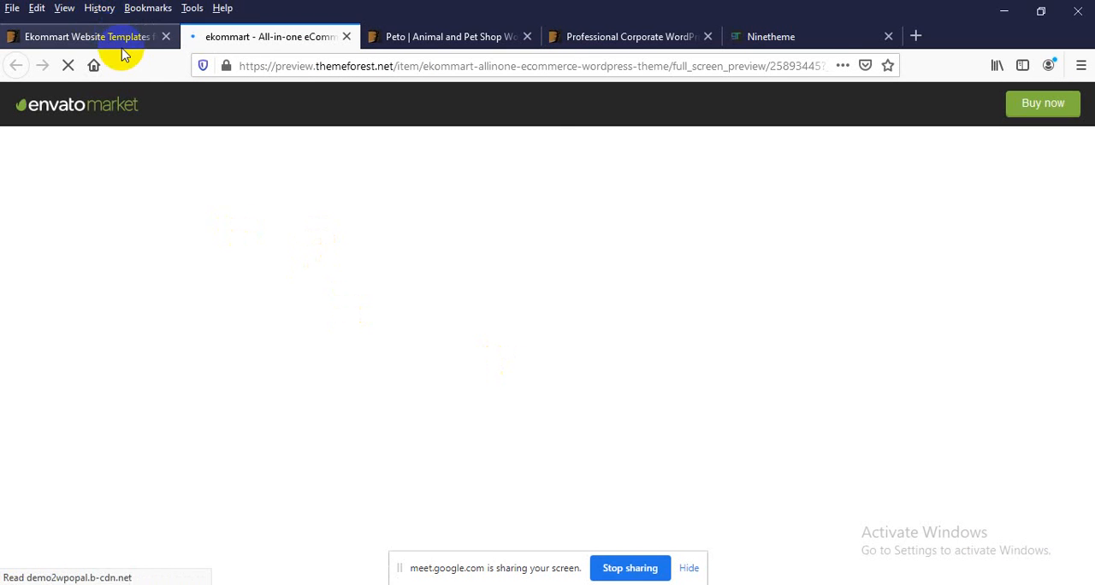
click(527, 37)
click(527, 37)
click(527, 37)
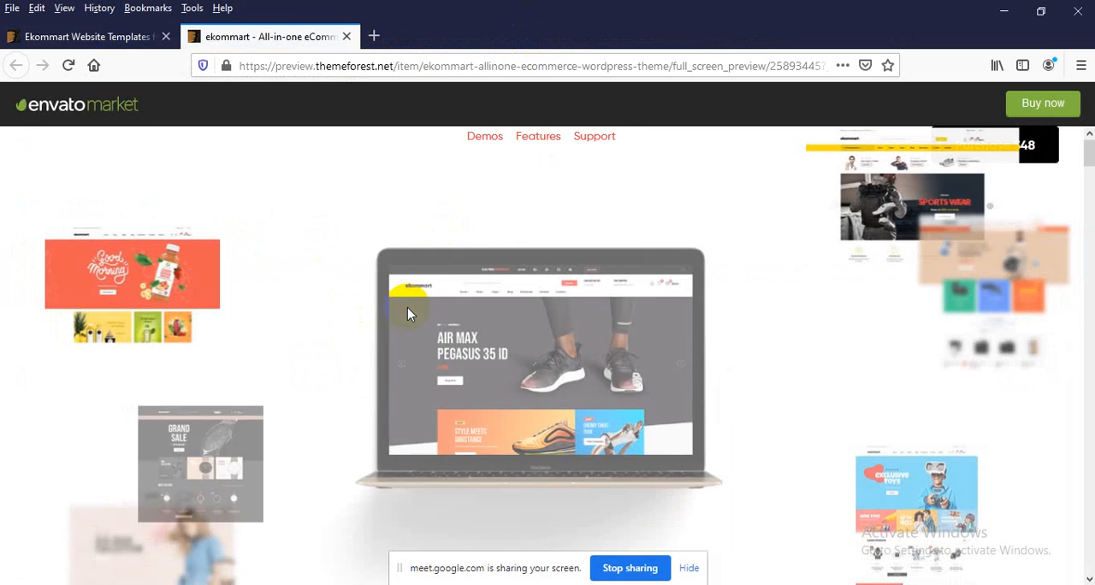
Look through the ekommart preview's introduction down to the pre-defined homepages and dismiss the purchase notification
scroll(411, 312, down, 5)
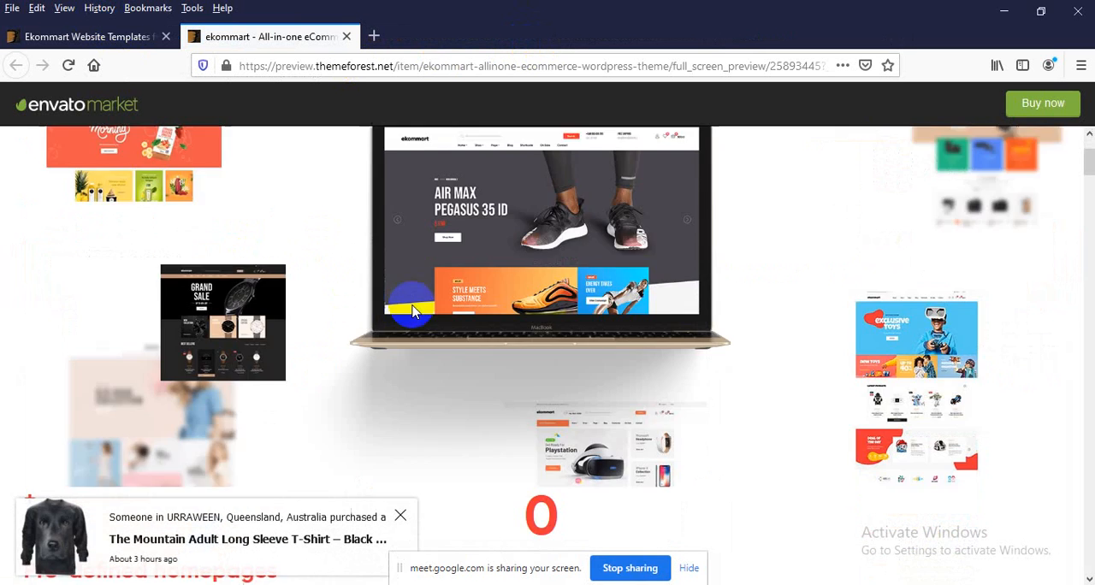
scroll(413, 312, up, 2)
scroll(412, 312, down, 1)
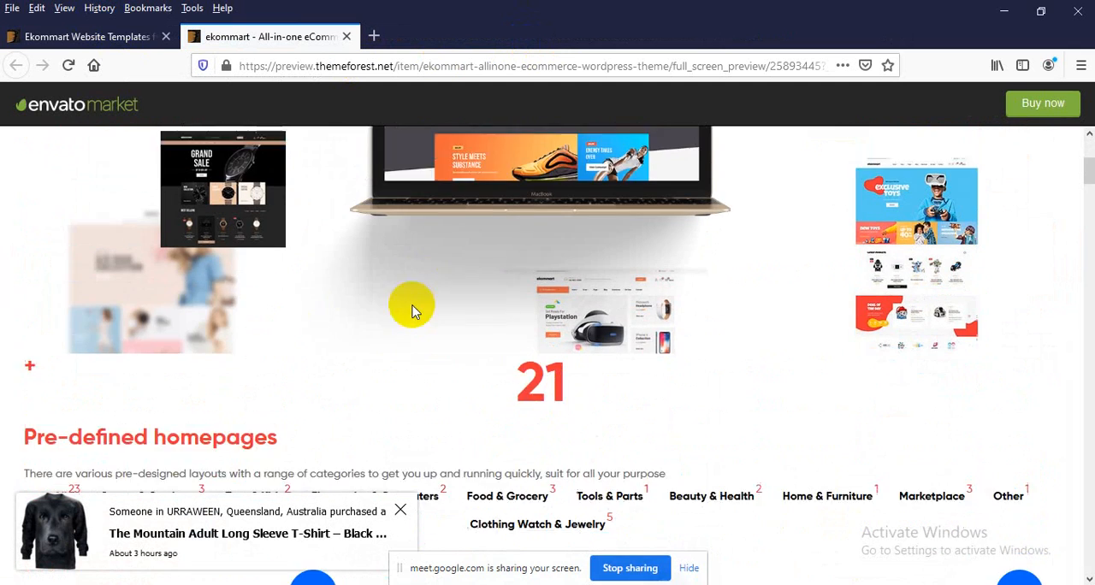
scroll(360, 296, down, 2)
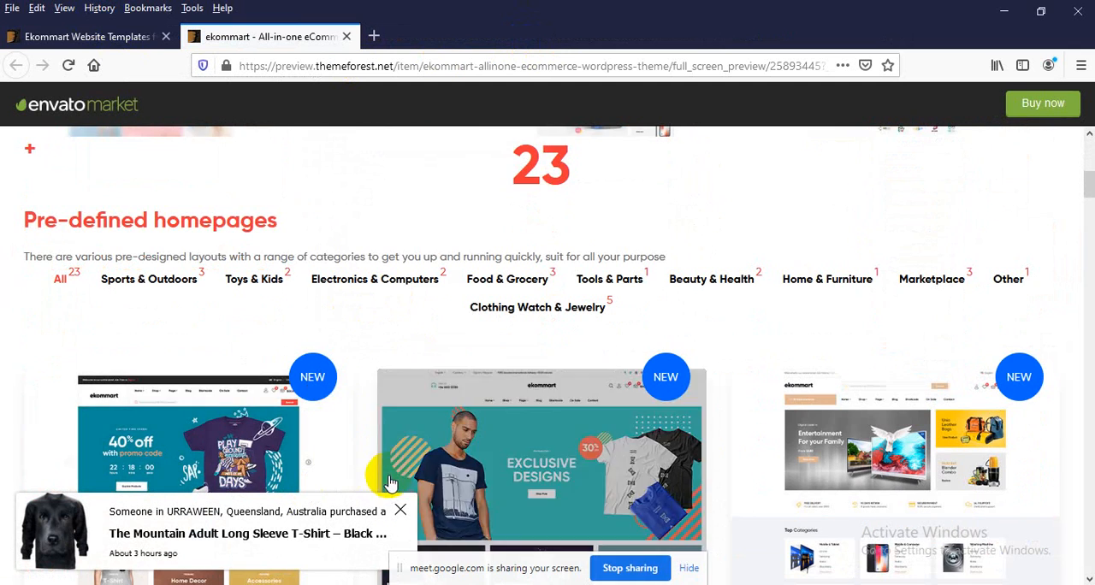
click(402, 513)
Examine the newest pre-defined homepage layouts, from Home 23 to Home 16, and return to the first row
scroll(288, 362, down, 2)
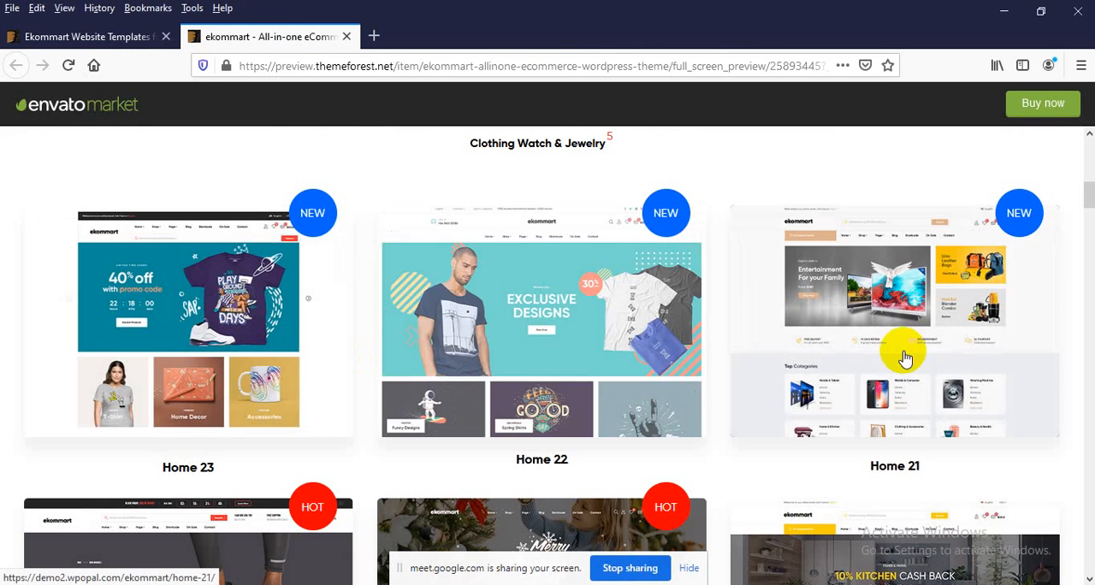
scroll(887, 353, down, 3)
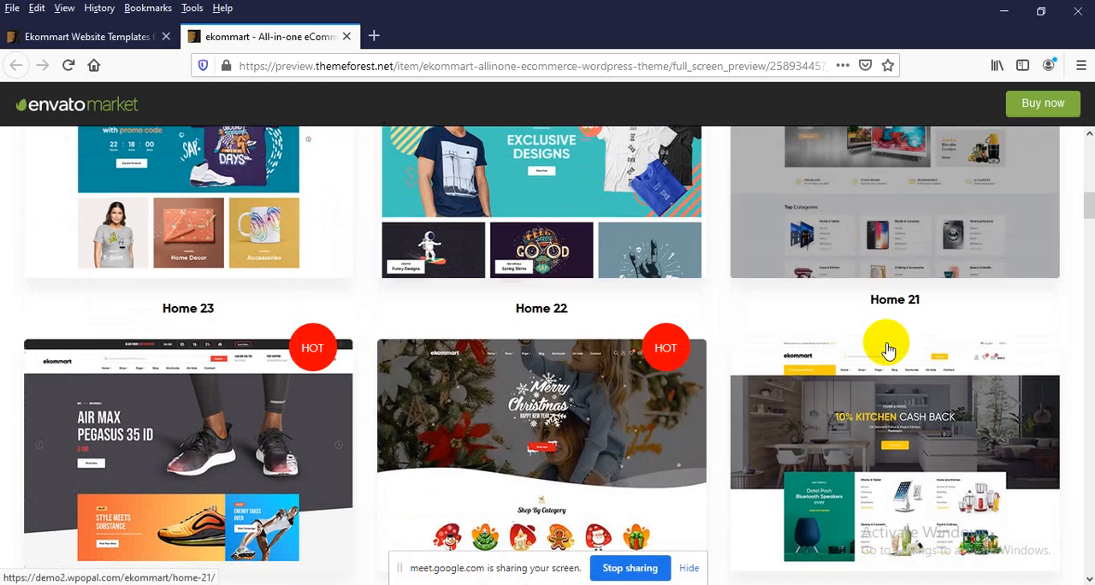
scroll(556, 376, down, 2)
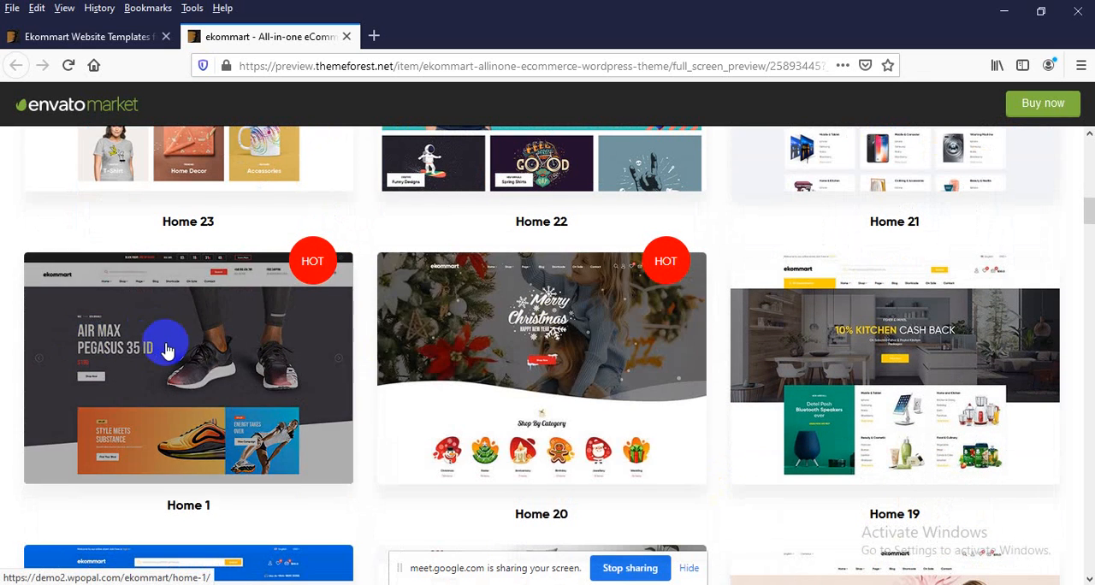
scroll(167, 351, down, 2)
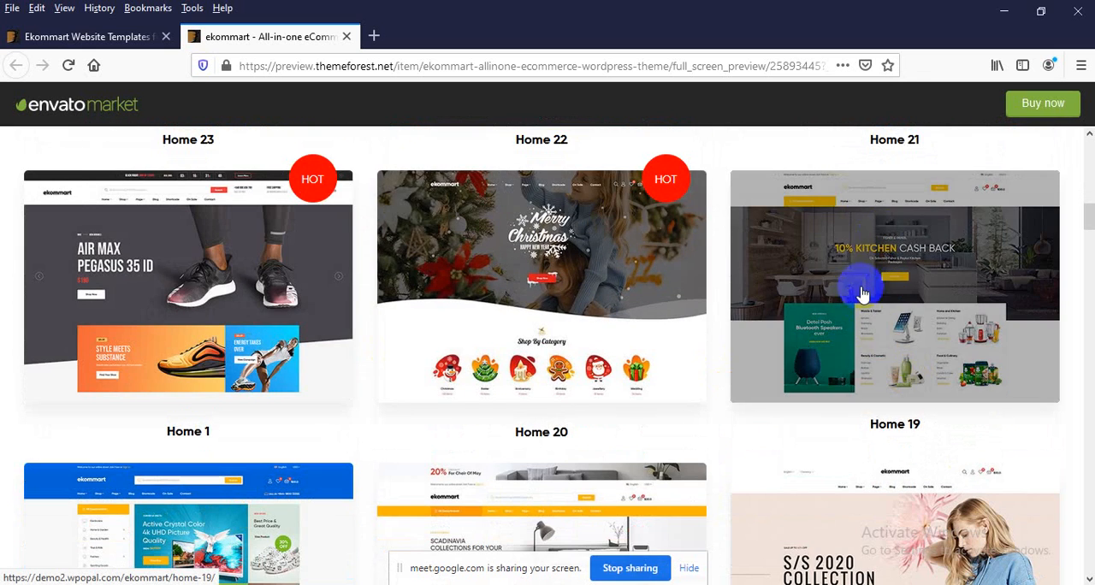
scroll(875, 297, down, 4)
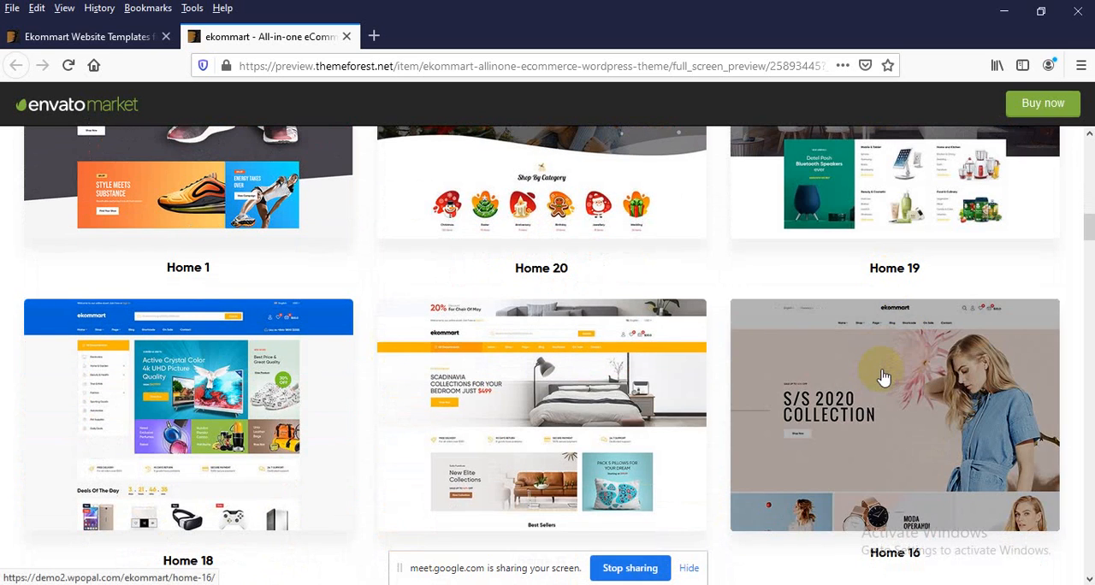
scroll(884, 377, up, 2)
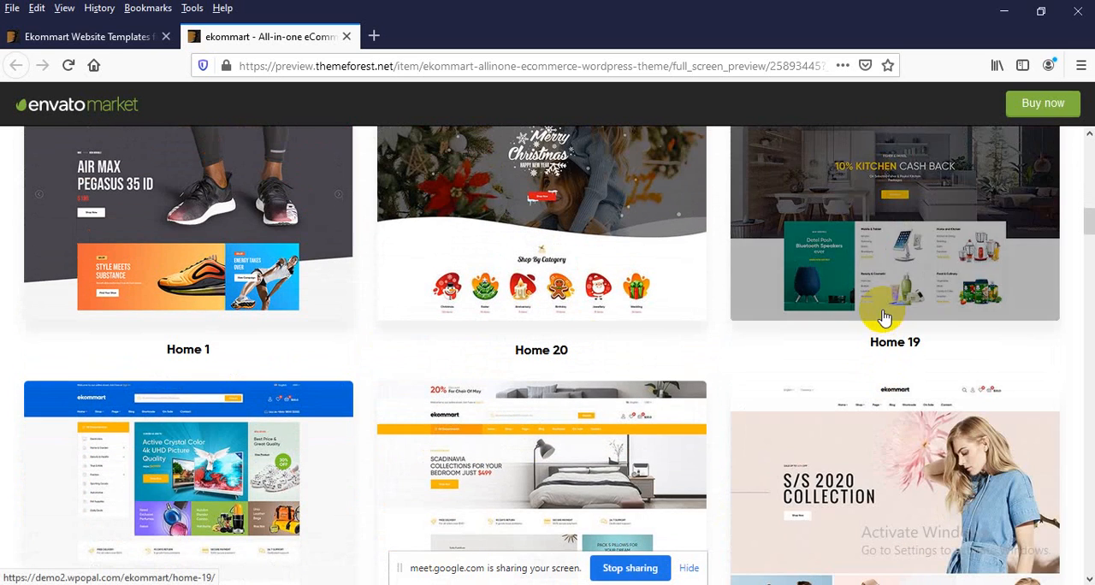
scroll(884, 317, up, 7)
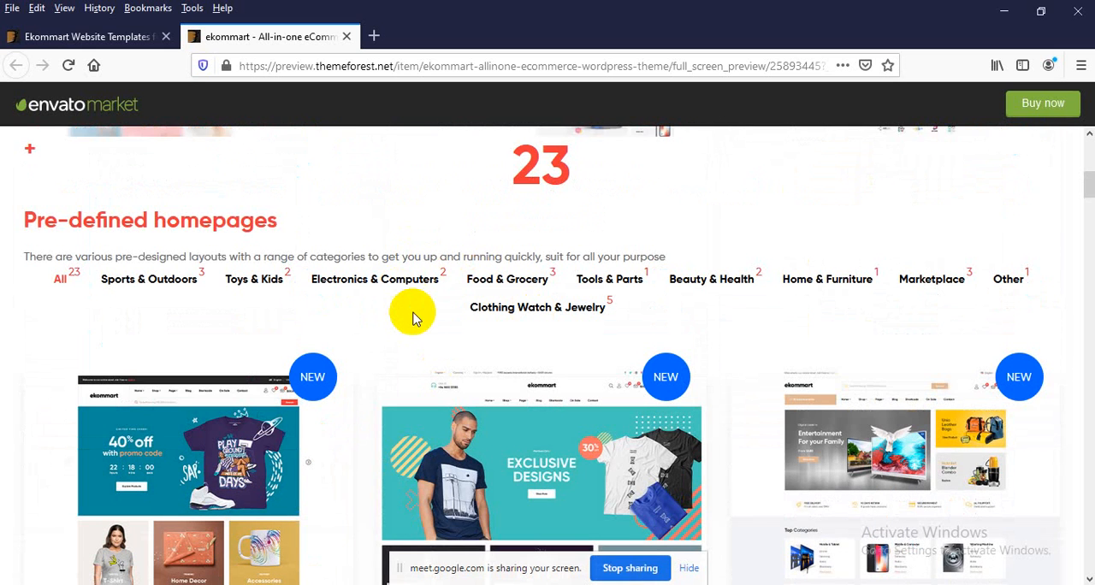
scroll(392, 353, down, 2)
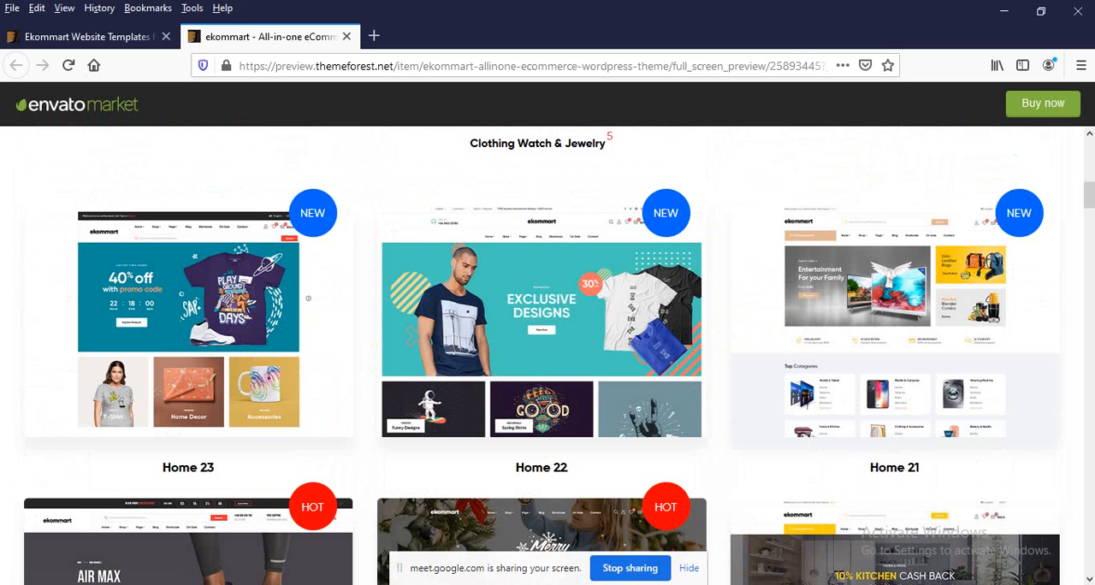
drag(962, 565, 895, 565)
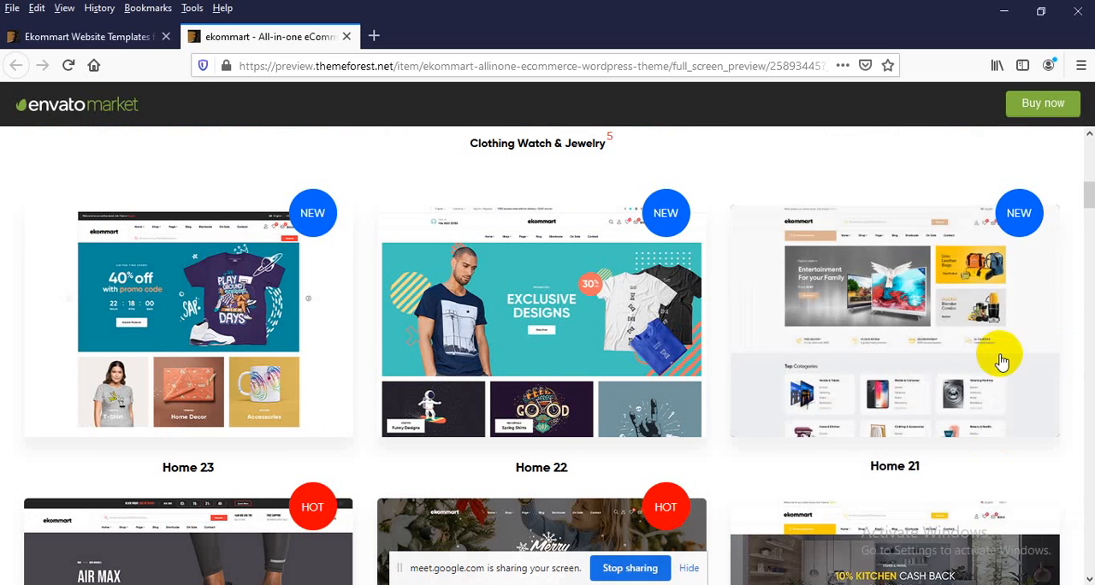
Find the Home 10 organic food layout among the pre-defined homepages, open its demo in a new tab and switch to it
scroll(997, 361, down, 5)
scroll(993, 368, down, 6)
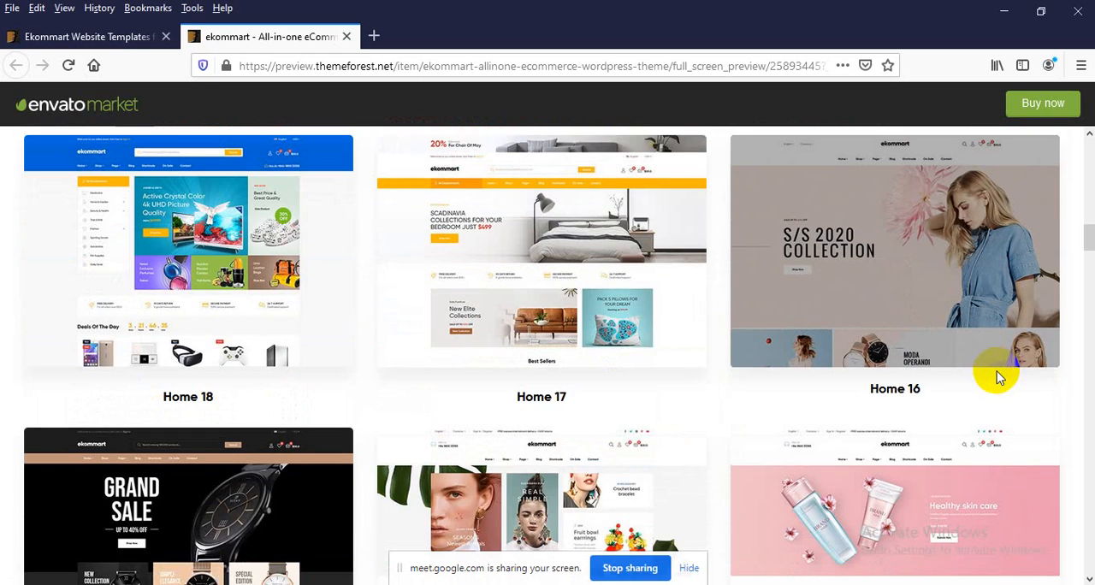
scroll(997, 378, down, 5)
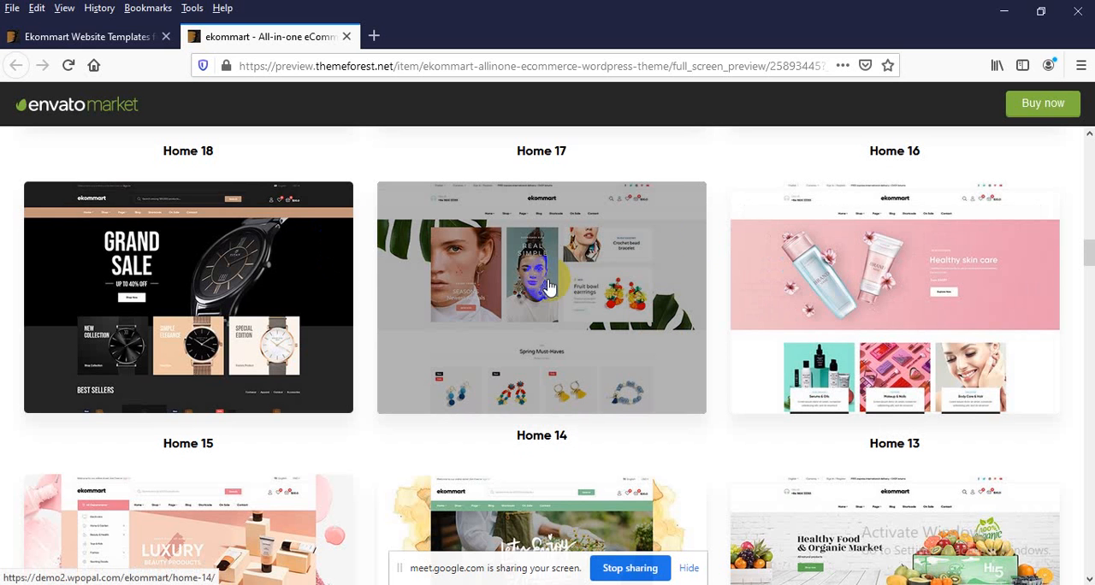
scroll(609, 299, down, 5)
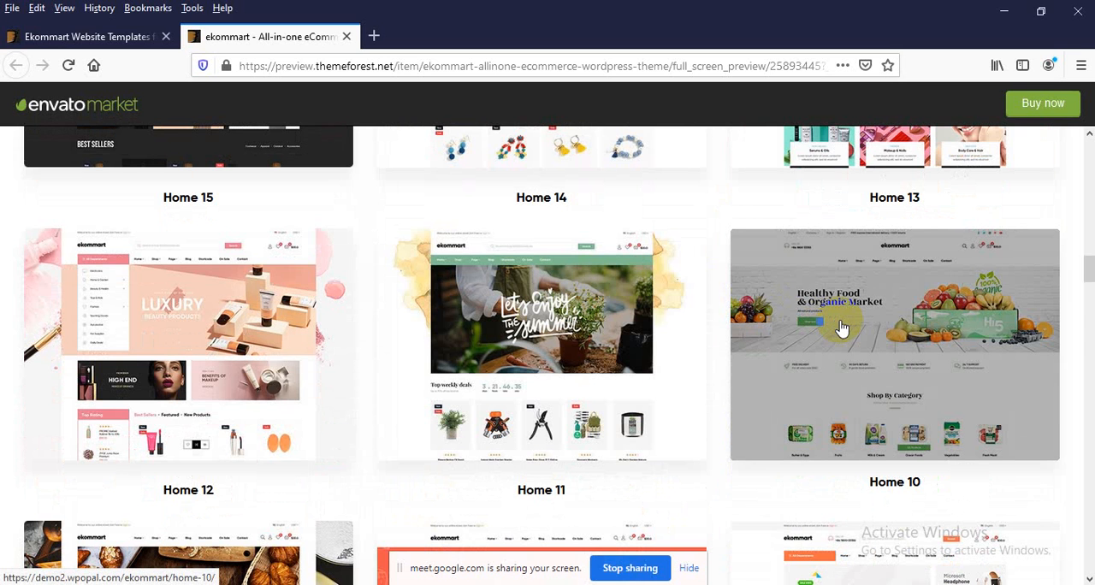
right_click(886, 342)
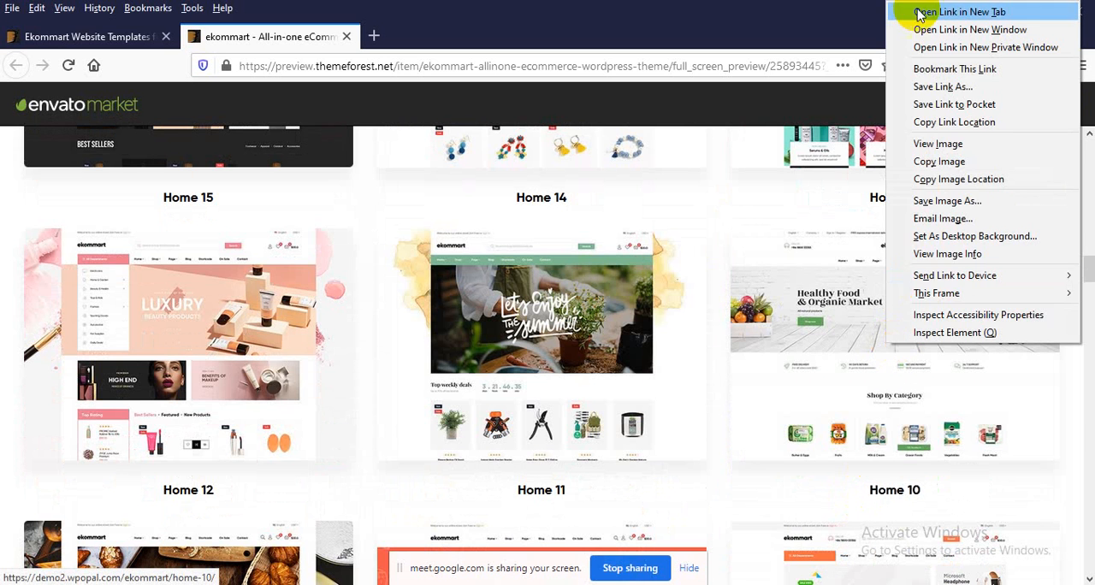
click(927, 14)
click(445, 36)
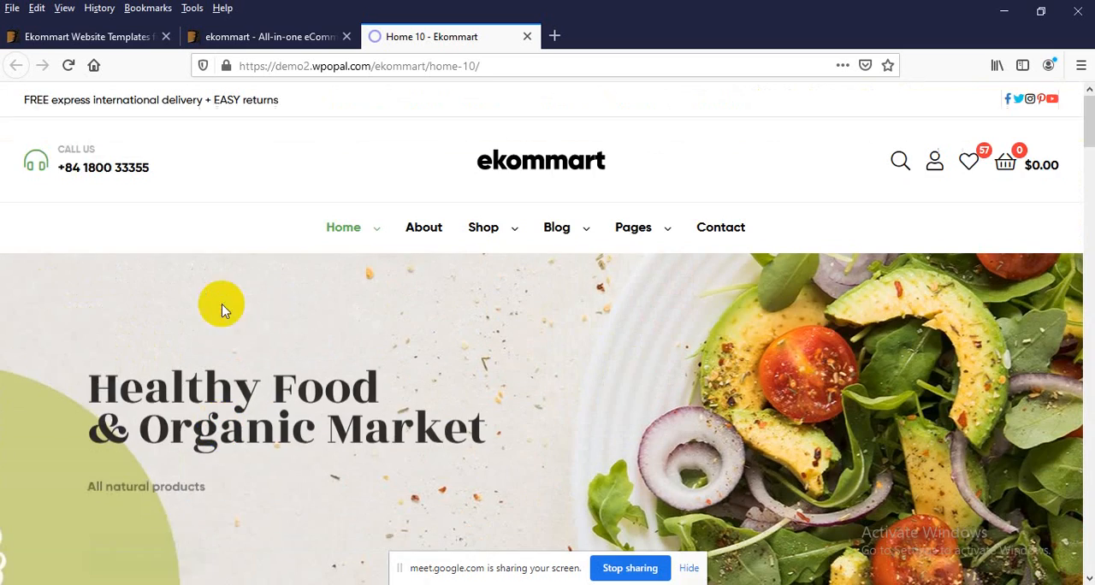
Look at the Home 10 demo's header and Healthy Food & Organic Market banner, and switch the banner to its other slide
scroll(416, 317, down, 2)
scroll(417, 319, up, 2)
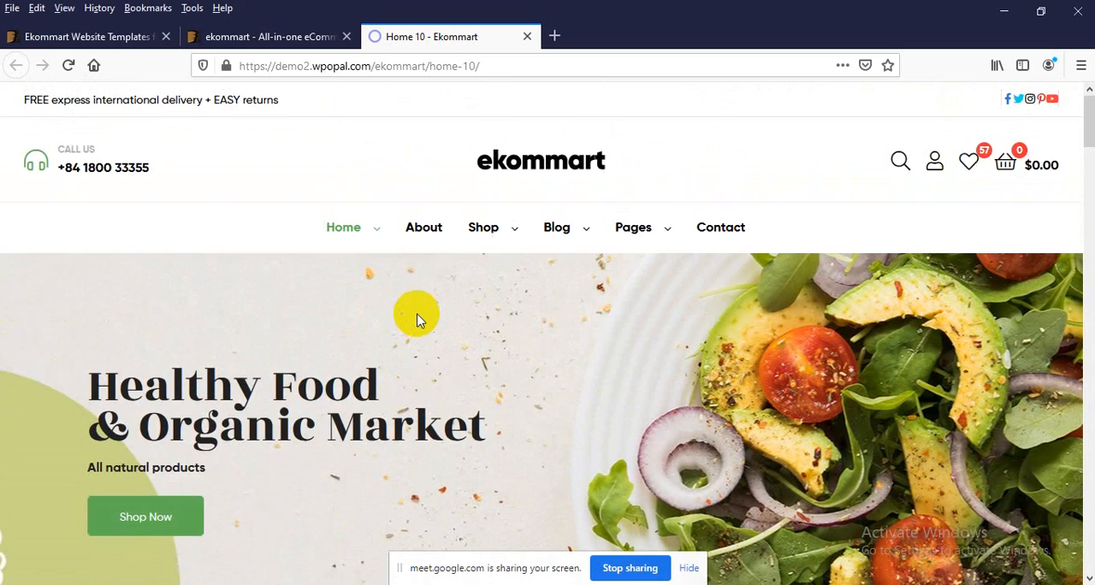
scroll(417, 319, down, 3)
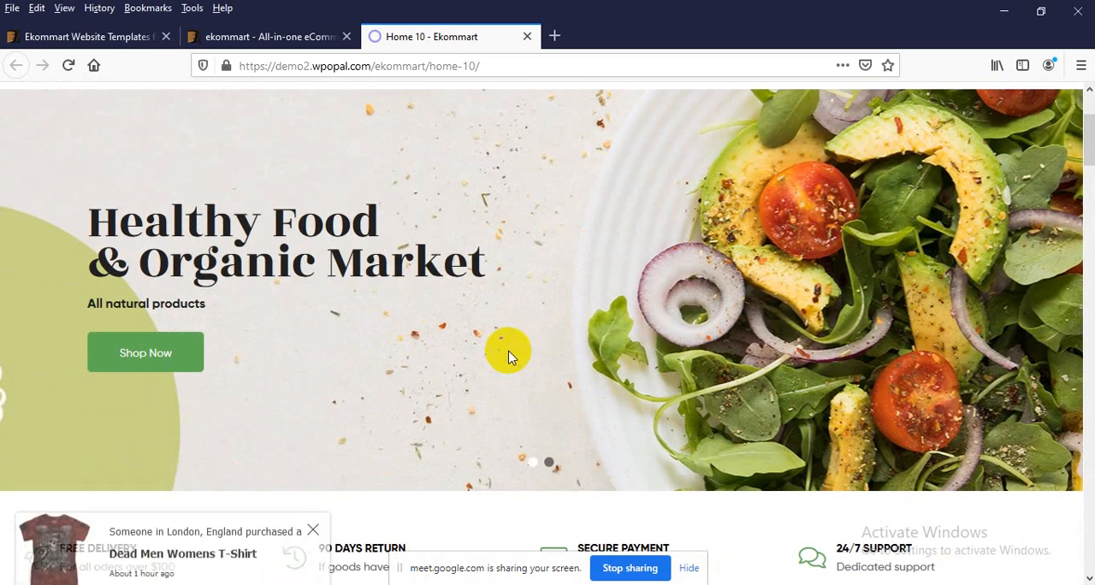
click(549, 464)
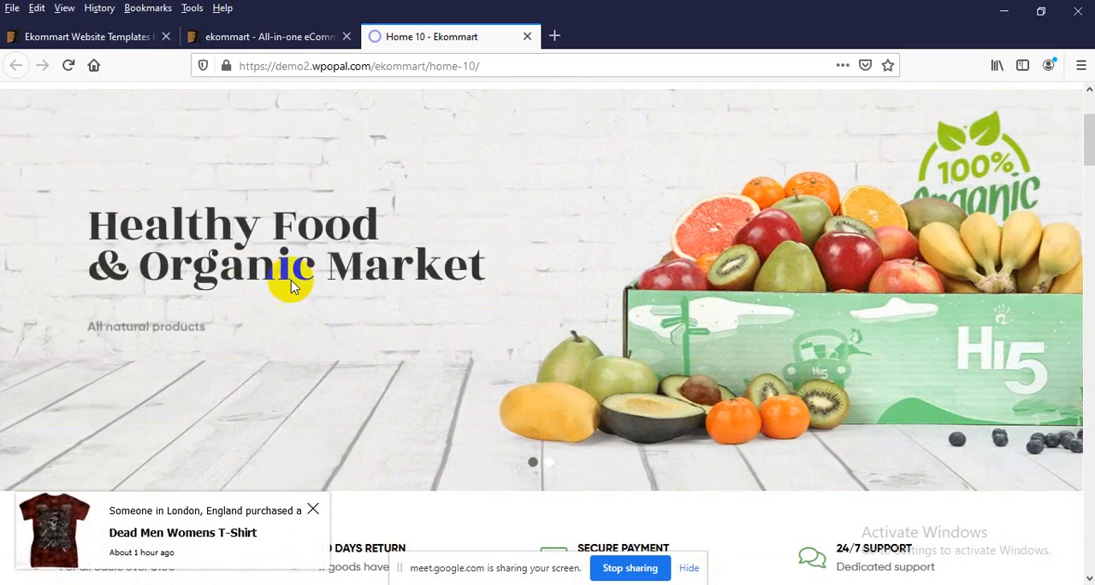
Review the demo's service highlights, the Shop By Category section and the promotional banners below it, highlighting part of the section heading
scroll(237, 247, down, 3)
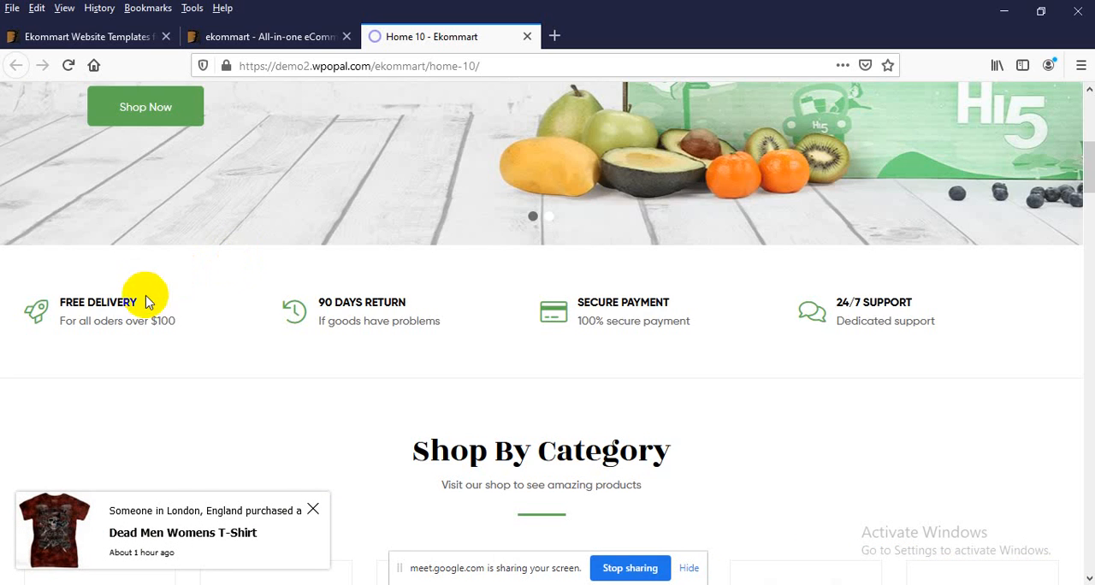
scroll(141, 313, down, 3)
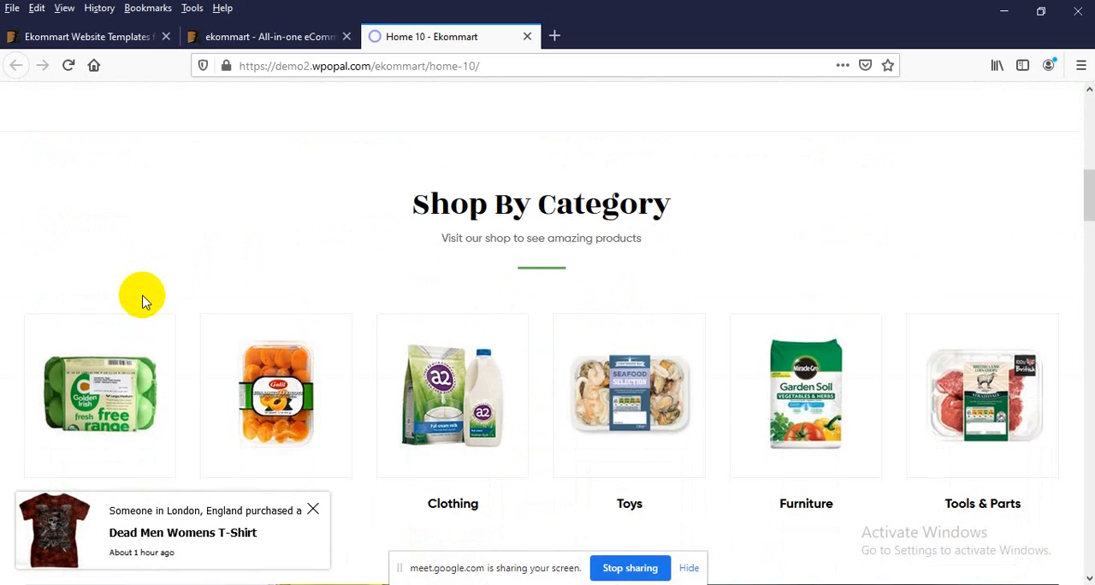
scroll(139, 312, down, 3)
scroll(386, 269, up, 3)
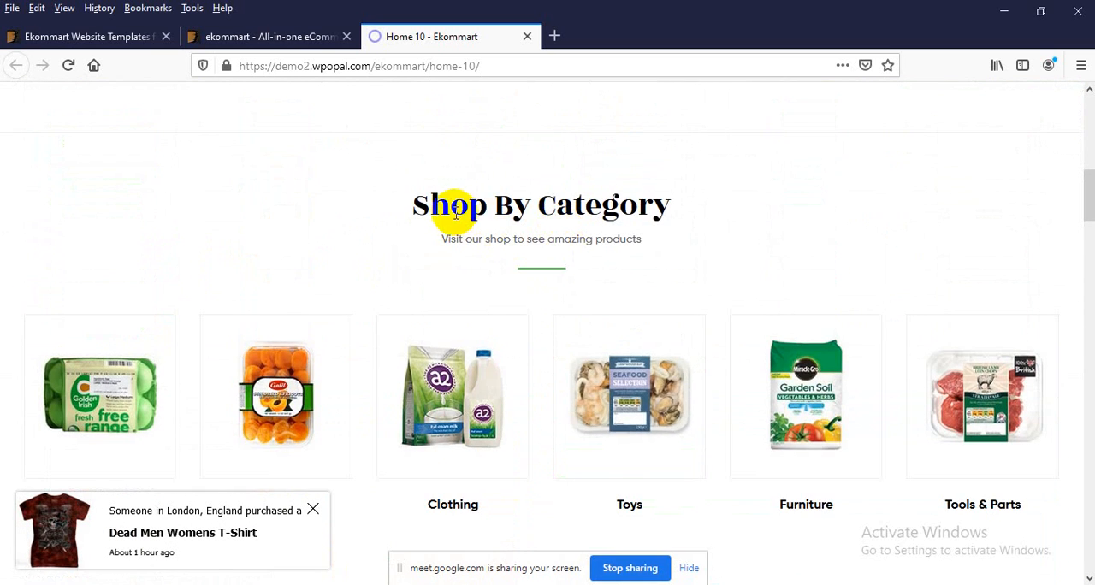
drag(451, 205, 555, 206)
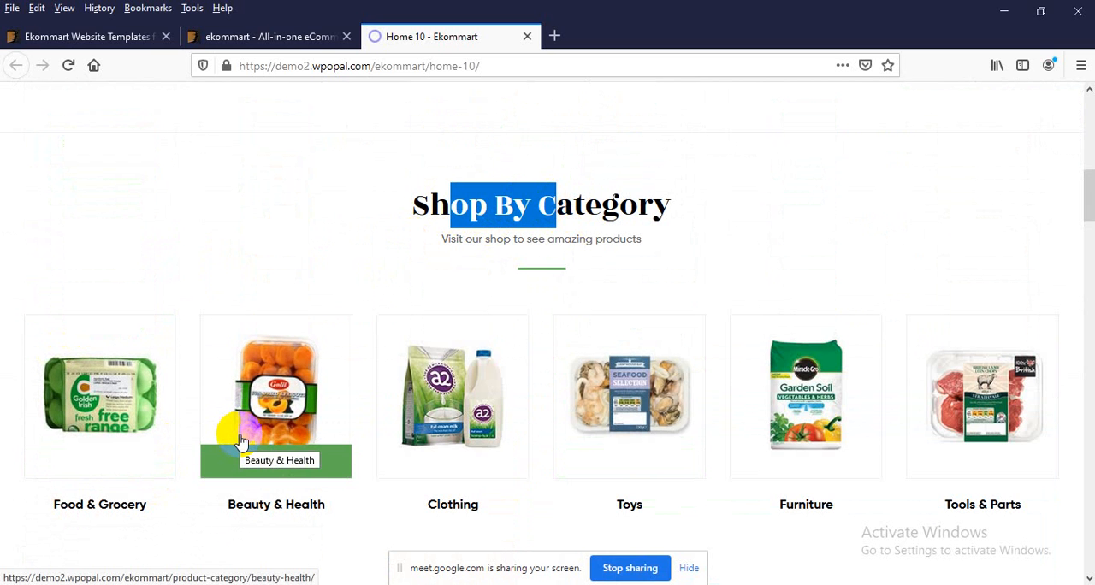
scroll(631, 442, down, 4)
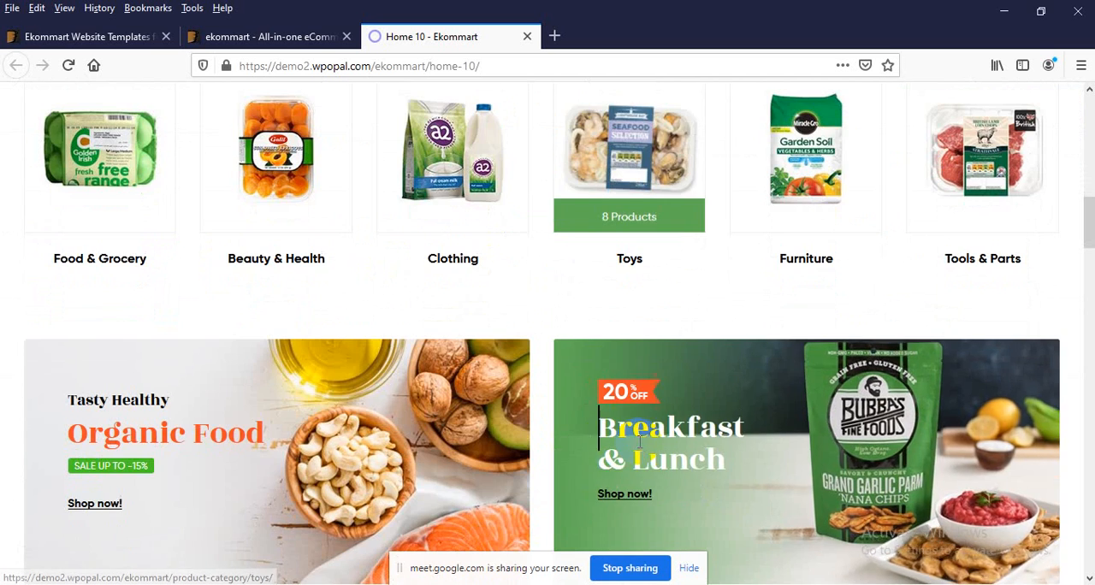
Look through the Featured Products section and briefly highlight the price of the Closed Cheese Pocket
scroll(631, 441, down, 8)
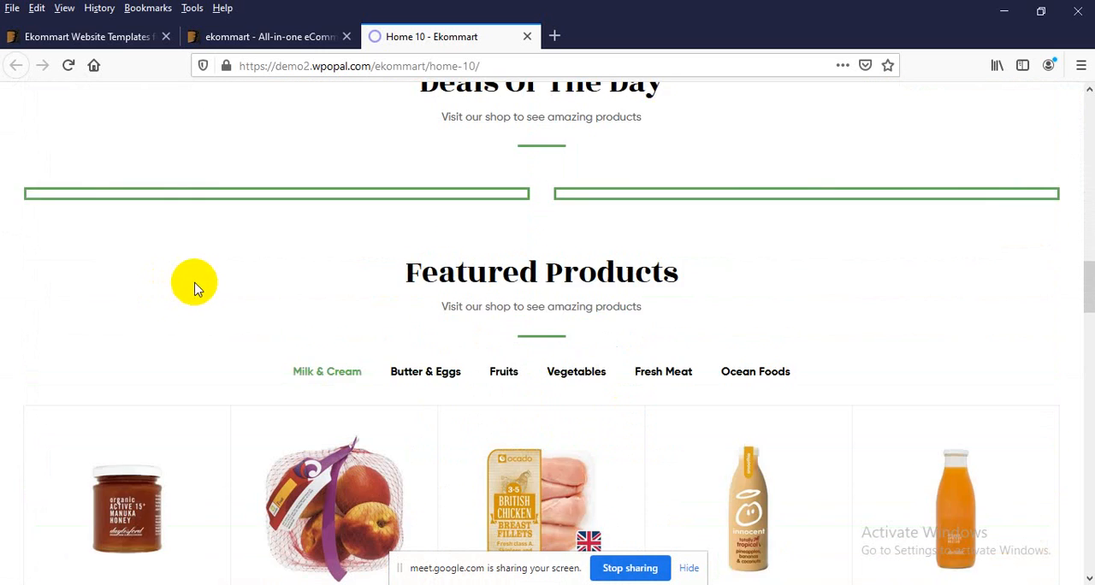
scroll(349, 374, down, 1)
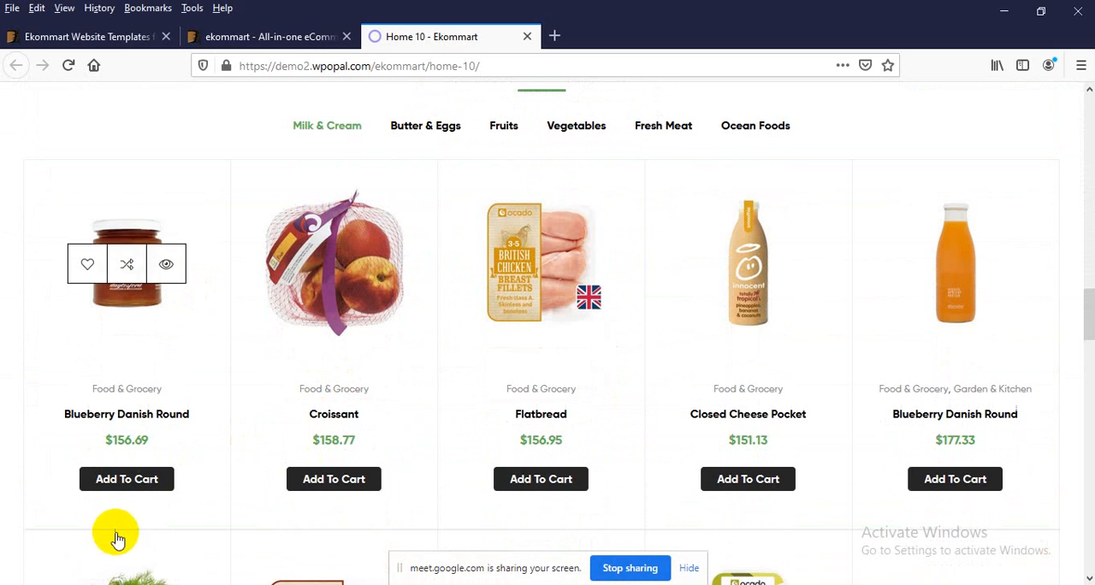
scroll(5, 269, down, 1)
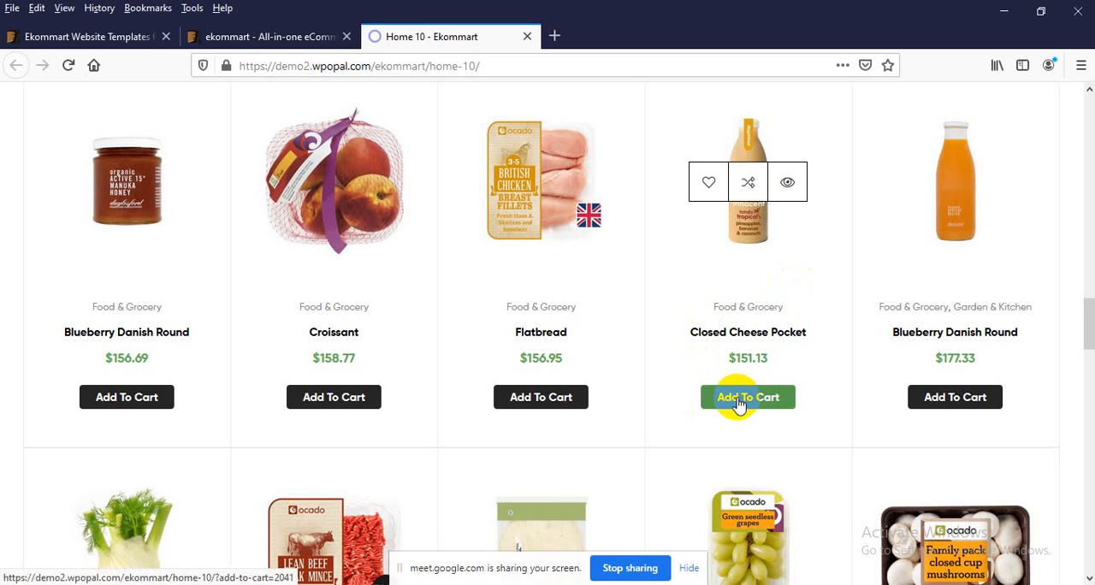
drag(730, 359, 762, 360)
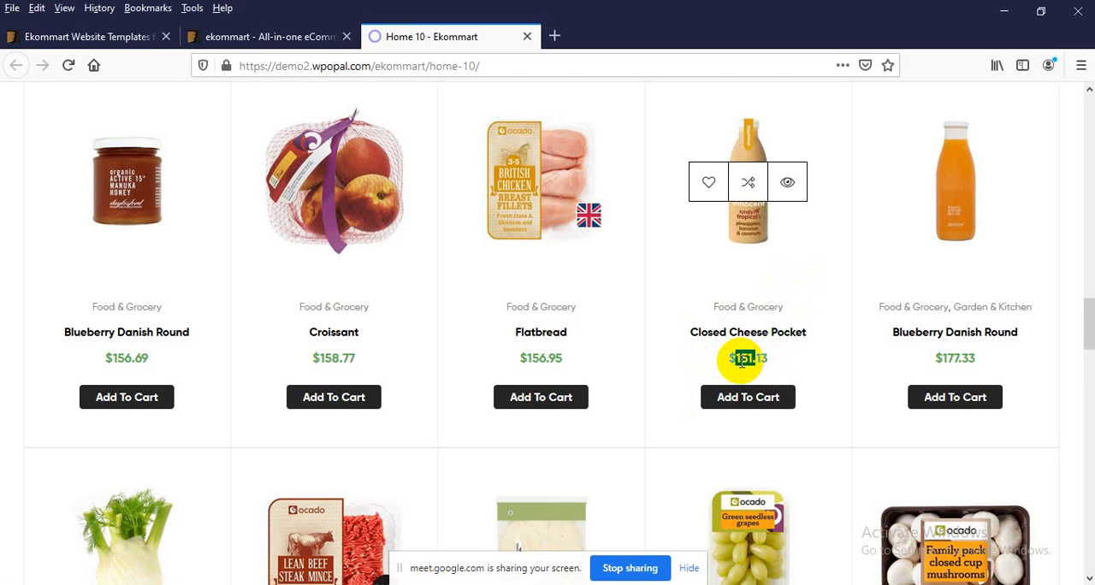
click(741, 359)
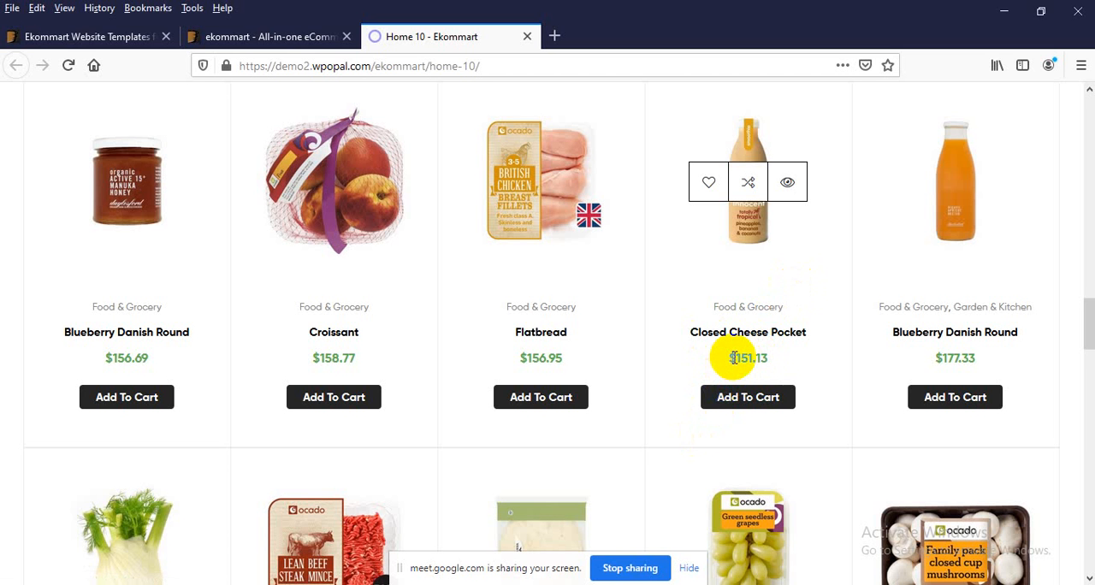
Look through the rest of the Home 10 demo down to Latest News and return to the ekommart theme preview
scroll(729, 358, down, 8)
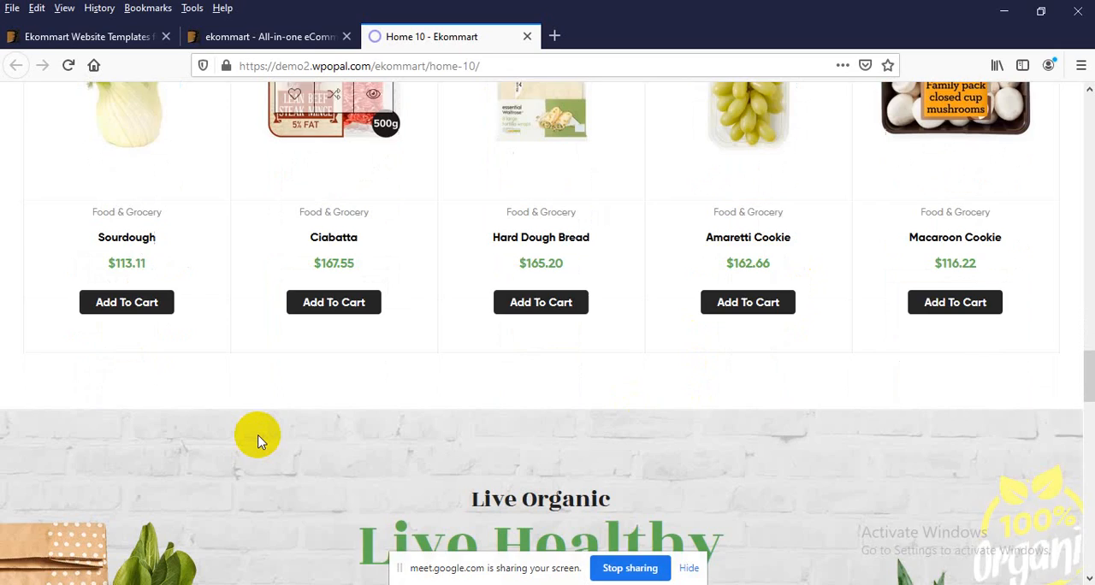
scroll(531, 269, down, 15)
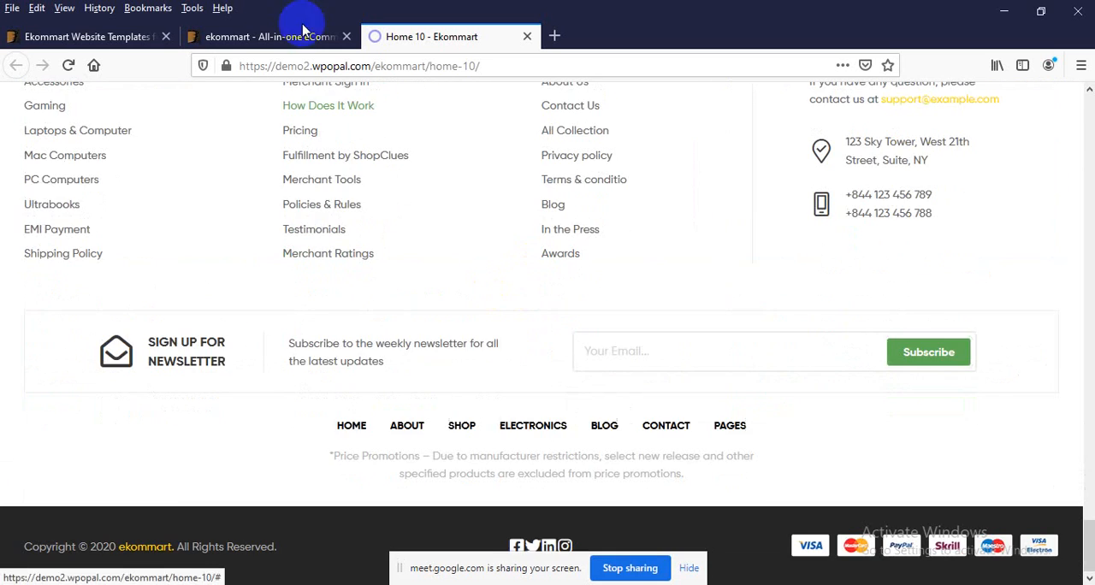
click(264, 36)
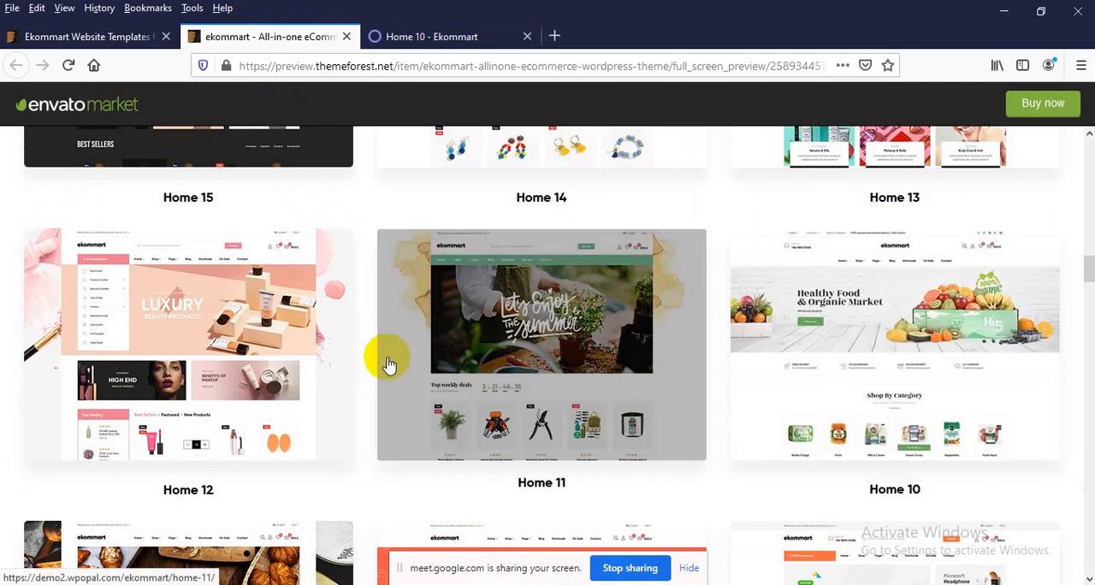
Browse the pre-defined homepage layouts from Home 23 down to Home 7, including the Home 8 juice design
scroll(389, 359, up, 3)
scroll(392, 360, up, 6)
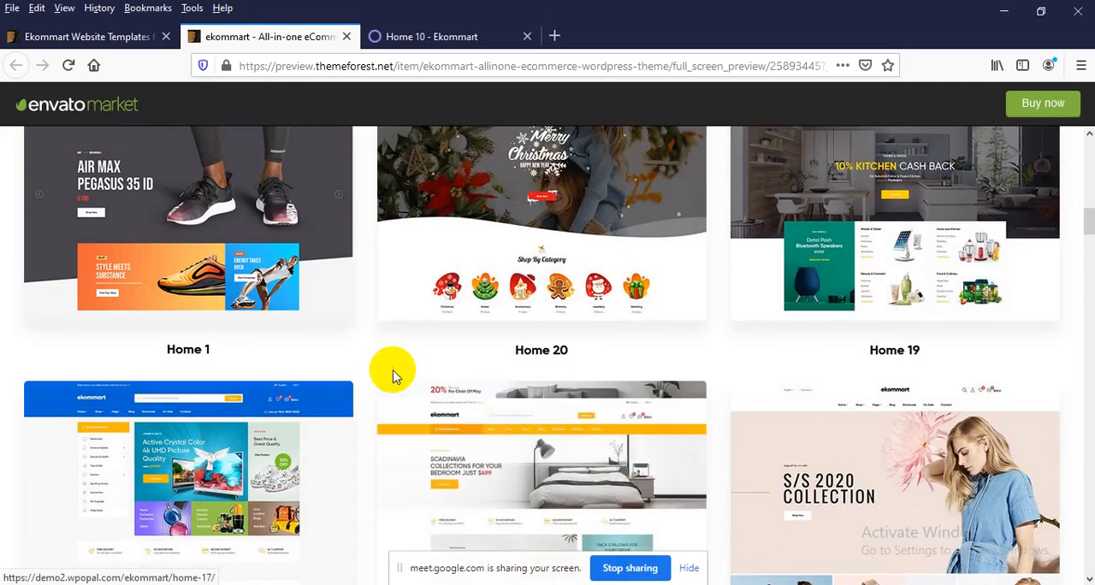
scroll(401, 402, up, 8)
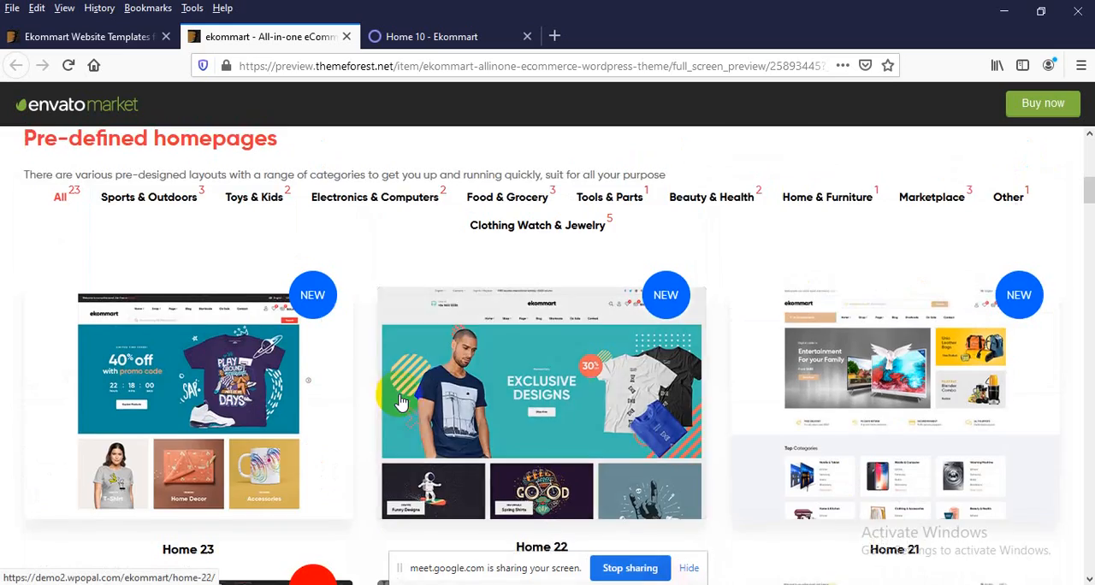
scroll(400, 402, down, 2)
scroll(257, 385, down, 6)
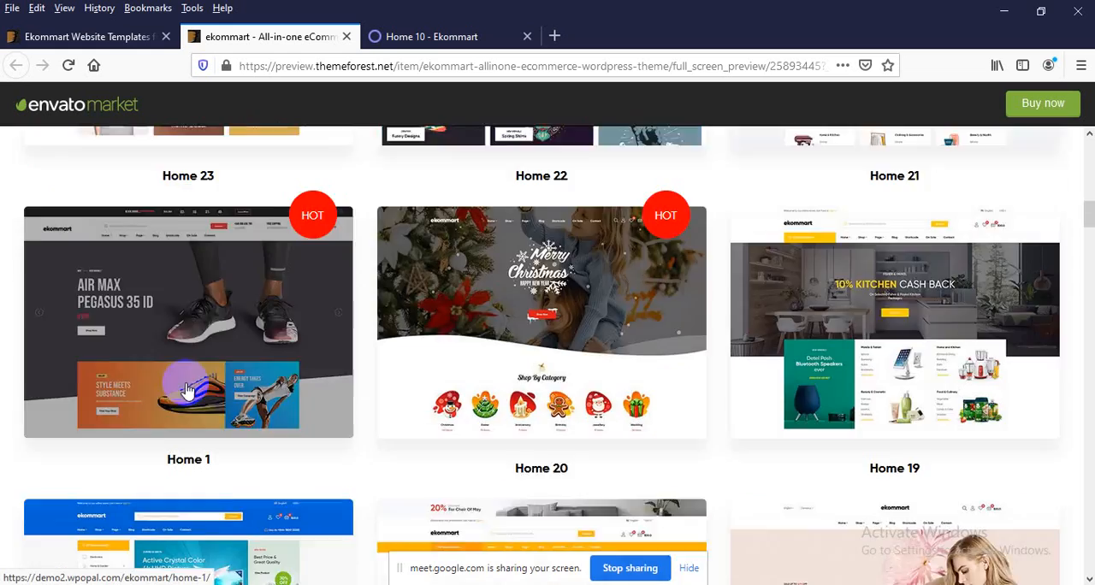
scroll(362, 335, down, 6)
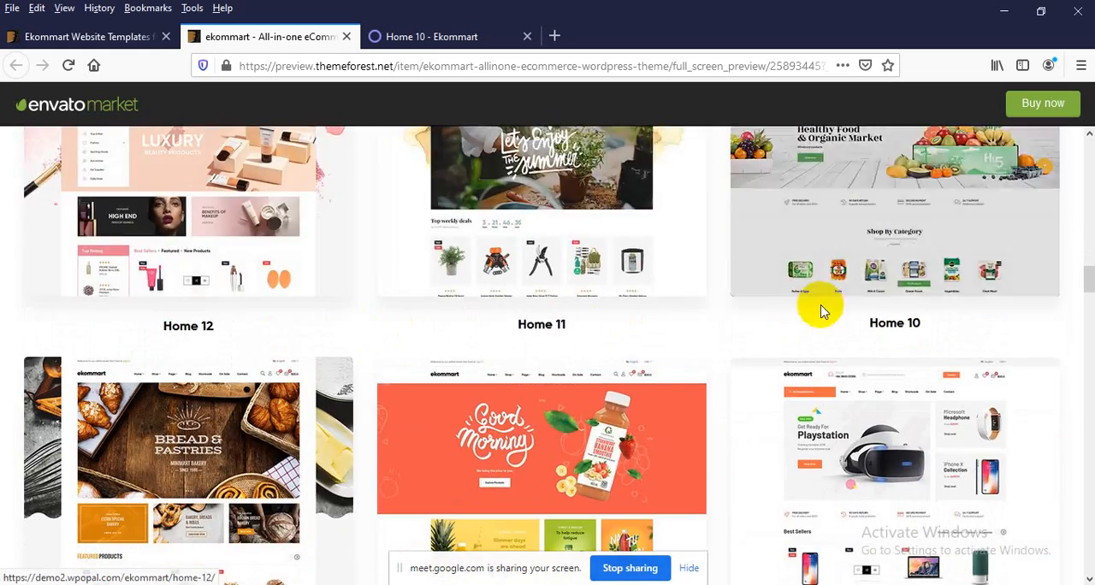
scroll(917, 247, down, 3)
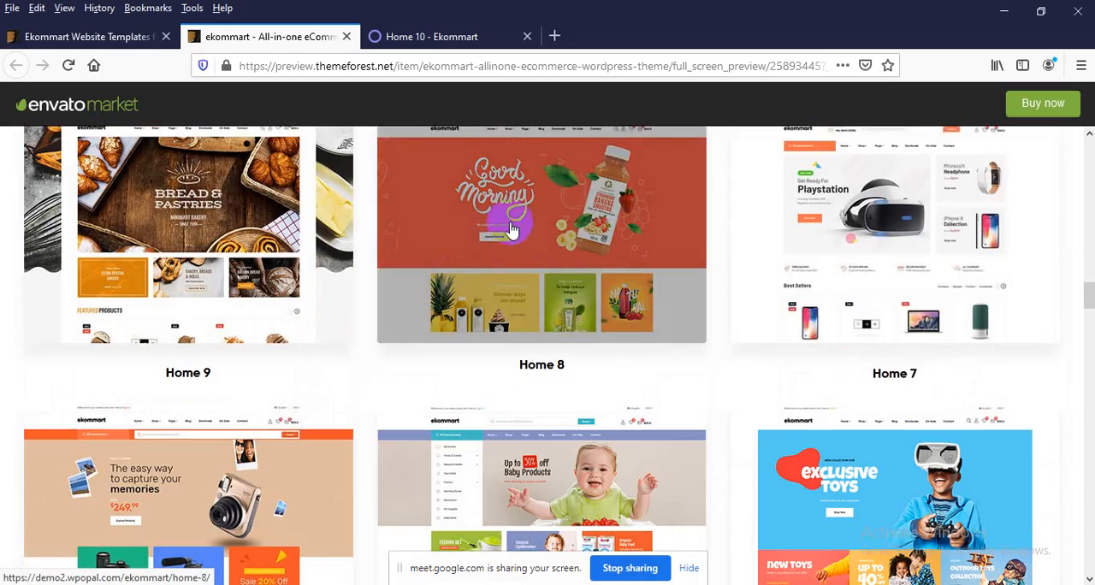
Revisit the layouts from Home 10 to Home 15 and go back to the start of the ekommart preview page
scroll(1084, 362, up, 4)
scroll(901, 274, up, 1)
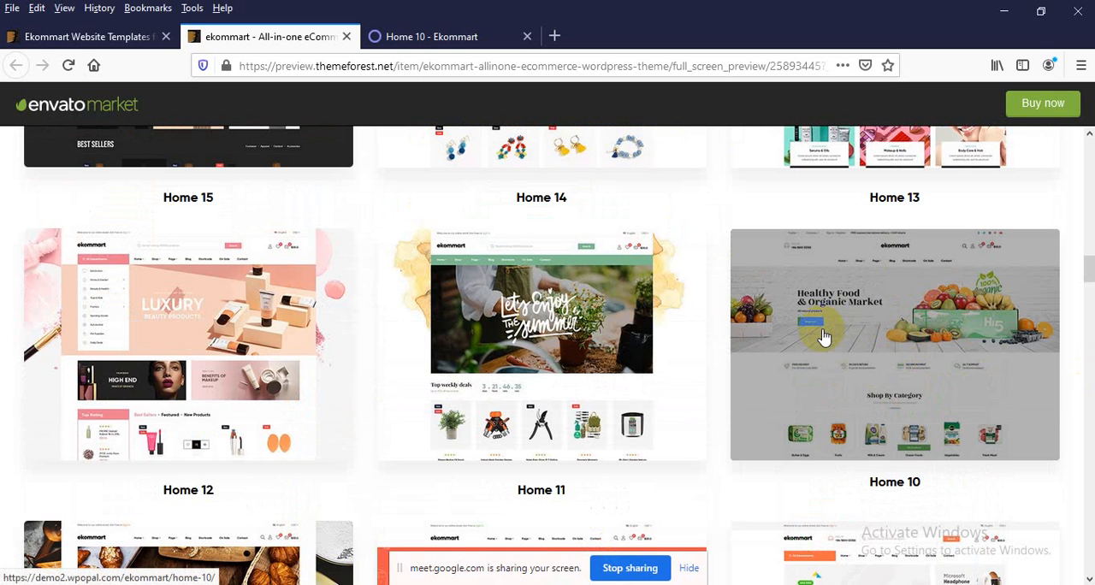
scroll(889, 346, up, 3)
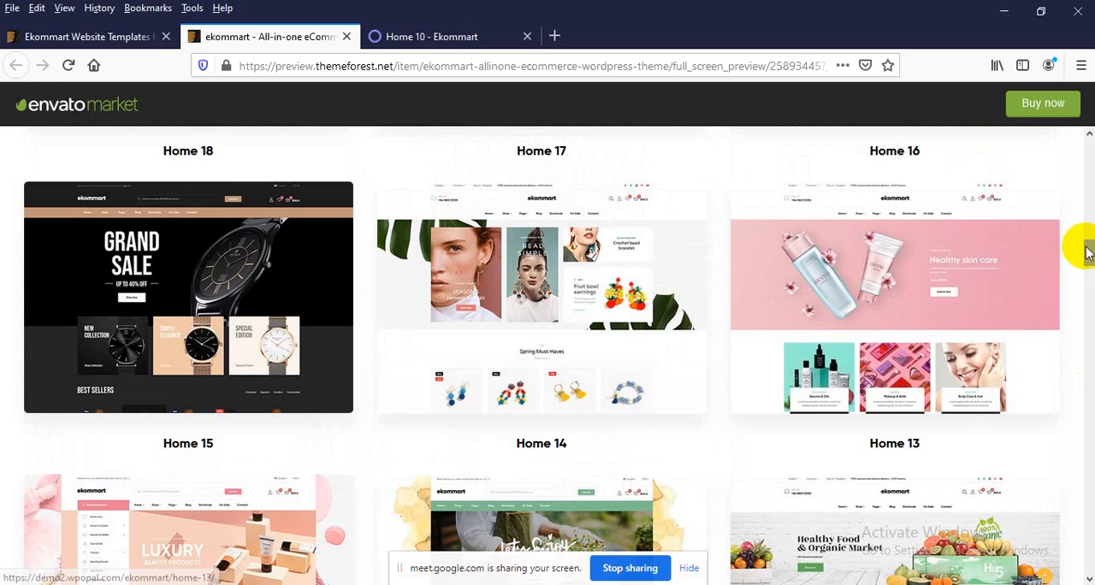
drag(1087, 253, 1085, 137)
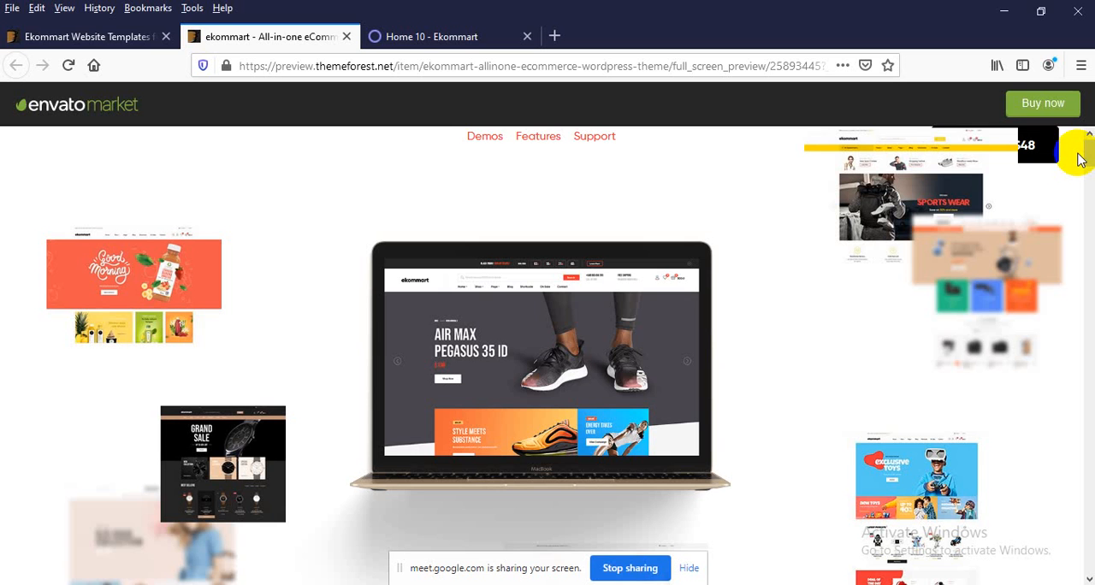
Switch to WhatsApp Web in Chrome, open the contact's chat holding the themeforest ekommart ZIP and download that file
click(1002, 9)
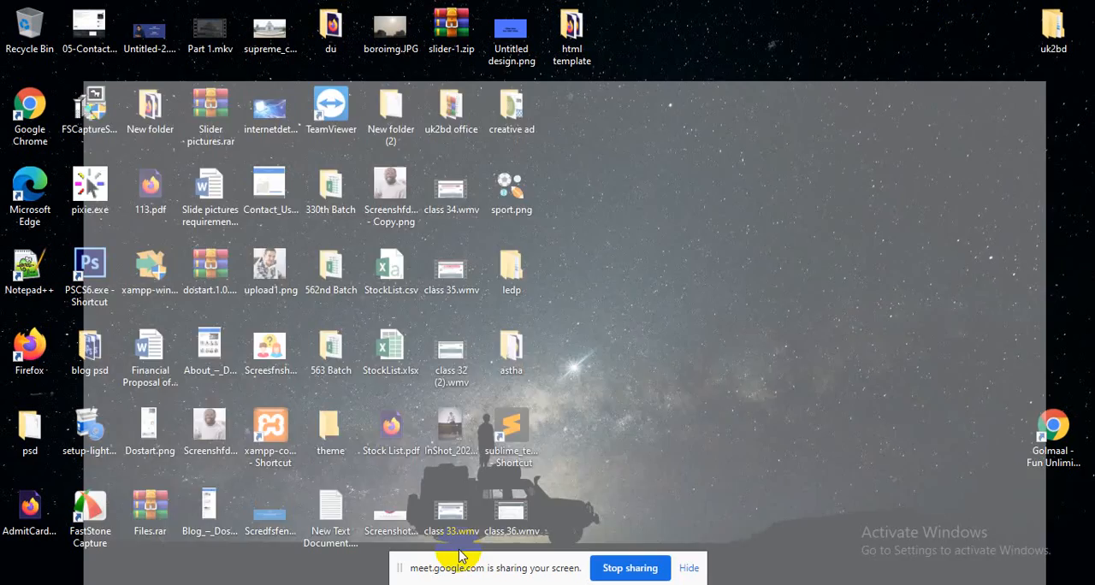
click(465, 555)
click(79, 7)
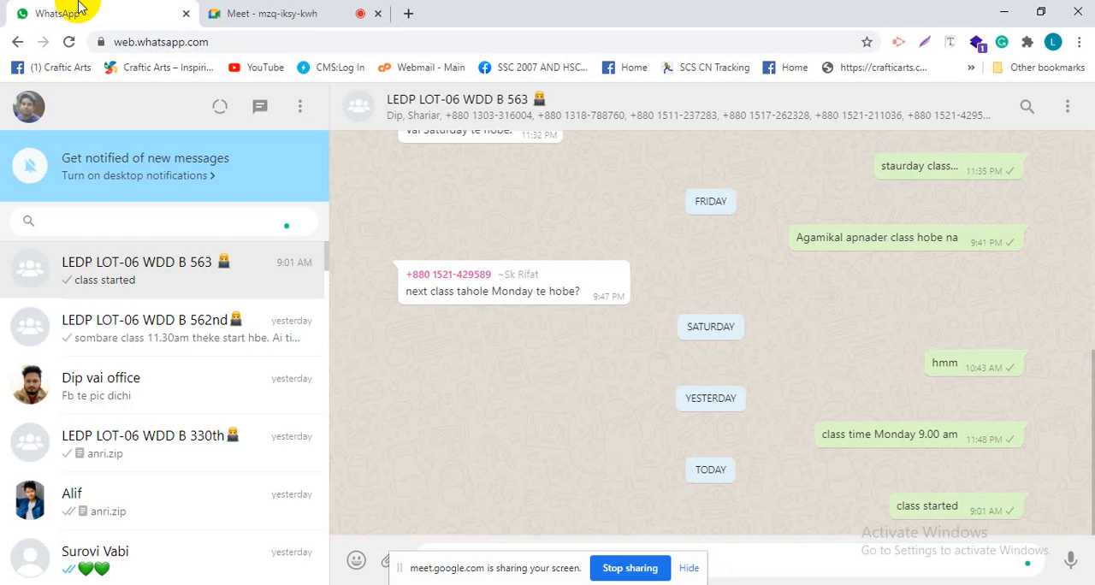
scroll(158, 393, down, 1)
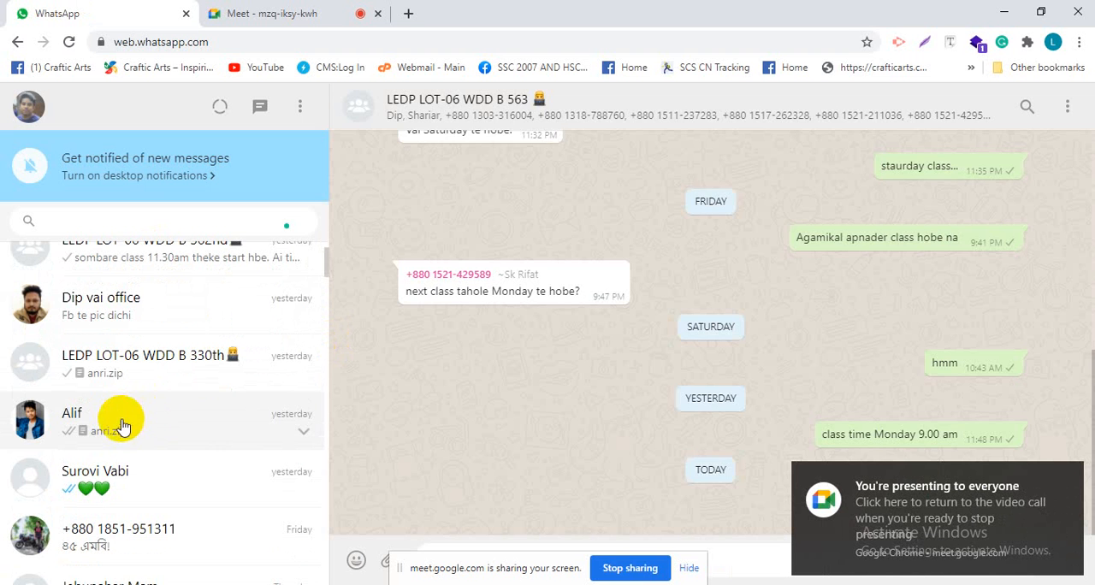
click(124, 424)
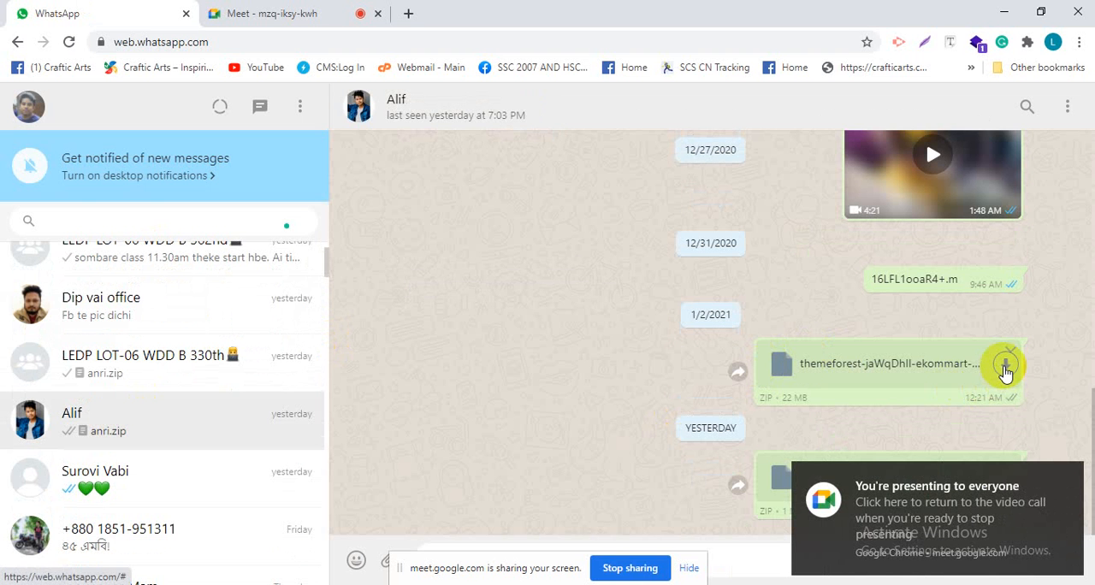
click(1005, 364)
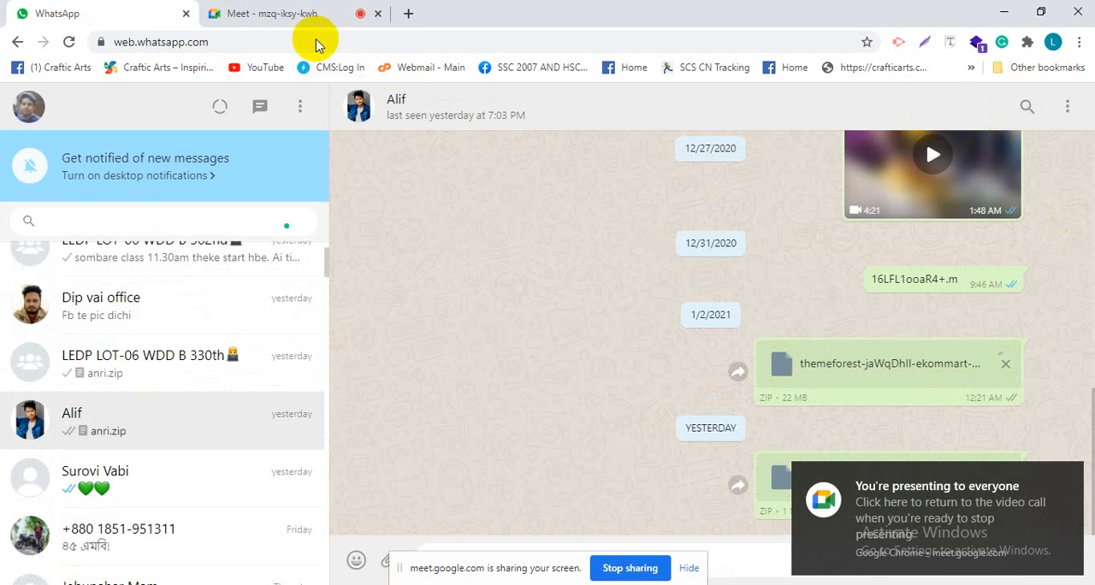
Look back through the earlier messages in the chat, above the ekommart ZIP
scroll(531, 256, up, 2)
scroll(530, 257, up, 1)
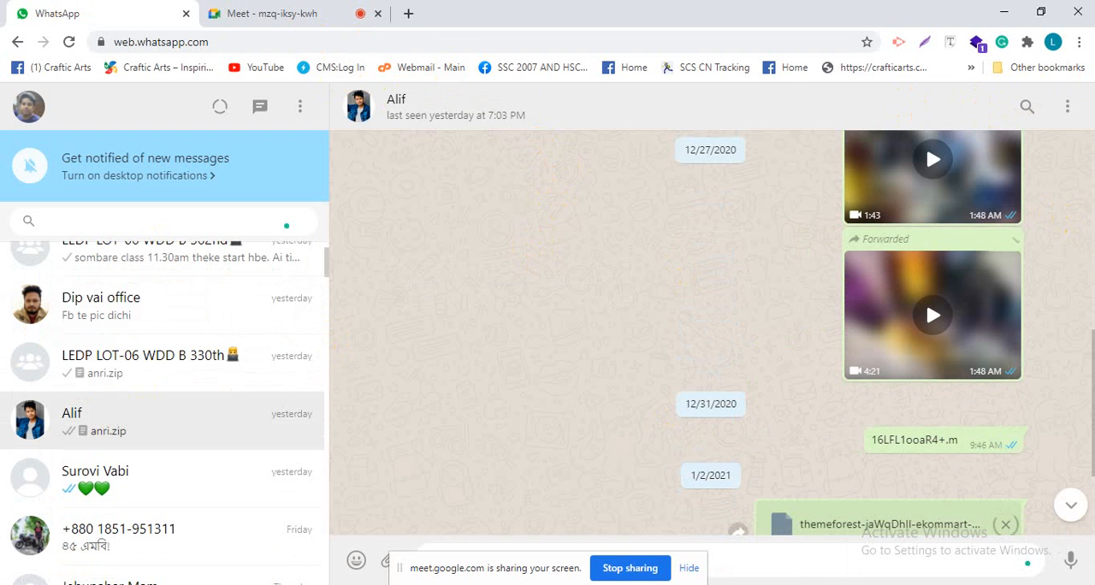
drag(1092, 361, 1094, 368)
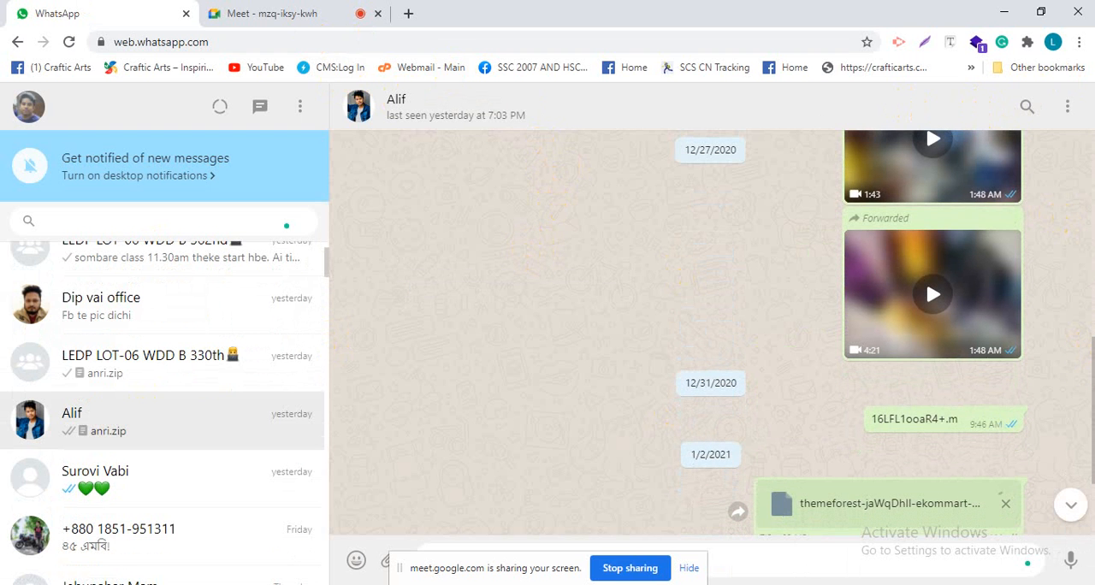
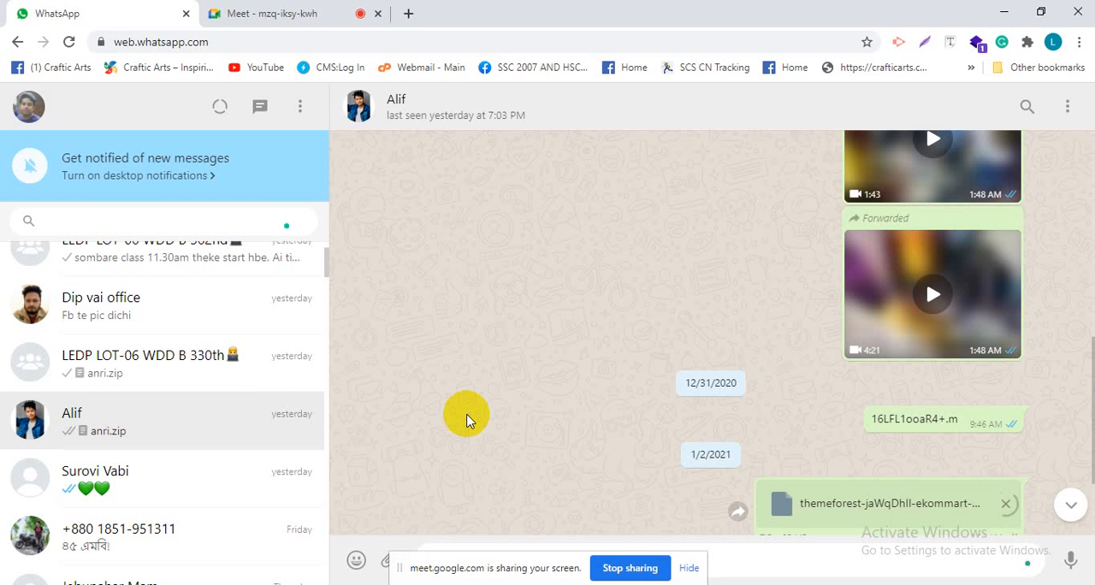
Save the ekommart all-in-one eCommerce WordPress theme ZIP from the chat to the Desktop under its suggested file name
scroll(183, 386, up, 1)
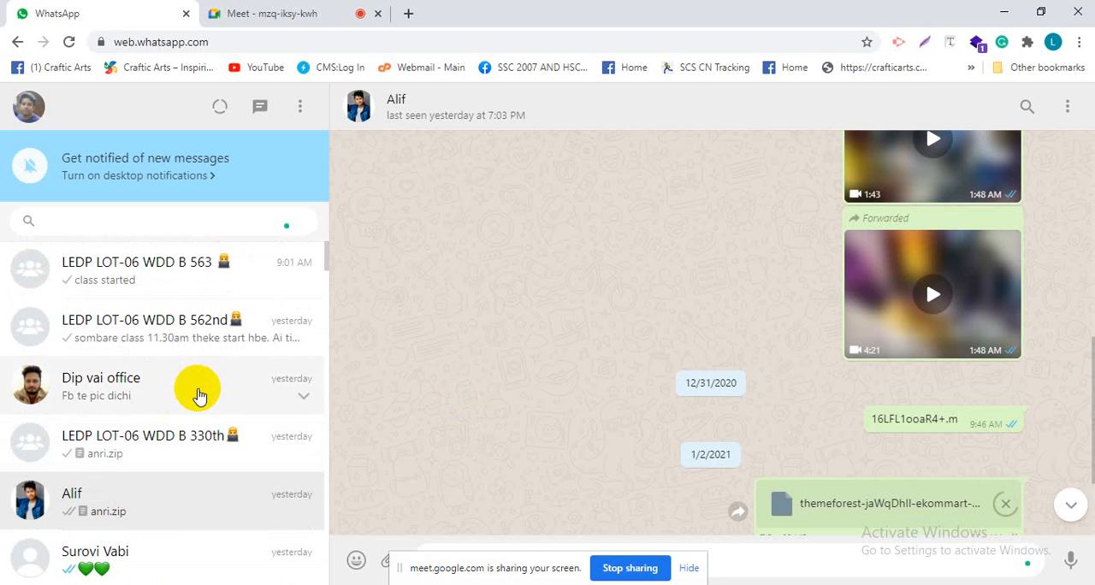
scroll(589, 387, up, 1)
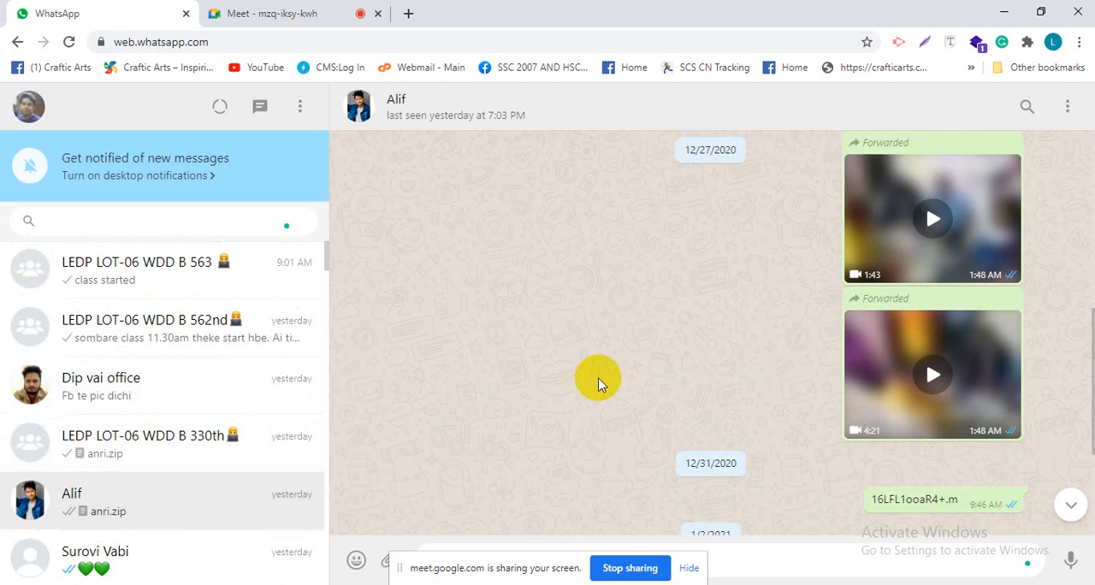
scroll(599, 382, down, 1)
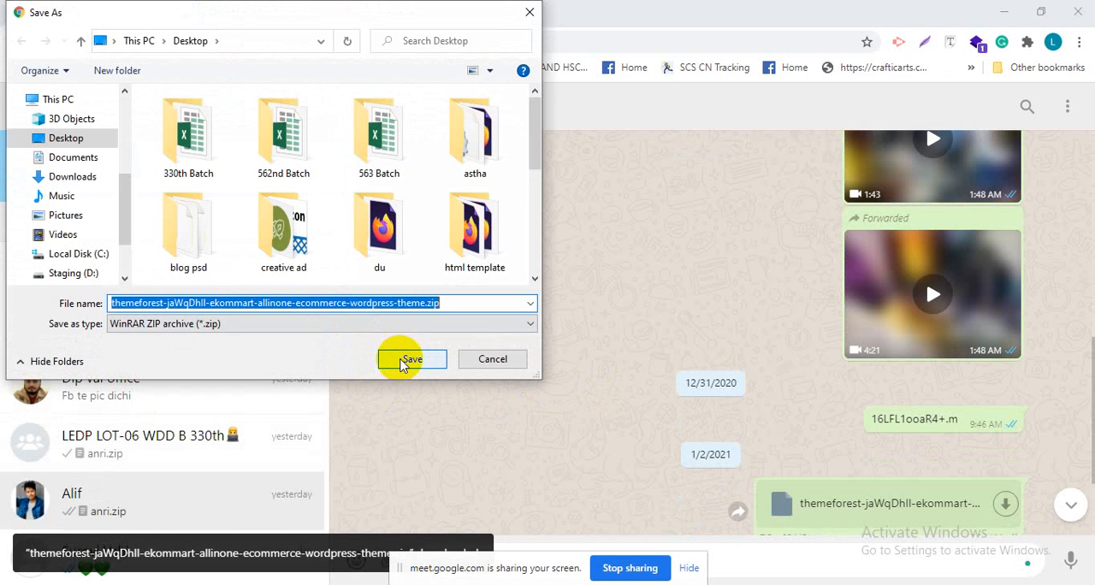
click(404, 362)
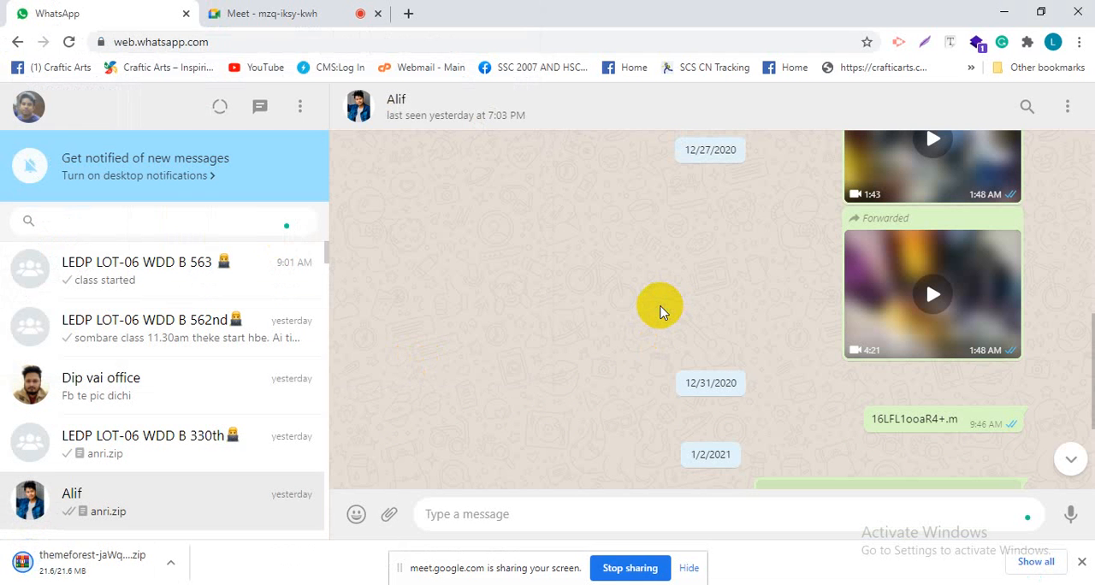
Open Chrome's downloads list and show the downloaded ekommart ZIP in its folder
key(ctrl+j)
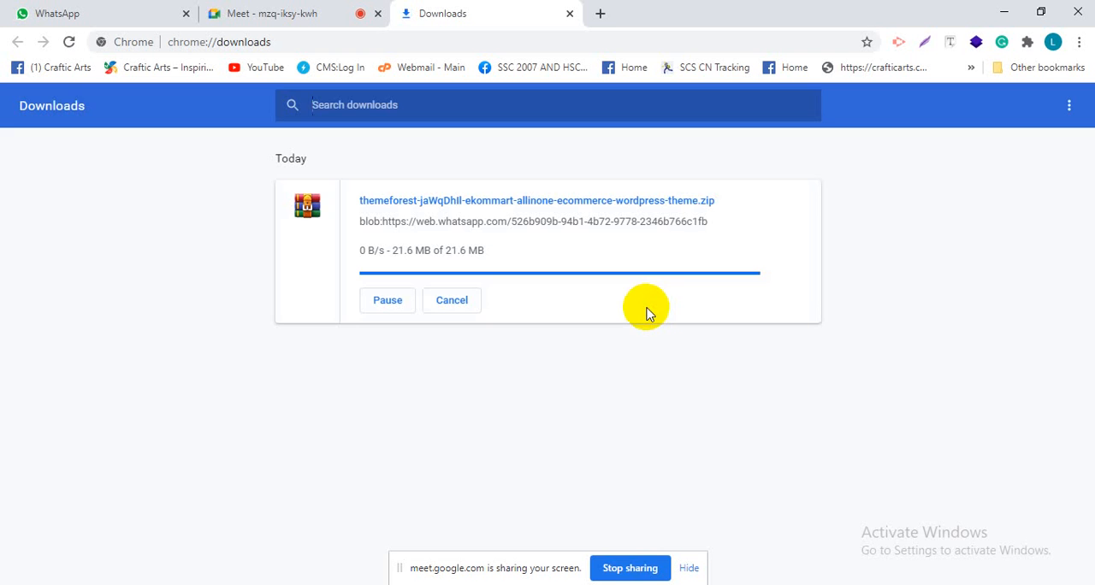
click(601, 14)
click(490, 7)
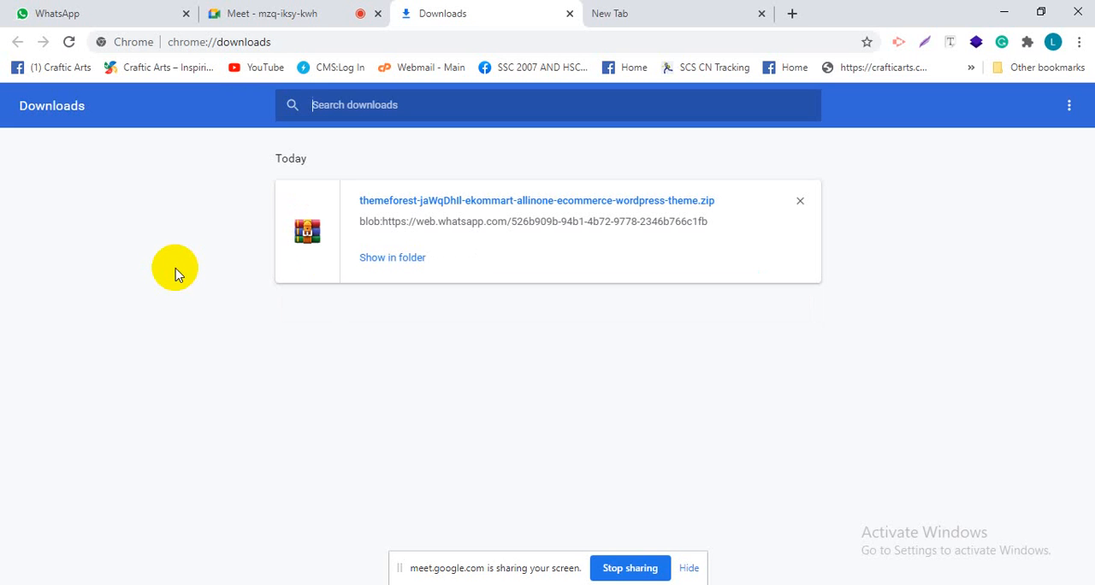
click(394, 262)
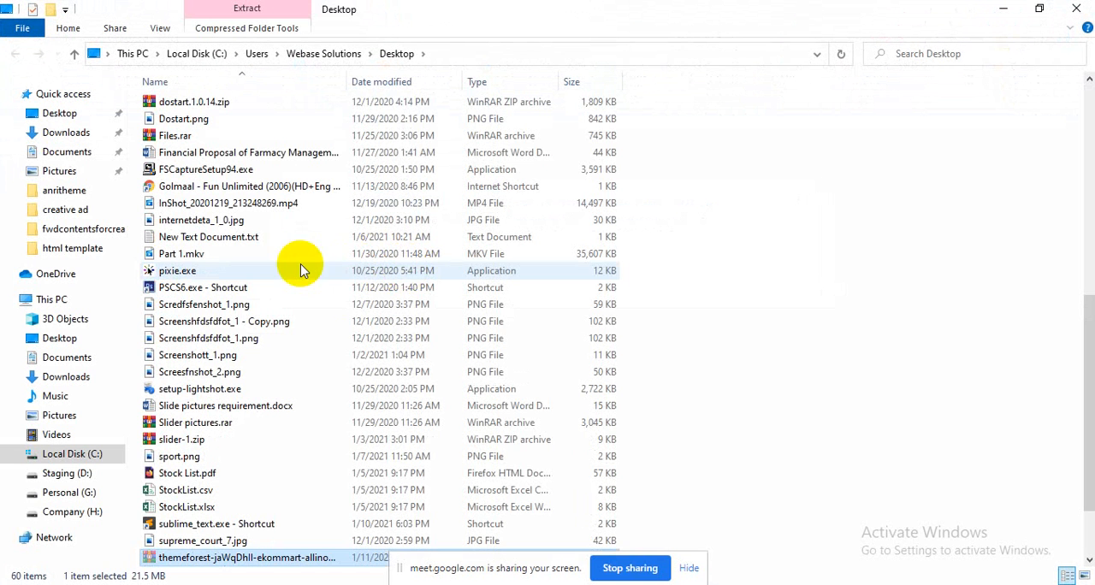
click(1077, 8)
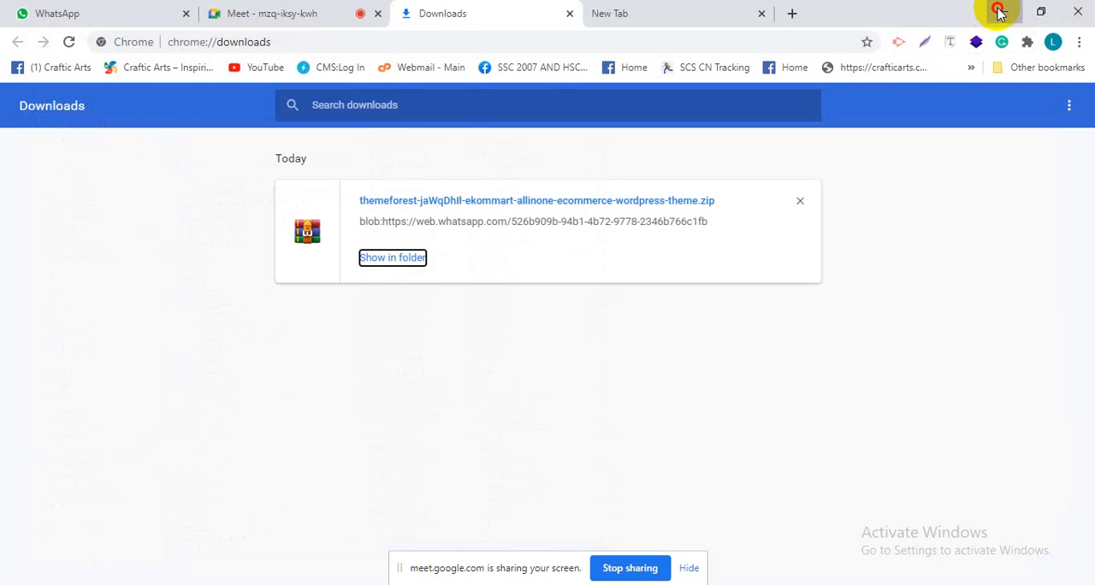
Move the ekommart ZIP from the desktop into the empty theme folder
click(1003, 12)
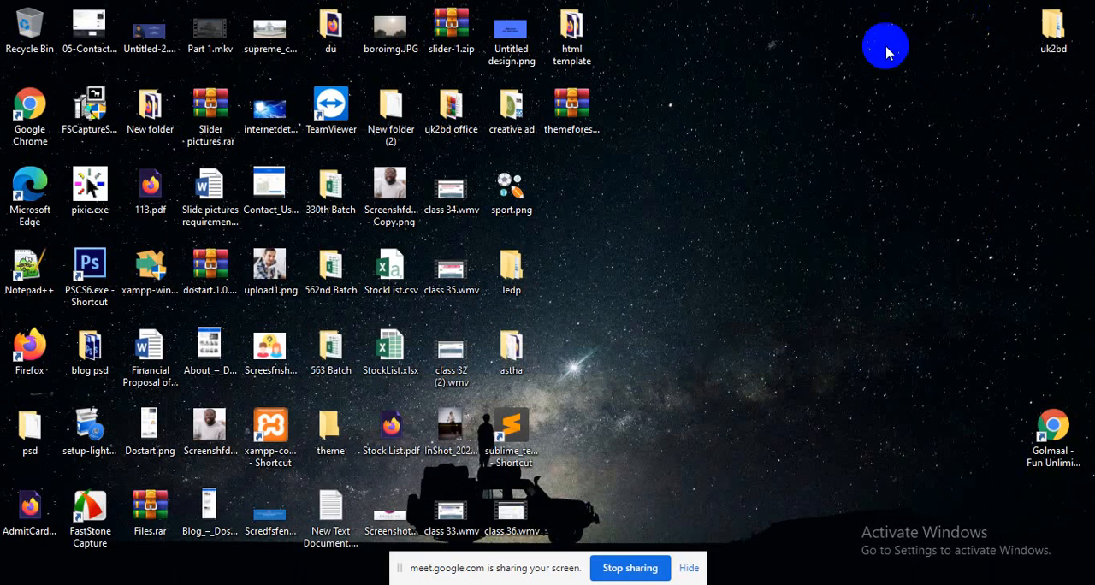
double_click(342, 438)
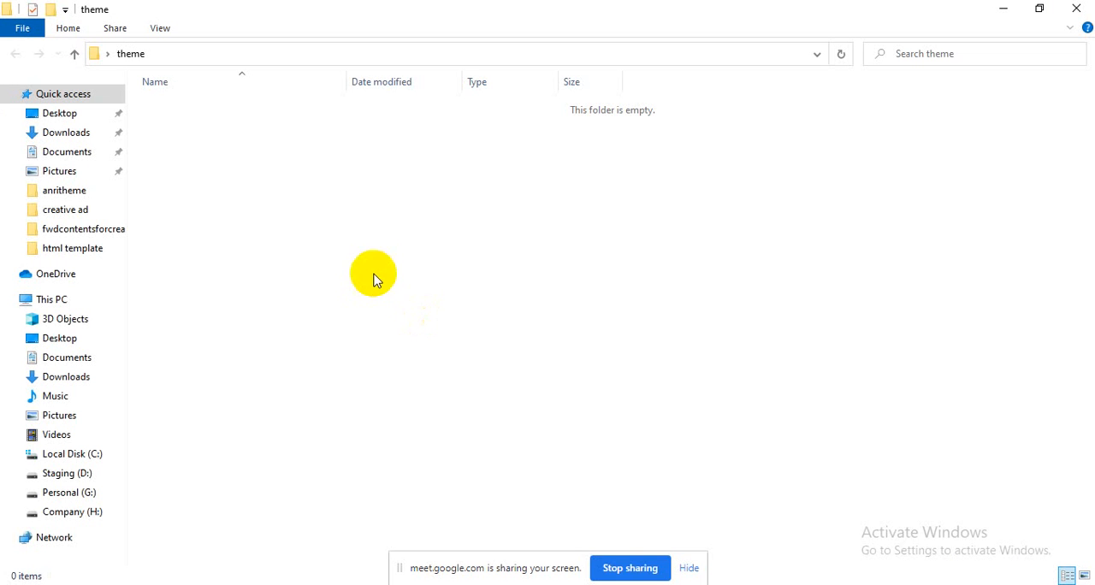
right_click(395, 224)
click(433, 335)
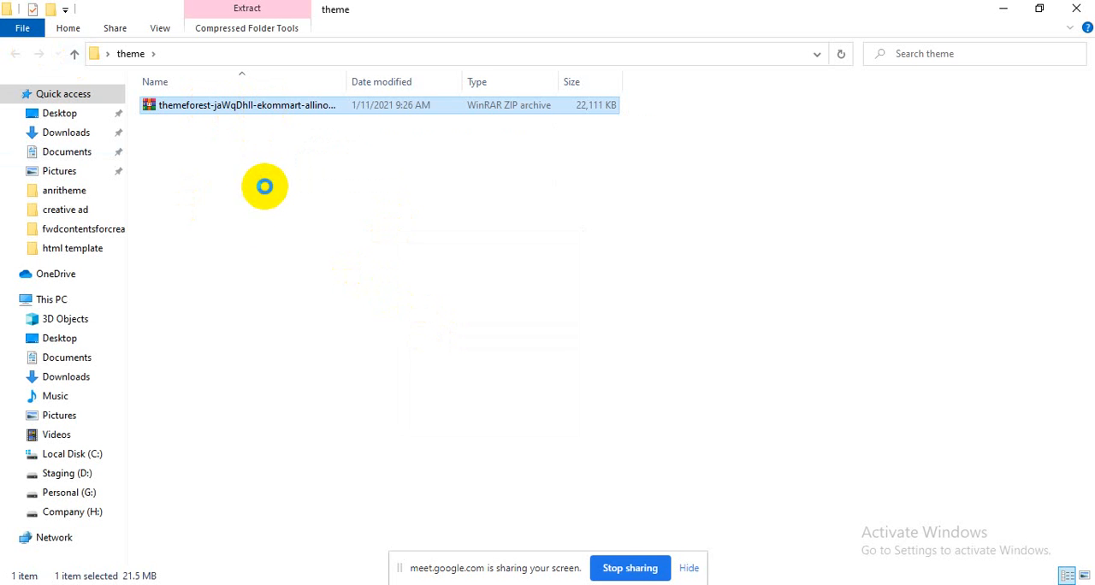
Extract the ekommart ZIP inside the theme folder and open the resulting ekommart-full folder
right_click(265, 184)
click(295, 189)
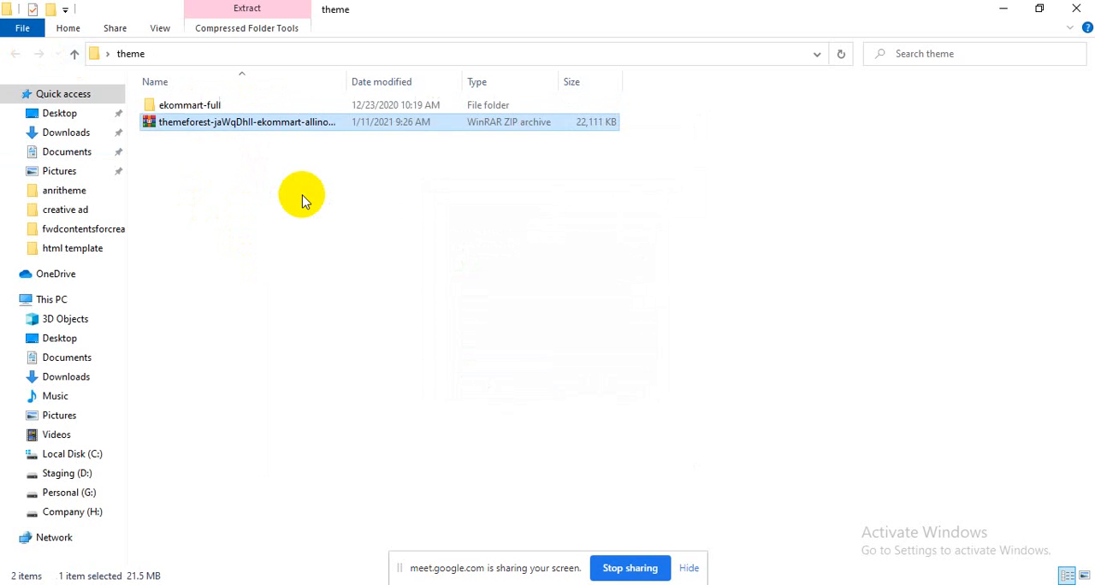
double_click(204, 111)
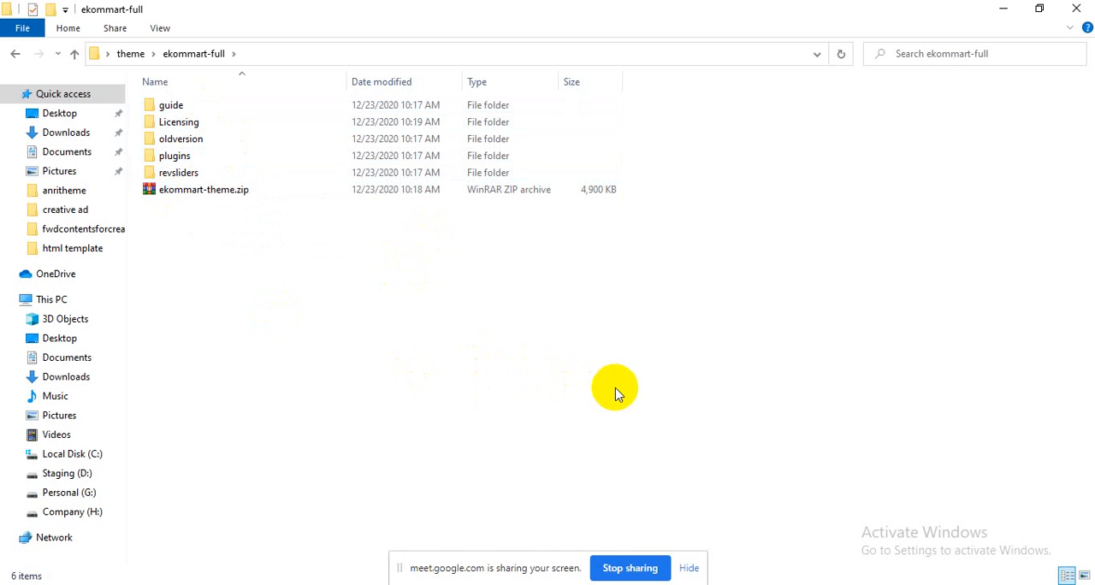
Open the theme documentation in Firefox from index.html in the guide folder
click(210, 110)
double_click(210, 110)
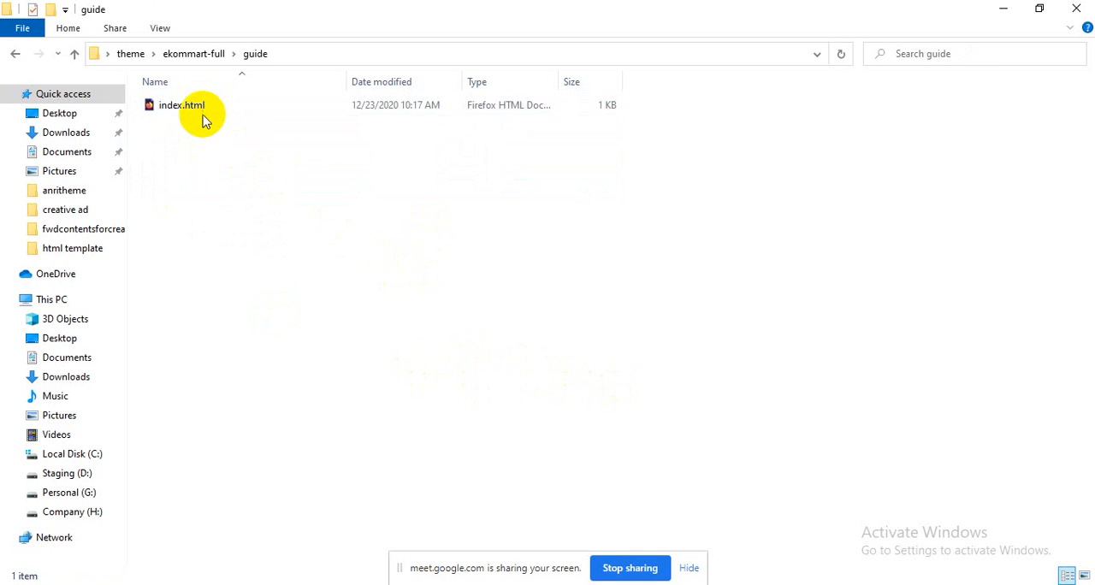
click(203, 109)
double_click(203, 106)
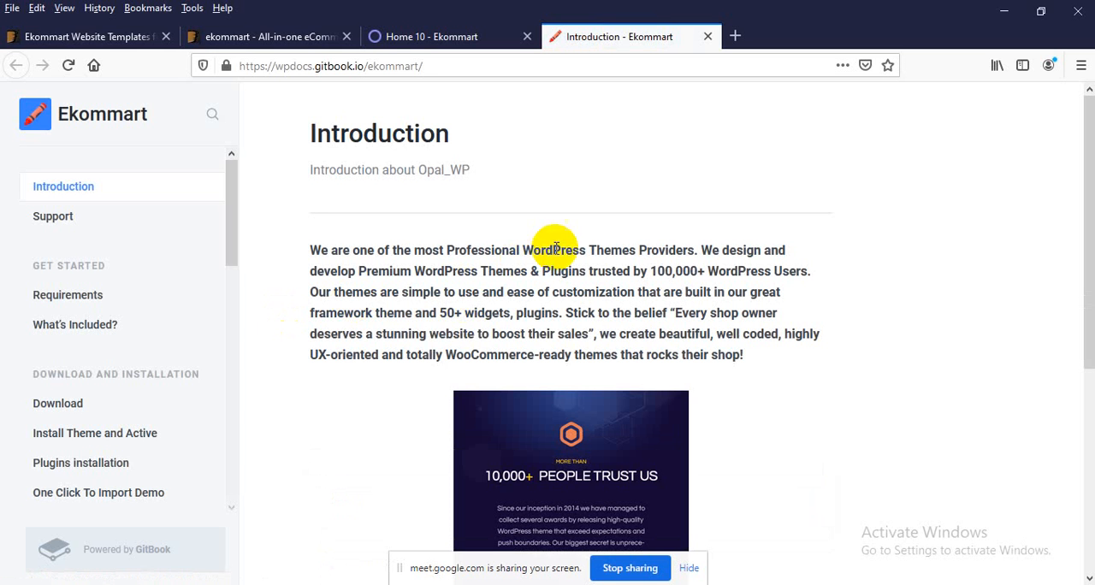
Read the Introduction and Support pages of the Ekommart documentation
drag(519, 292, 525, 334)
scroll(511, 289, down, 3)
scroll(512, 289, down, 3)
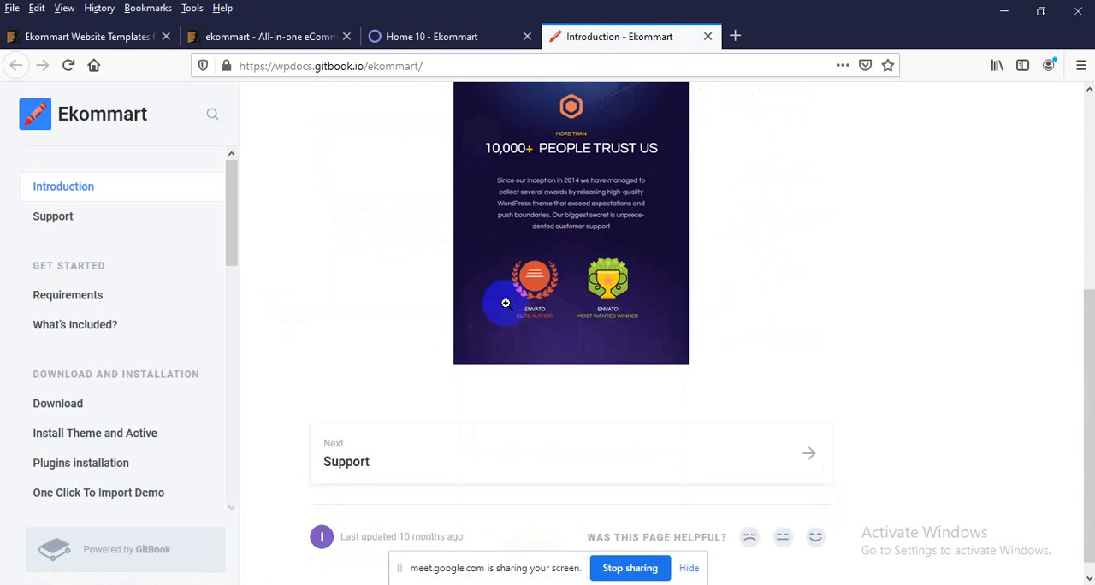
click(62, 226)
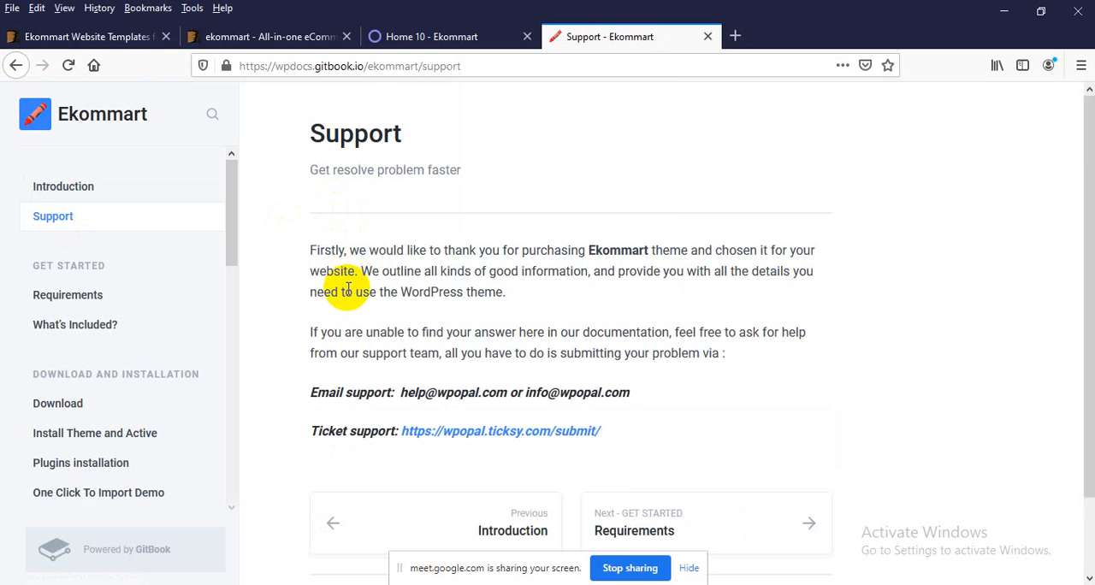
scroll(349, 283, down, 1)
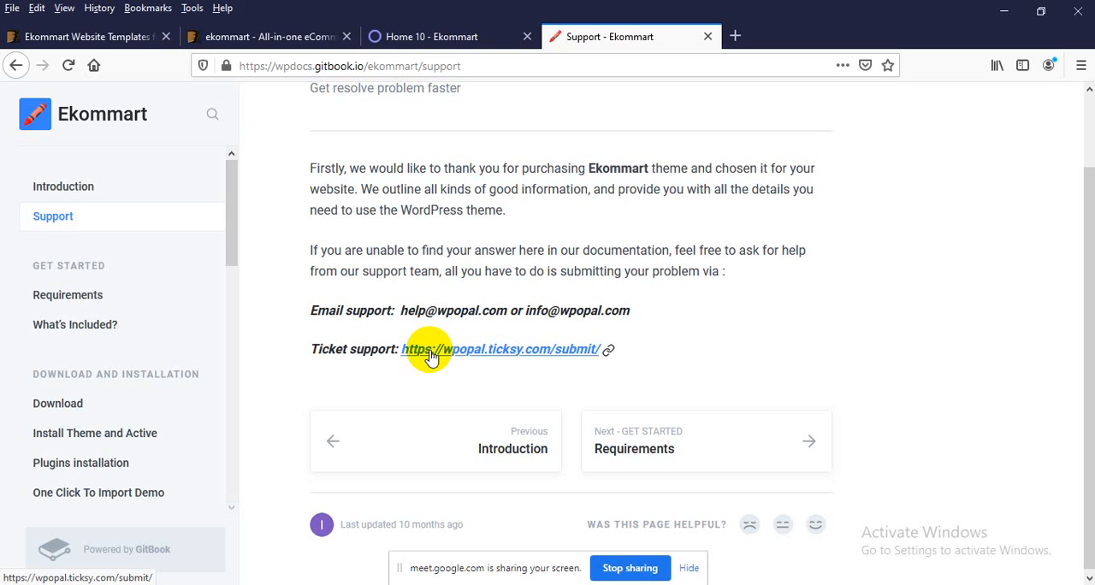
Open the documentation's Requirements page and examine the WordPress and PHP versions required for the Opal theme
click(49, 300)
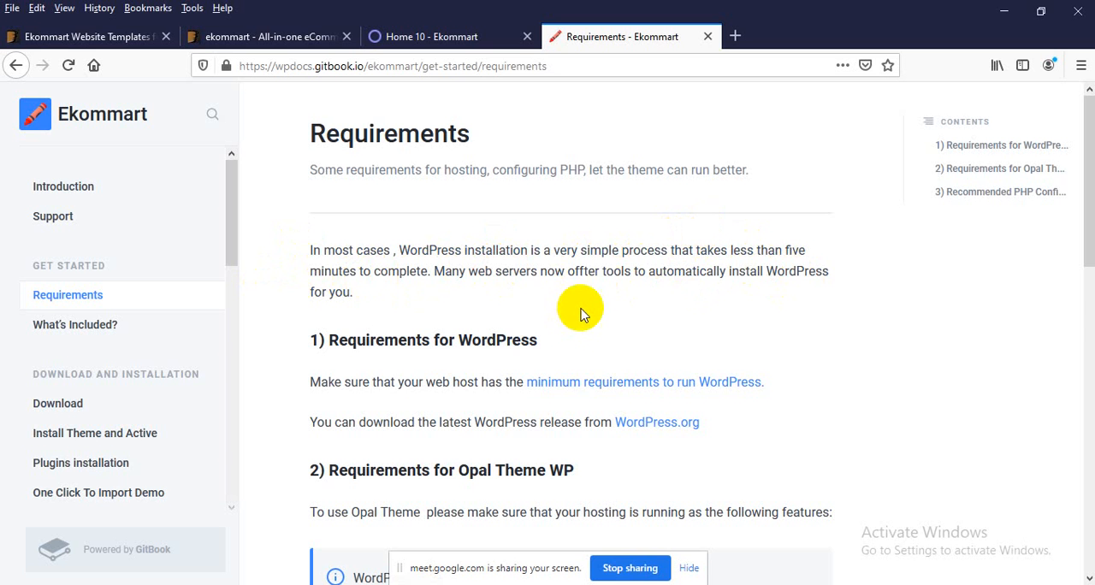
scroll(518, 293, down, 2)
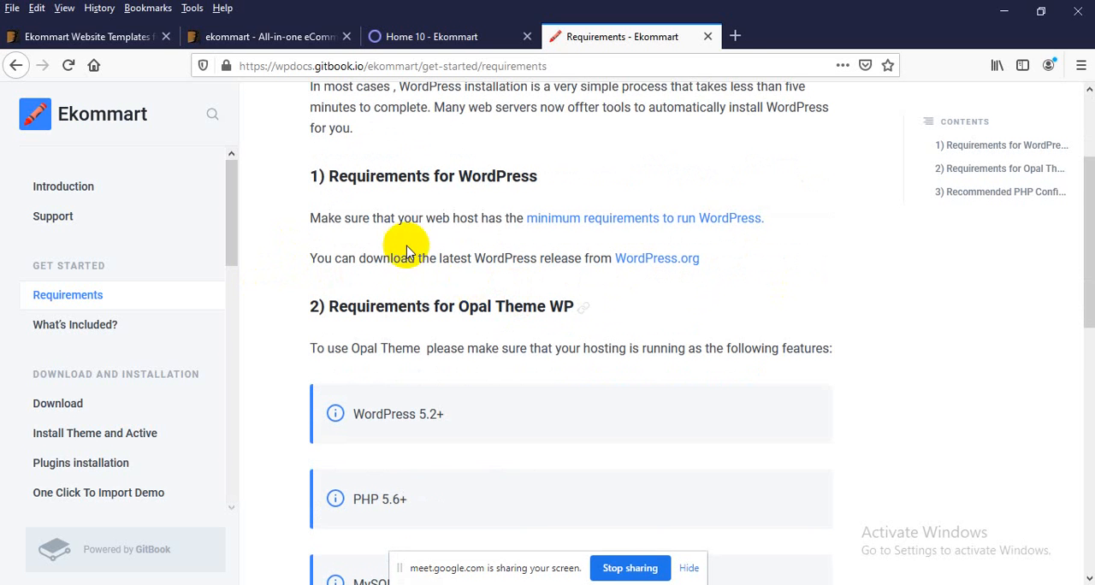
scroll(477, 201, down, 1)
drag(356, 224, 525, 215)
drag(445, 334, 396, 336)
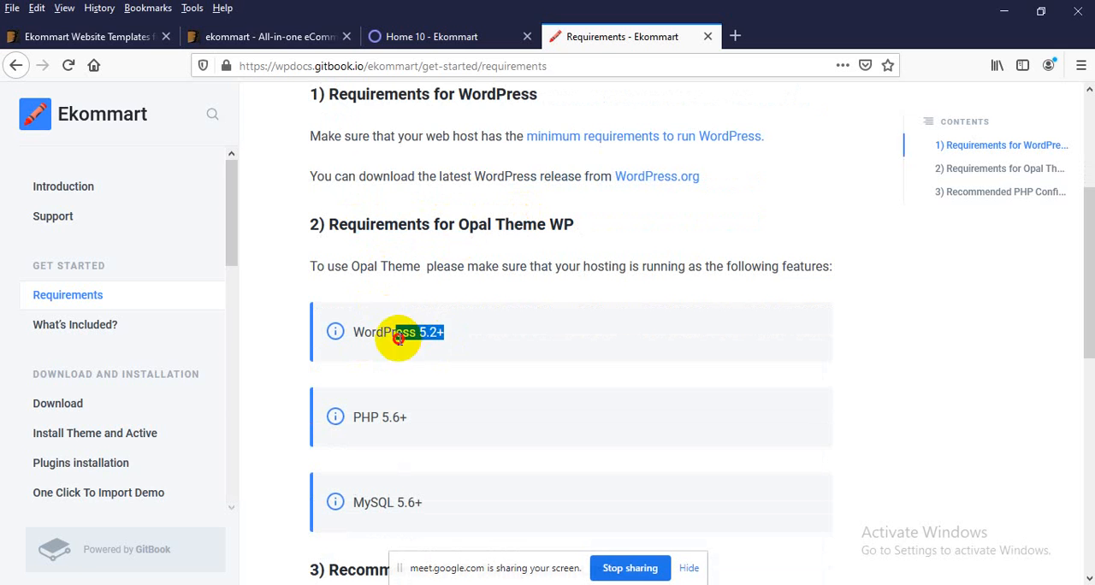
click(467, 344)
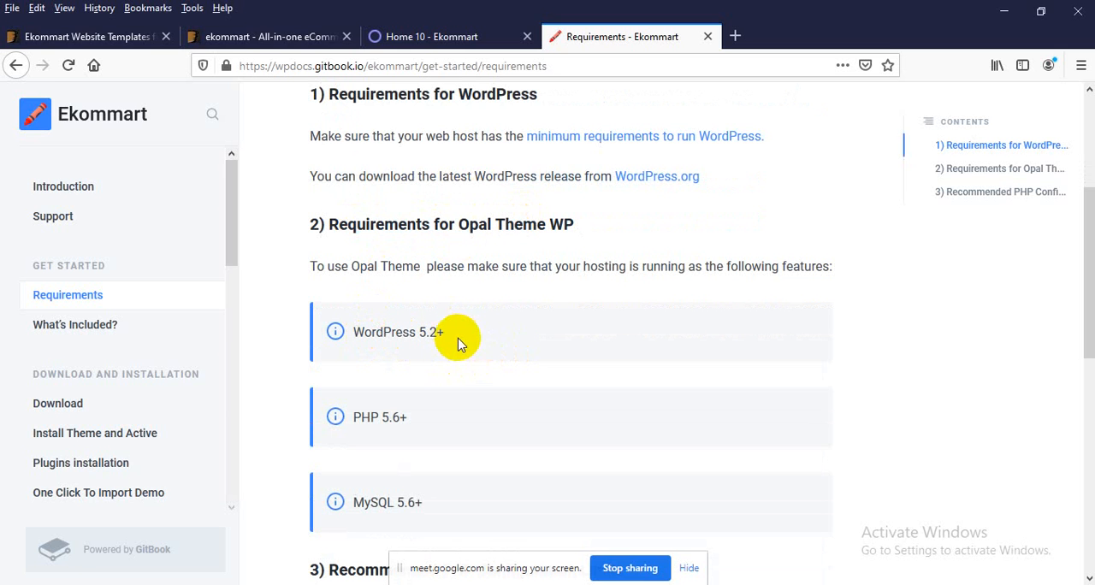
drag(417, 333, 459, 331)
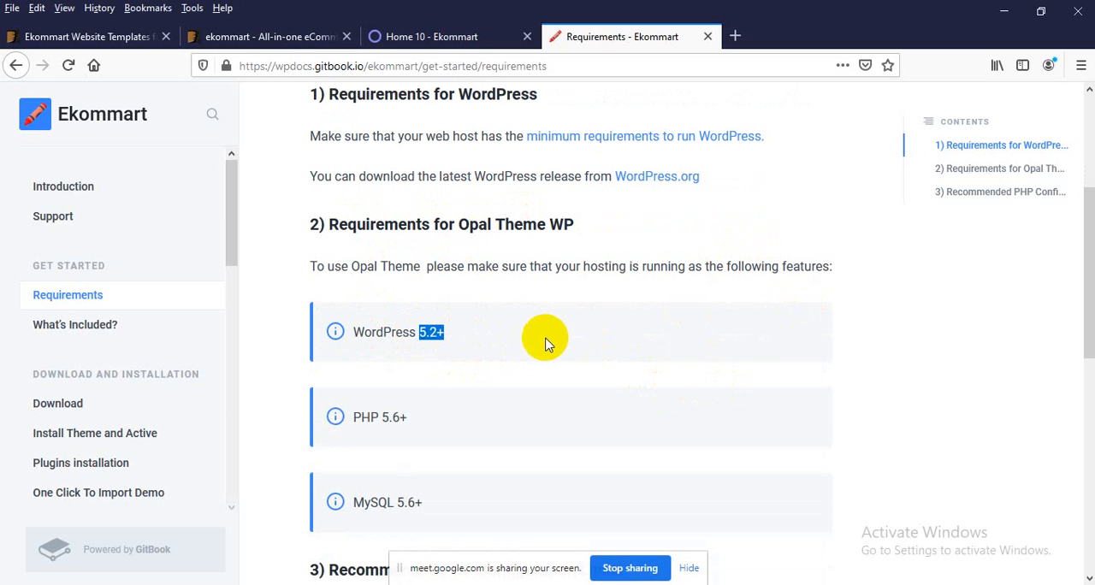
click(463, 340)
drag(447, 335, 376, 340)
scroll(383, 342, down, 1)
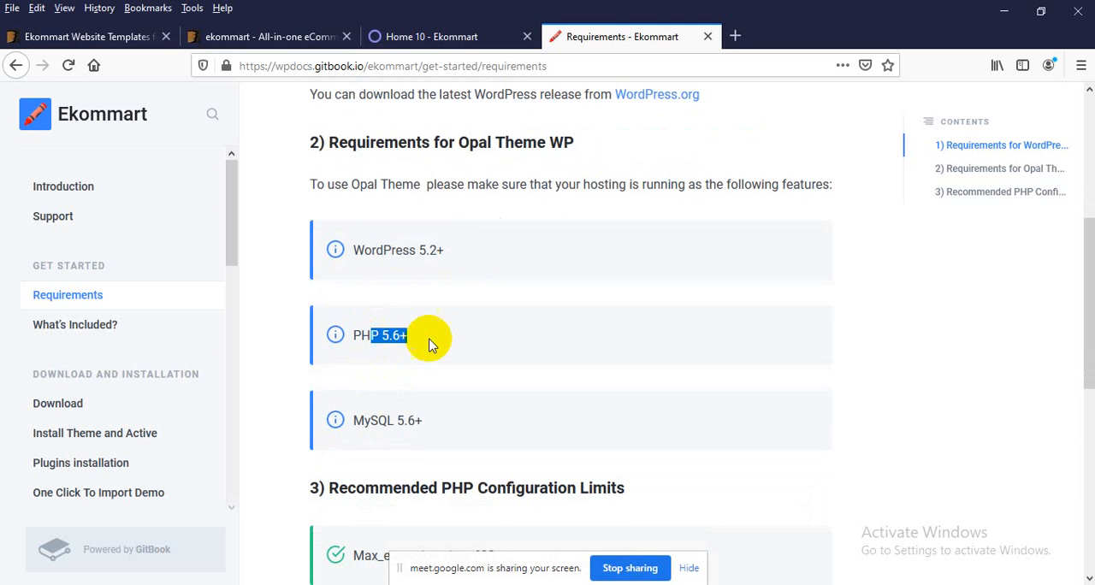
click(430, 343)
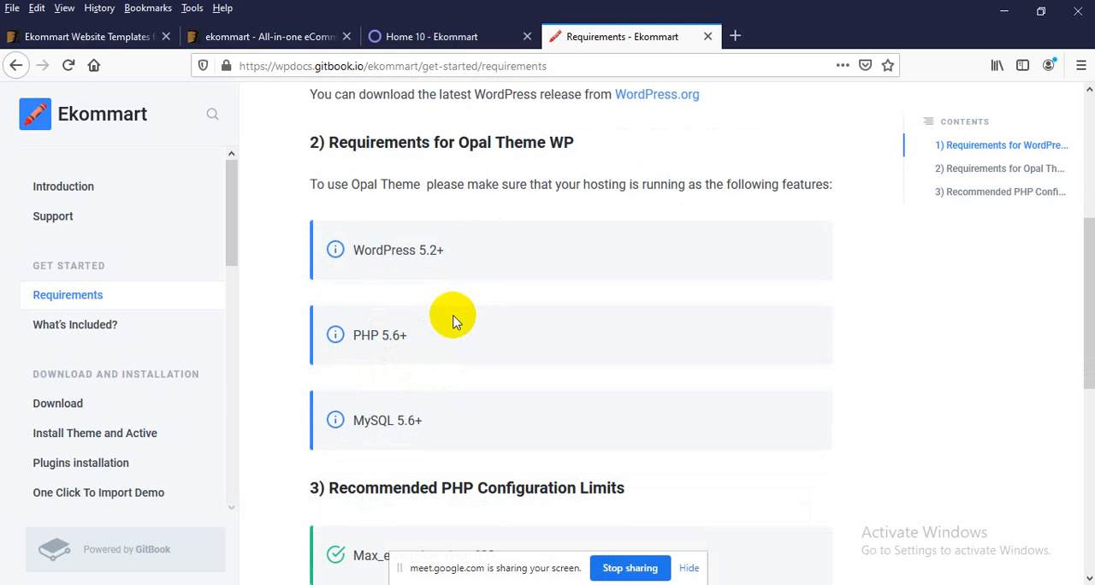
Review the MySQL requirement and the Recommended PHP Configuration Limits, comparing them with the WordPress and PHP versions
scroll(480, 361, down, 1)
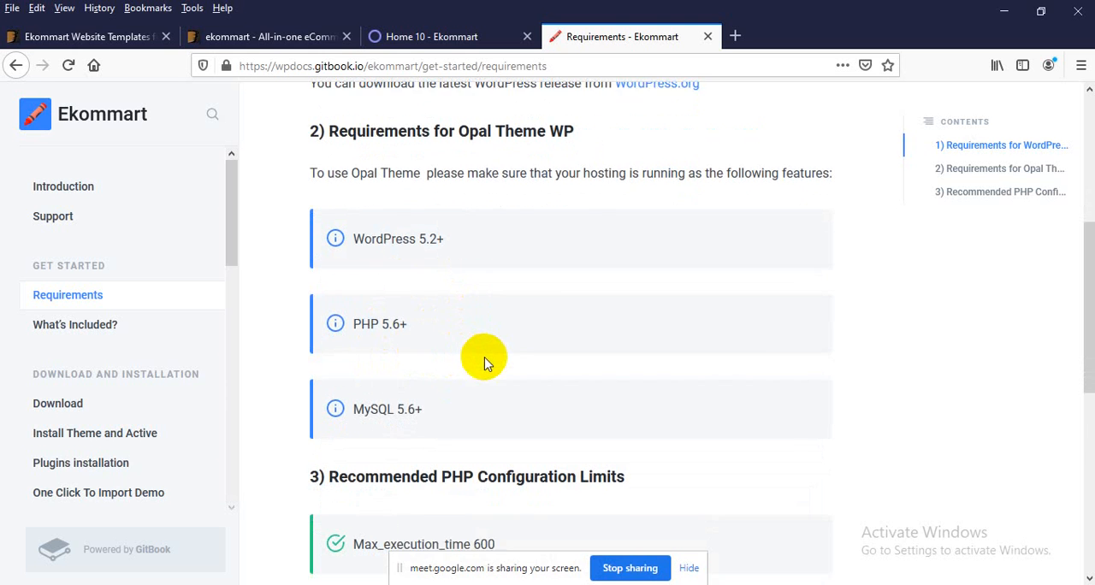
scroll(484, 364, down, 3)
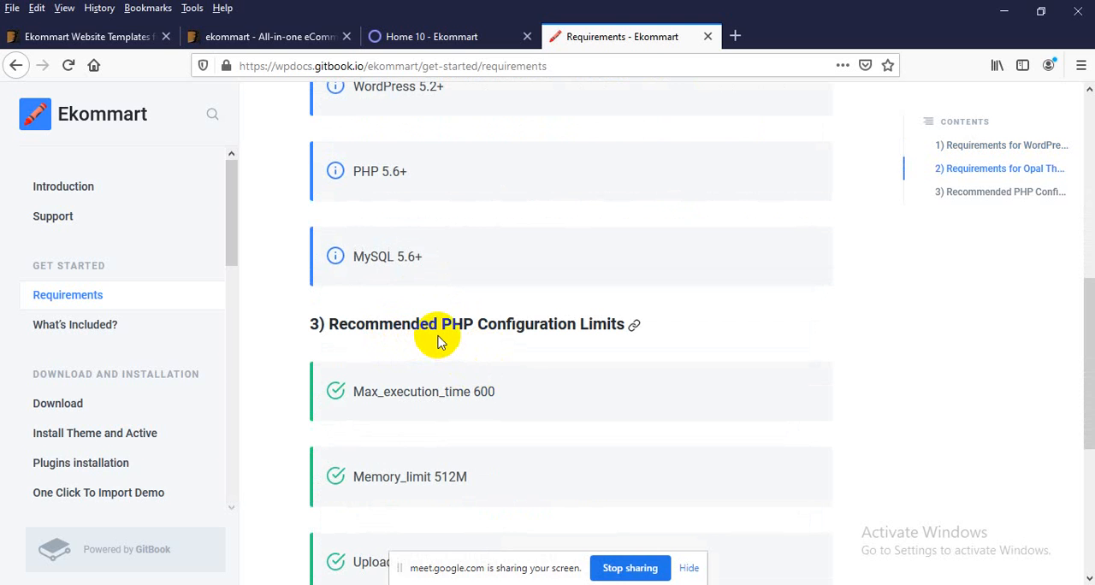
scroll(440, 336, down, 3)
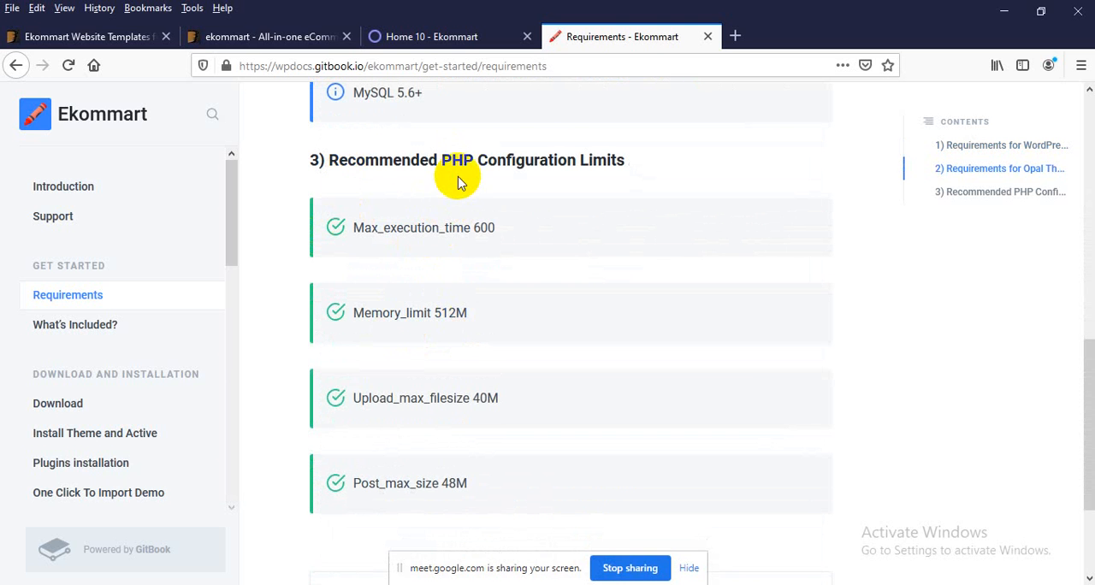
scroll(455, 218, up, 3)
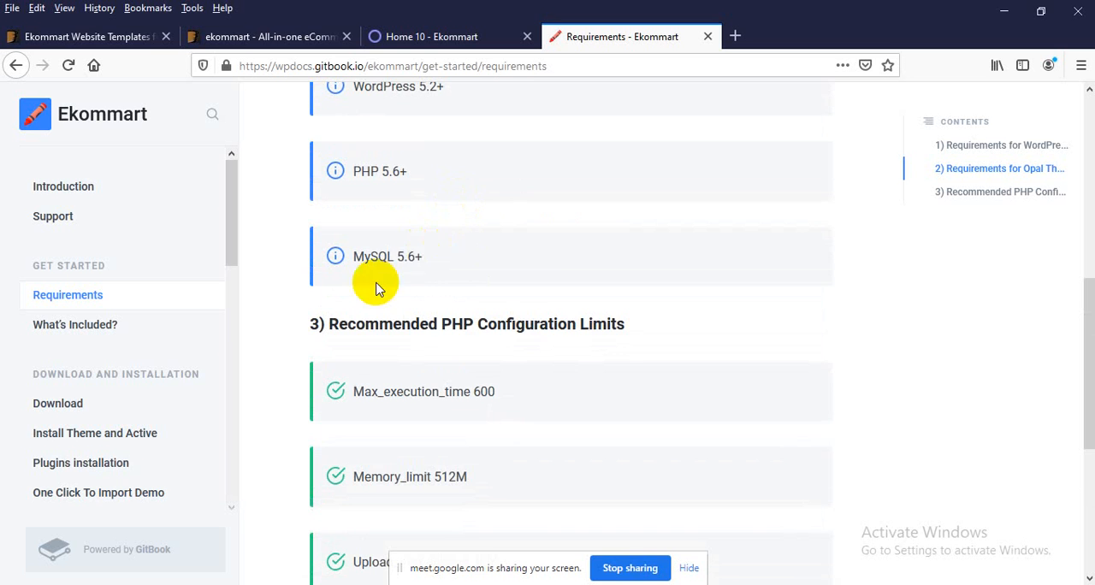
drag(409, 255, 350, 116)
scroll(342, 115, up, 2)
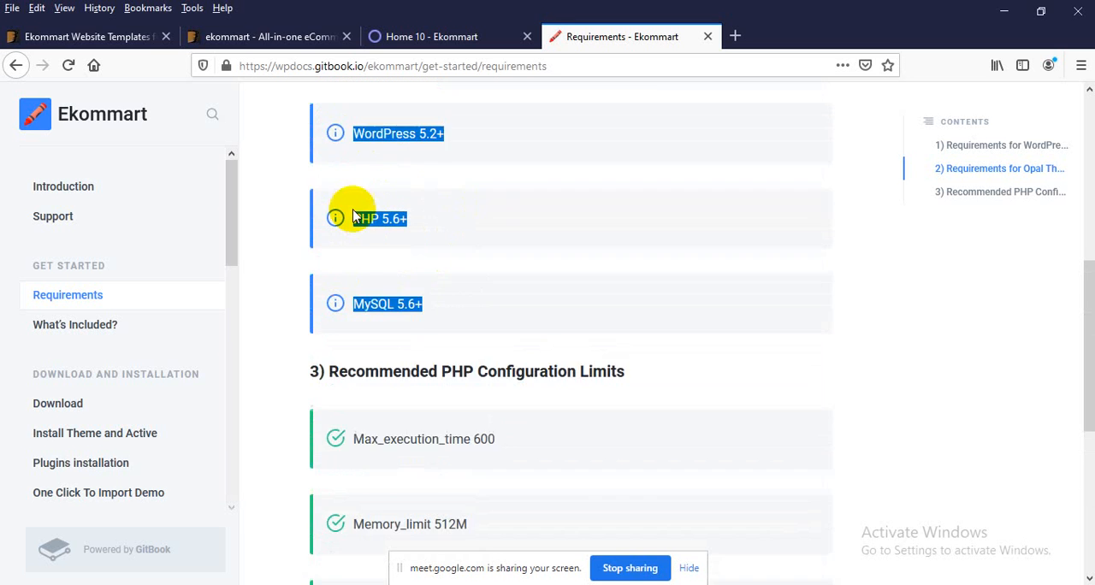
scroll(399, 166, down, 3)
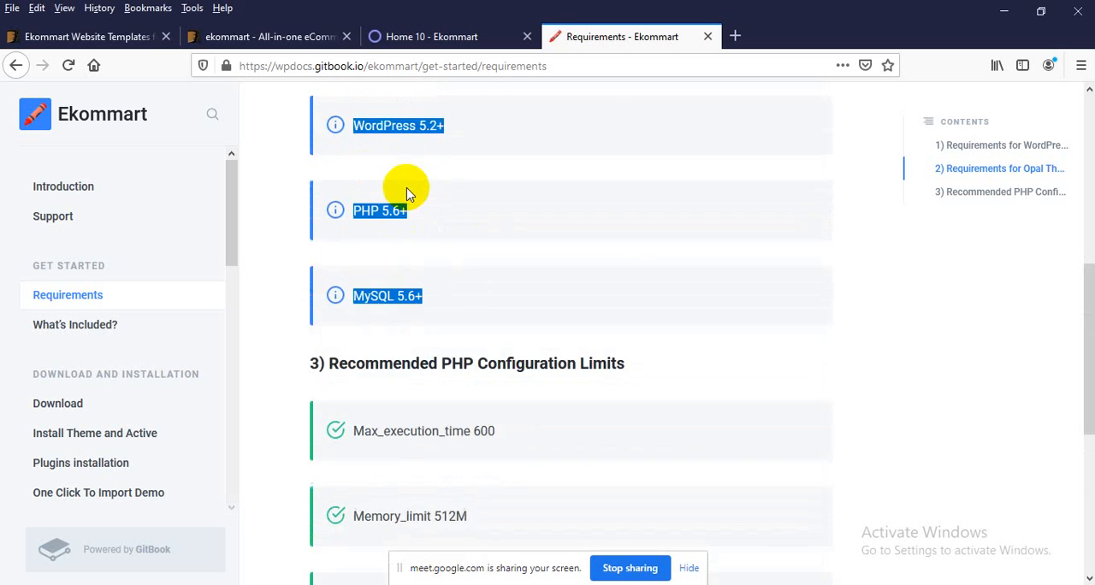
scroll(480, 329, down, 2)
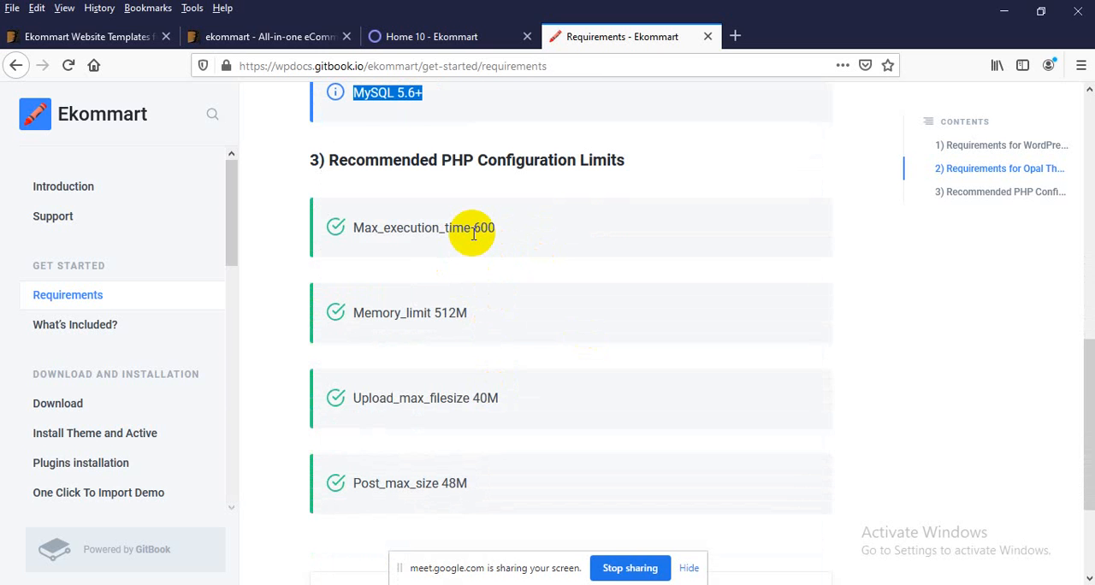
scroll(423, 317, down, 2)
scroll(421, 291, up, 2)
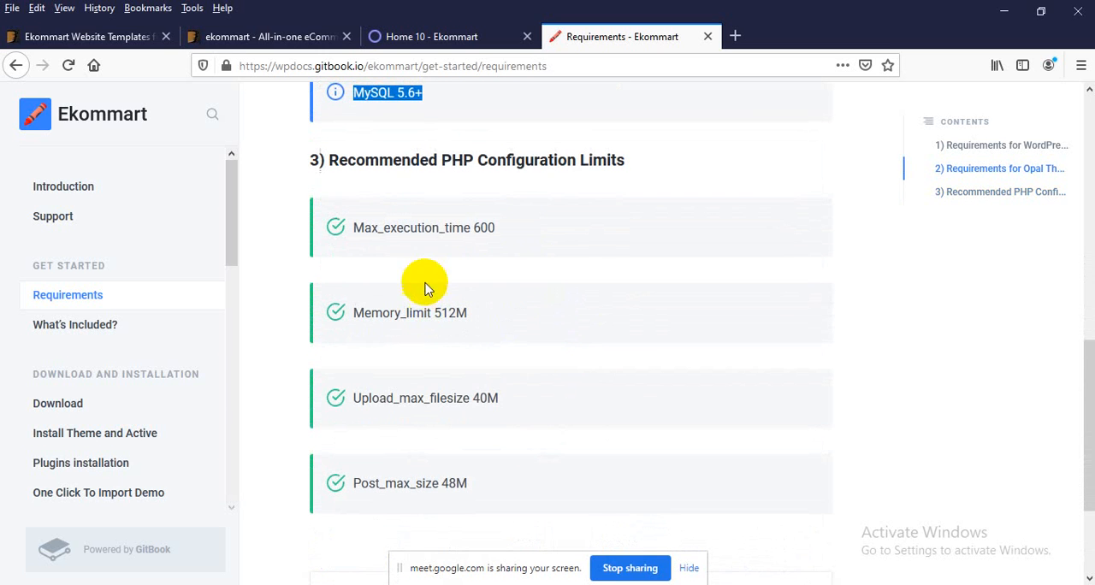
drag(420, 161, 565, 165)
Minimise Firefox and the guide folder window to return to the desktop
click(1004, 10)
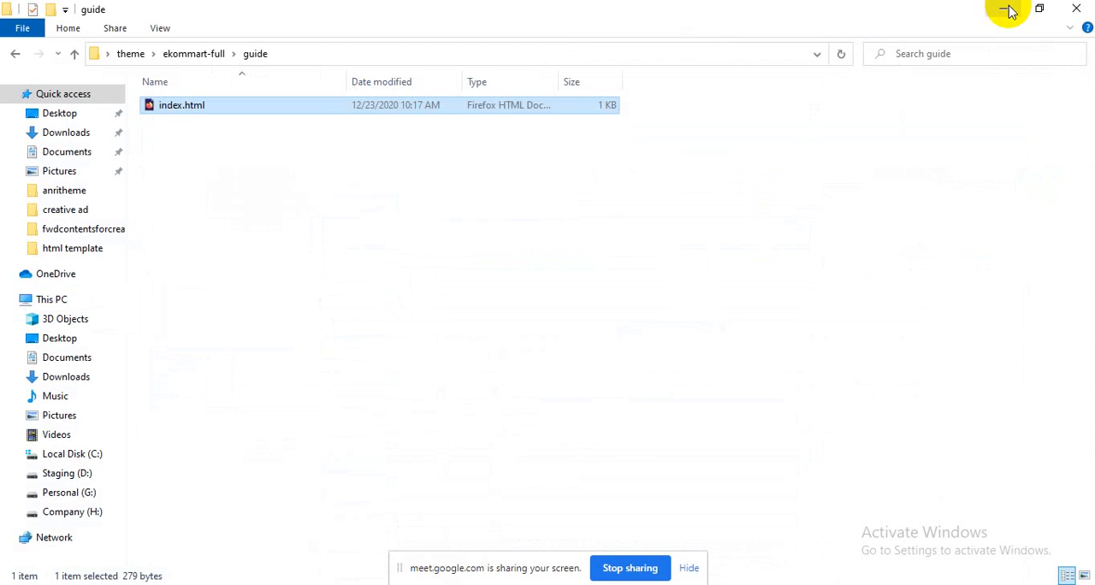
click(1009, 11)
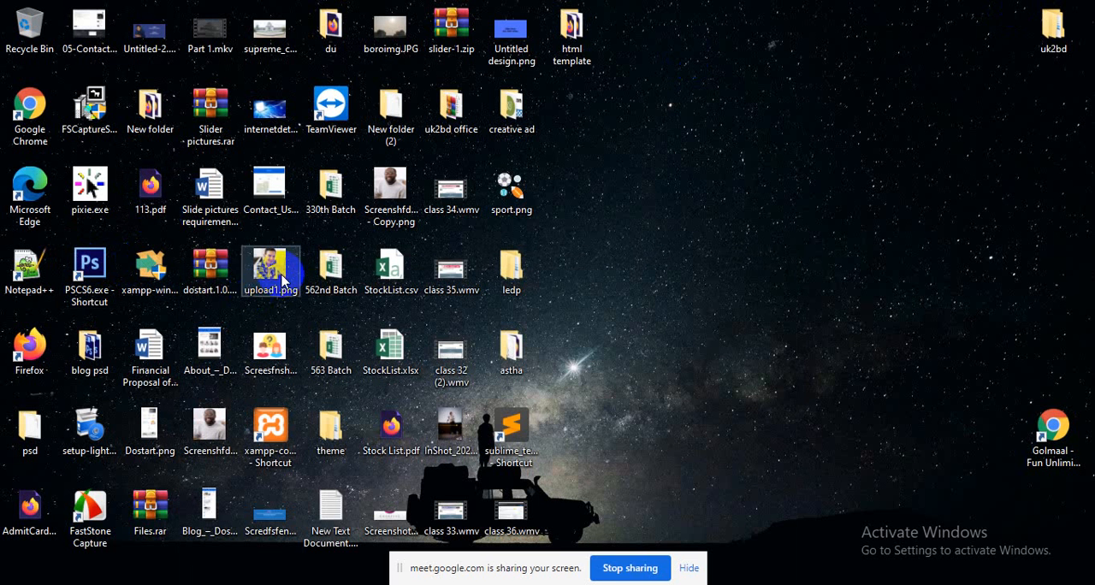
Launch the XAMPP Control Panel, start the Apache and MySQL modules, and close the panel window
click(263, 419)
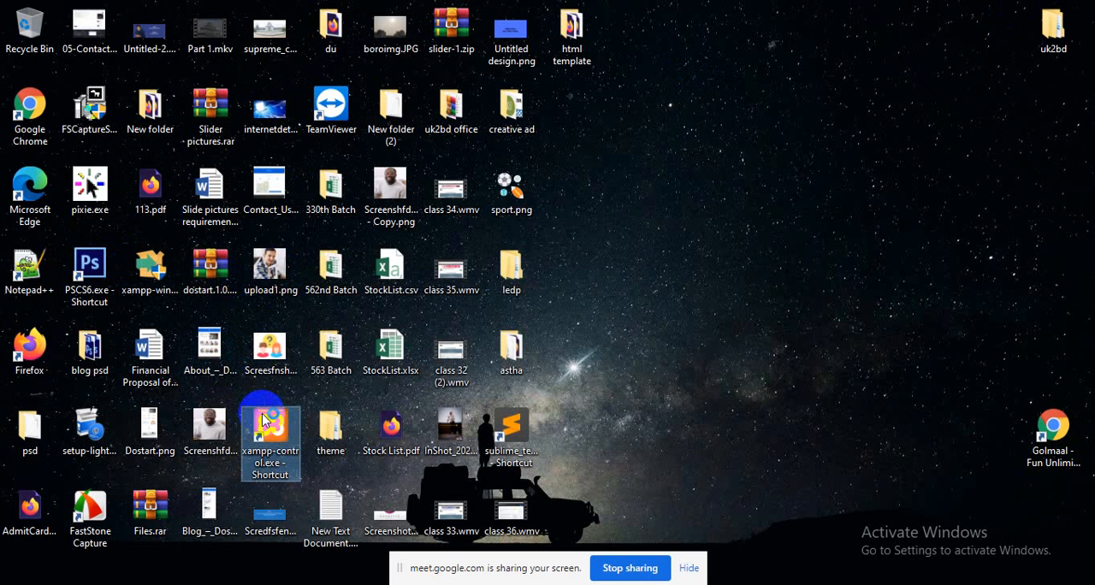
double_click(263, 419)
click(278, 90)
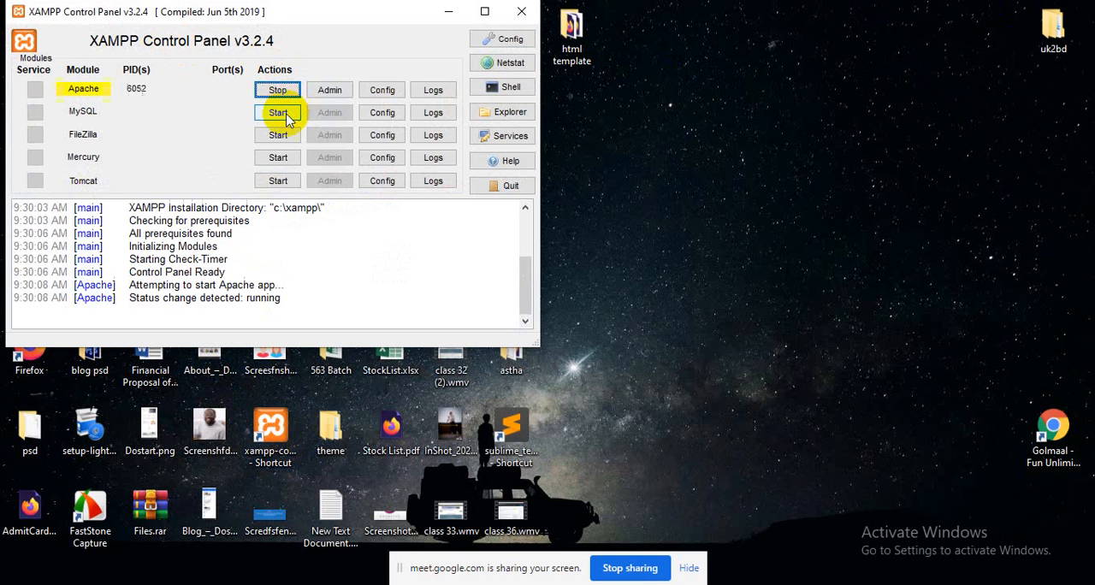
click(278, 113)
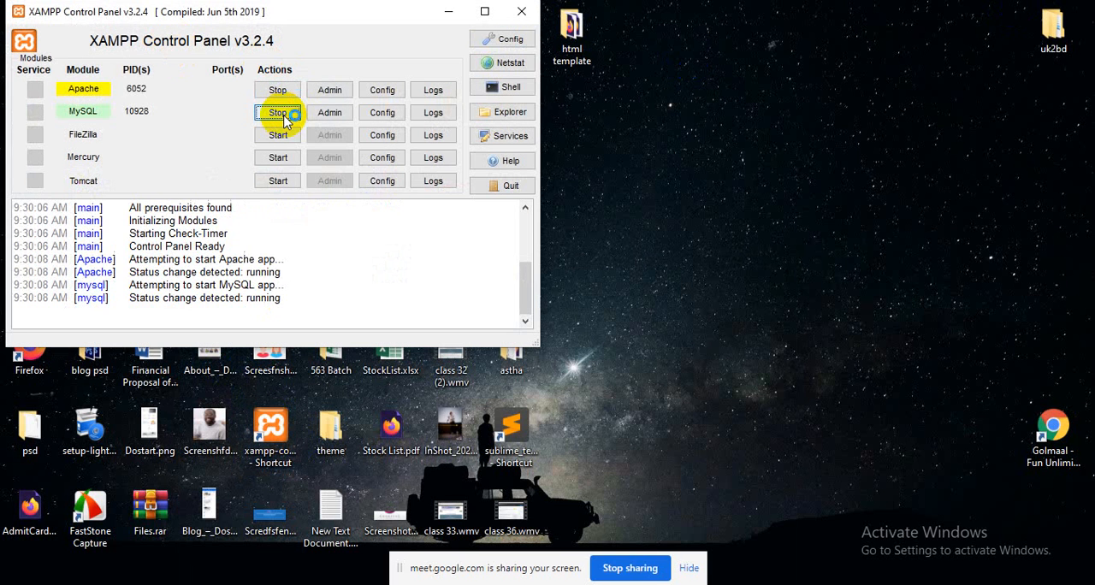
click(521, 12)
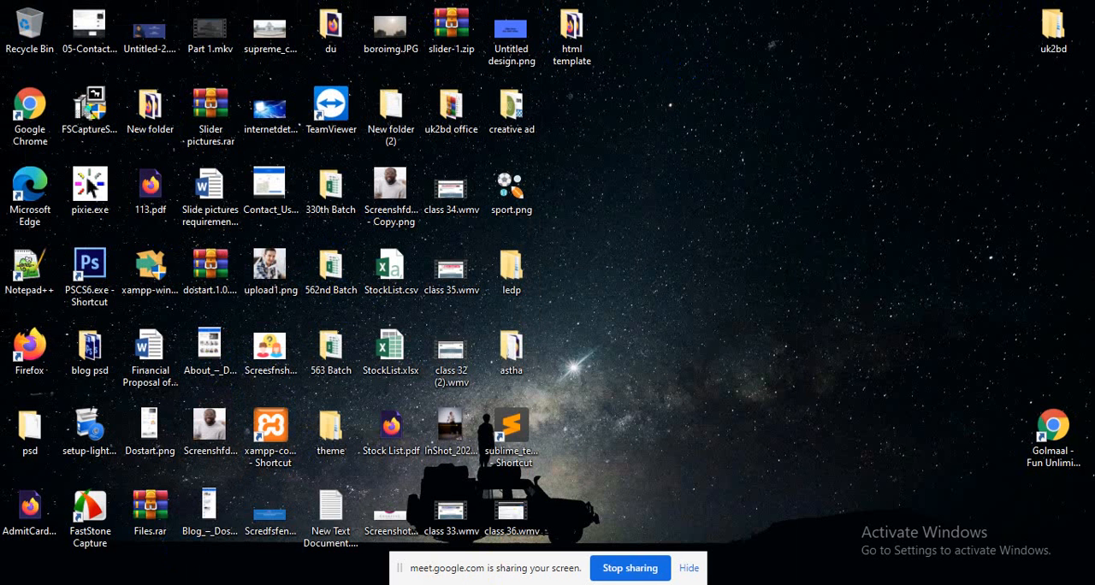
Open File Explorer and go to the php folder inside C:\xampp
click(324, 536)
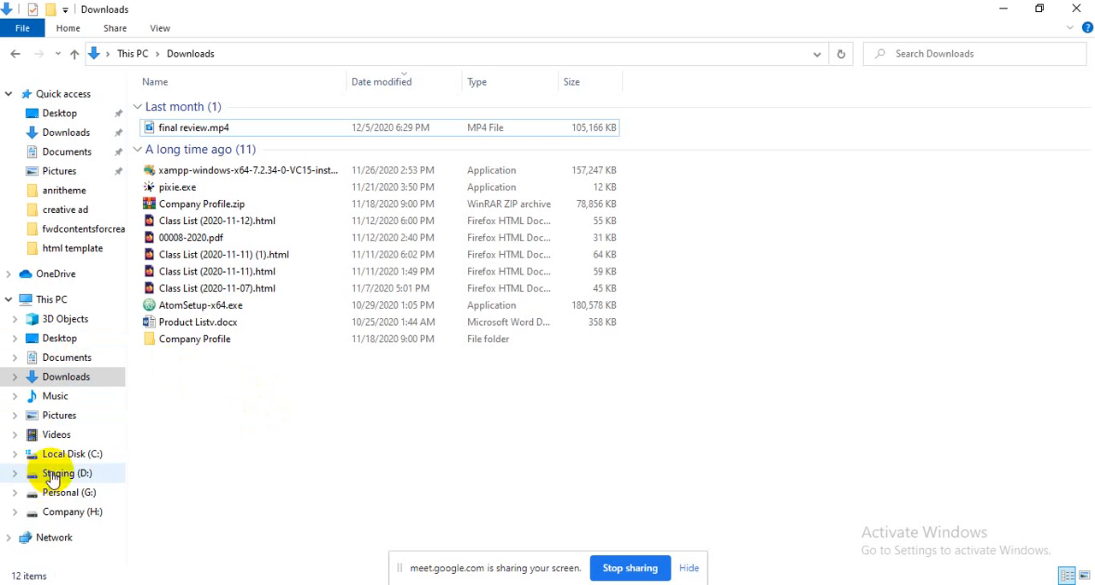
click(73, 455)
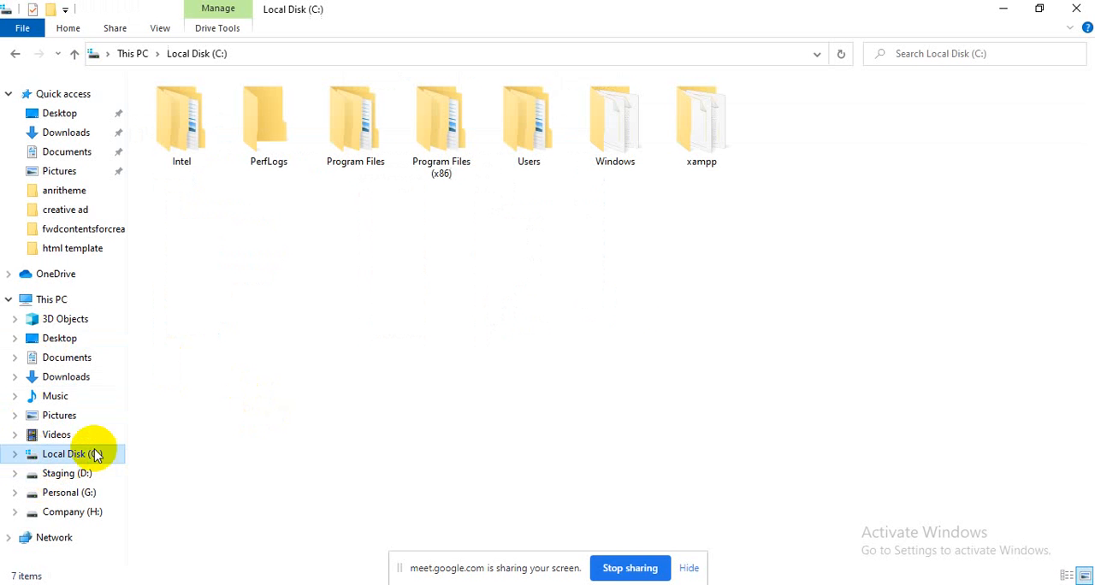
double_click(718, 140)
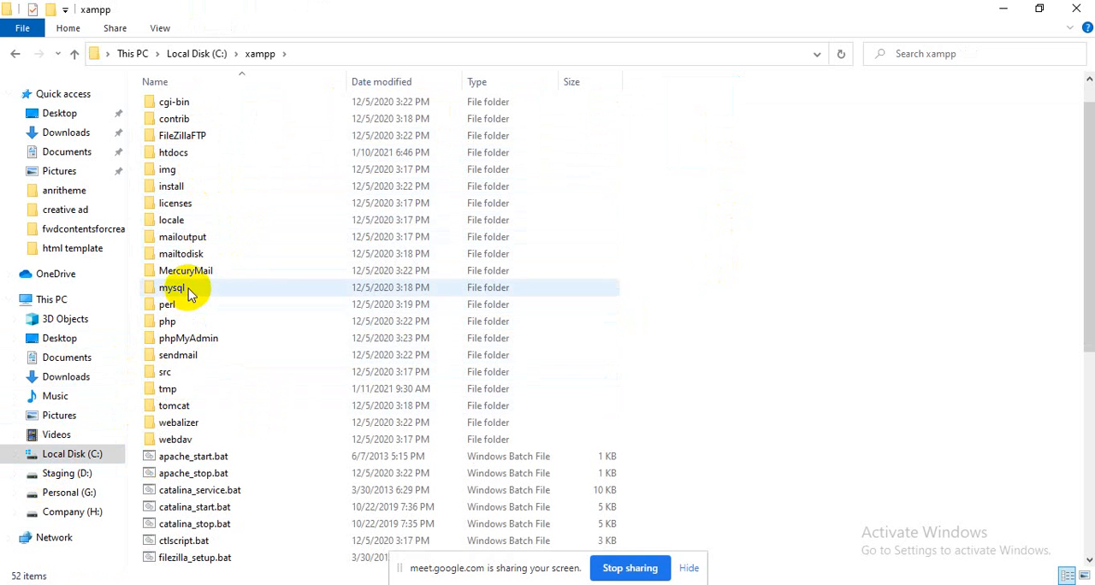
double_click(168, 321)
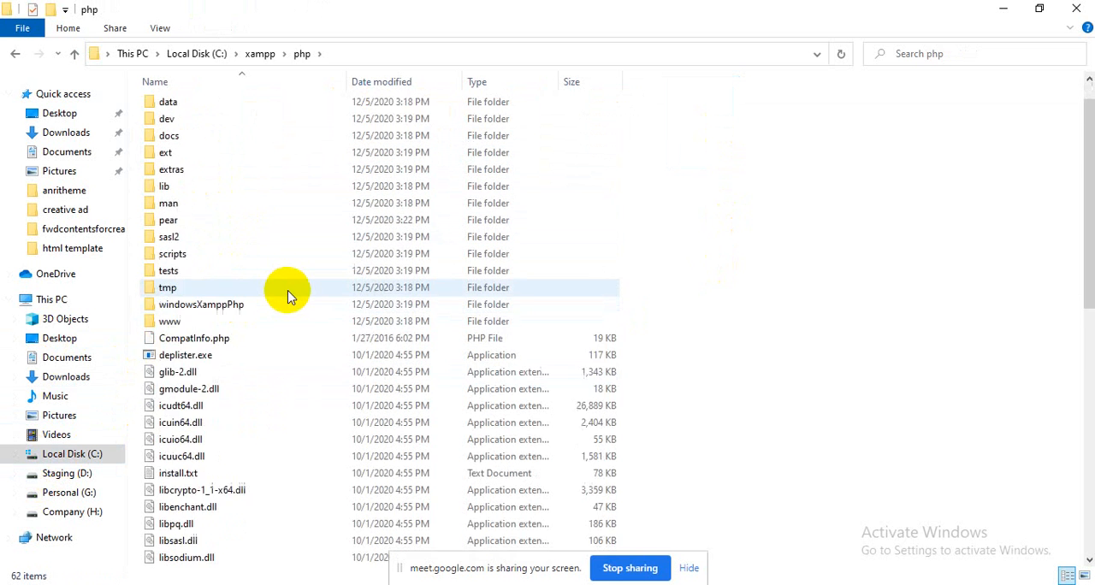
Open the php.ini configuration file from the php folder for editing in Notepad++
scroll(287, 295, down, 9)
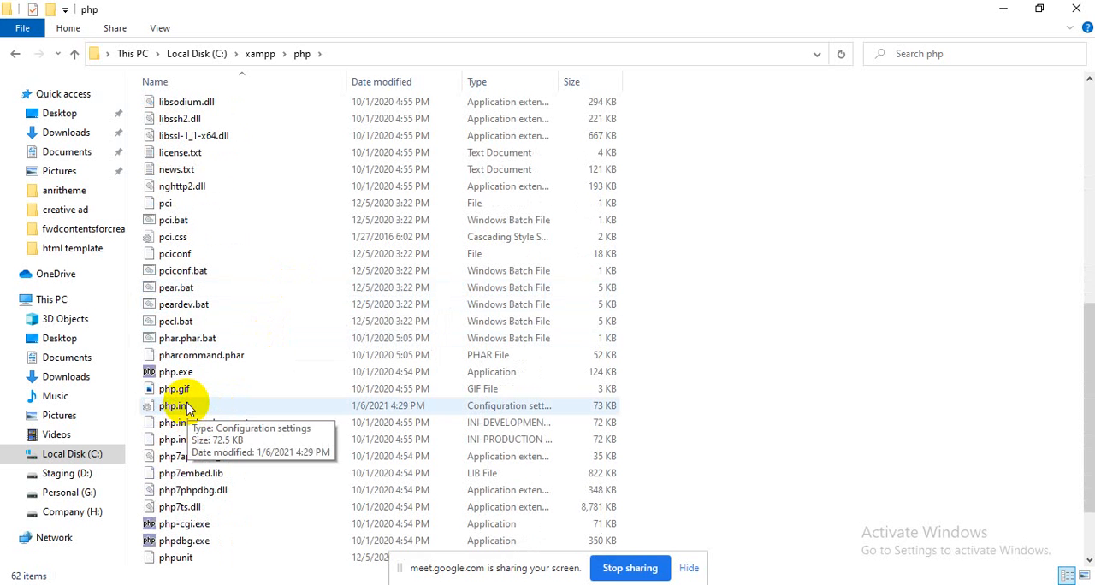
click(188, 408)
right_click(187, 407)
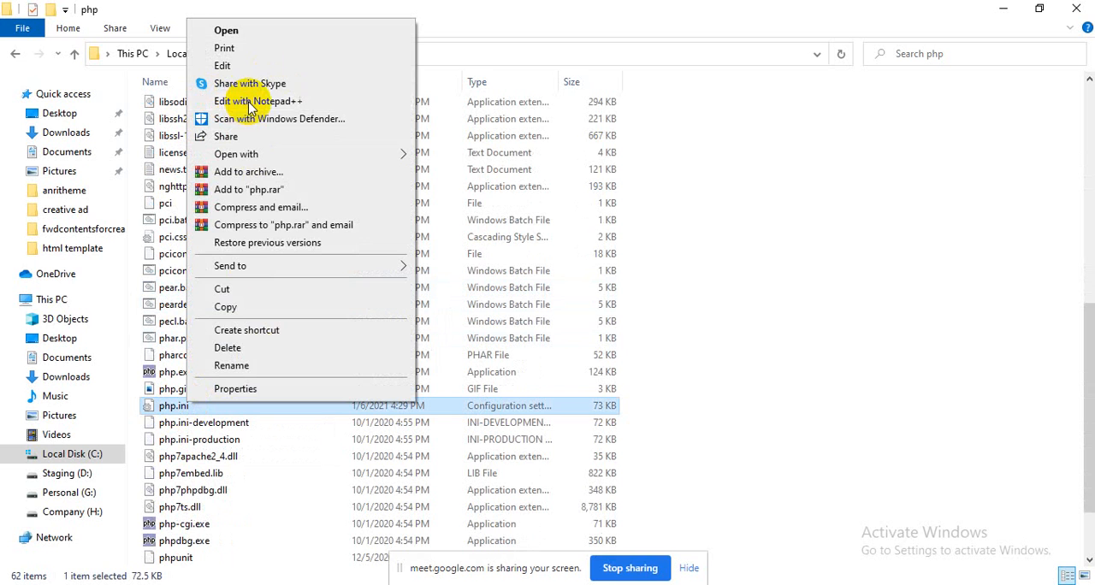
click(249, 104)
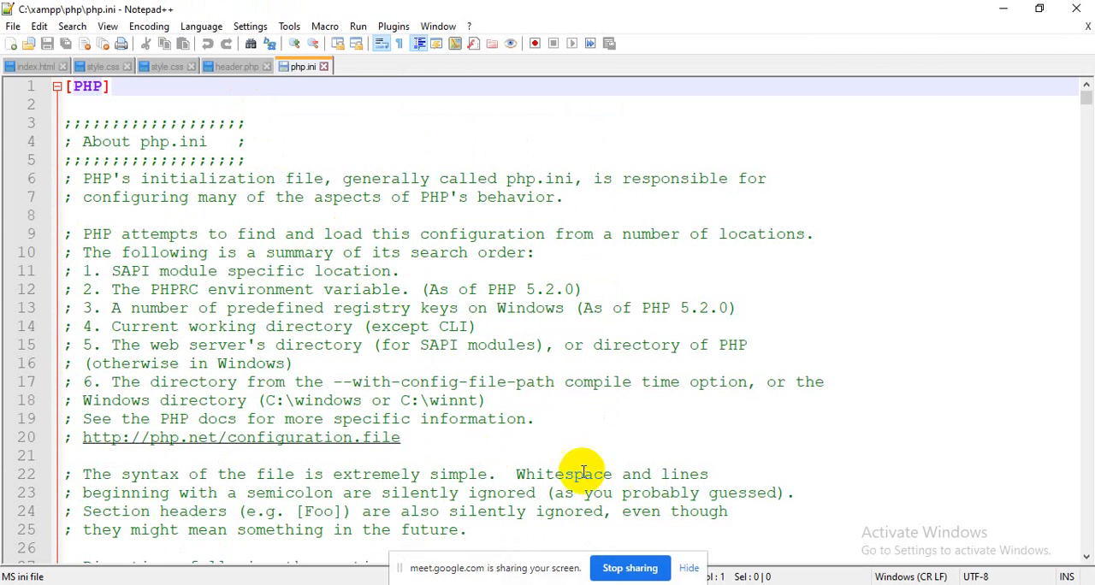
Switch to Firefox and check the recommended Max_execution_time limit on the Ekommart Requirements page
mouse_move(612, 583)
click(547, 553)
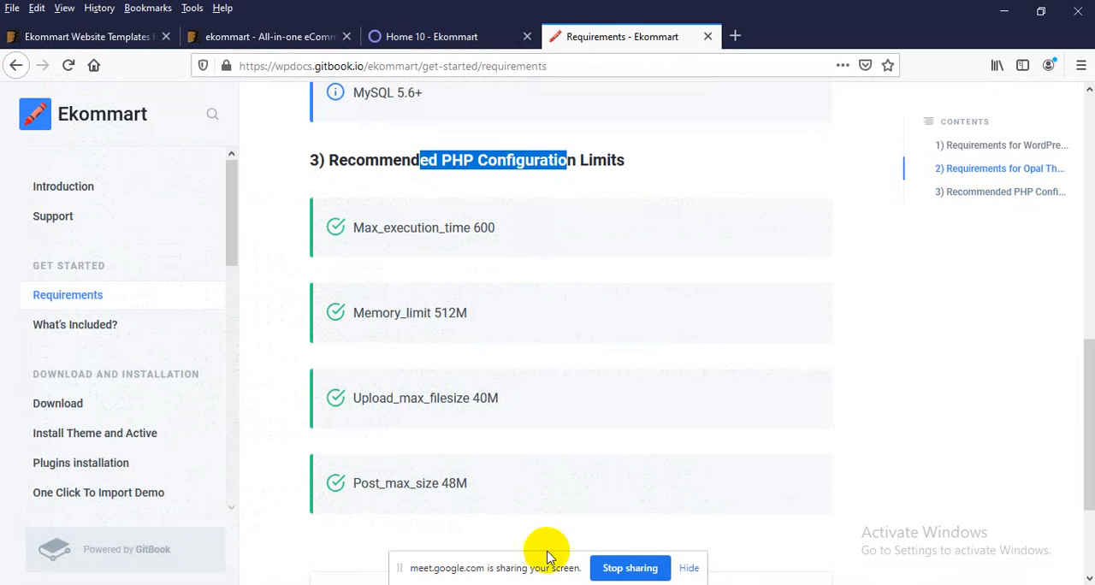
drag(379, 228, 479, 227)
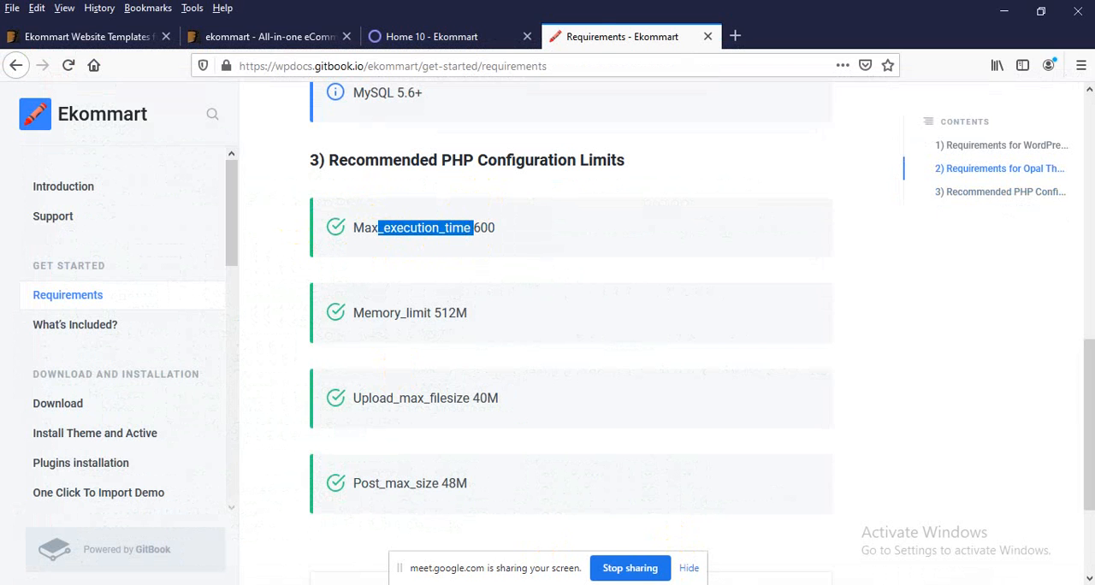
Search php.ini in Notepad++ for max_execution_time, checking the directive's spelling against the Requirements page in Firefox
key(alt+Tab)
scroll(390, 251, down, 4)
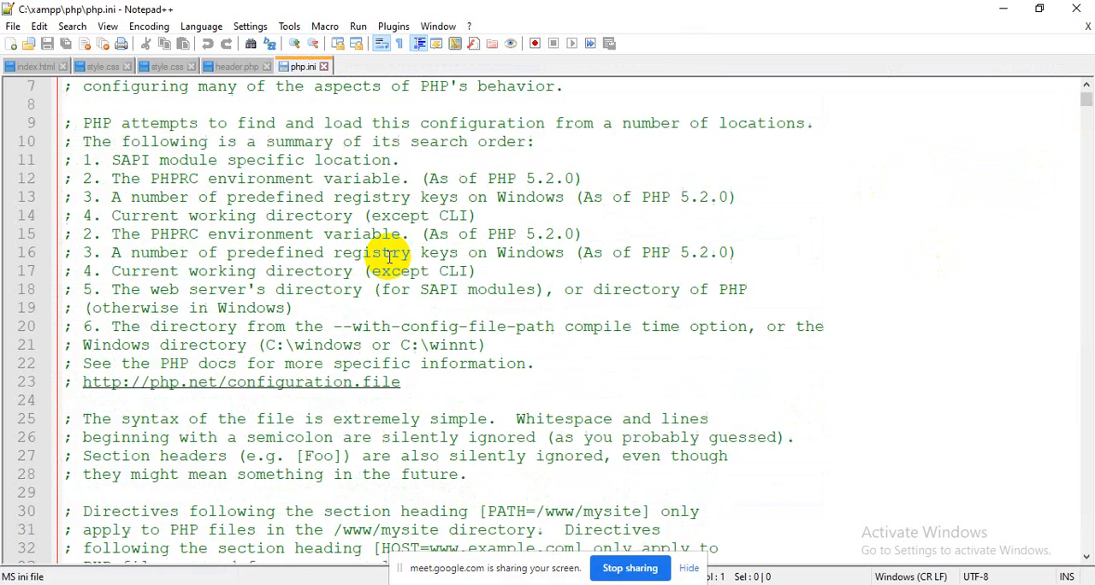
key(ctrl+f)
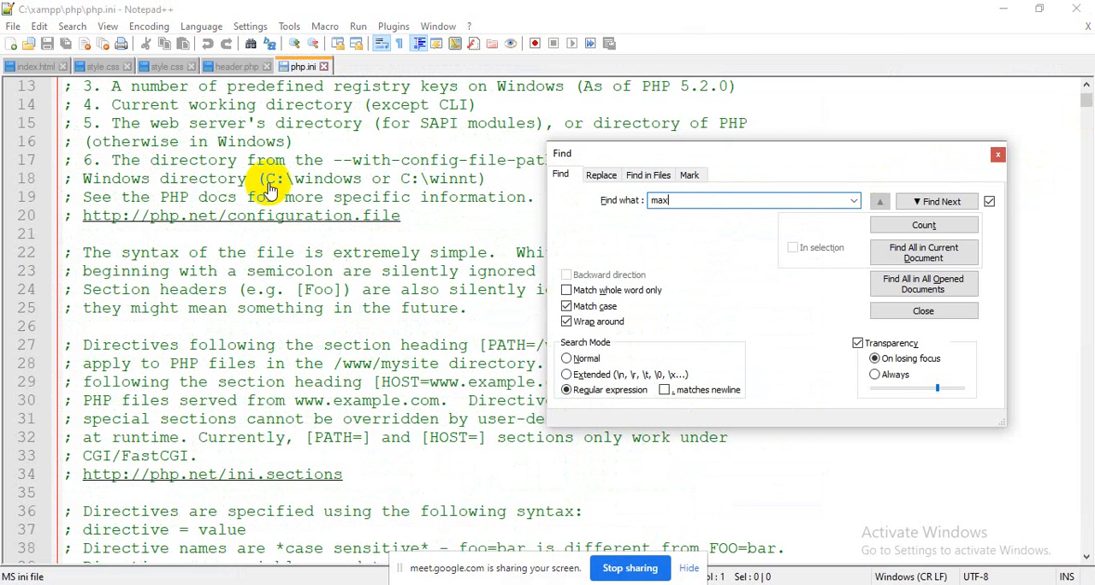
key(alt+Tab)
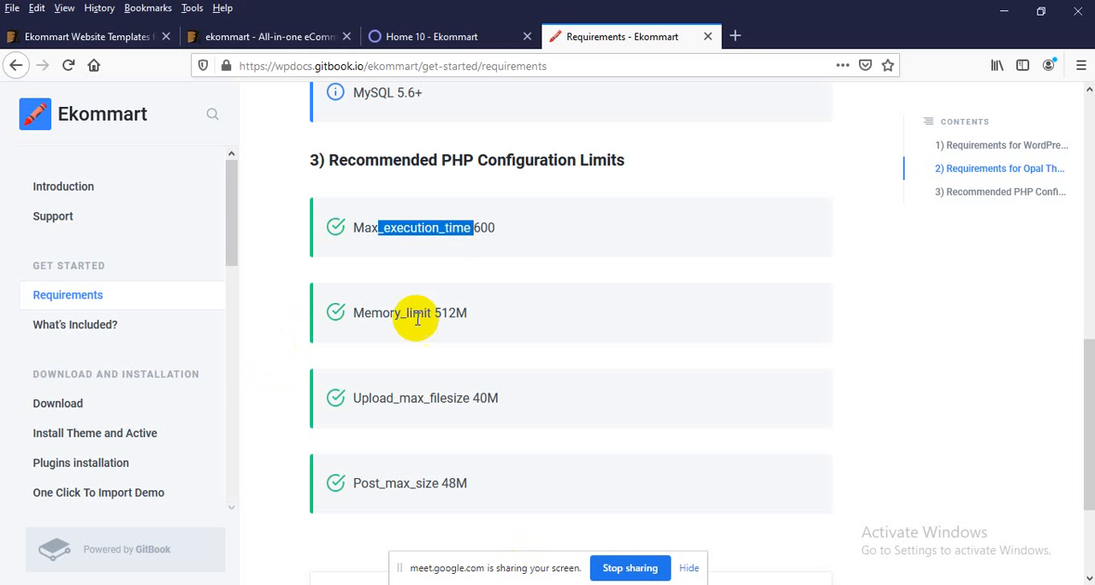
click(398, 228)
drag(378, 229, 454, 233)
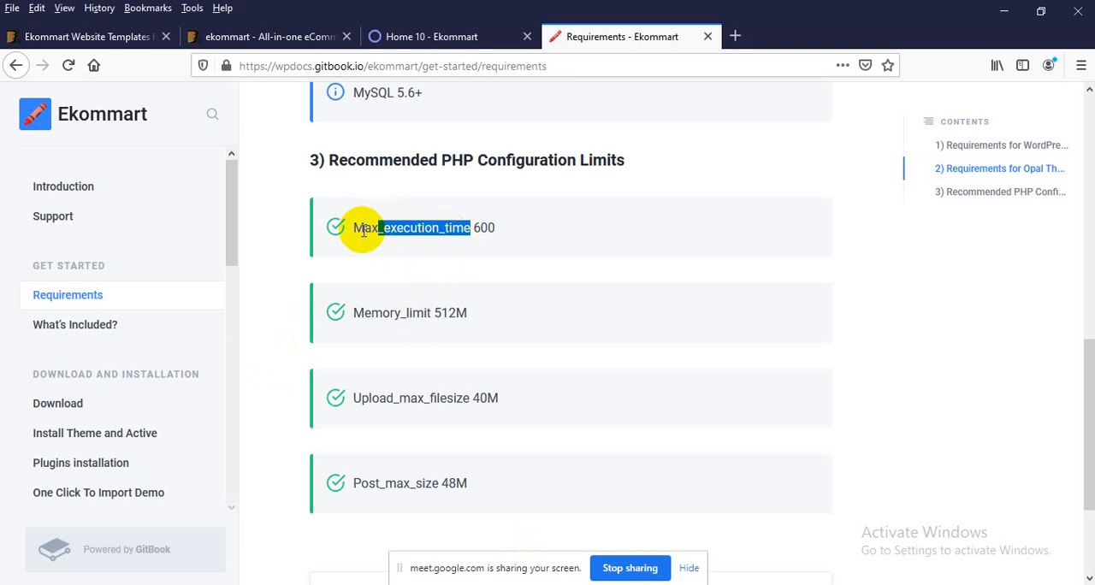
key(alt+Tab)
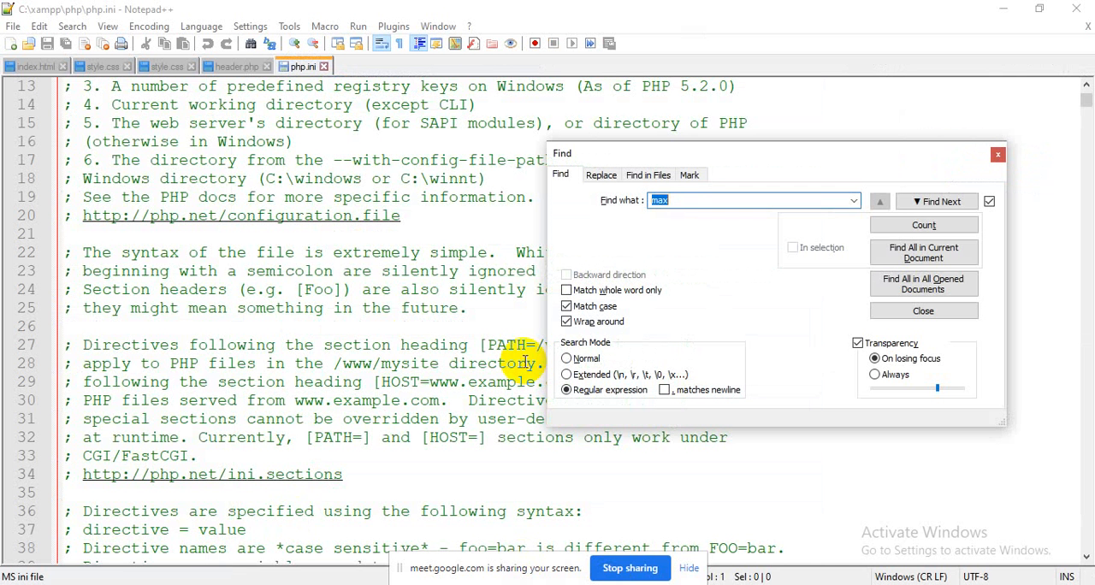
click(945, 202)
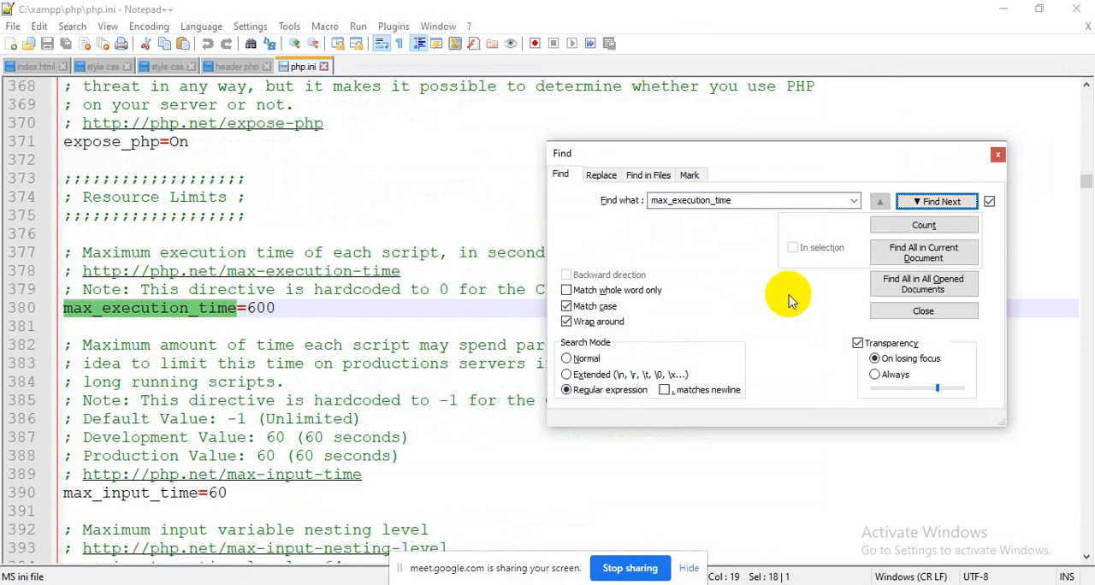
click(998, 155)
Browse php.ini from its beginning to the Resource Limits section and place the cursor in the max_execution_time value
drag(1083, 183, 1084, 74)
scroll(244, 320, down, 14)
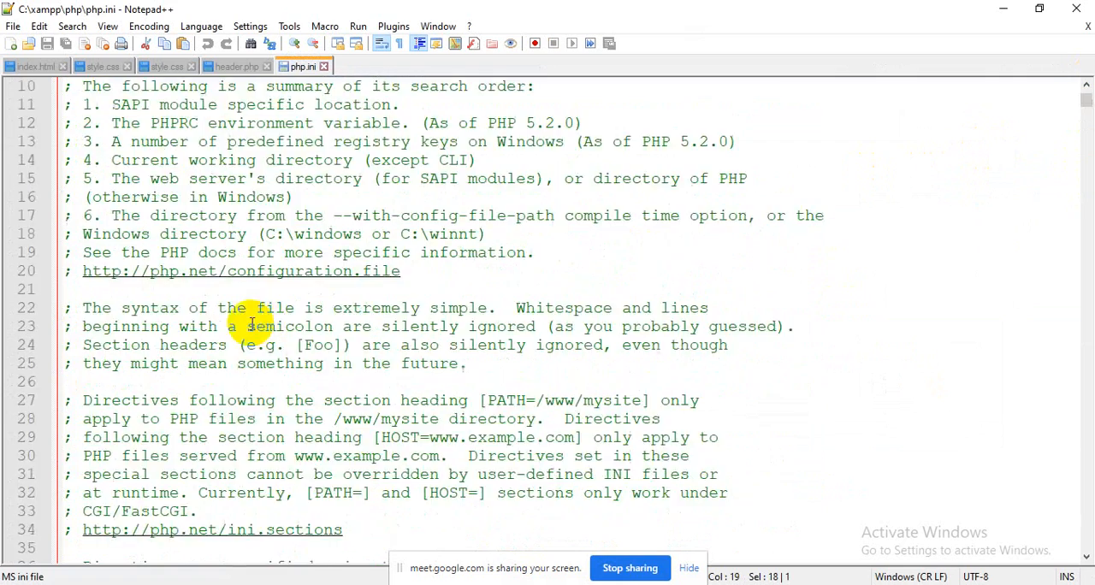
scroll(288, 330, down, 19)
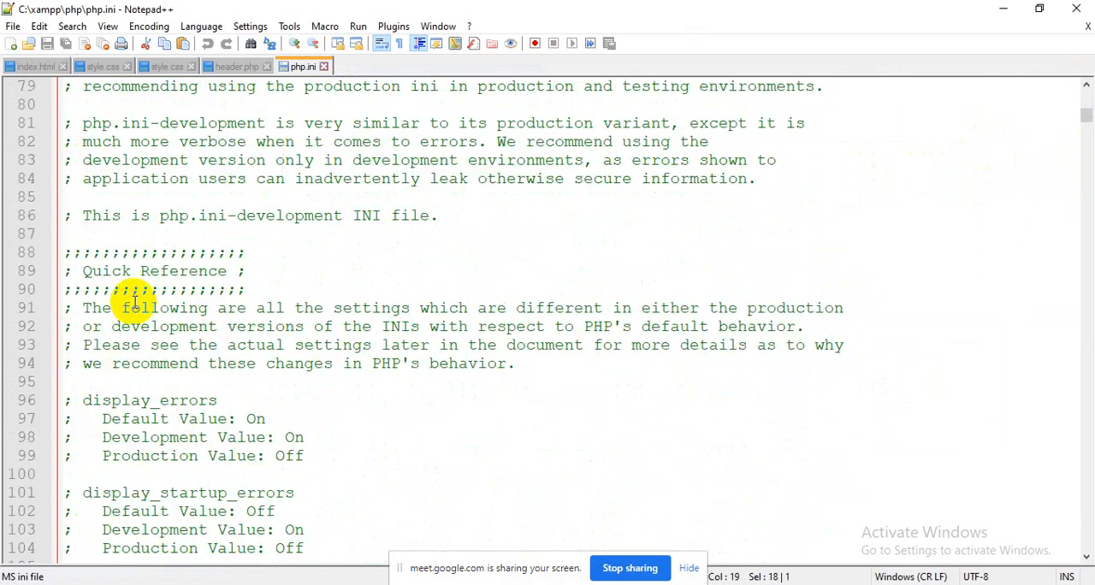
scroll(131, 301, down, 16)
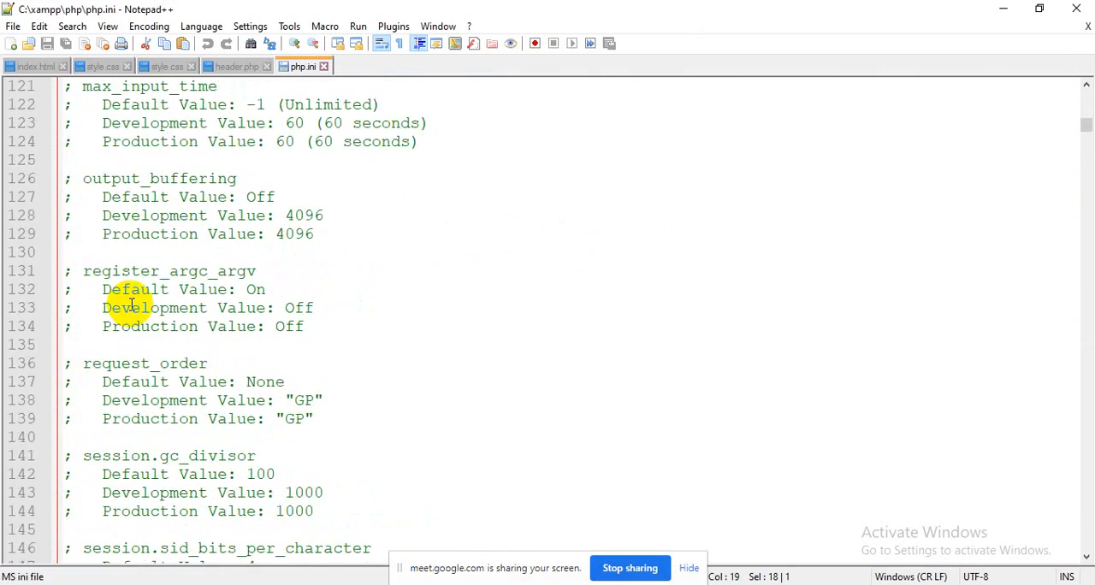
scroll(132, 304, down, 20)
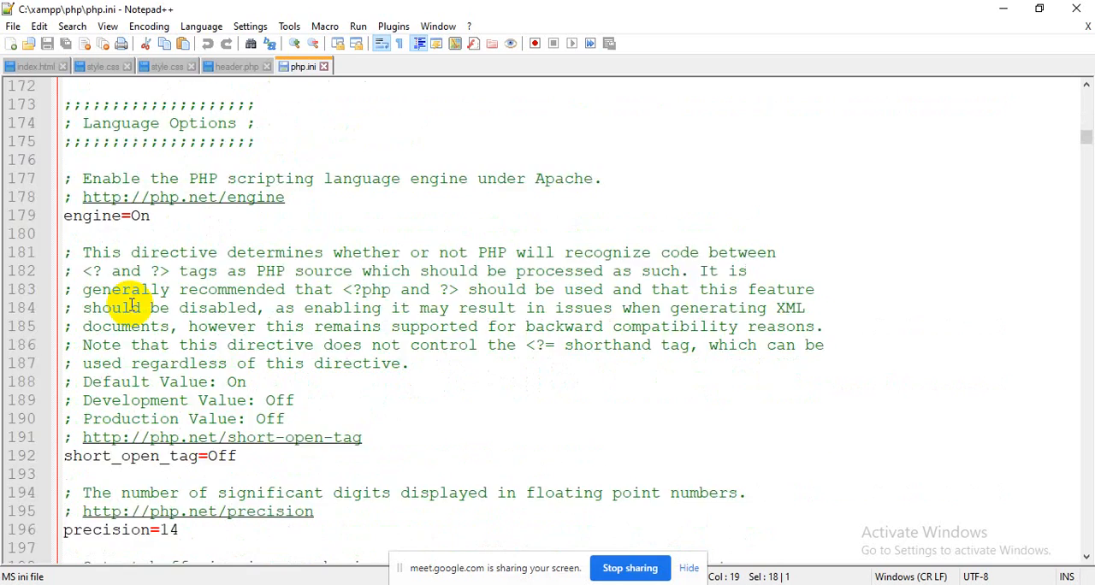
scroll(132, 306, down, 20)
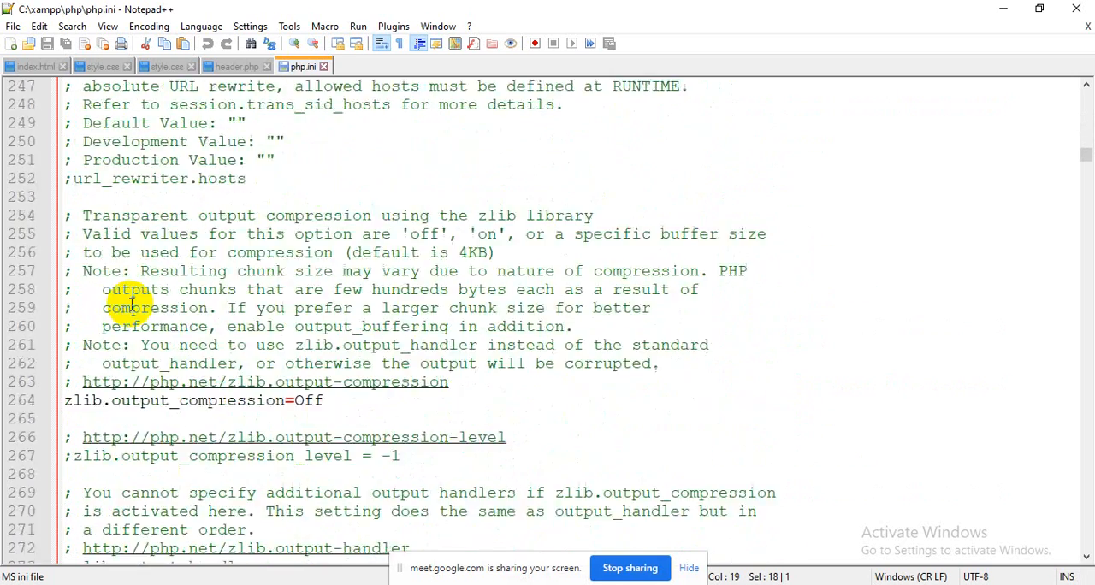
scroll(130, 306, down, 20)
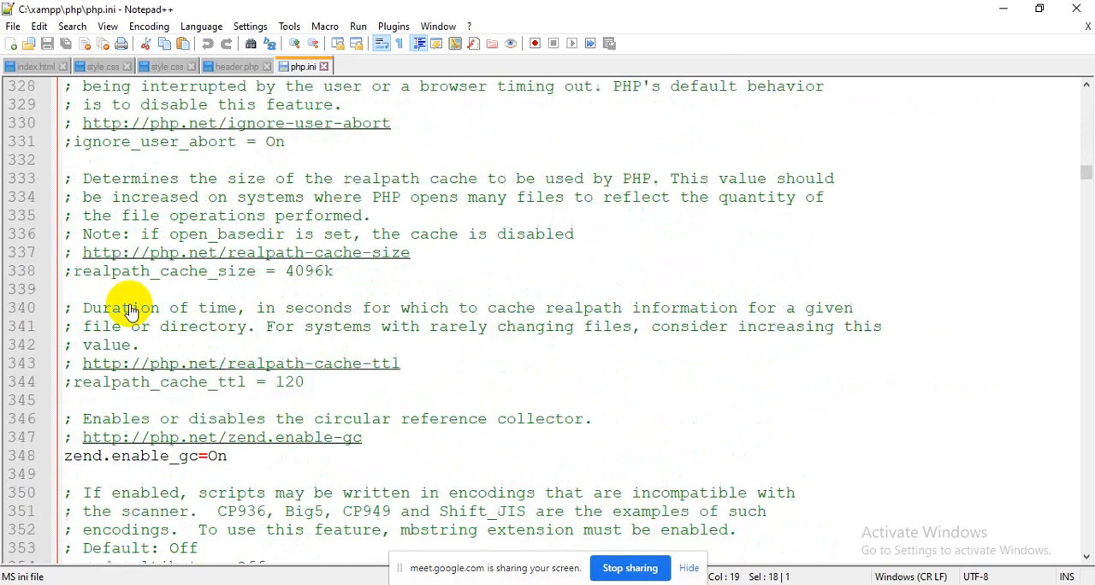
scroll(130, 306, down, 2)
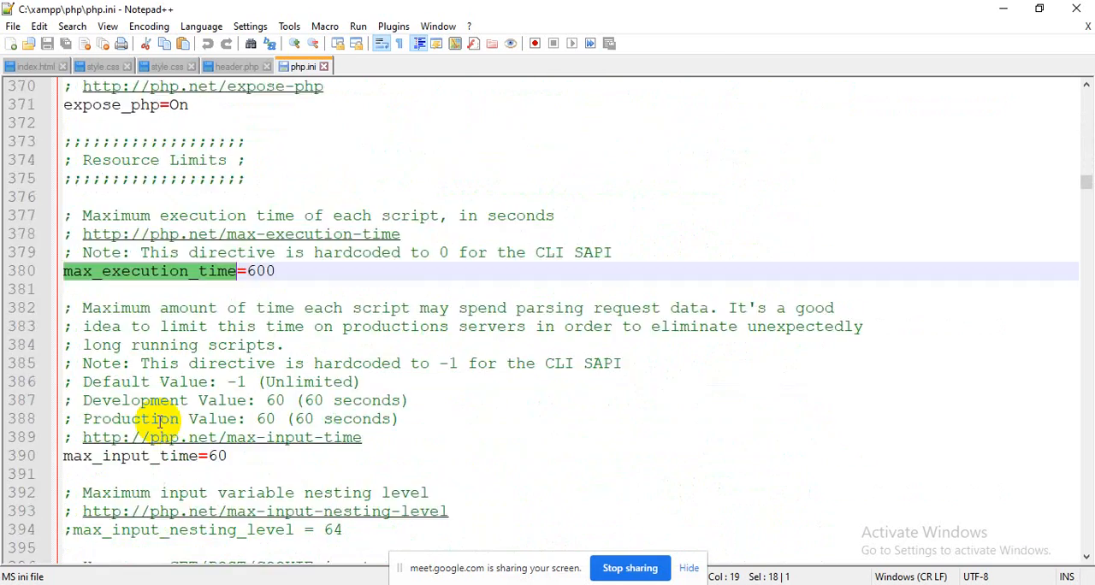
click(257, 253)
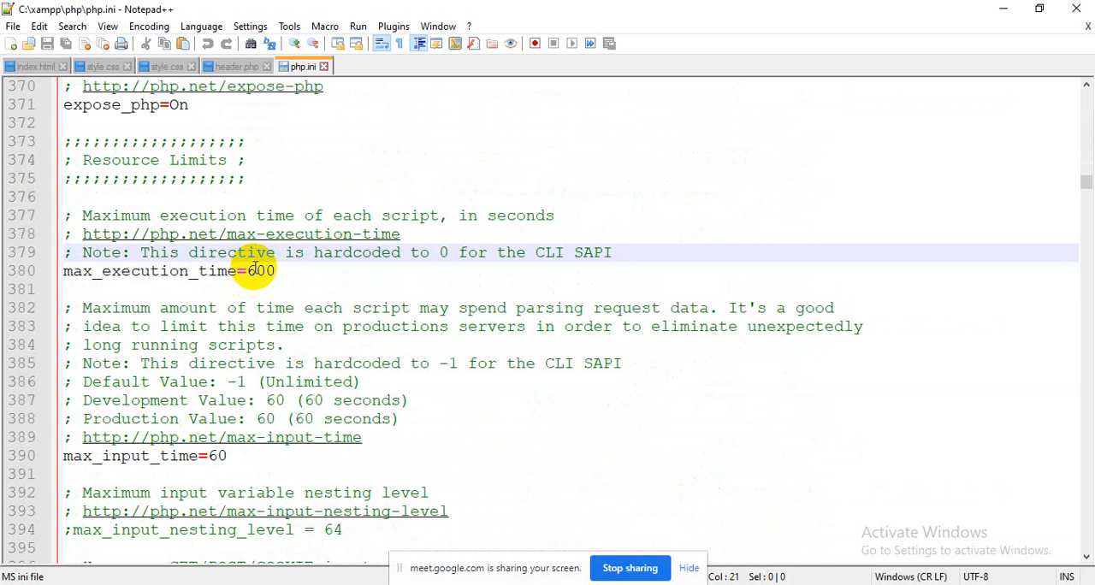
click(254, 270)
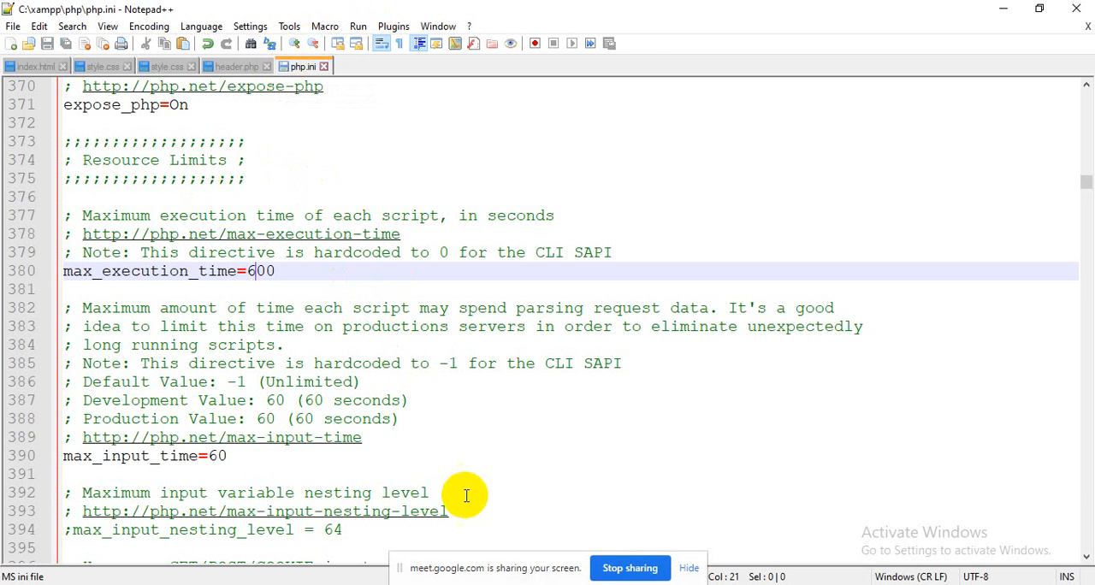
Compare max_execution_time with the Requirements page in Firefox, and locate the memory_limit directive in php.ini
key(alt+Tab)
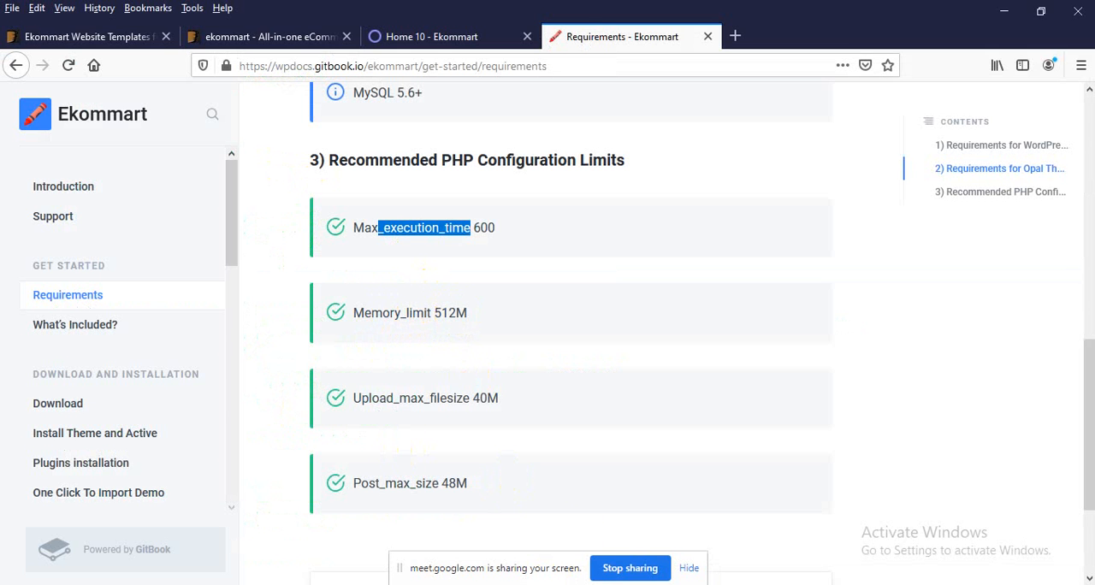
key(alt+Tab)
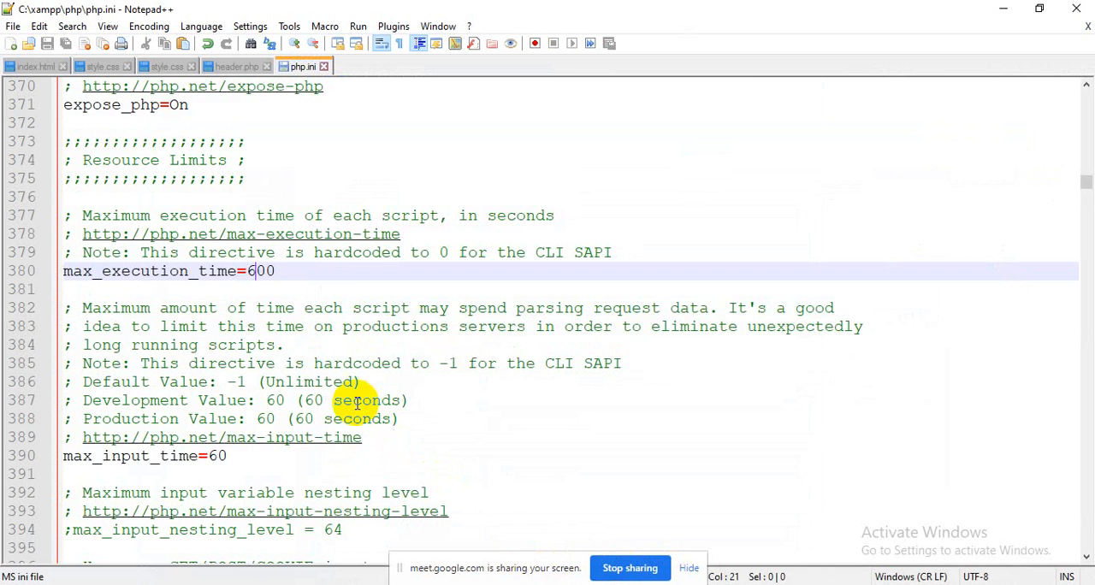
scroll(356, 400, down, 6)
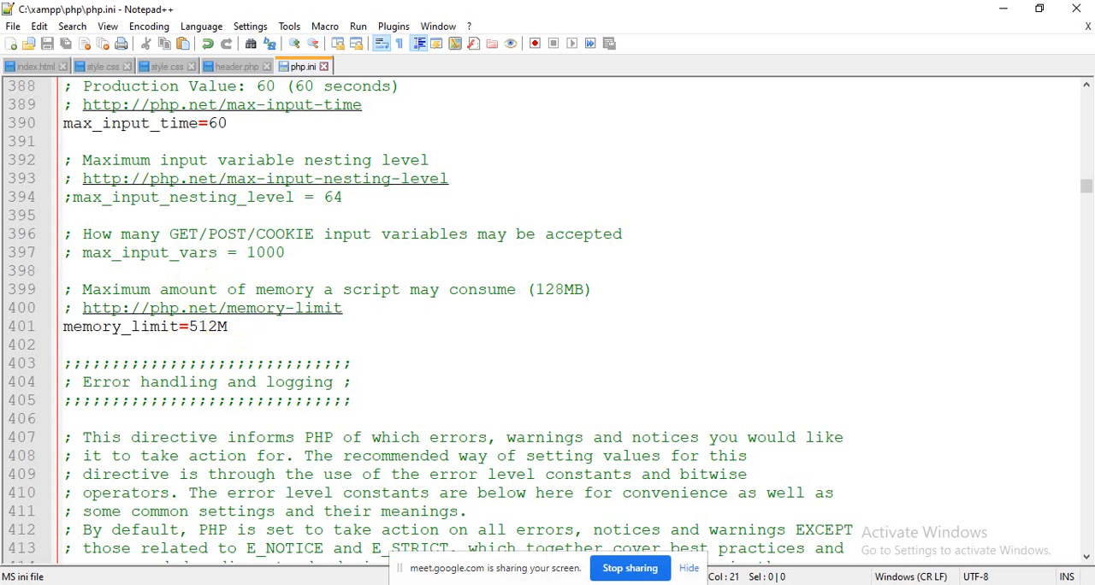
Switch to Firefox and check the recommended Upload_max_filesize limit on the Ekommart Requirements page
key(alt+Tab)
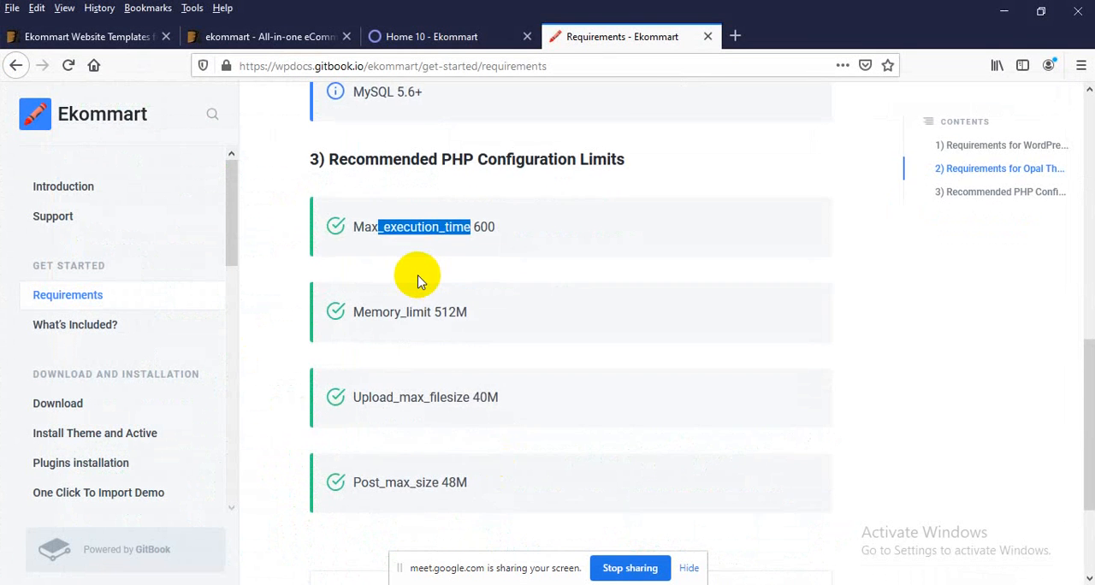
scroll(411, 278, down, 3)
drag(399, 234, 492, 238)
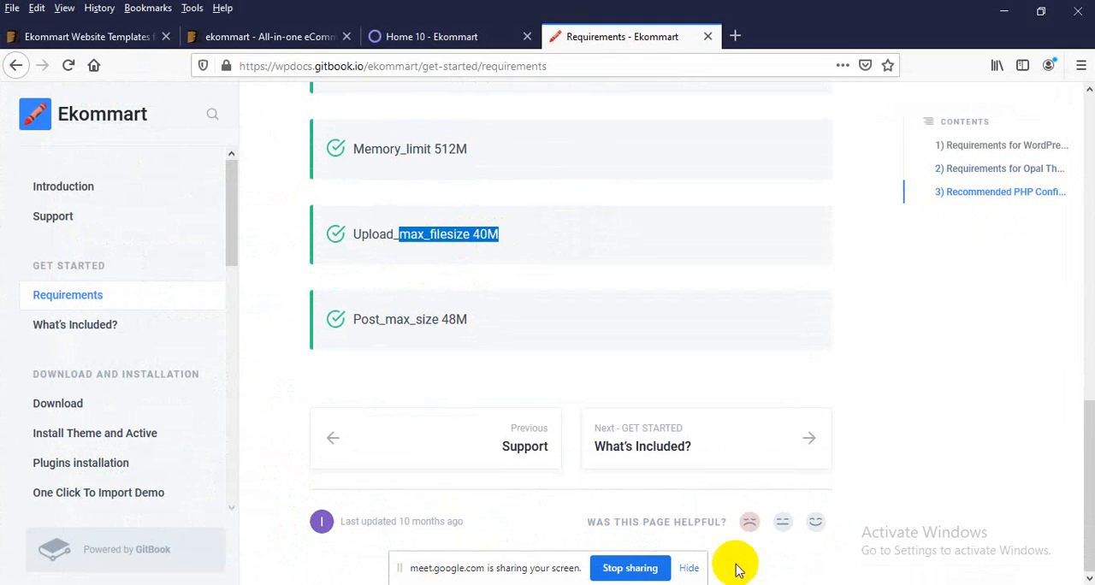
Switch to Notepad++ and browse php.ini past the error handling section to locate and highlight the post_max_size directive
key(alt+Tab)
scroll(376, 365, down, 20)
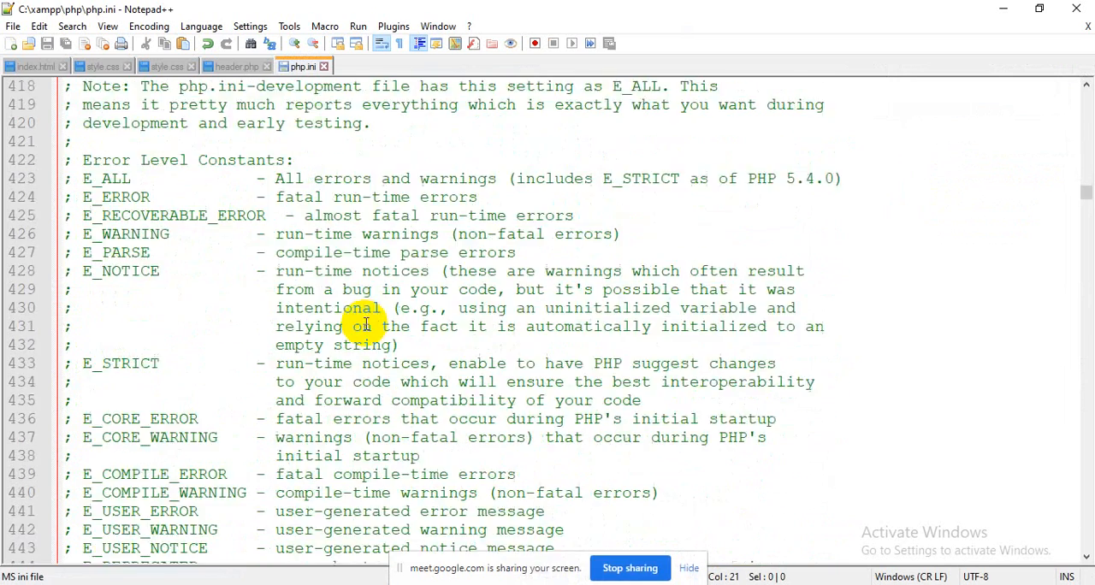
scroll(363, 320, down, 17)
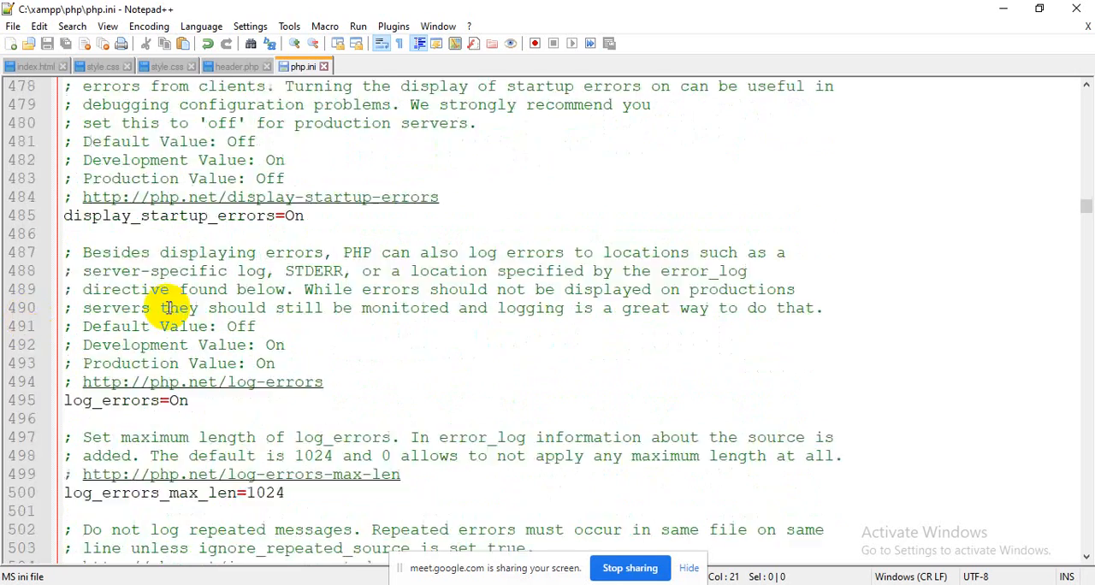
scroll(168, 305, down, 16)
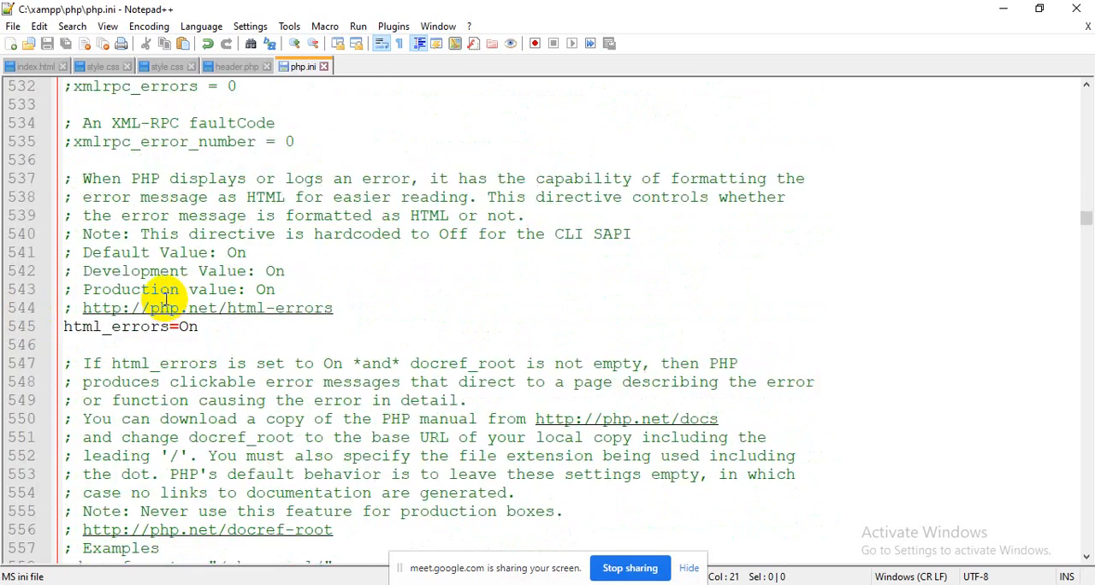
scroll(165, 300, down, 18)
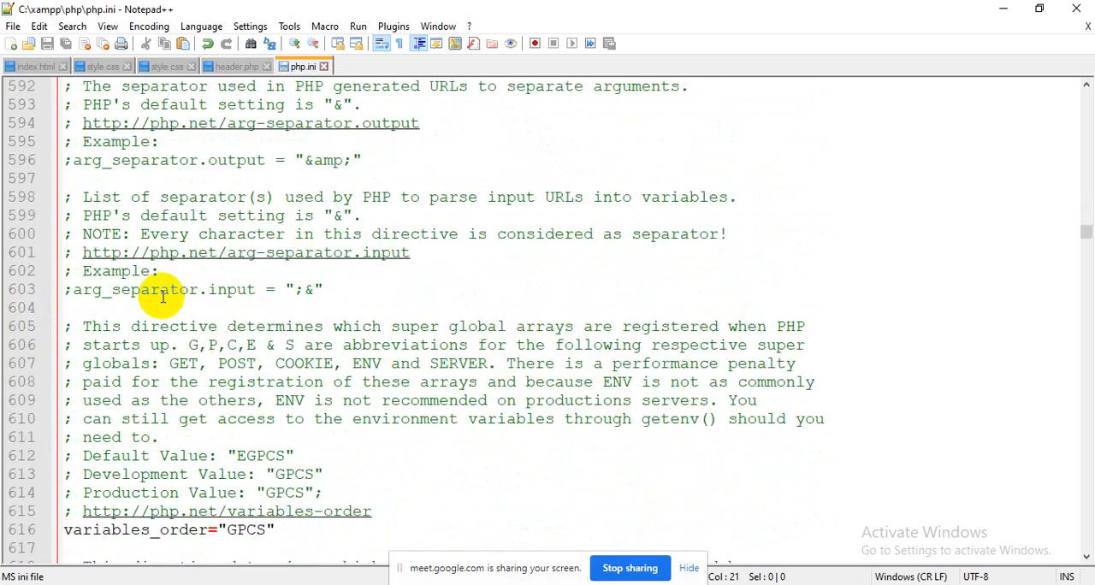
scroll(166, 300, down, 16)
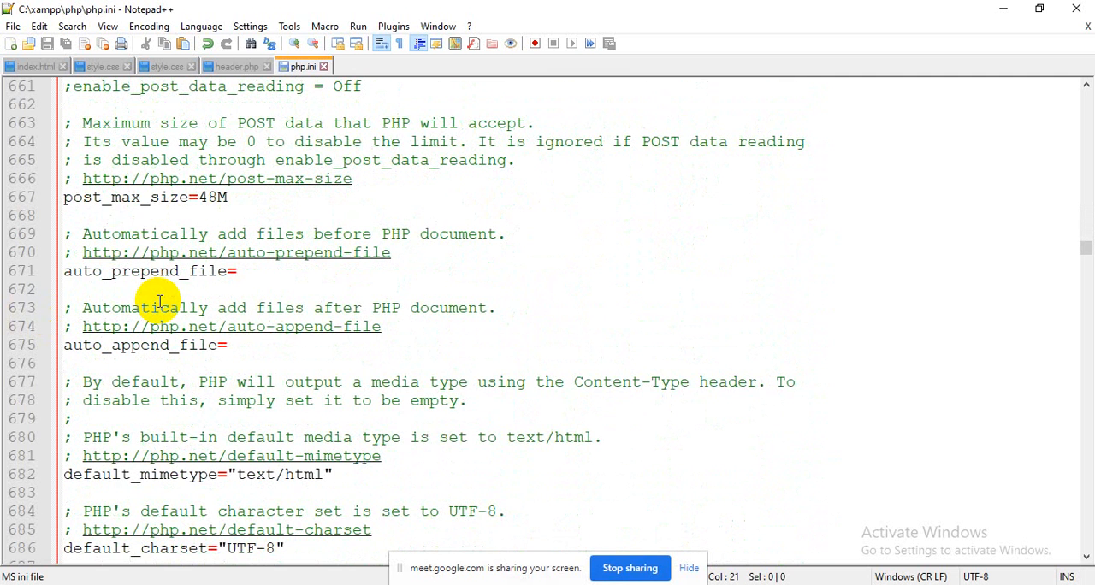
click(119, 197)
drag(117, 196, 242, 197)
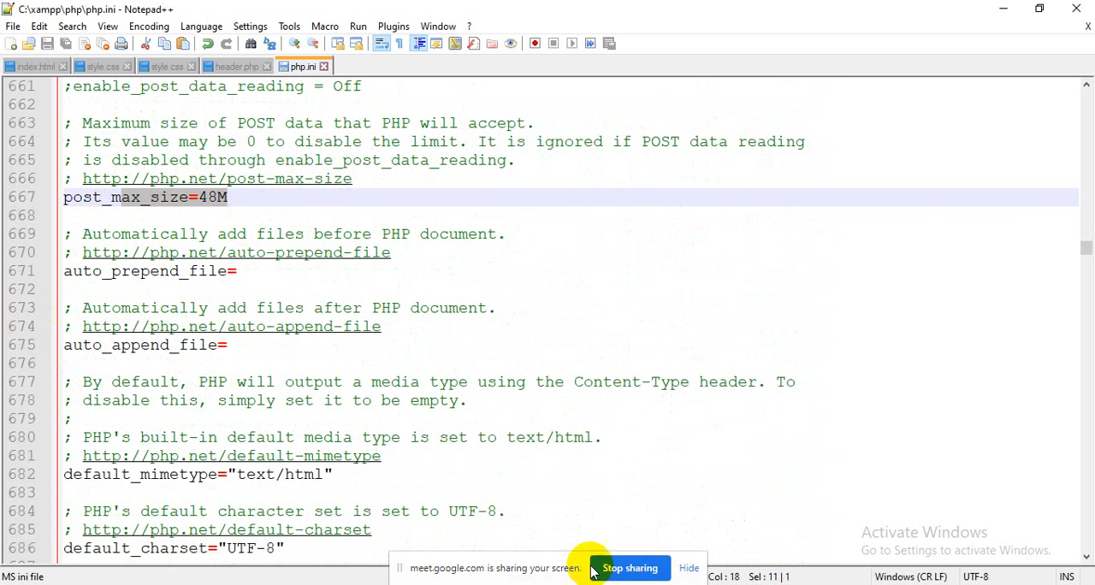
Compare post_max_size with the Requirements page in Firefox, and check the Upload_max_filesize recommendation there
click(592, 584)
drag(467, 319, 380, 326)
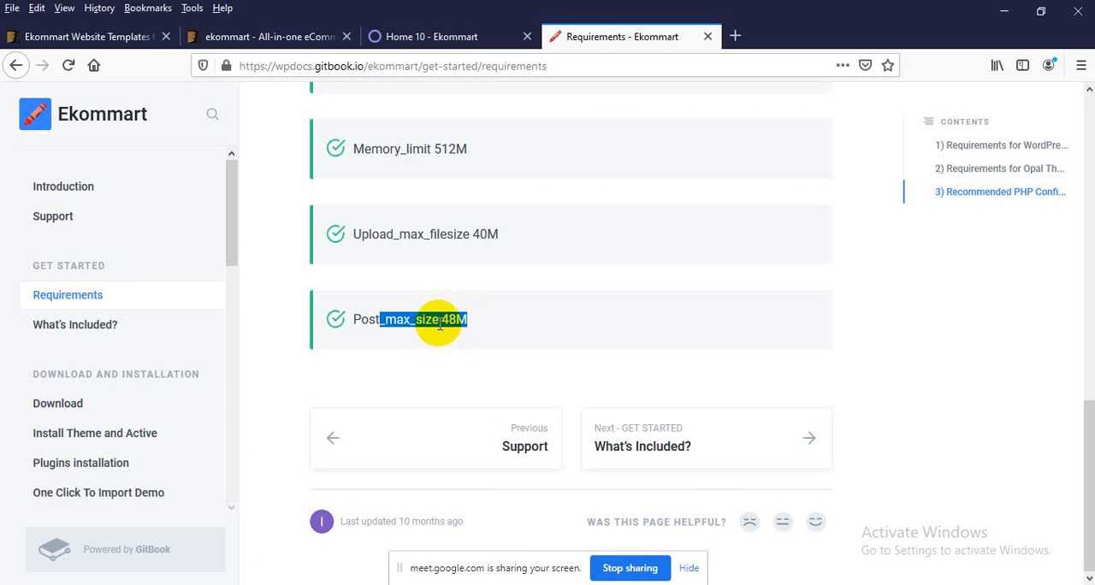
click(438, 320)
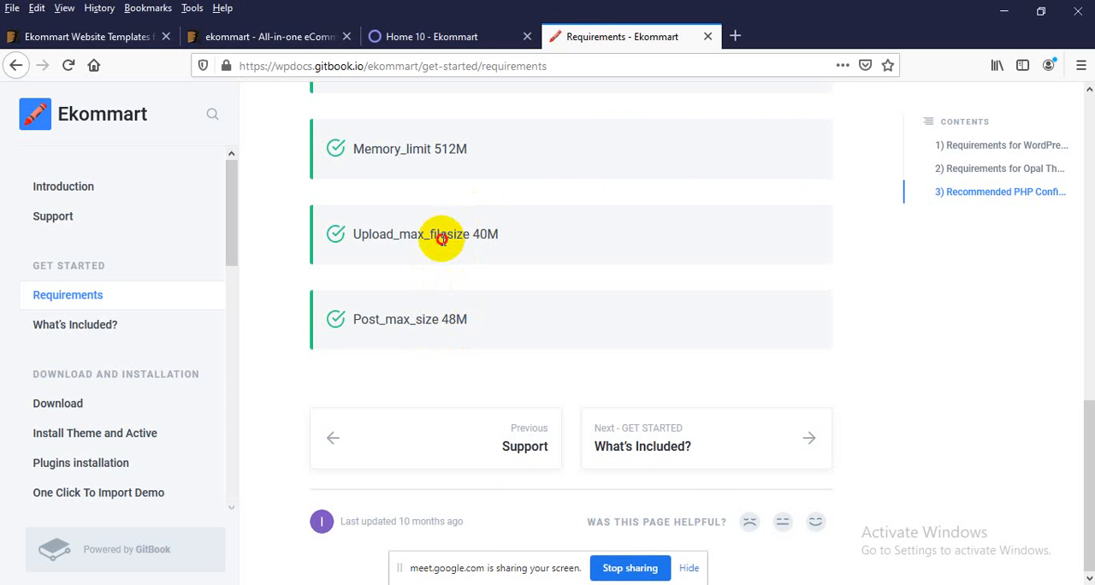
drag(442, 240, 518, 239)
Switch to Notepad++ and locate the upload_max_filesize directive in the file uploads section of php.ini
key(alt+Tab)
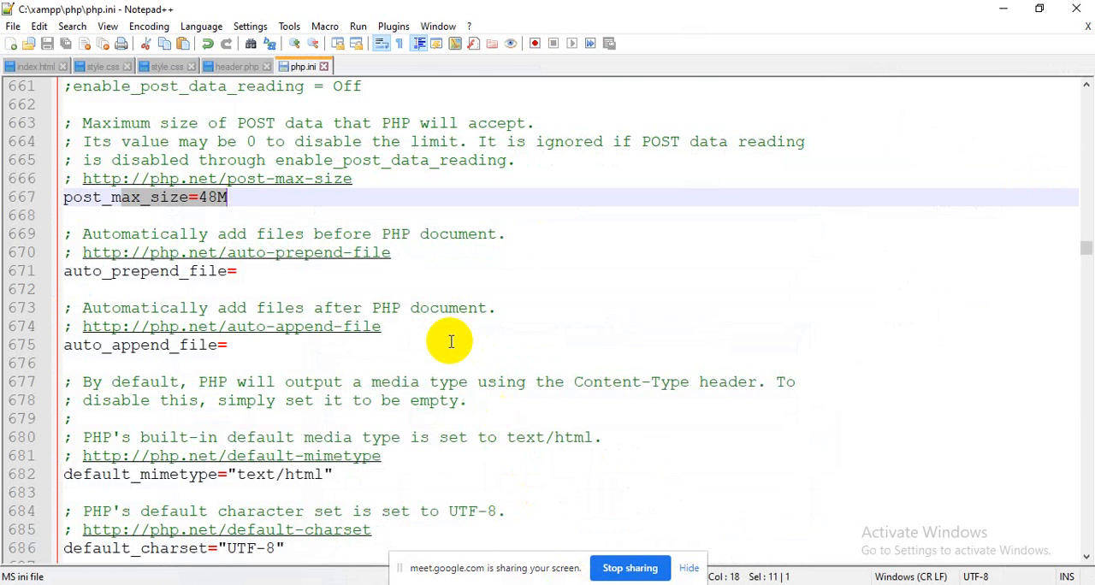
scroll(451, 341, down, 20)
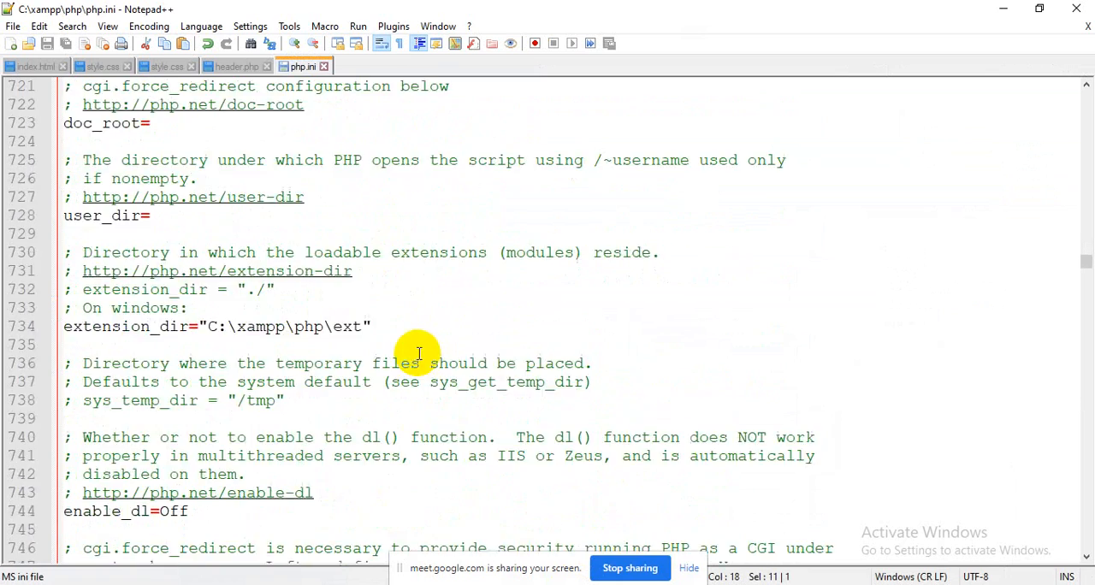
scroll(419, 354, down, 19)
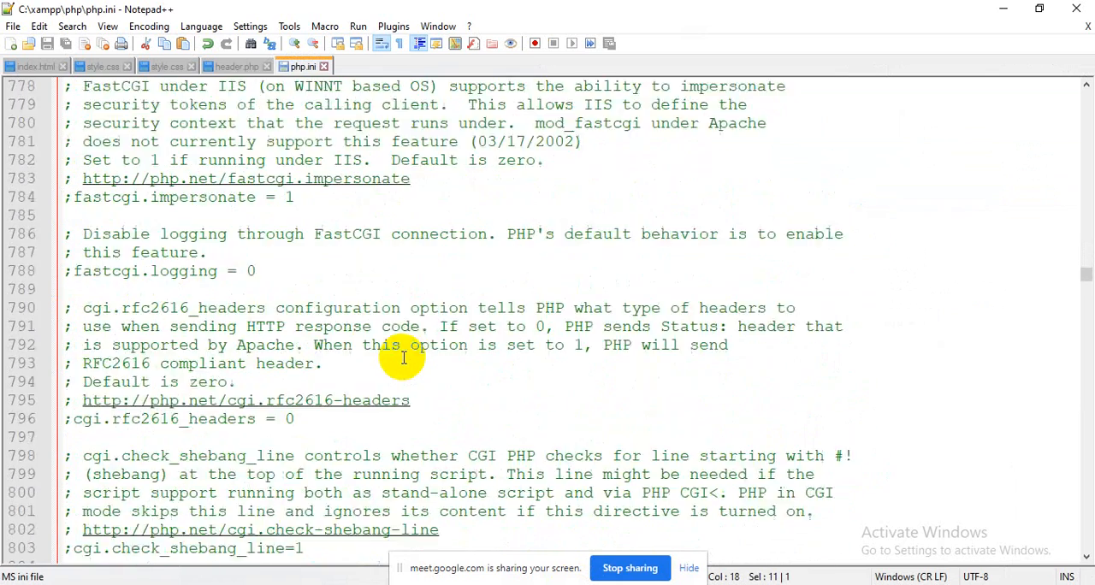
scroll(403, 358, down, 11)
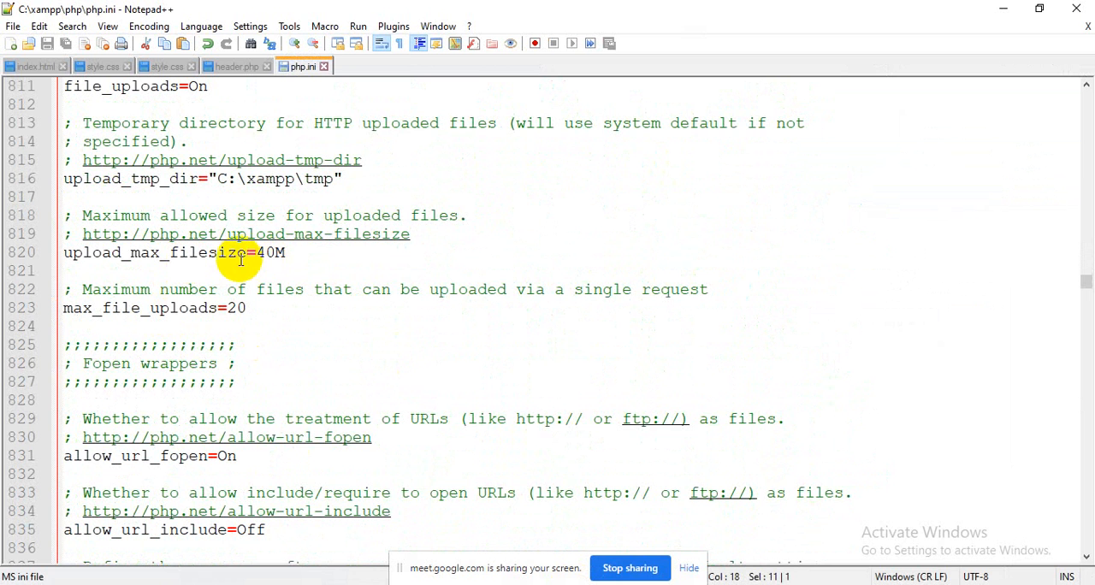
drag(288, 253, 103, 253)
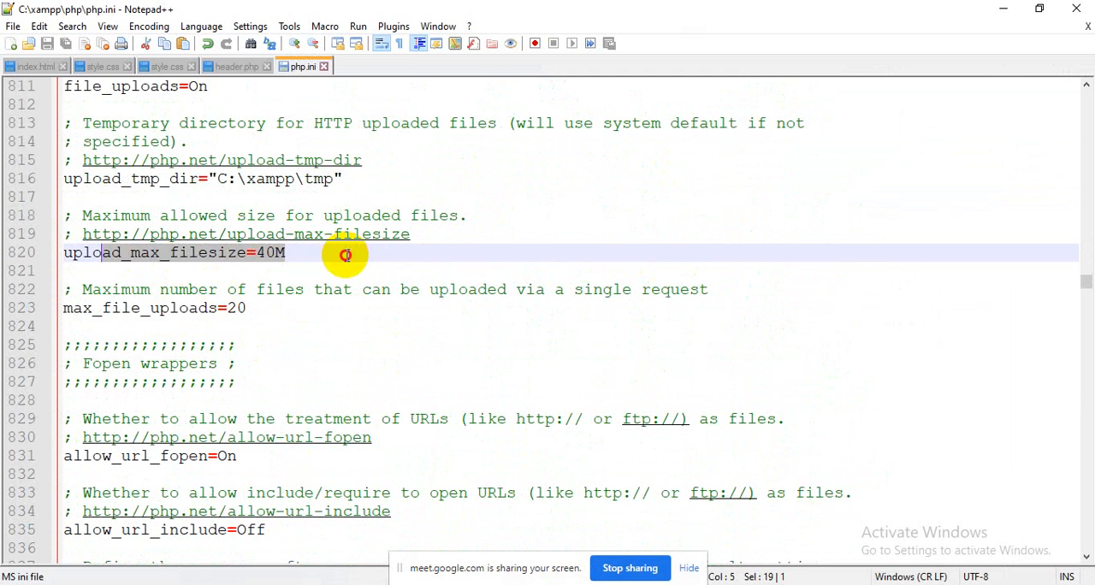
click(346, 254)
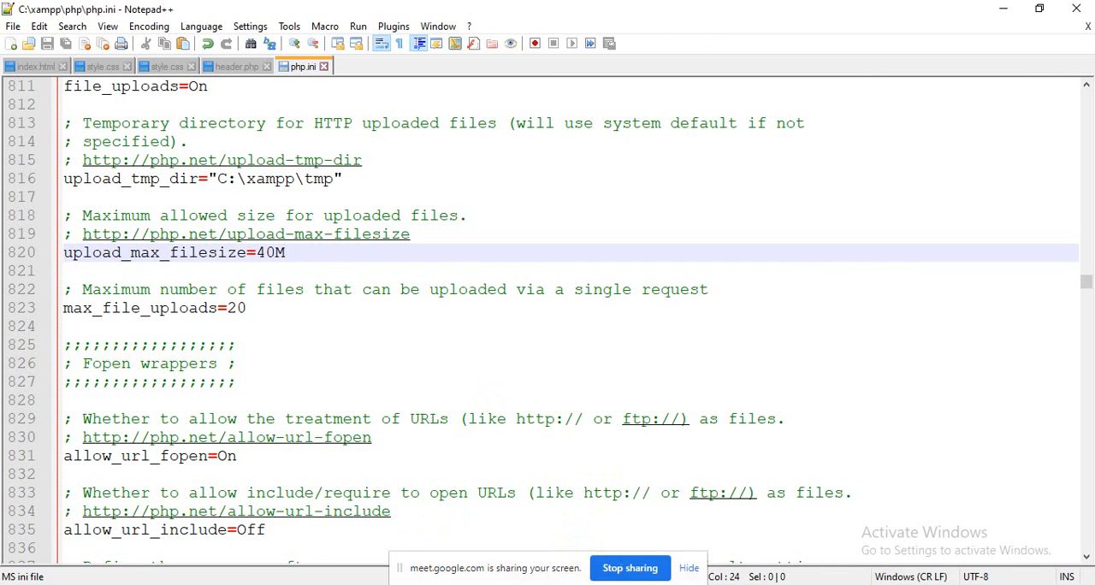
Return to the Ekommart documentation in Firefox and read the What's Included? page on downloading the theme and its included files
key(alt+Tab)
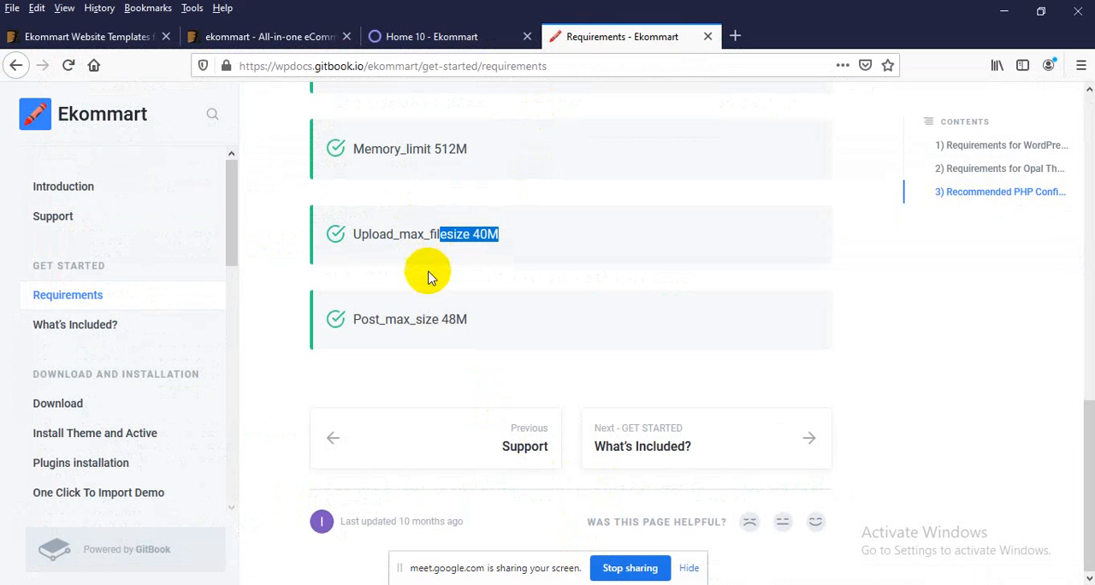
click(90, 325)
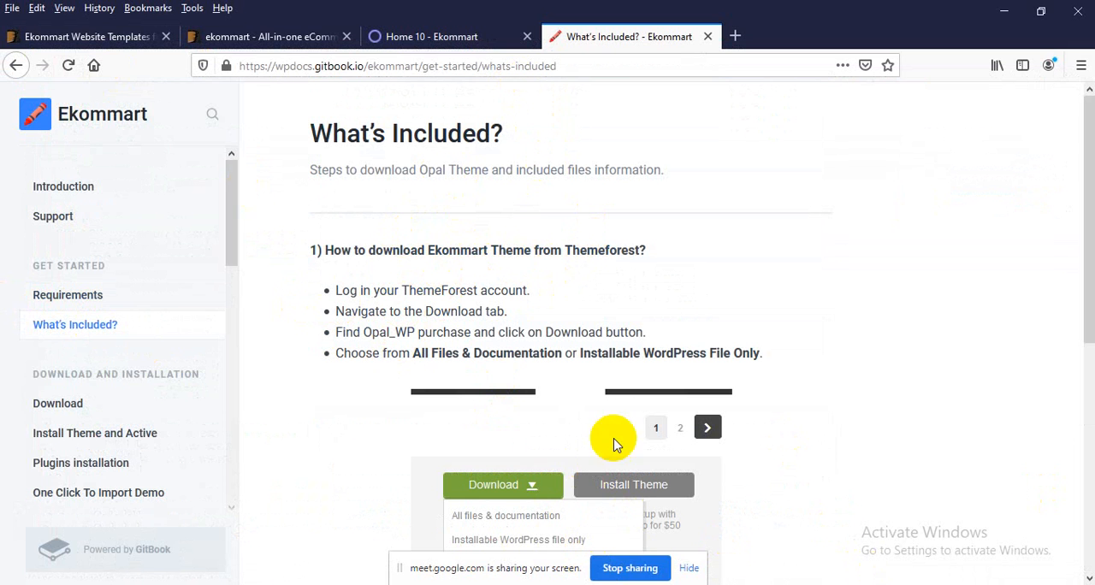
scroll(623, 527, down, 3)
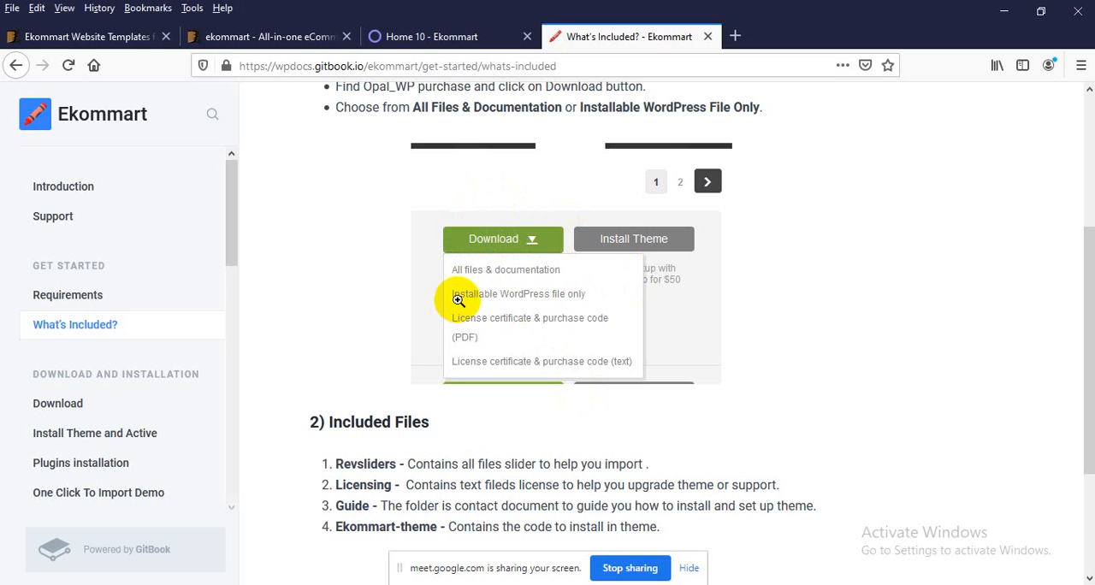
scroll(68, 343, down, 4)
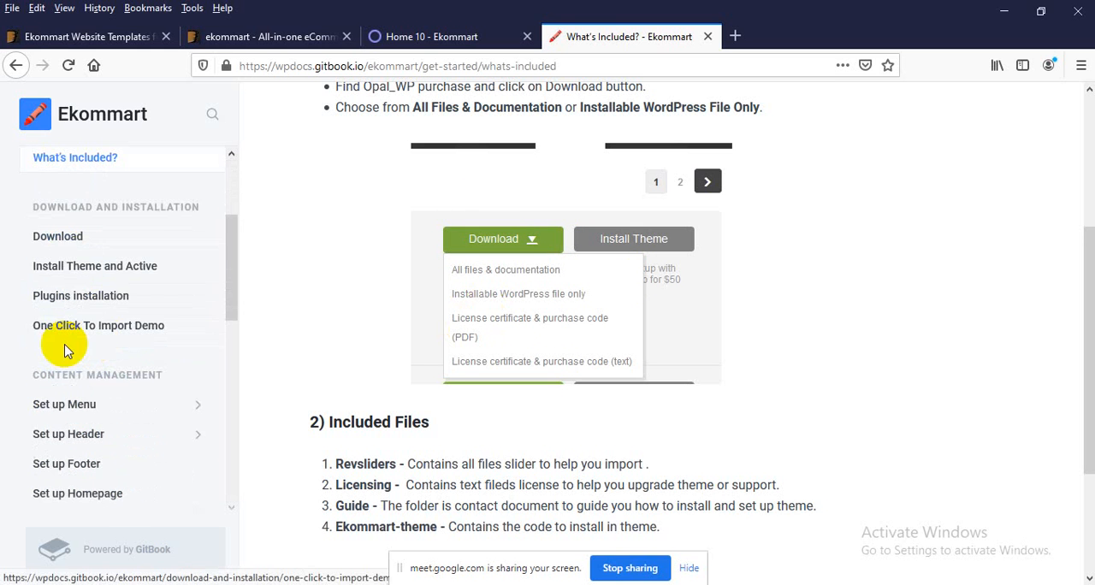
Open the documentation's Download page and review its instructions for downloading the theme from ThemeForest
click(69, 228)
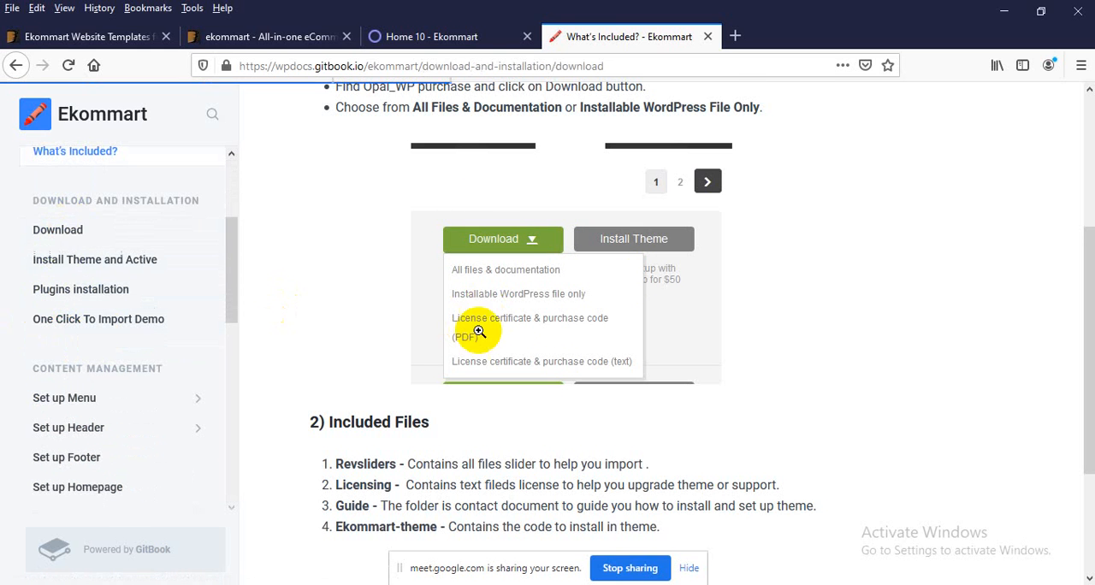
scroll(466, 338, down, 2)
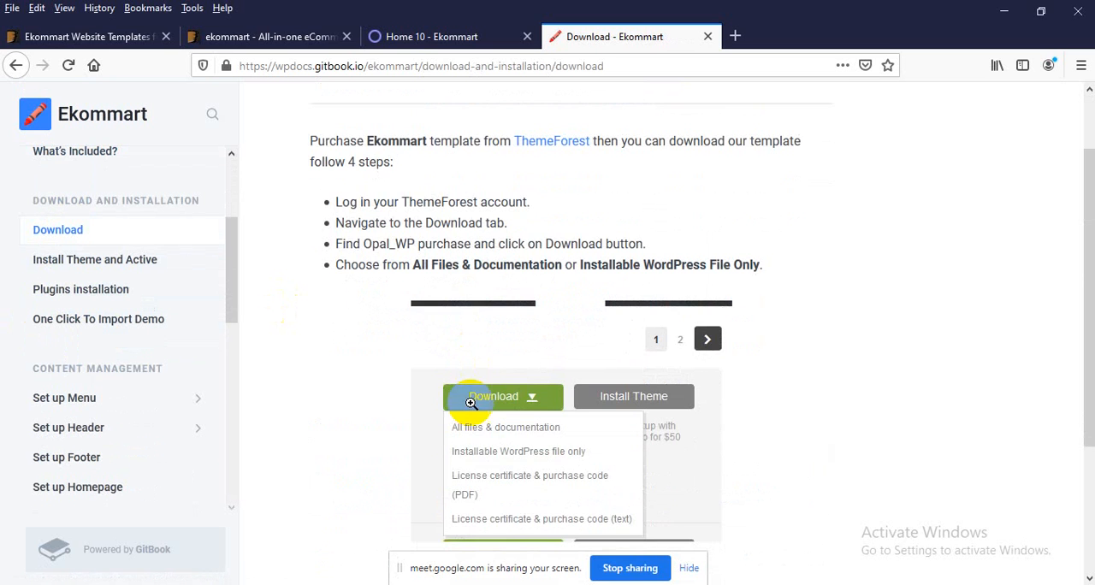
scroll(471, 457, down, 3)
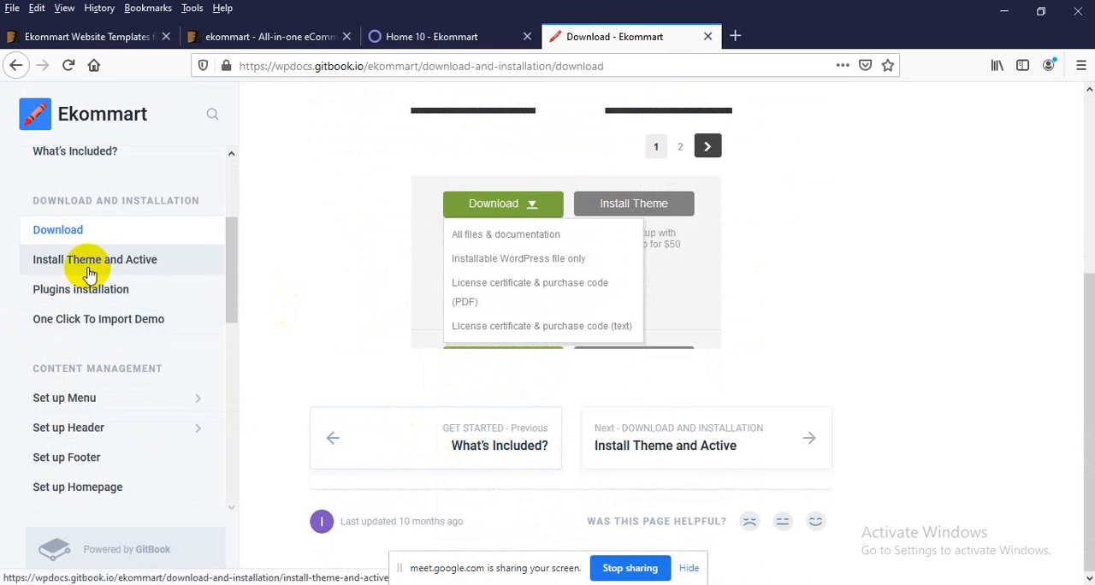
Look through the documentation's table of contents, from Download and Installation to Recommendation, and revisit the Download page
scroll(93, 363, down, 3)
scroll(93, 368, down, 3)
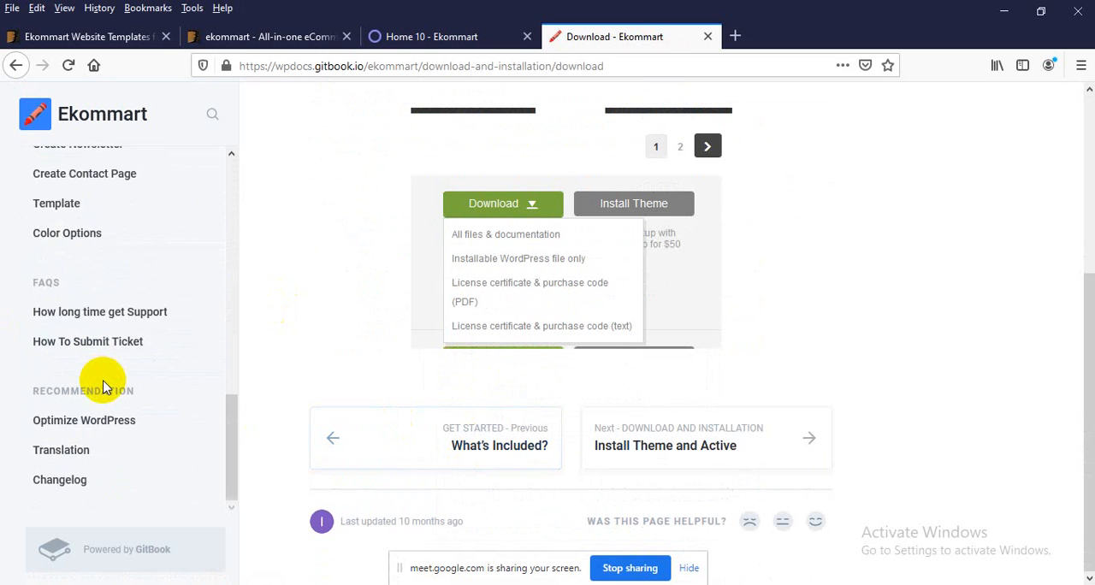
scroll(104, 387, up, 6)
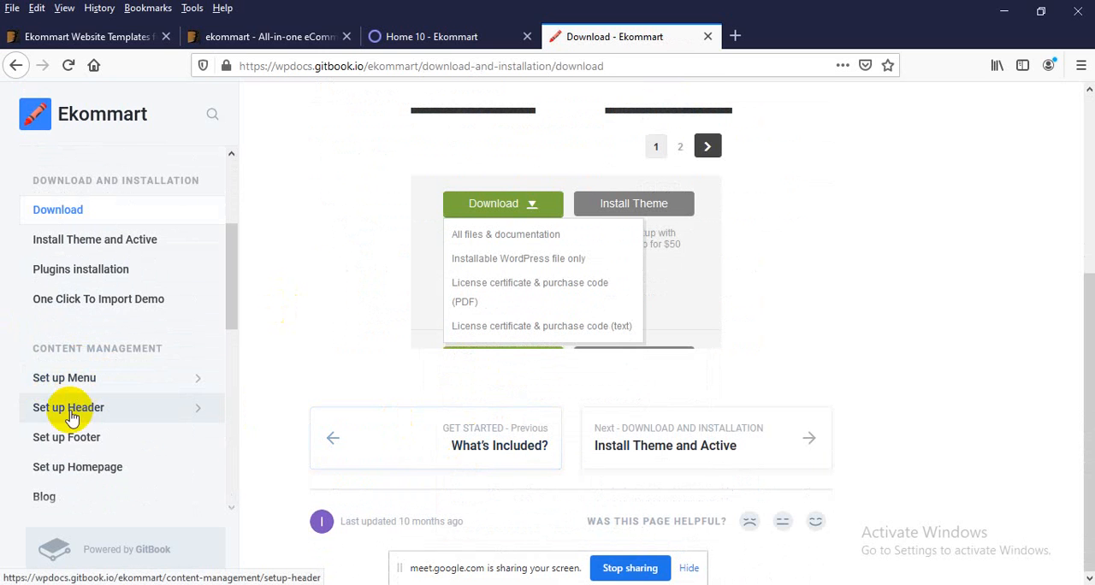
scroll(74, 413, down, 1)
scroll(74, 413, down, 2)
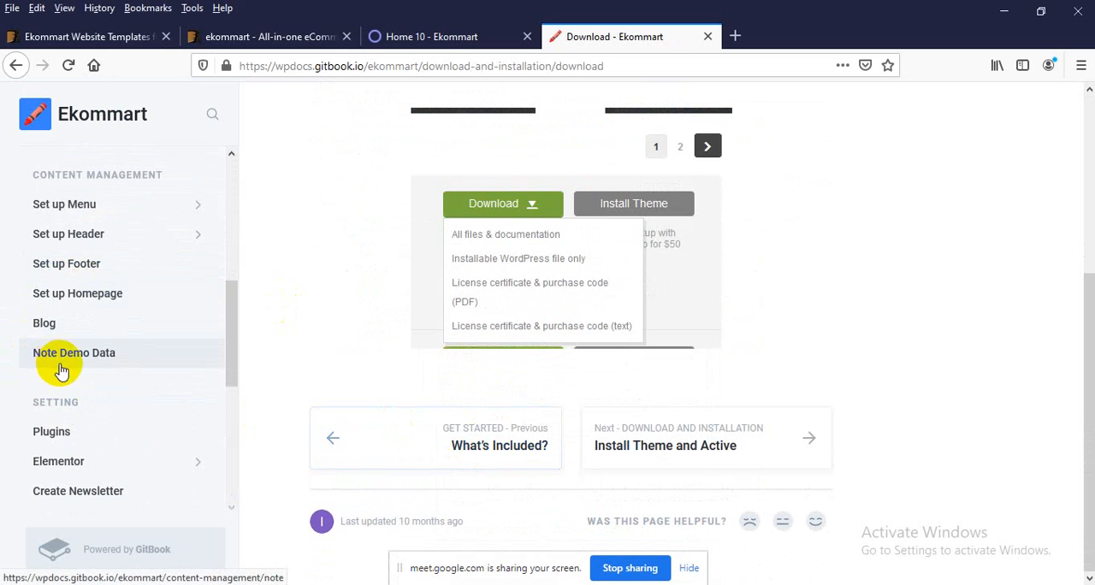
scroll(58, 375, down, 2)
scroll(39, 367, down, 2)
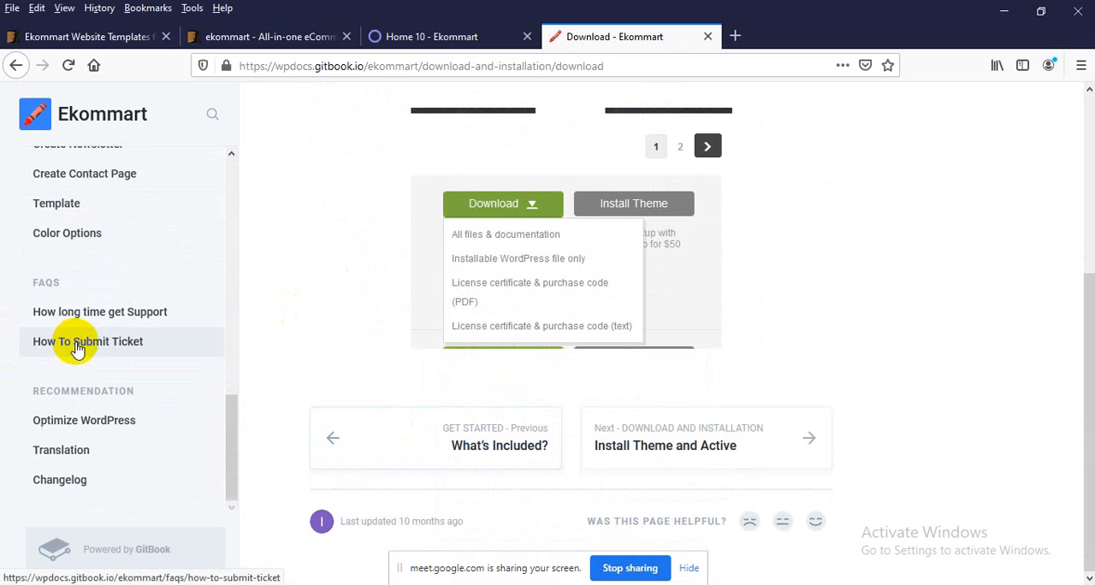
scroll(77, 402, up, 8)
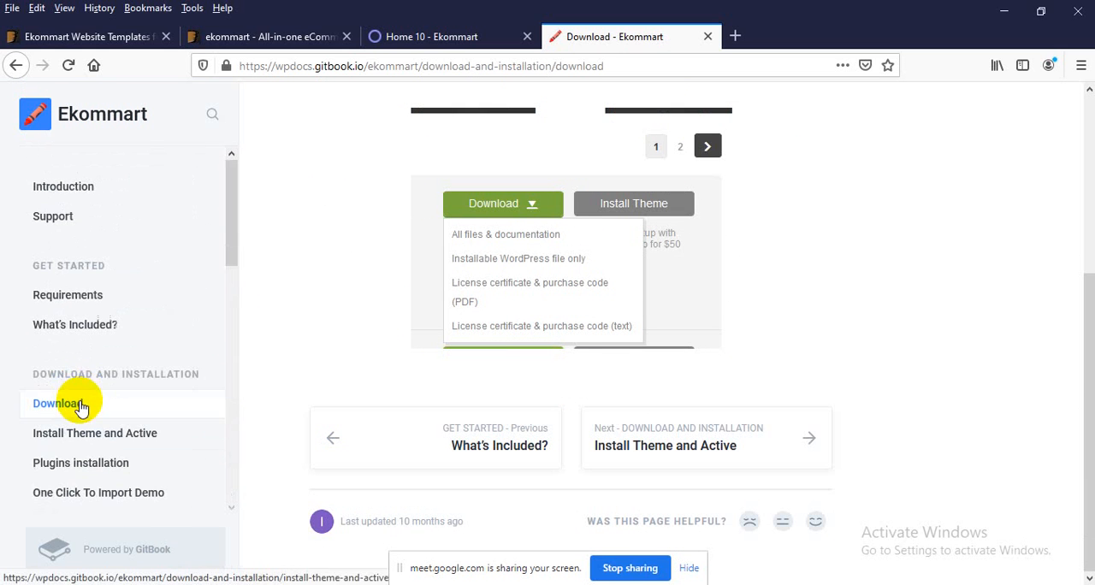
click(81, 404)
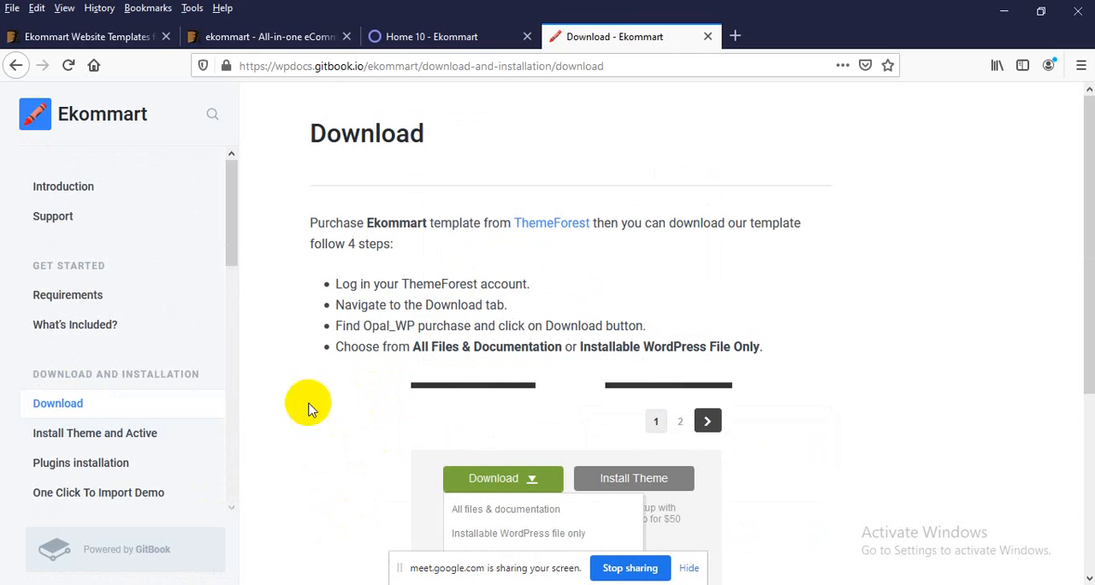
scroll(39, 355, down, 4)
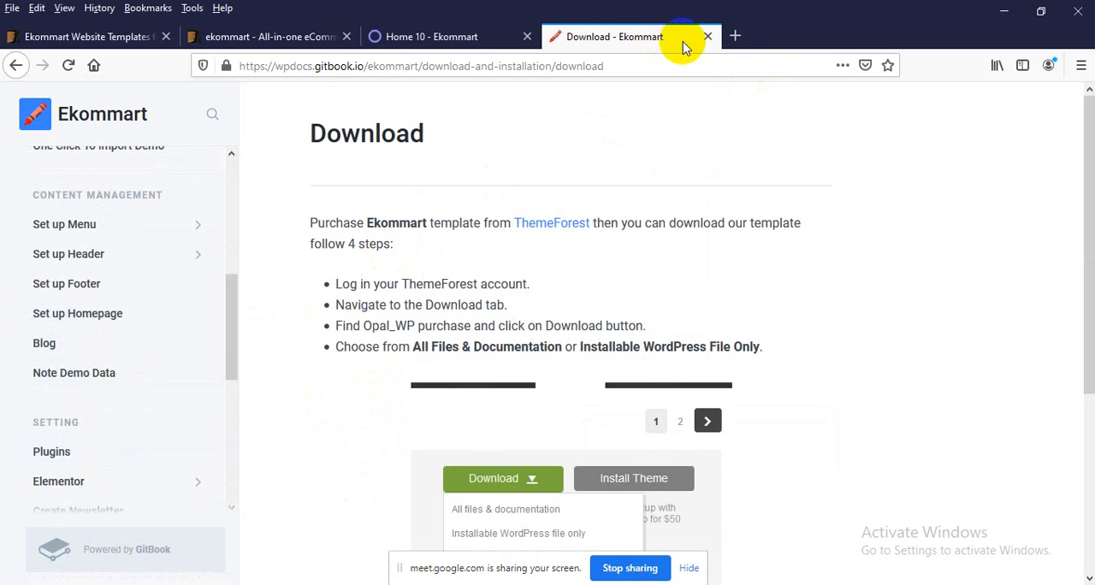
Close the Ekommart documentation and Home 10 demo tabs, and open wordpress.org/download/ in a new tab
click(707, 36)
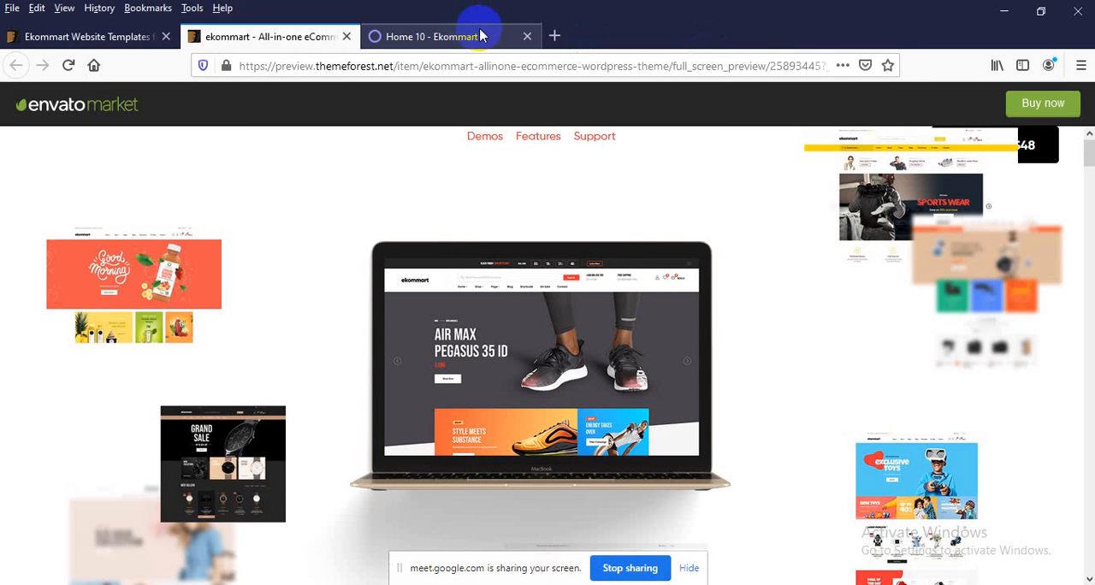
click(527, 36)
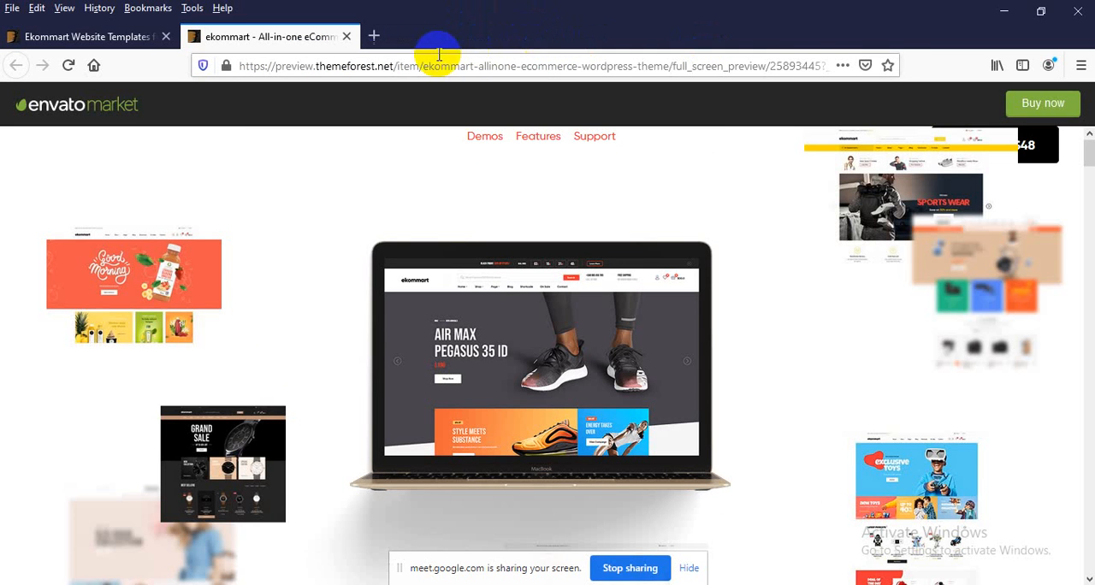
click(376, 36)
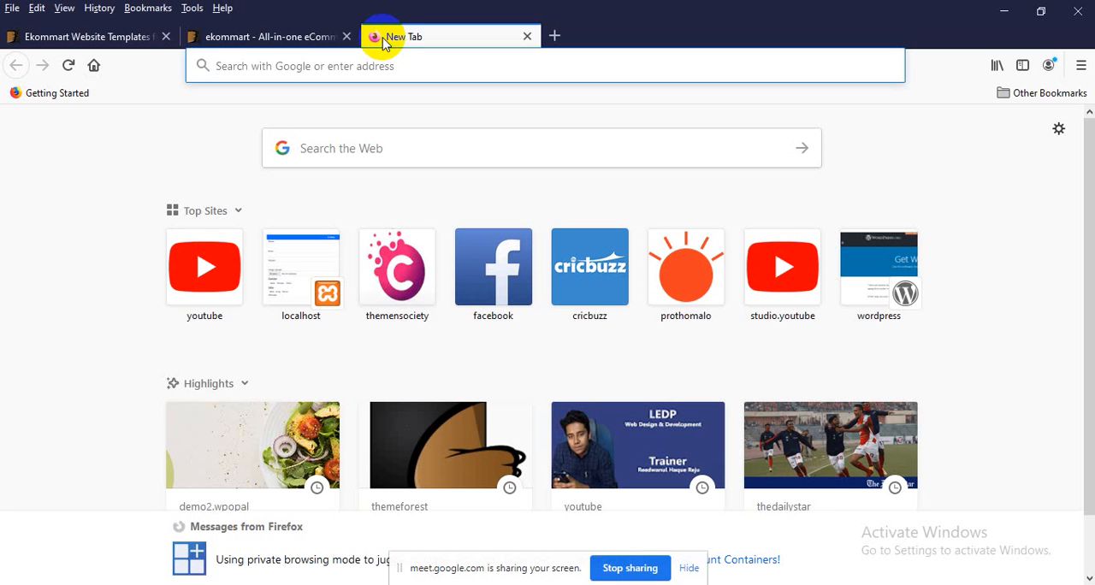
text(l)
key(BackSpace)
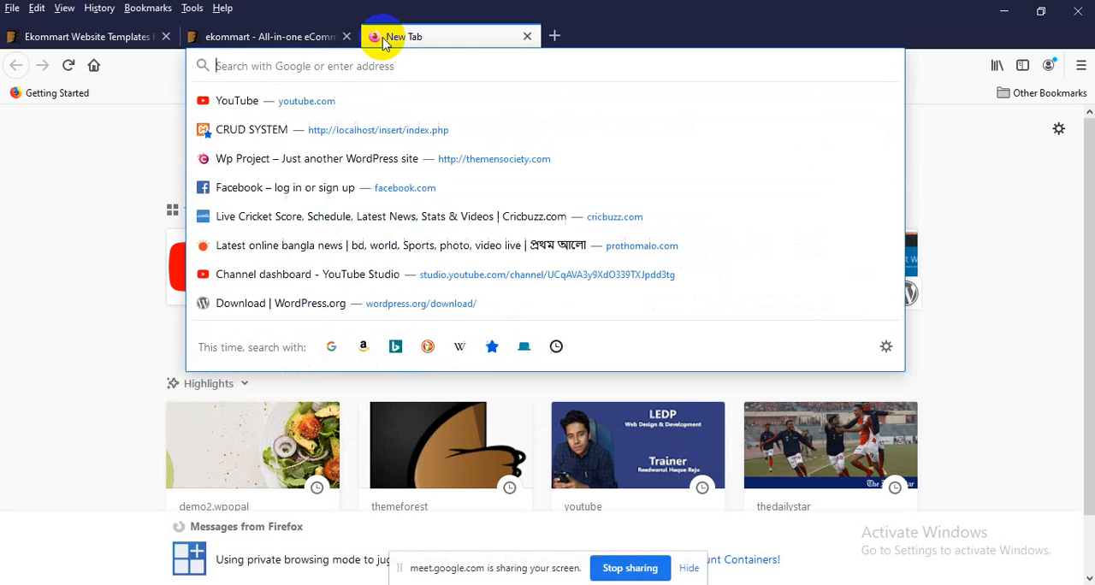
text(wordpress.org/)
key(Right)
text(d)
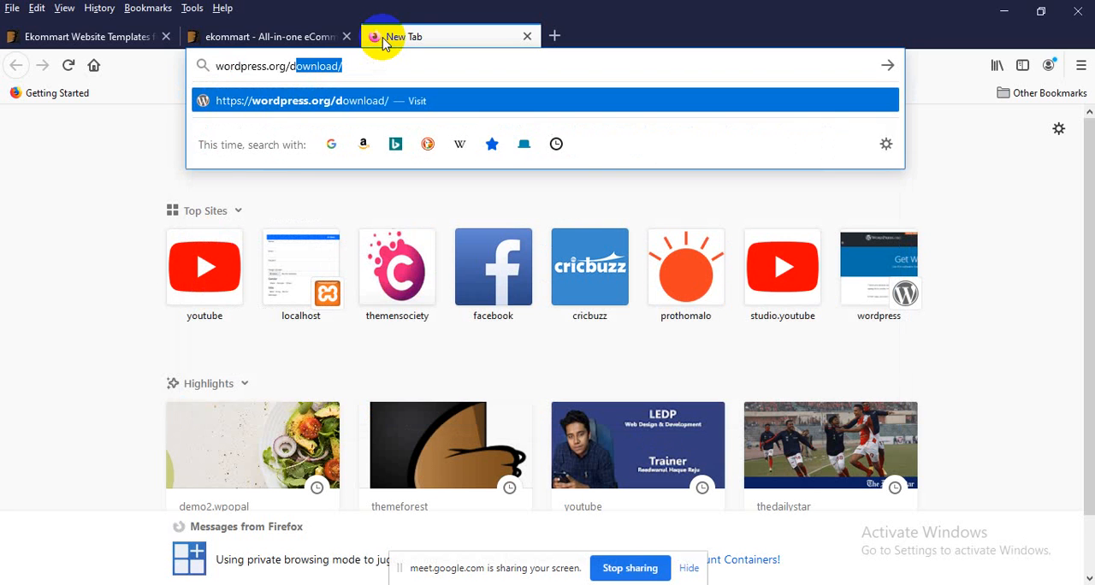
key(Return)
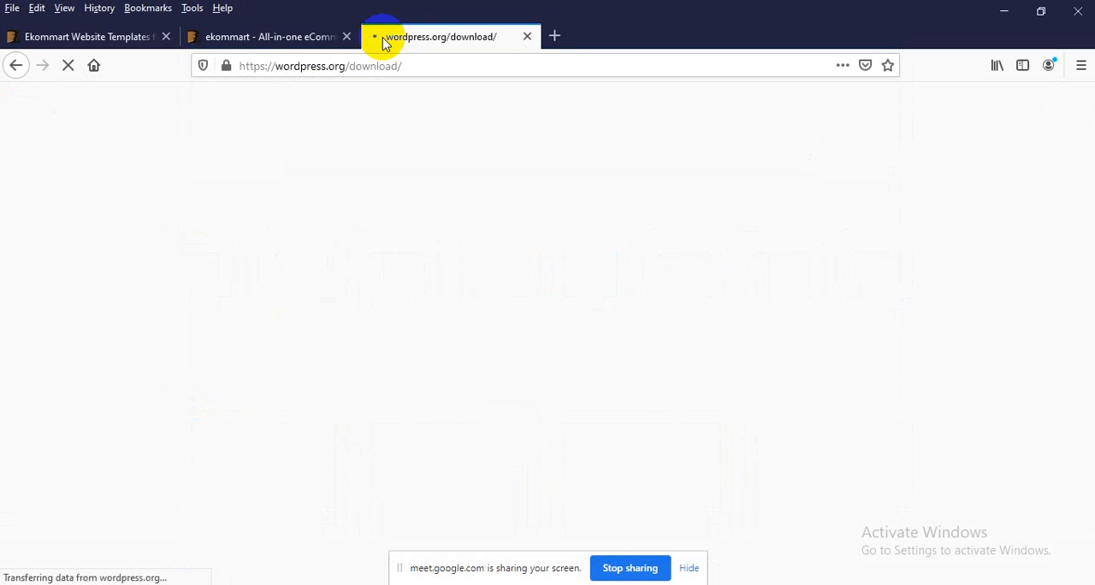
Download the WordPress 5.6 zip archive, save it, and check its download progress
scroll(436, 274, down, 10)
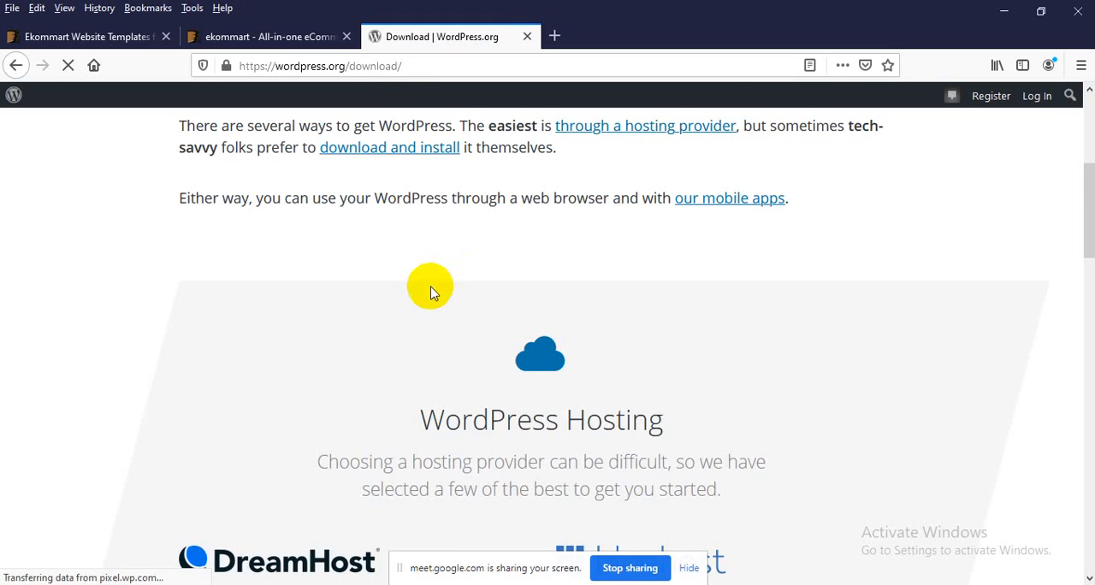
scroll(431, 291, down, 3)
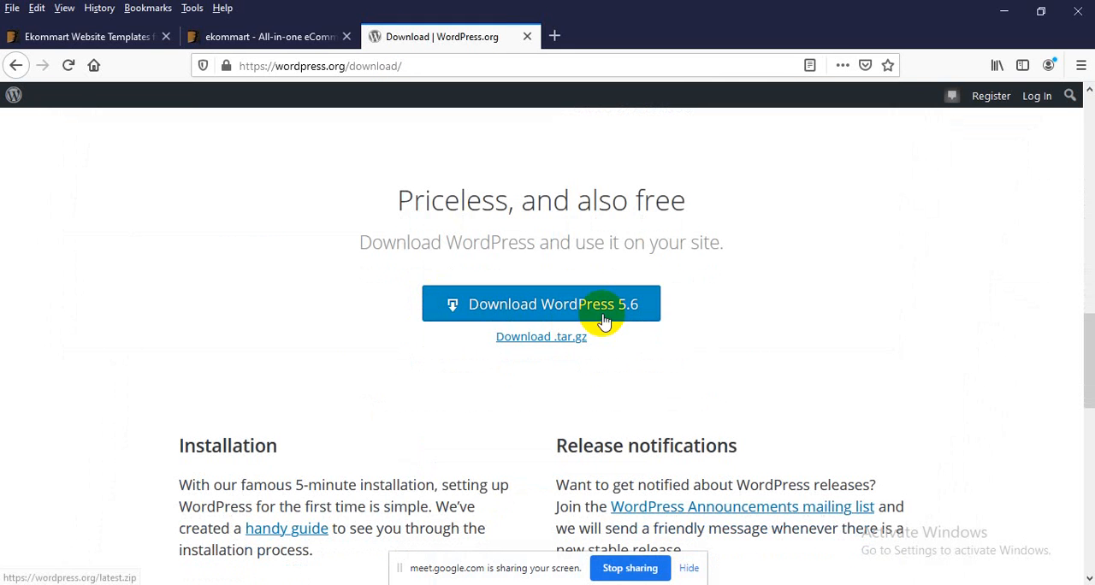
click(619, 313)
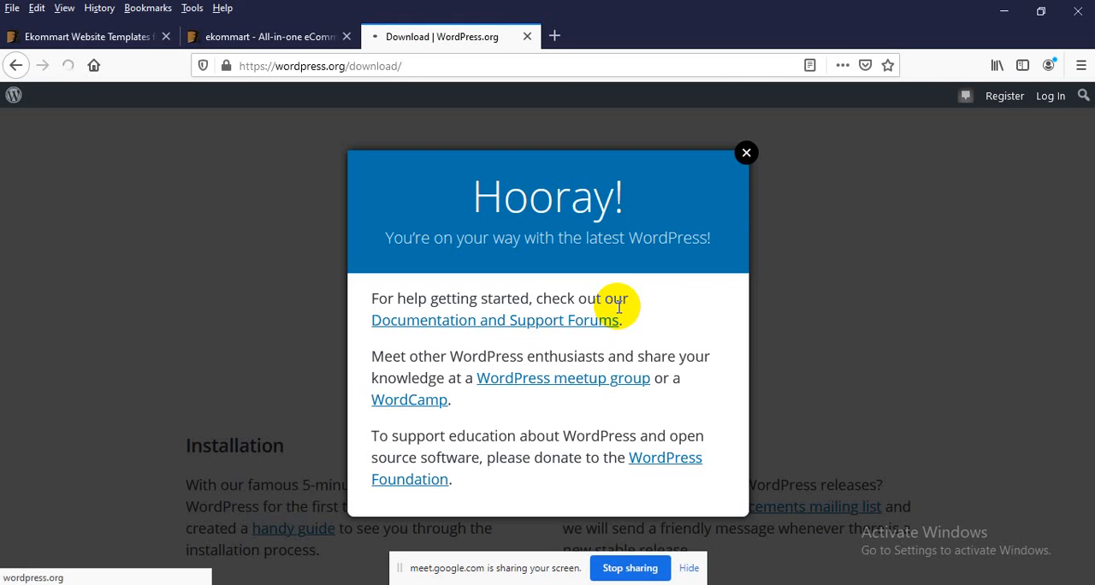
click(779, 352)
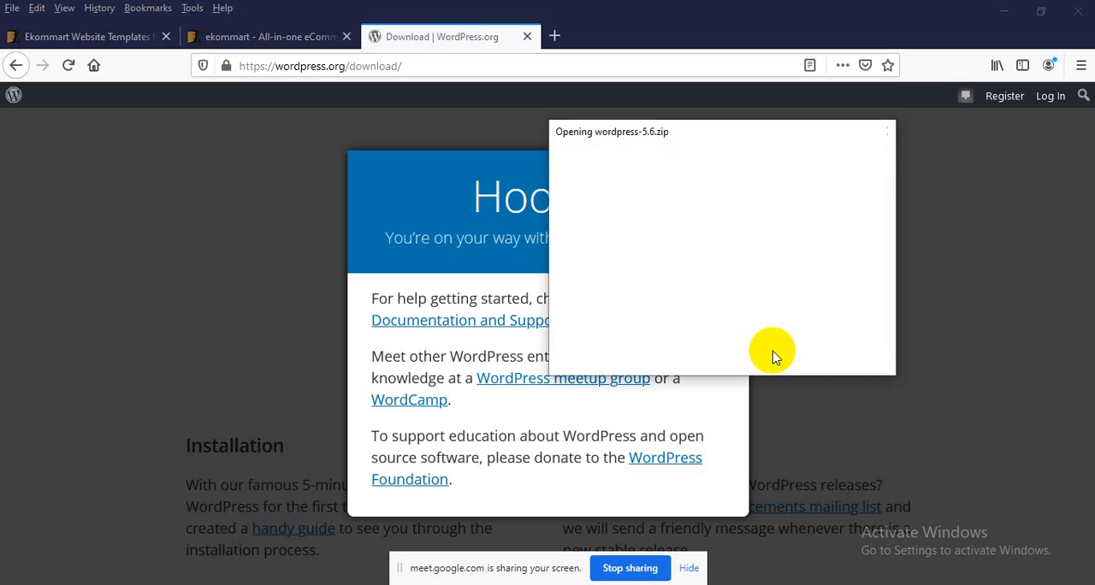
click(970, 64)
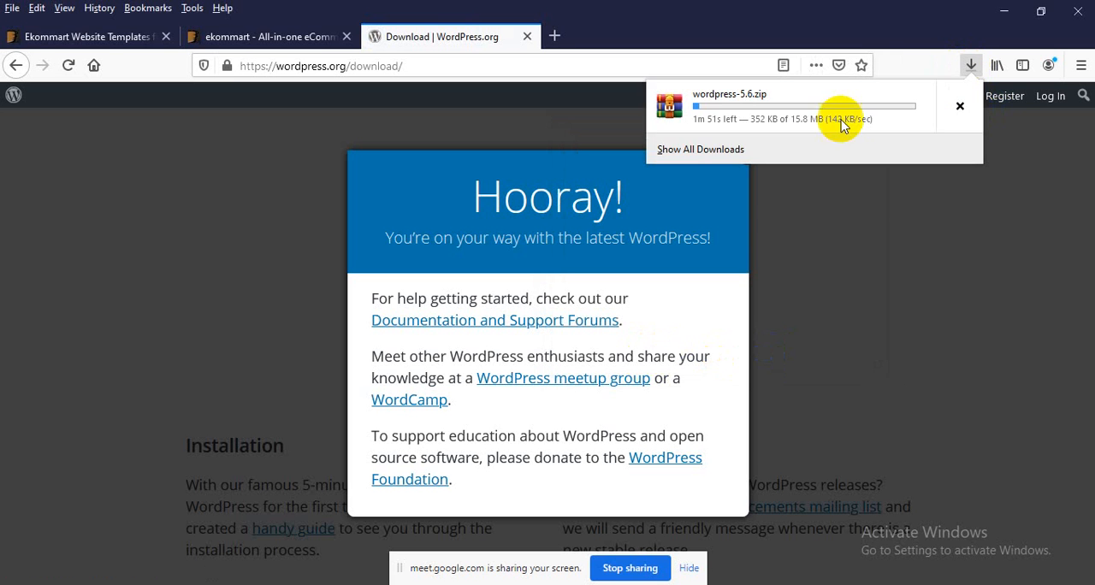
Switch to File Explorer and go from the php folder to the htdocs folder inside xampp
click(1004, 10)
click(1004, 11)
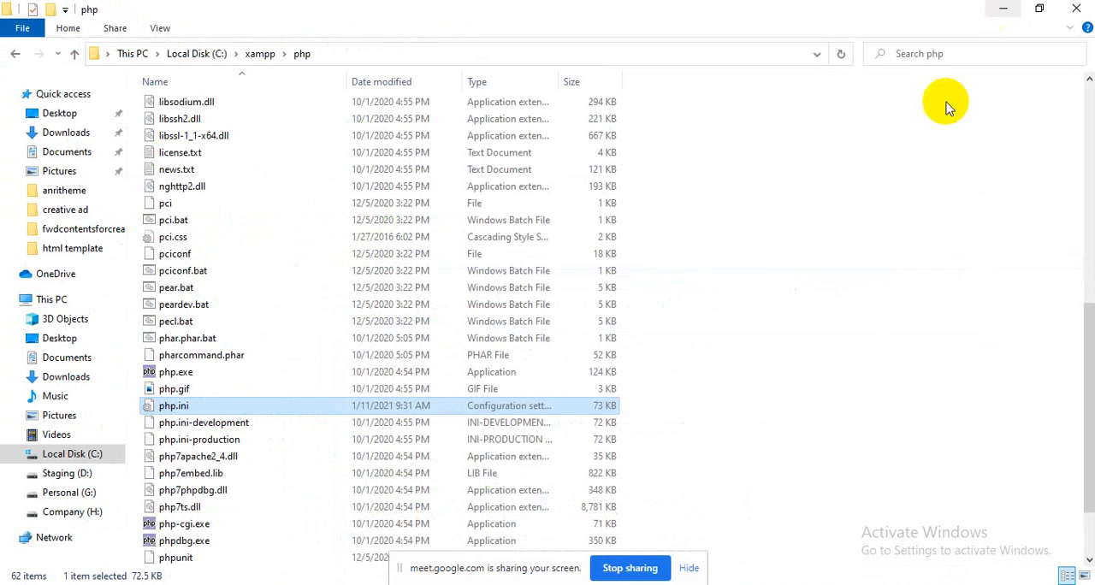
scroll(321, 296, up, 10)
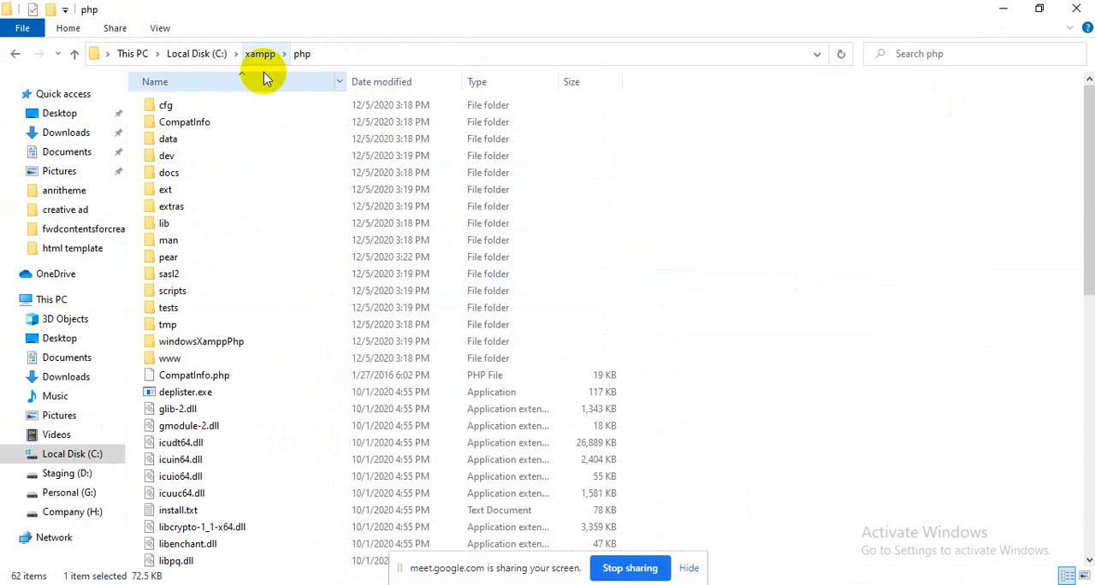
click(259, 54)
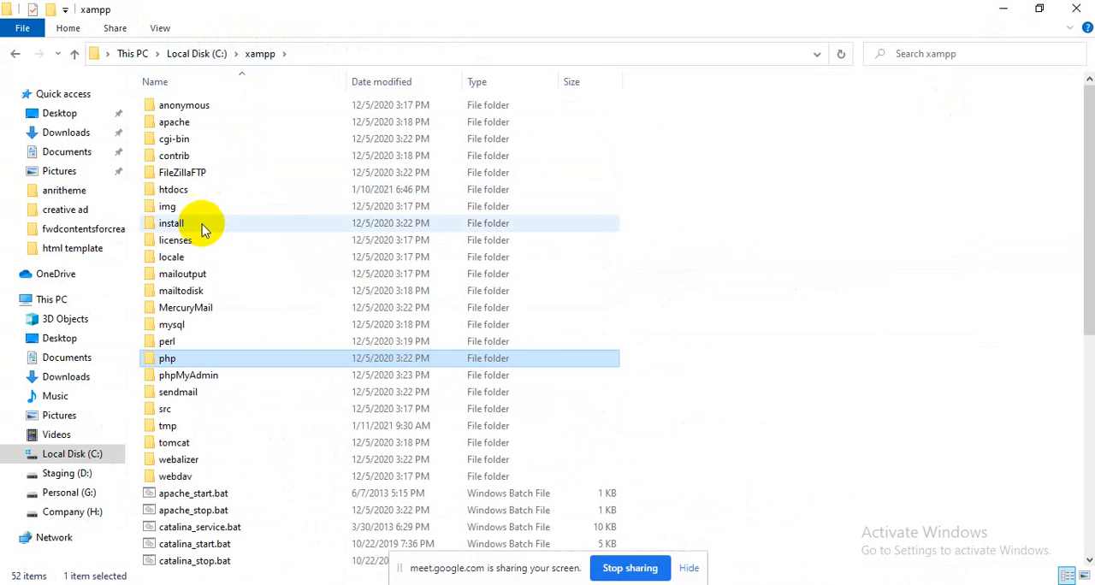
double_click(197, 198)
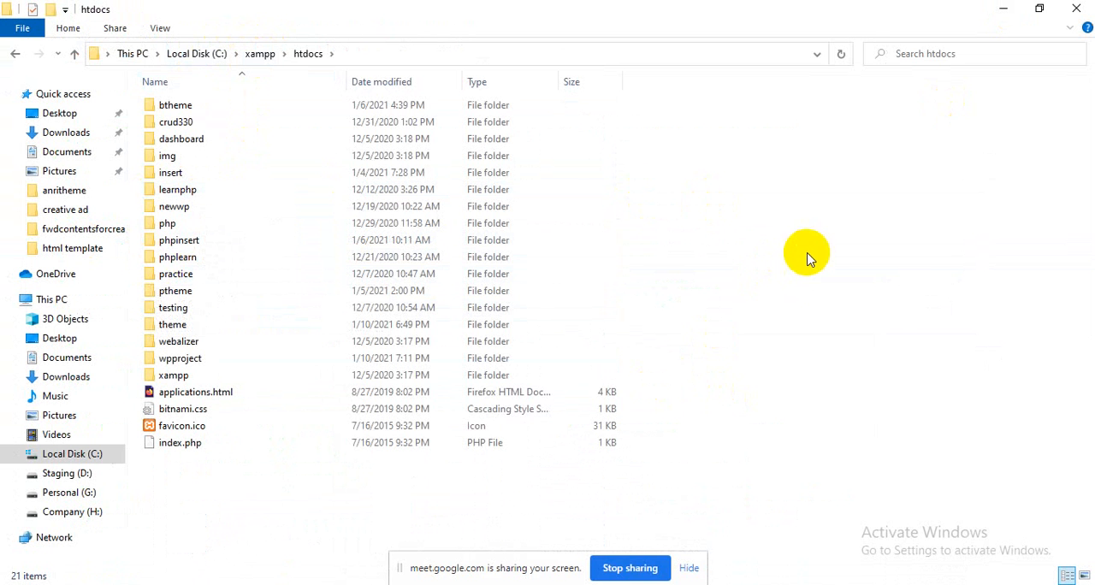
Create a new folder named ptheme563 in htdocs and open it
right_click(779, 288)
mouse_move(775, 478)
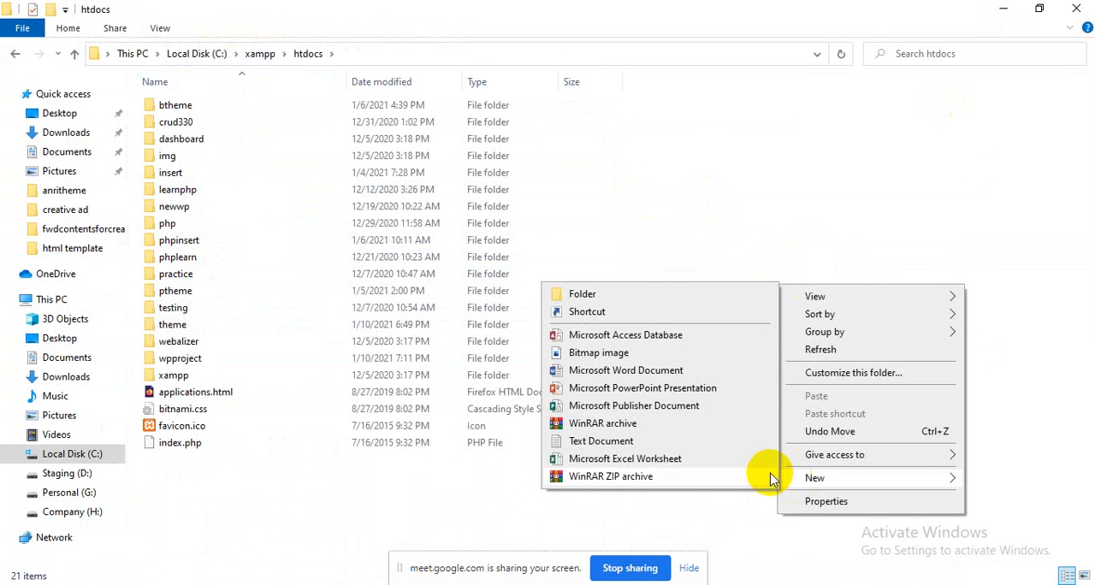
click(581, 295)
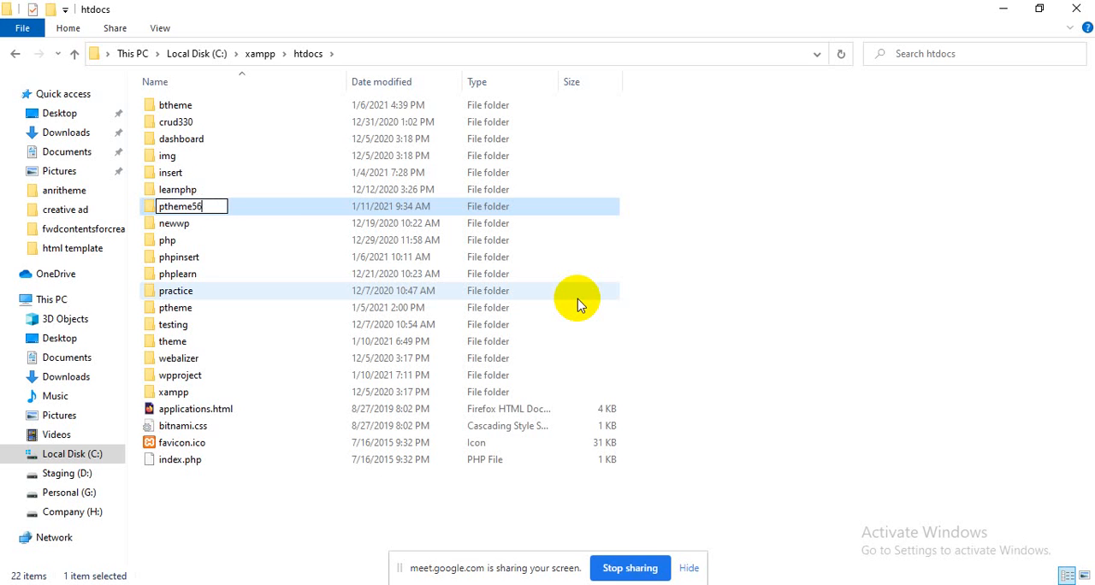
key(Return)
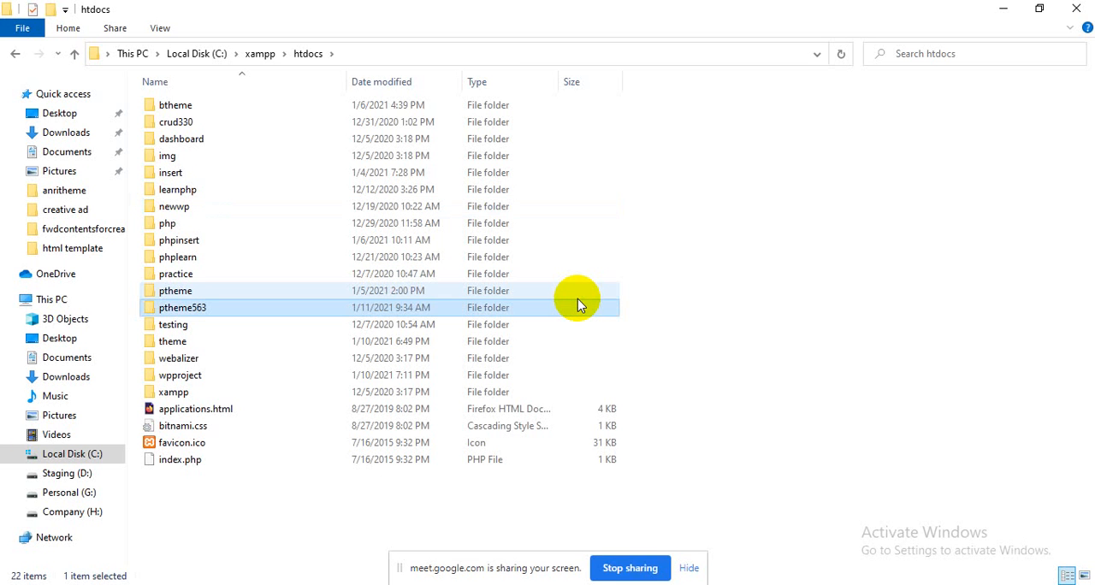
key(Return)
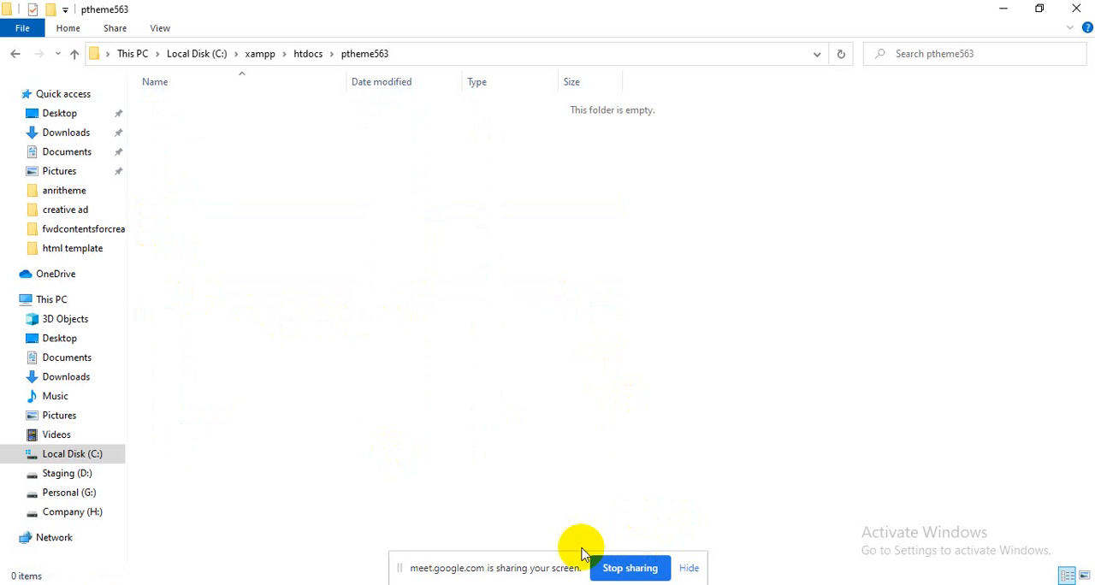
Switch to Firefox and open localhost/phpmyadmin in a new tab
key(alt+Tab)
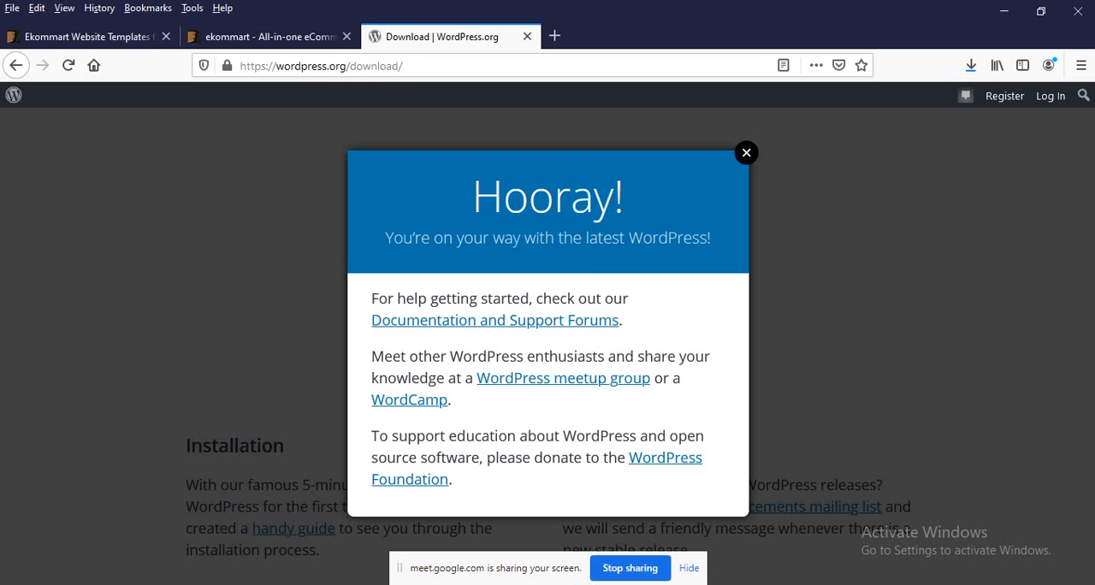
click(554, 37)
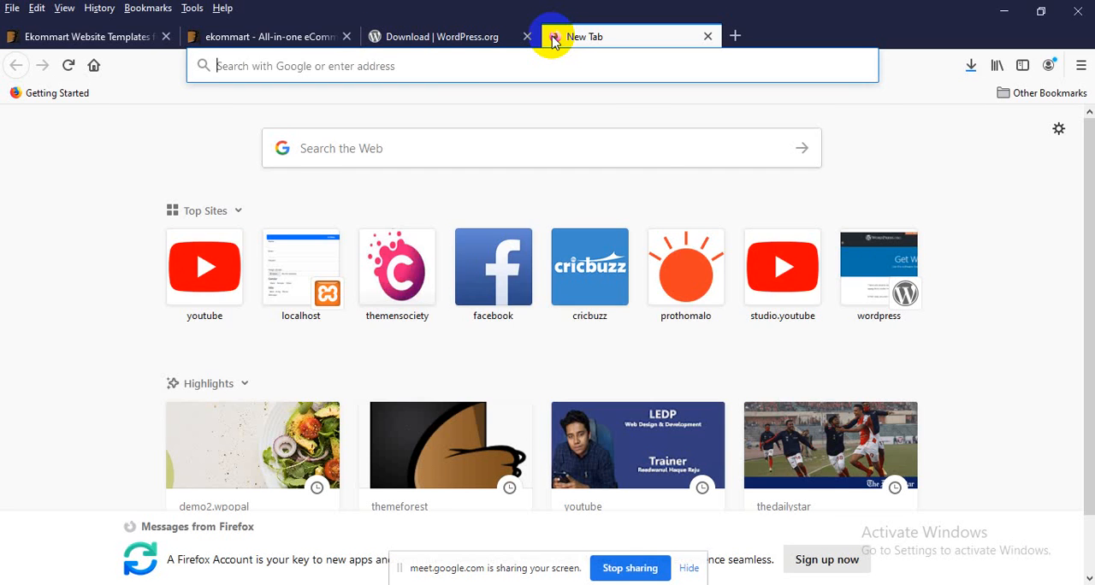
text(localhost/p)
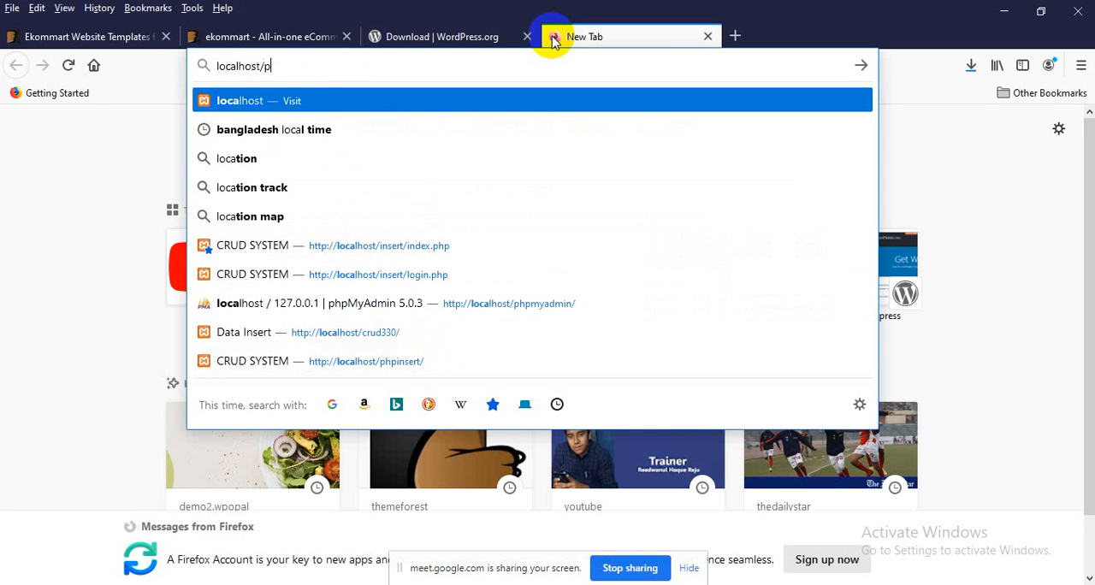
text(hp)
key(Return)
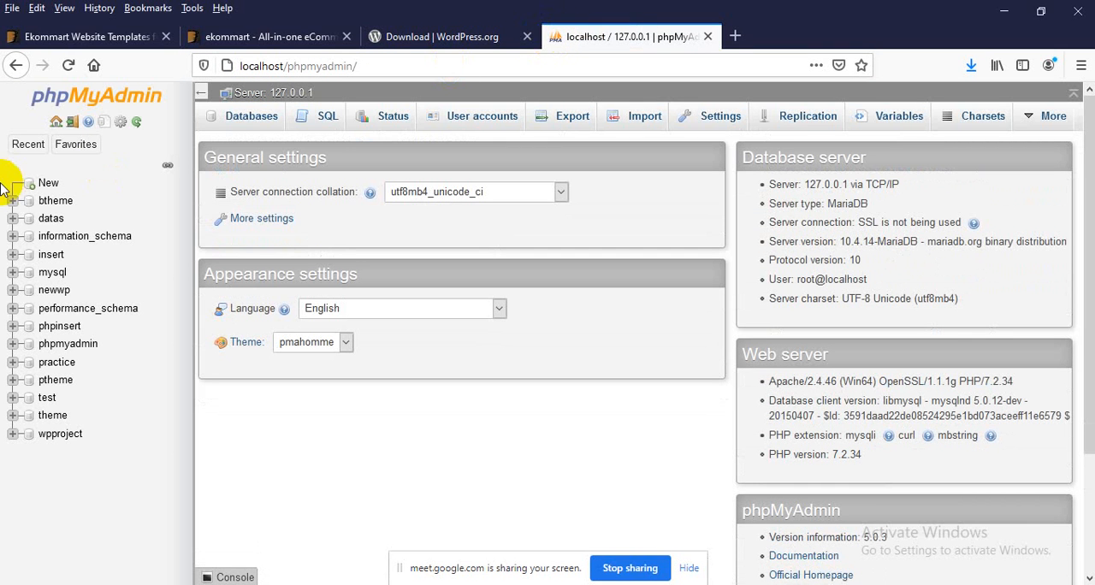
Create a new database named ptheme563 with the utf8mb4_general_ci collation and open it
click(28, 144)
click(28, 145)
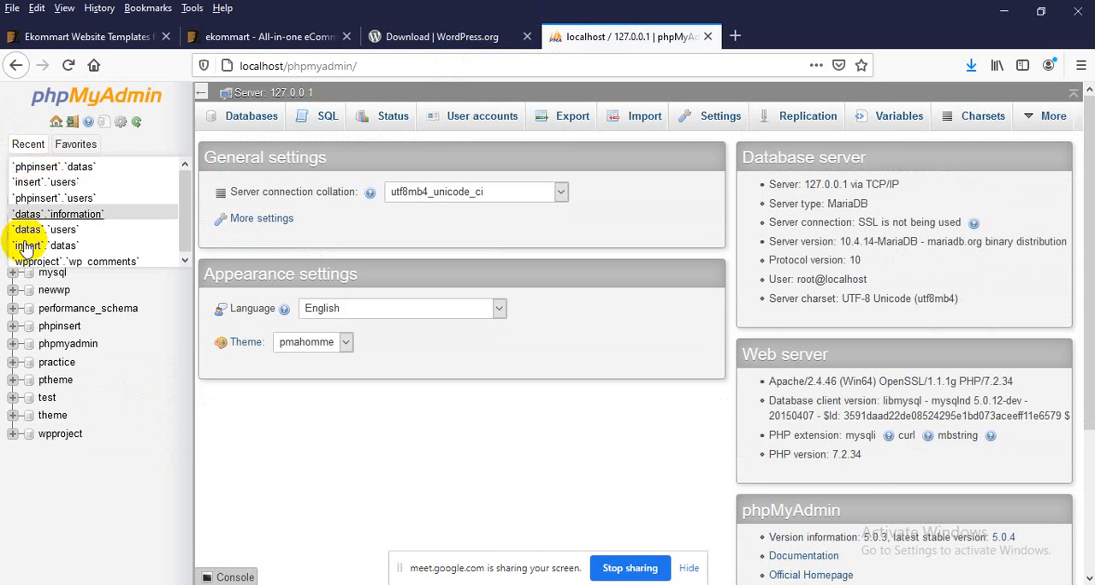
click(48, 183)
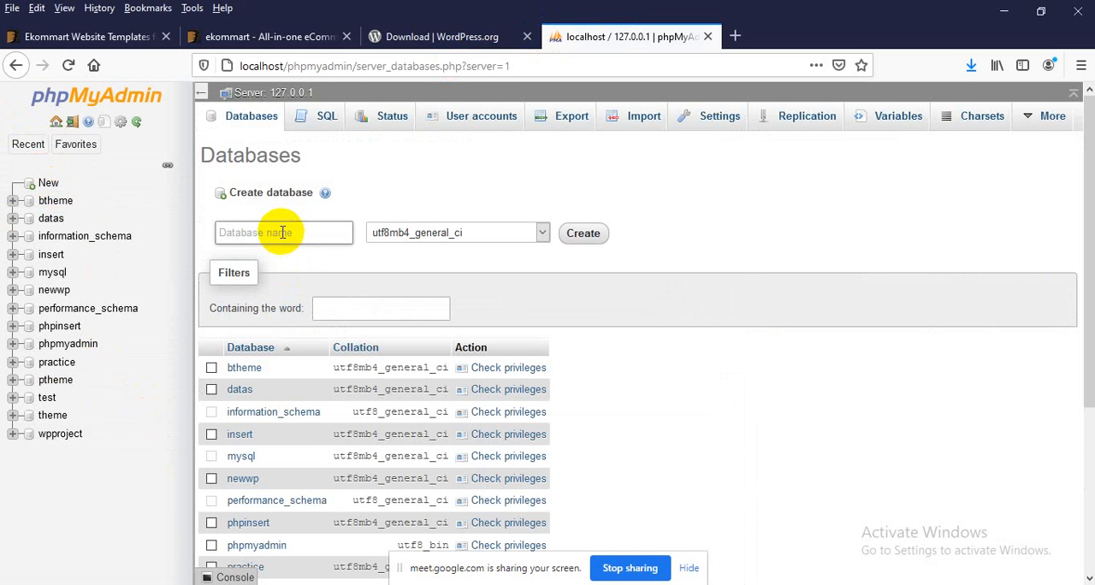
text(pthe)
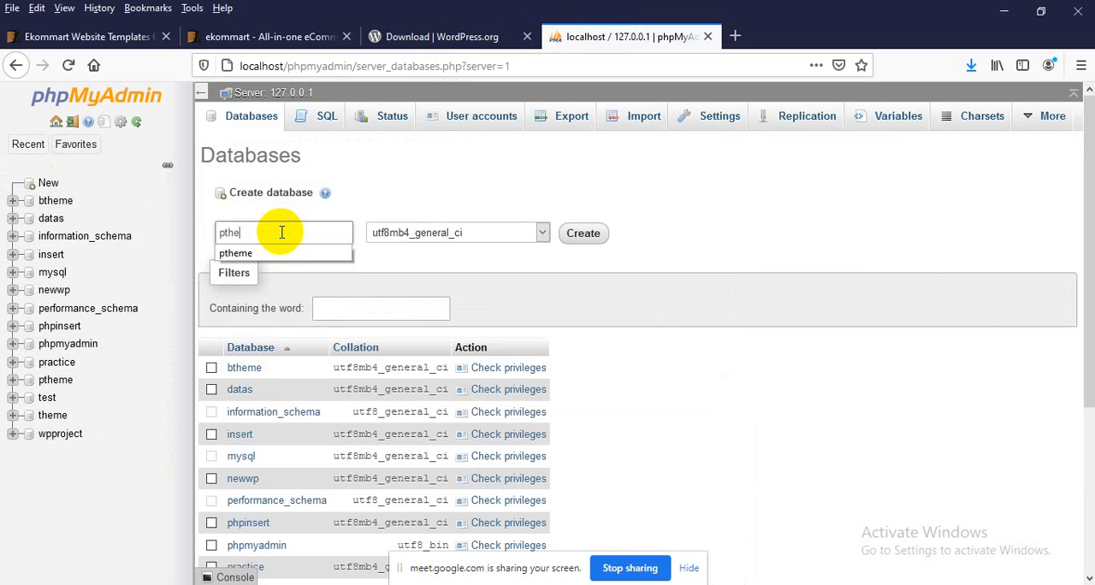
text(me563)
key(Return)
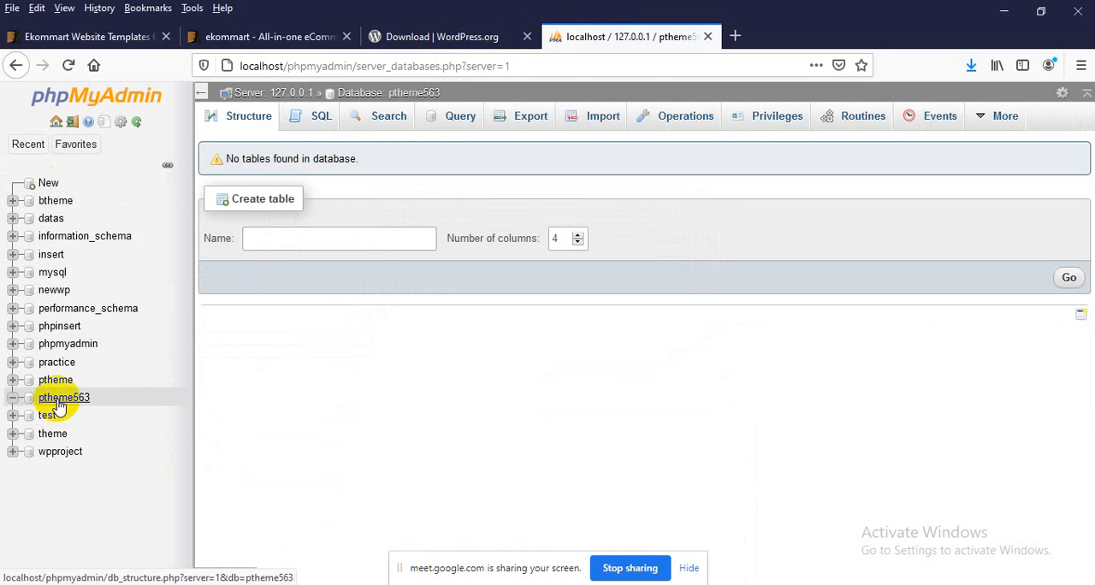
click(59, 404)
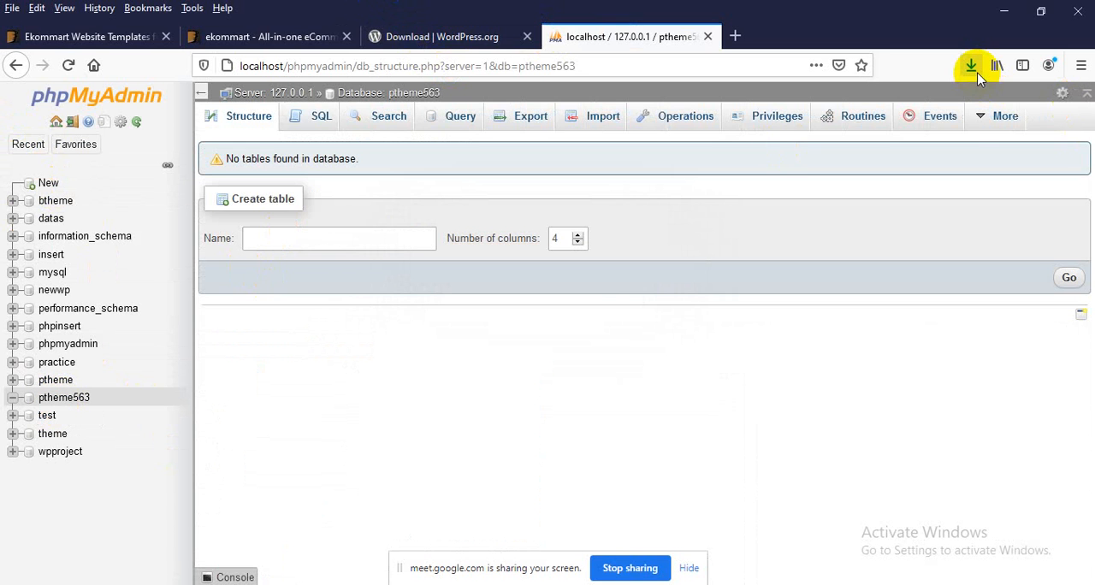
Open the downloaded wordpress-5.6.zip in WinRAR from the Downloads folder and go into its wordpress folder
click(972, 66)
click(959, 107)
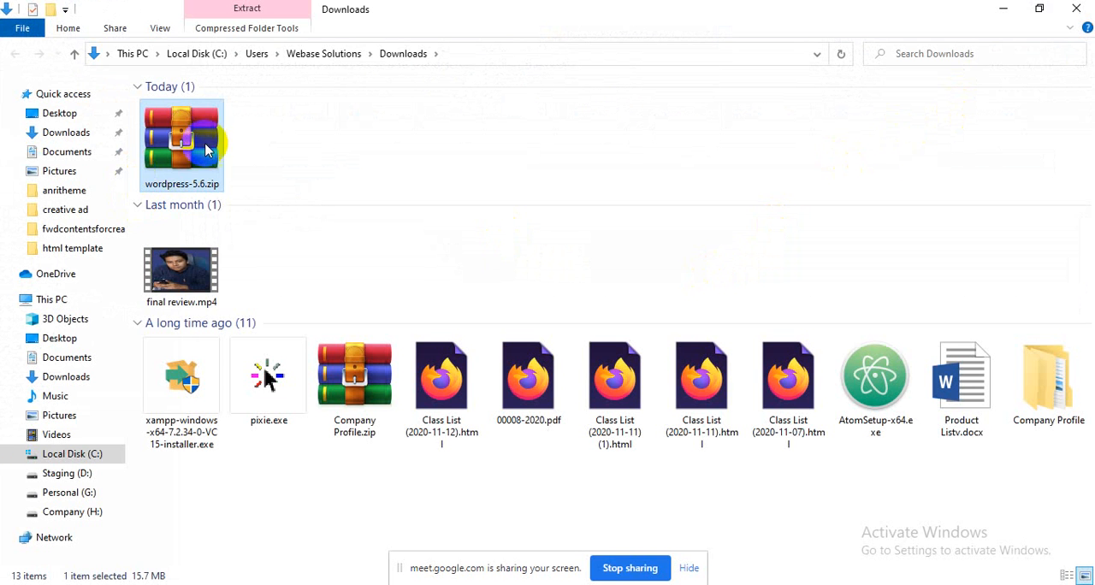
double_click(209, 145)
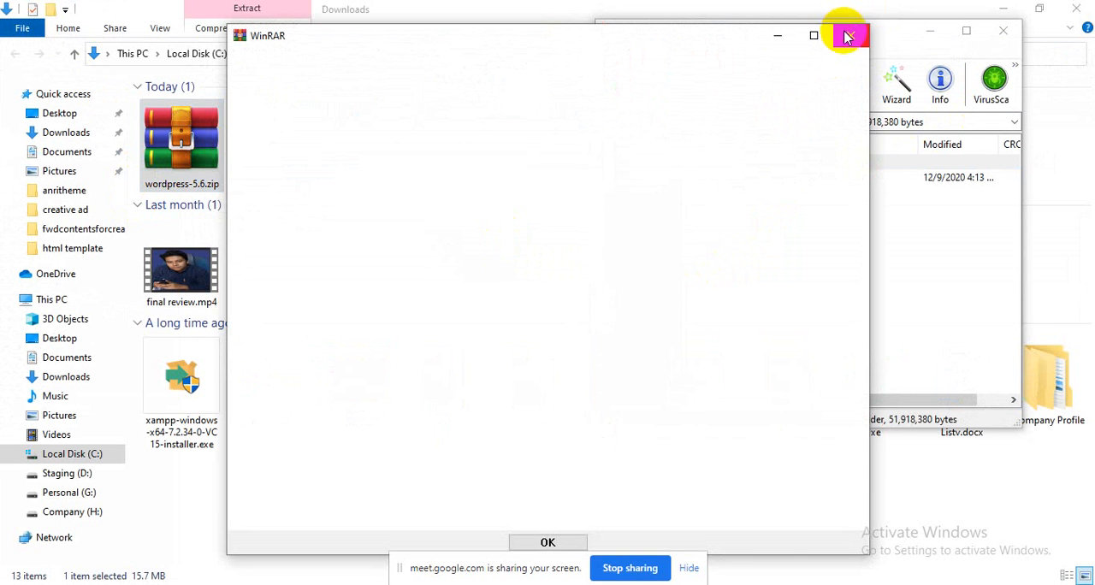
click(850, 35)
click(651, 179)
double_click(651, 179)
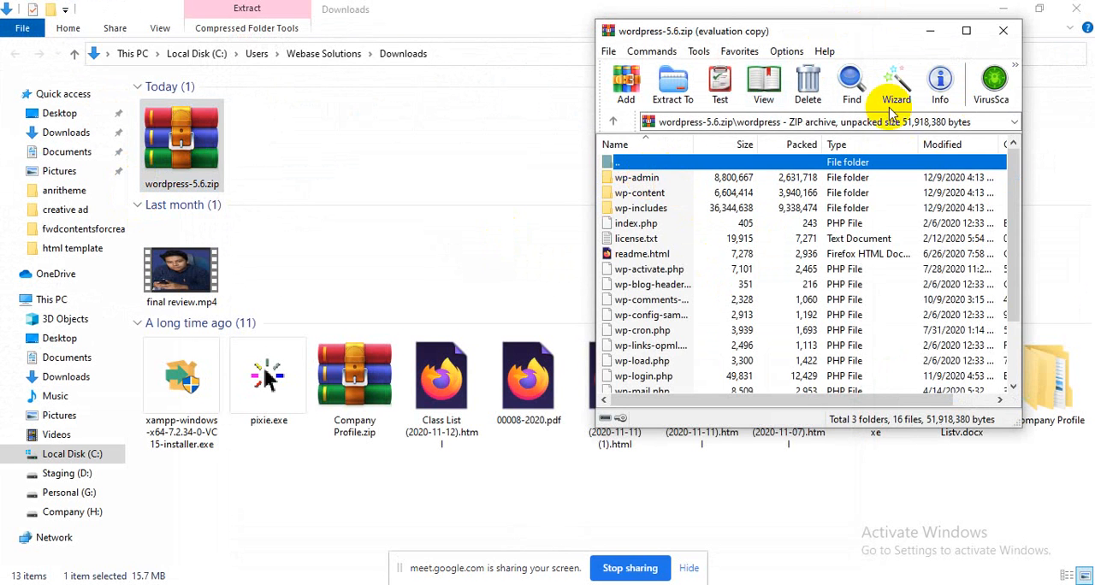
Extract all files and folders from the archive's wordpress folder into the ptheme563 folder in htdocs
click(1003, 8)
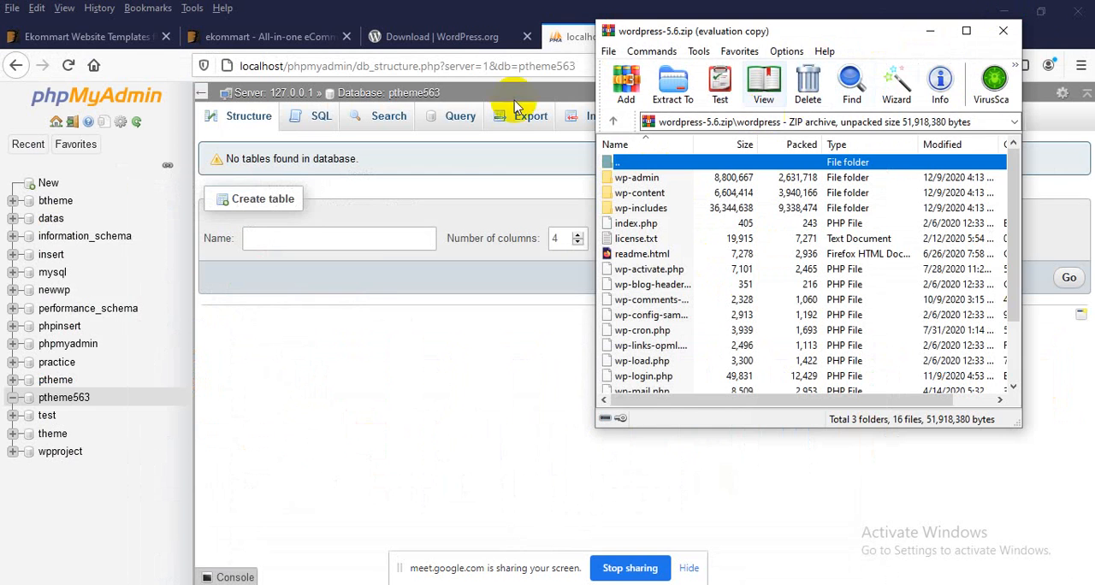
click(1008, 10)
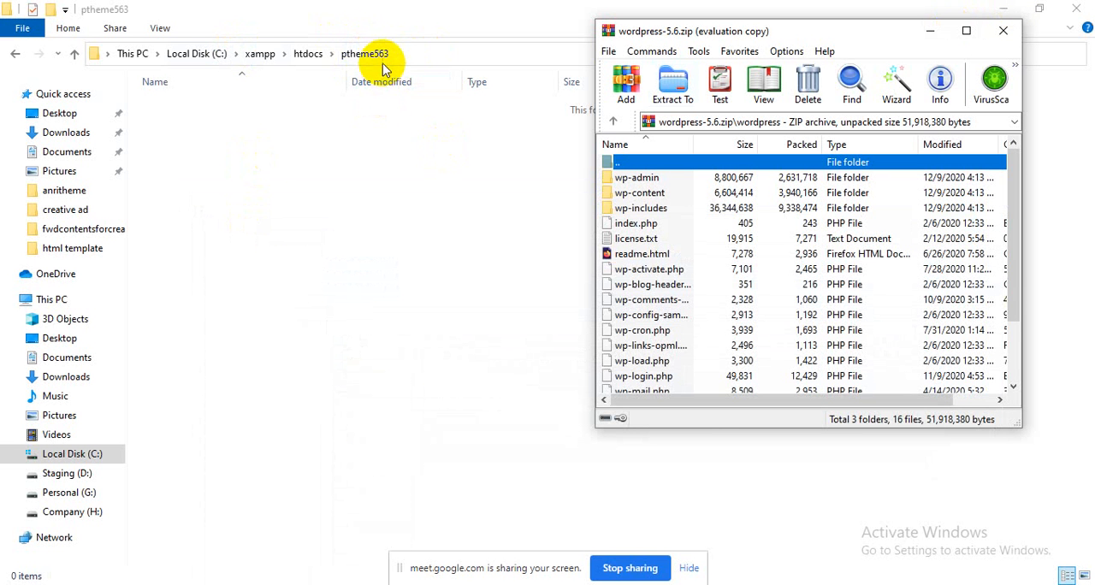
click(818, 291)
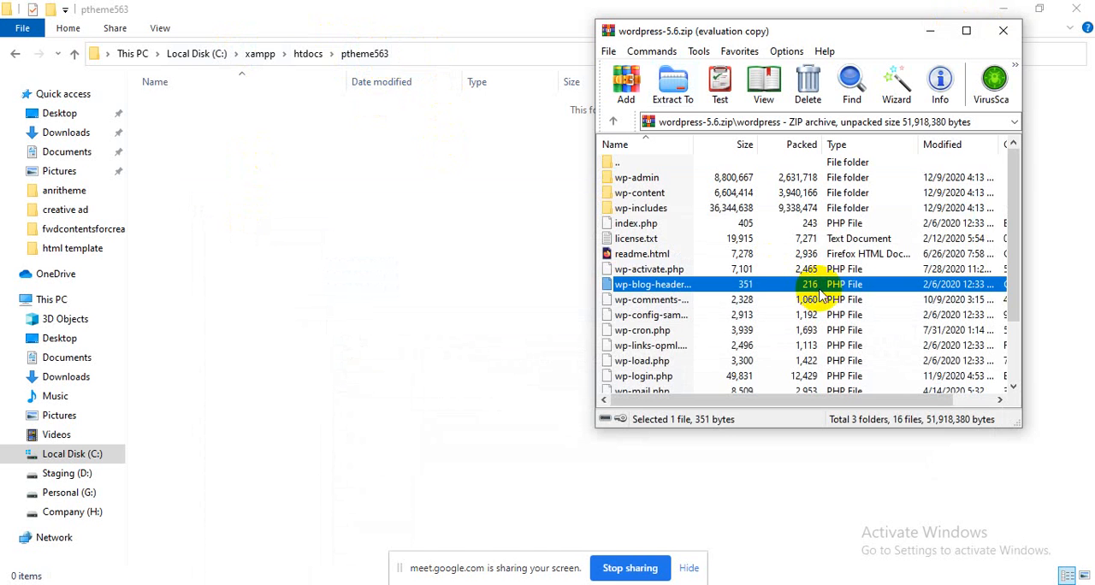
key(ctrl+a)
drag(819, 293, 351, 260)
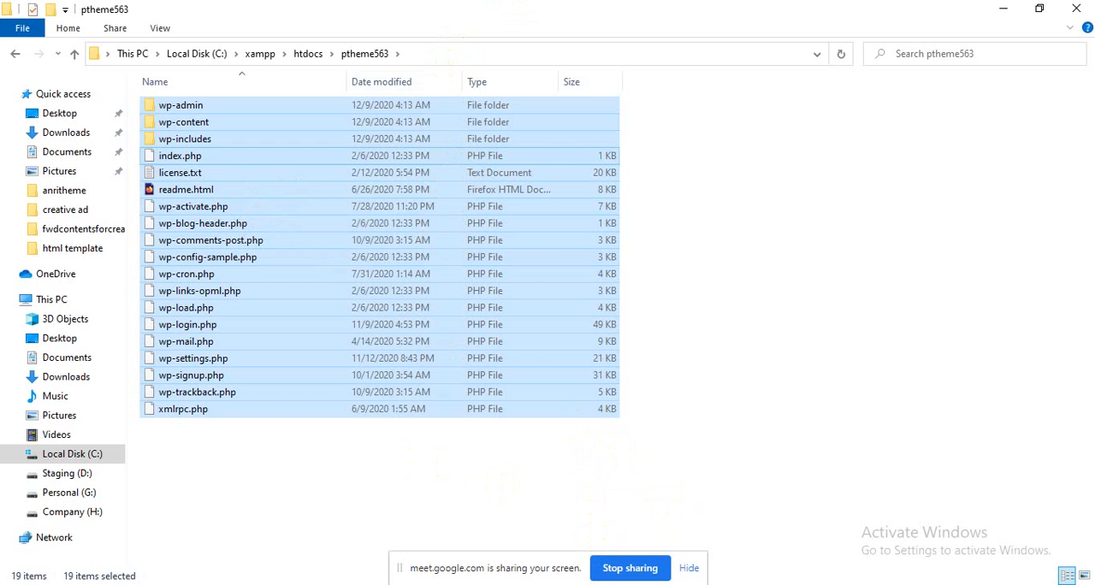
Switch to Firefox and open localhost/ptheme563 in a new tab
key(alt+Tab)
click(1004, 33)
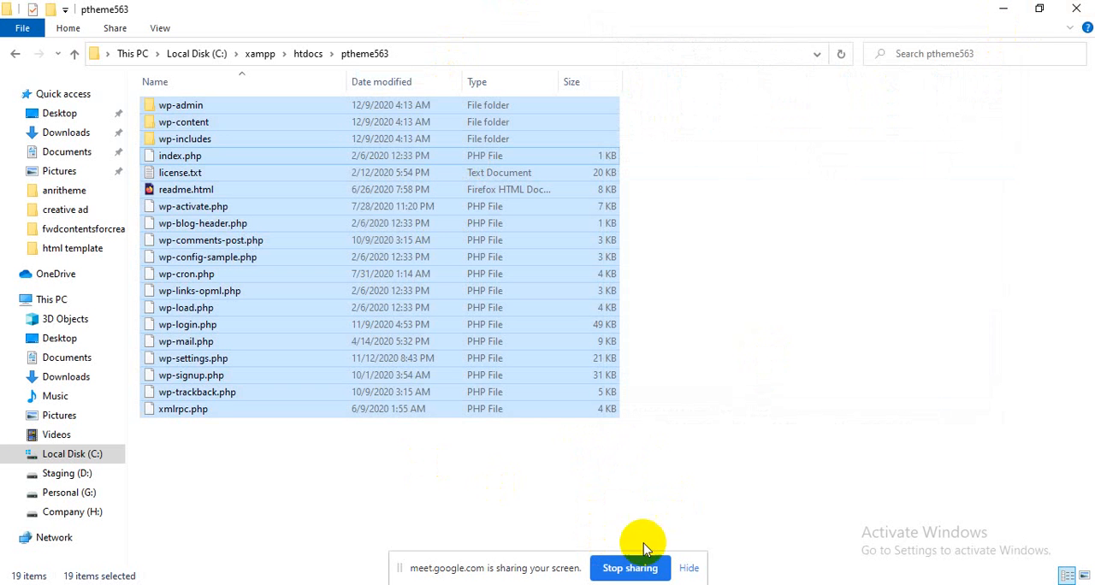
key(alt+Tab)
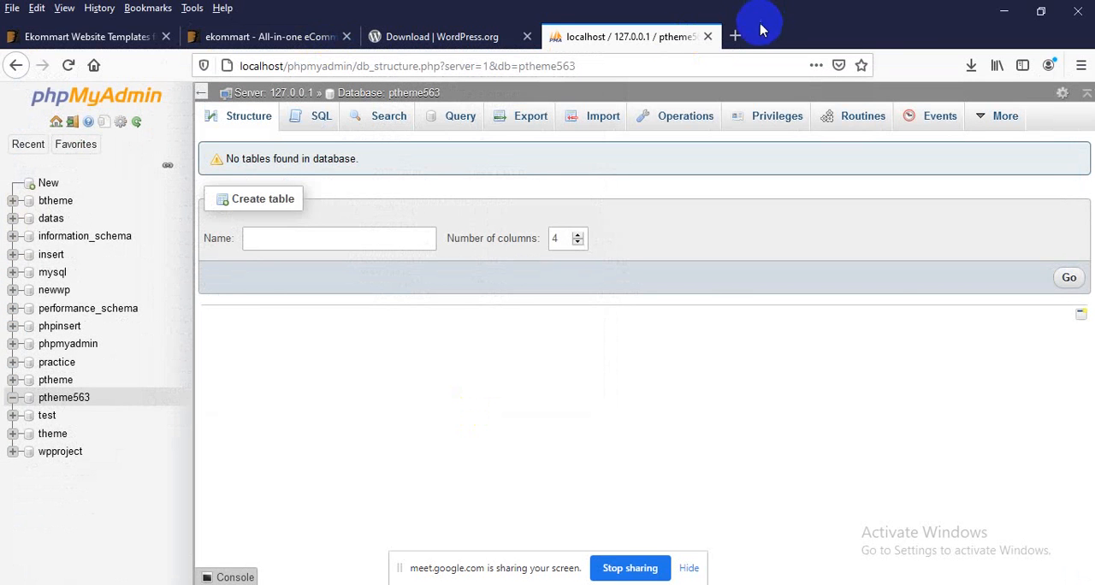
click(738, 32)
text(loca)
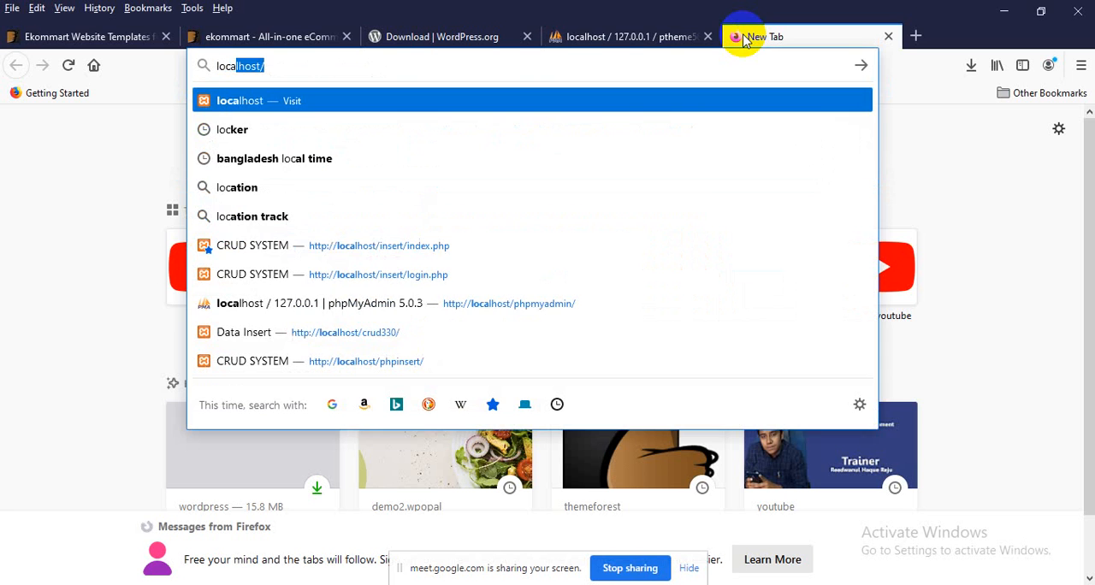
key(End)
text(ptheme6)
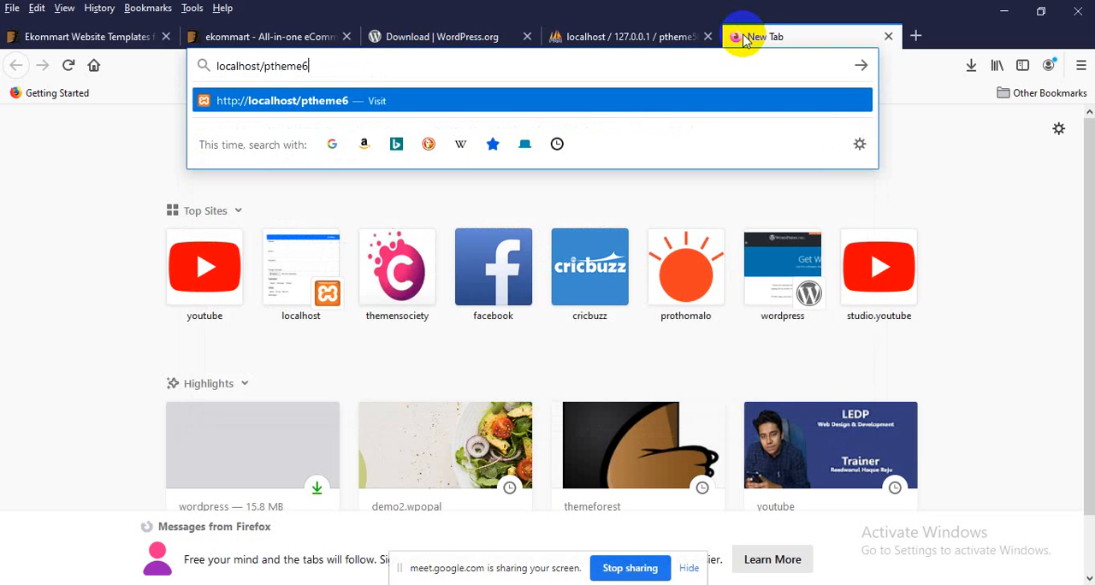
key(BackSpace)
text(563)
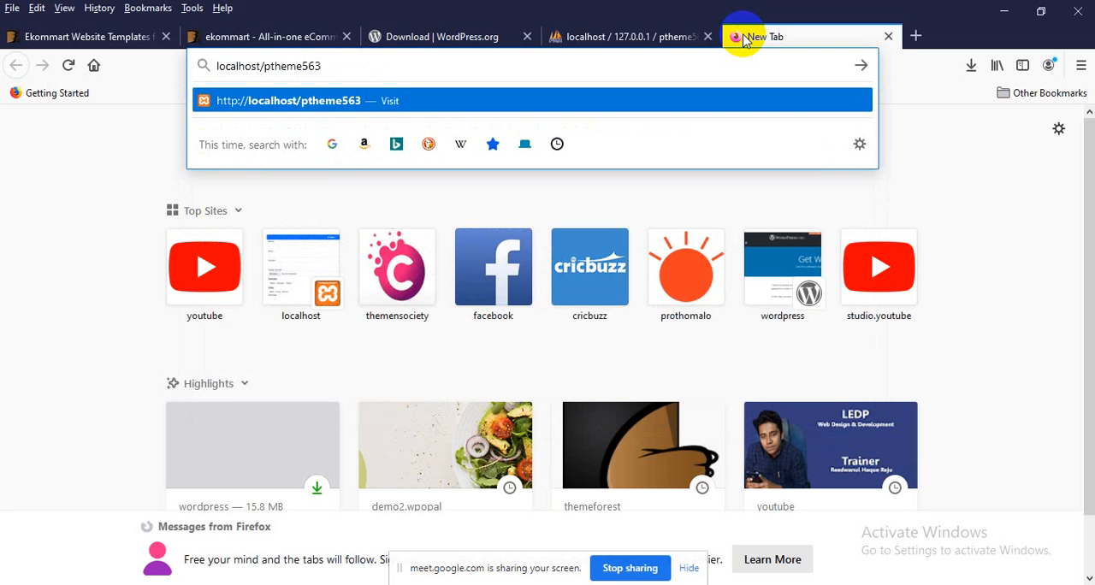
key(Return)
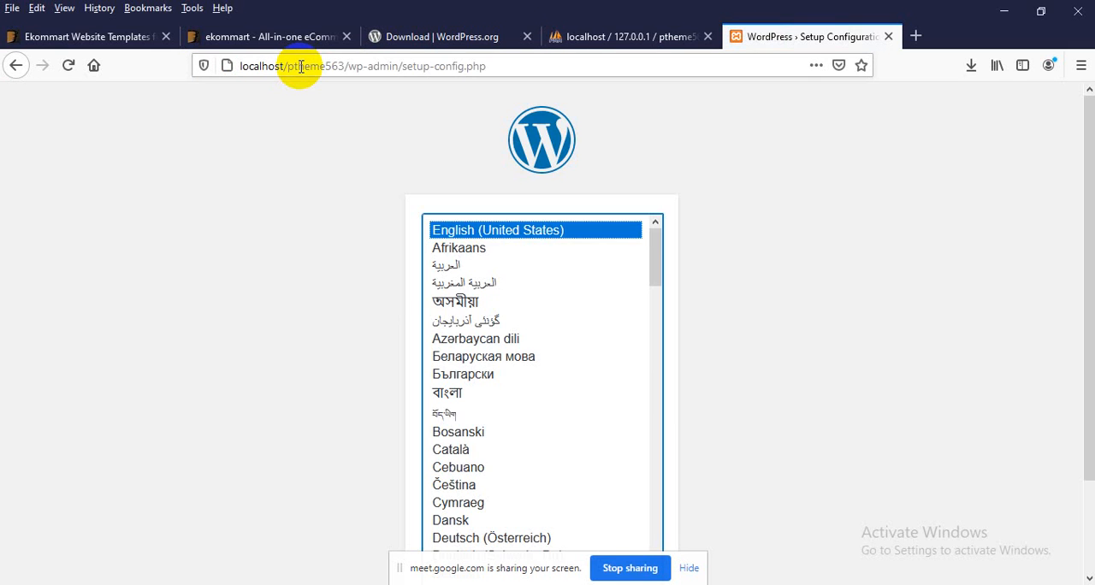
Choose English (United States) as the WordPress setup language and proceed to the database connection form
scroll(779, 290, down, 2)
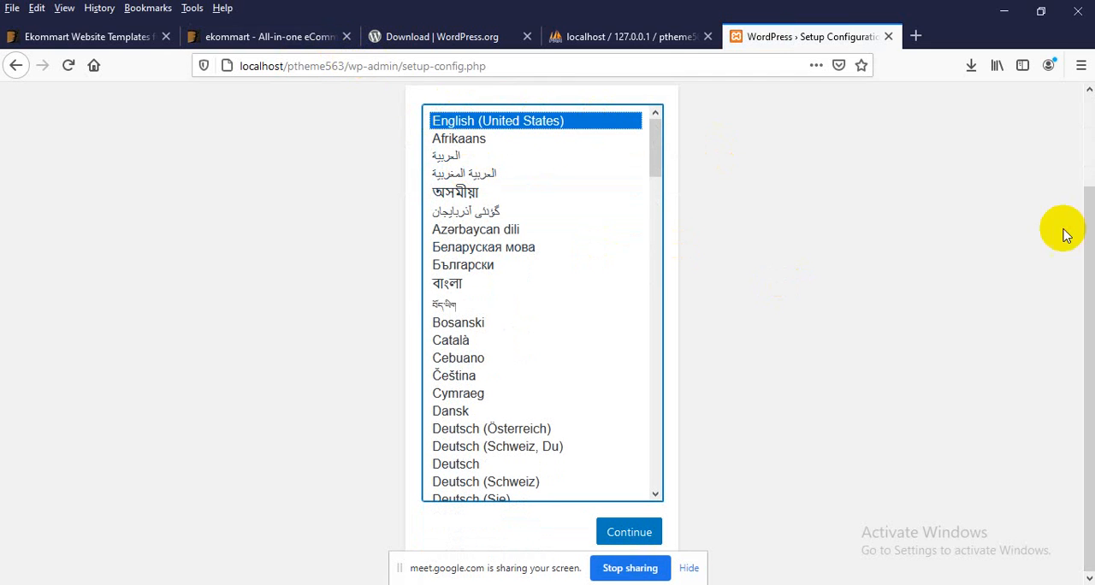
click(638, 540)
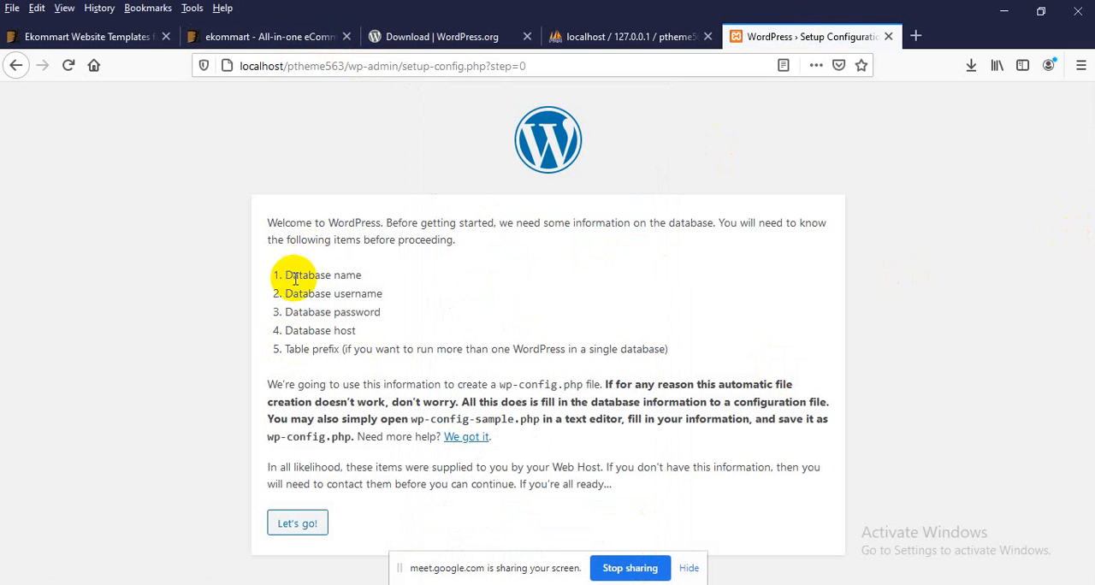
drag(291, 275, 396, 283)
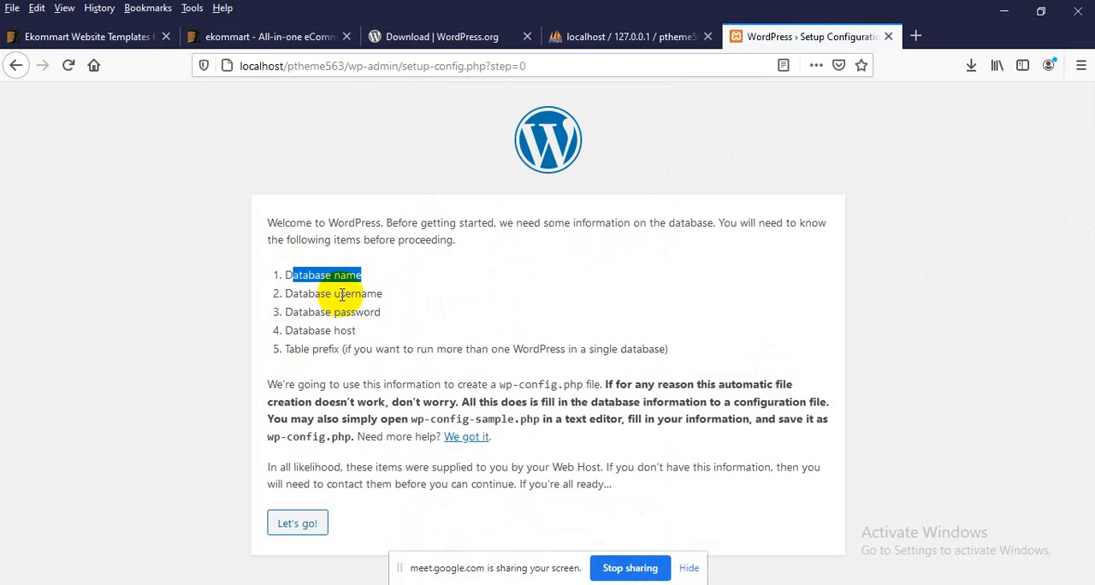
click(295, 524)
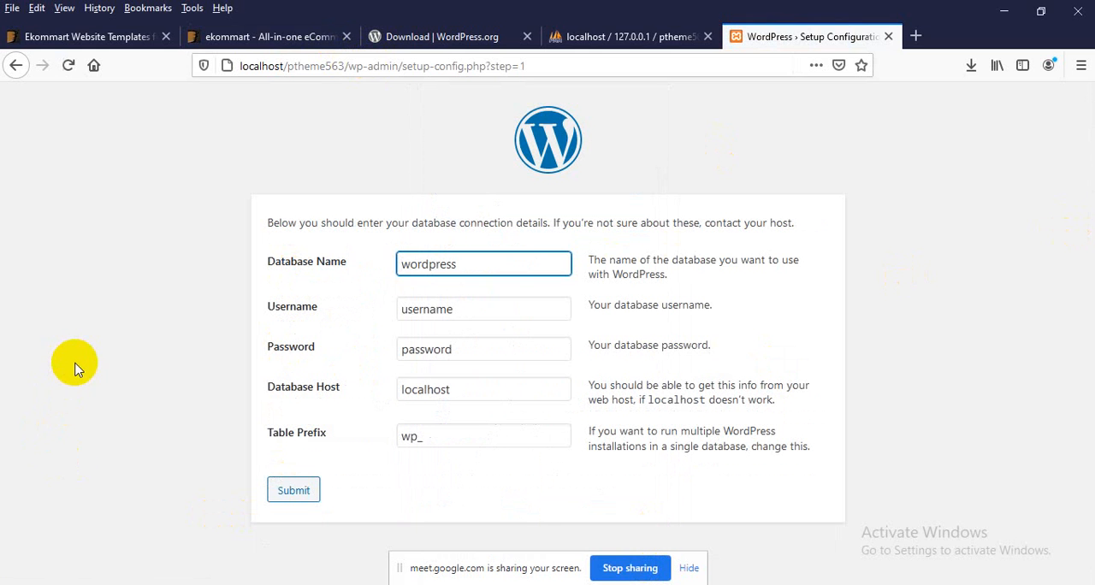
Connect WordPress to the ptheme563 database with username root and a blank password, then run the installation
double_click(415, 261)
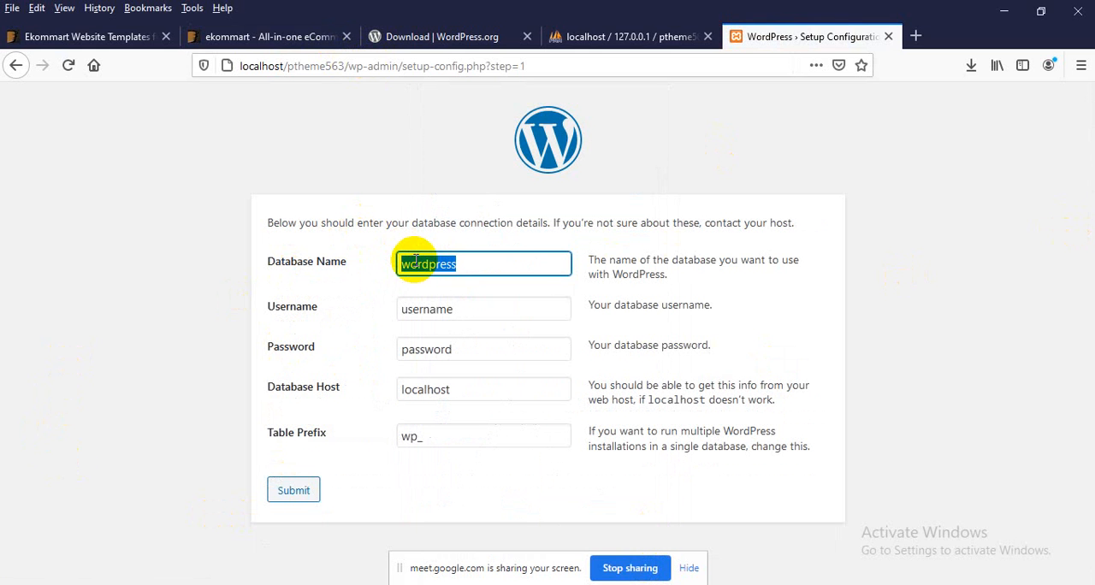
text(ptheme)
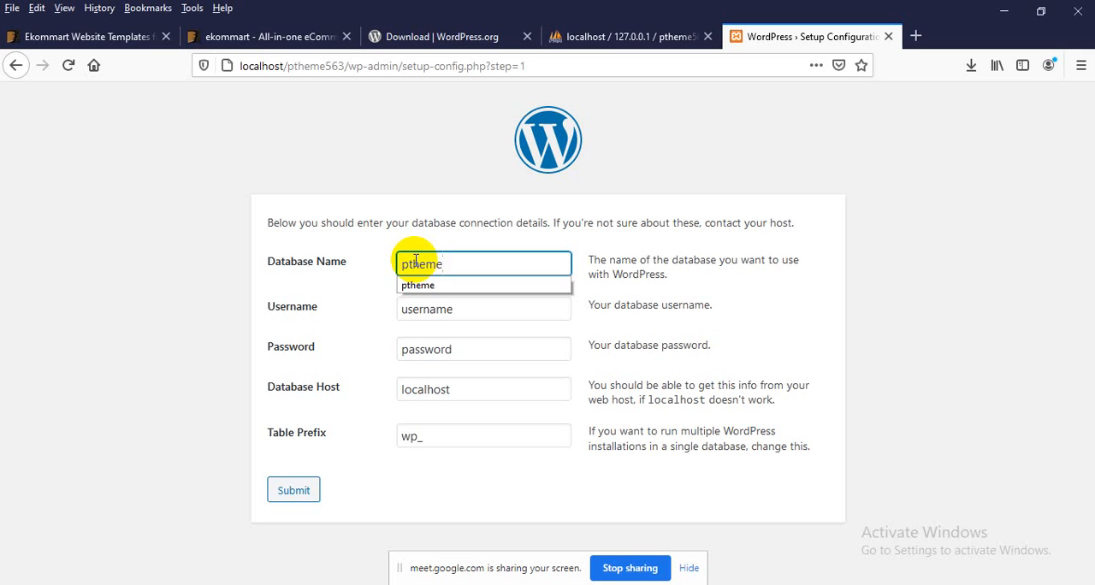
text(563)
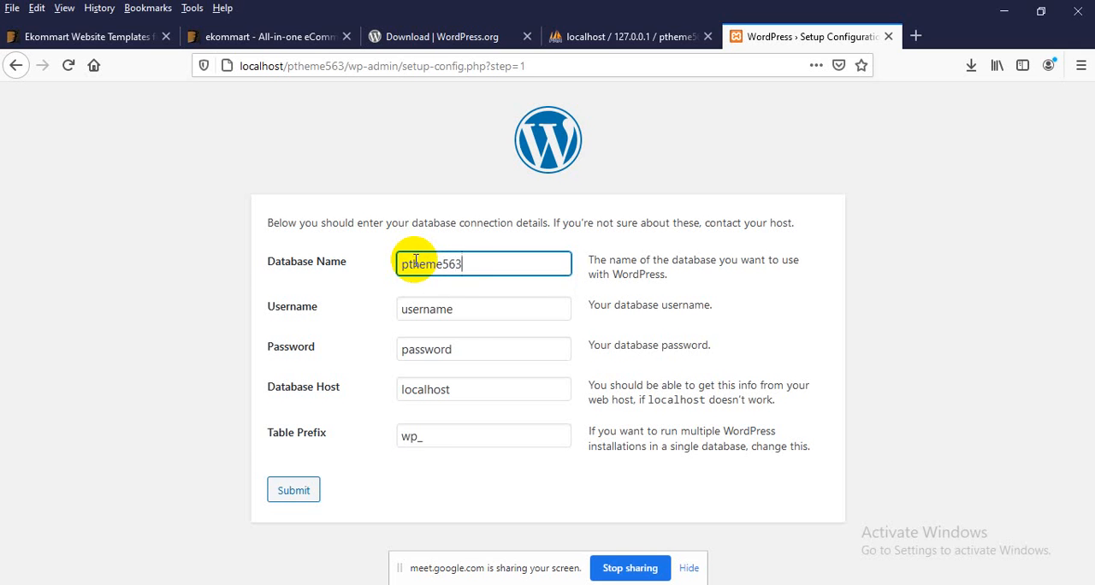
double_click(436, 310)
text(root)
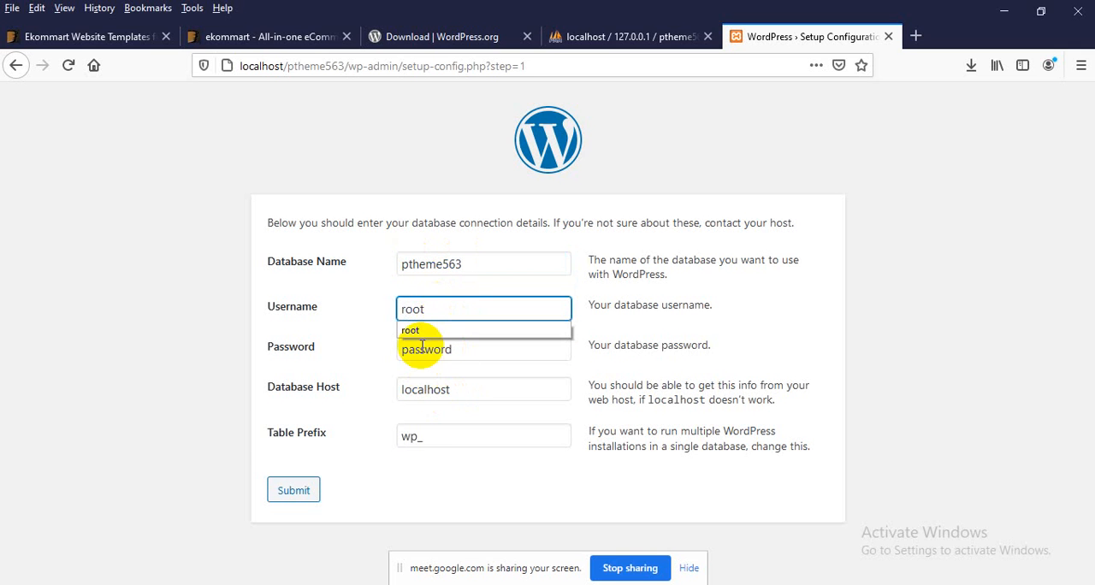
double_click(422, 346)
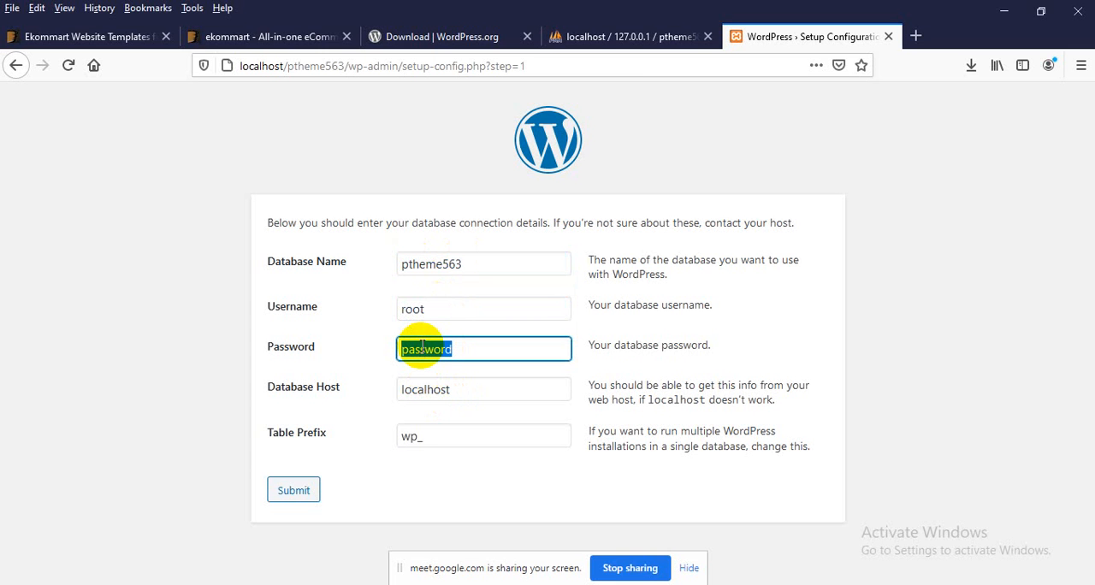
key(BackSpace)
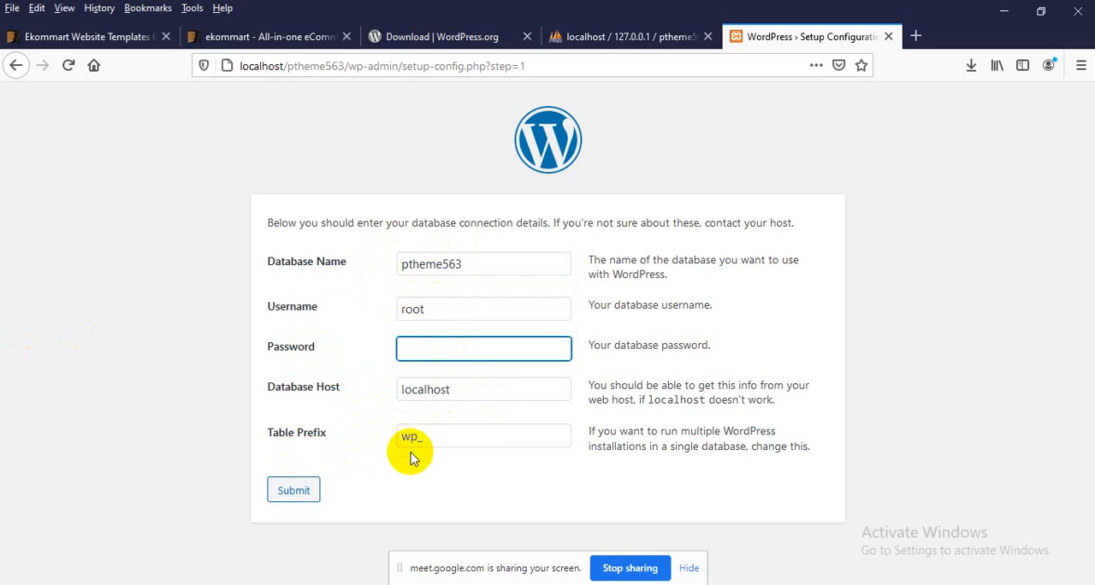
click(288, 491)
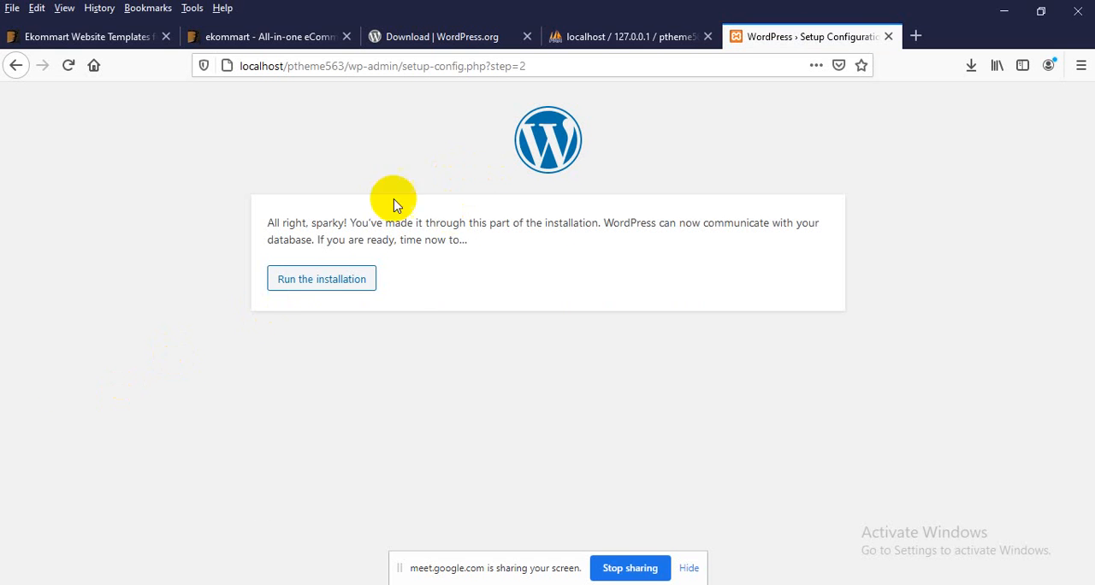
click(298, 286)
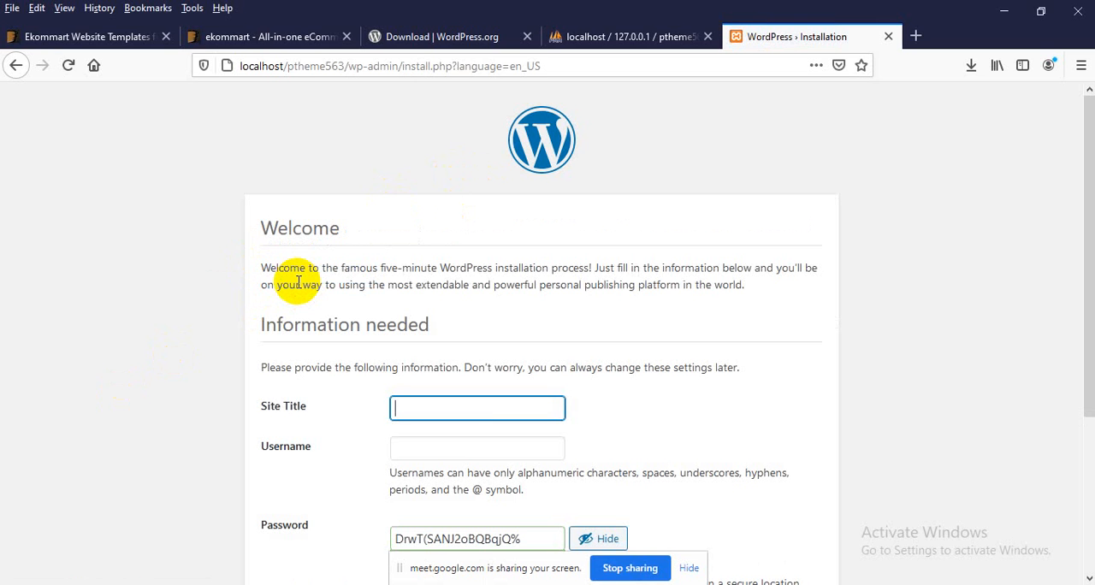
Switch to the Google Meet call in Chrome, admit the waiting participant, and return to the WordPress installation page in Firefox
click(572, 584)
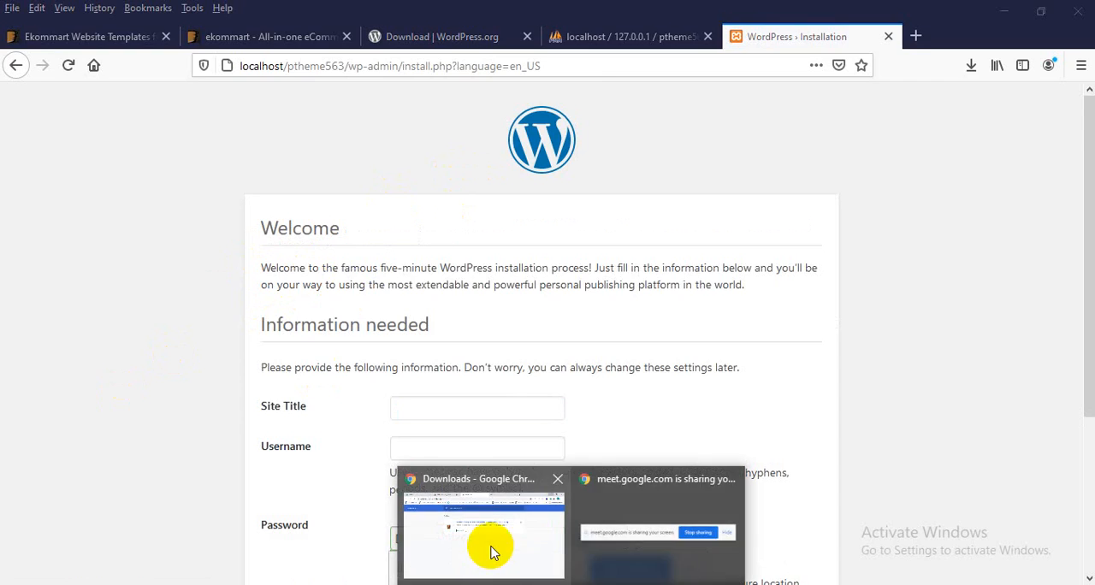
click(492, 552)
click(311, 10)
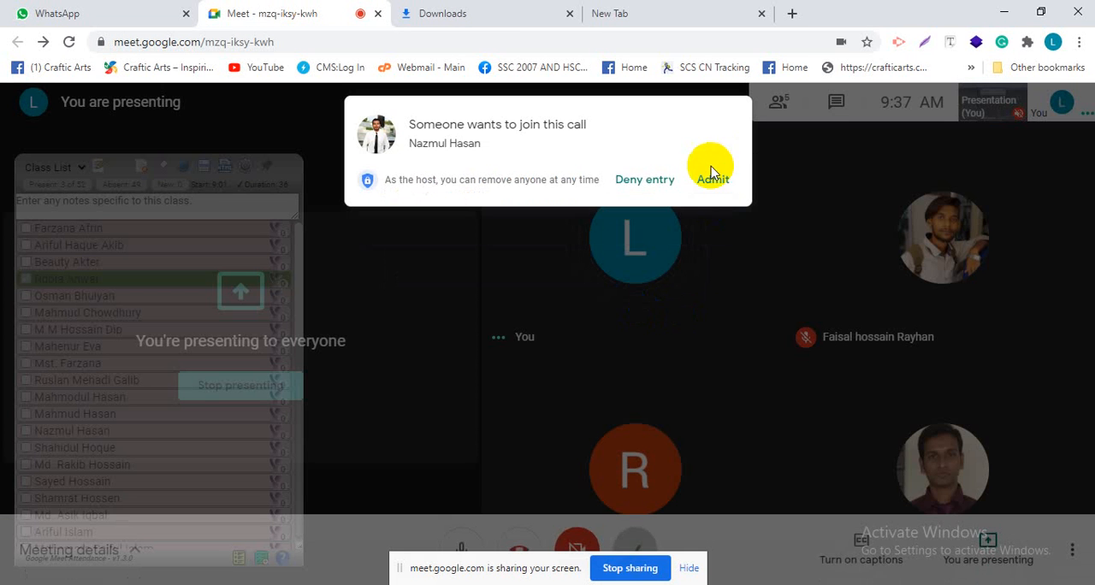
click(710, 176)
click(501, 11)
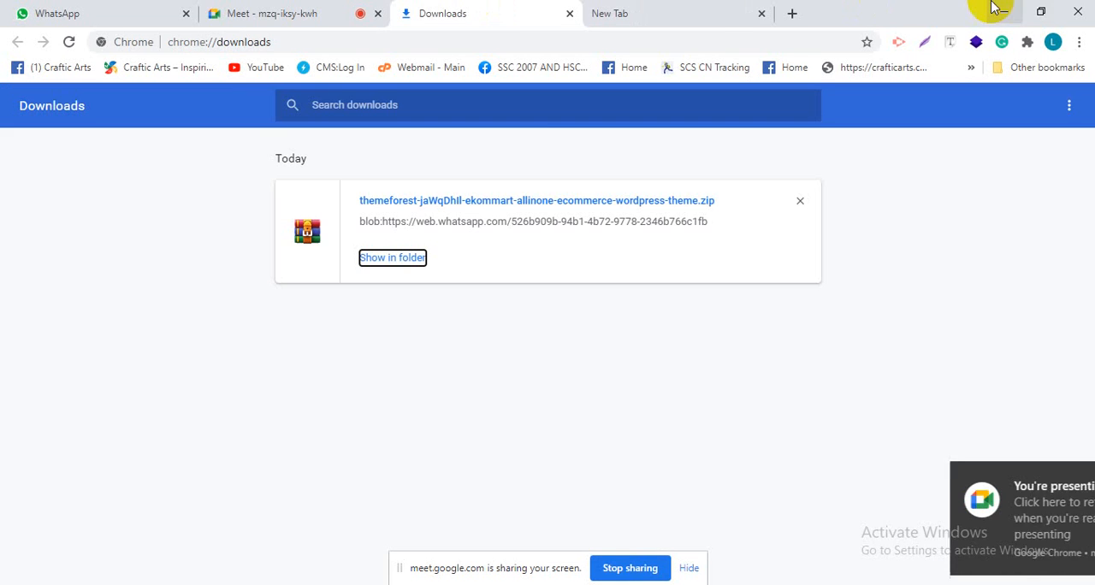
click(999, 10)
Set the site title to Woocommerce in the WordPress installation form
scroll(7, 317, down, 3)
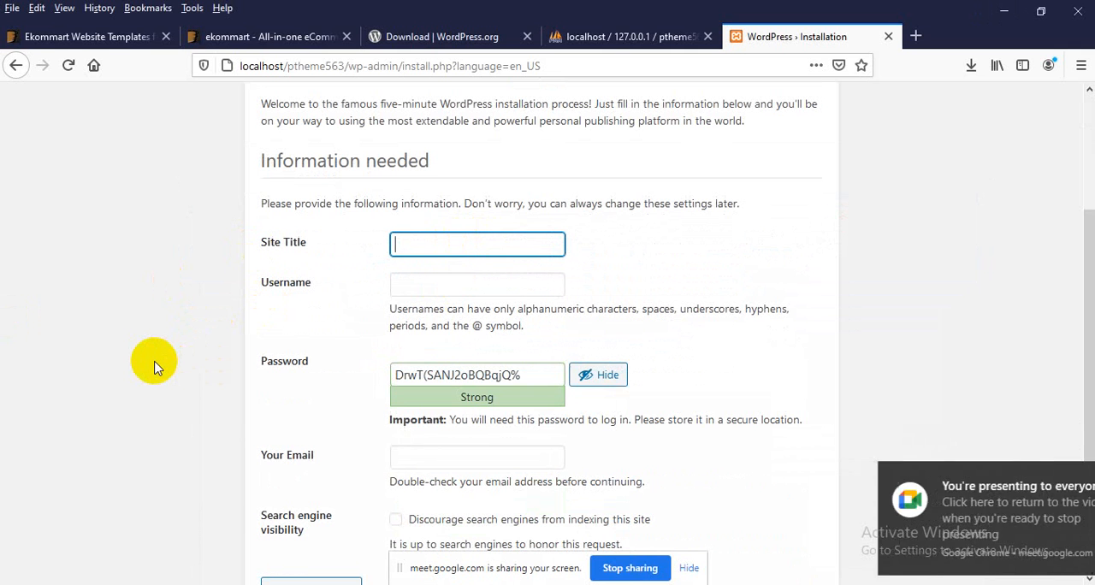
text(Woc)
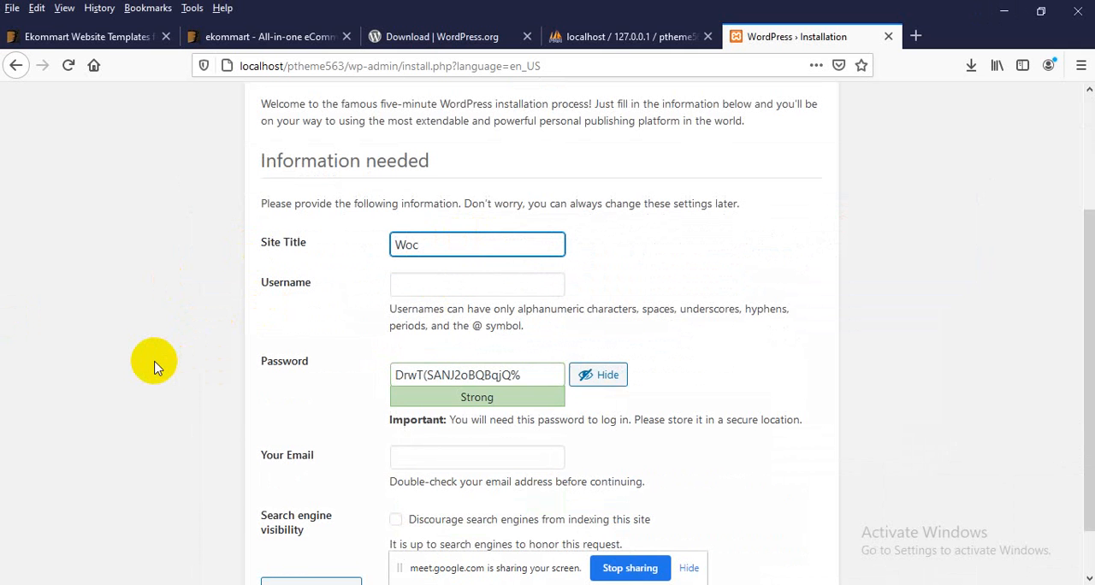
key(BackSpace)
key(BackSpace)
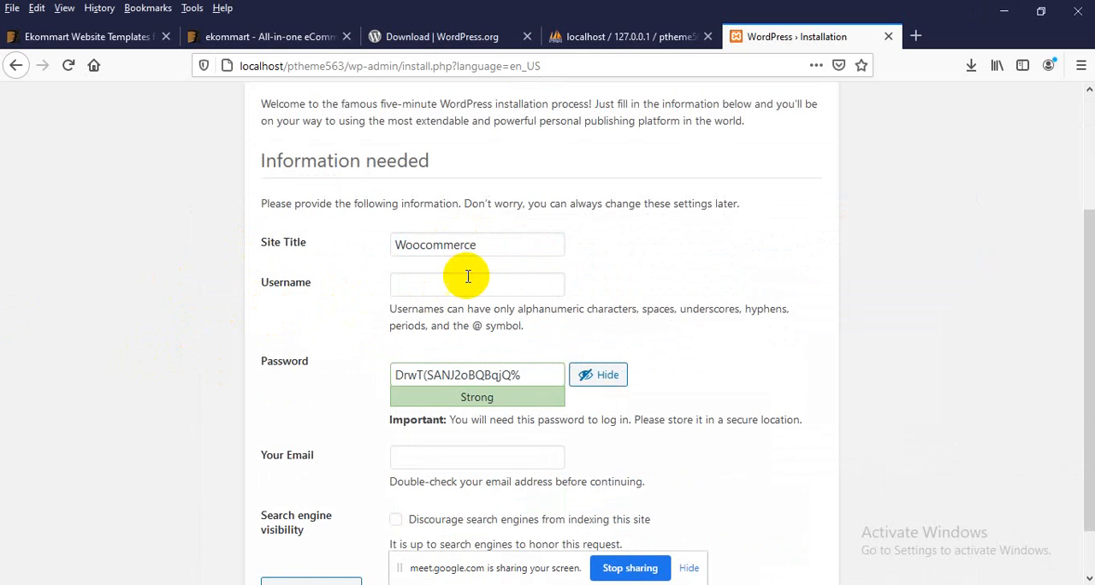
Fill in the saved admin username and its account password, and confirm the use of a weak password
click(420, 283)
click(410, 308)
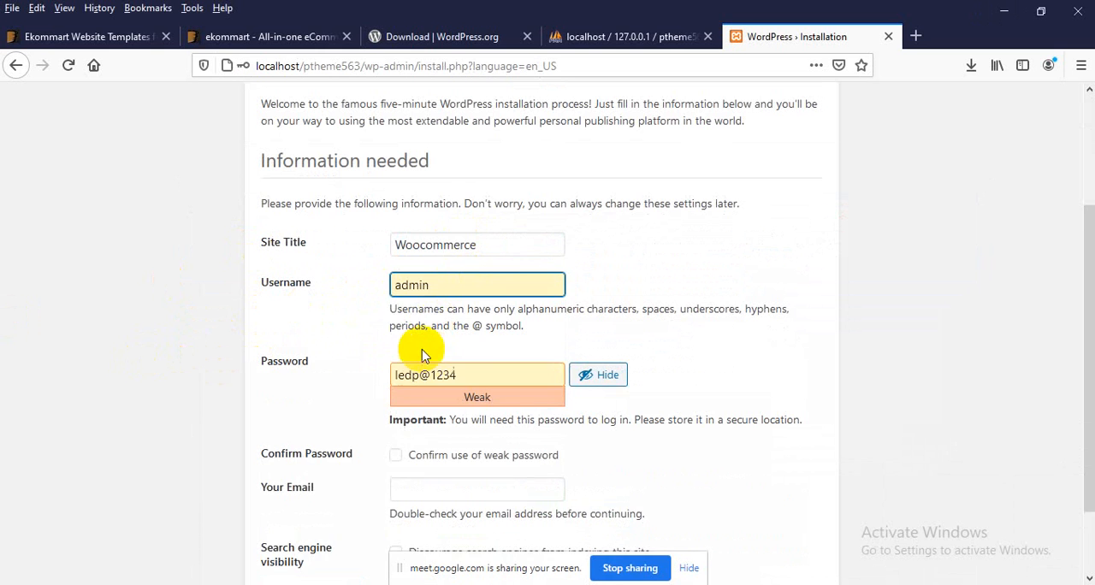
scroll(421, 359, down, 2)
click(429, 366)
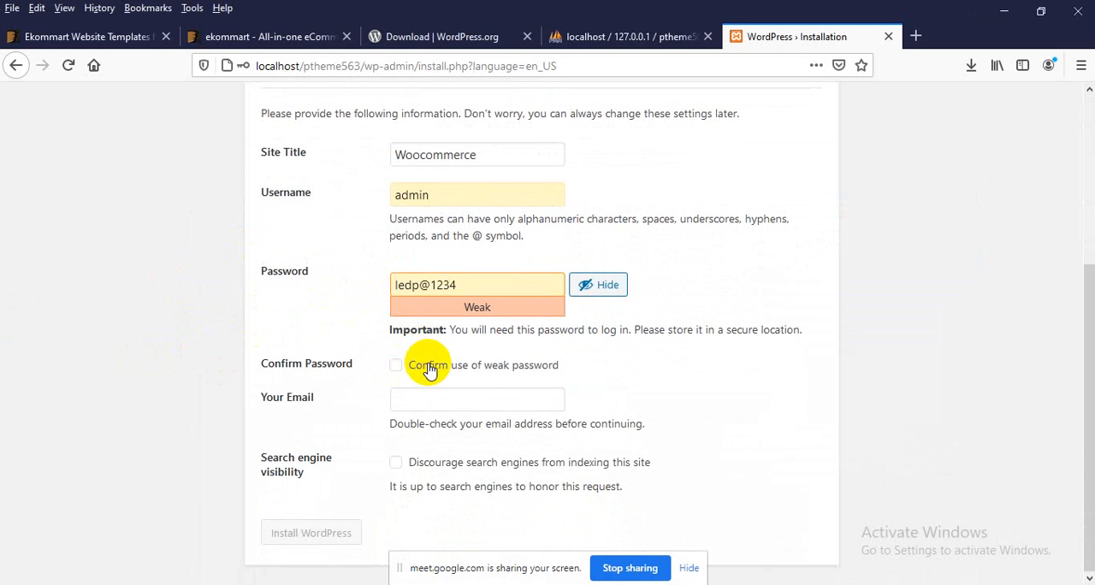
click(402, 374)
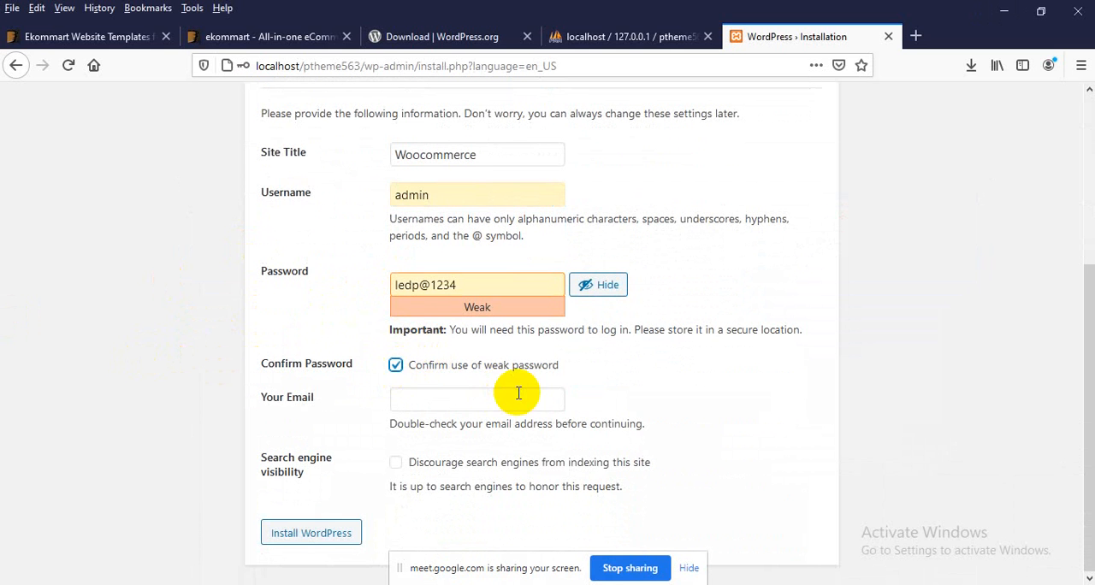
Fill in the administrator's e-mail, discourage search engines from indexing the site, and install WordPress
click(466, 399)
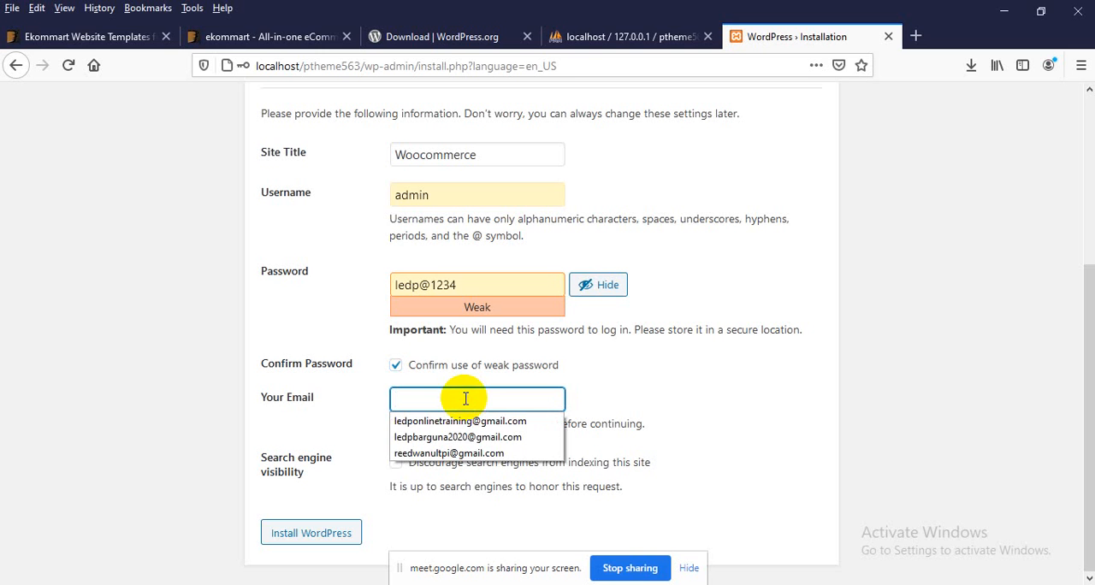
click(448, 421)
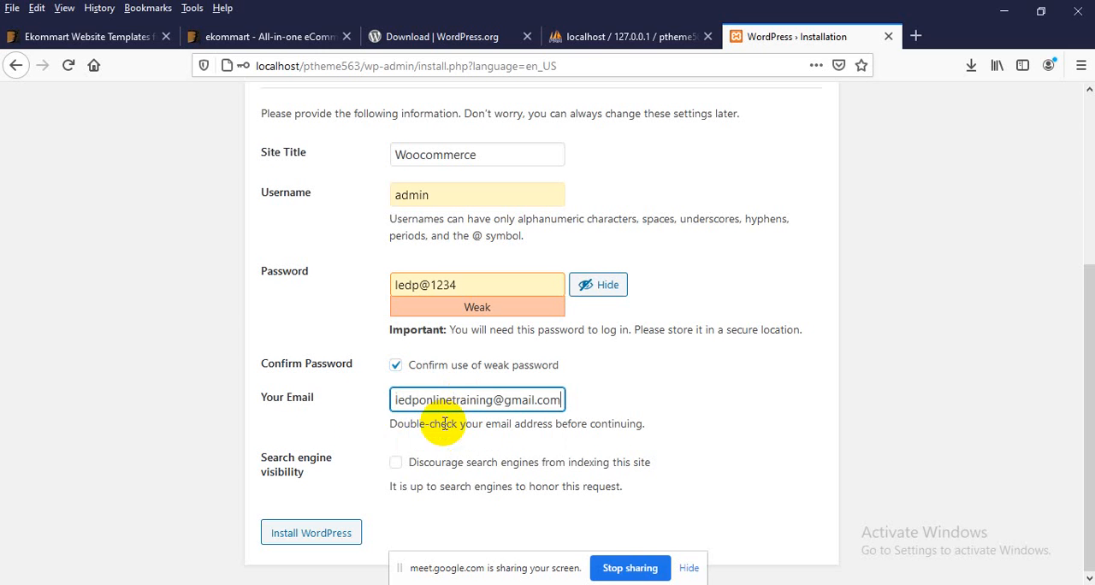
click(398, 463)
click(289, 533)
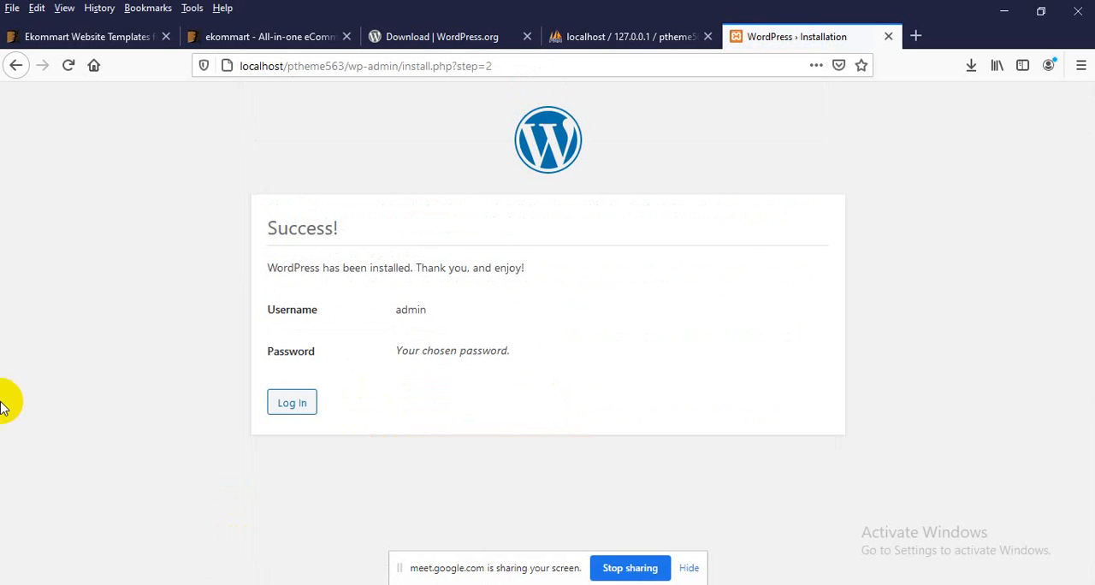
Log in to the new WordPress site with the saved admin username and its account password
click(273, 410)
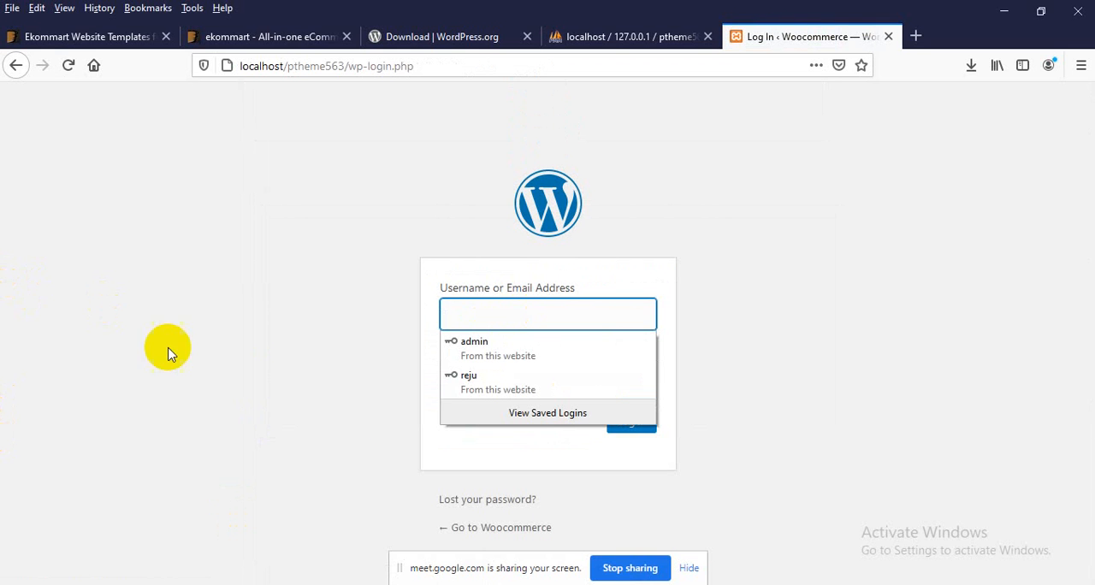
click(475, 356)
click(640, 432)
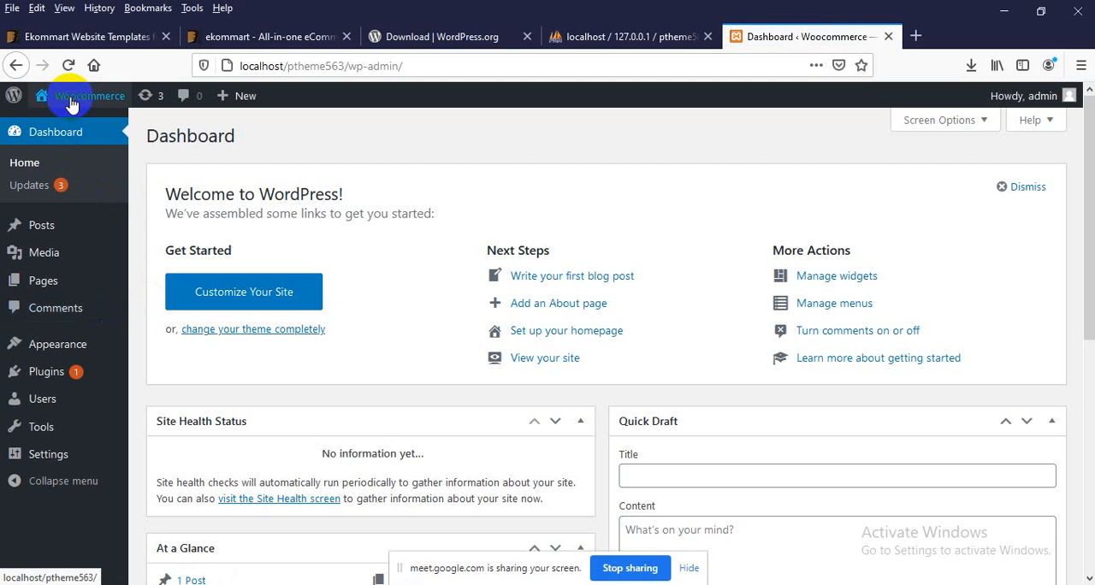
View the new site's front page in a separate tab and return to the ptheme563 folder in File Explorer
mouse_move(72, 101)
middle_click(62, 127)
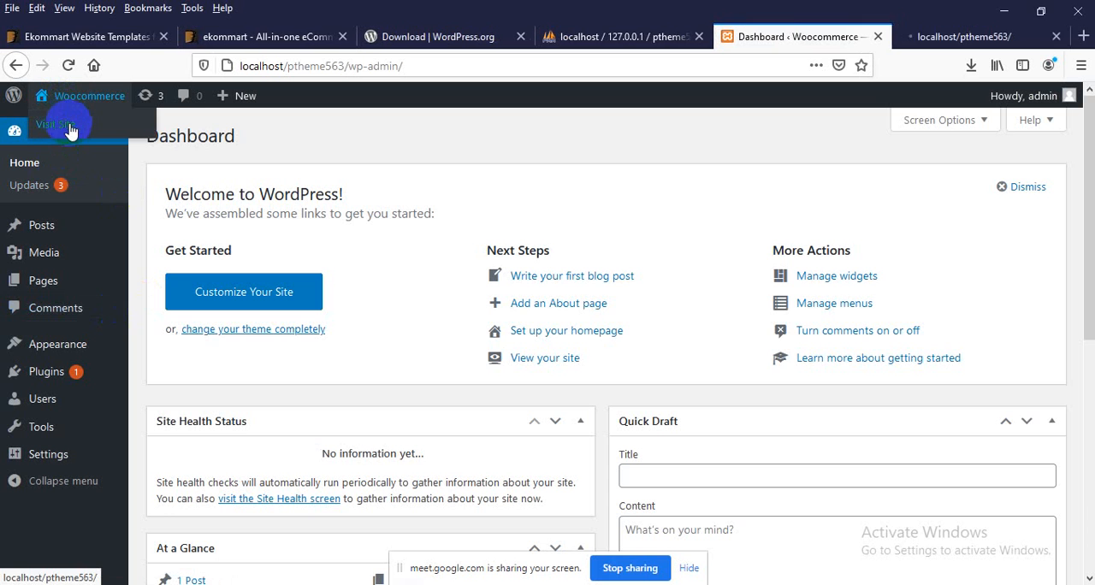
click(928, 44)
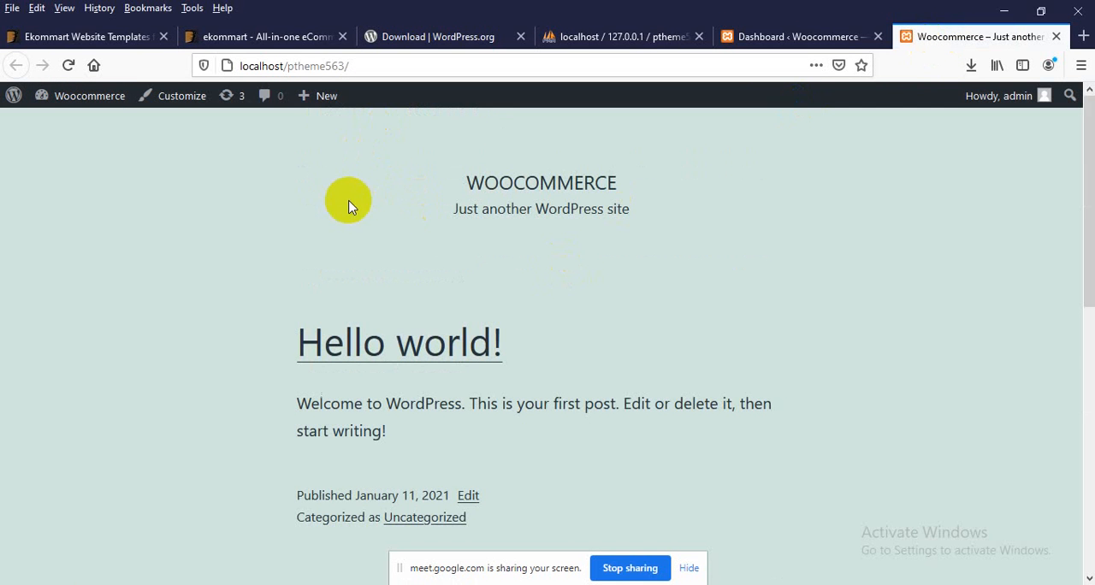
click(1005, 11)
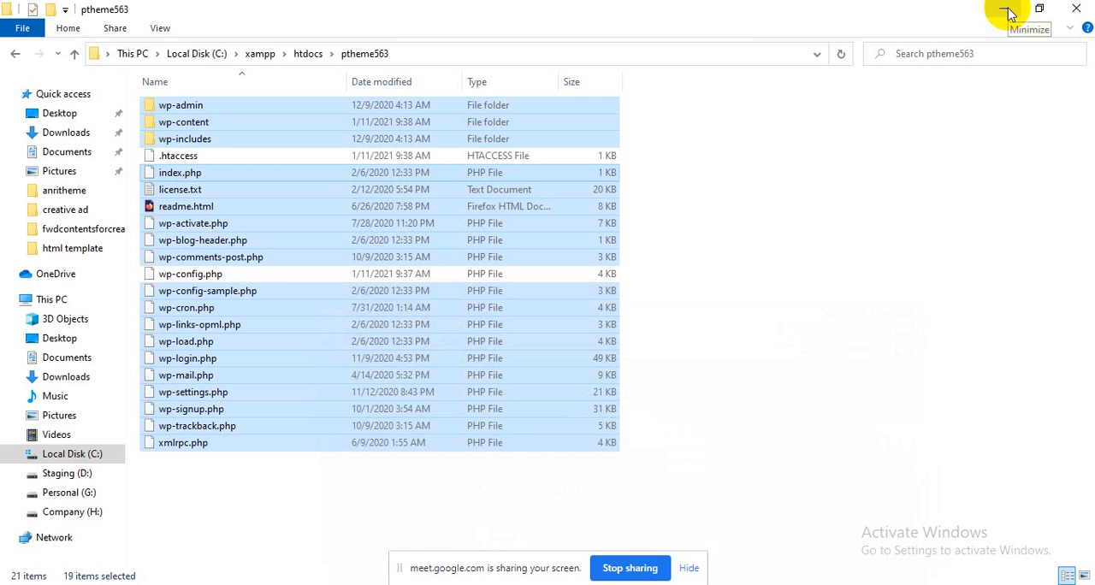
Open the ekommart-full folder inside the desktop's theme folder and select the ekommart-theme.zip archive
click(1008, 15)
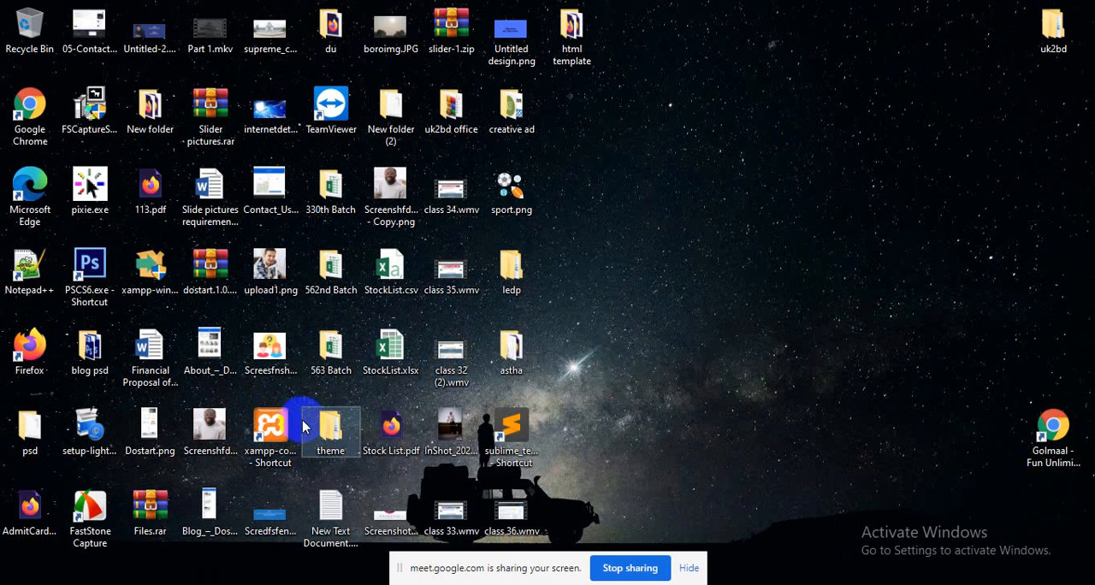
double_click(325, 428)
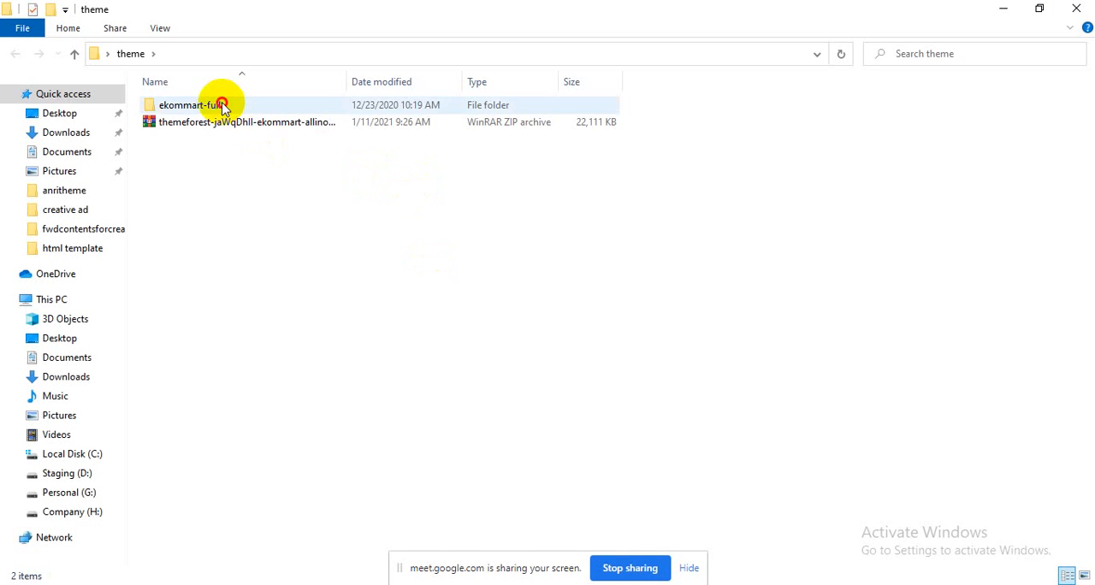
double_click(221, 105)
click(201, 196)
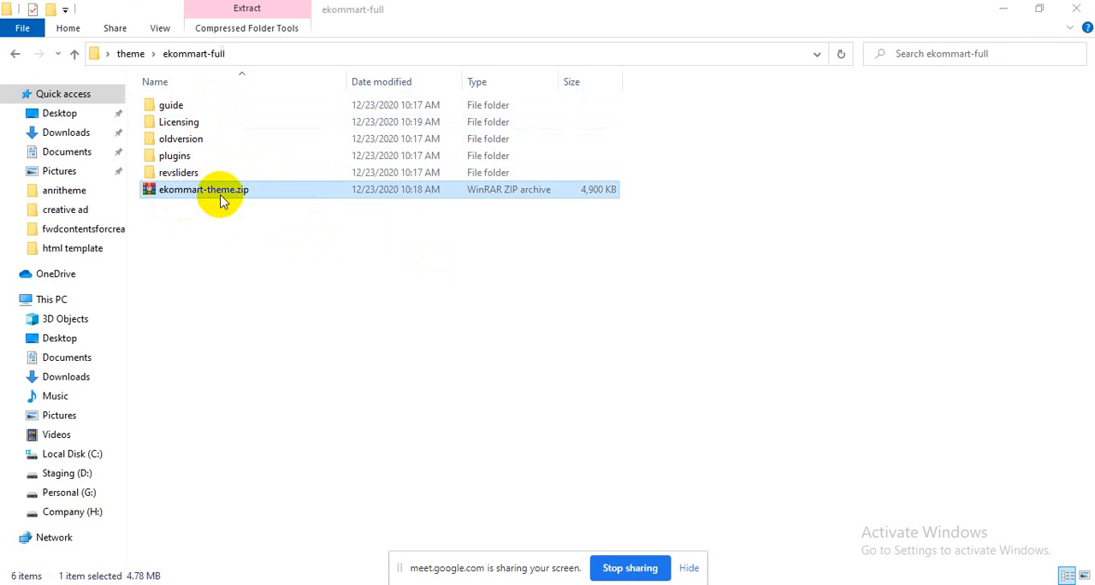
Examine the theme files inside ekommart-theme.zip, including screenshot.jpg and style.css, and check the contents of the plugins folder
double_click(221, 199)
click(848, 34)
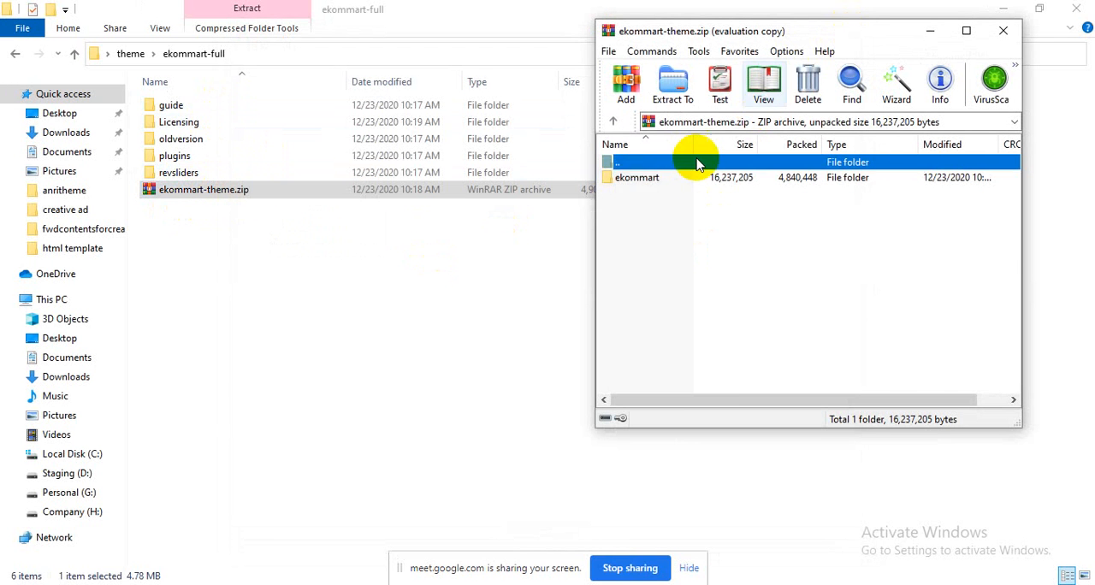
double_click(641, 178)
scroll(682, 270, down, 2)
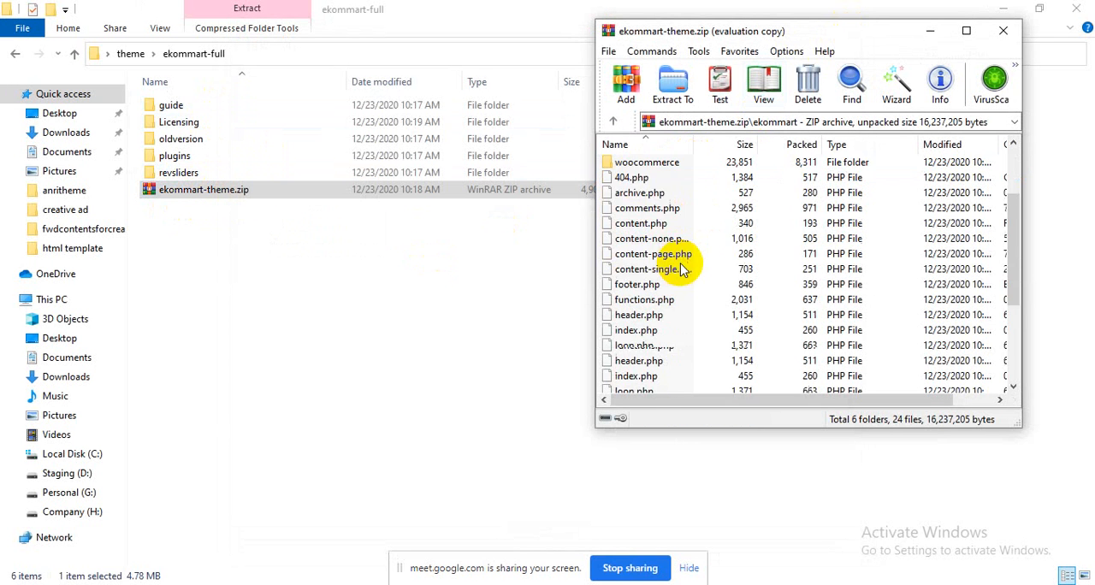
scroll(682, 269, down, 1)
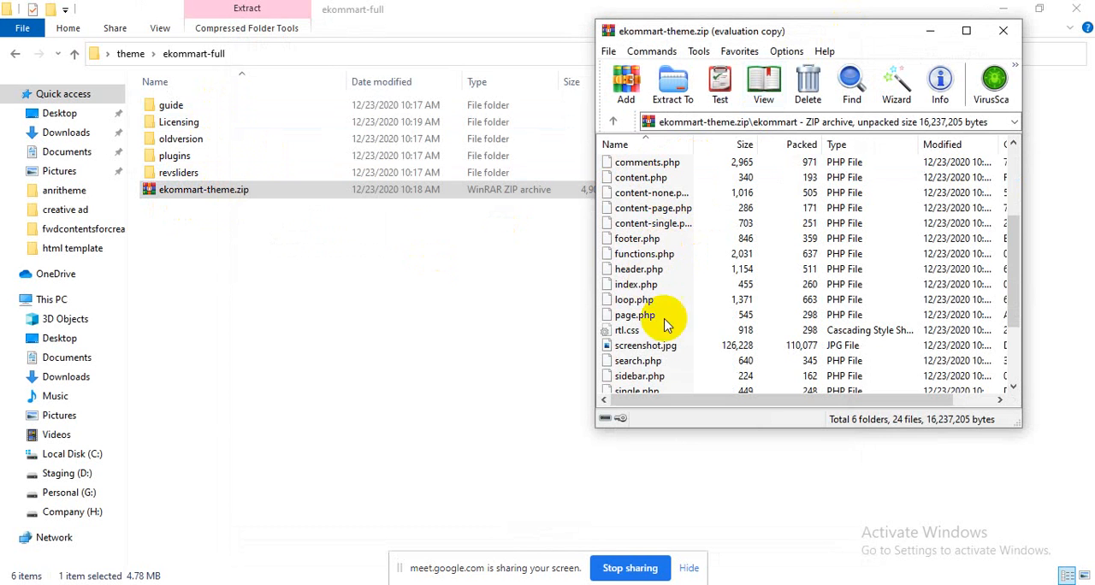
scroll(648, 342, down, 1)
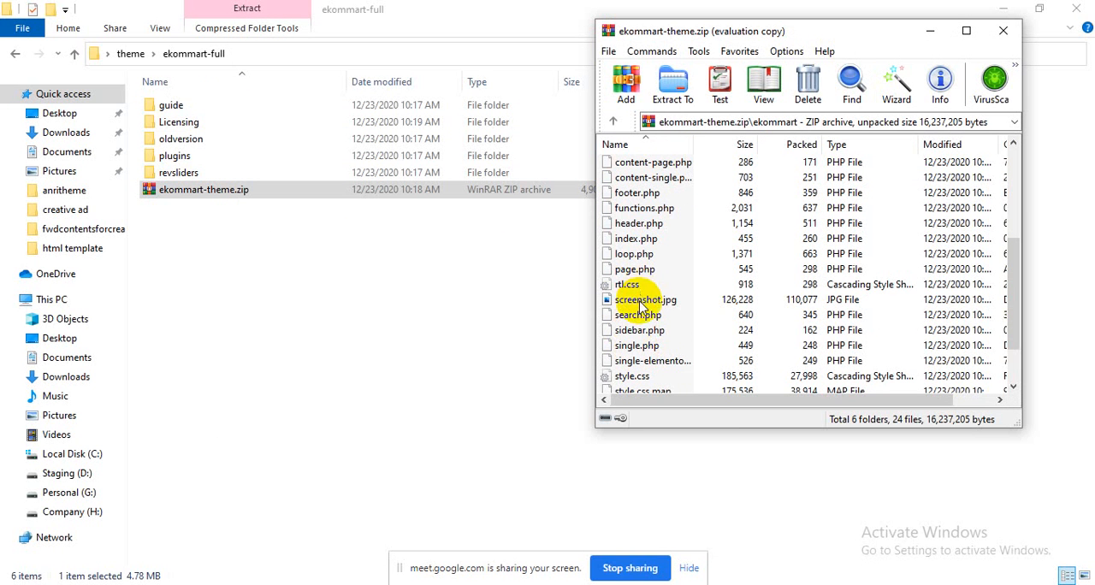
click(642, 305)
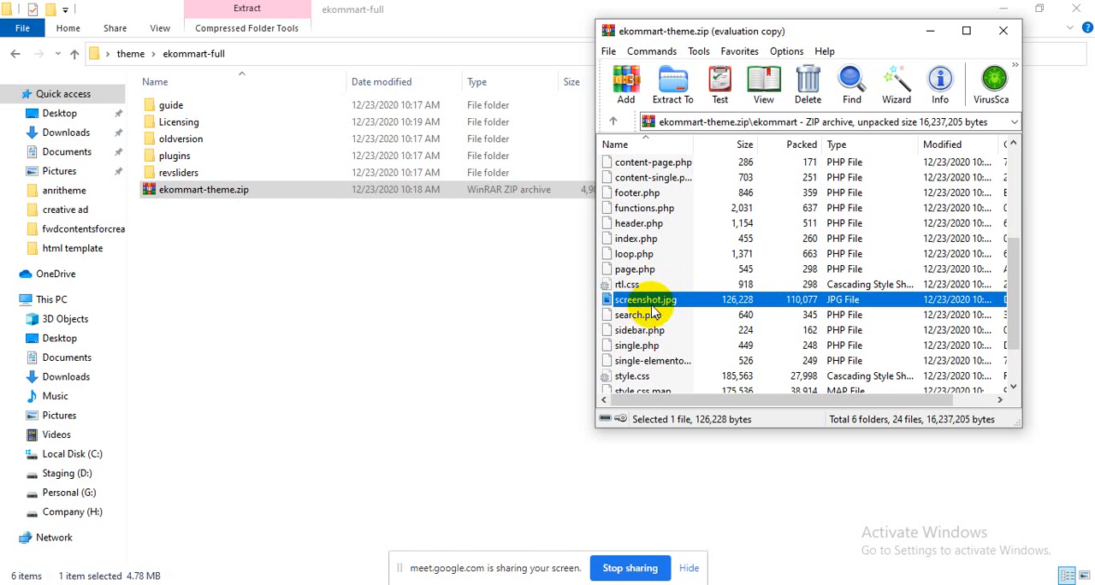
scroll(663, 304, down, 2)
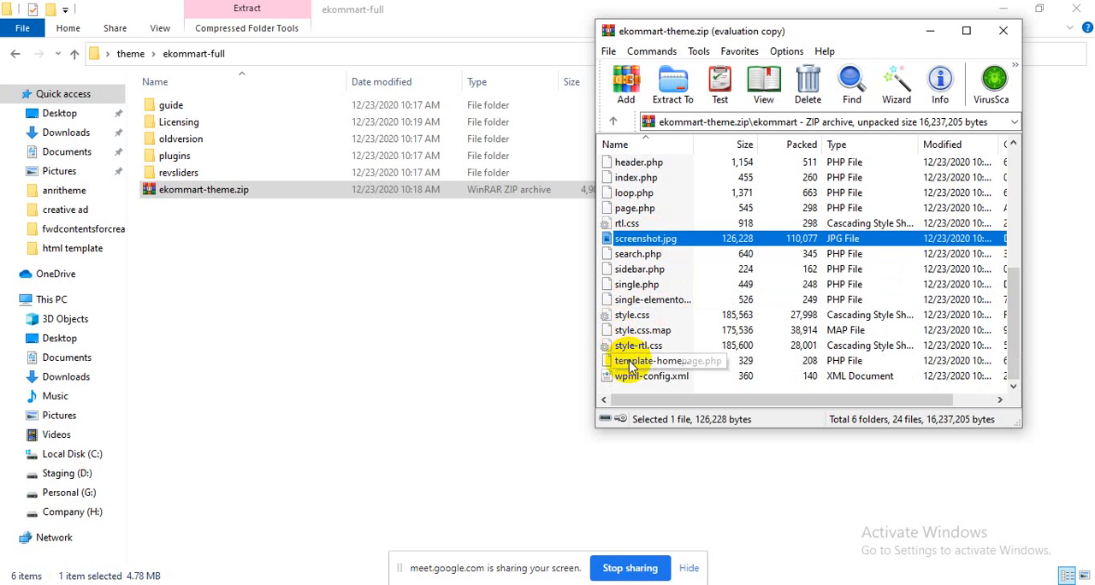
click(635, 318)
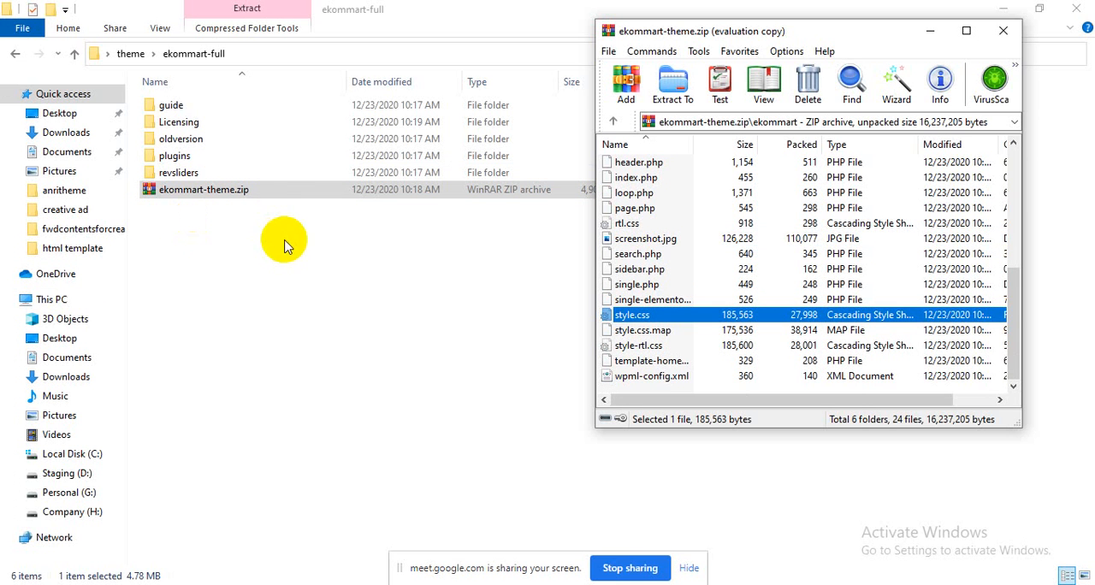
double_click(177, 156)
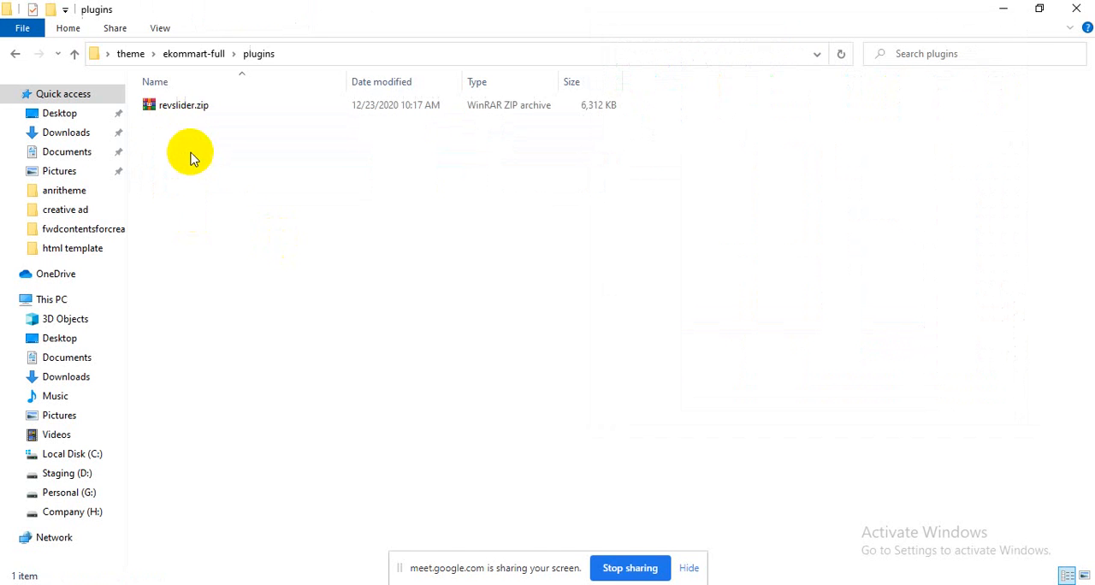
click(204, 53)
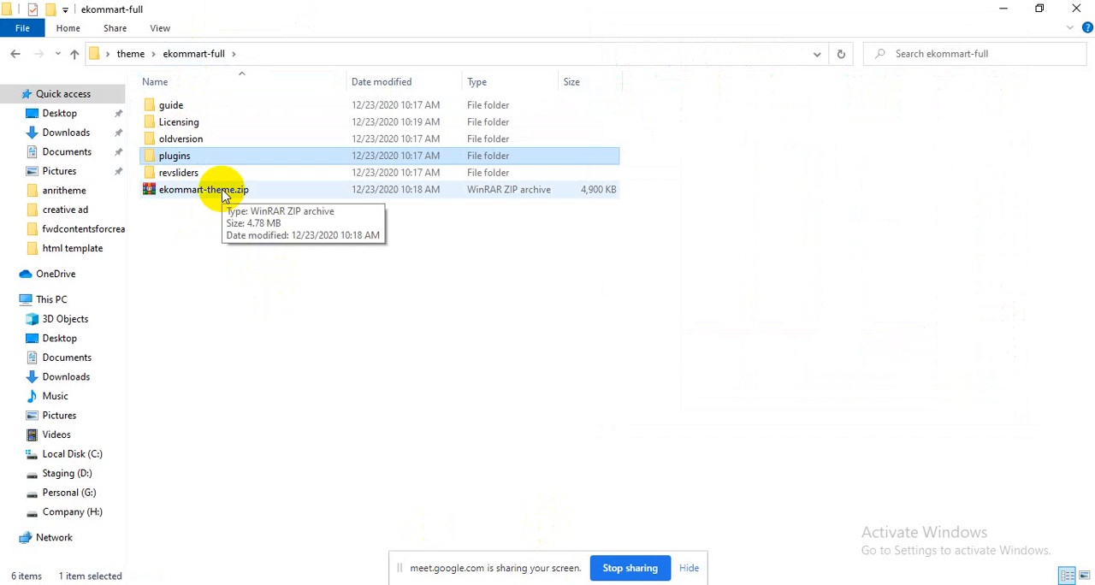
Switch to the WordPress dashboard in Firefox and open the theme upload form in a separate tab
key(alt+Tab)
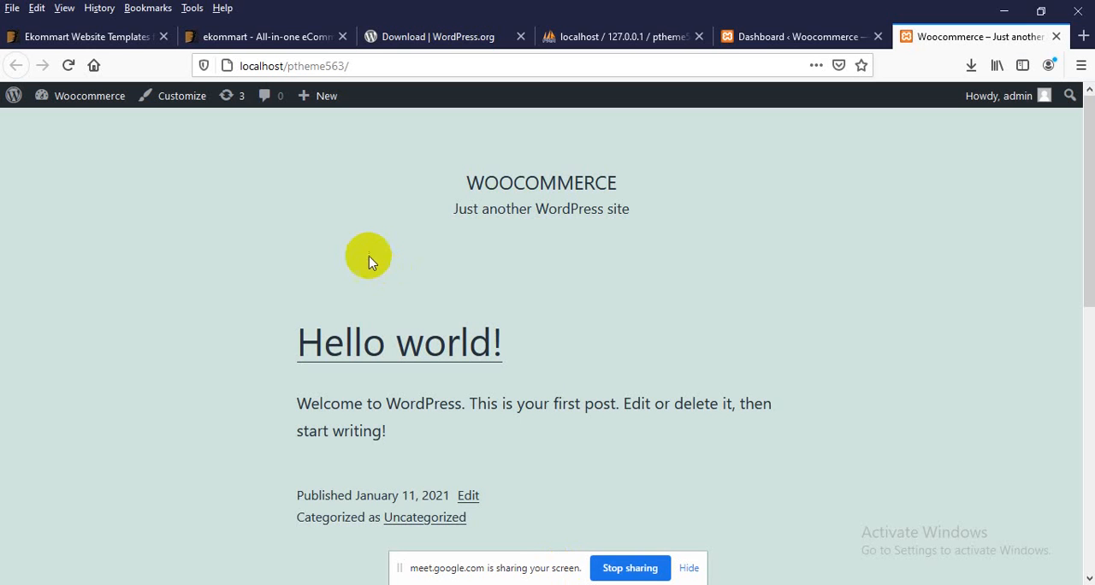
click(758, 36)
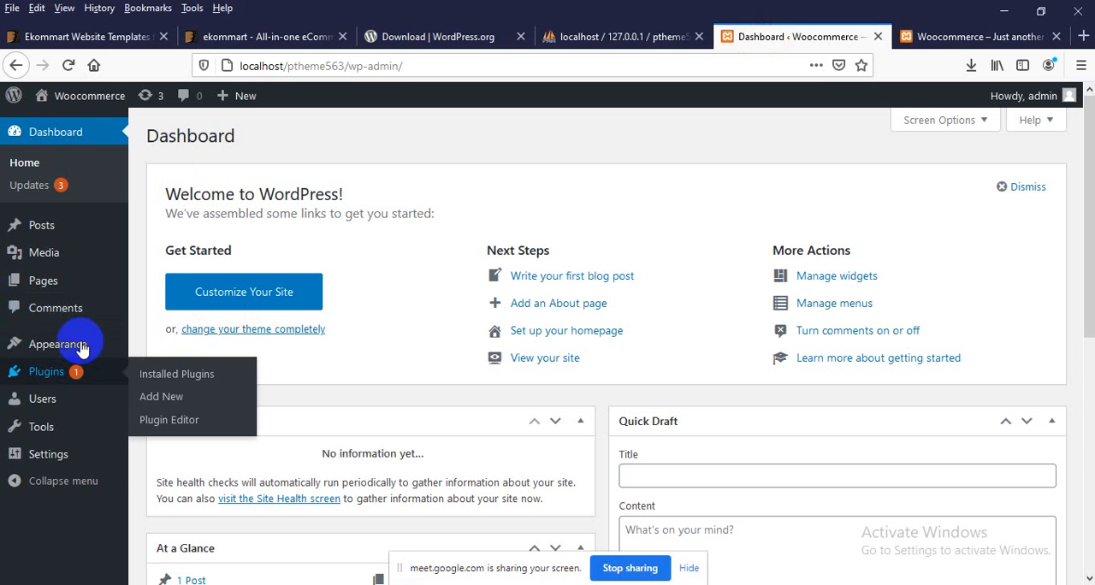
middle_click(157, 347)
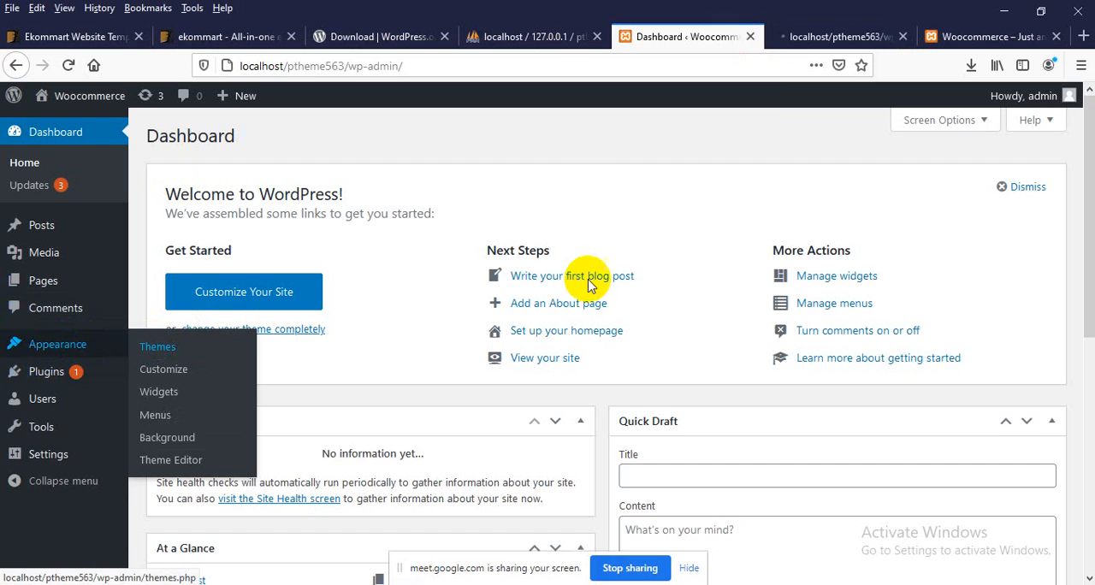
click(796, 32)
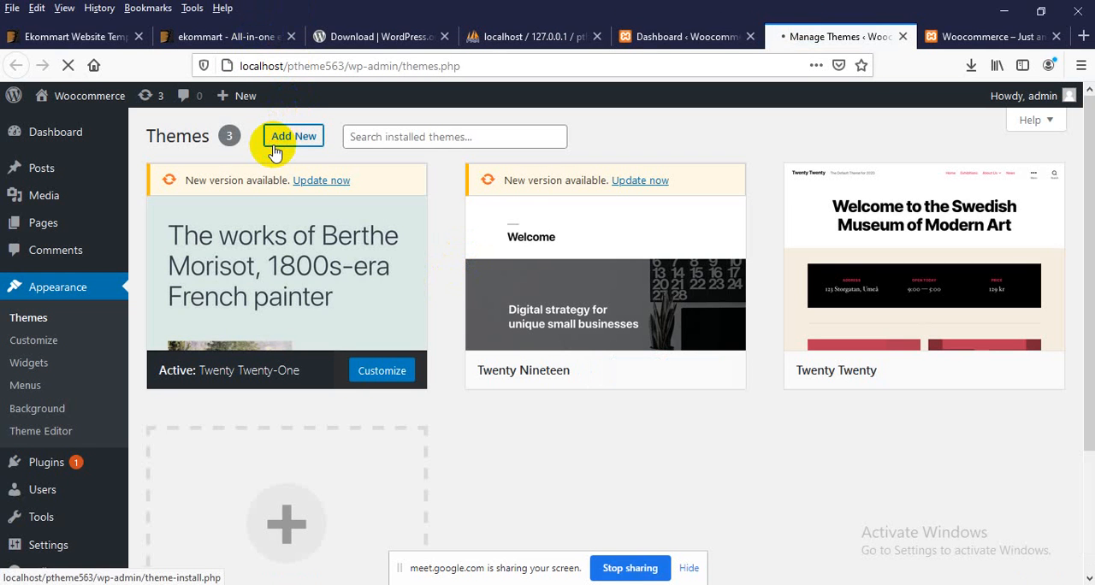
click(274, 151)
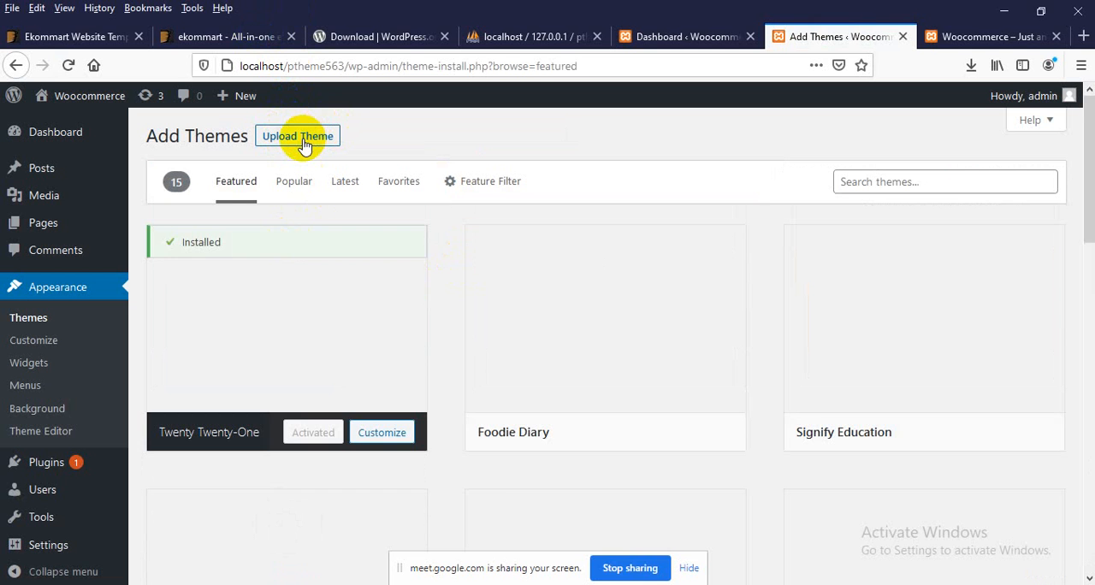
click(304, 145)
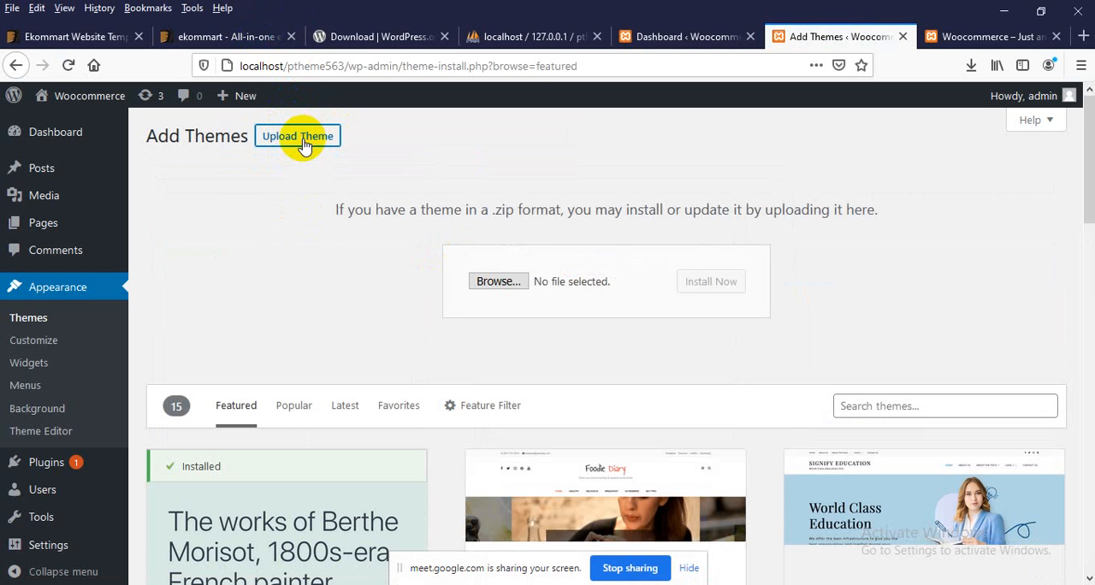
Check the theme folders in ptheme563/wp-content/themes in File Explorer and return to the theme upload form in Firefox
click(1004, 10)
click(186, 160)
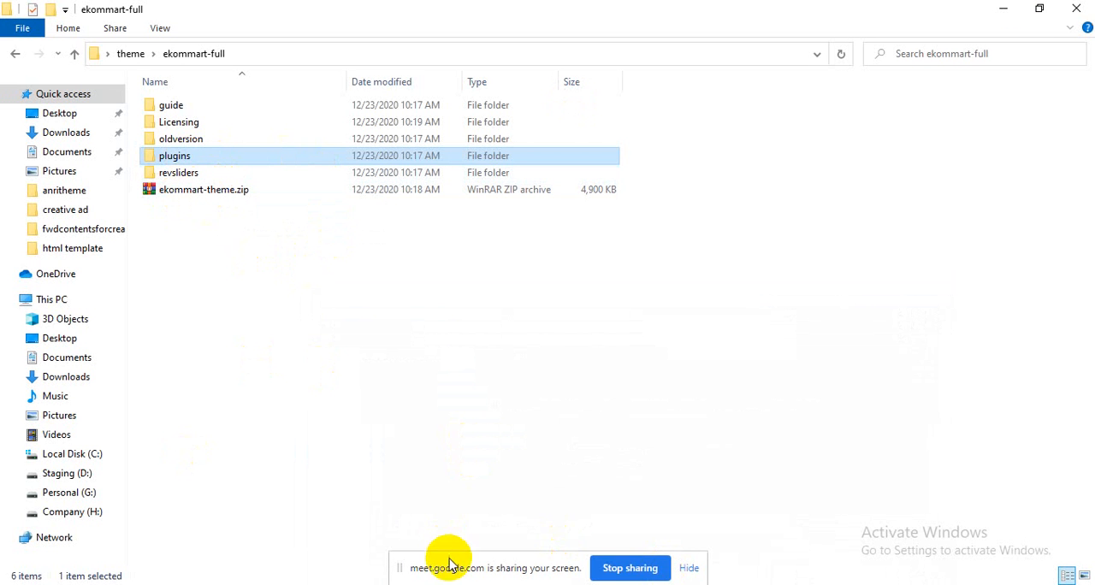
click(414, 584)
mouse_move(313, 522)
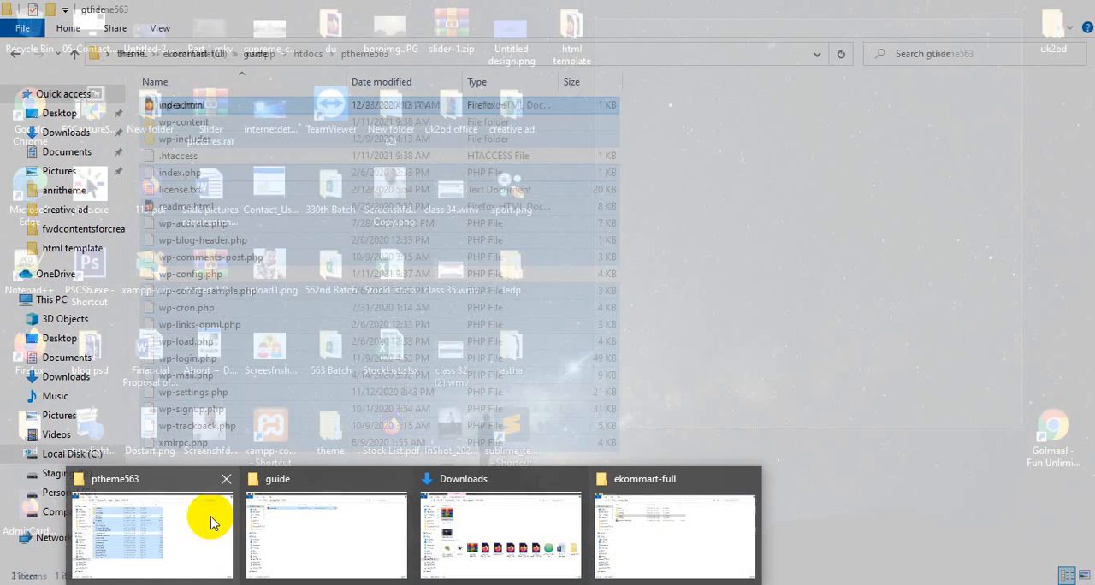
click(197, 519)
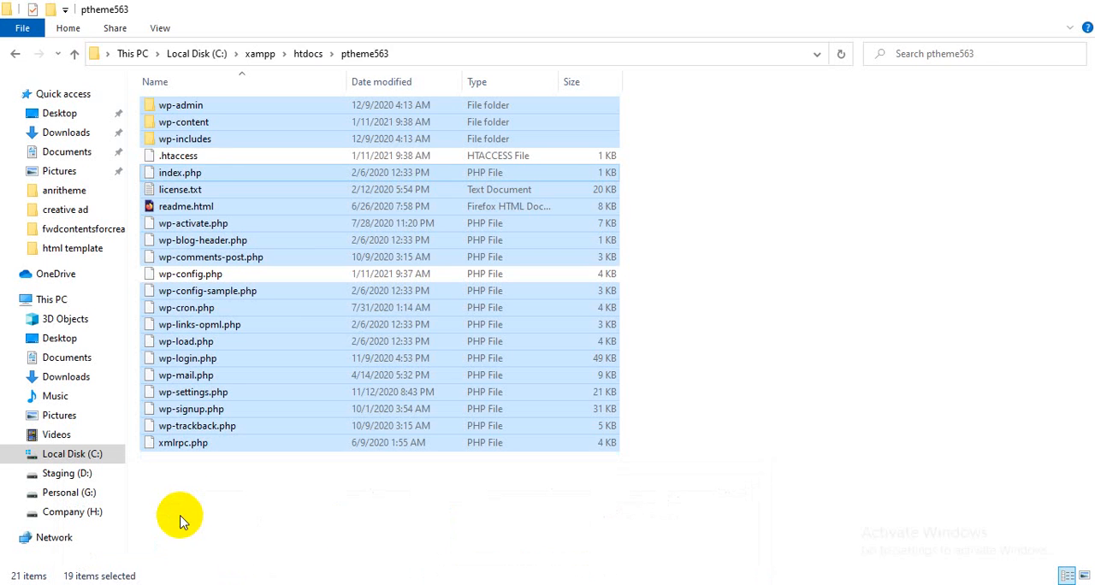
double_click(200, 125)
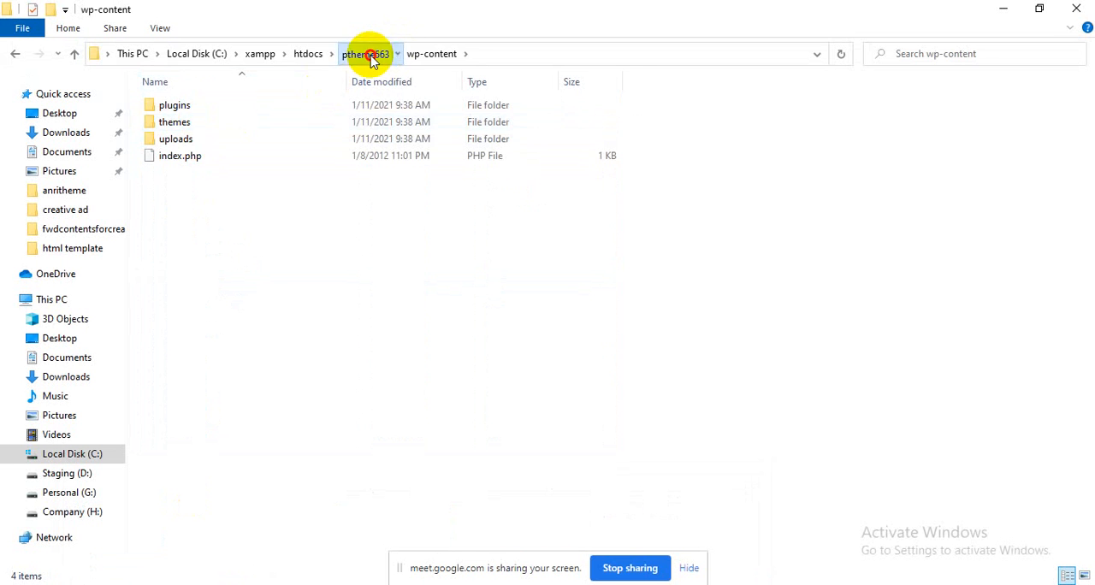
click(367, 54)
double_click(206, 125)
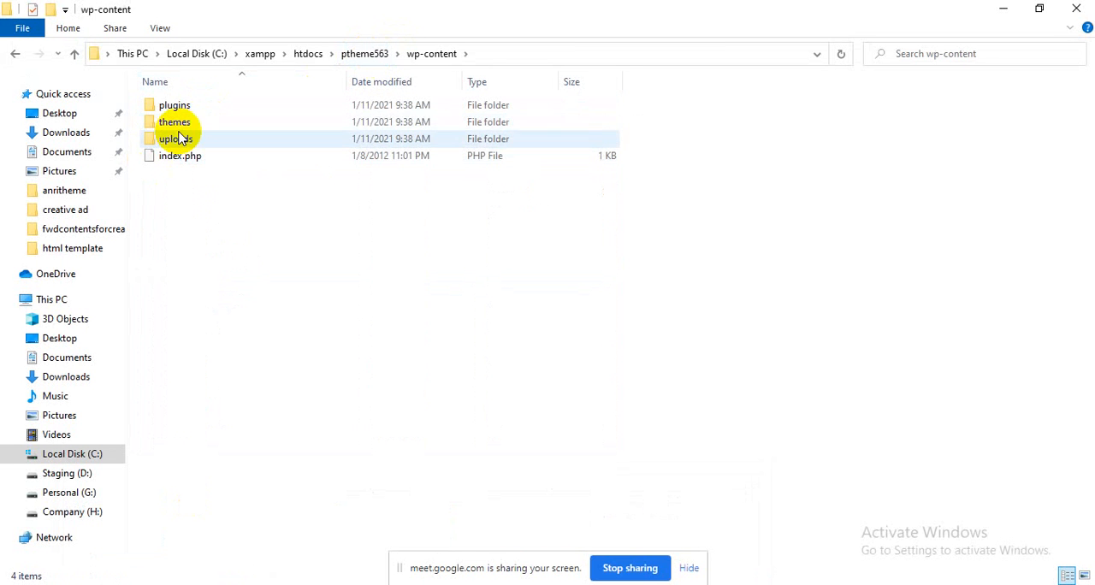
double_click(181, 124)
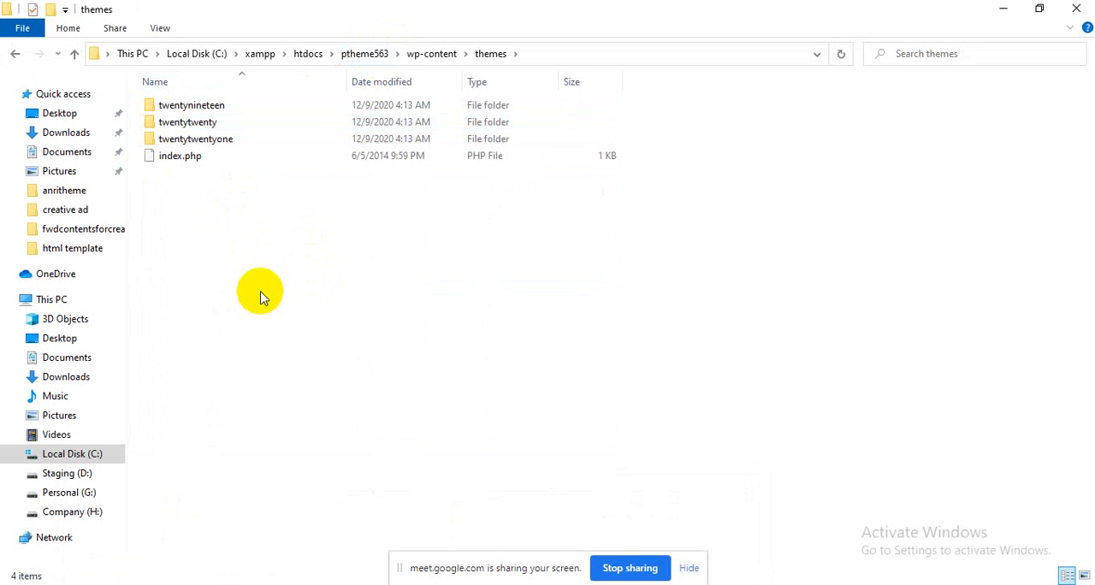
click(723, 584)
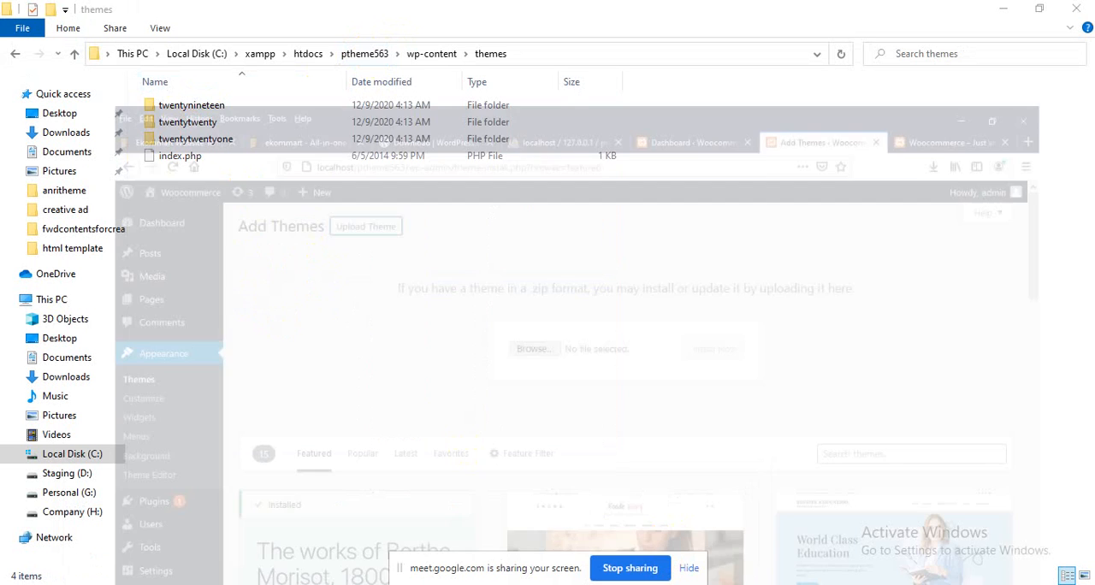
Choose ekommart-theme.zip from the desktop's theme/ekommart-full folder and install it as a WordPress theme
click(490, 280)
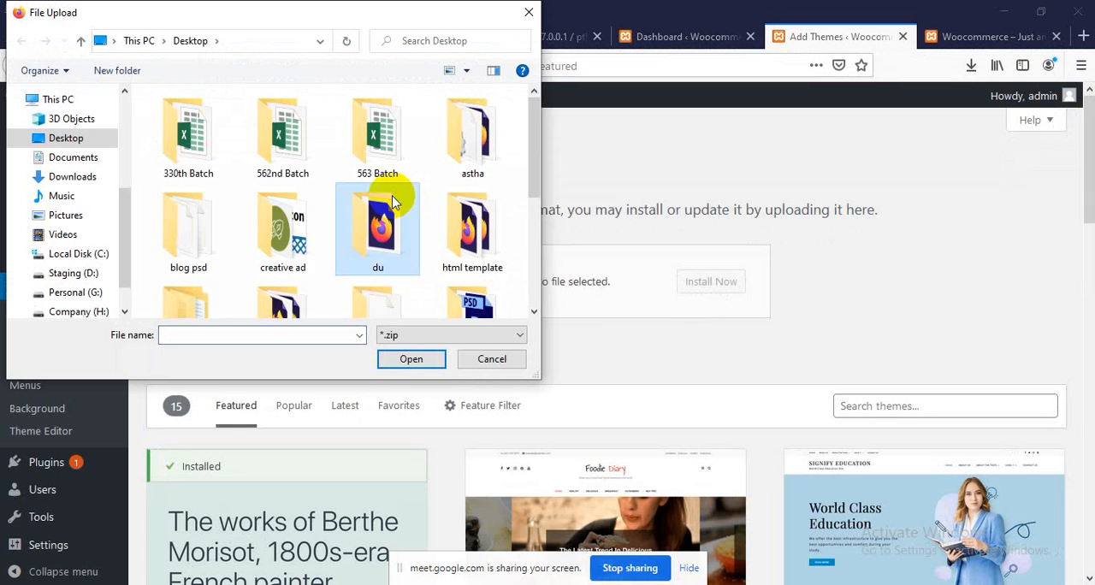
scroll(392, 201, down, 5)
double_click(195, 137)
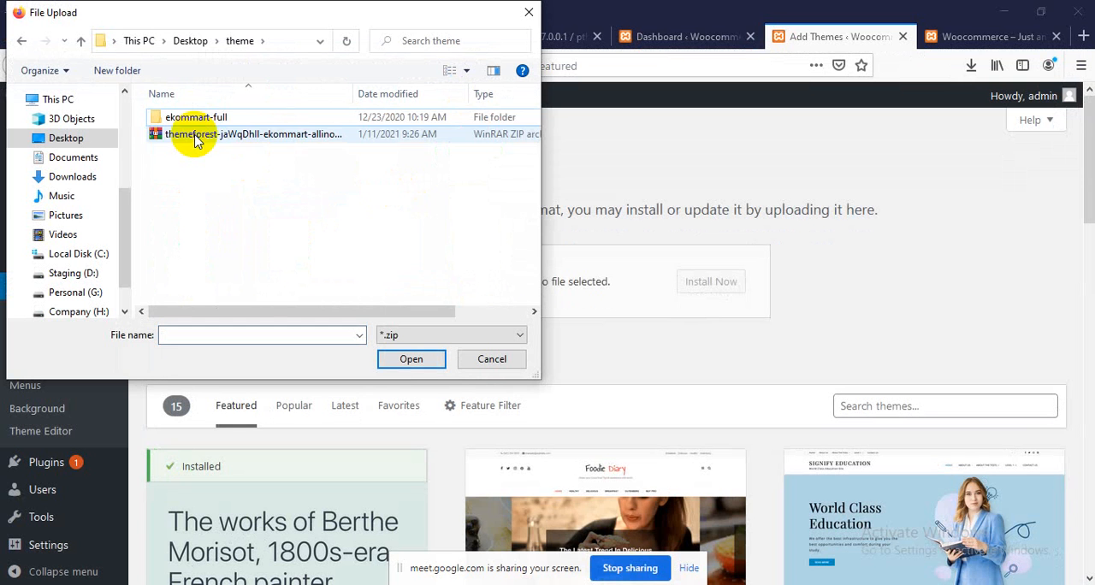
double_click(193, 117)
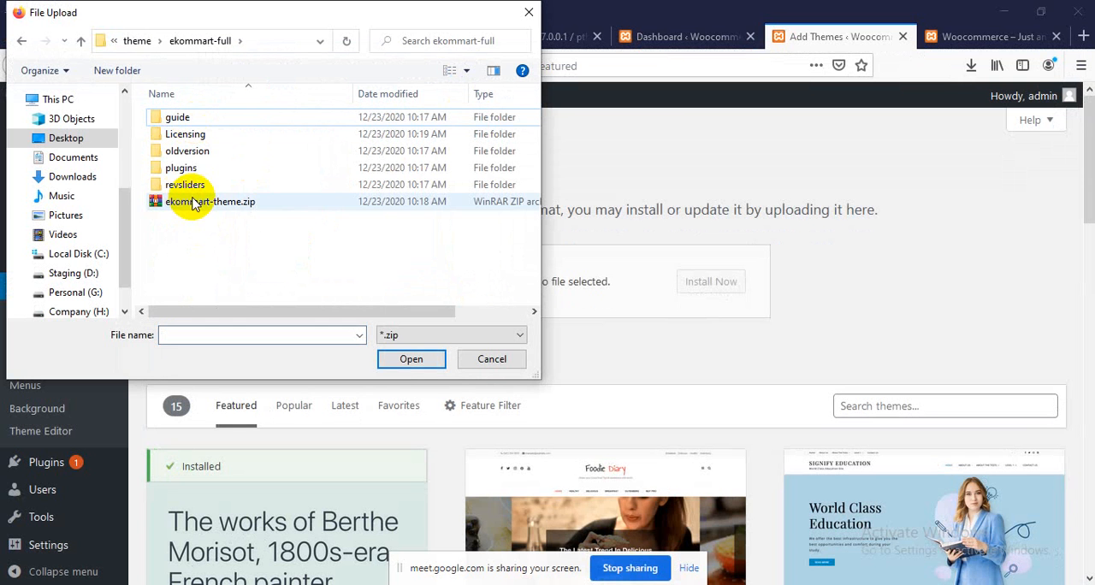
double_click(228, 204)
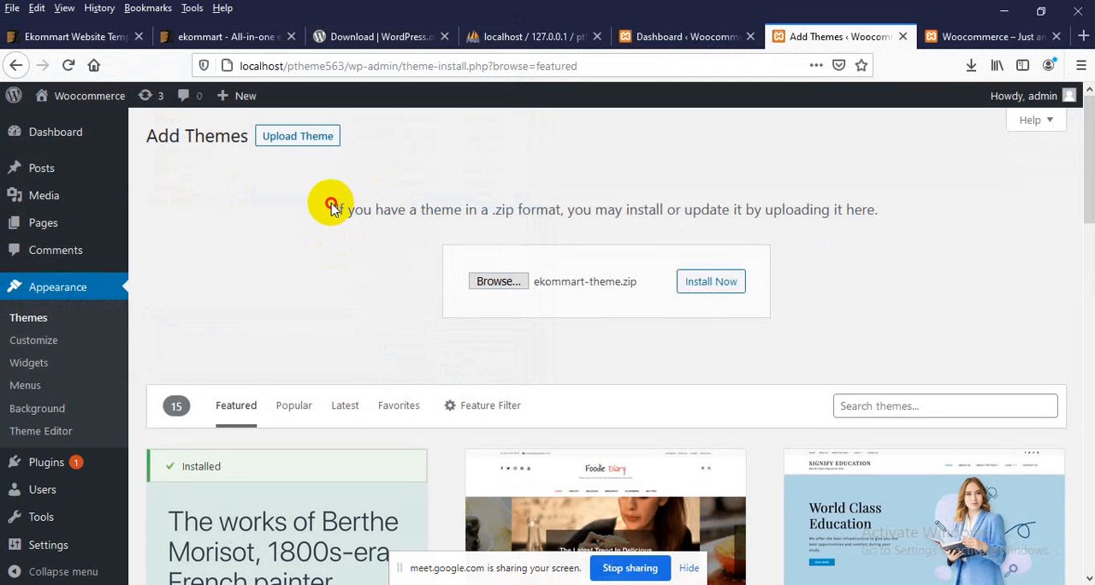
drag(332, 209, 411, 219)
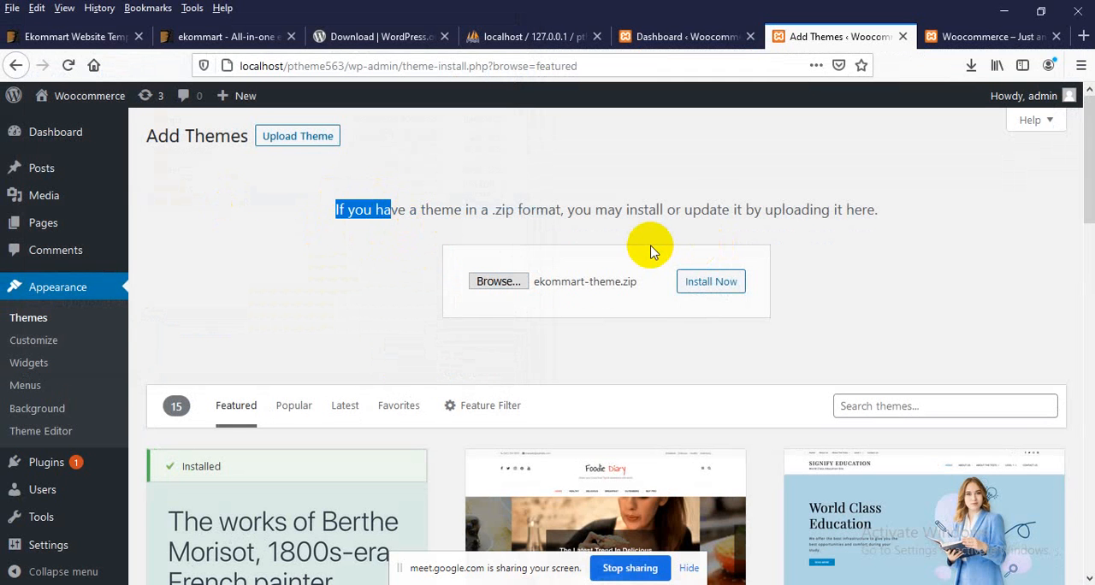
click(363, 282)
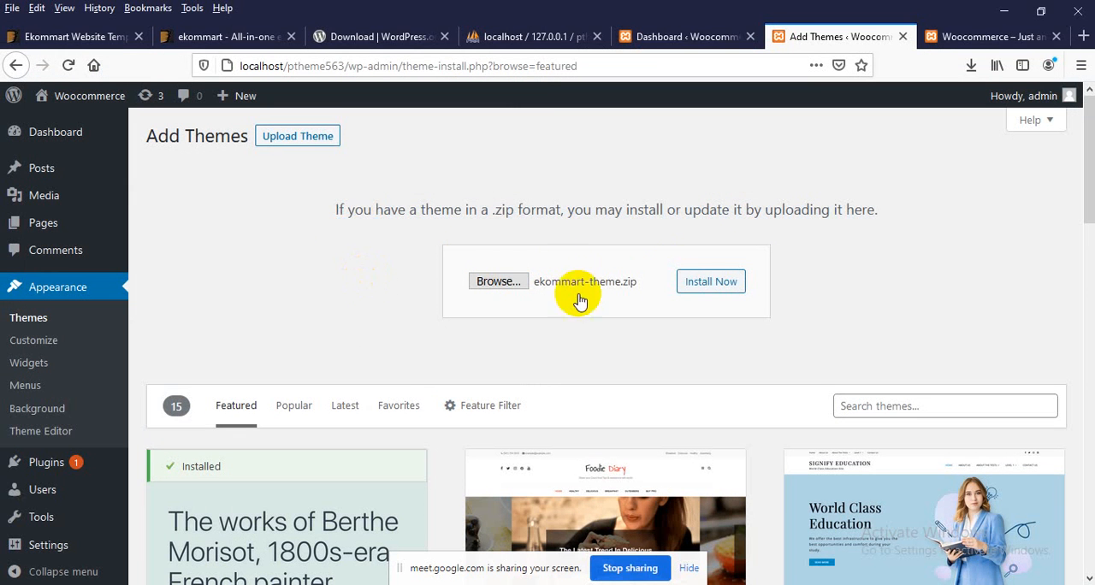
click(706, 285)
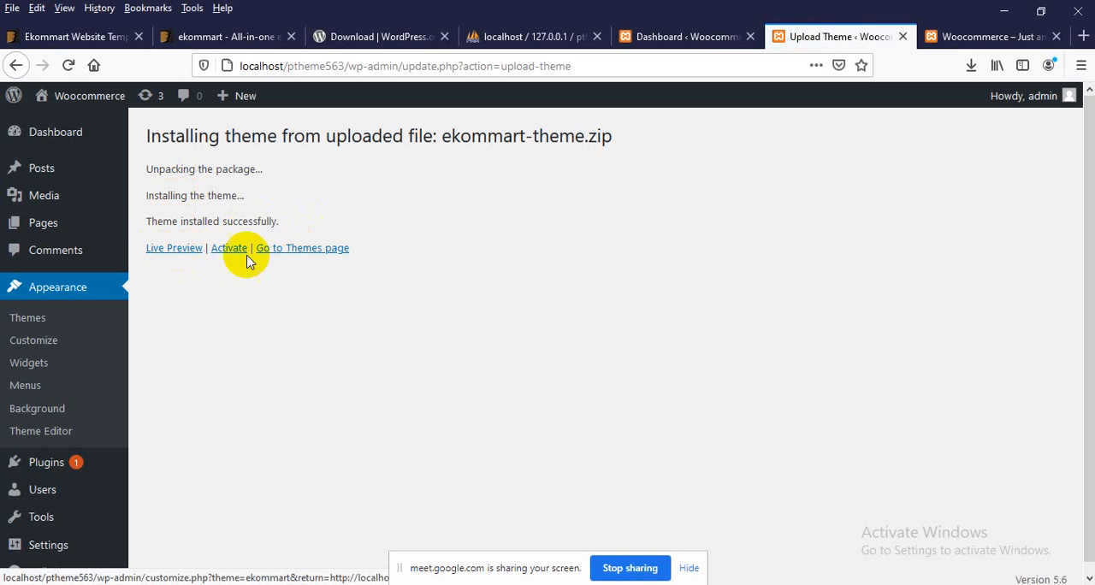
Go to the installed themes and read through the Ekommart theme's details
click(31, 322)
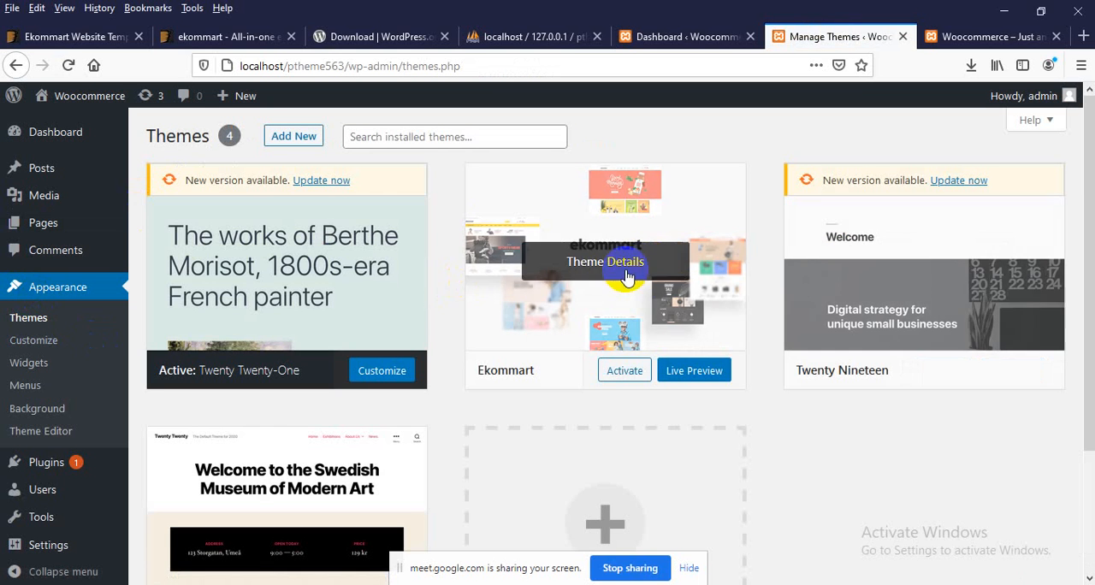
click(602, 264)
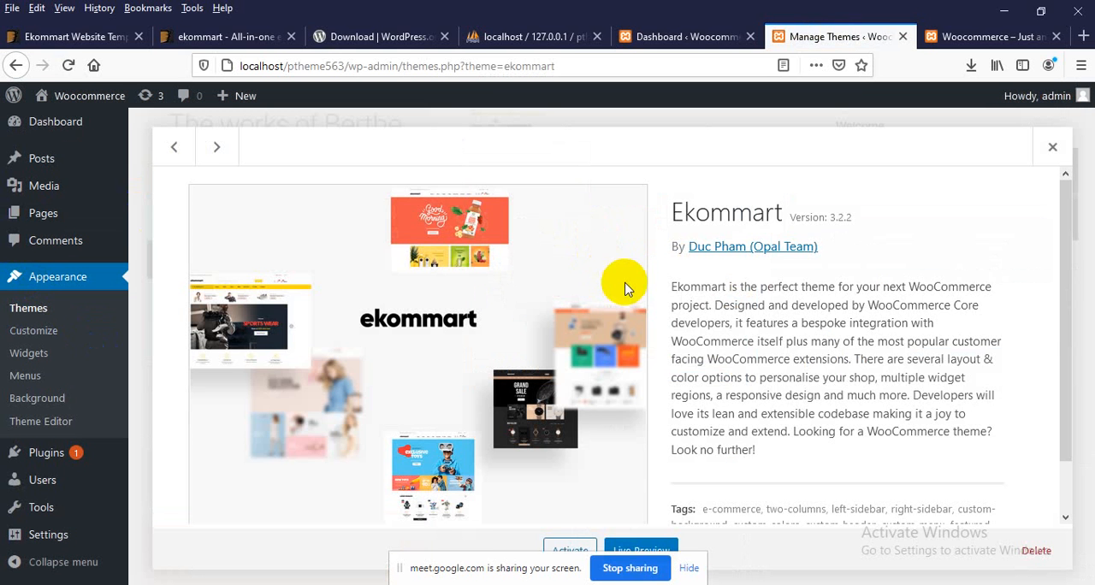
scroll(736, 358, down, 1)
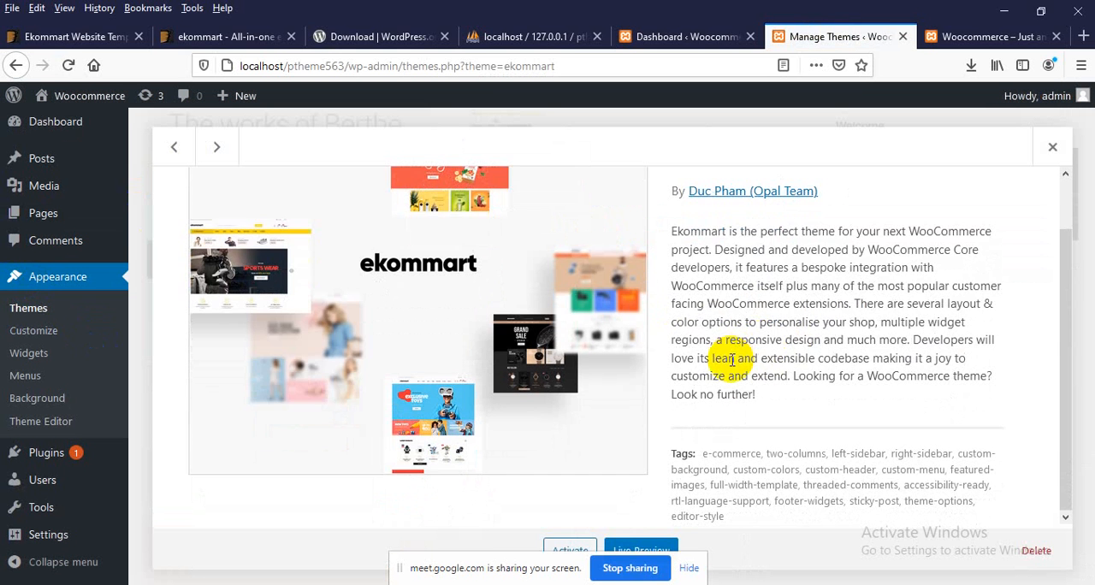
Leave the Ekommart theme details and reload the site's front page to check how it looks with the current theme
click(1053, 146)
click(951, 35)
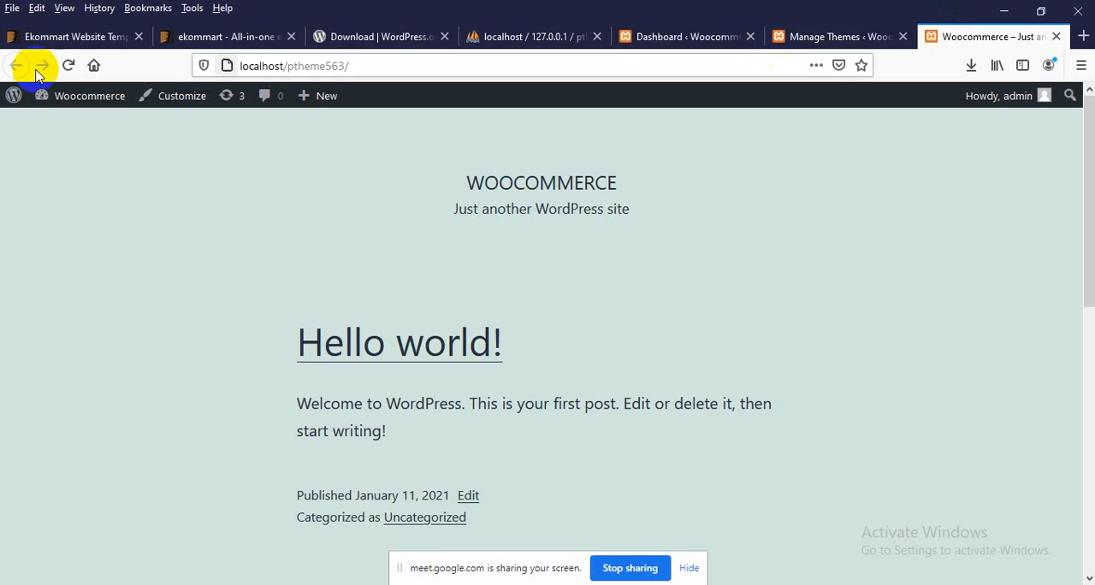
click(69, 66)
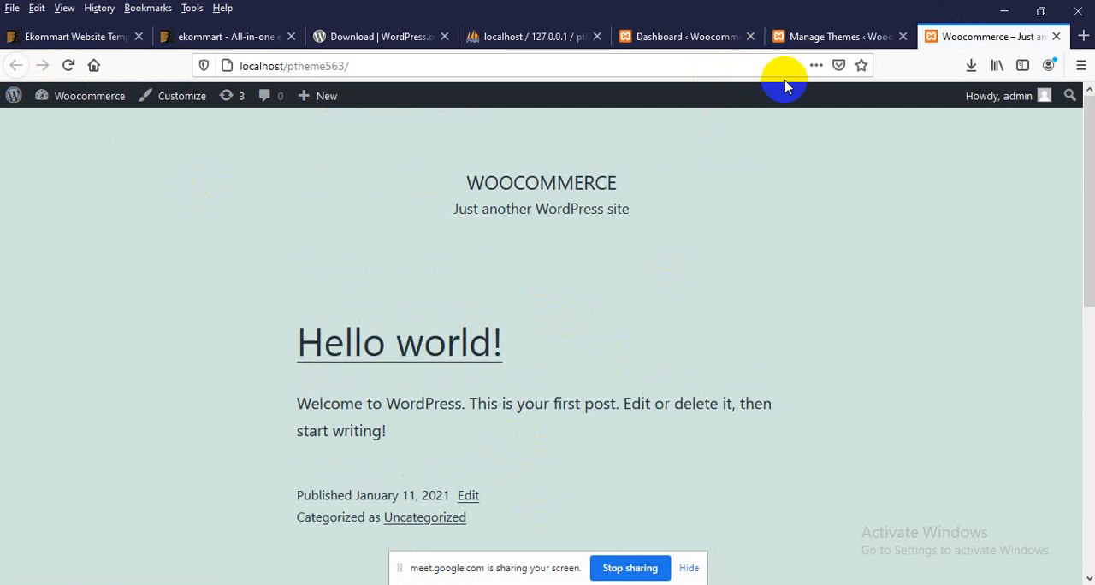
Return to the installed themes and activate the Ekommart theme
click(783, 35)
scroll(590, 283, up, 2)
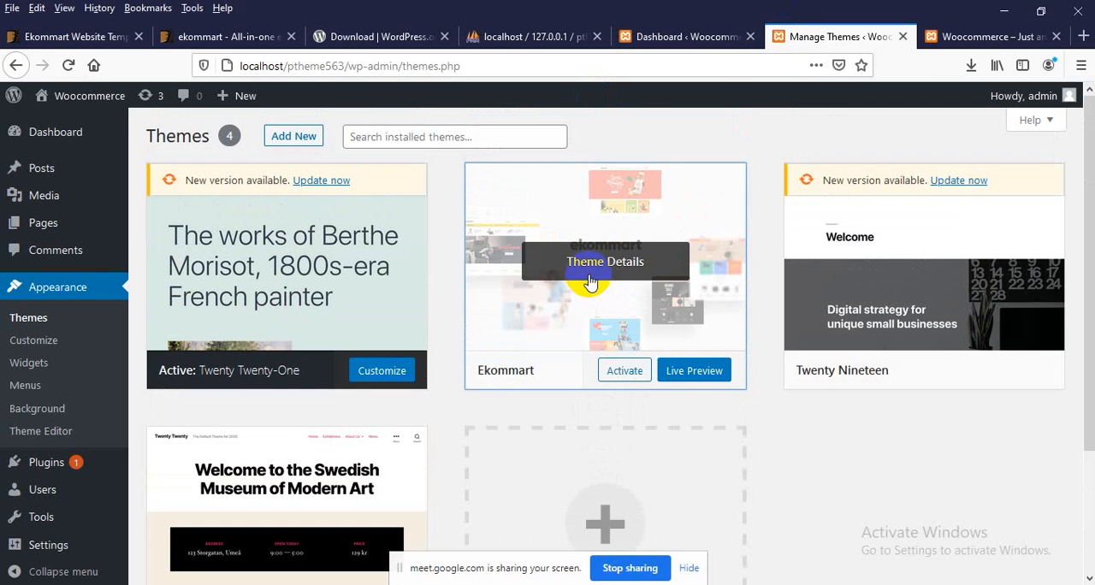
click(618, 375)
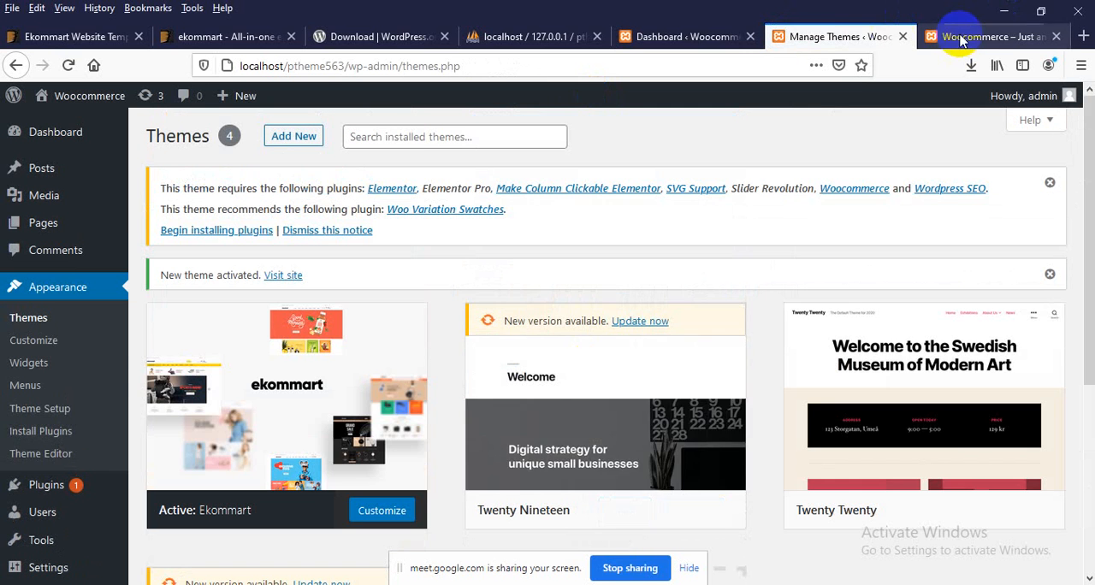
Reload the local site's front page and look over its layout with the Ekommart theme
click(961, 41)
right_click(286, 213)
click(396, 229)
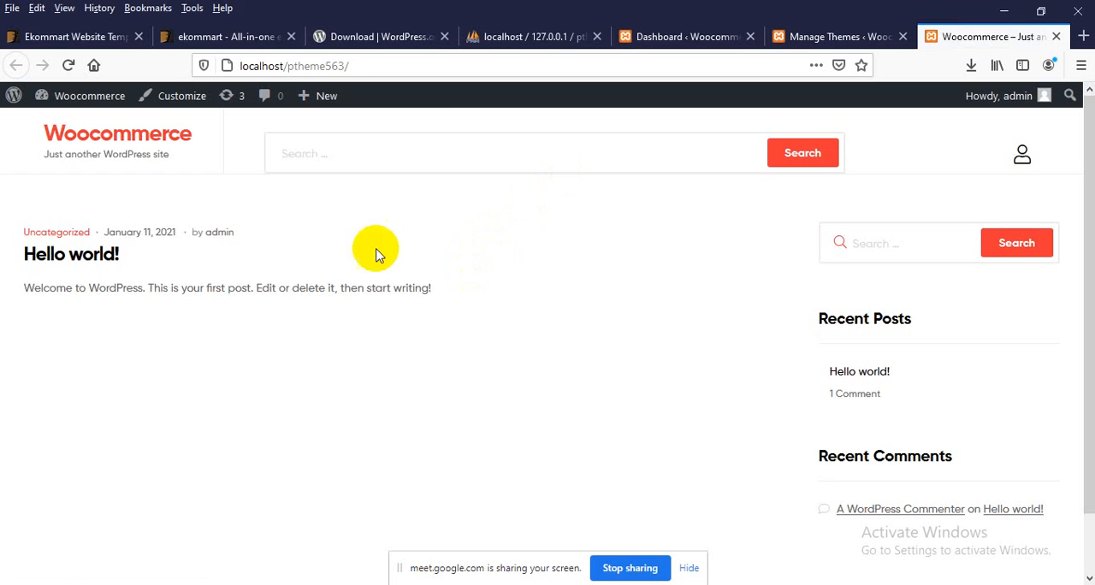
scroll(667, 307, down, 2)
scroll(667, 307, up, 2)
scroll(639, 287, down, 2)
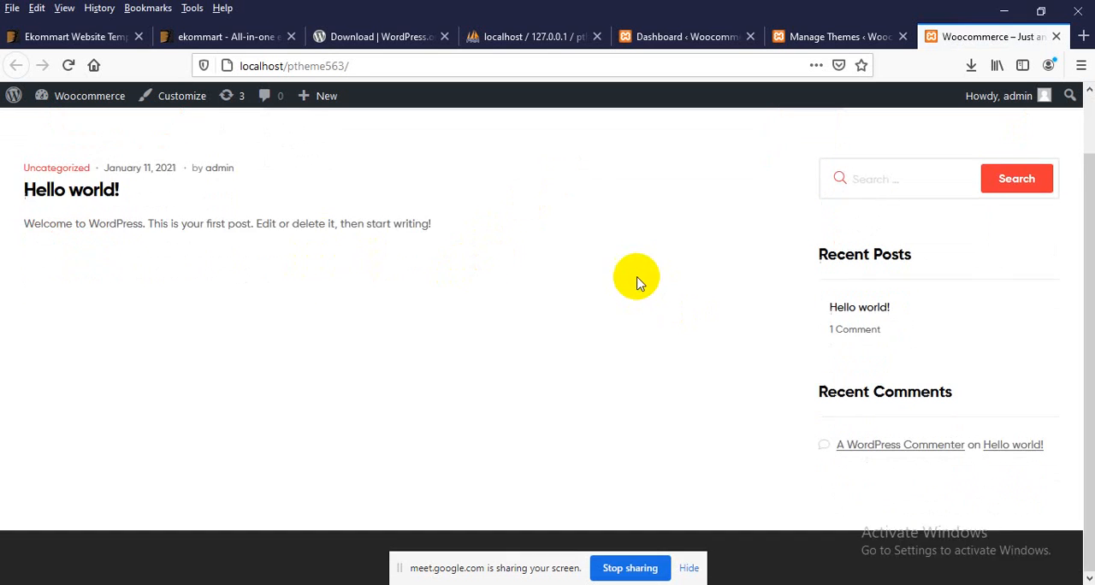
scroll(635, 278, up, 2)
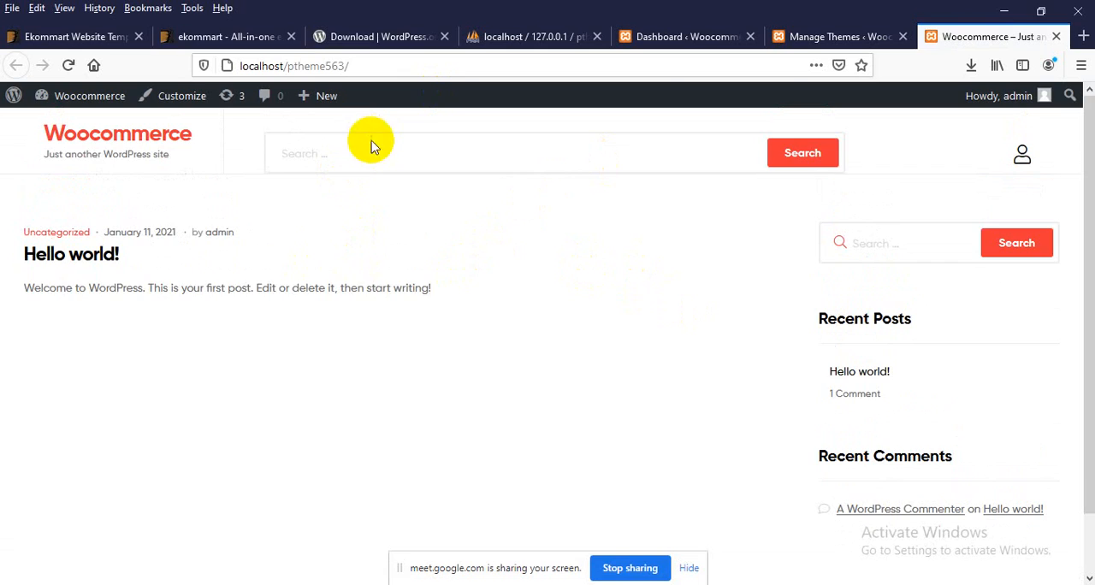
Browse the pre-defined homepages in the ekommart theme preview on ThemeForest
click(215, 37)
scroll(728, 297, down, 3)
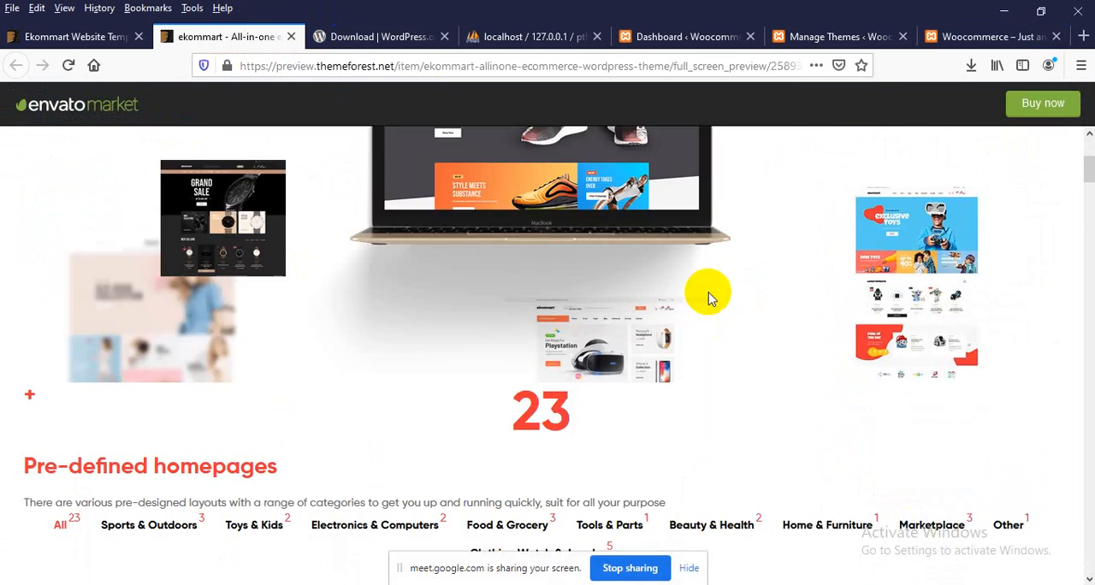
scroll(708, 297, down, 15)
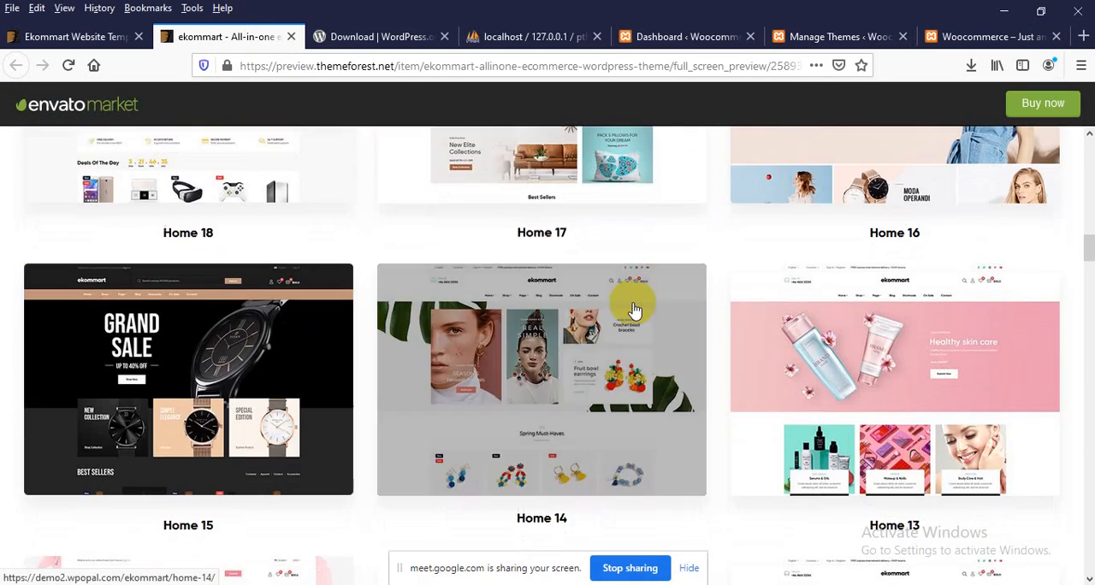
scroll(634, 311, down, 7)
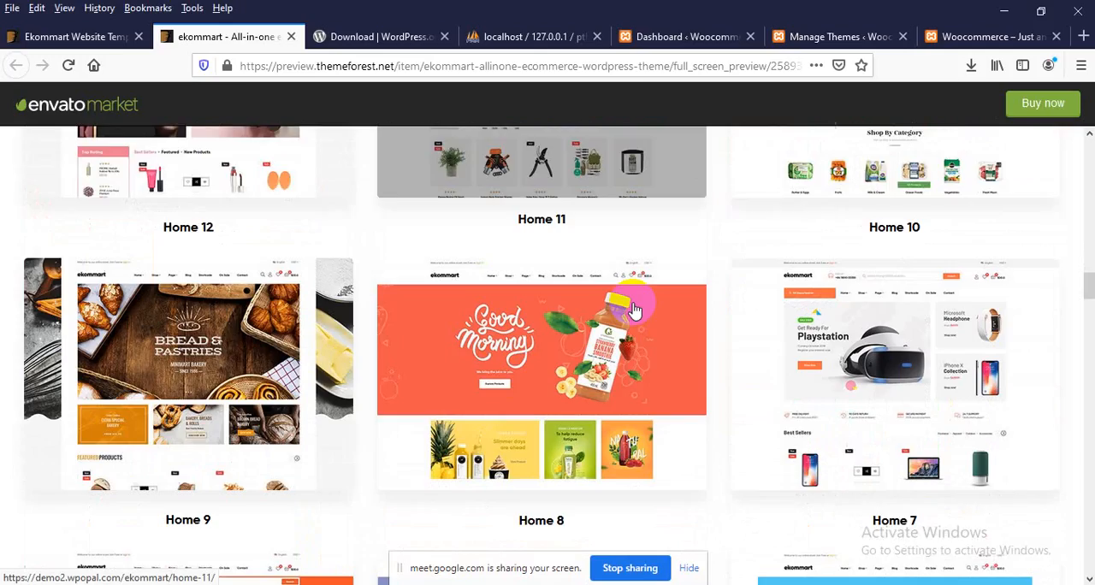
scroll(634, 311, down, 1)
scroll(635, 311, down, 4)
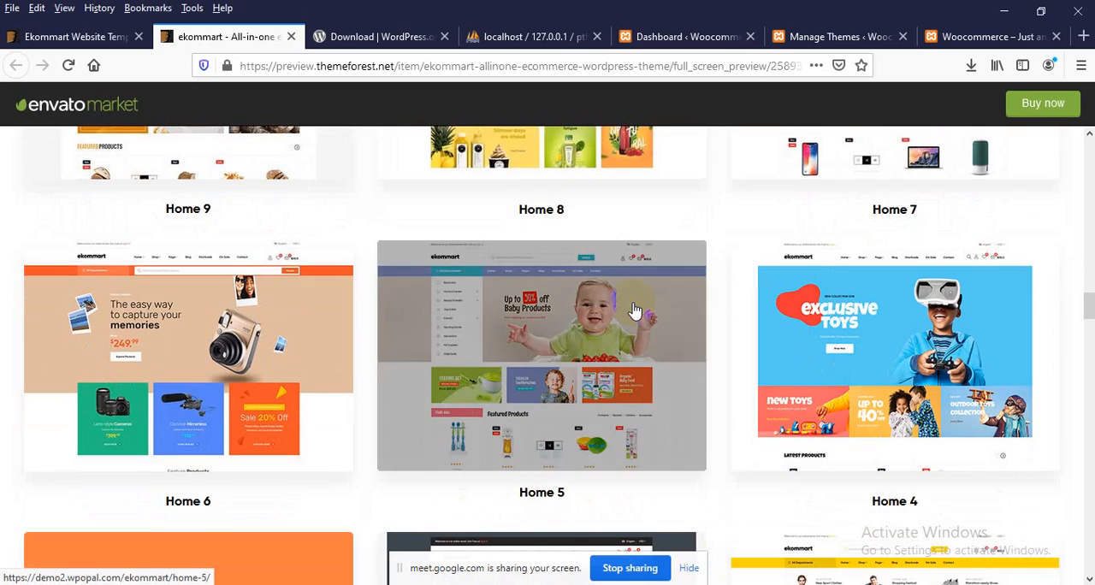
scroll(634, 311, down, 6)
scroll(634, 311, up, 10)
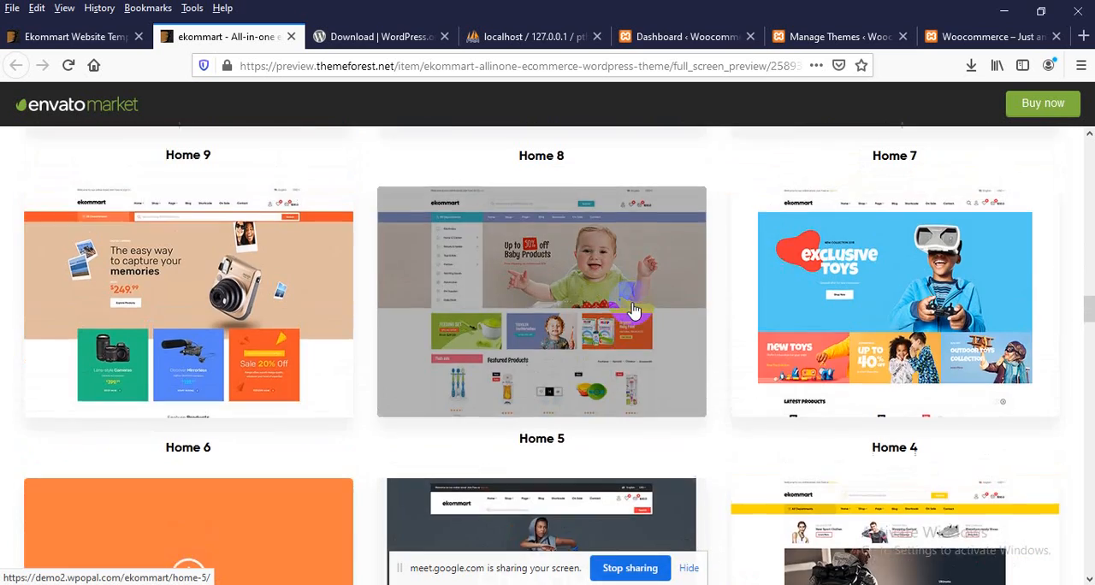
scroll(634, 310, up, 4)
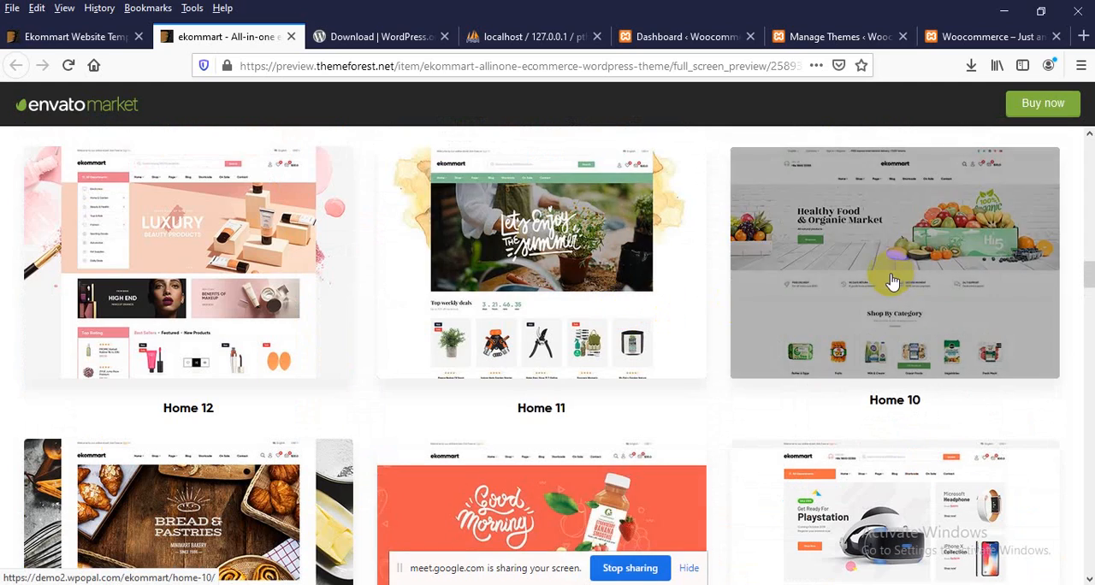
Open the Home 10 demo in the ekommart preview and examine its homepage sections
scroll(861, 331, up, 1)
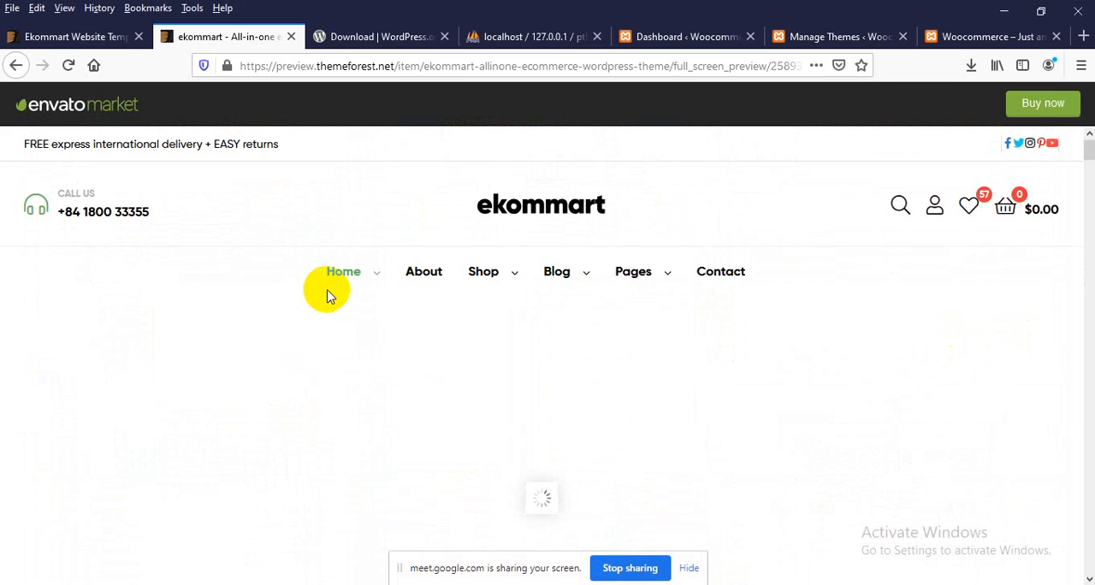
scroll(325, 291, down, 2)
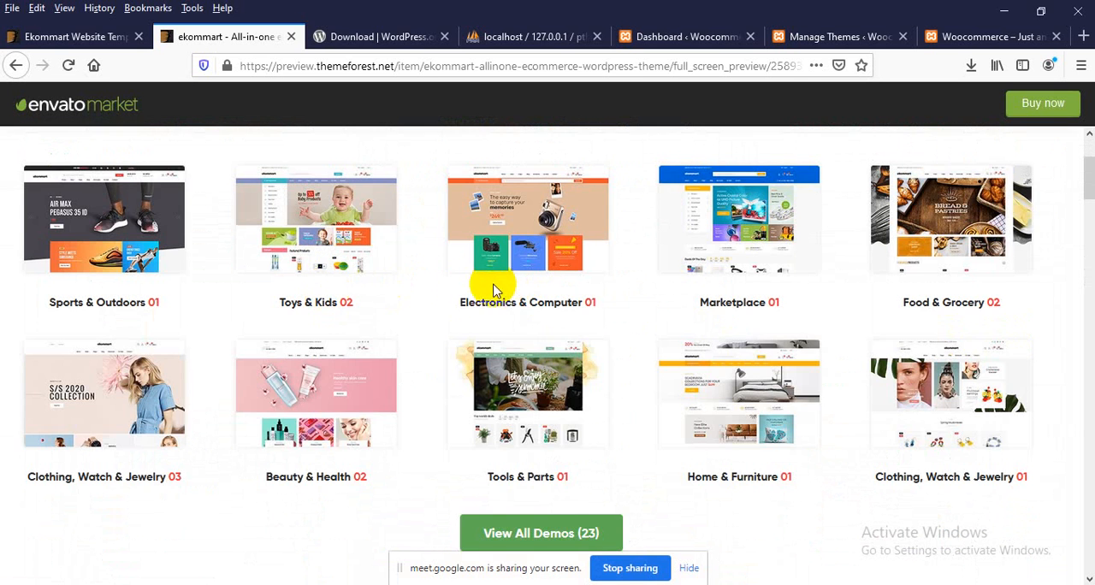
scroll(257, 308, up, 1)
scroll(112, 364, down, 4)
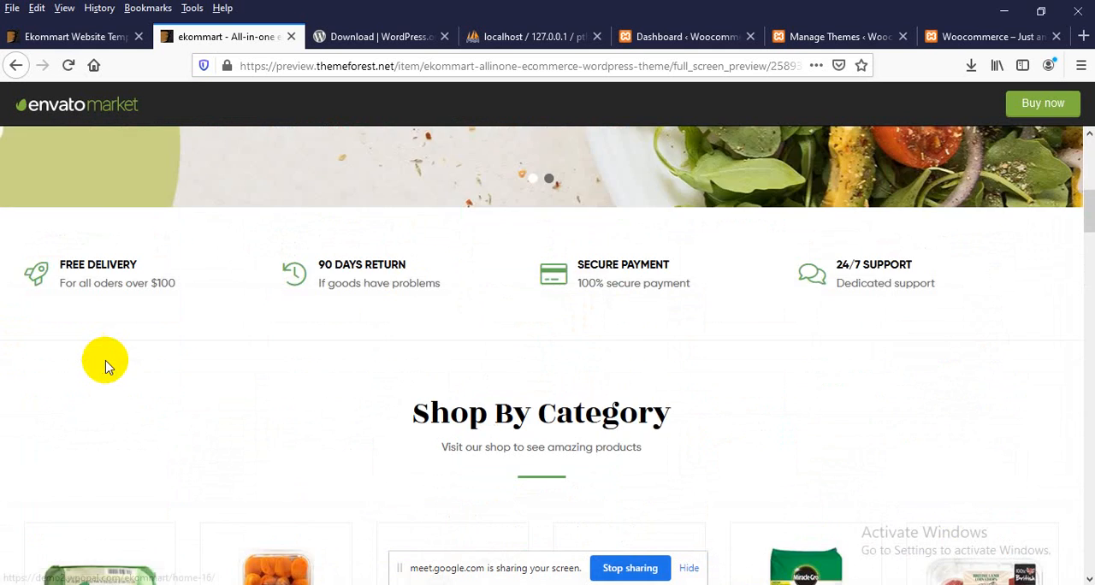
scroll(514, 340, up, 4)
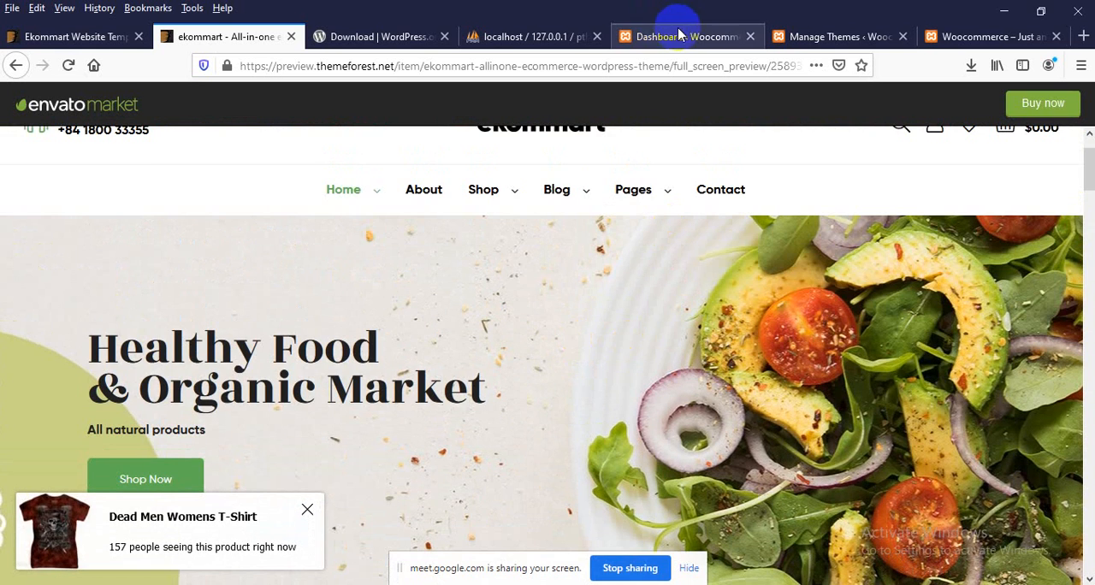
Return to the local site's front page and compare its content with the ekommart demo
click(781, 33)
click(928, 36)
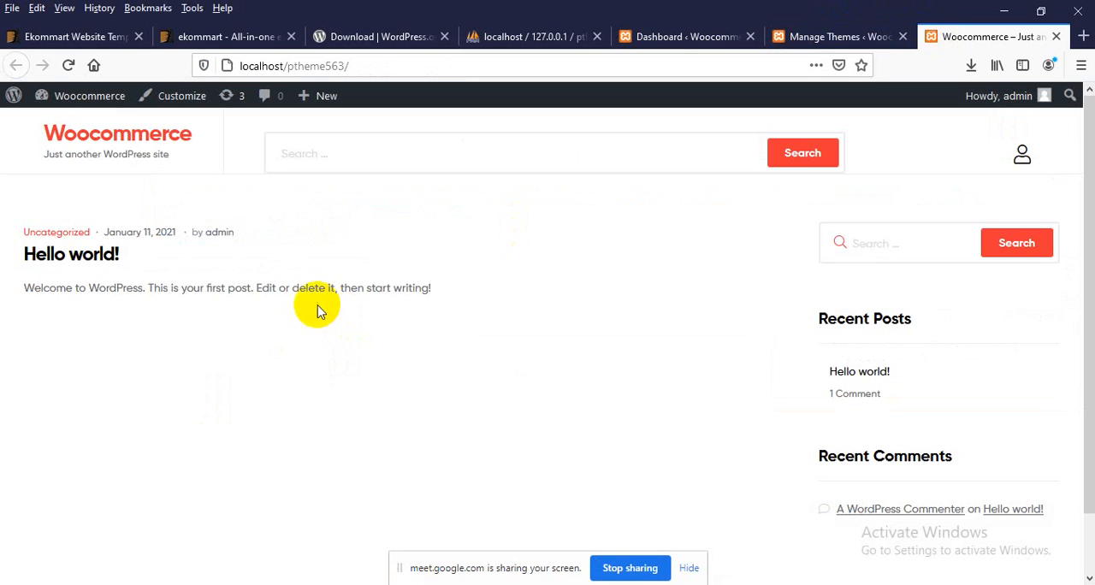
scroll(513, 277, down, 1)
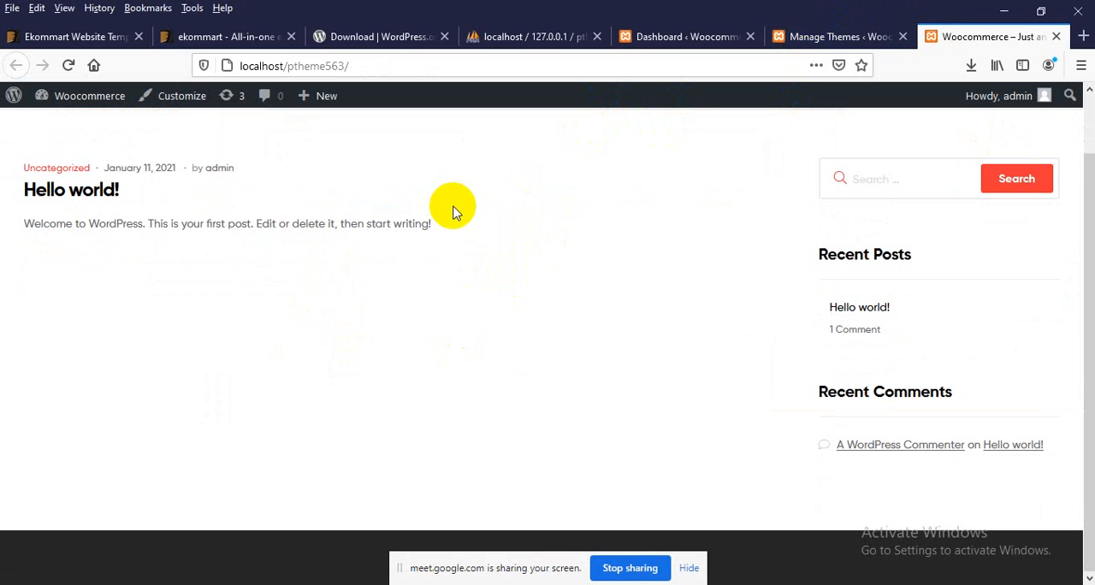
Dismiss the required-plugins notice on the installed themes page and go to the WordPress dashboard
click(835, 36)
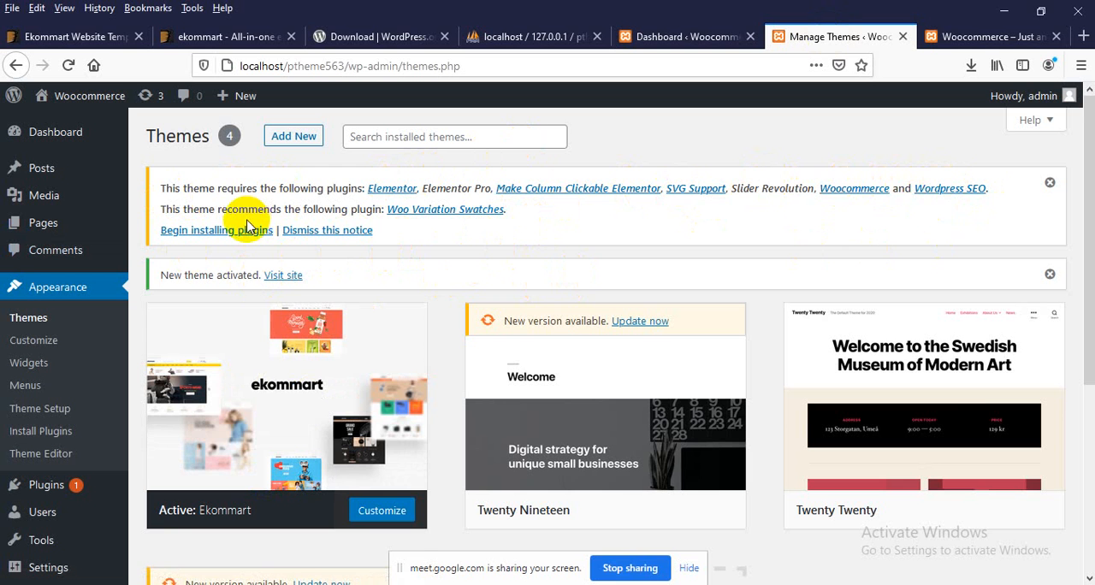
click(1050, 182)
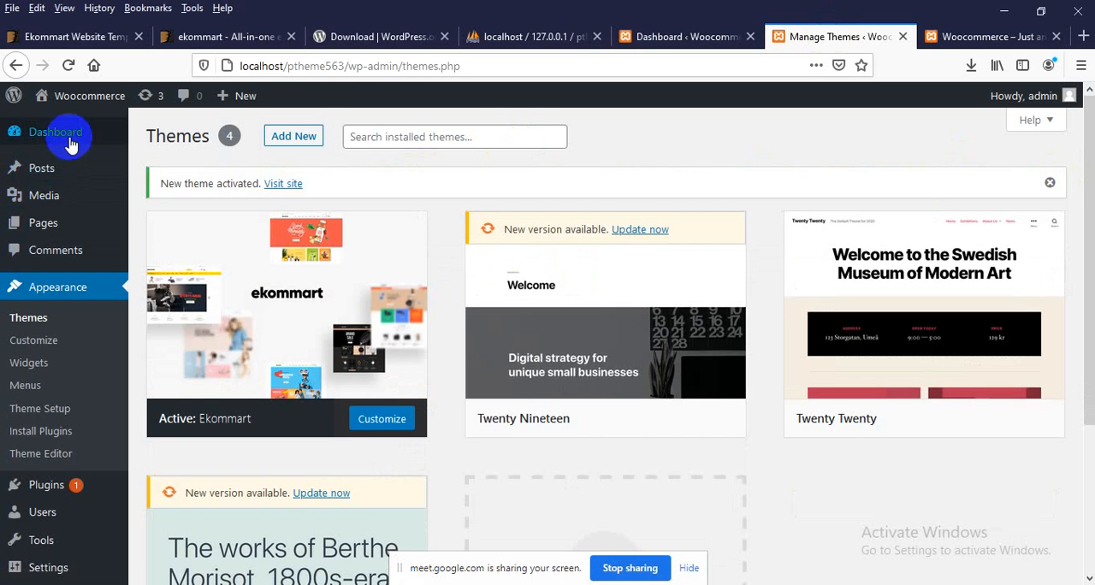
click(71, 143)
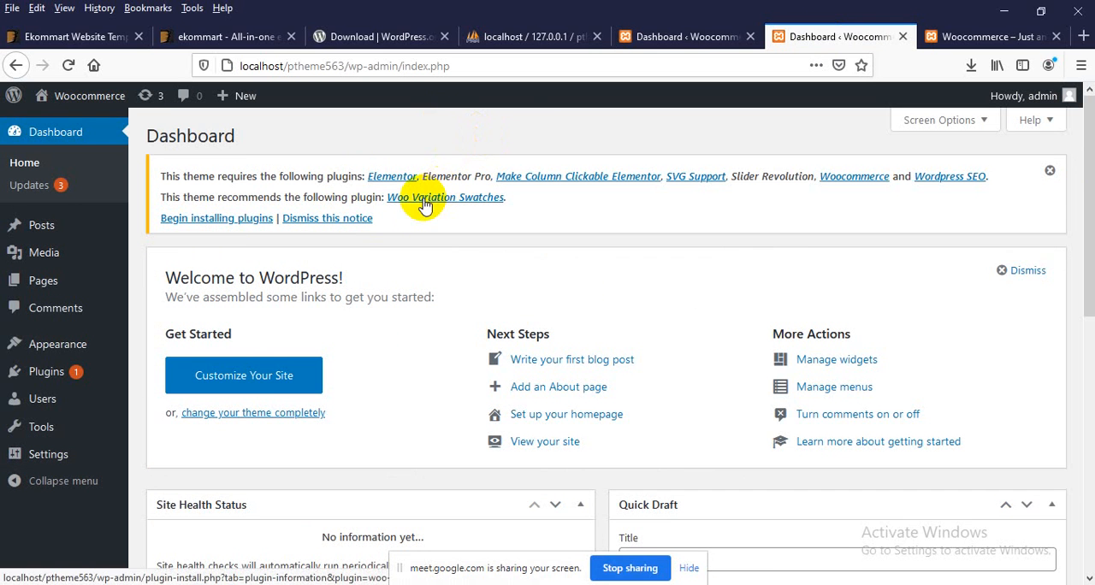
Open the Ekommart theme's Install Required Plugins page and look through the plugin list
click(19, 351)
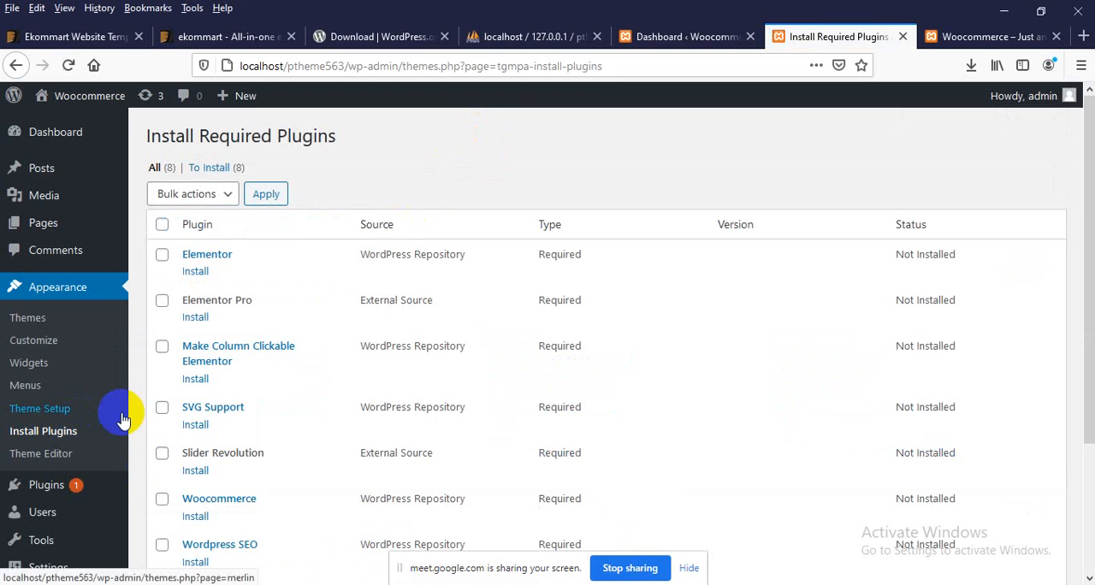
scroll(654, 300, down, 3)
scroll(633, 342, down, 1)
scroll(611, 374, up, 5)
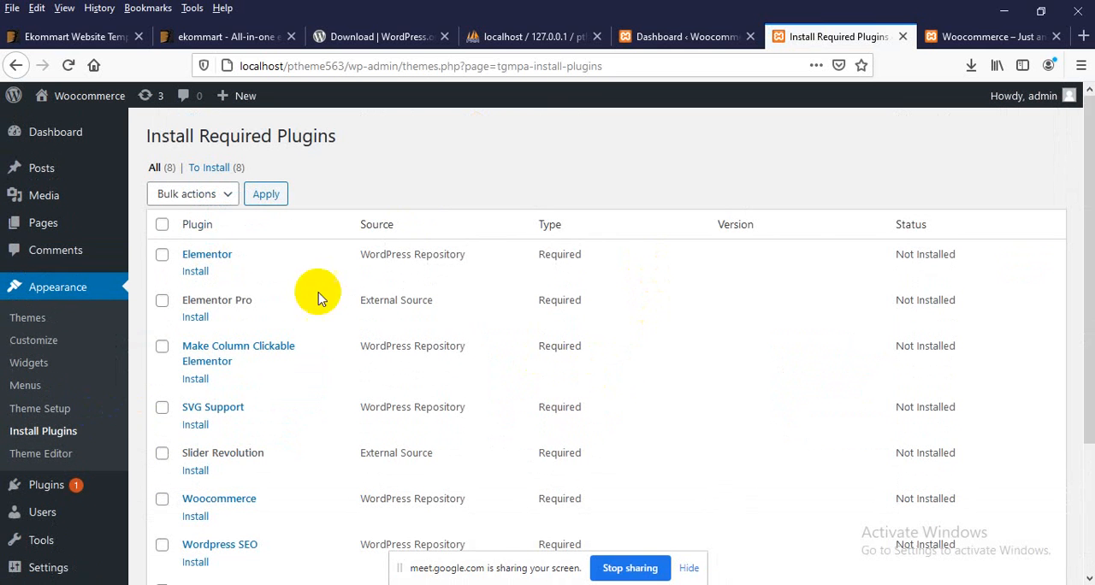
Select all the required and recommended theme plugins, from Elementor to Woo Variation Swatches, and run the bulk Install action on them
click(162, 225)
scroll(423, 281, down, 3)
scroll(423, 277, up, 3)
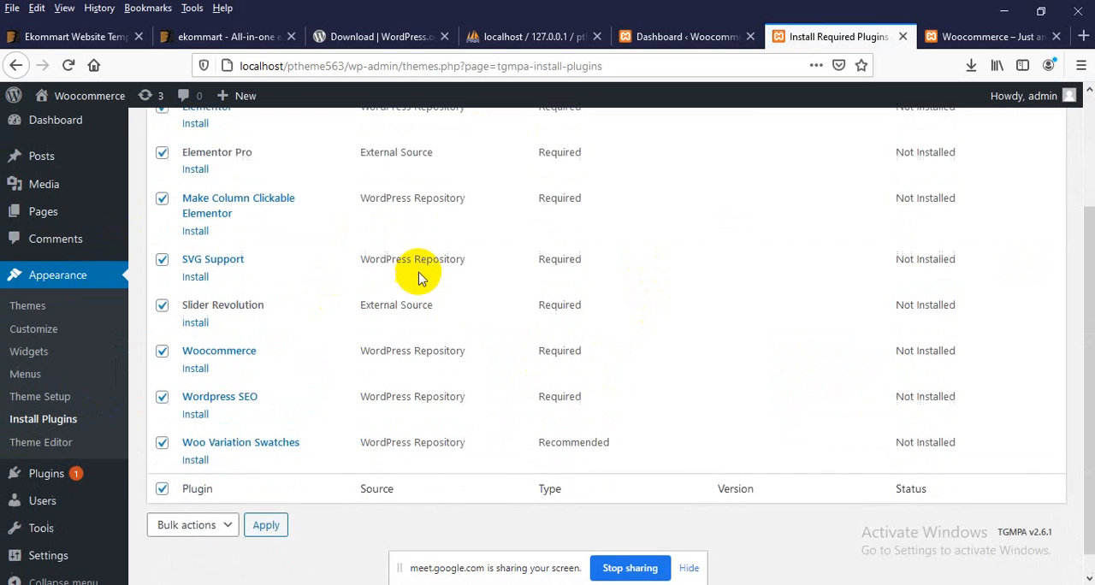
click(187, 195)
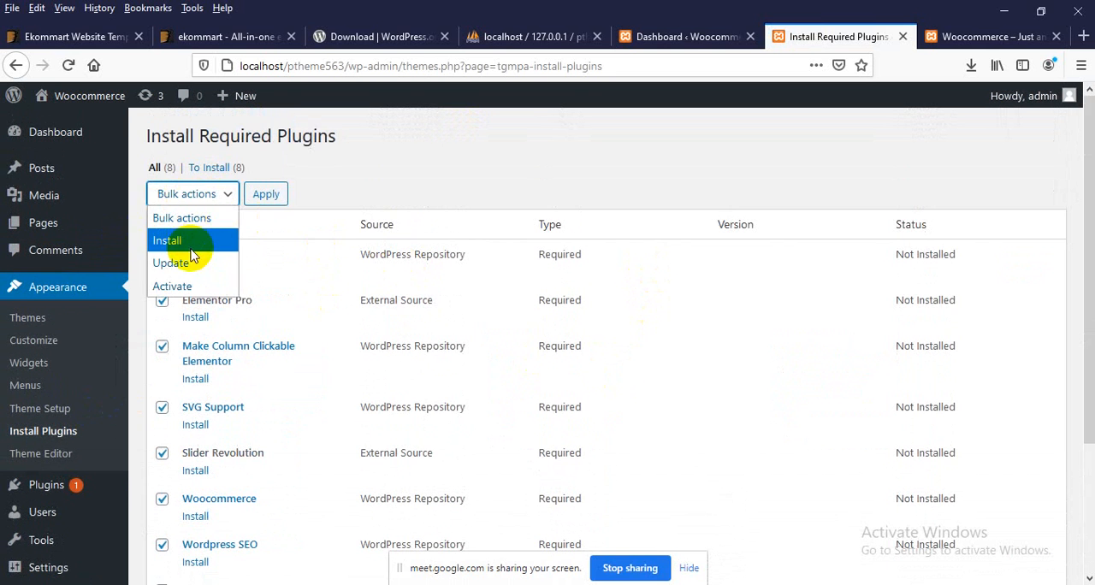
click(181, 239)
scroll(222, 359, down, 2)
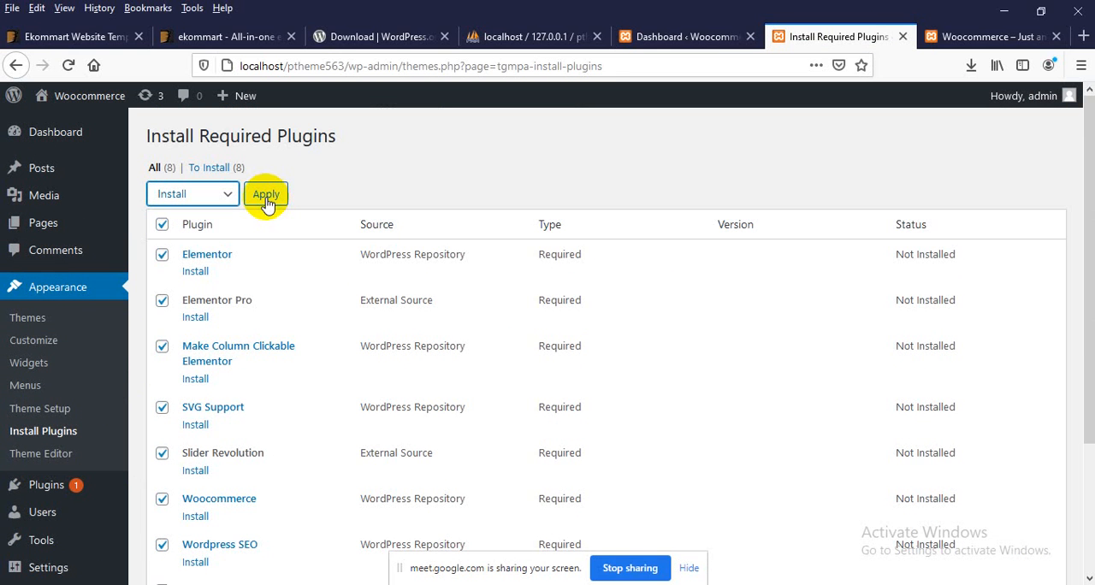
click(266, 196)
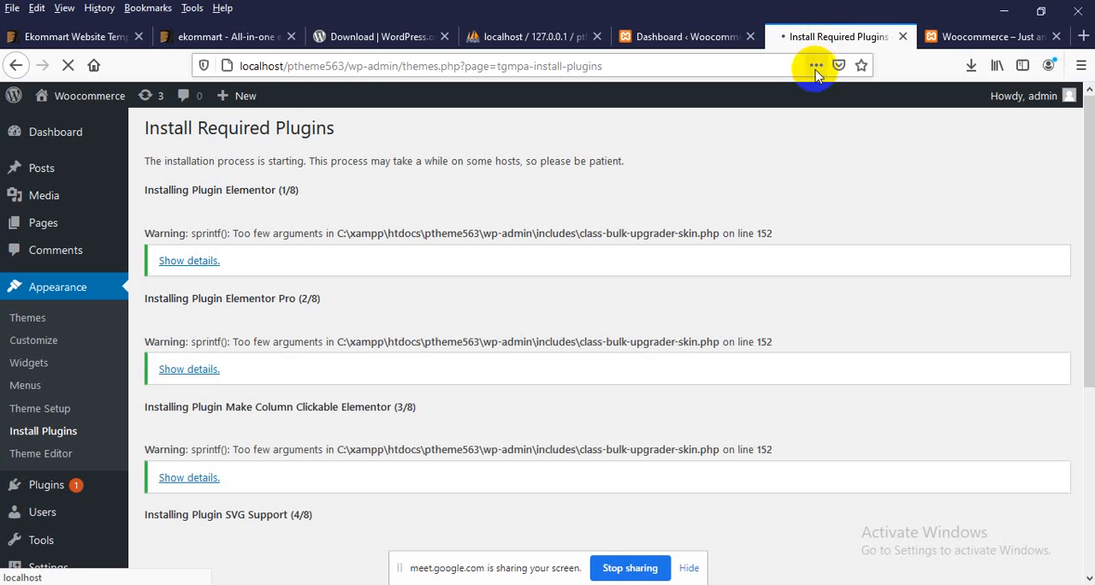
scroll(587, 250, down, 3)
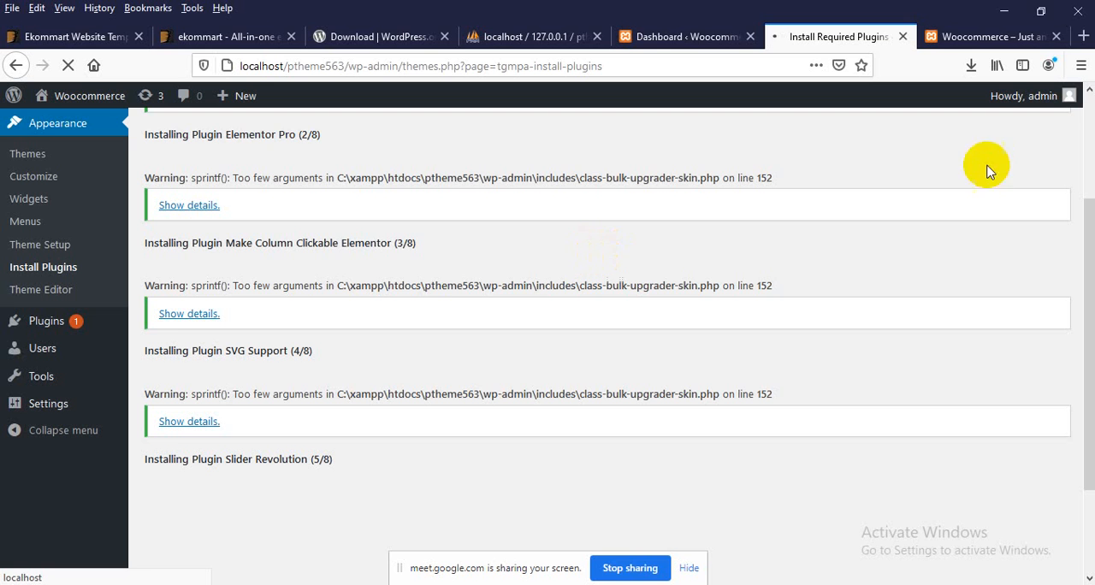
View the Australia vs India 3rd Test scorecard on Cricbuzz in a separate tab, and return to the plugin installation progress
click(1084, 36)
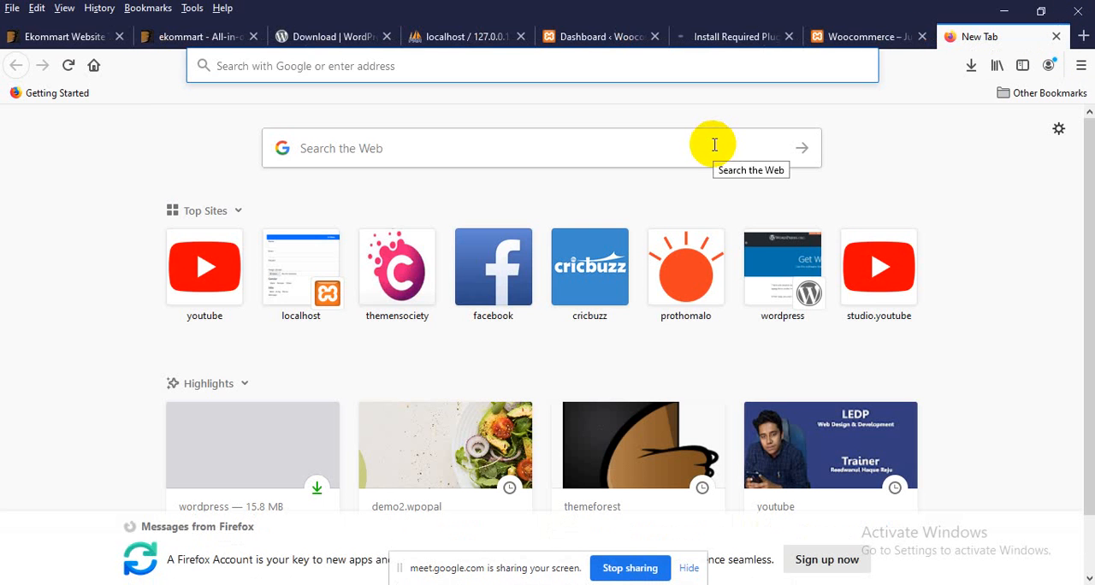
text(cricbuzz)
key(Return)
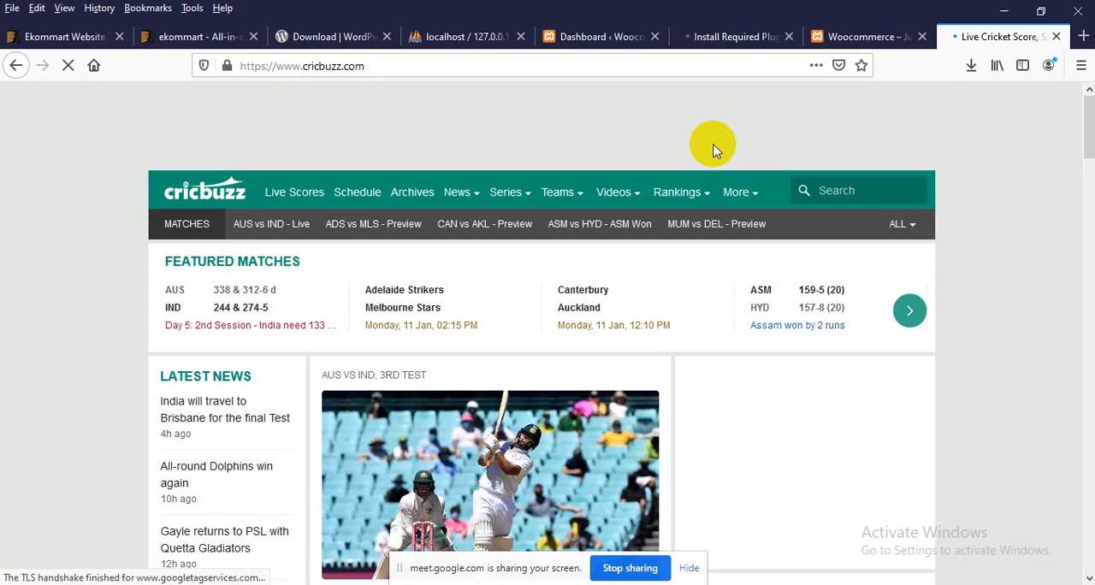
click(223, 309)
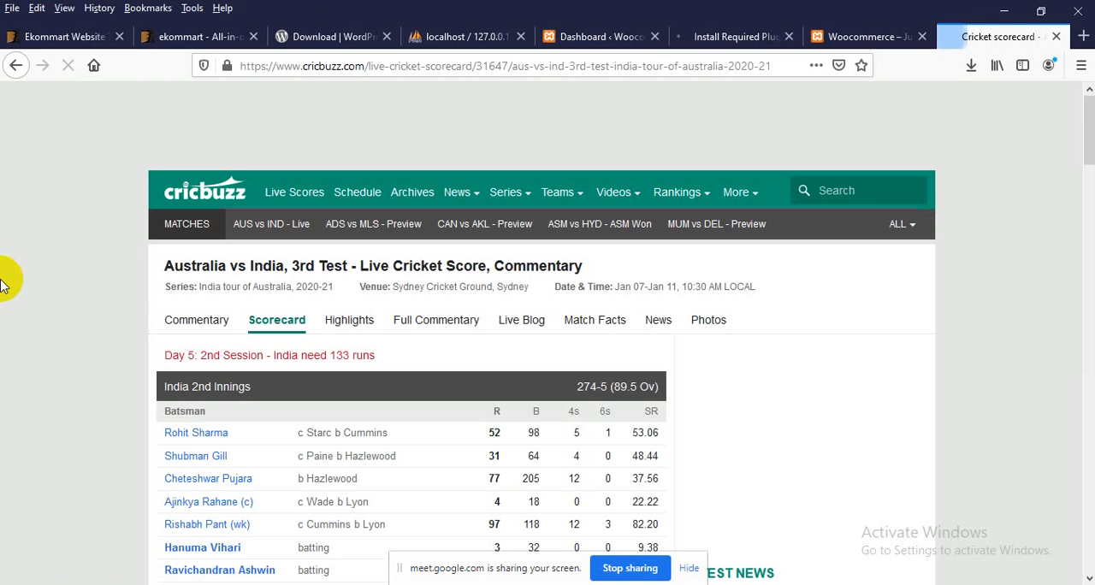
scroll(3, 282, down, 2)
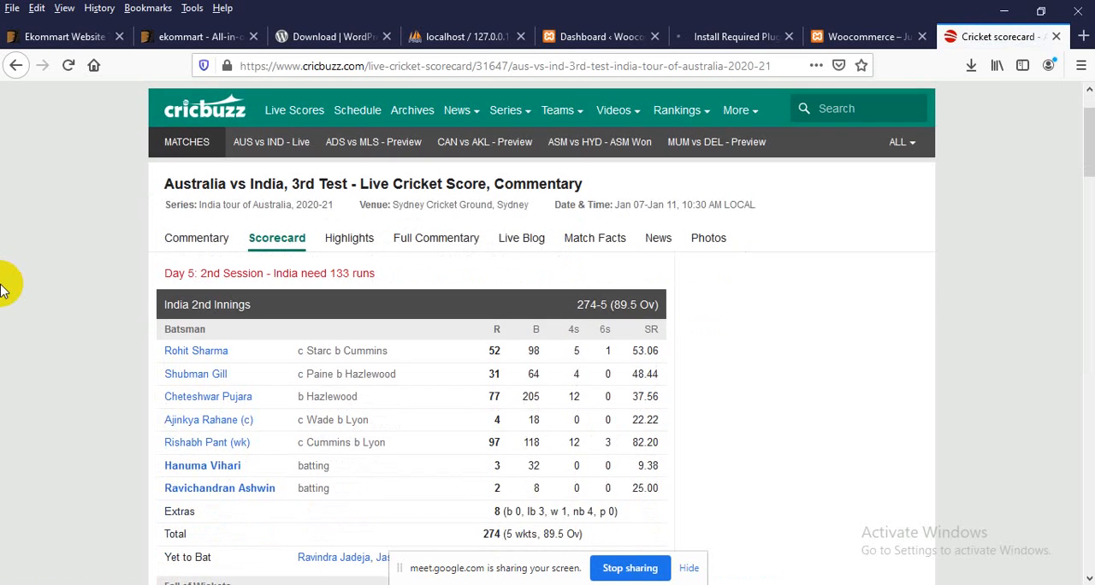
drag(323, 419, 419, 428)
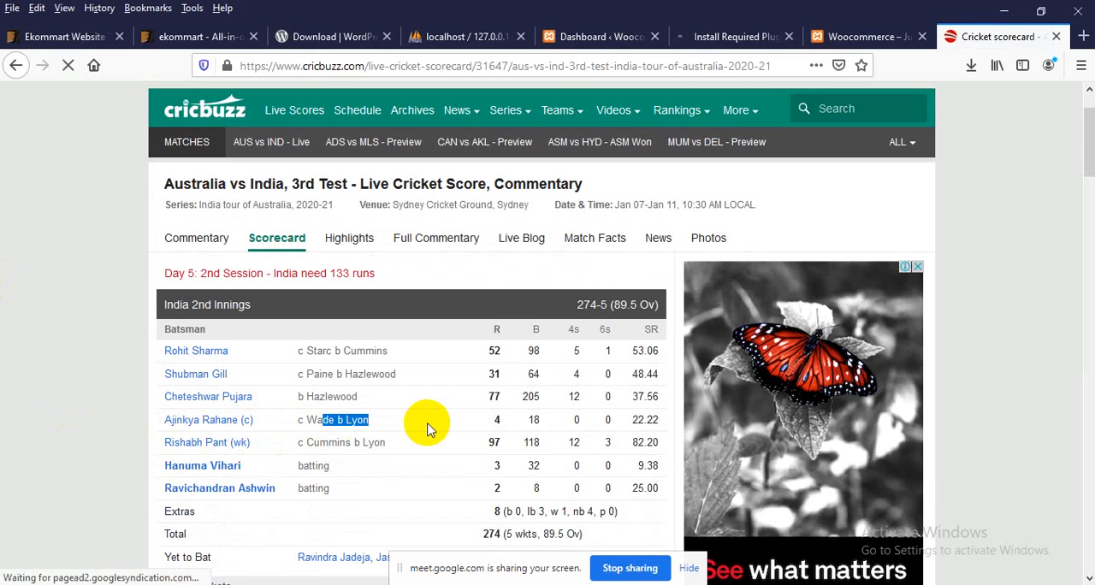
scroll(428, 428, down, 2)
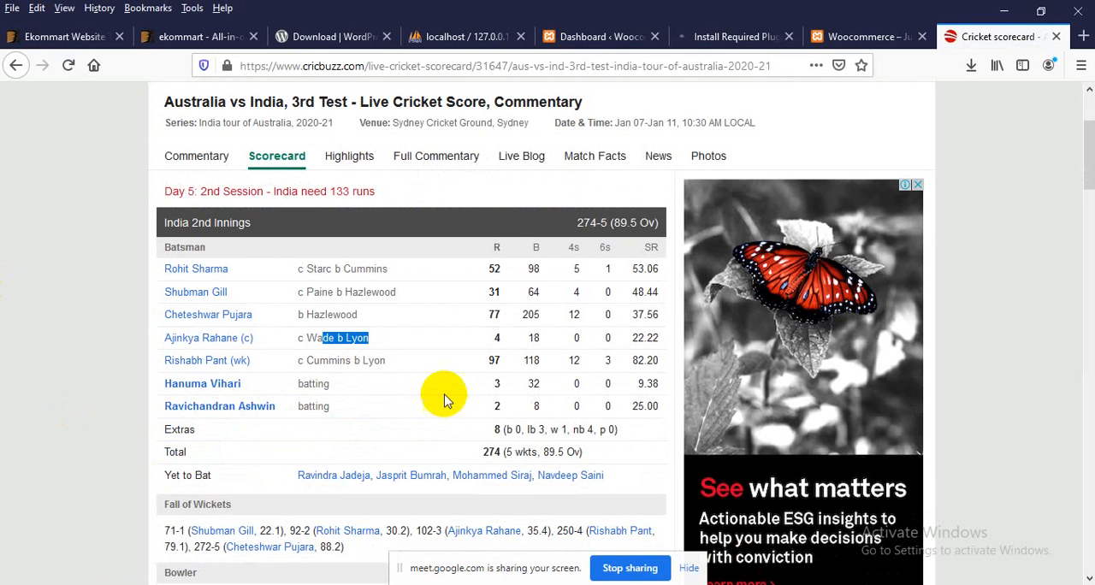
click(1058, 36)
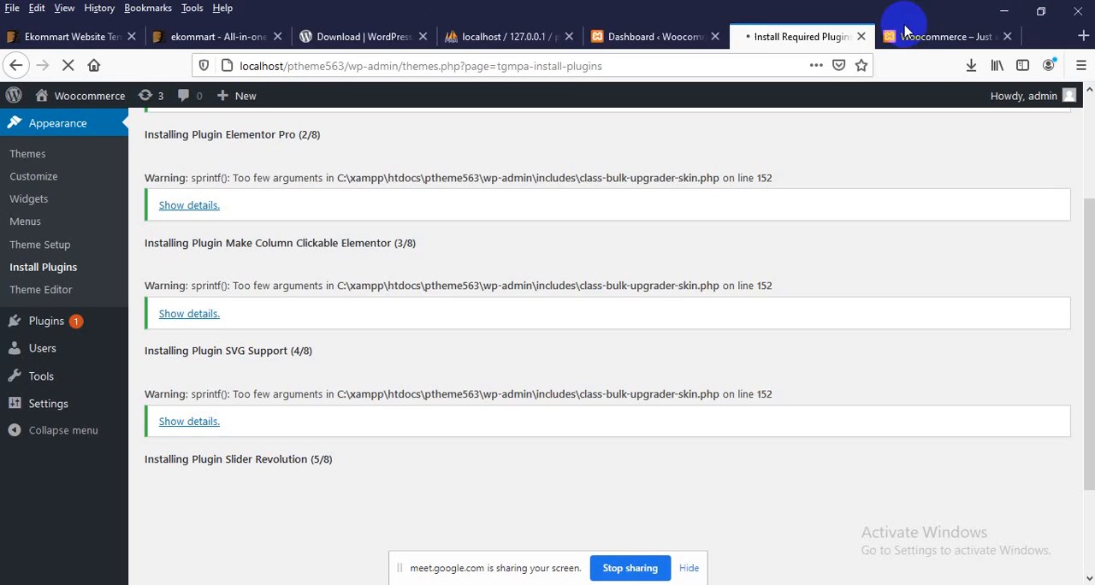
scroll(452, 293, down, 3)
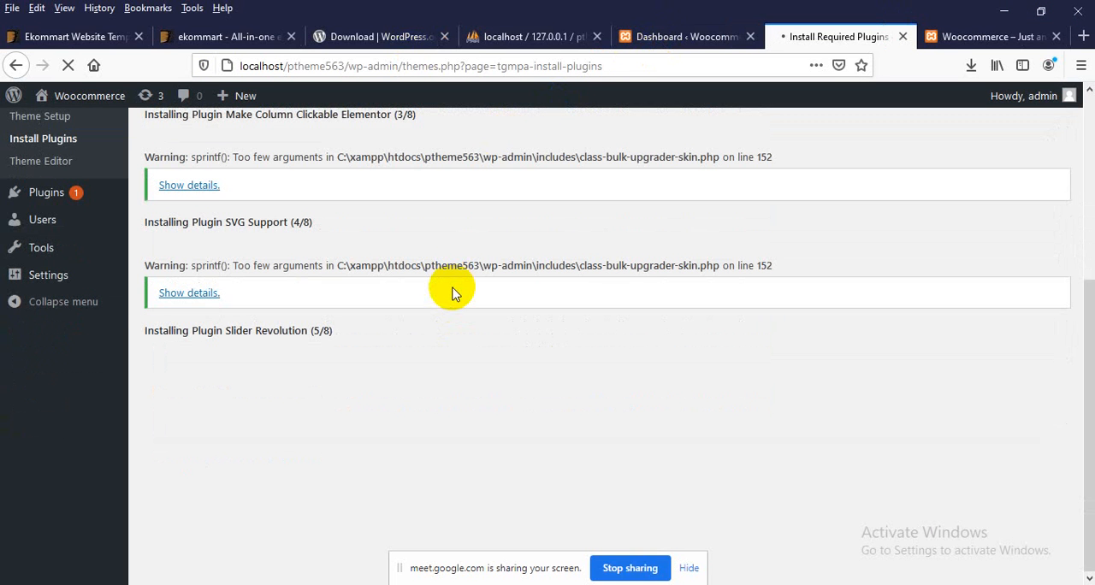
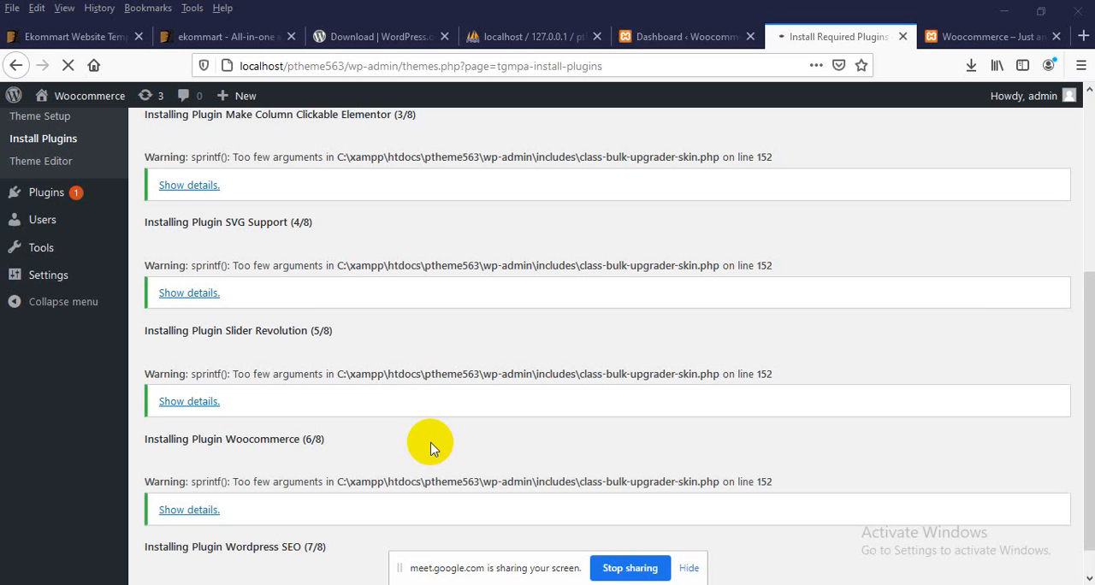
Follow the bulk plugin installation through Woo Variation Swatches and return to the Required Plugins Installer
scroll(434, 441, down, 1)
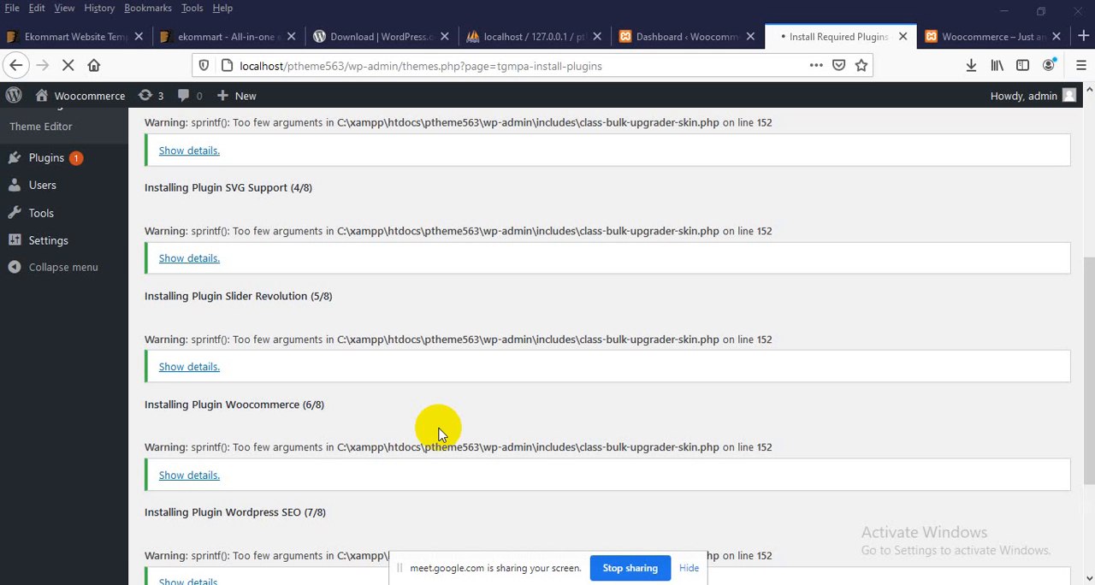
scroll(438, 432, down, 5)
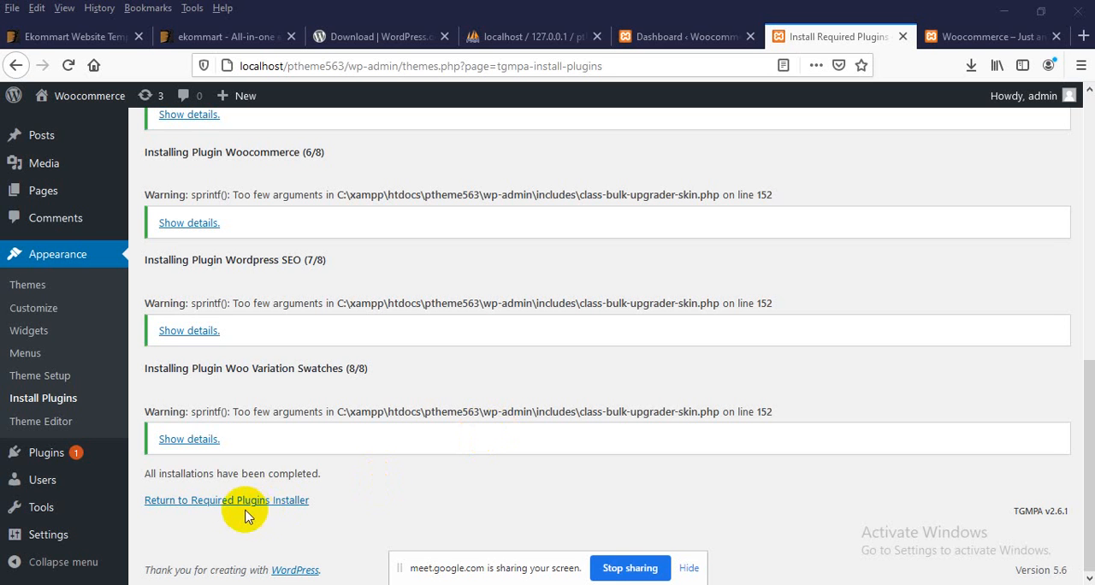
click(346, 476)
triple_click(347, 476)
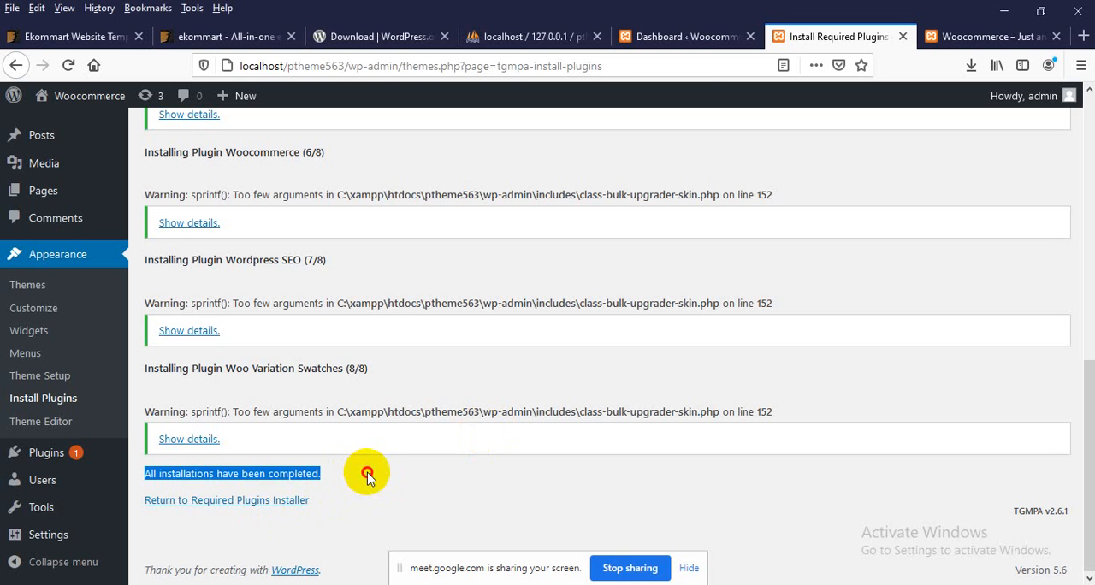
click(356, 484)
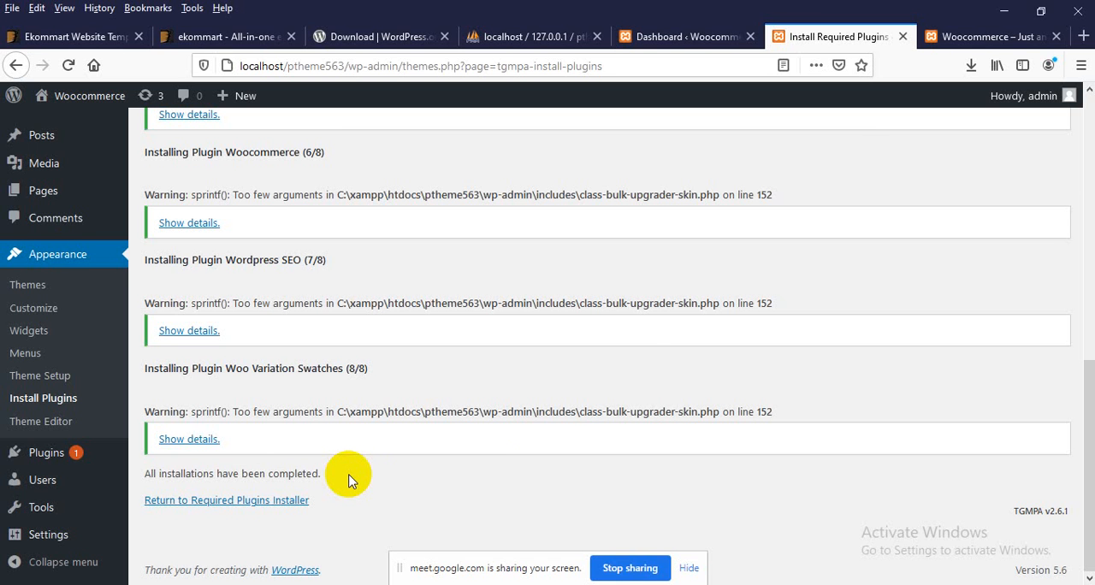
scroll(335, 140, up, 5)
scroll(288, 428, down, 5)
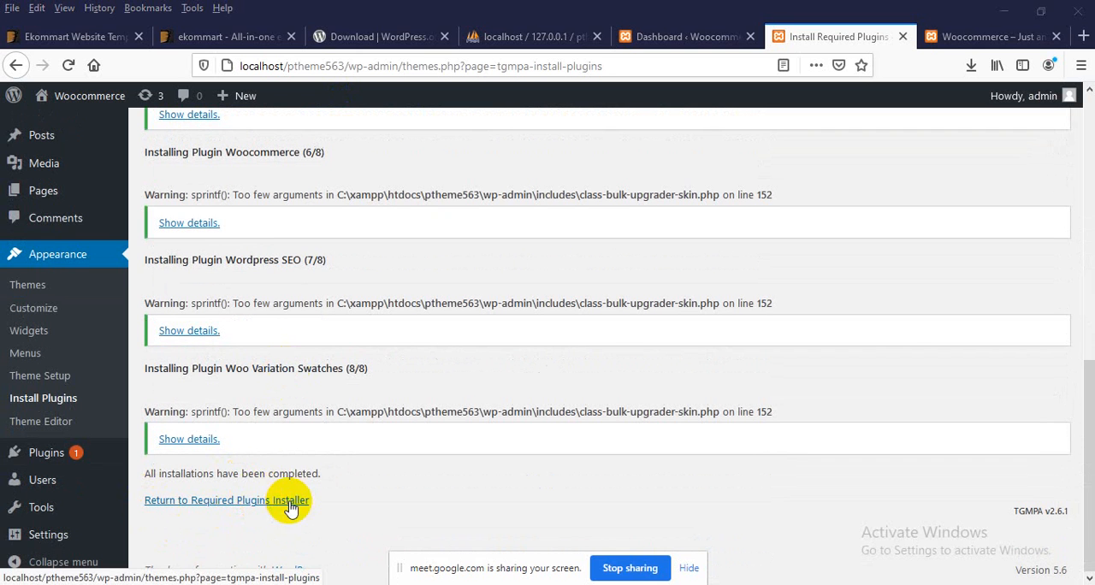
click(203, 501)
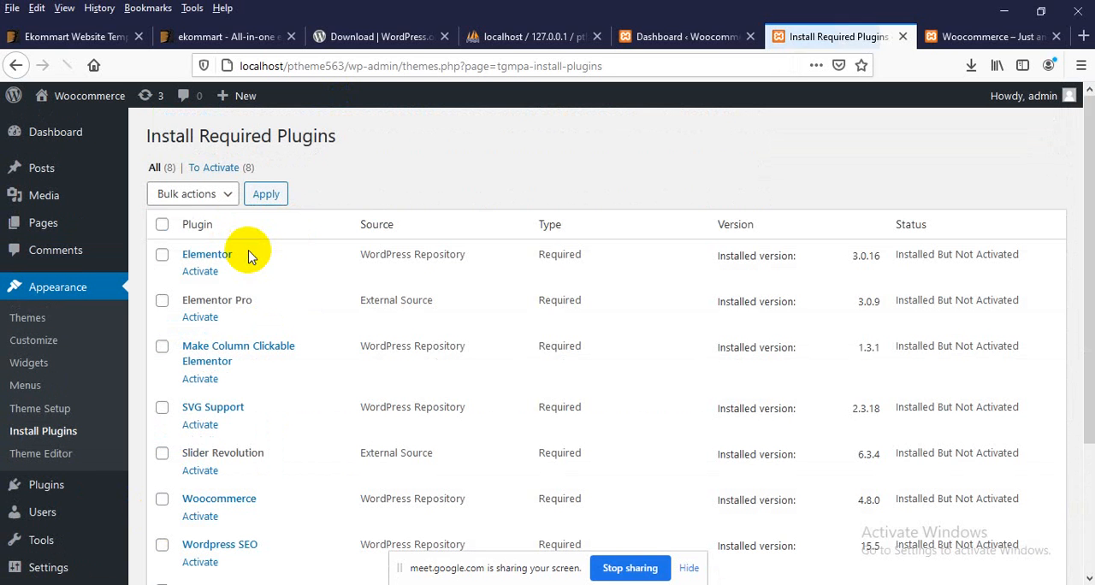
Select all the installed theme plugins, run the bulk Activate action on them, and request the return to the dashboard
scroll(262, 392, down, 1)
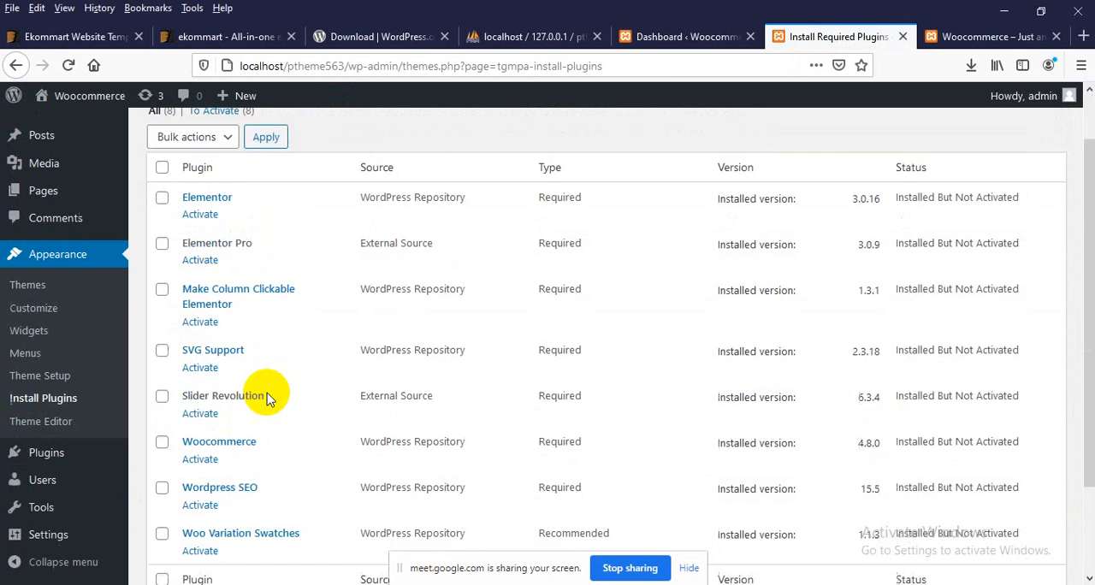
scroll(262, 398, up, 1)
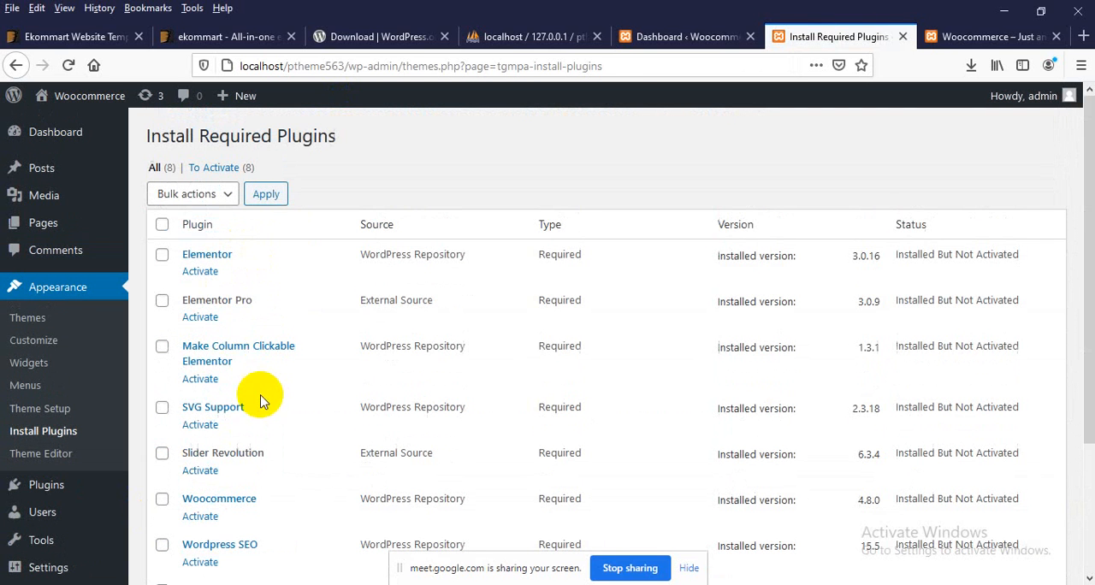
click(162, 226)
click(188, 196)
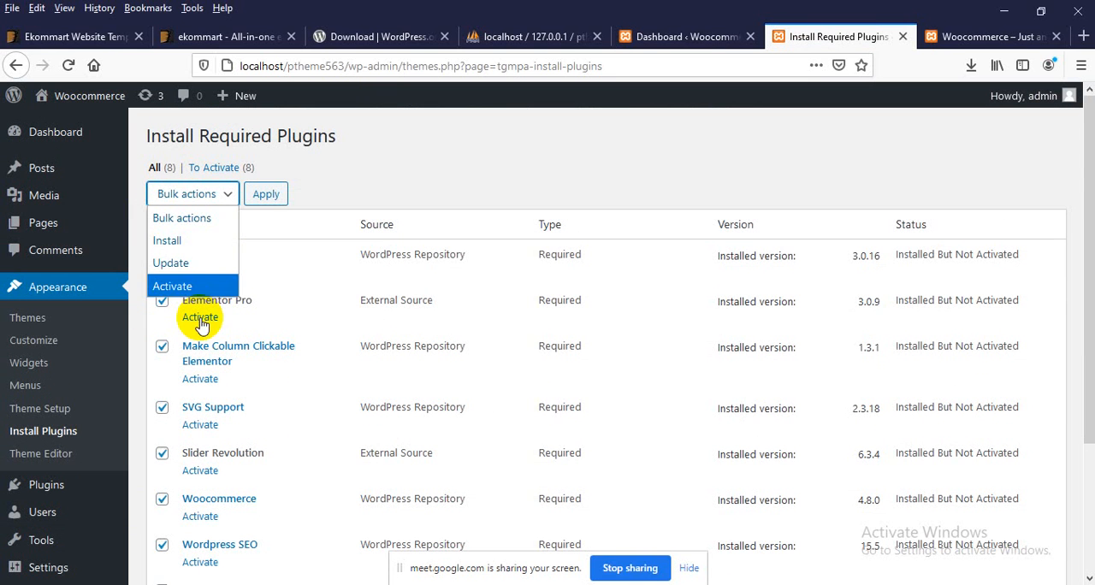
click(172, 286)
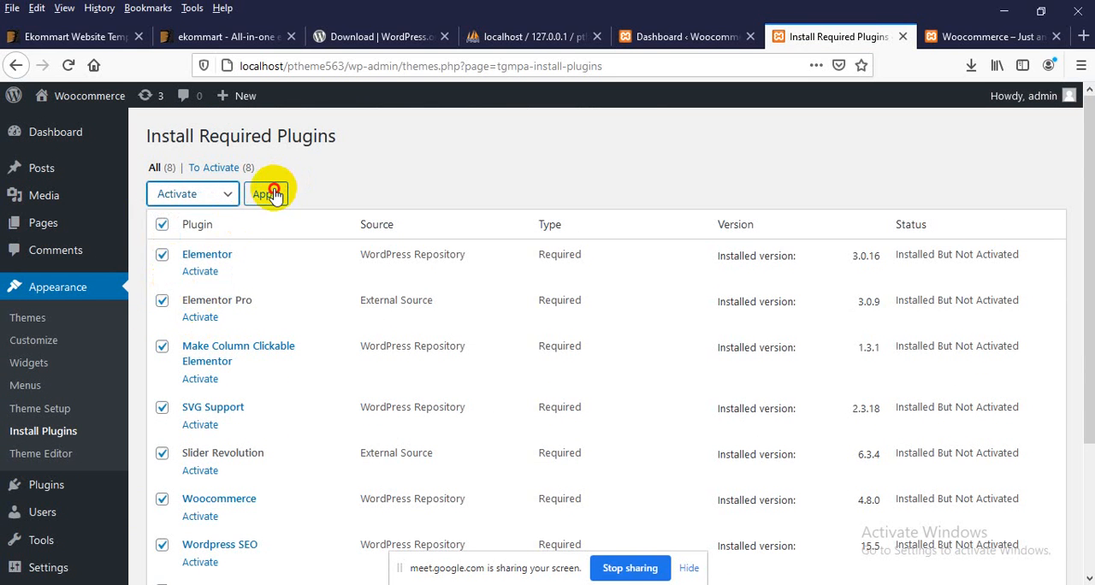
click(272, 196)
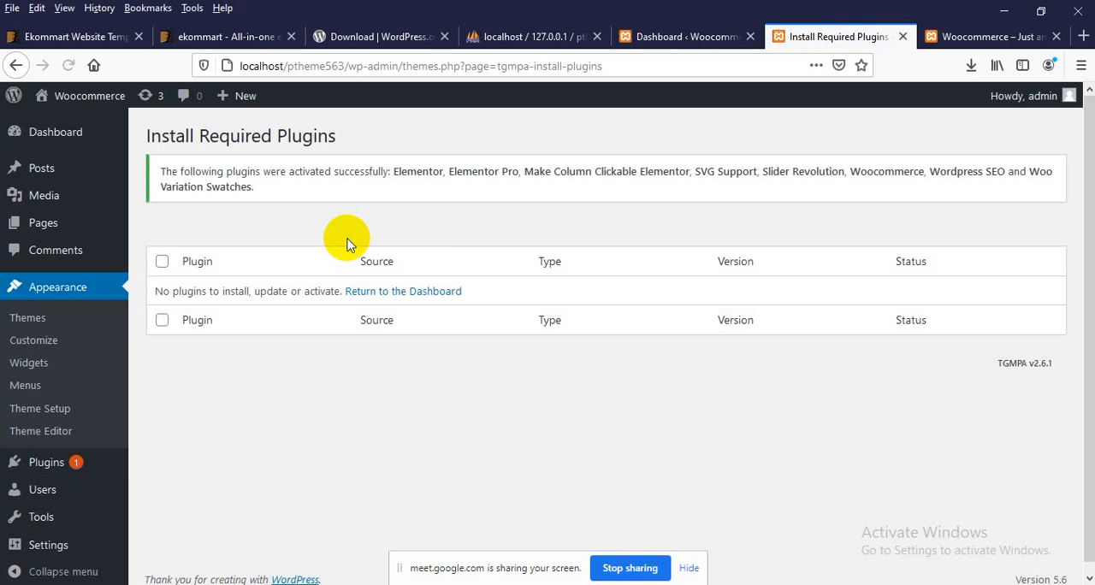
click(426, 294)
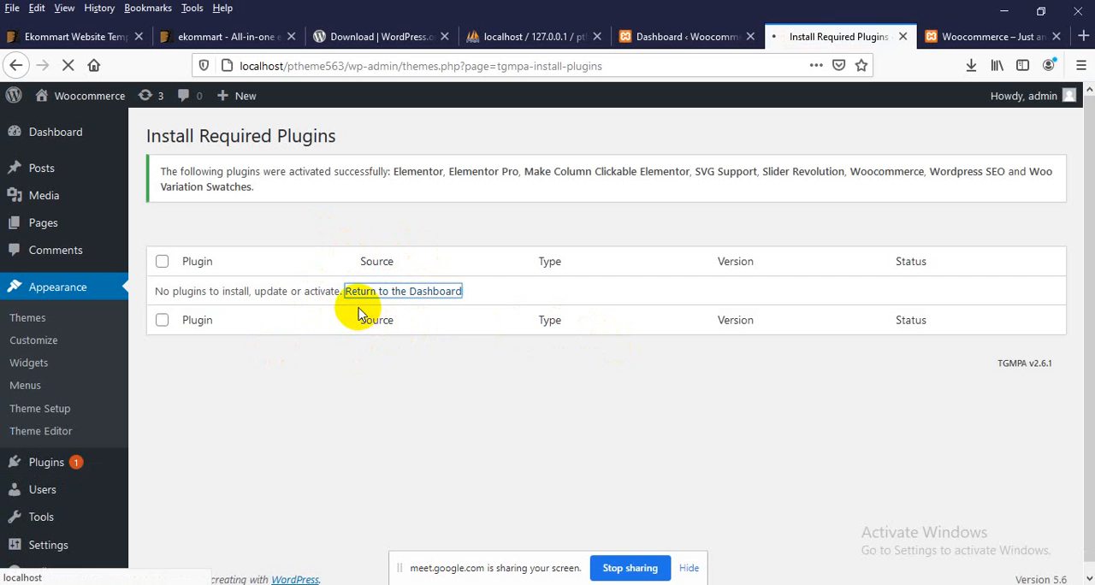
Reload the site's front page in its own tab and check the header's shopping cart, closing it again
click(950, 37)
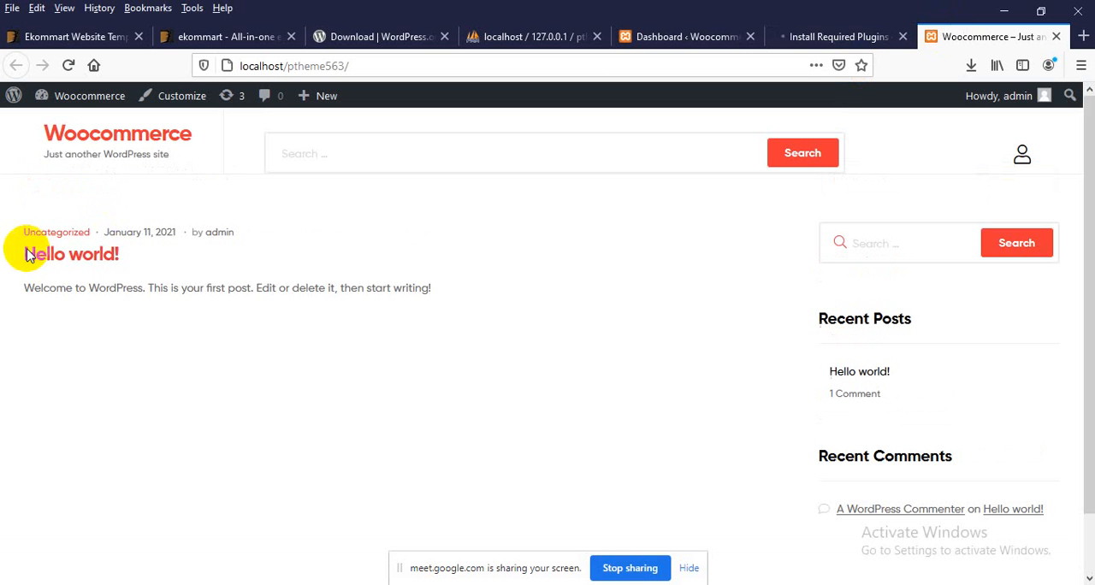
click(88, 141)
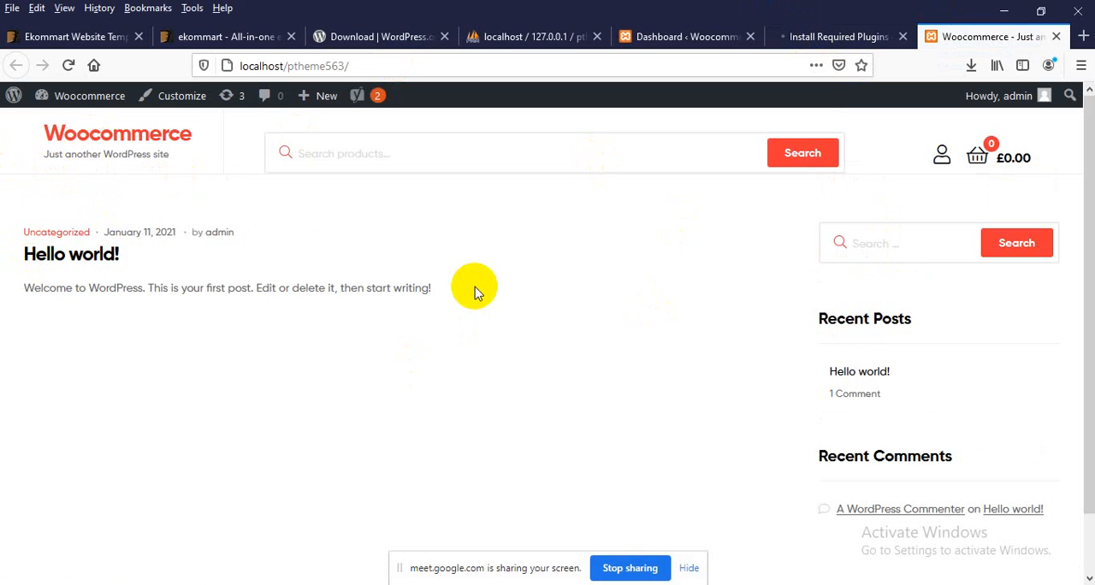
click(1008, 156)
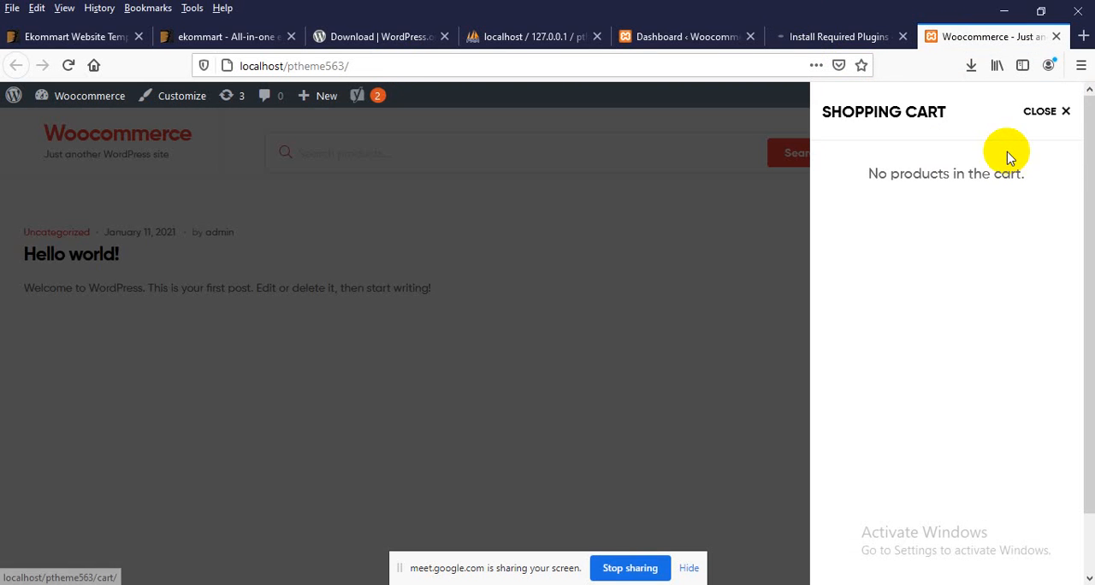
click(1058, 113)
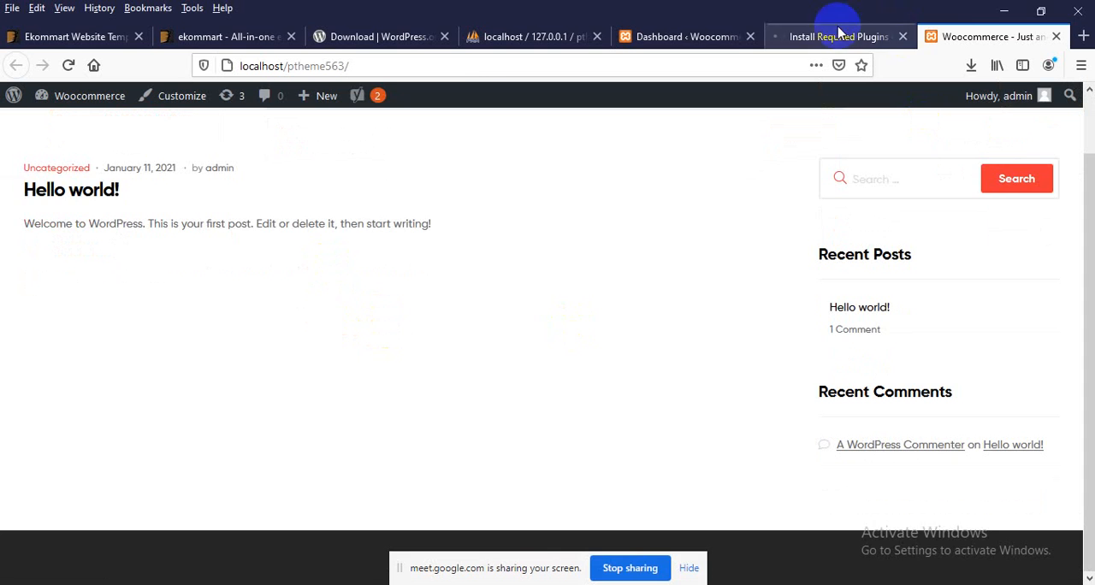
Bypass the WooCommerce setup wizard by loading localhost/ptheme563/wp-admin/ in the admin tab, and look over the dashboard notices
click(835, 36)
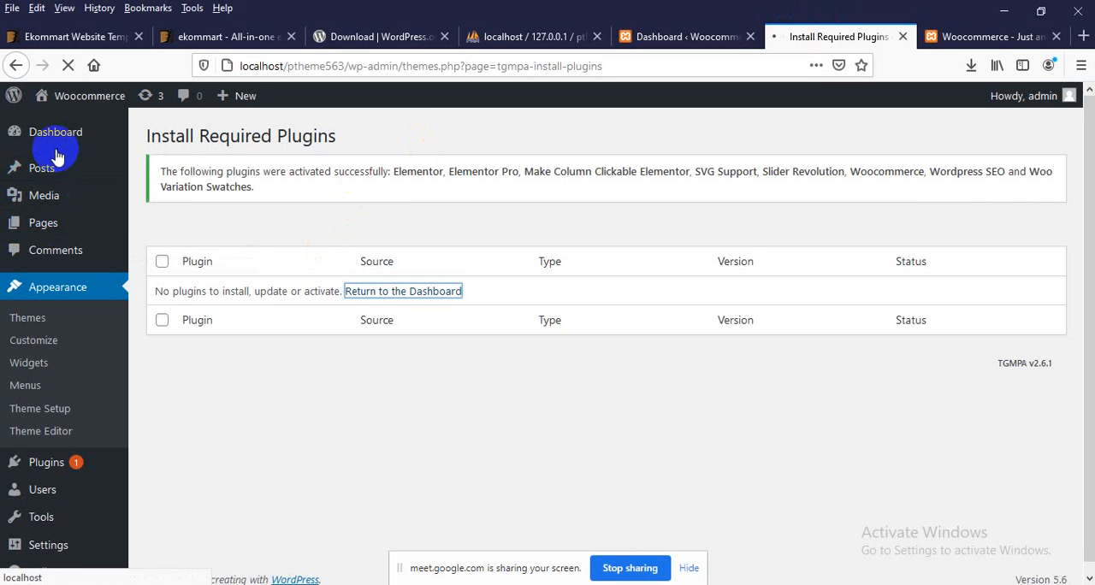
scroll(466, 462, down, 1)
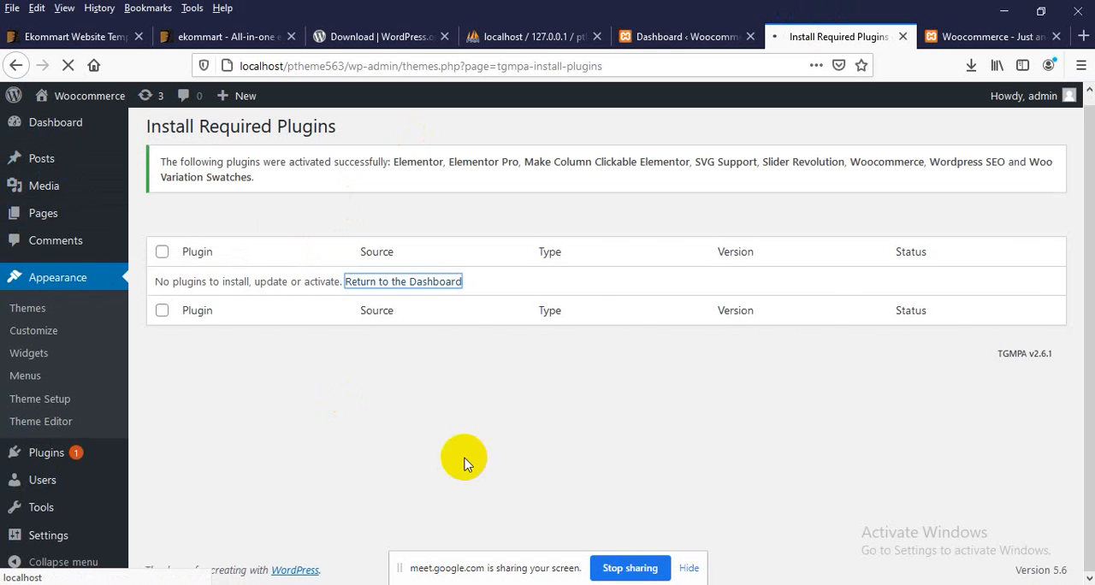
scroll(24, 308, up, 1)
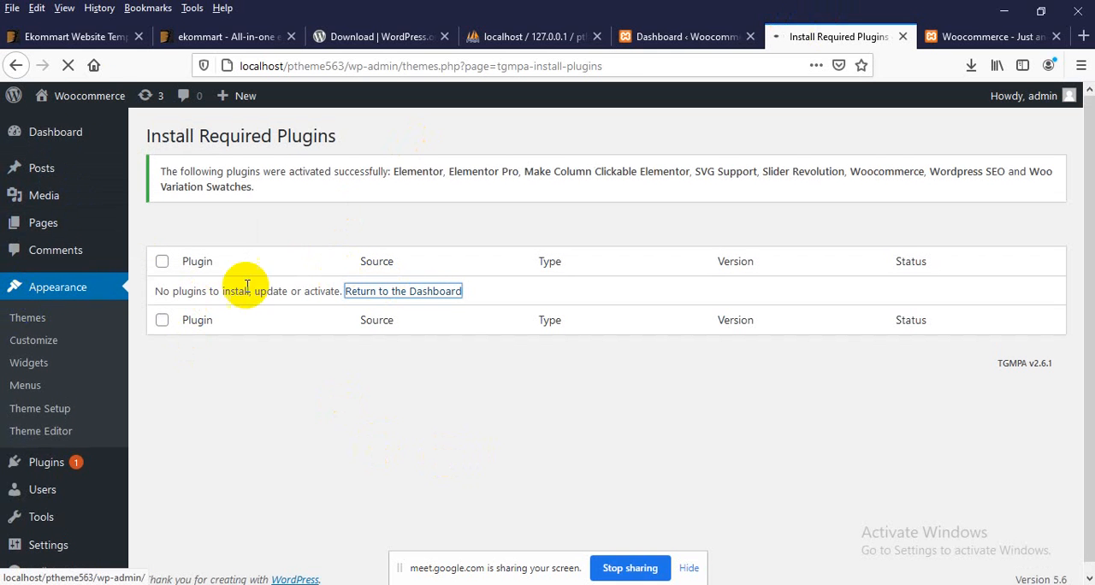
click(56, 136)
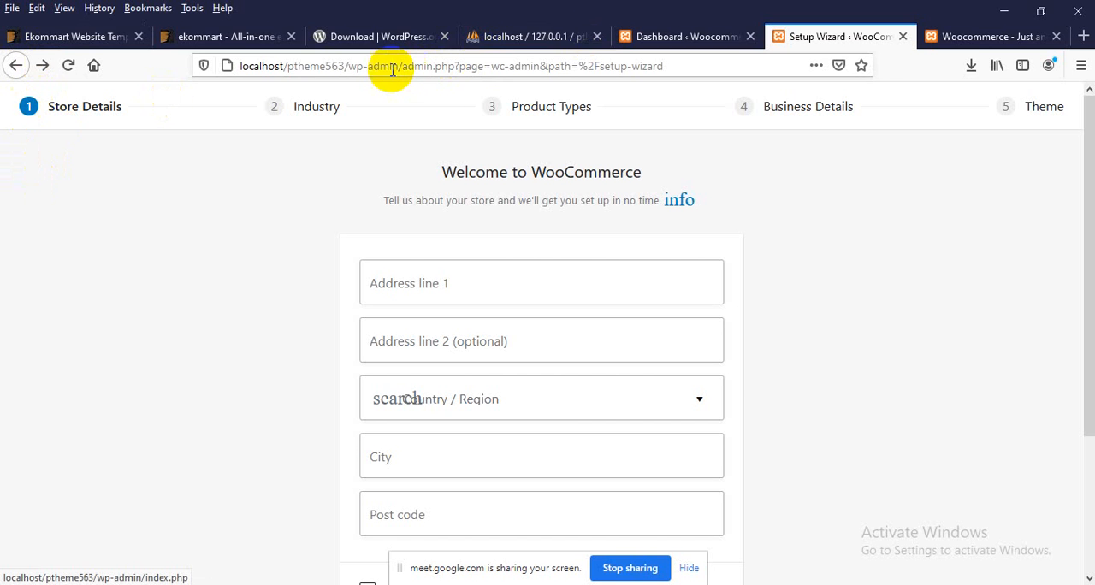
drag(401, 66, 842, 77)
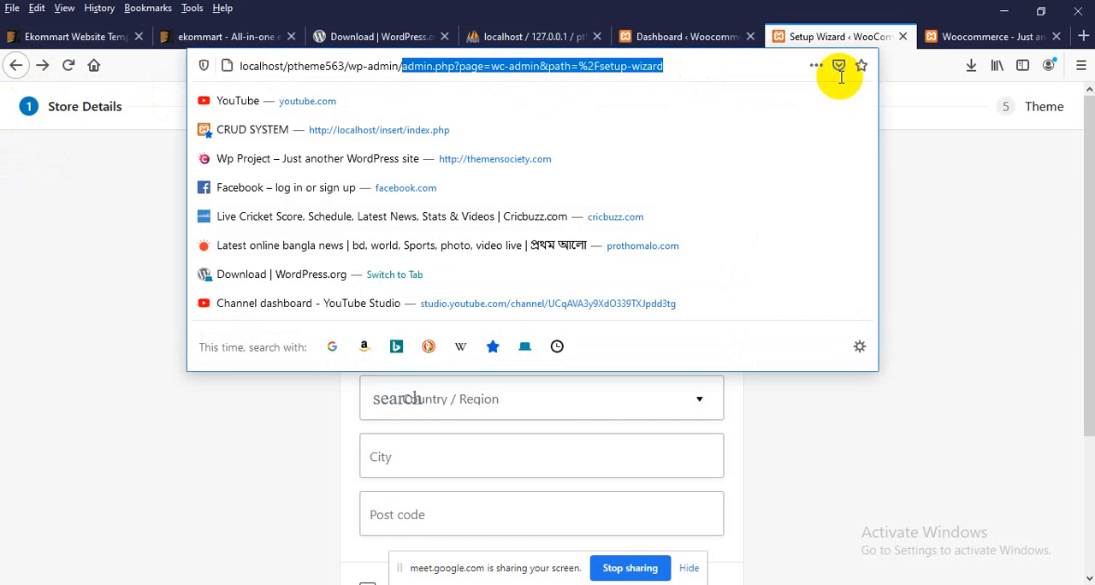
key(BackSpace)
key(Return)
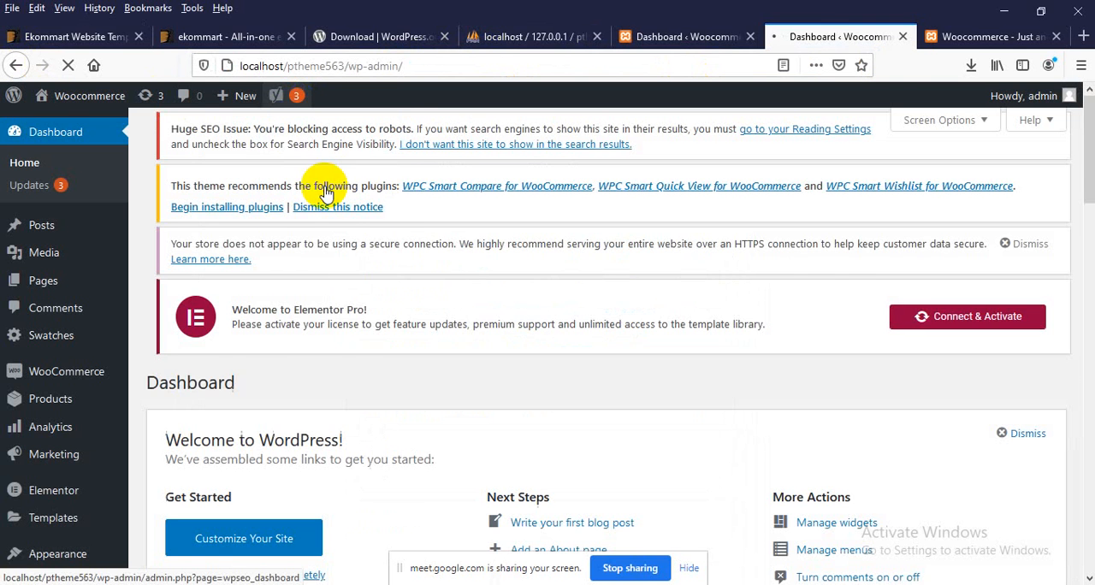
scroll(316, 370, down, 1)
scroll(313, 372, up, 1)
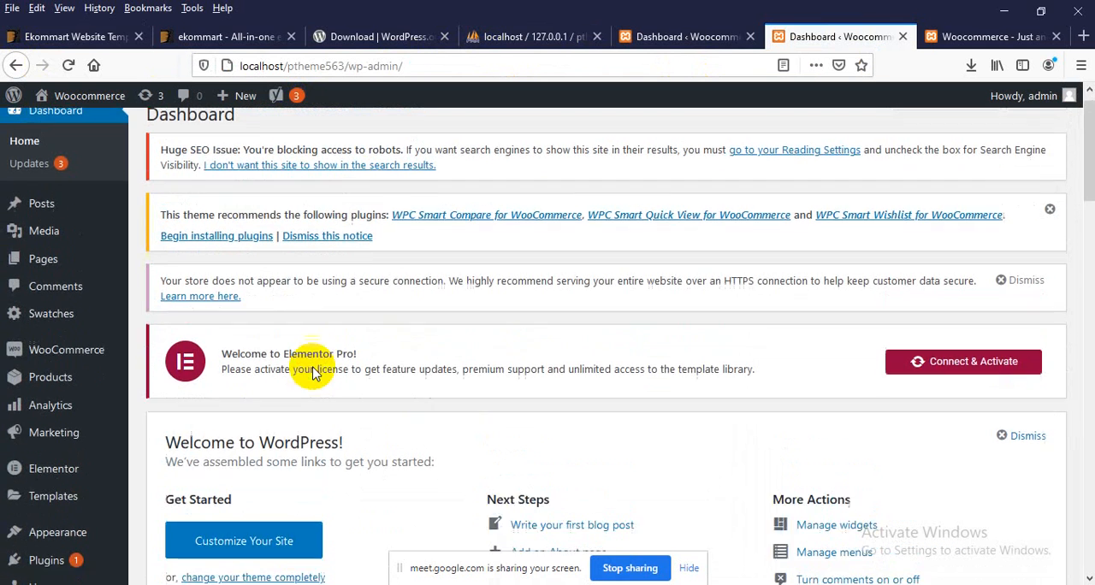
scroll(313, 372, up, 1)
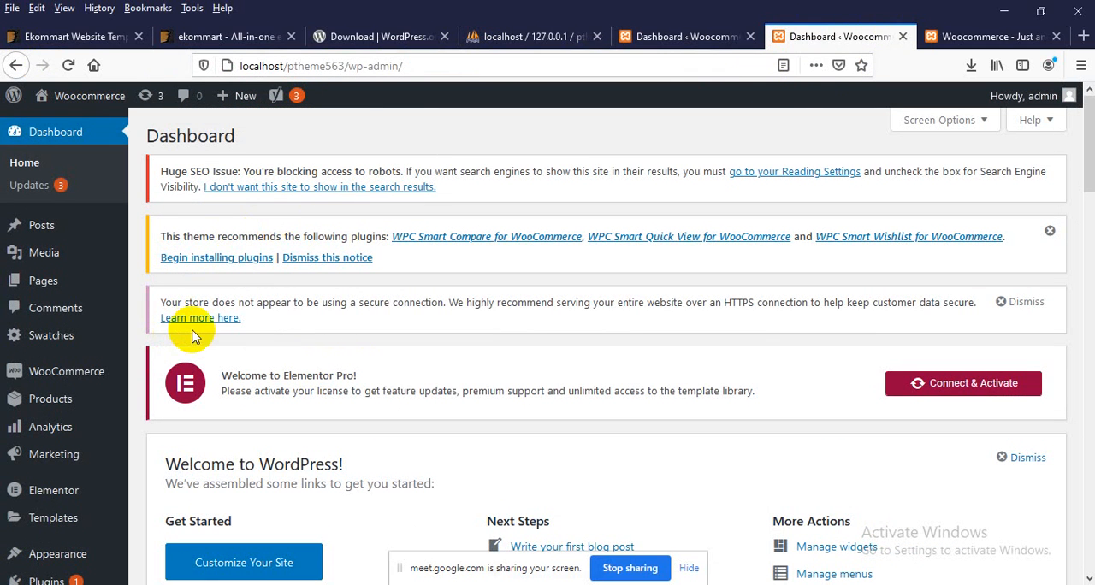
scroll(209, 342, down, 3)
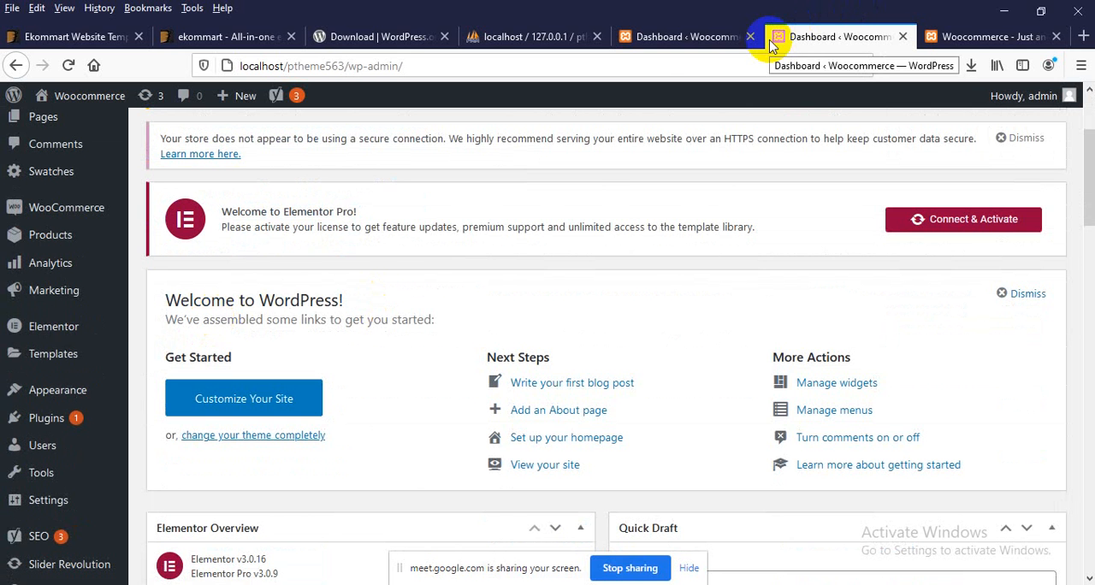
Look over the Healthy Food & Organic Market demo homepage in the open ekommart preview
click(220, 36)
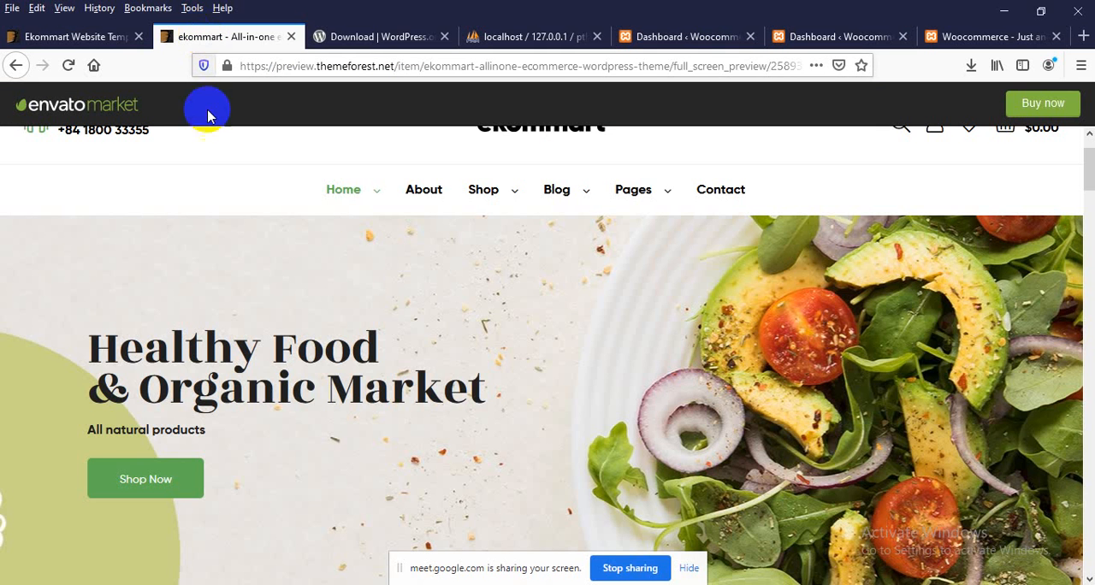
scroll(396, 276, down, 3)
scroll(396, 276, up, 4)
scroll(538, 342, down, 2)
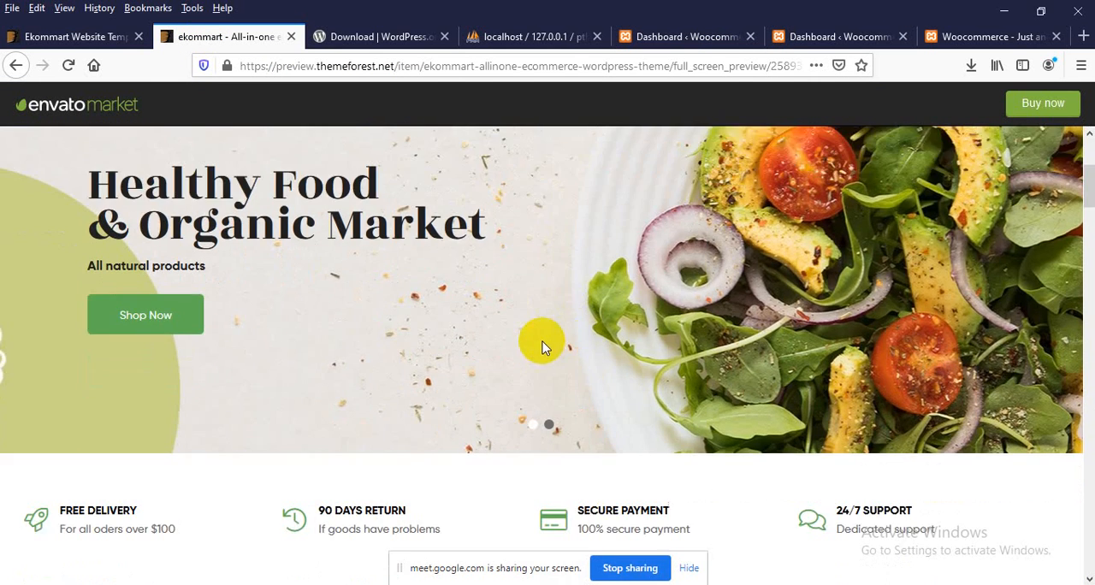
scroll(313, 354, up, 3)
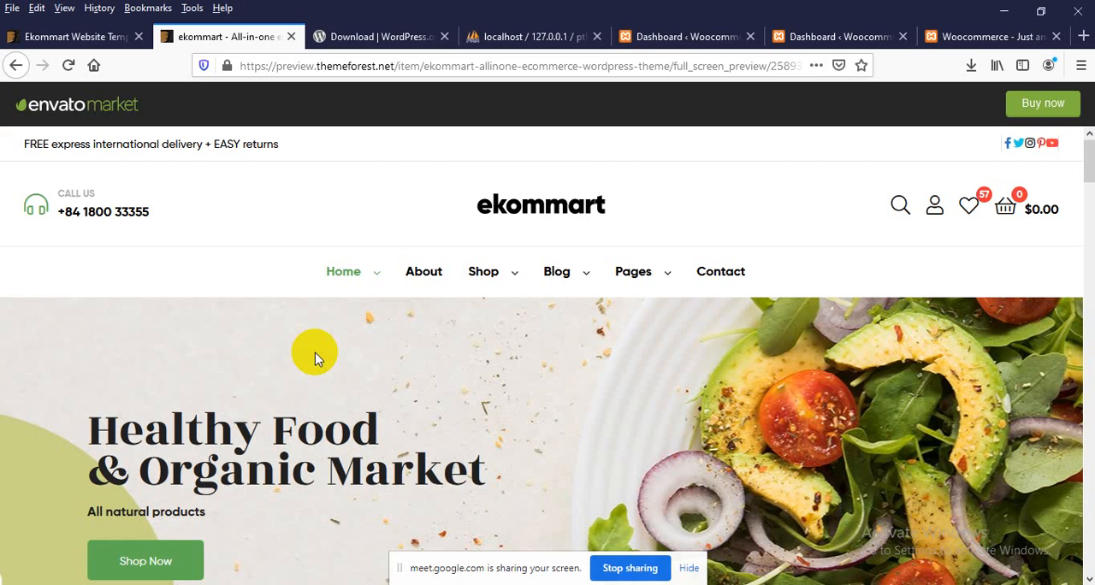
Open the ekommart WordPress theme preview from the ThemeForest search results and browse its pre-defined homepages
click(39, 37)
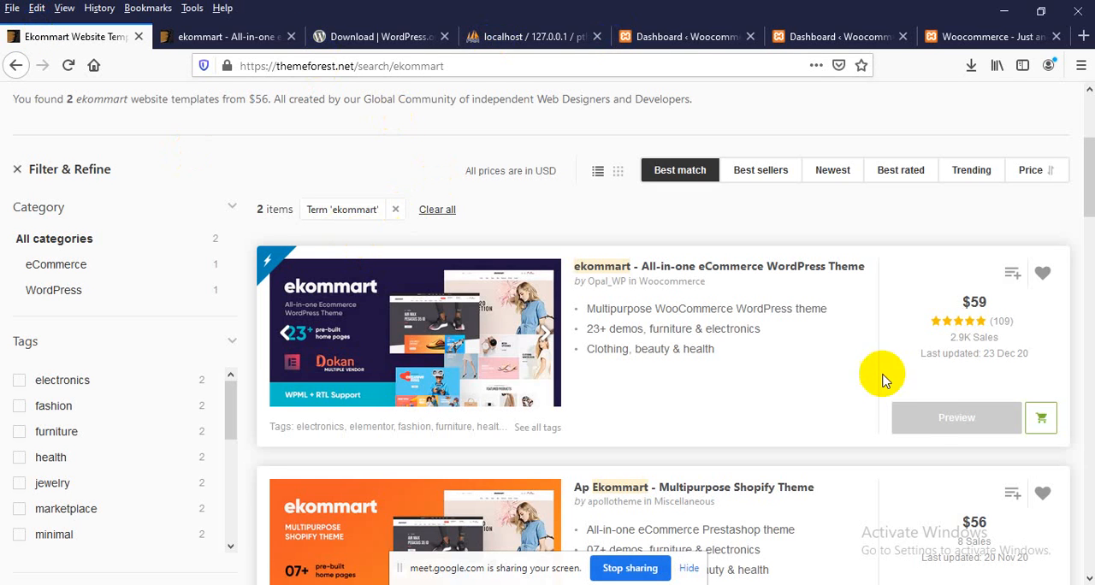
click(936, 421)
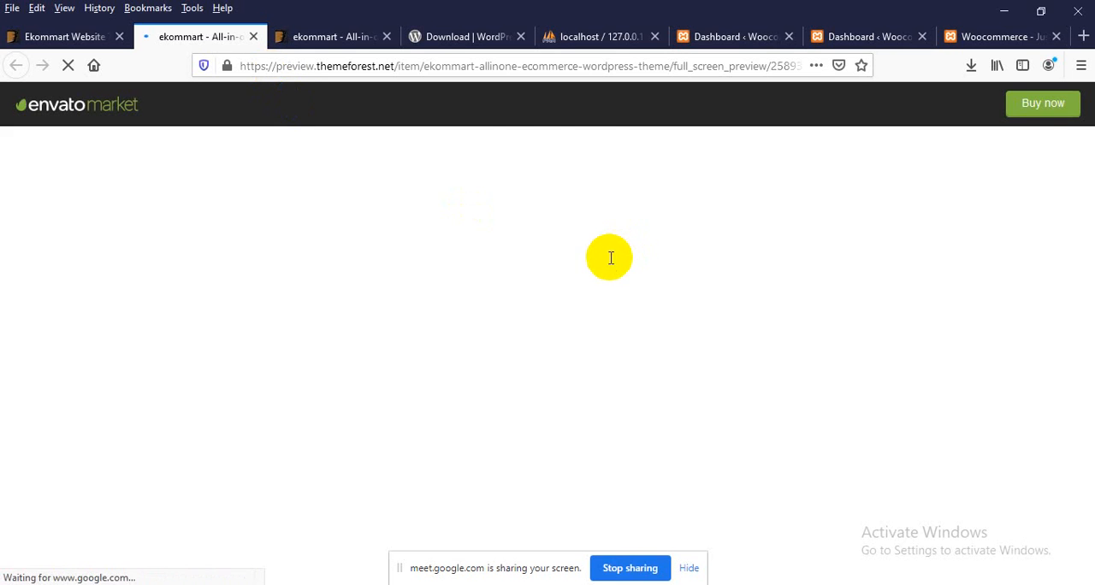
scroll(599, 286, down, 10)
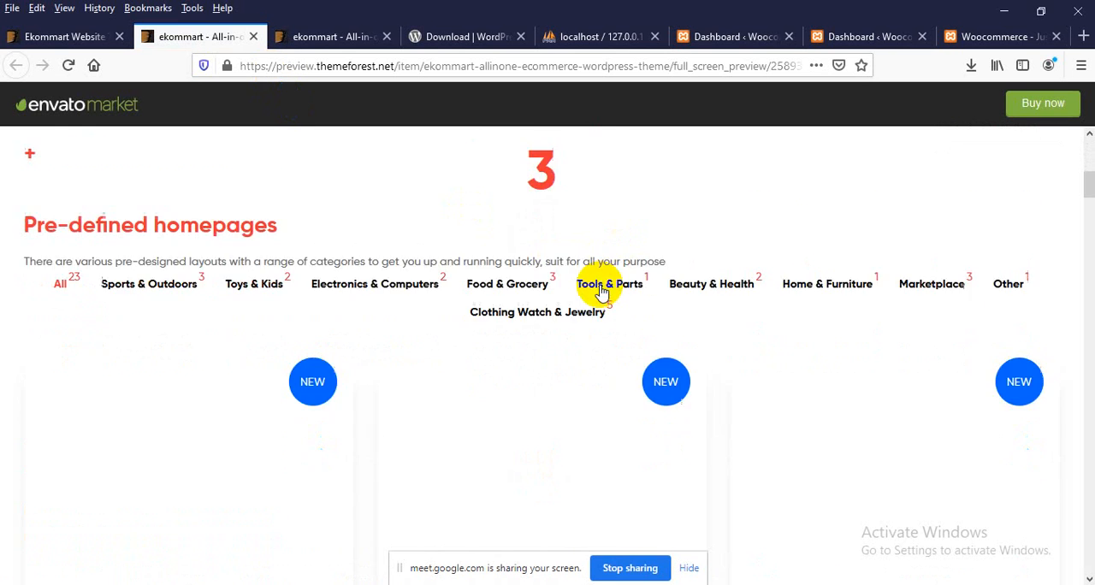
scroll(599, 291, down, 8)
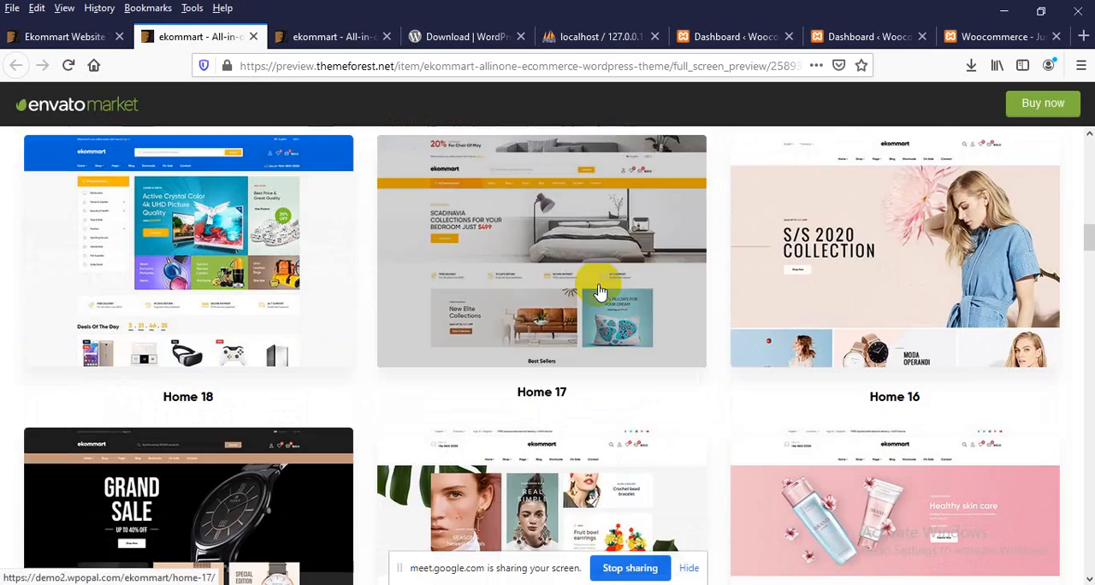
scroll(599, 291, down, 5)
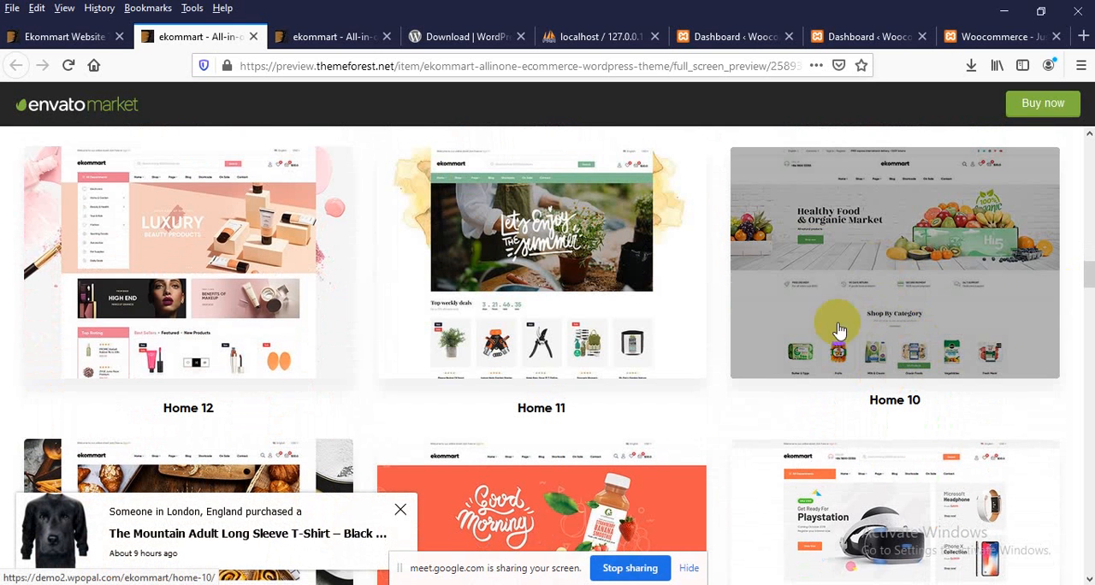
click(827, 36)
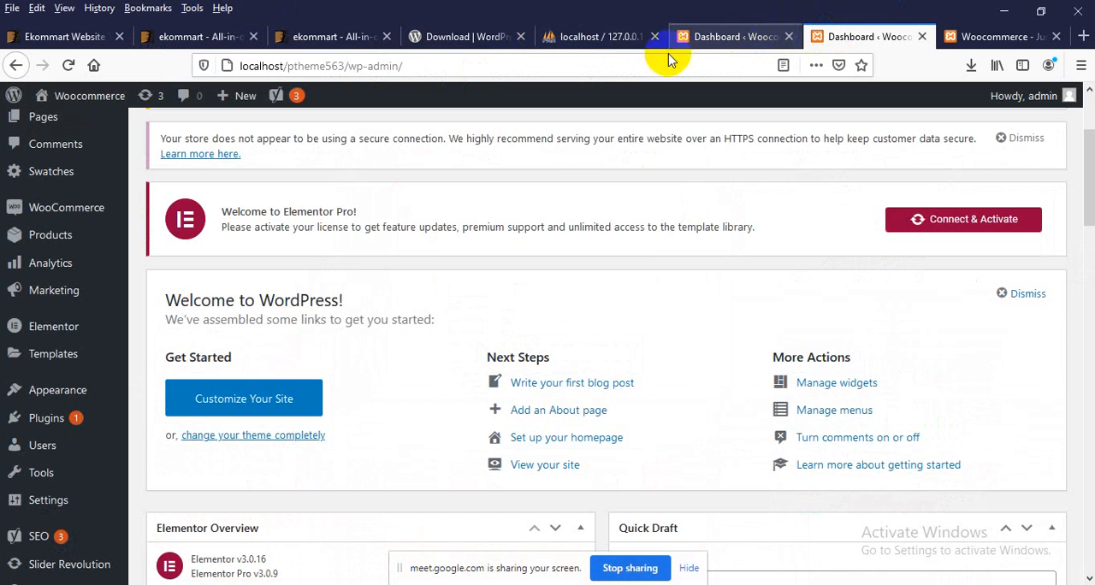
scroll(13, 321, down, 3)
mouse_move(51, 359)
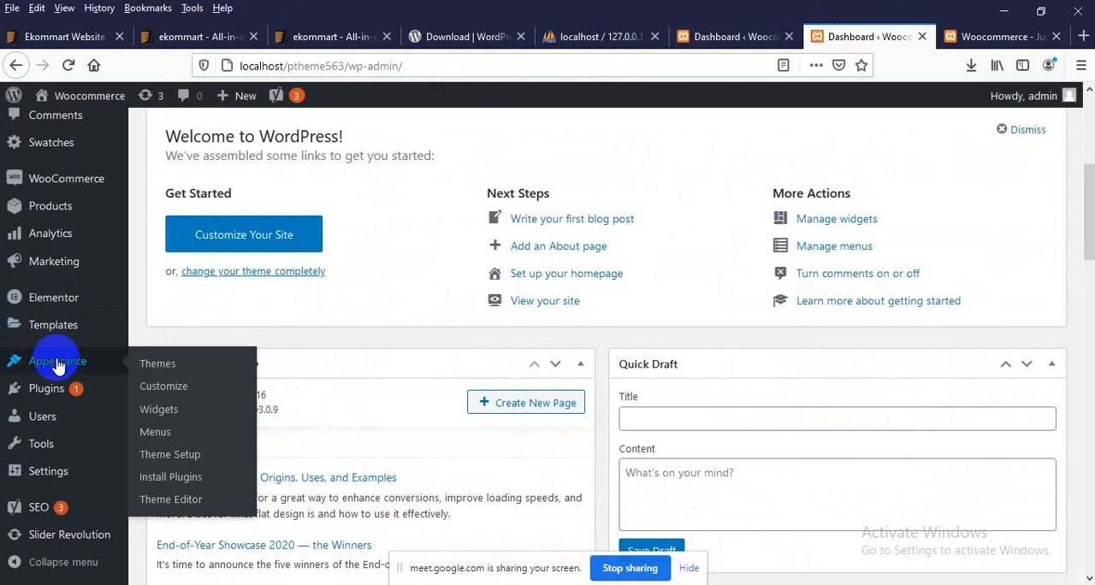
click(167, 478)
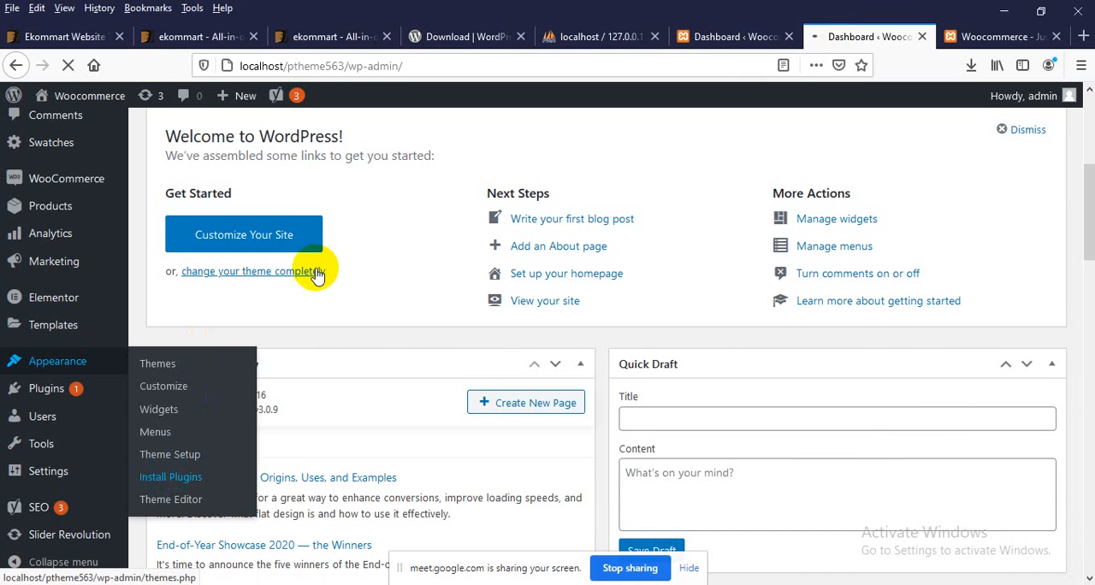
click(710, 37)
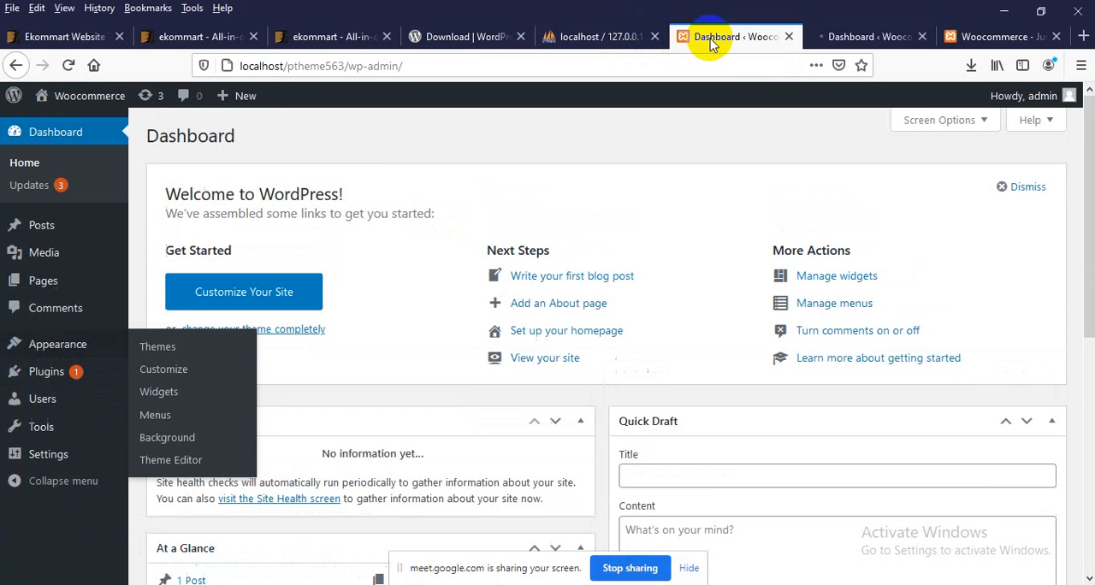
click(906, 34)
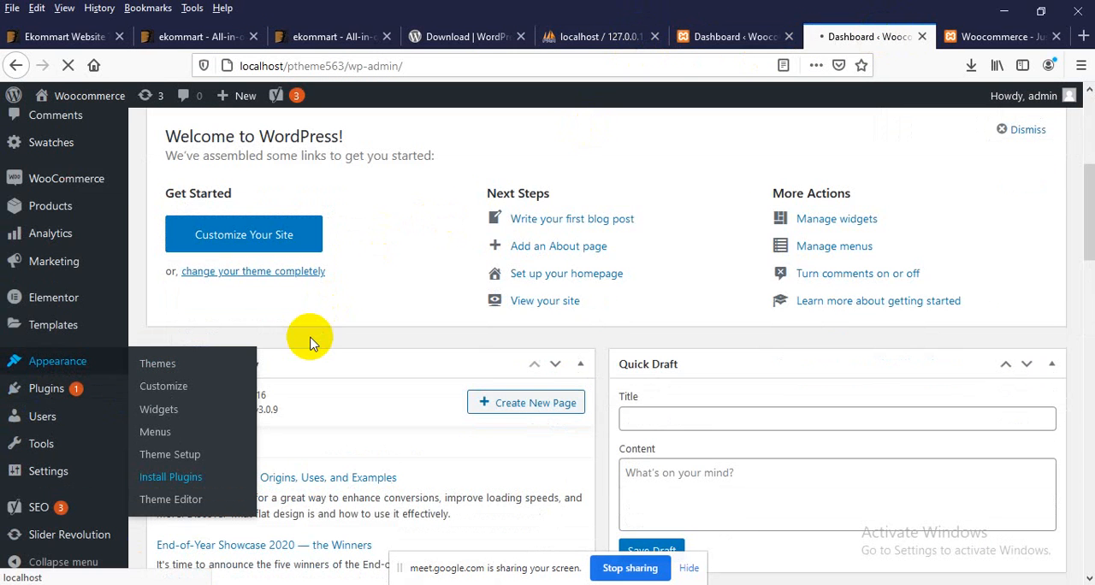
click(733, 37)
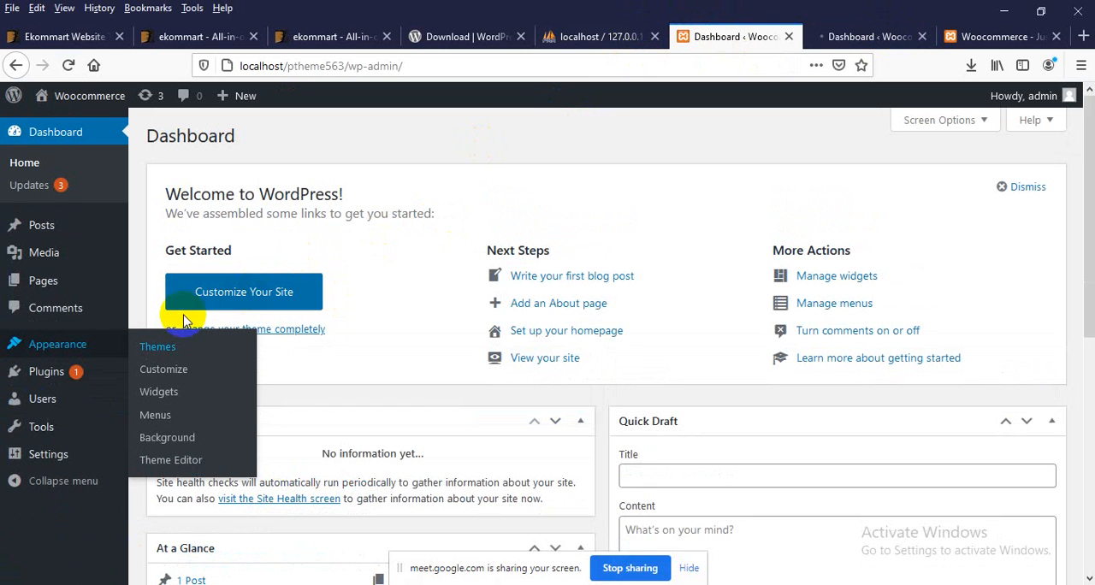
click(83, 353)
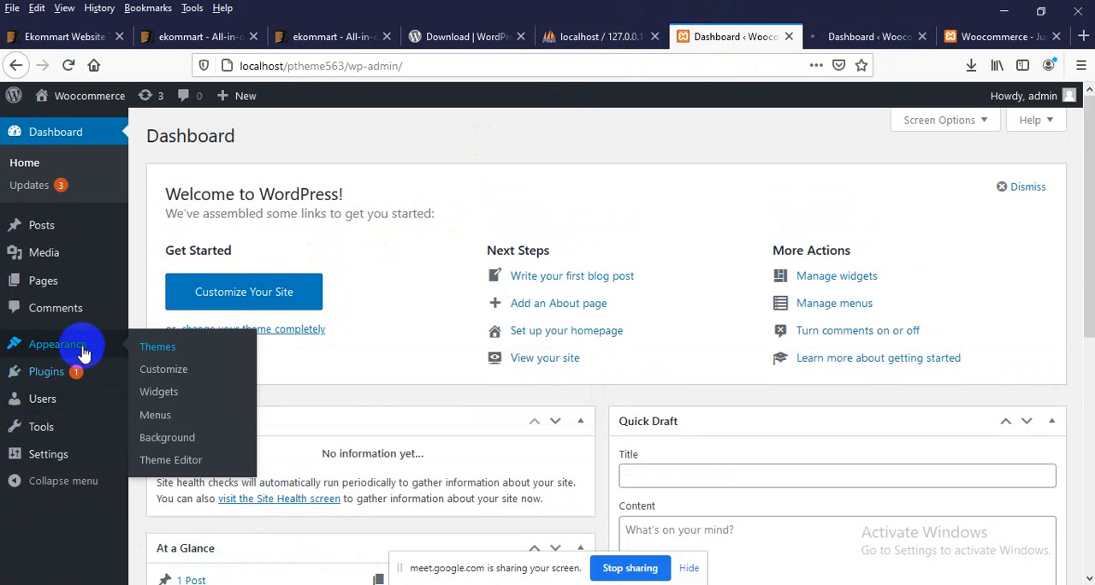
Close the duplicate dashboard tab and open the theme's Install Plugins page from the reloaded remaining dashboard
click(923, 37)
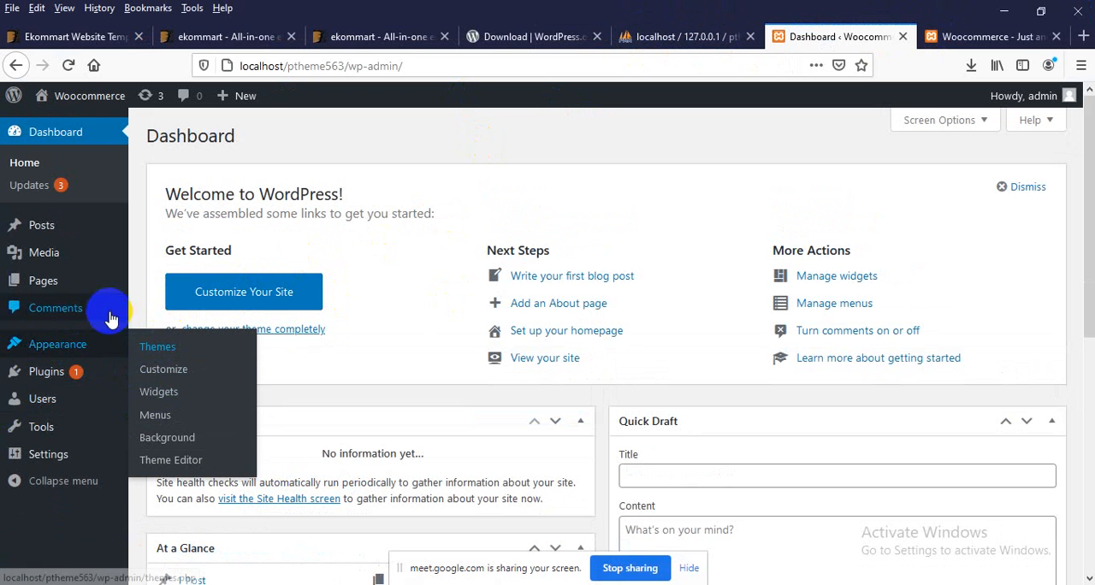
click(68, 66)
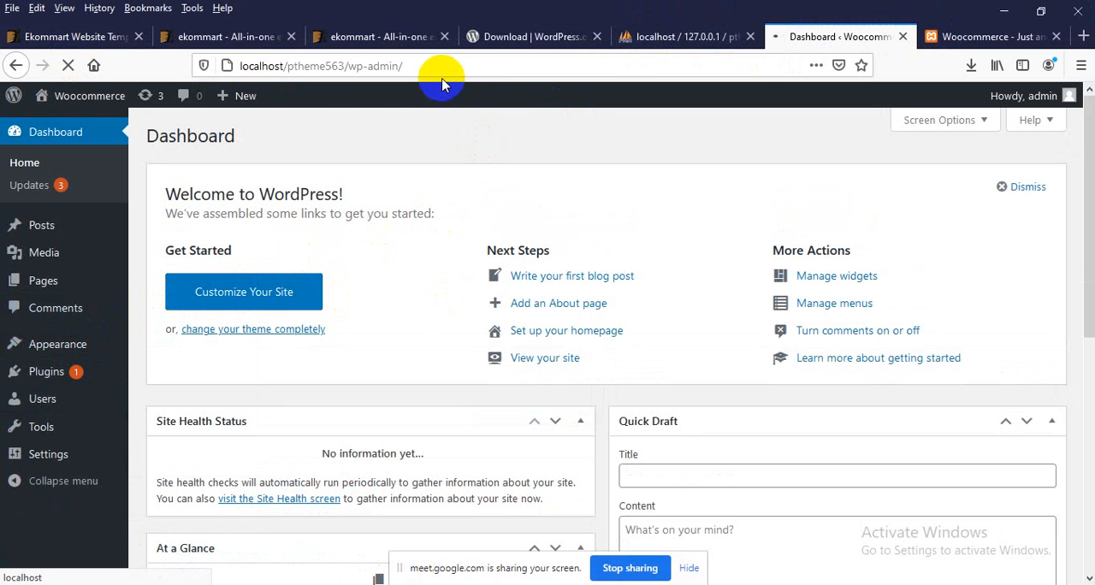
click(971, 37)
click(830, 37)
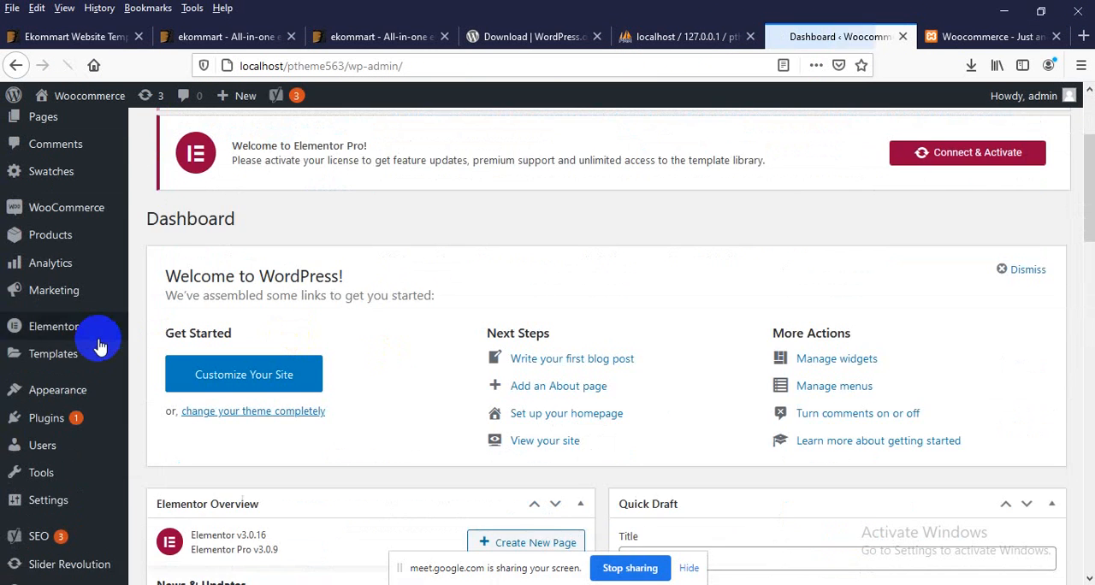
mouse_move(71, 396)
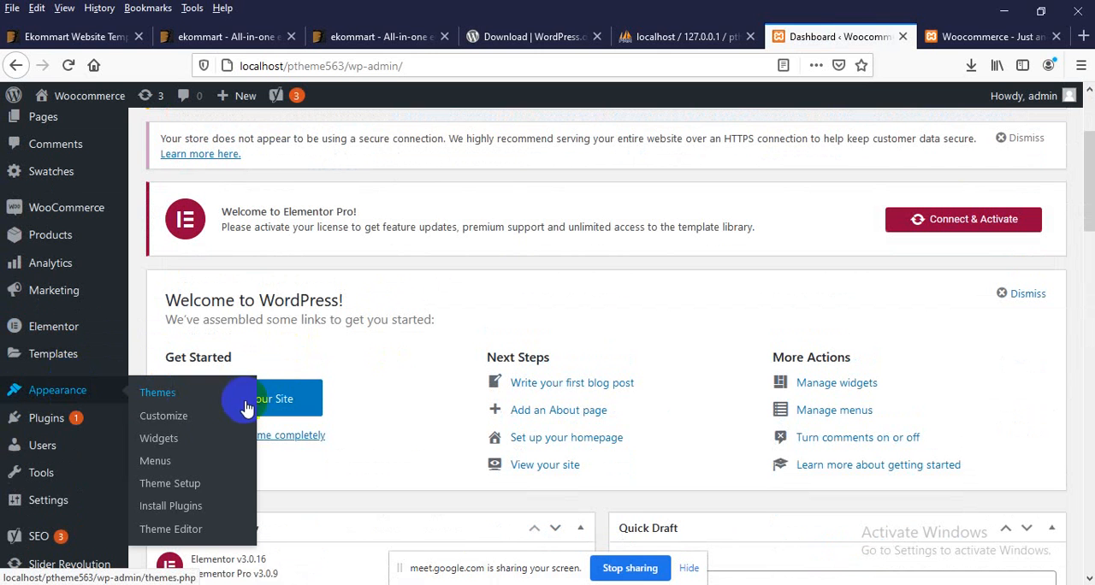
click(183, 510)
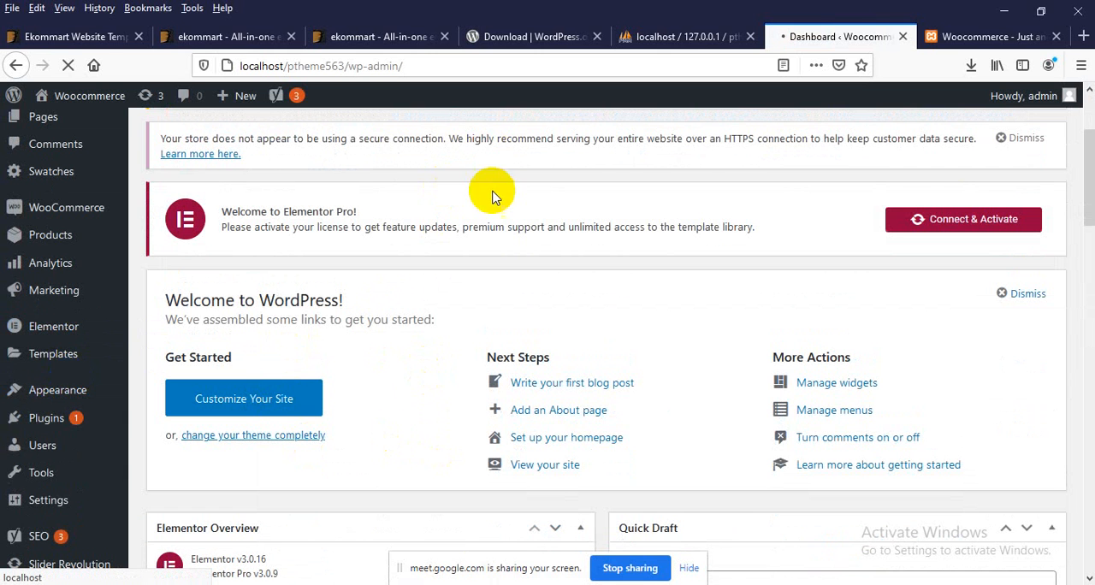
Switch to Google Meet in Chrome, admit the waiting participant to the call, and return to the WordPress admin
mouse_move(566, 584)
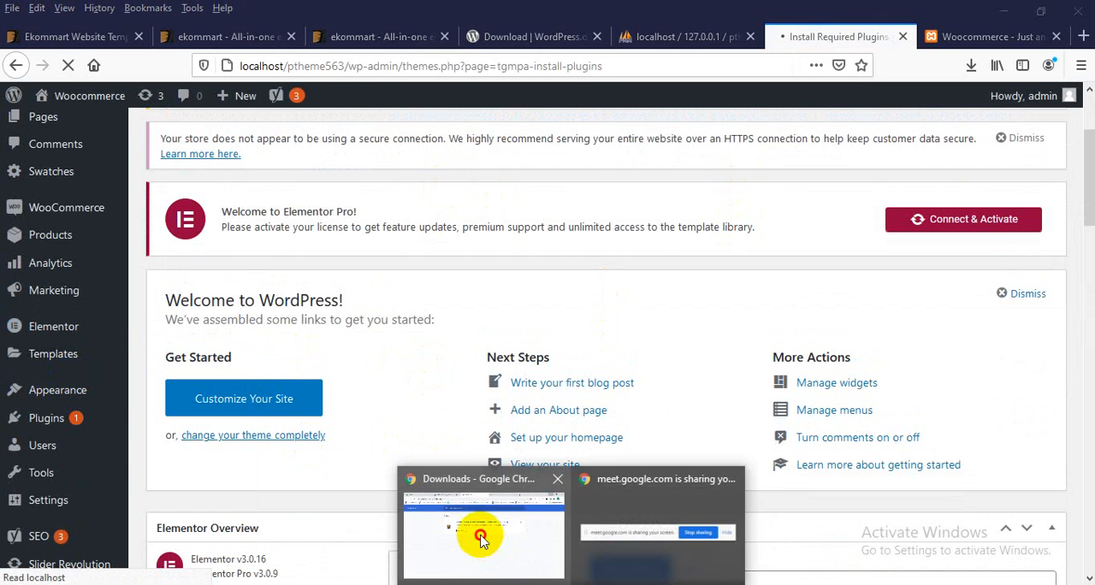
click(481, 535)
click(285, 12)
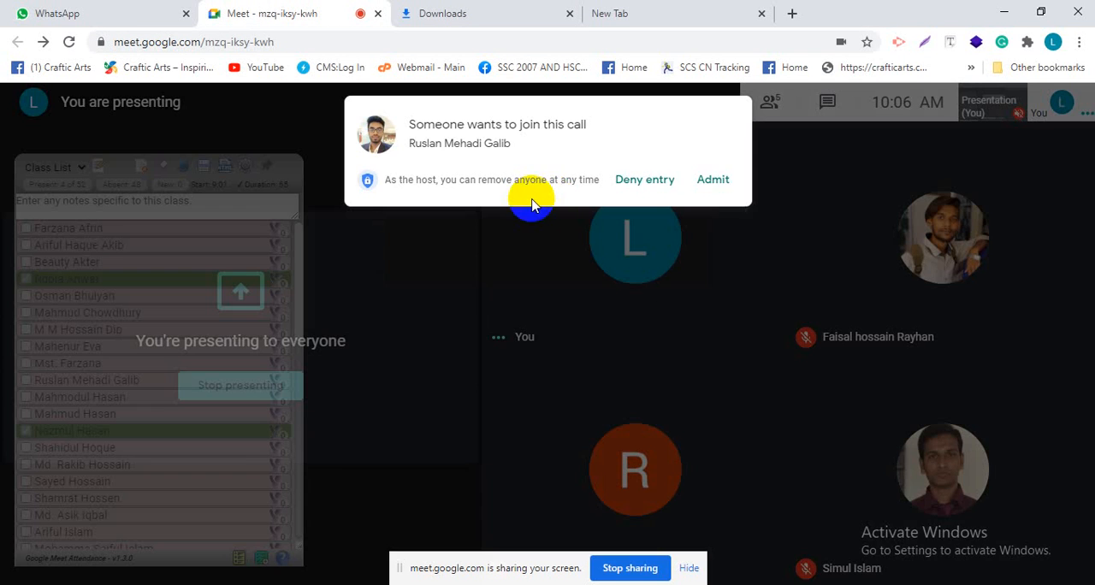
click(714, 179)
click(1004, 11)
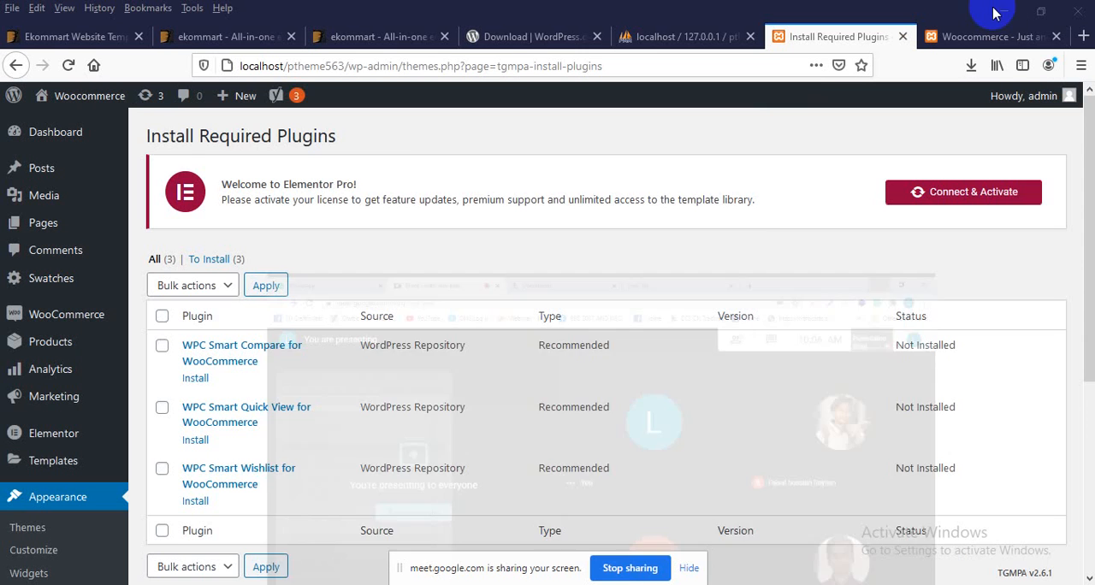
Start the Ekommart theme setup wizard and install its child theme
scroll(332, 223, down, 2)
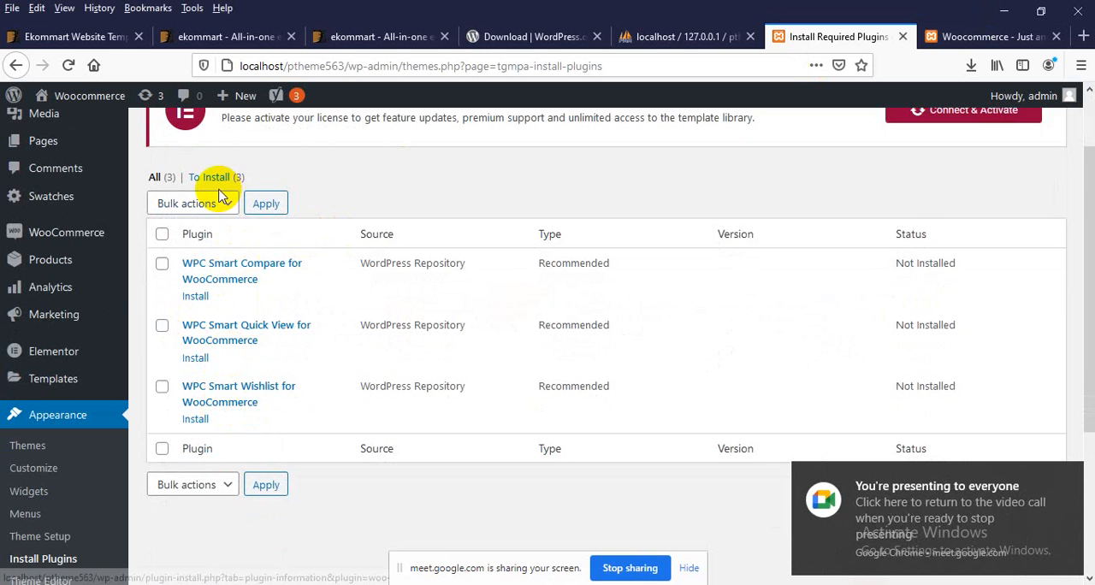
scroll(49, 511, down, 2)
click(26, 454)
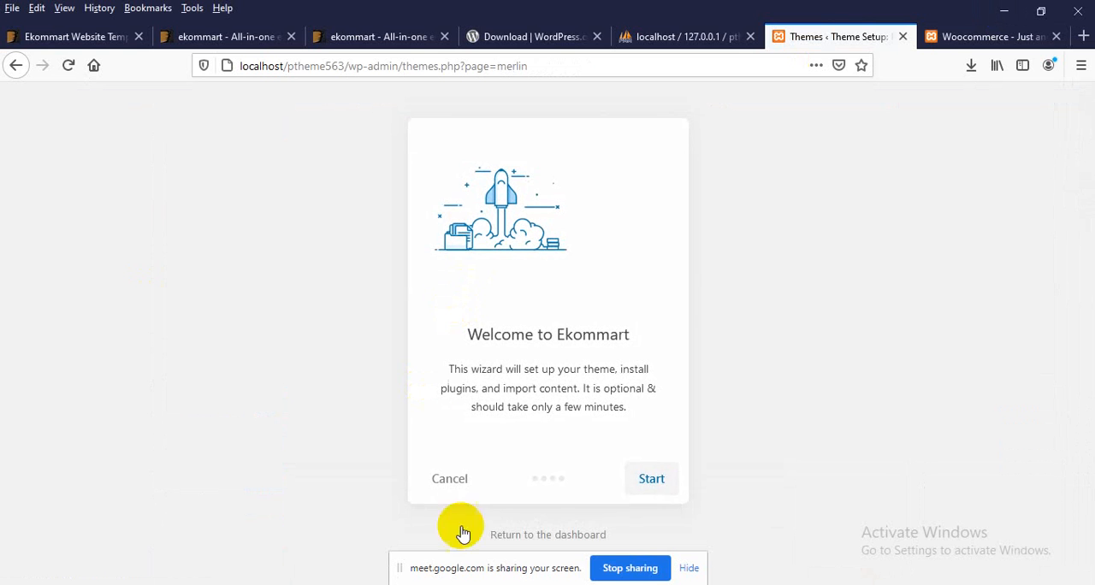
click(651, 480)
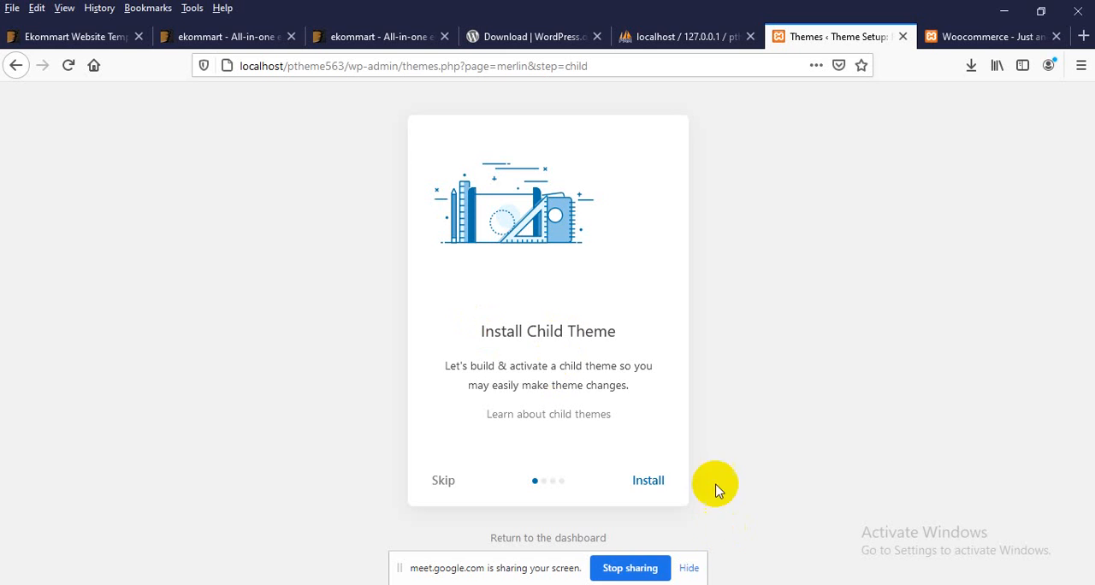
click(653, 488)
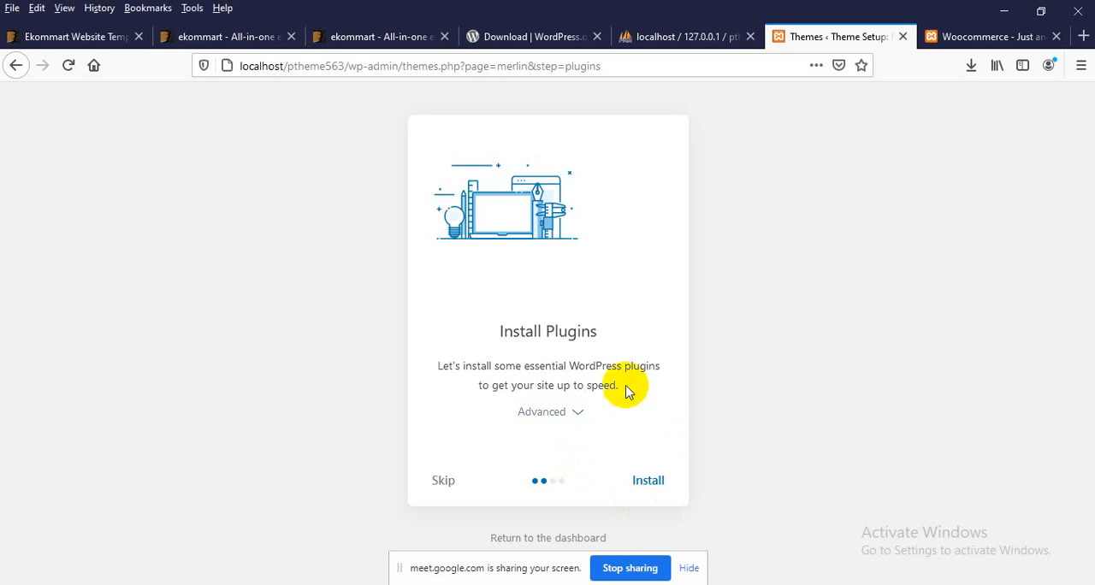
Expand the wizard's plugin list and install WPC Smart Compare, WPC Smart Quick View and WPC Smart Wishlist for WooCommerce
click(572, 412)
scroll(560, 304, down, 1)
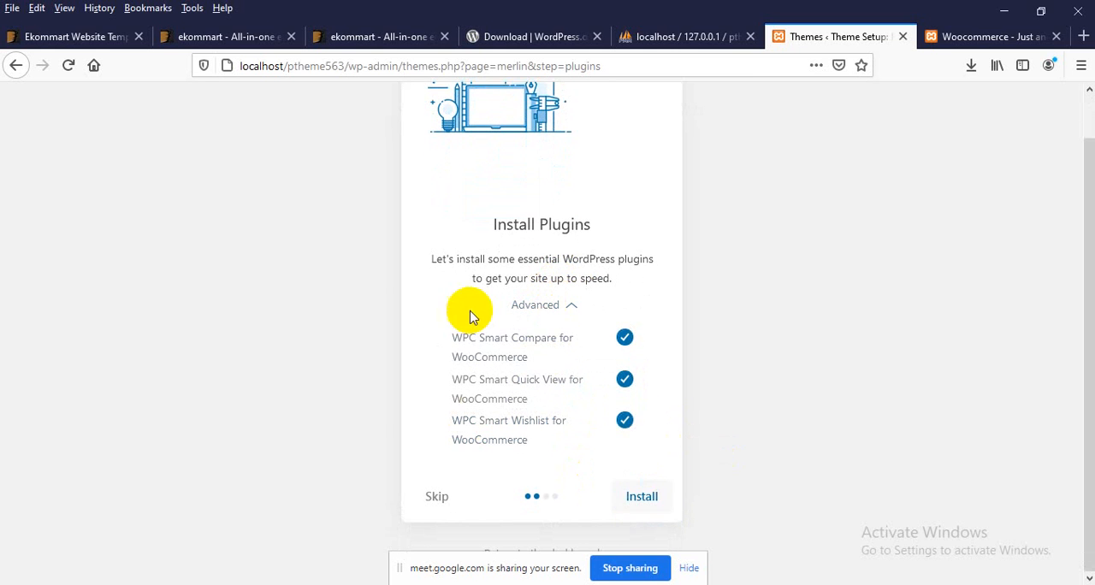
click(641, 496)
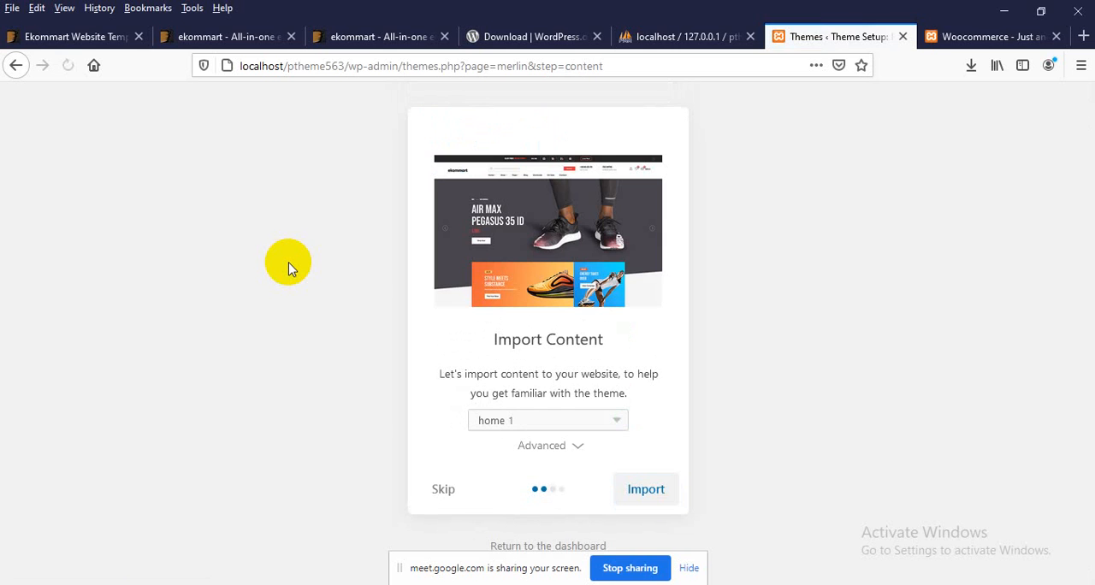
Choose the home 10 demo in the wizard's Import Content stage and import it
click(500, 425)
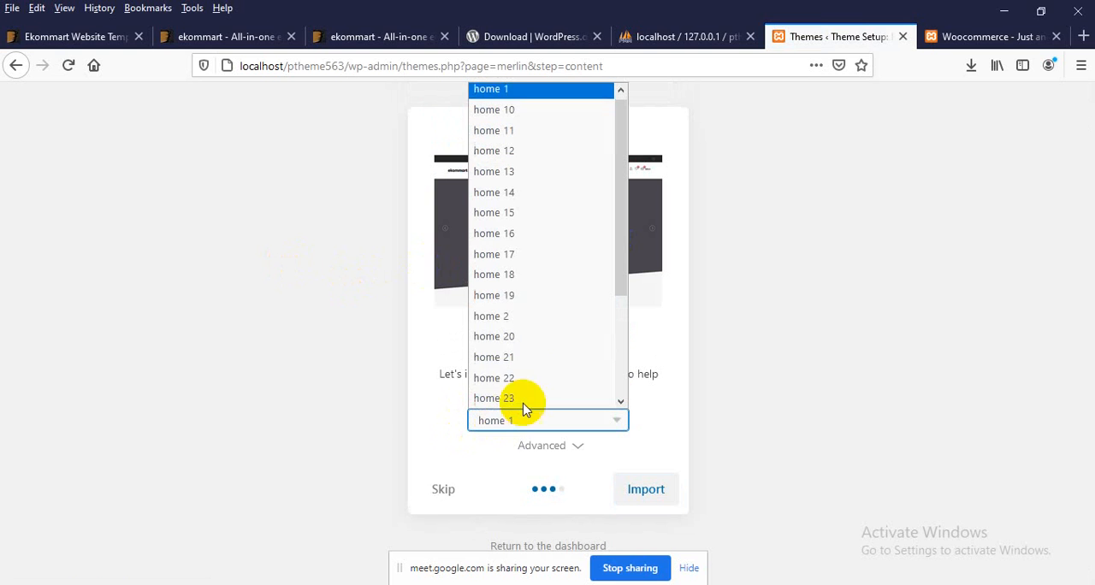
scroll(541, 235, down, 5)
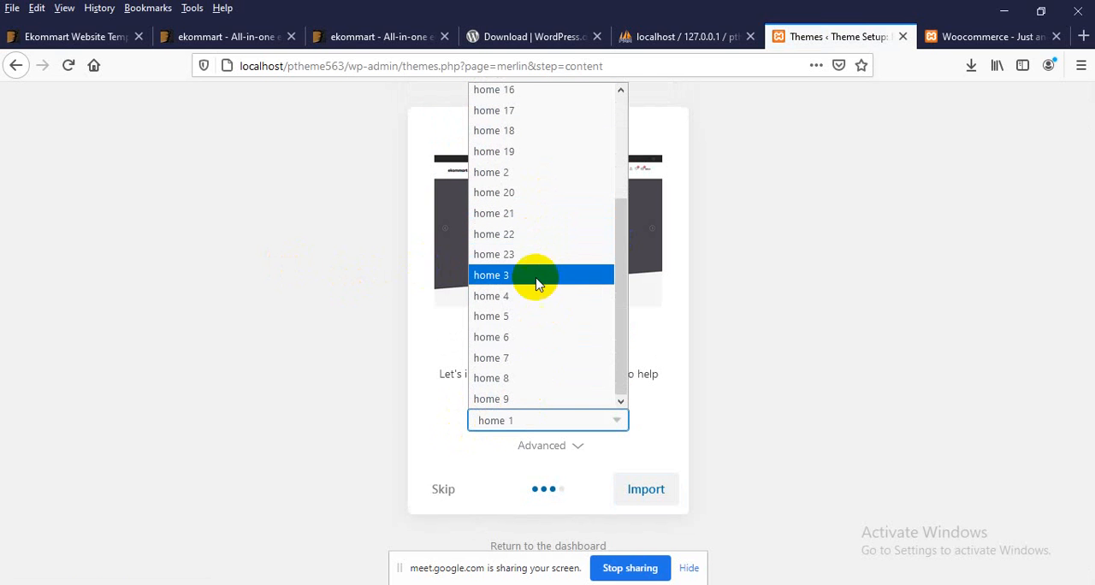
scroll(526, 224, up, 3)
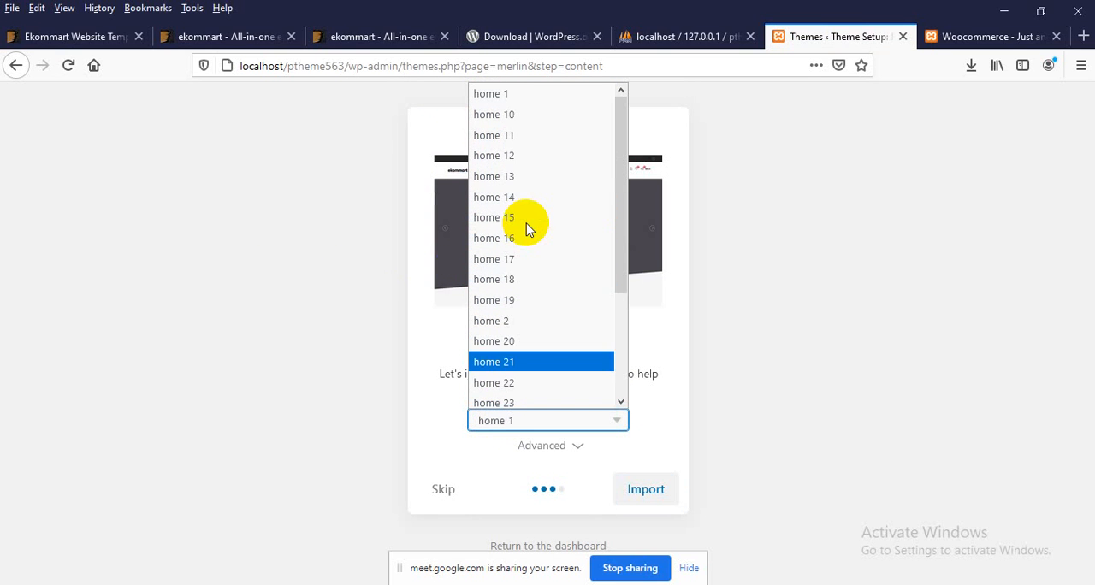
click(519, 116)
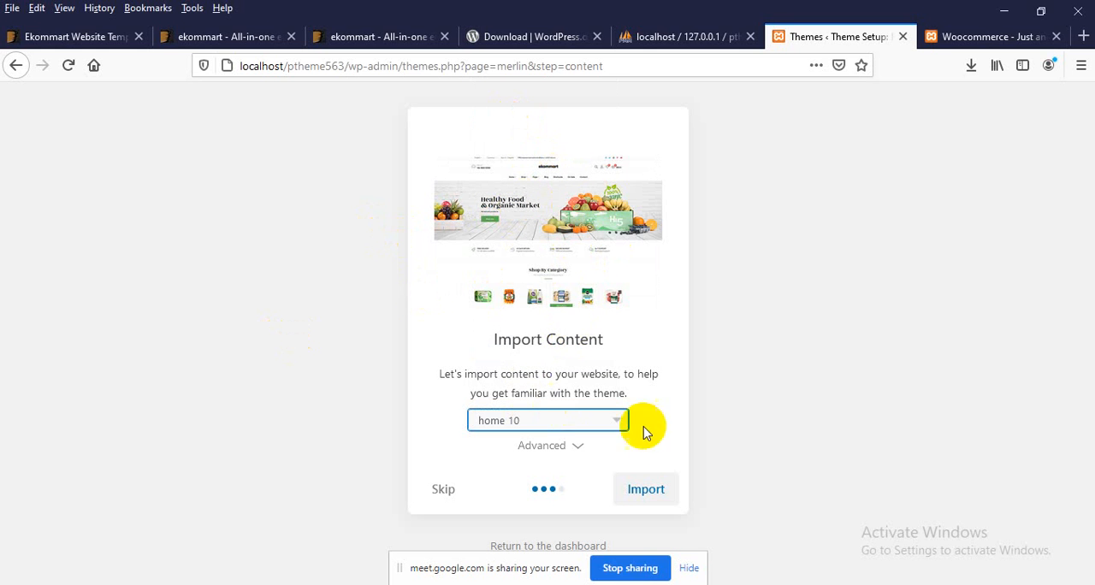
click(646, 497)
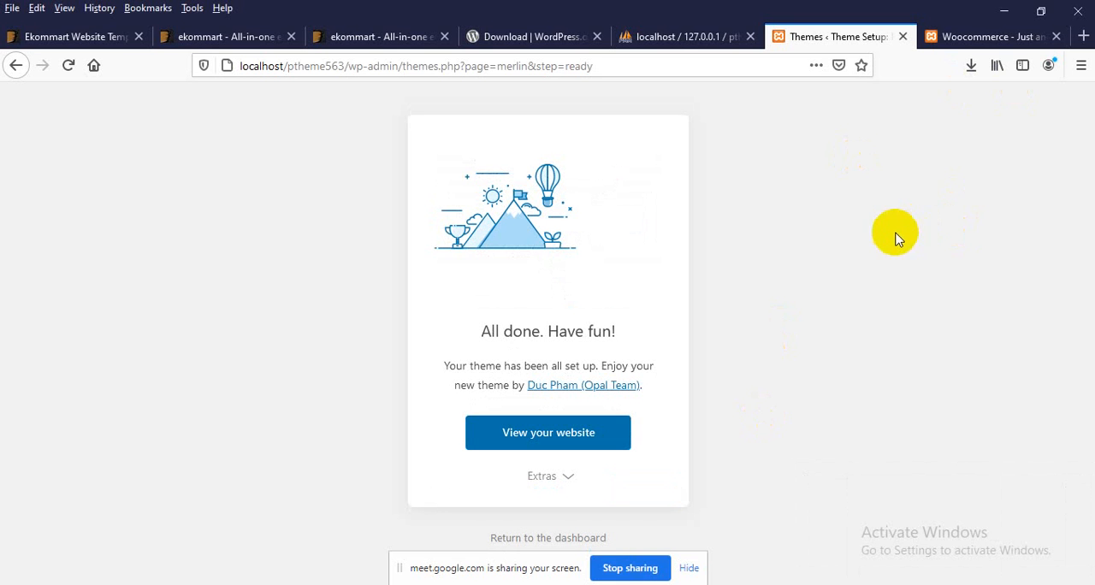
Load the site's front page afresh and examine the imported homepage's slider areas, product sections, latest news and footer
click(948, 37)
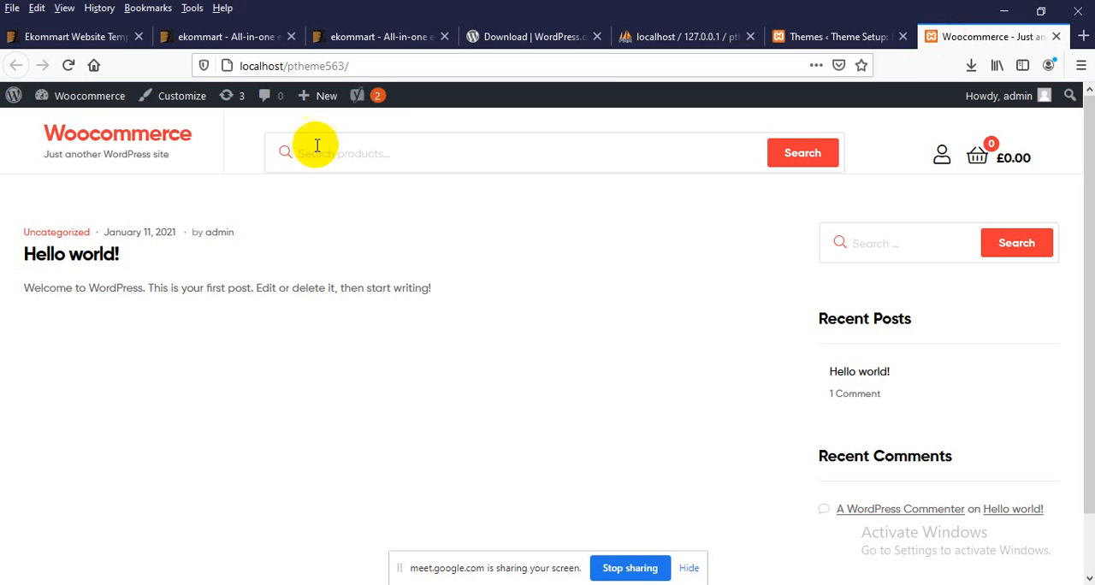
click(89, 146)
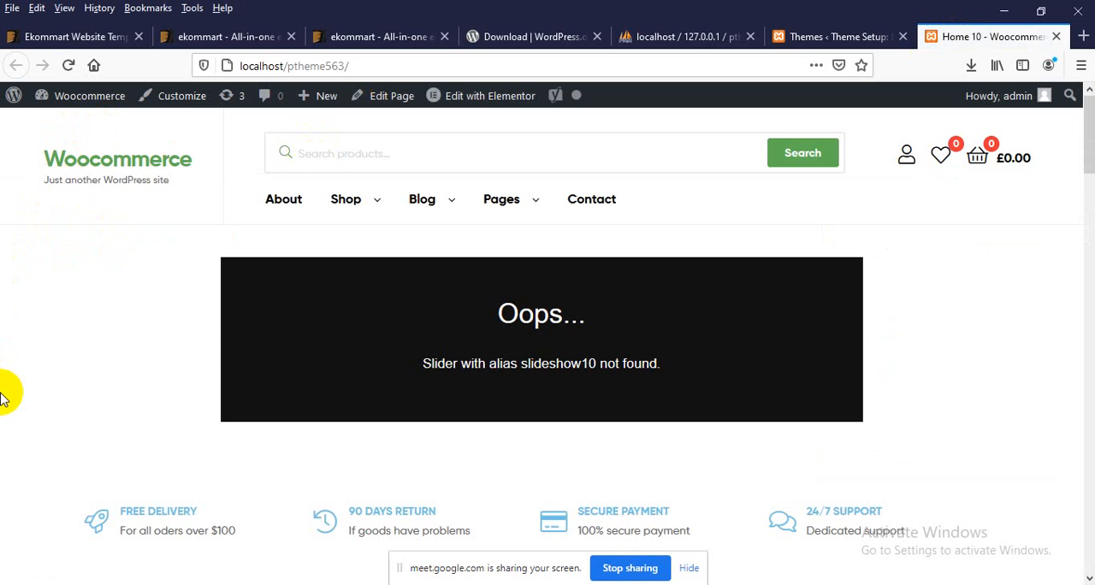
scroll(4, 393, down, 7)
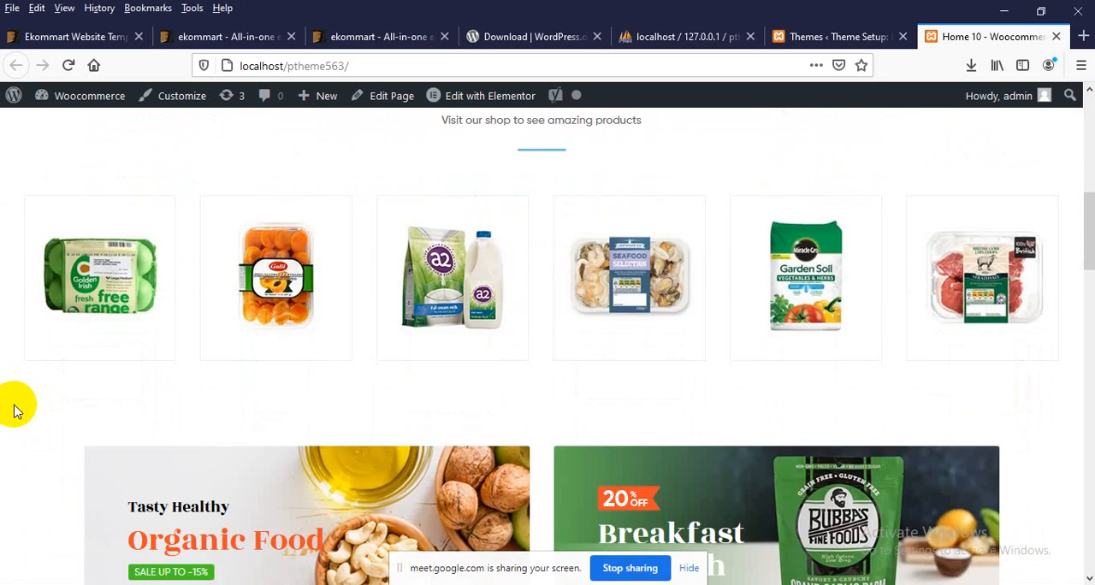
scroll(223, 447, up, 2)
scroll(257, 432, up, 4)
scroll(300, 411, down, 2)
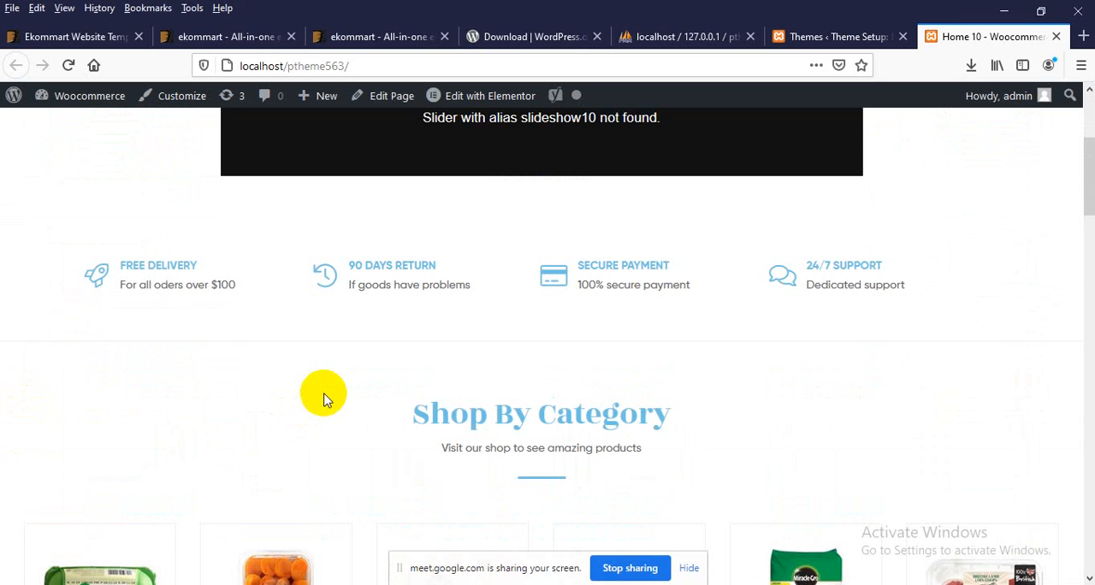
scroll(405, 421, down, 6)
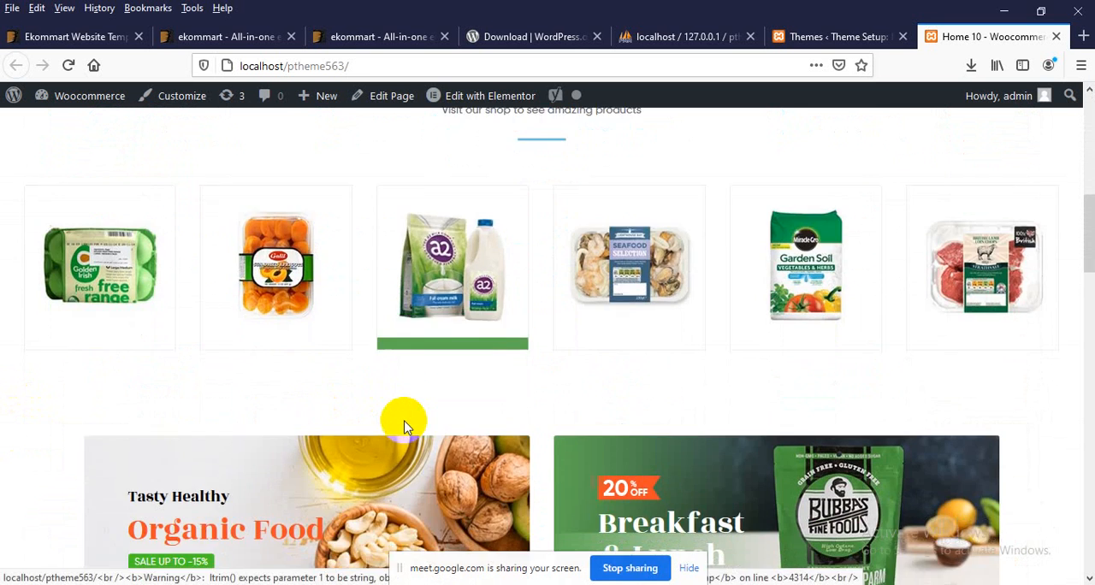
scroll(407, 427, up, 3)
scroll(416, 416, down, 11)
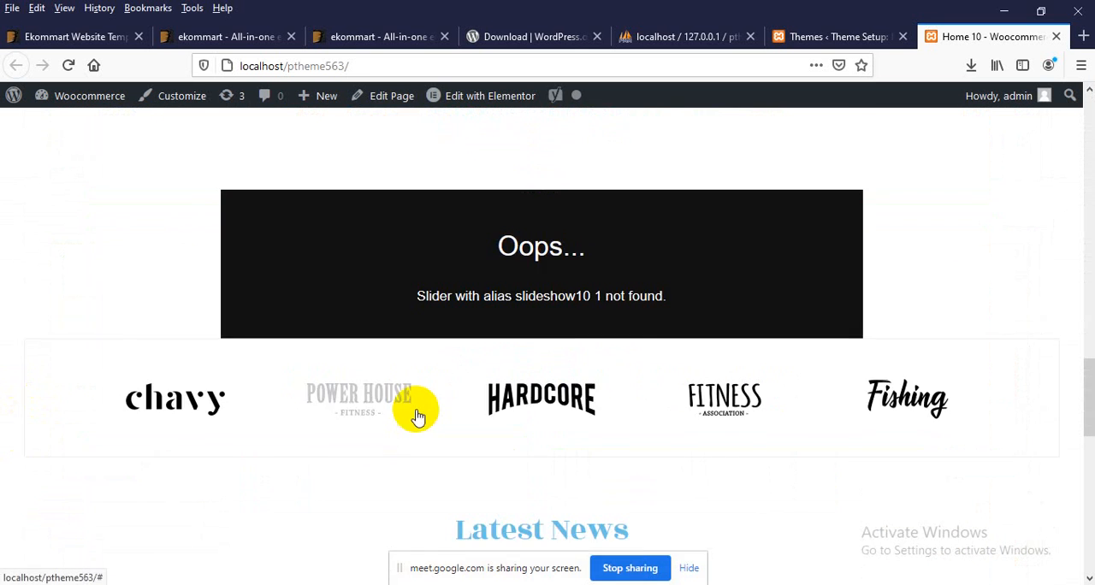
scroll(389, 397, up, 4)
scroll(387, 395, up, 1)
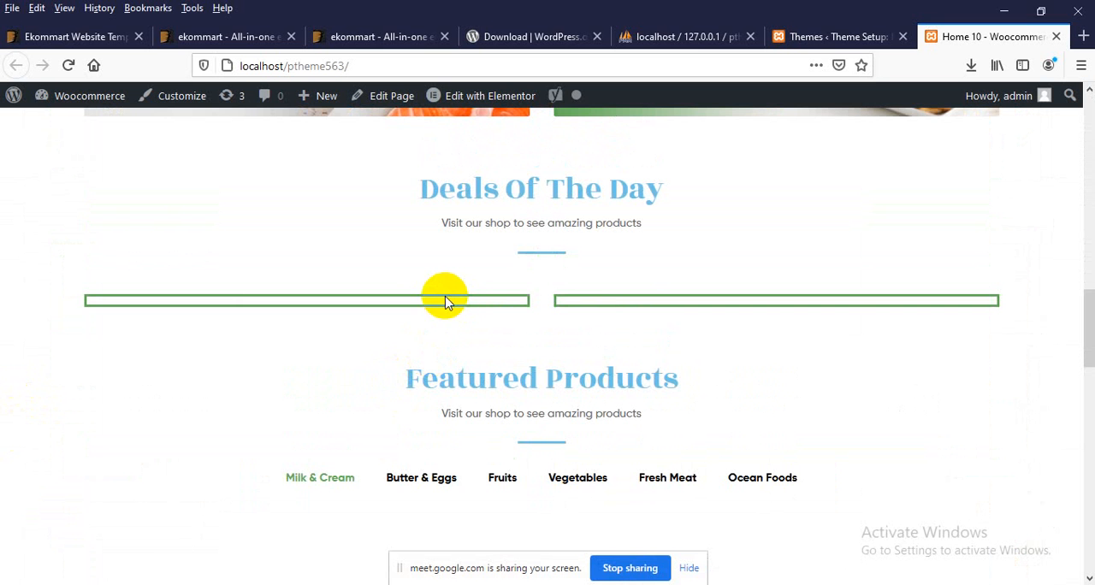
scroll(619, 314, down, 10)
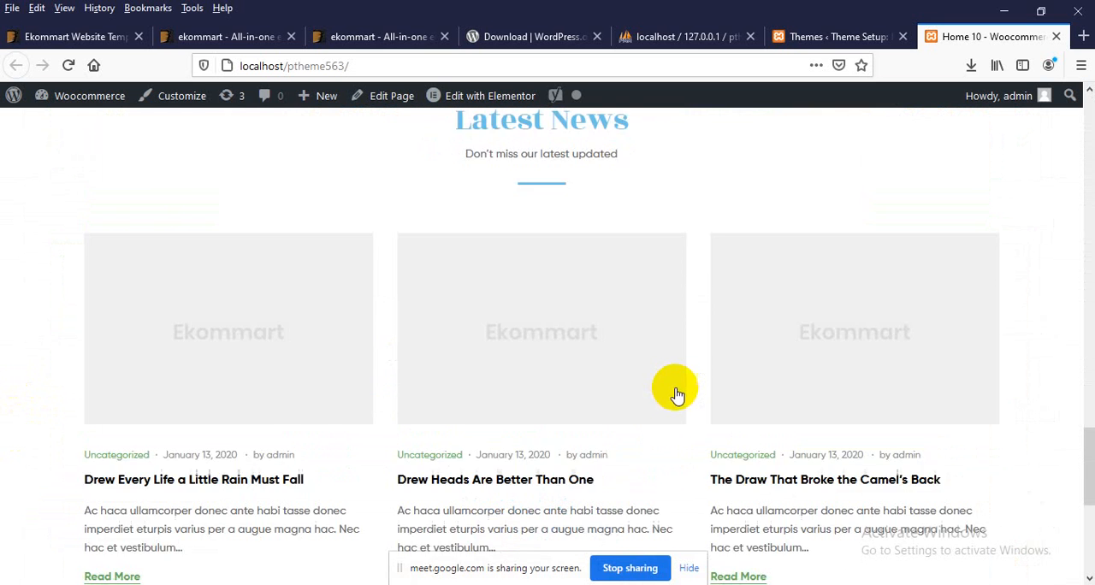
scroll(670, 391, down, 3)
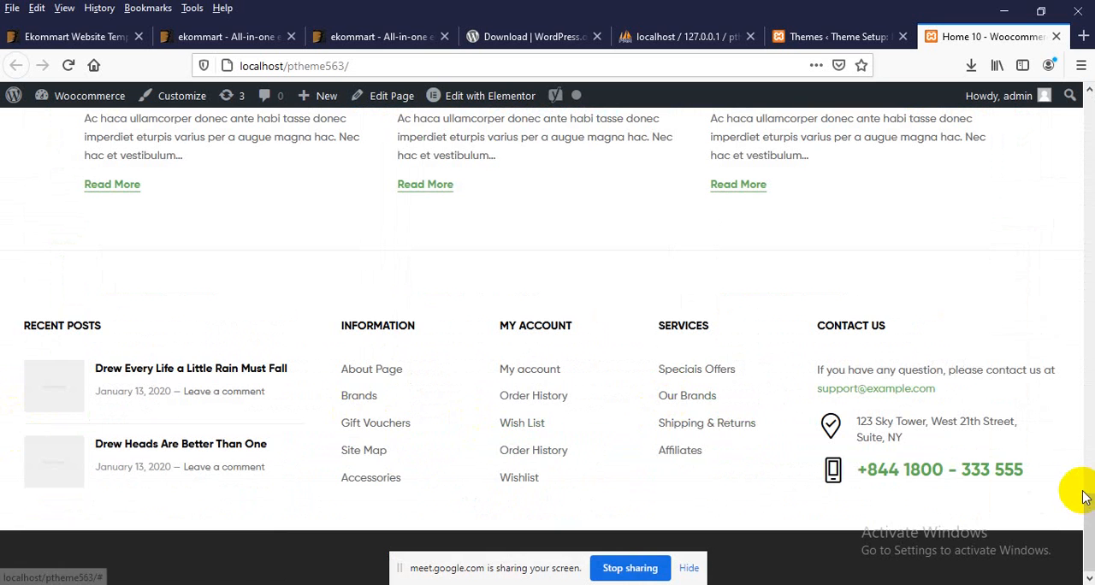
Examine the slider area and the service highlights in the upper part of the imported homepage
click(1086, 517)
drag(1085, 517, 1067, 66)
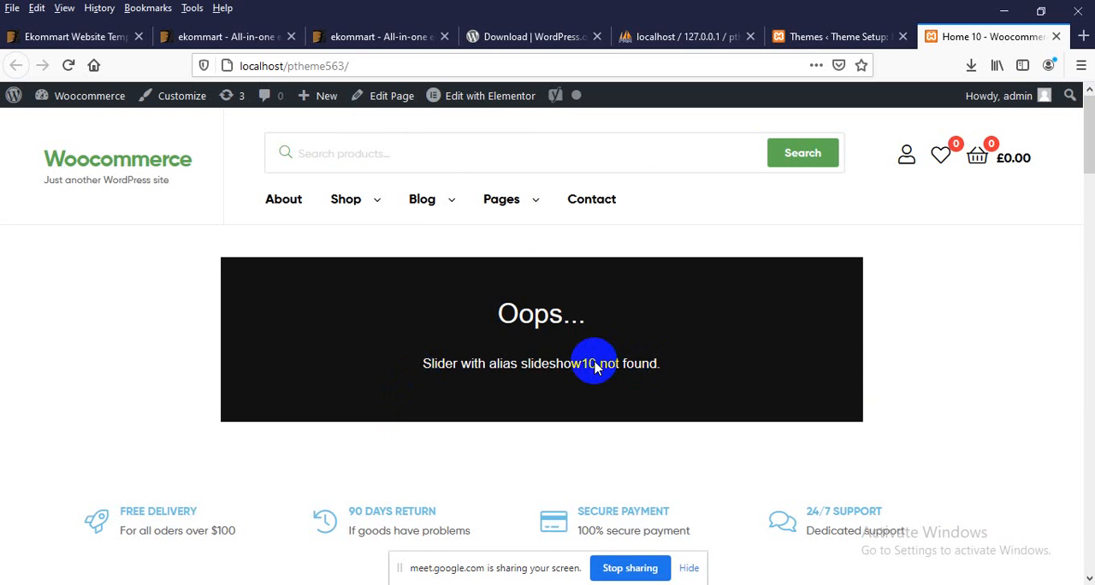
scroll(552, 369, down, 3)
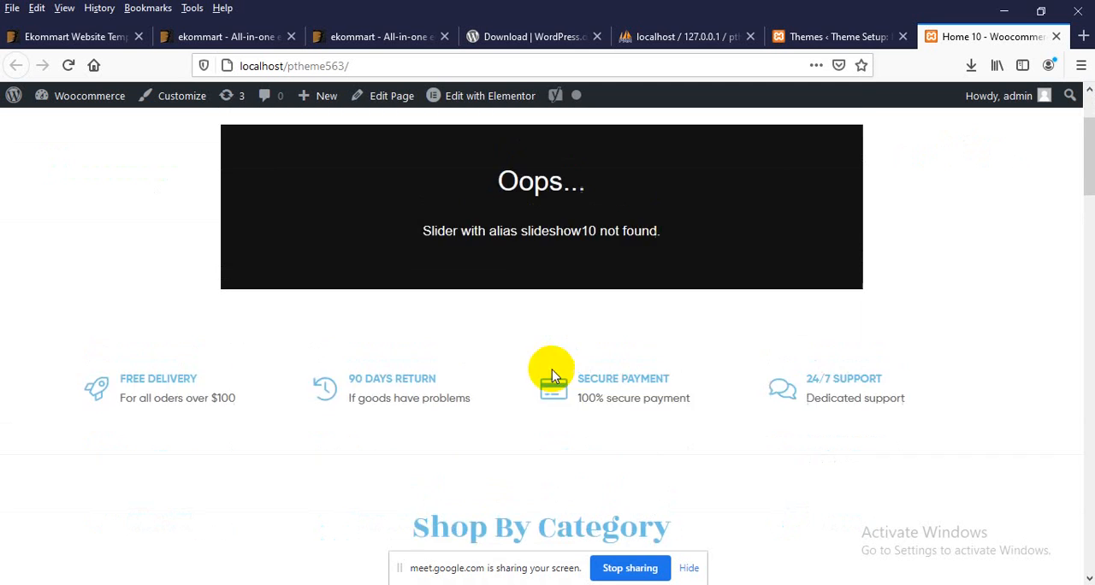
scroll(552, 370, up, 3)
Return from the finished theme setup wizard to the WordPress dashboard
click(800, 34)
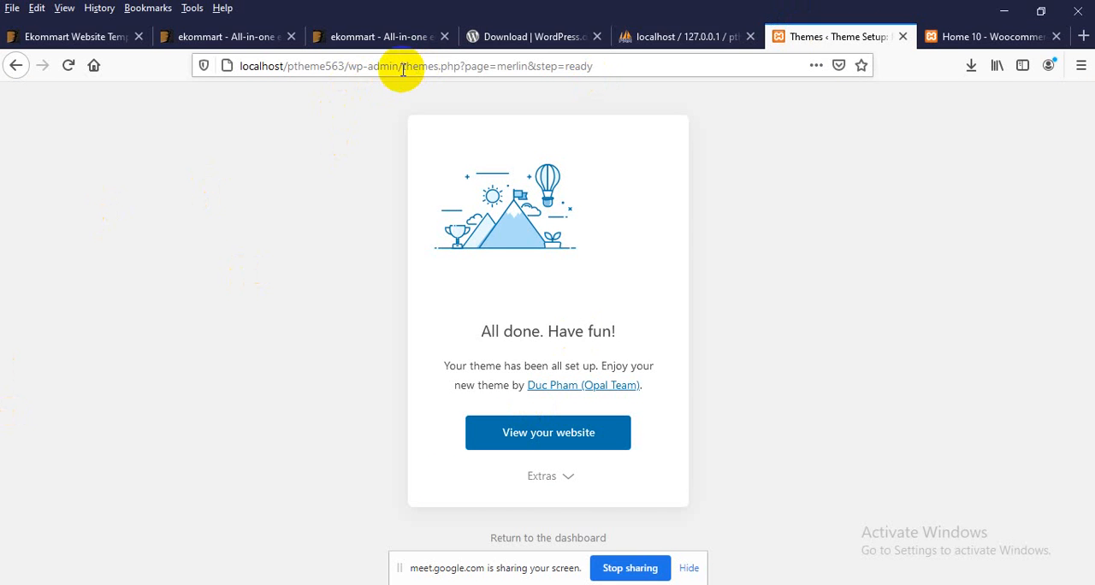
drag(404, 65, 580, 68)
click(531, 537)
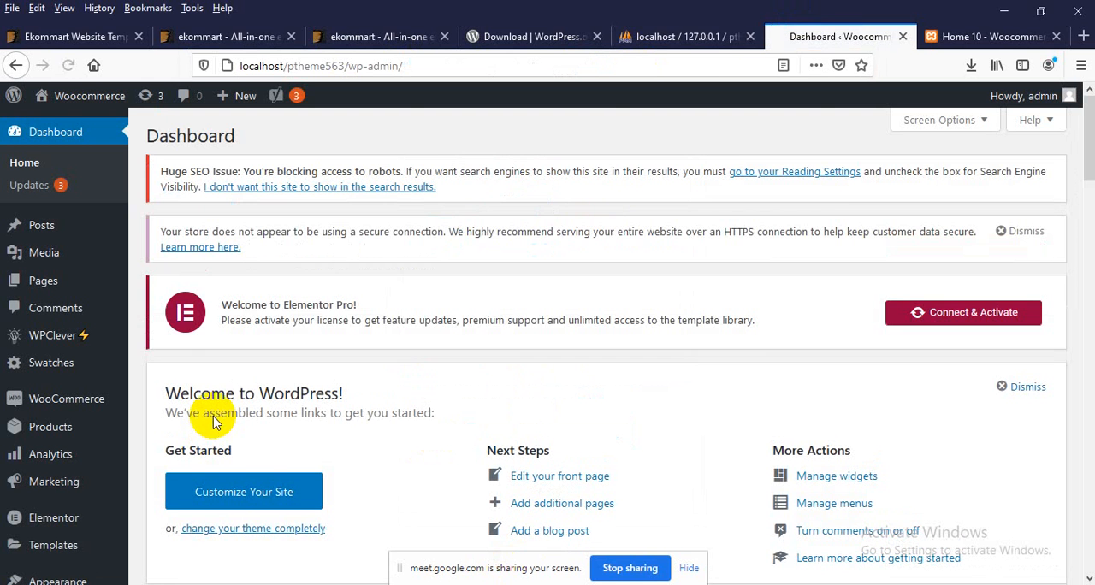
Open the Slider Revolution admin page in a separate browser tab
scroll(91, 411, down, 10)
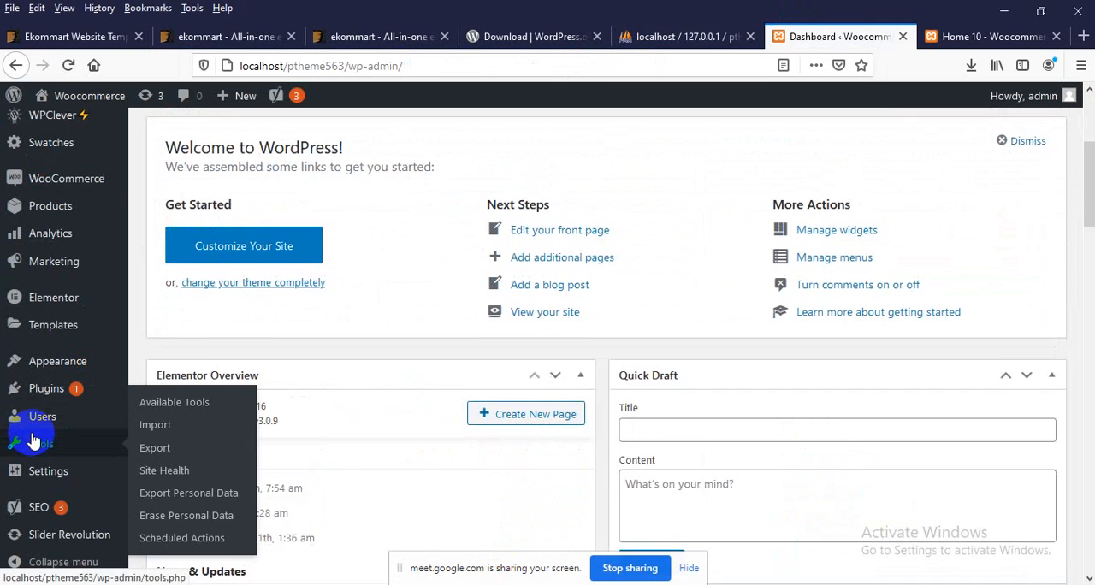
scroll(415, 425, down, 5)
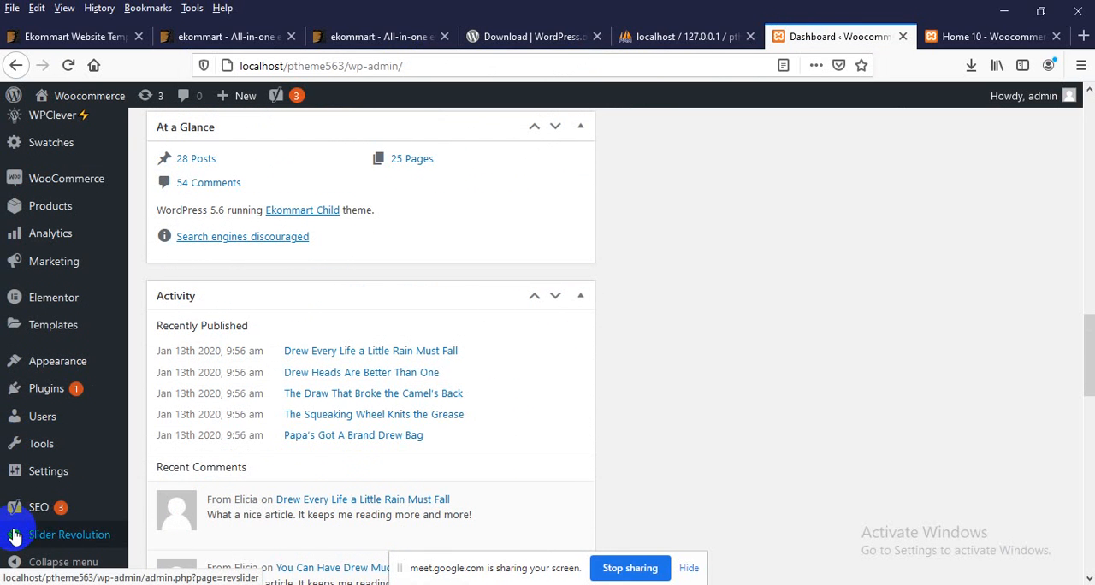
right_click(58, 544)
click(90, 333)
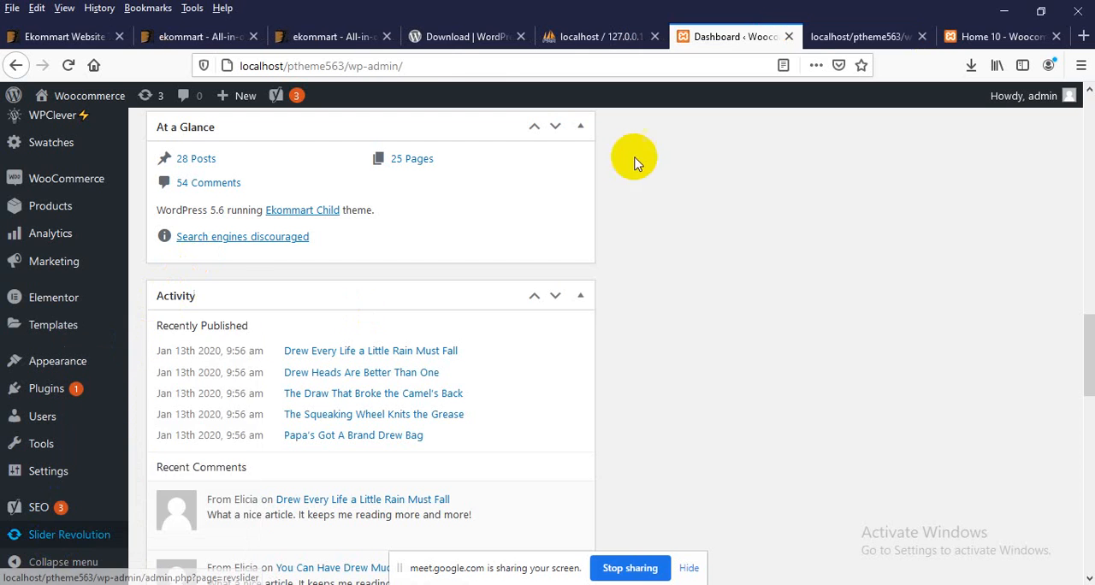
click(838, 38)
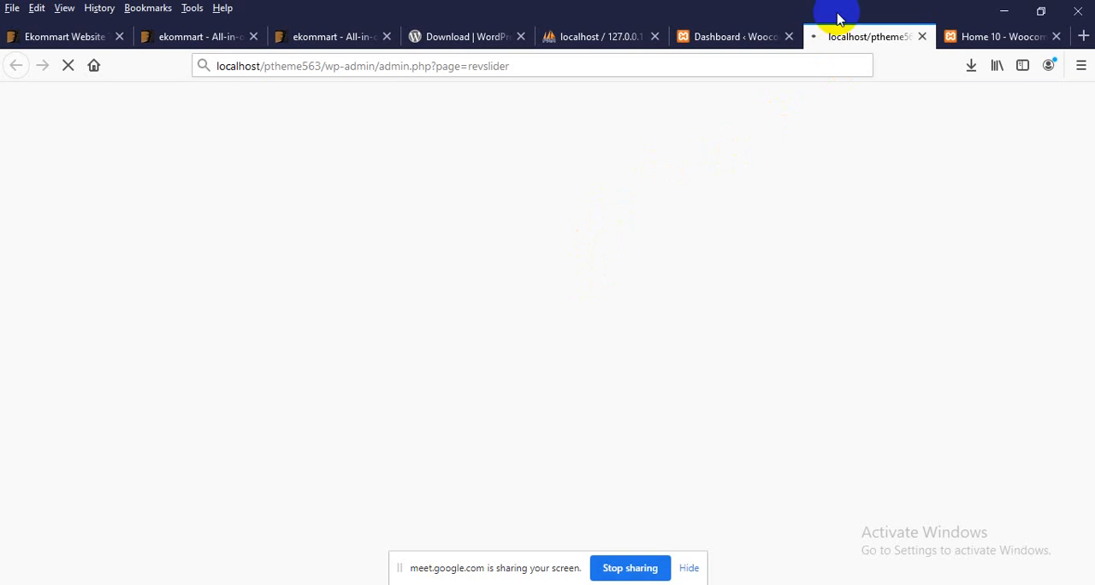
Check the slider alias named on the homepage and look through Slider Revolution's modules and plugin updates
click(962, 34)
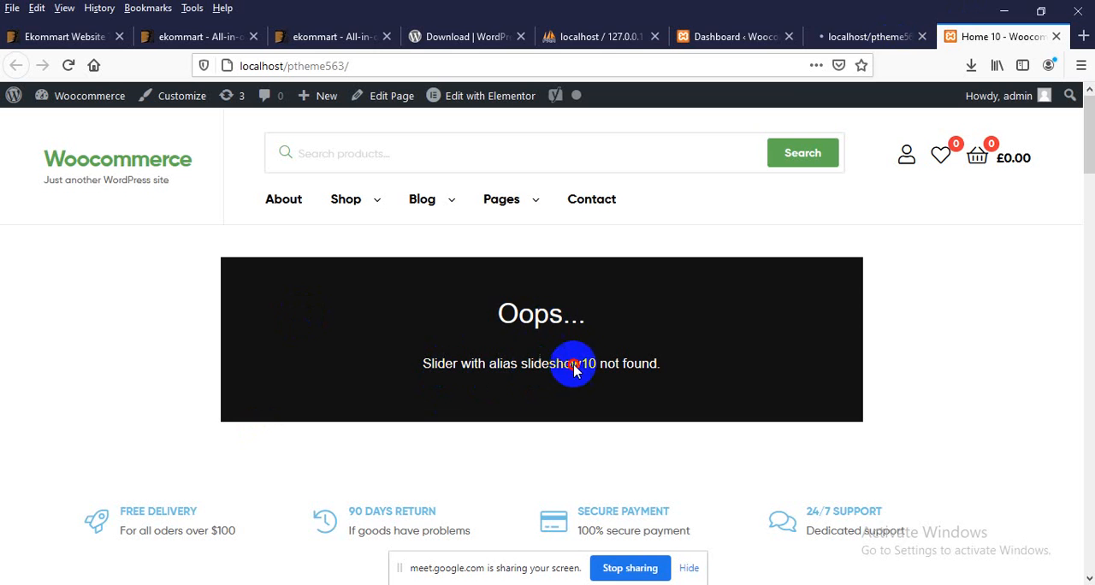
click(857, 34)
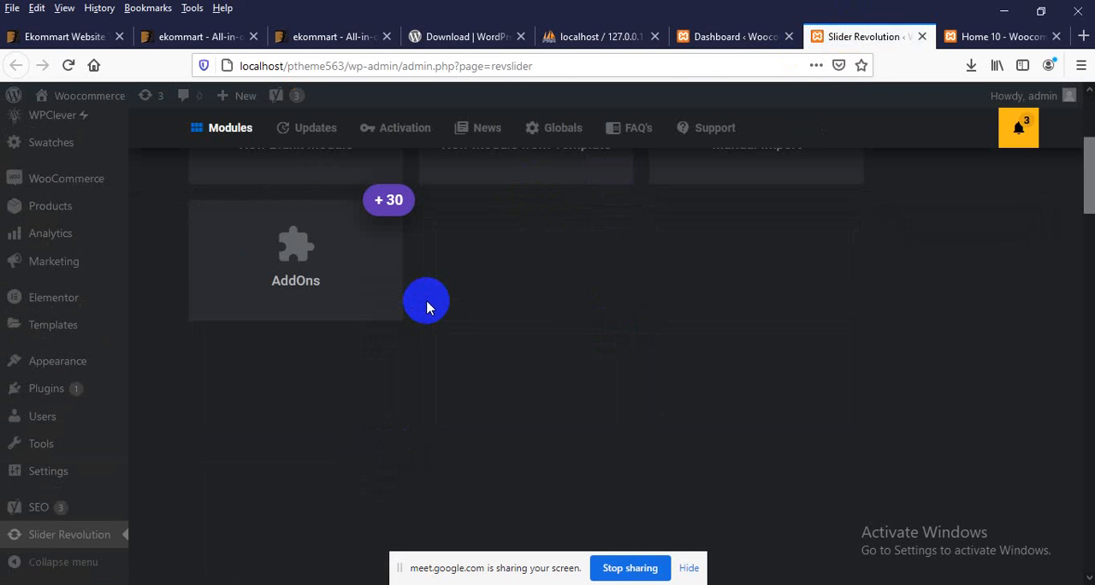
scroll(433, 310, up, 1)
scroll(437, 325, down, 3)
scroll(439, 351, down, 8)
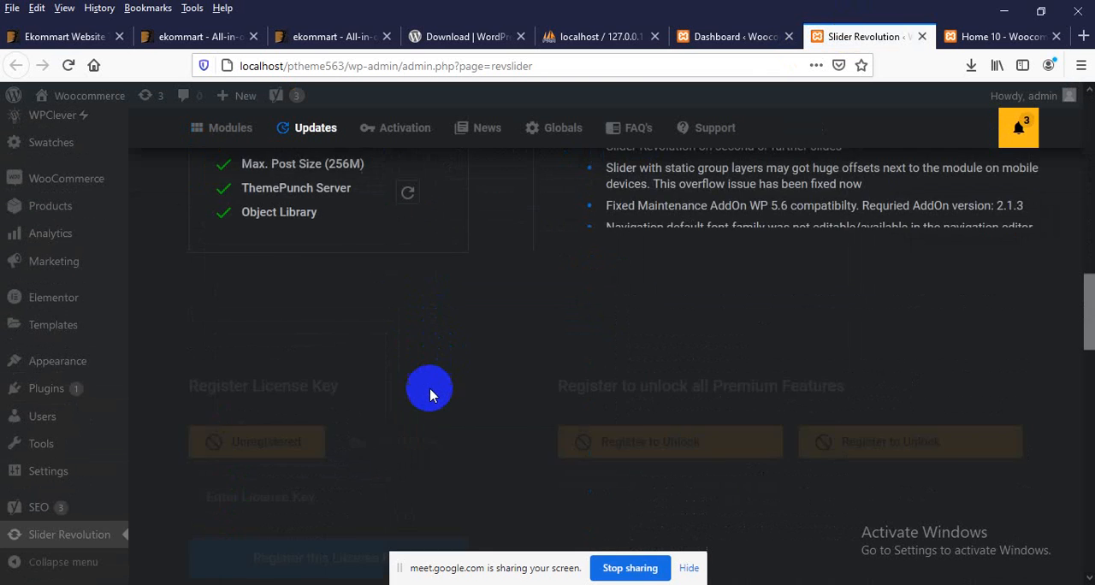
scroll(420, 398, up, 10)
scroll(360, 338, down, 3)
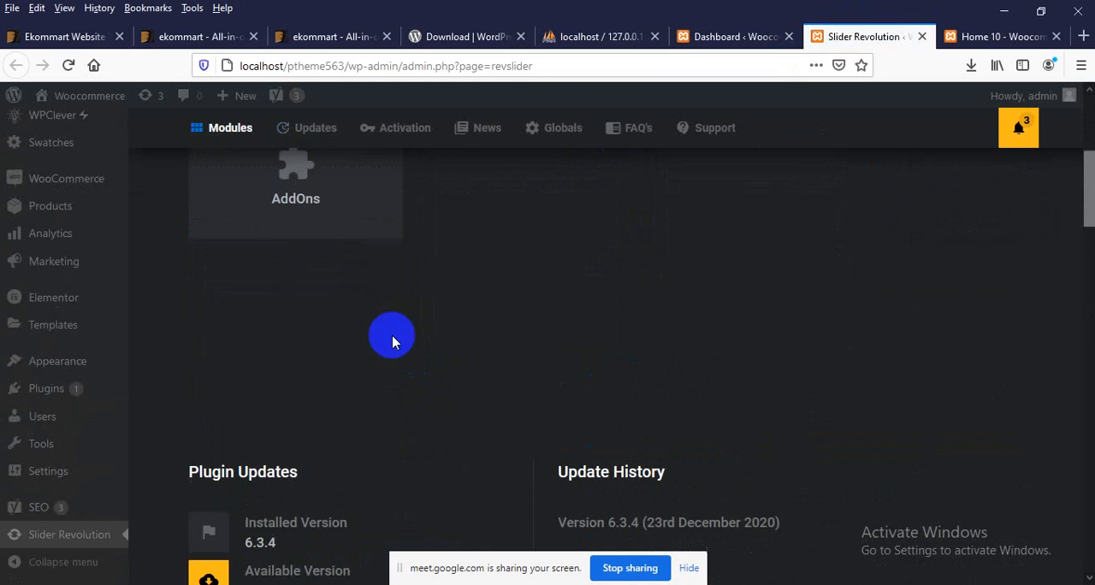
scroll(318, 325, up, 1)
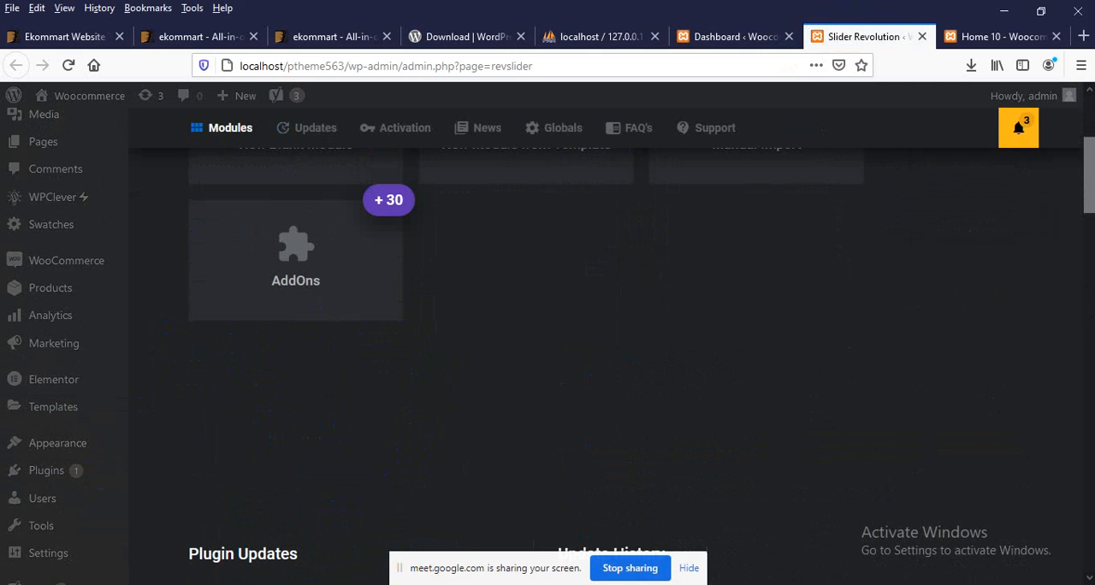
Switch to File Explorer and open the home-10 folder inside ekommart-full/revsliders
click(400, 582)
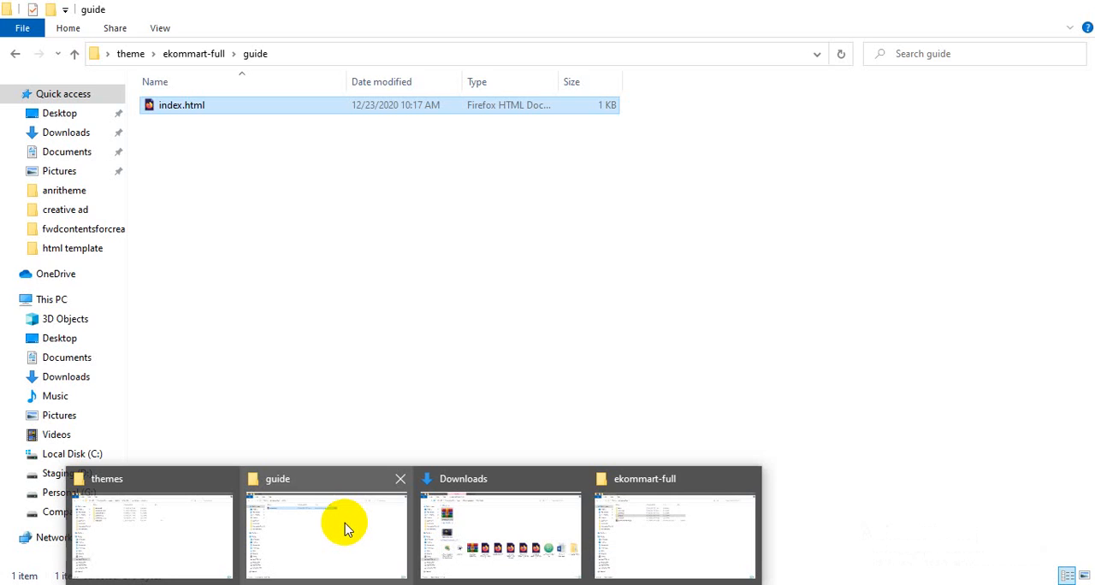
click(345, 526)
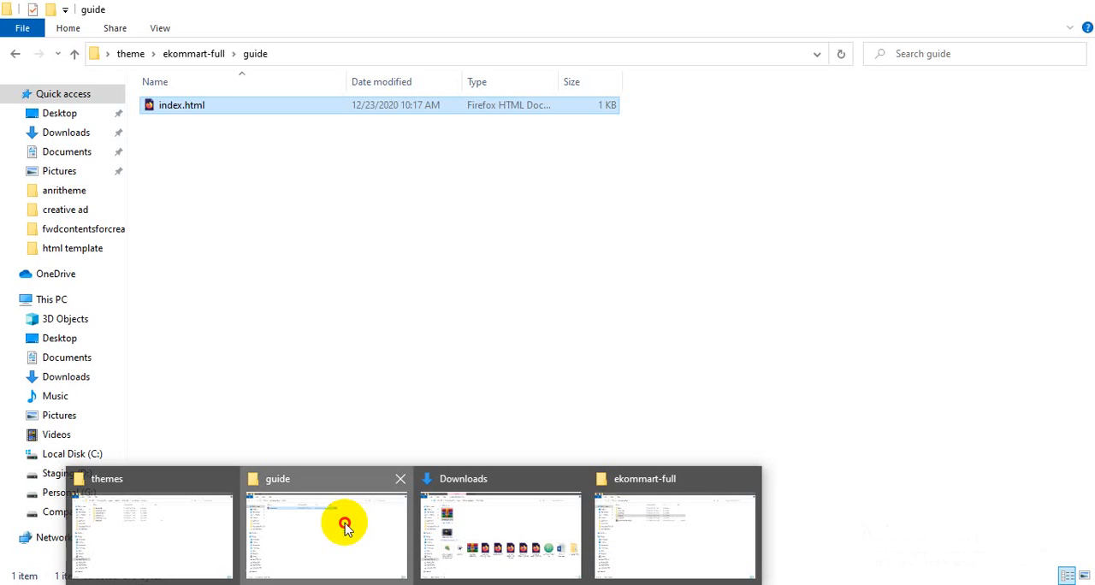
click(196, 54)
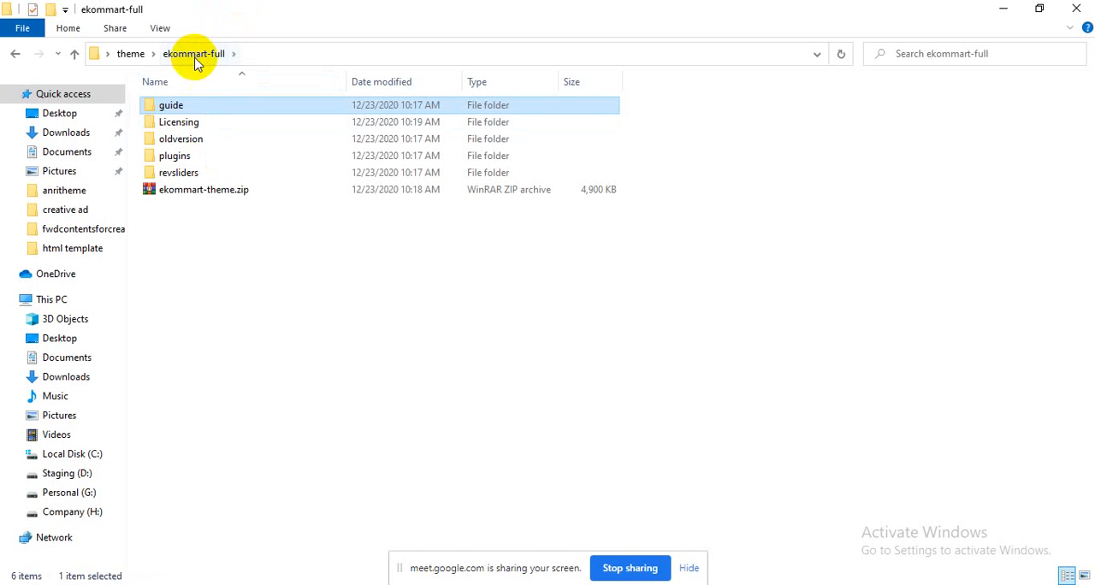
click(180, 174)
double_click(181, 175)
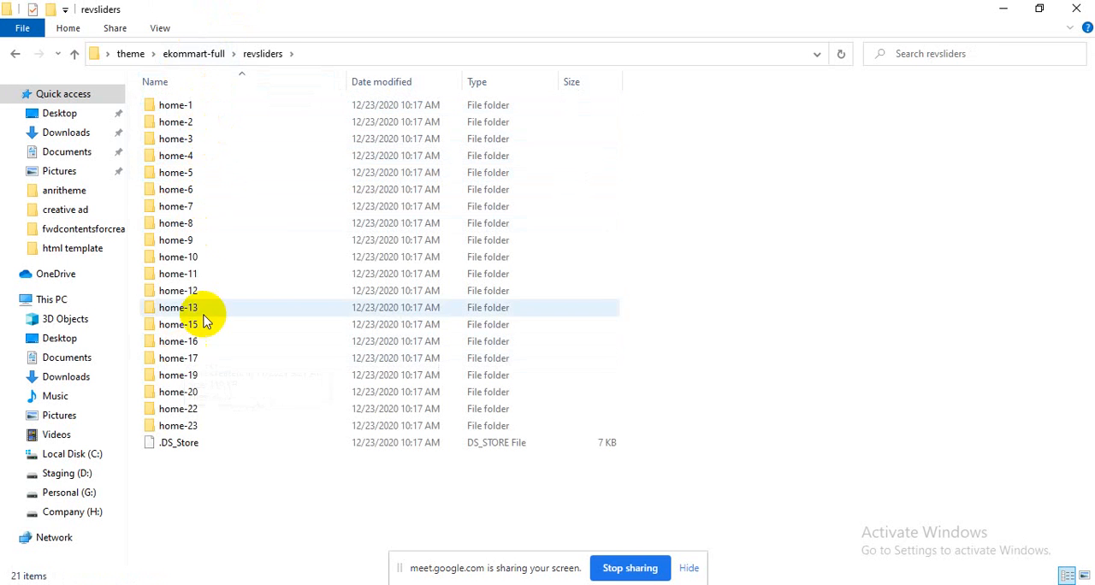
double_click(196, 261)
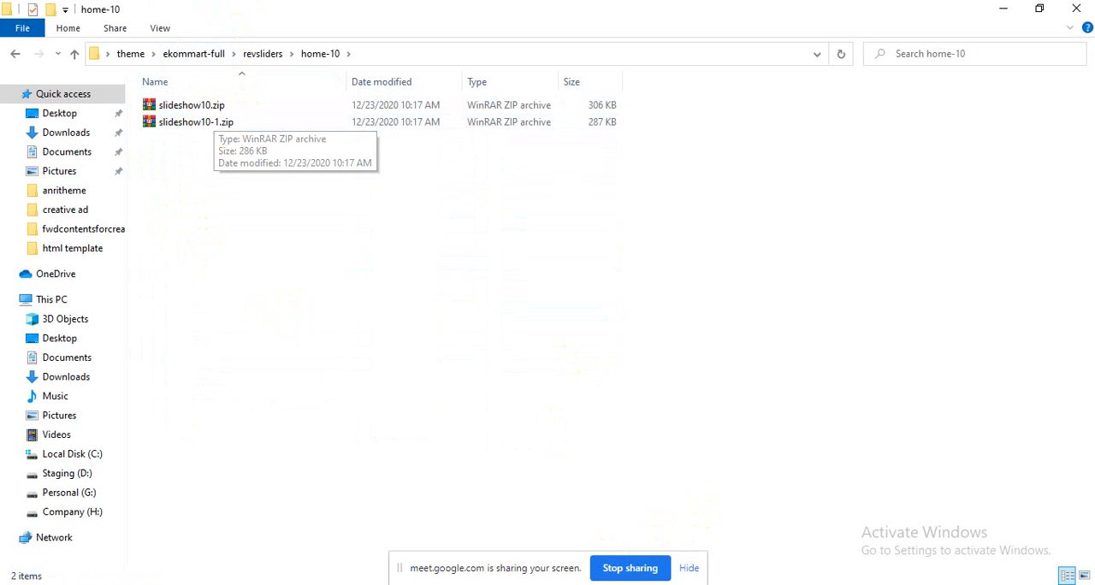
Switch back to Firefox and open the site's Import tools from the WordPress dashboard
key(alt+Tab)
scroll(540, 287, up, 3)
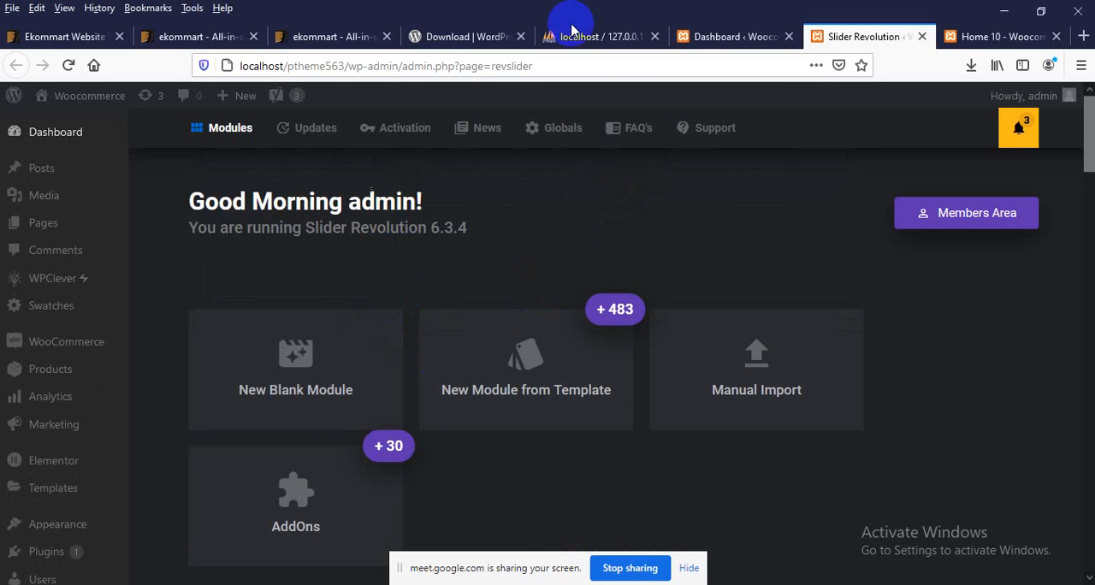
click(687, 36)
scroll(171, 257, down, 3)
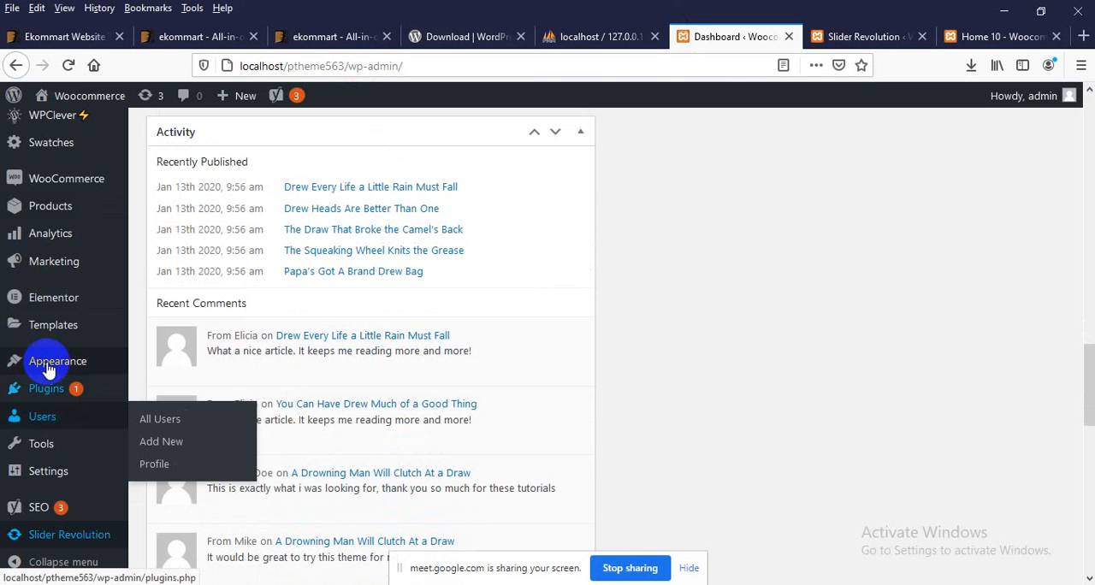
mouse_move(41, 477)
scroll(41, 476, down, 2)
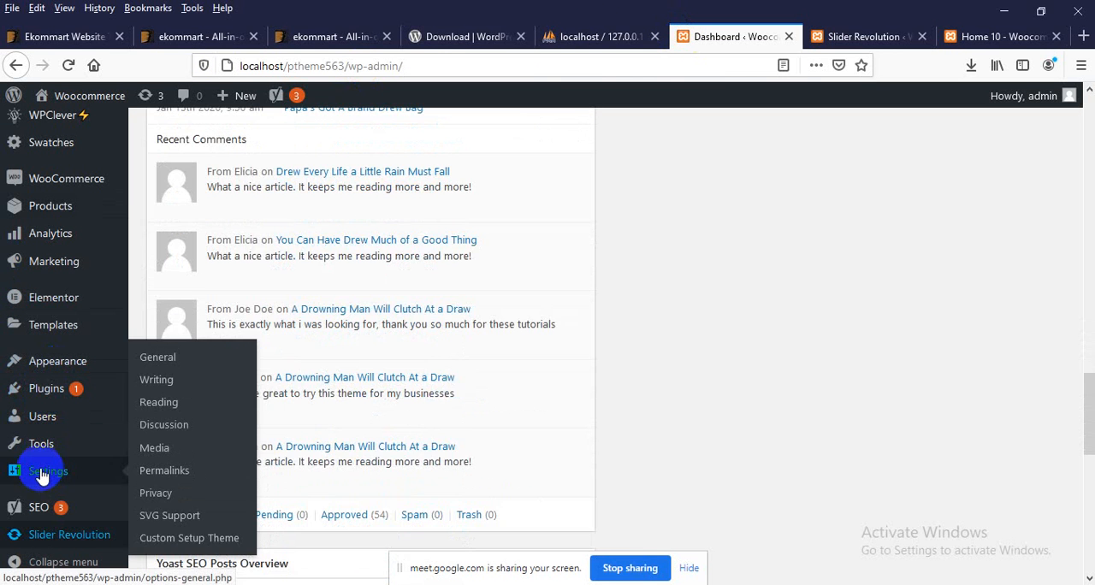
mouse_move(43, 445)
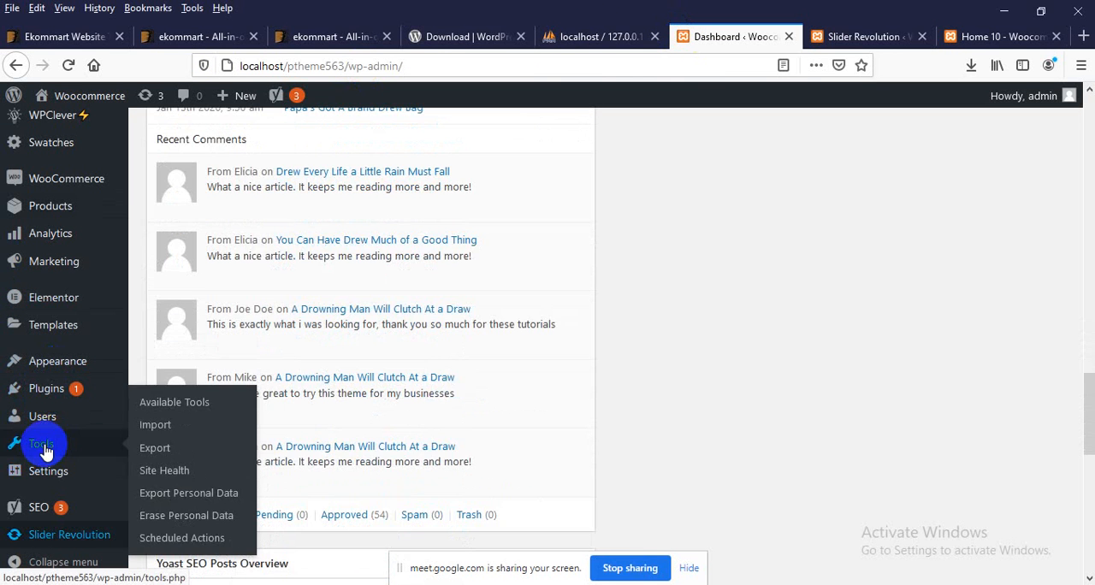
click(144, 433)
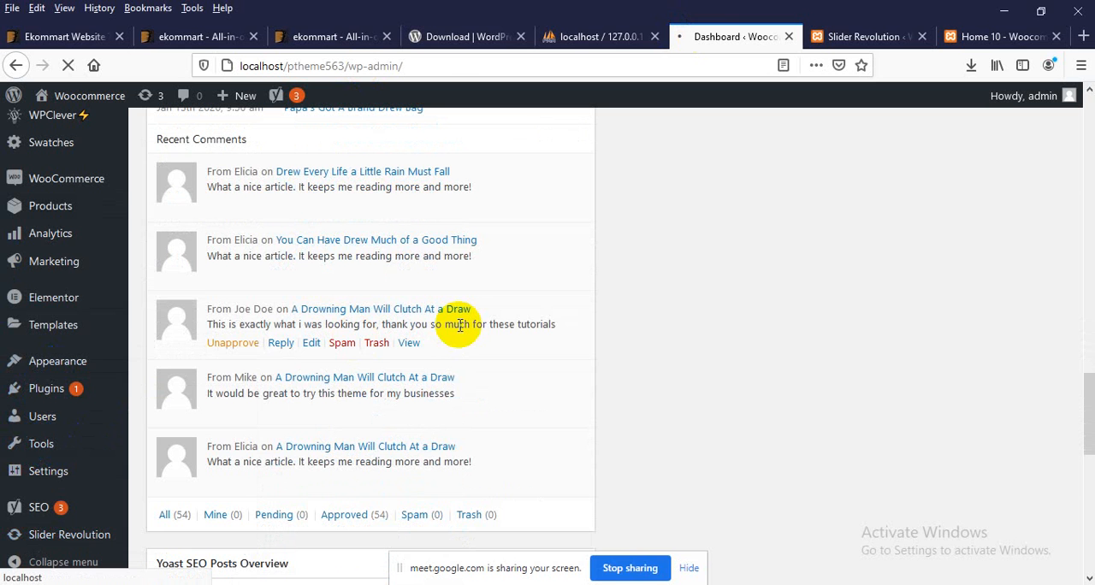
Install the WordPress importer and read the description of what it imports
scroll(462, 332, down, 4)
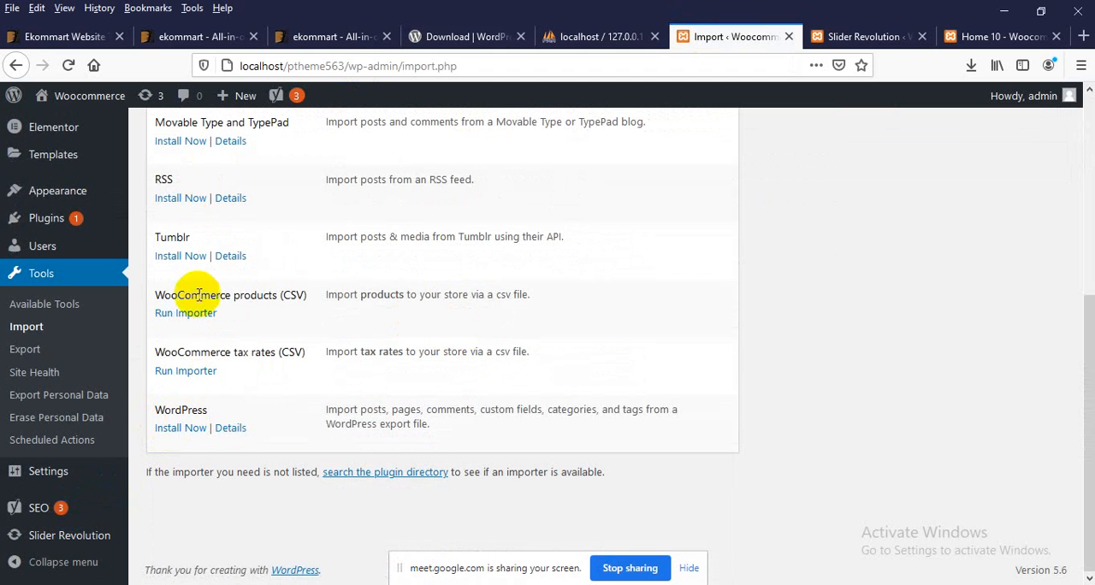
click(190, 430)
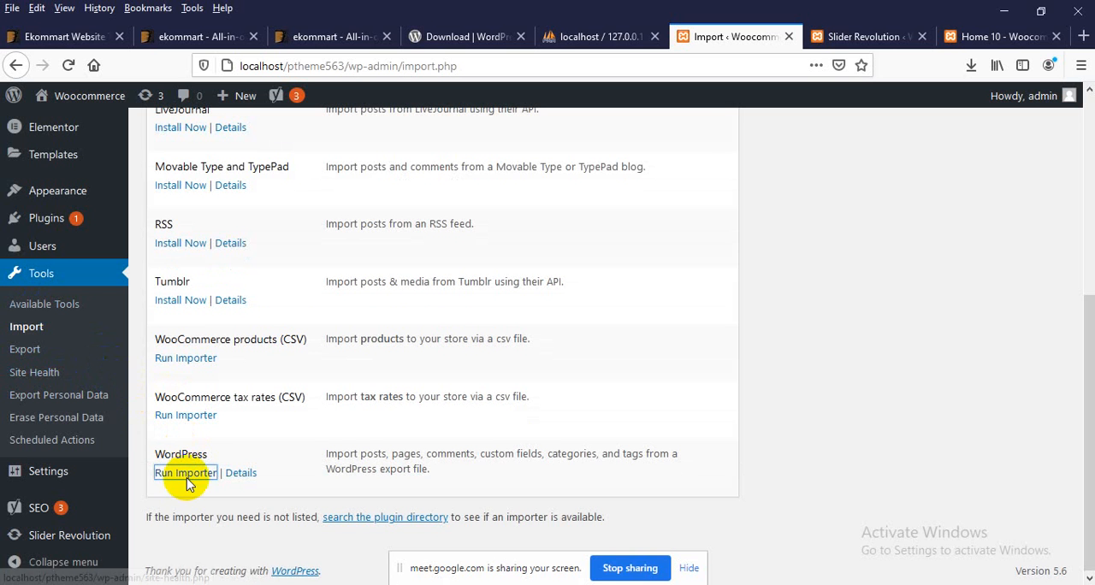
click(345, 453)
drag(345, 454, 558, 470)
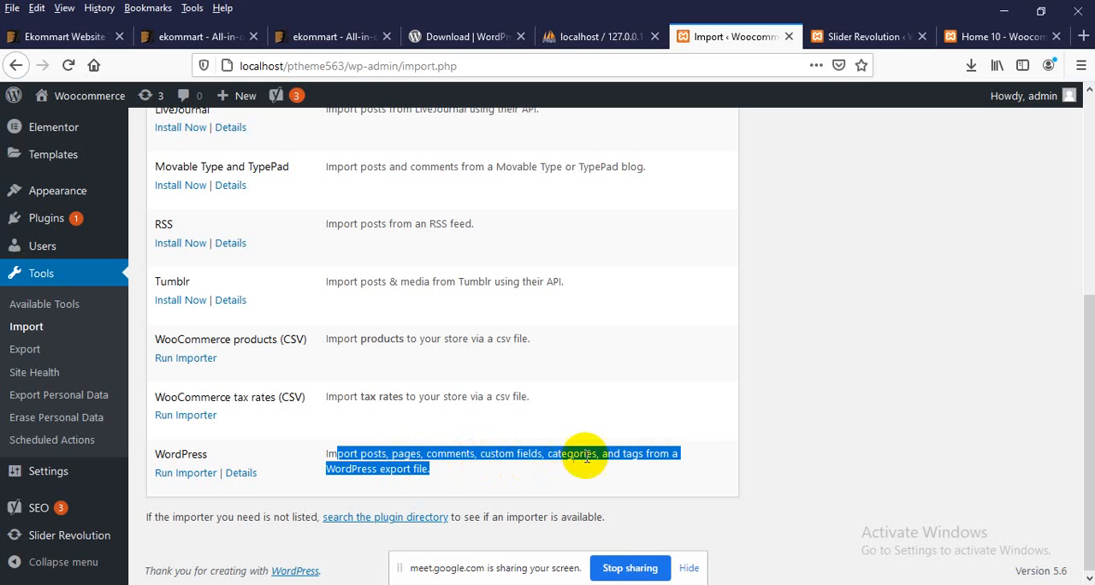
click(464, 486)
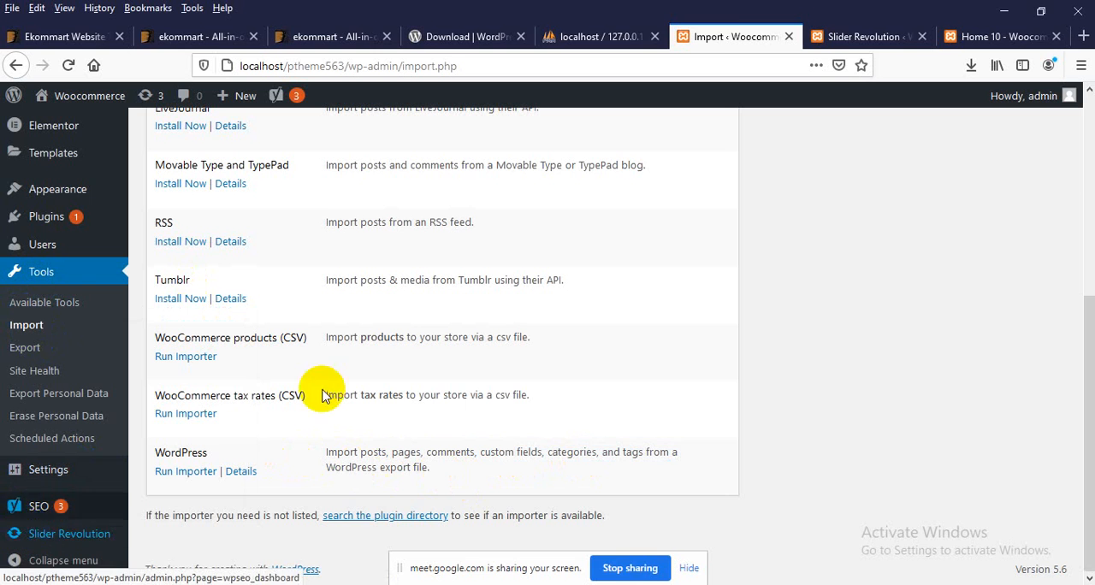
Manually import slideshow10.zip from revsliders/home-10 into Slider Revolution and view the imported module
click(48, 537)
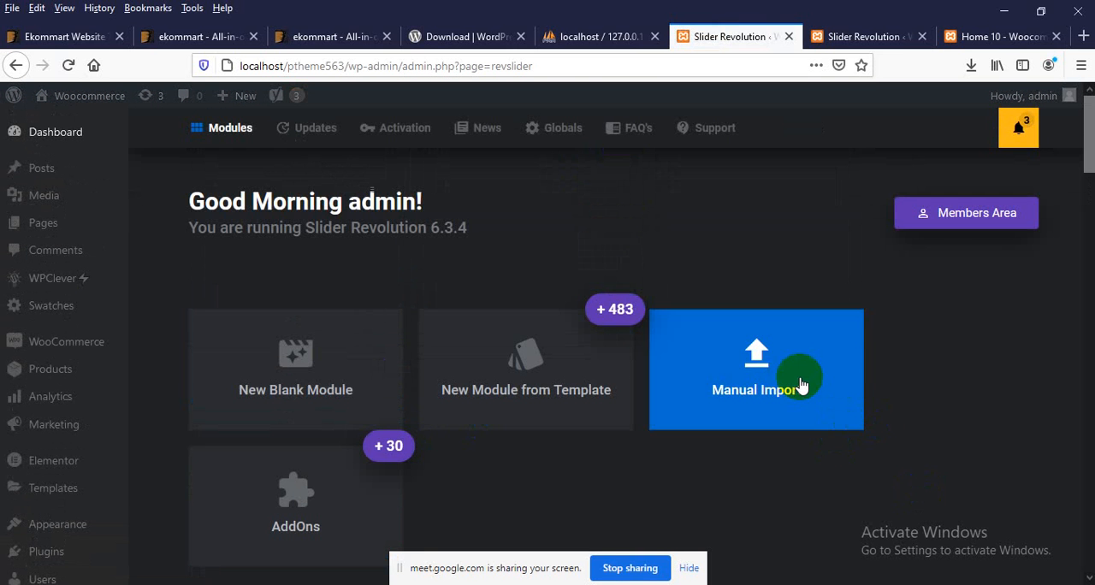
click(804, 385)
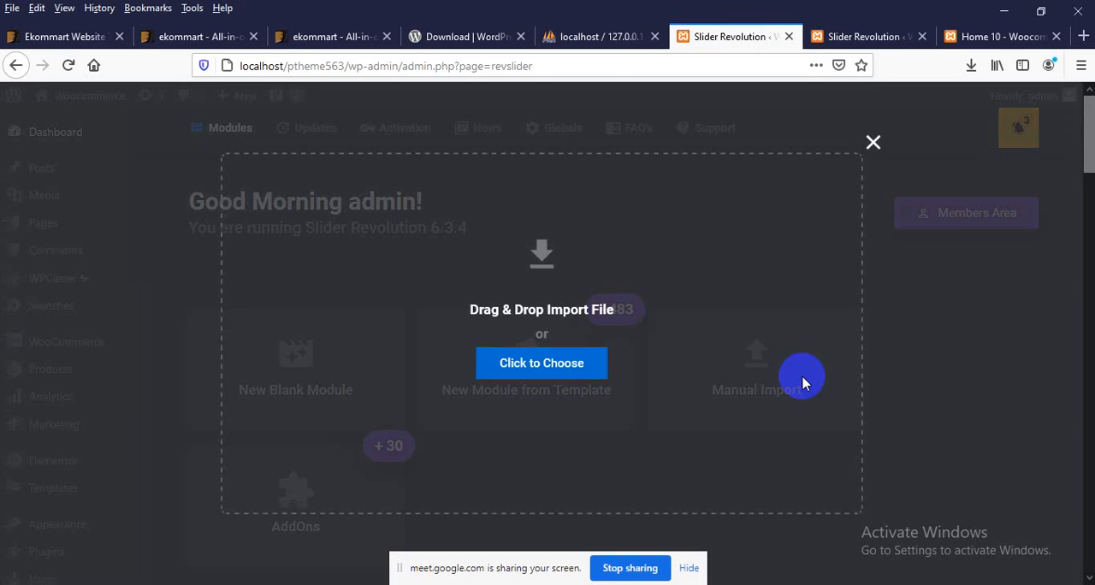
click(510, 374)
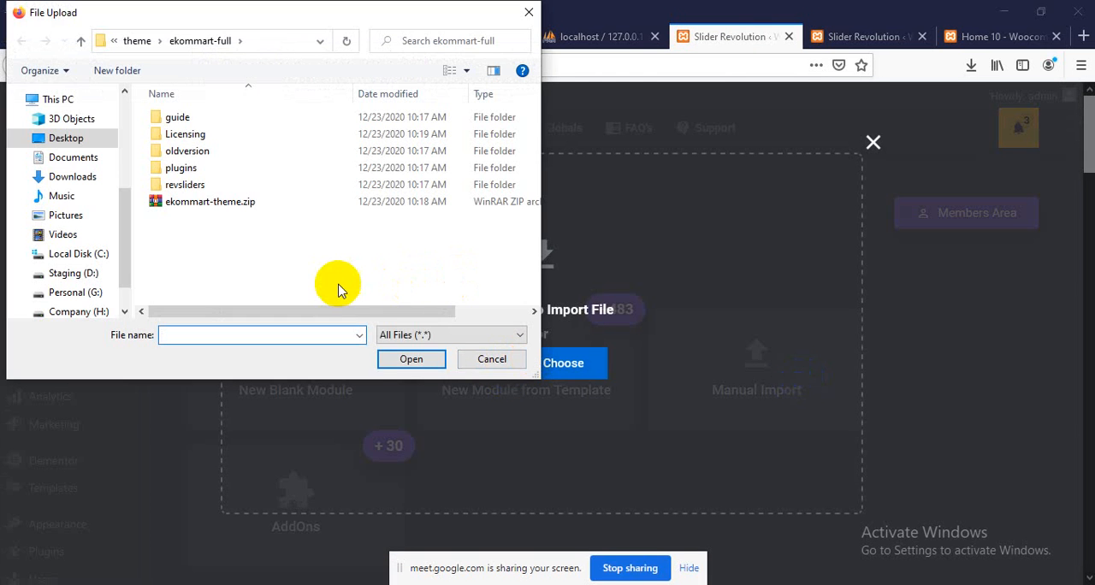
double_click(181, 185)
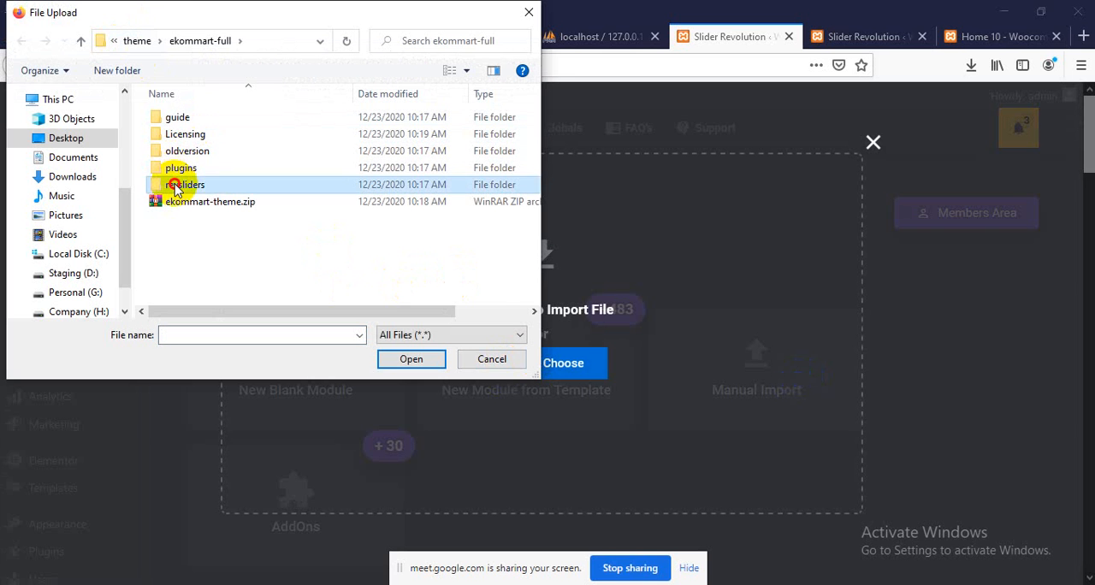
scroll(203, 214, down, 1)
scroll(200, 214, down, 1)
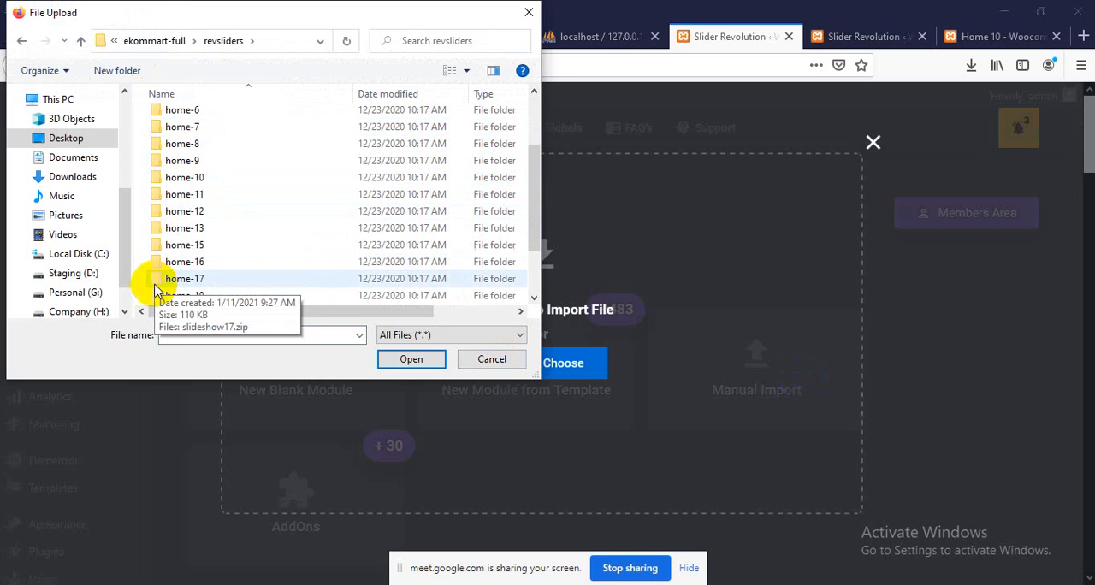
click(213, 181)
double_click(213, 186)
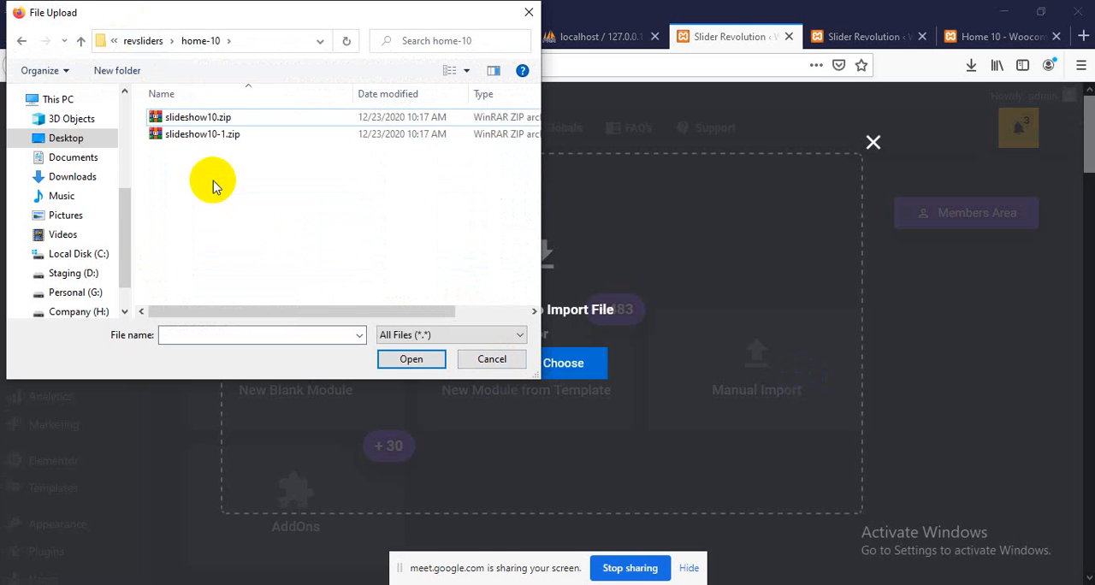
double_click(198, 120)
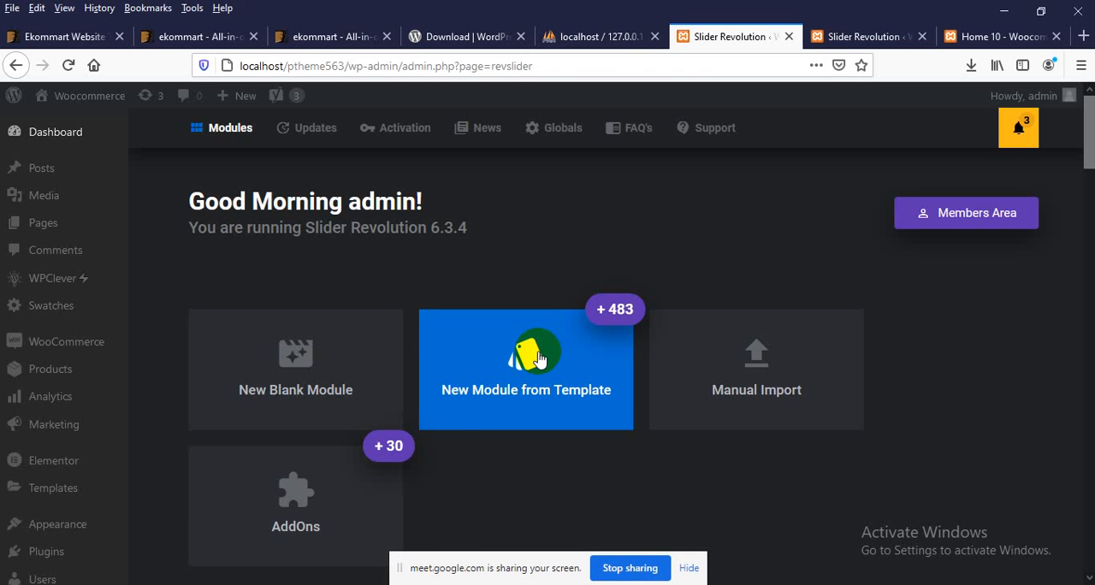
scroll(537, 359, down, 5)
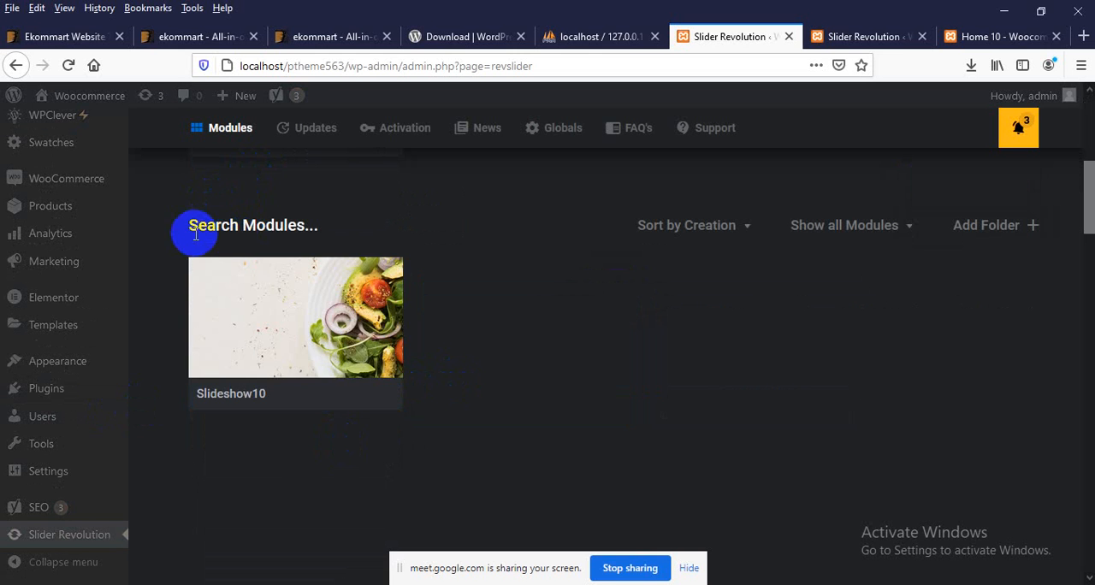
mouse_move(215, 340)
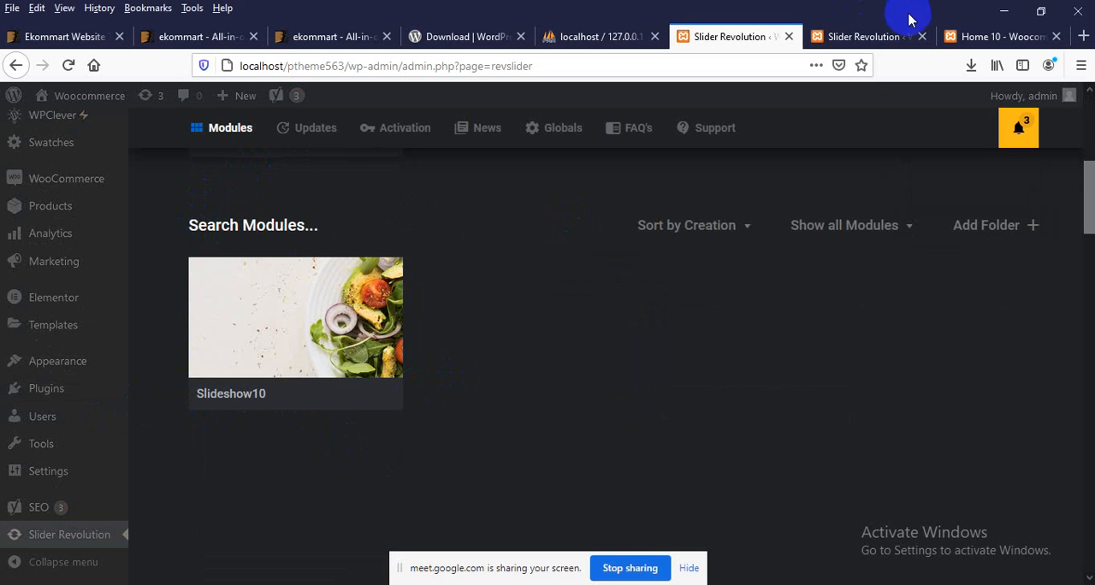
Review the local home page's Healthy Food & Organic Market slideshow and the Deals Of The Day section
click(958, 39)
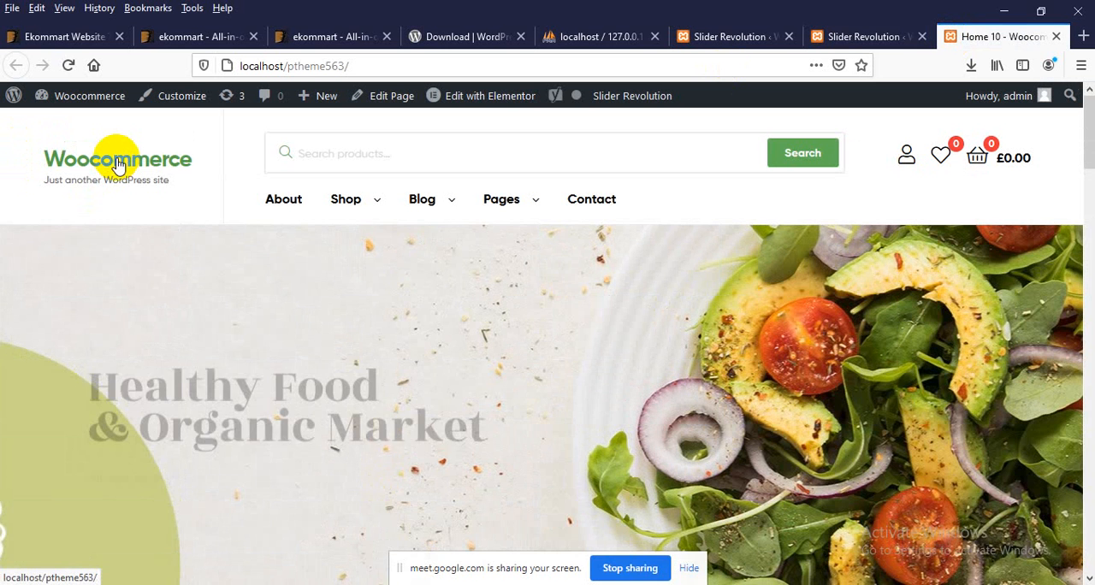
scroll(115, 164, down, 2)
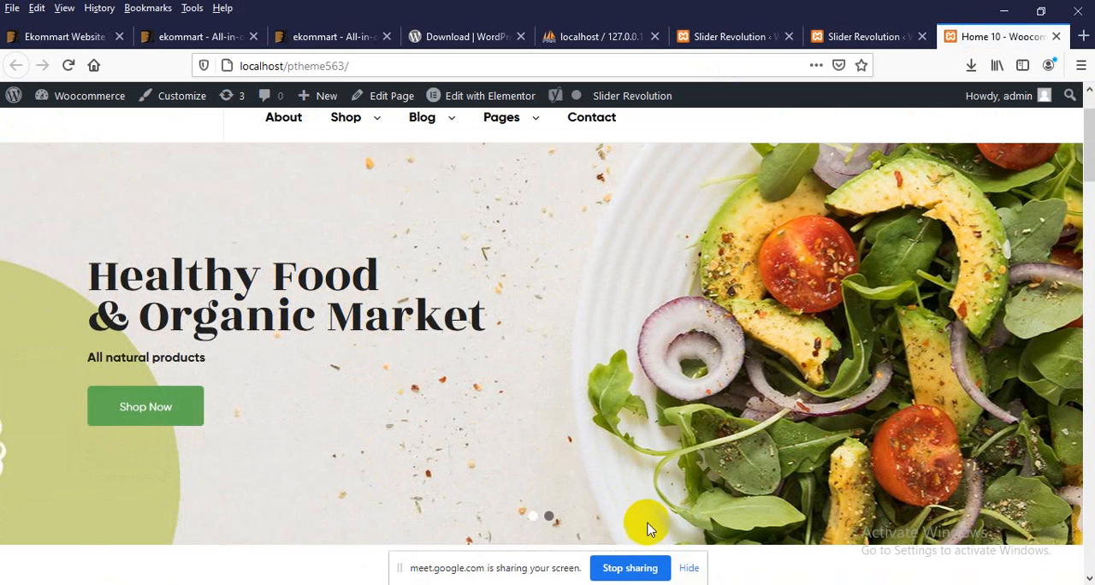
click(551, 518)
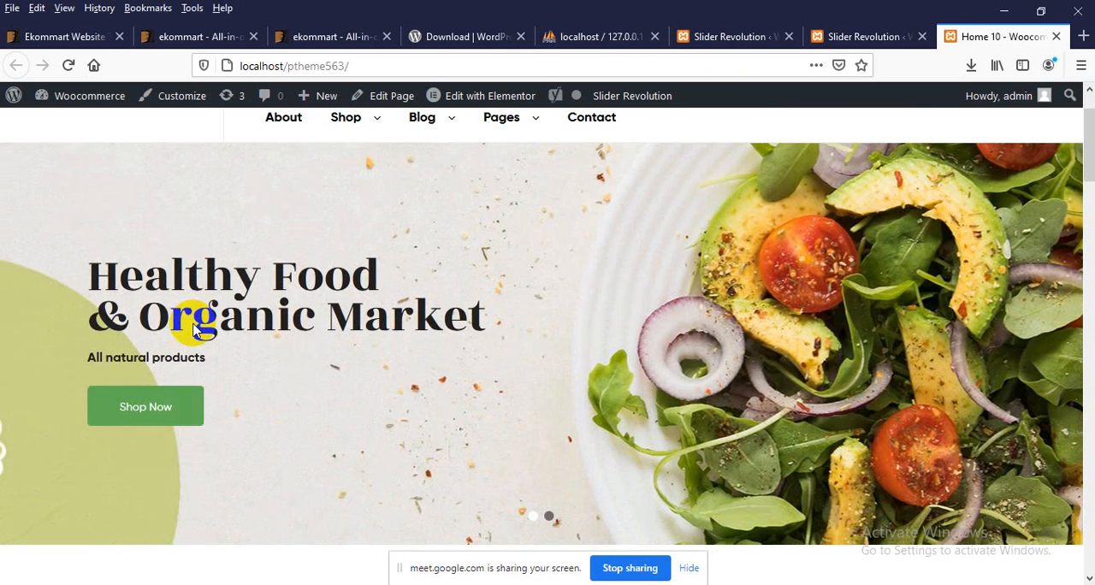
scroll(354, 310, down, 15)
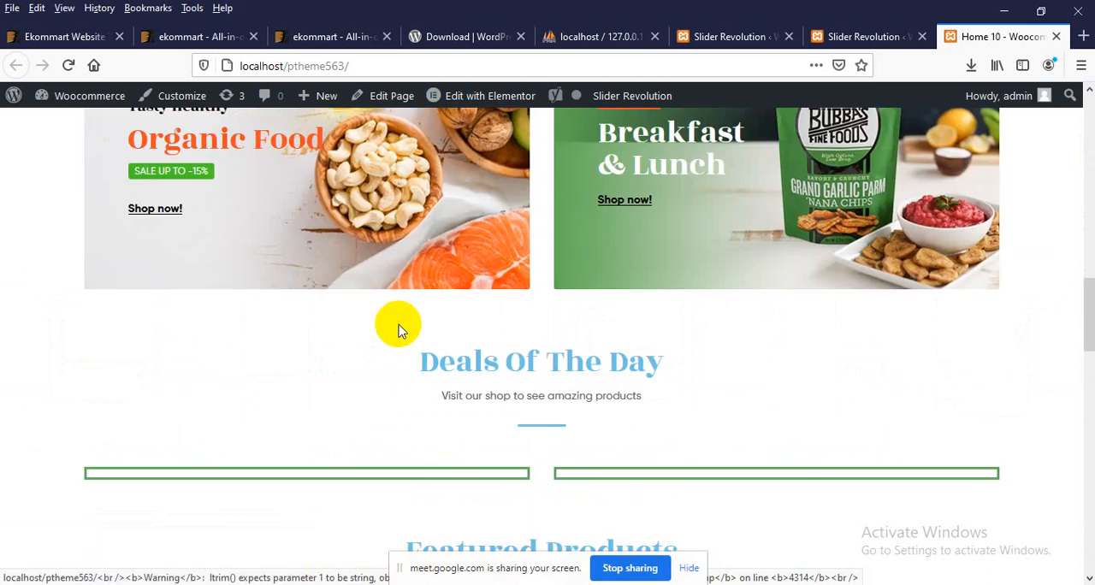
scroll(610, 321, up, 4)
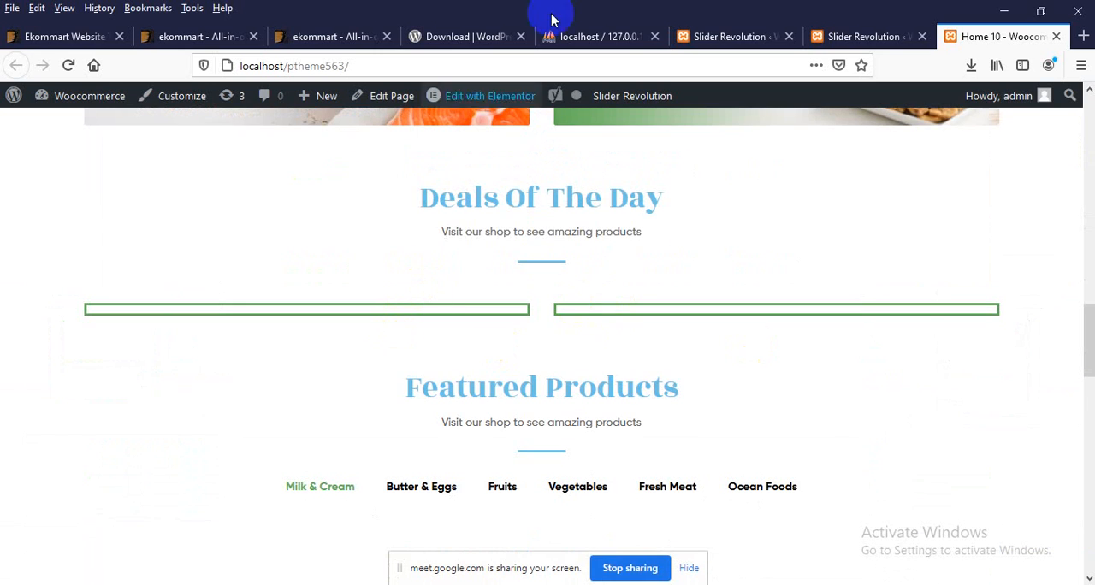
Examine the same category, deals and featured product sections in the ekommart demo preview on ThemeForest for comparison
click(342, 36)
scroll(376, 218, down, 14)
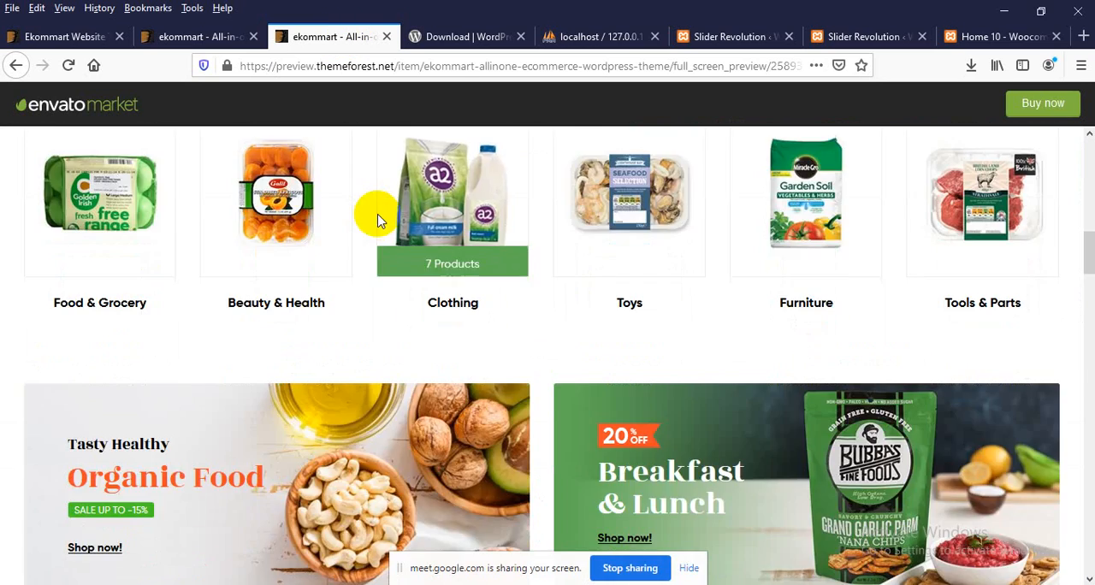
scroll(366, 250, up, 8)
scroll(308, 278, down, 9)
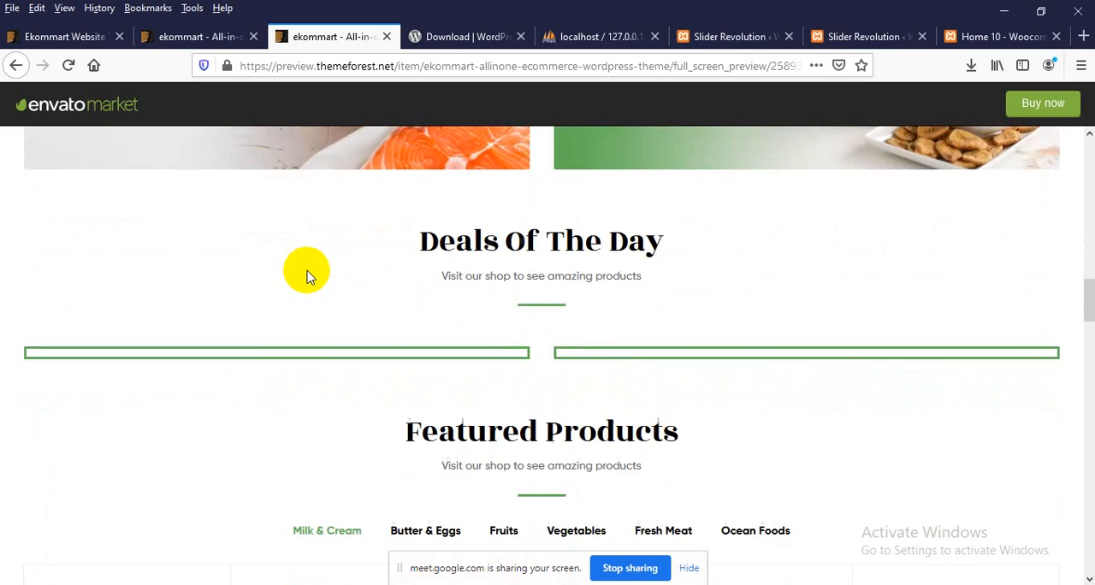
scroll(396, 252, up, 1)
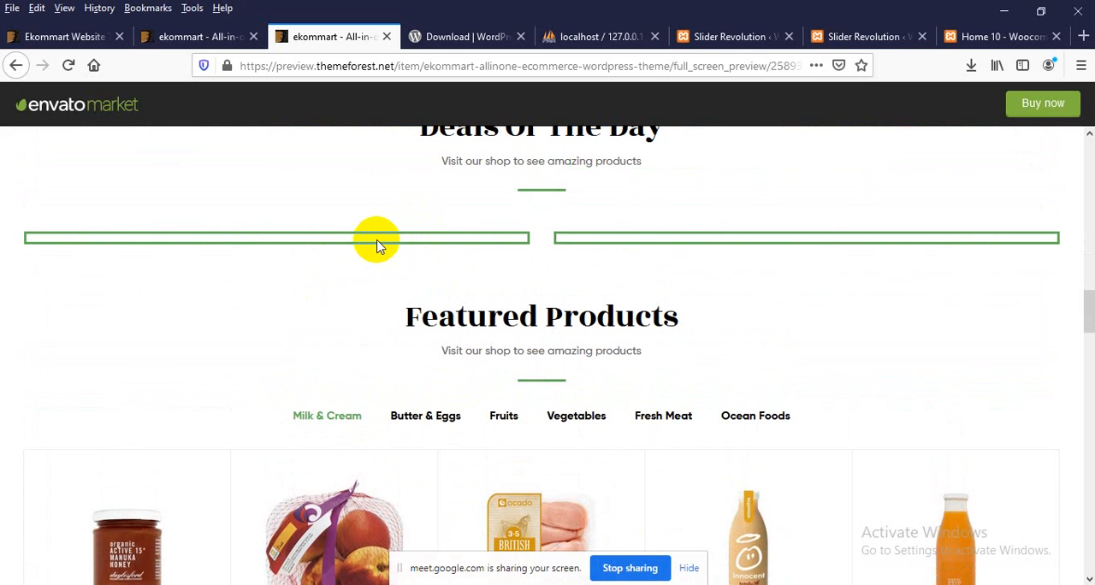
scroll(379, 304, down, 5)
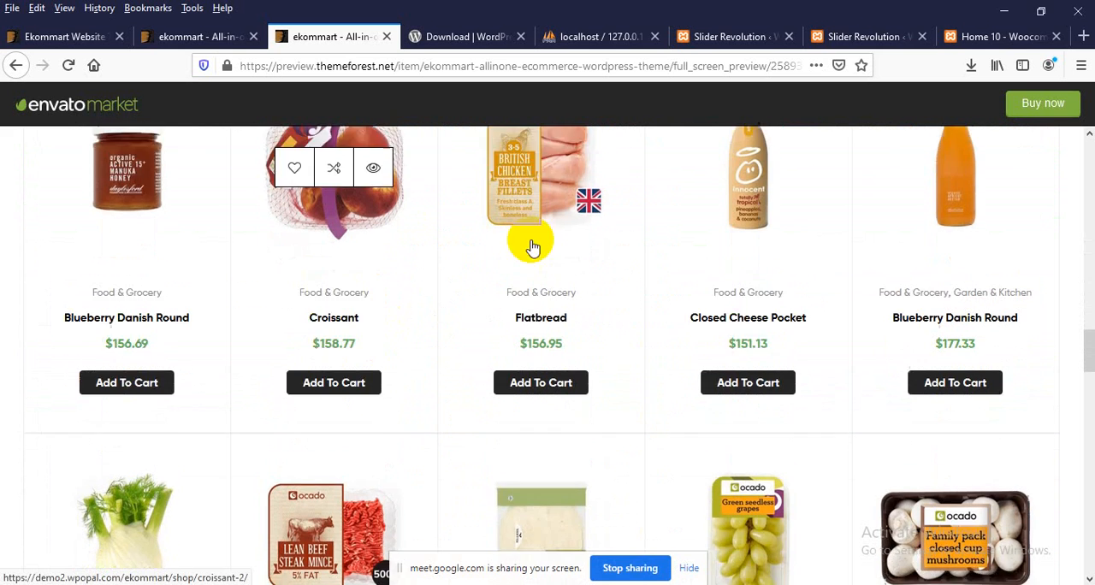
Return to the local home page and inspect its Latest News and Featured Products sections
click(976, 36)
scroll(476, 398, down, 10)
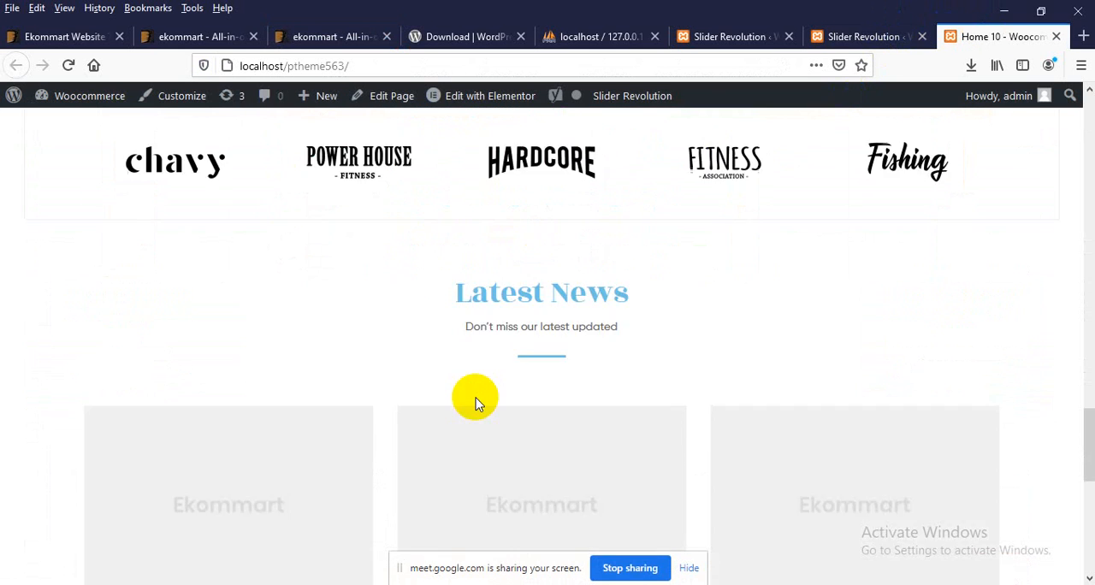
scroll(475, 398, down, 2)
scroll(476, 398, up, 3)
scroll(475, 398, down, 3)
scroll(475, 398, up, 1)
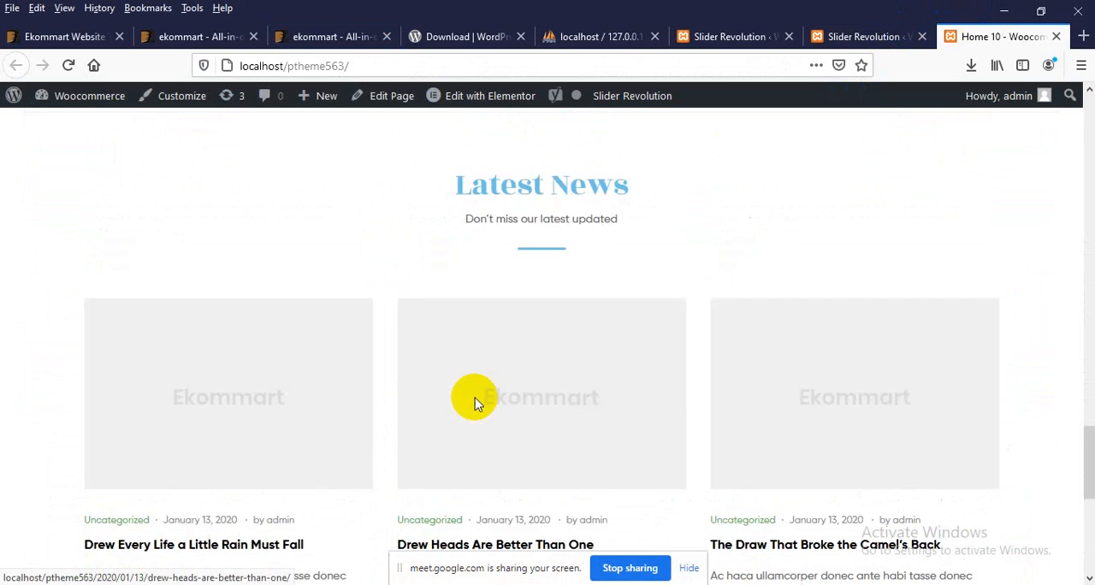
scroll(475, 398, up, 8)
scroll(475, 398, down, 5)
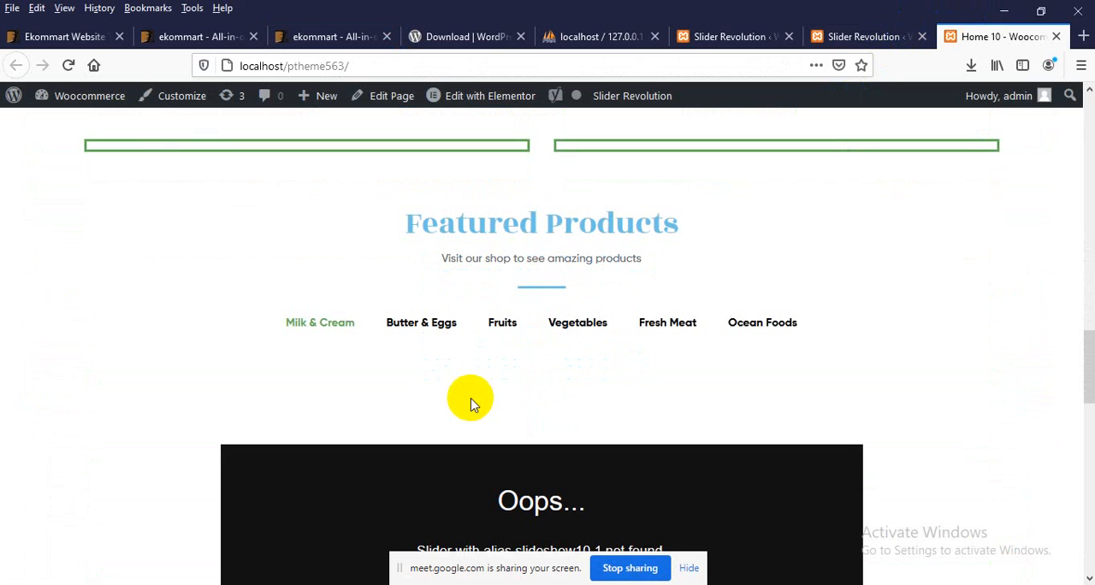
Check the Milk & Cream category under Featured Products and the slider area above the brand logos
click(396, 324)
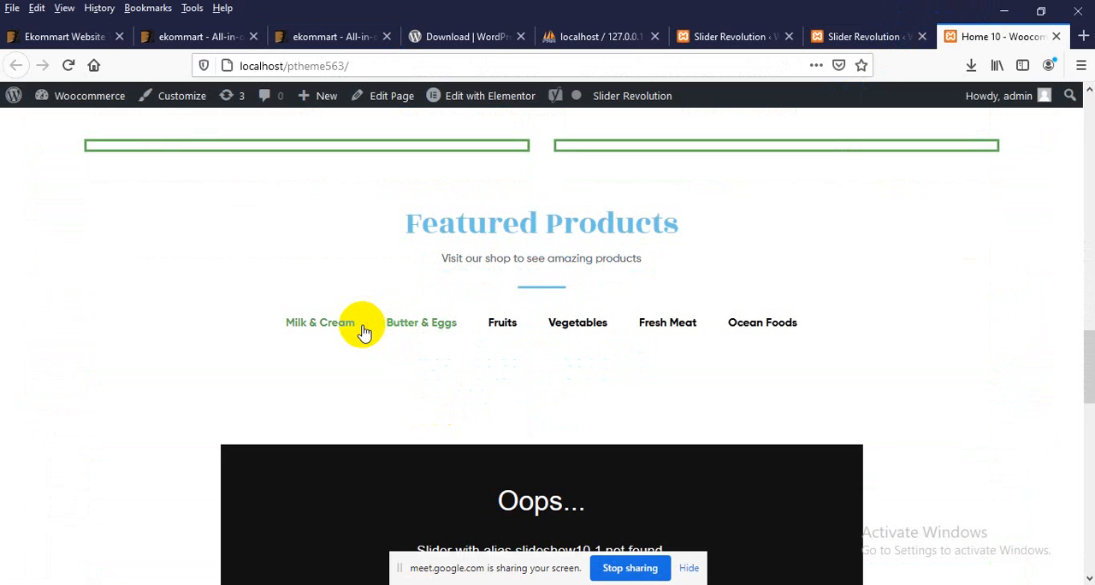
click(357, 329)
scroll(268, 264, down, 3)
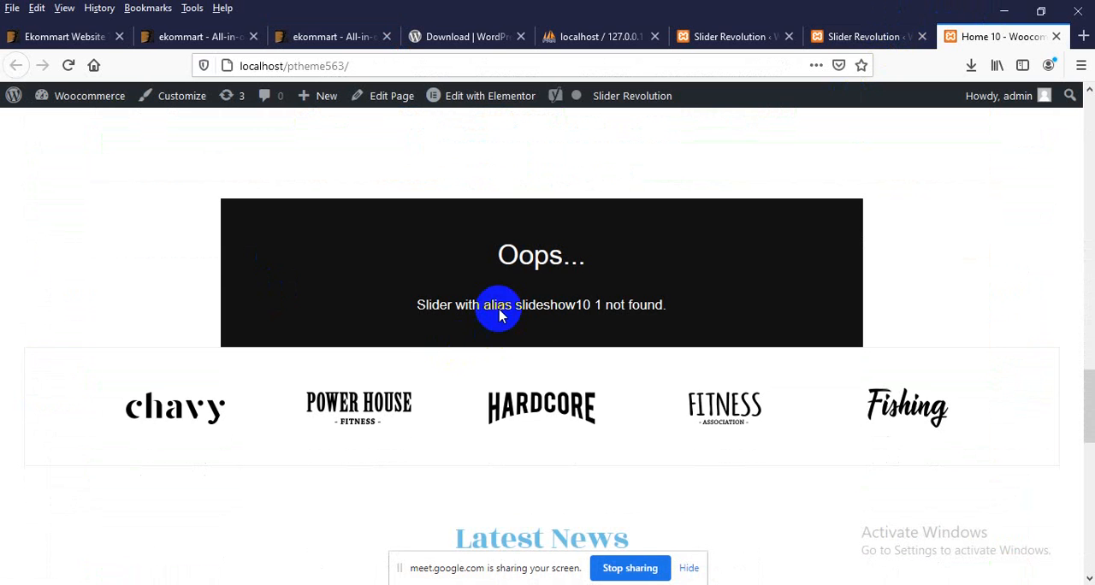
right_click(1, 199)
click(115, 214)
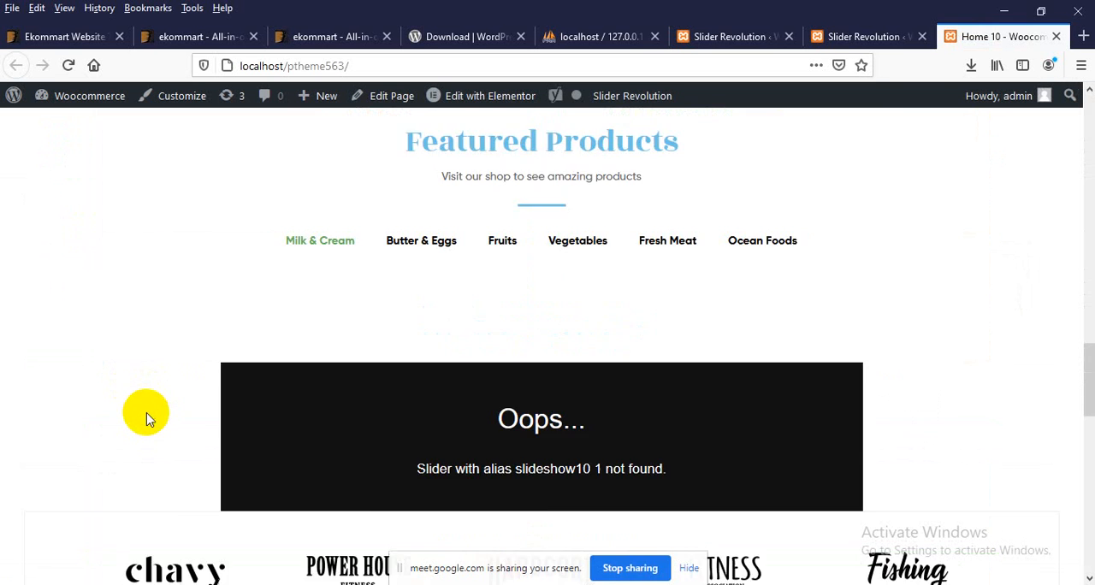
scroll(146, 413, down, 2)
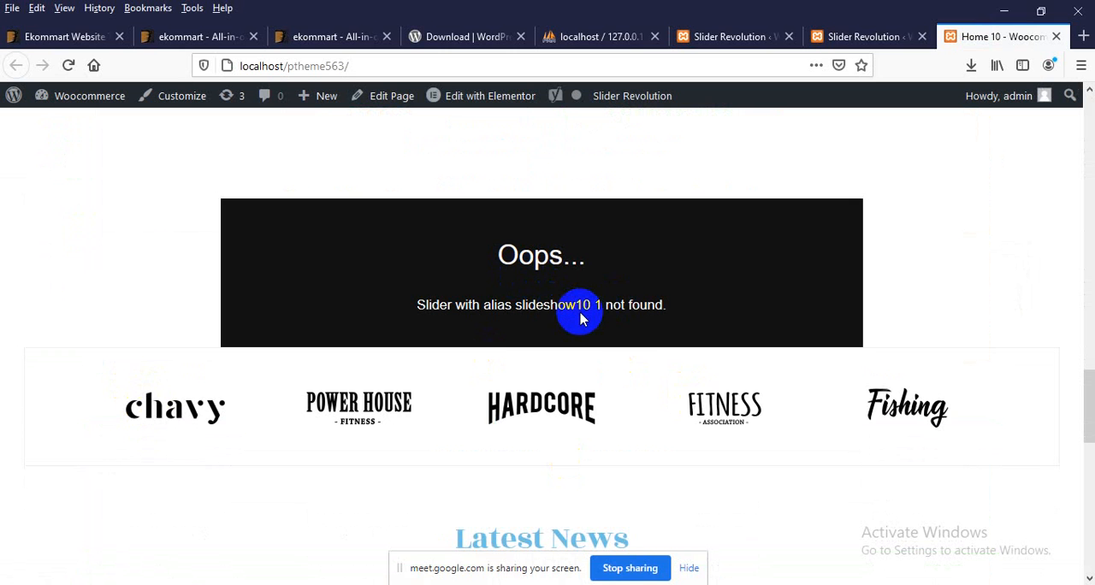
scroll(594, 317, up, 3)
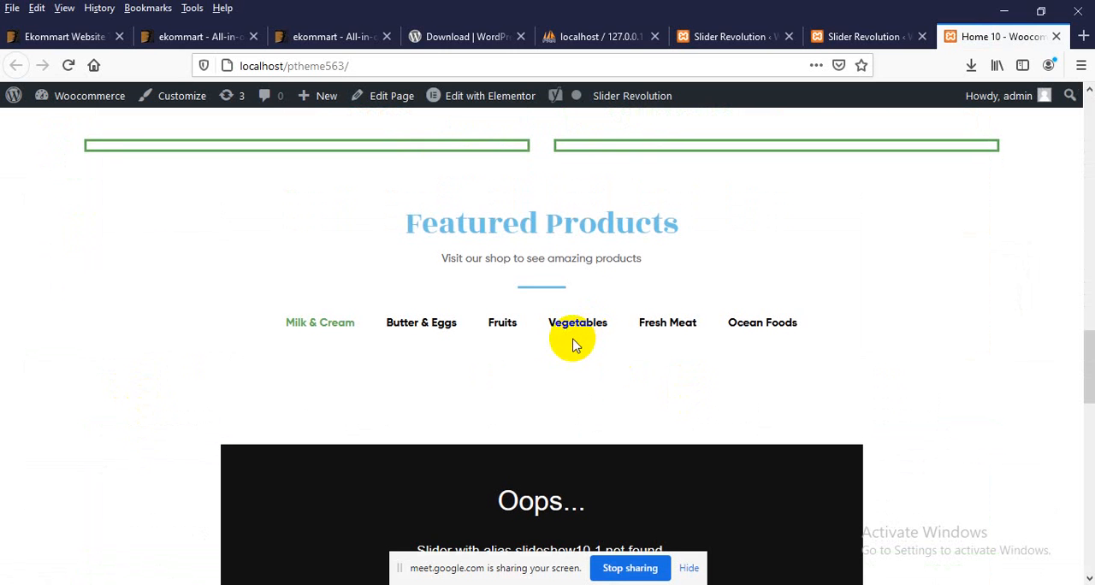
Go through the Butter & Eggs, Fruits, Vegetables, Fresh Meat and Ocean Foods categories under Featured Products
click(410, 332)
click(503, 332)
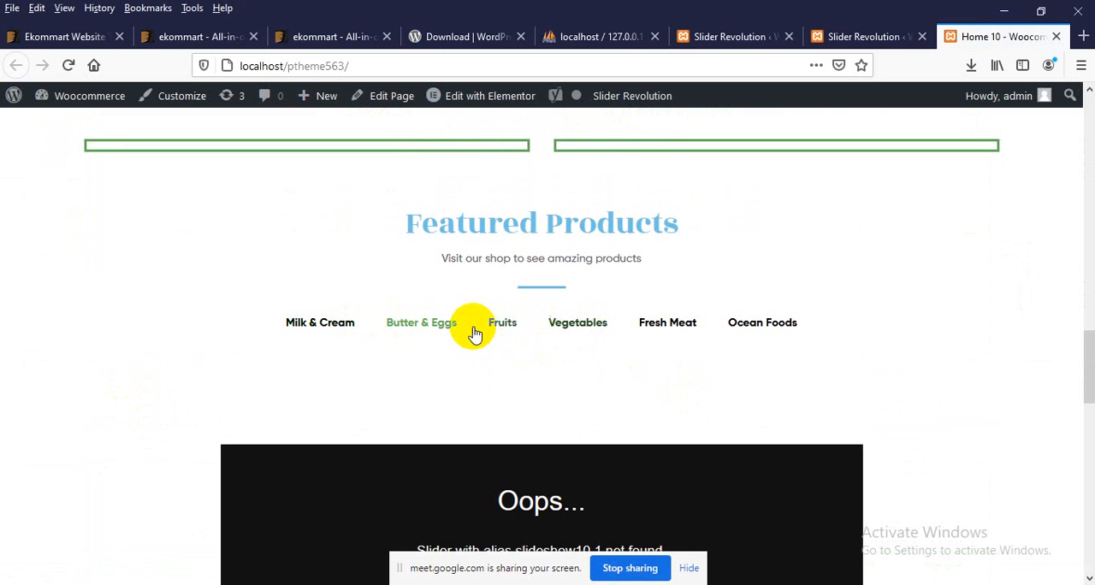
click(585, 332)
click(651, 334)
click(790, 331)
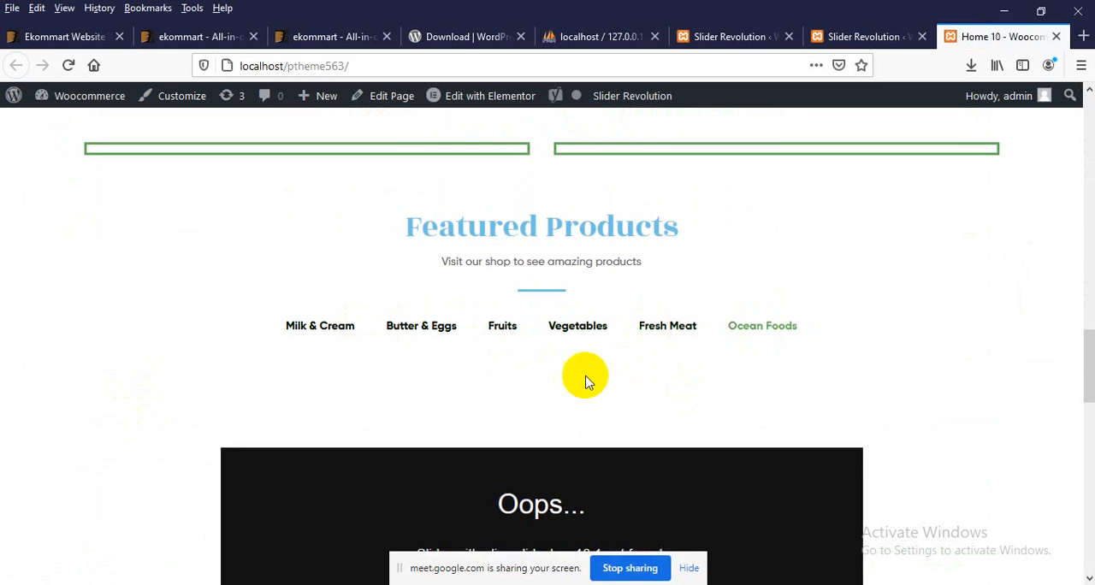
Look over the products on localhost/ptheme563/shop and return to the slider area of the home page
scroll(587, 376, up, 8)
scroll(585, 370, down, 6)
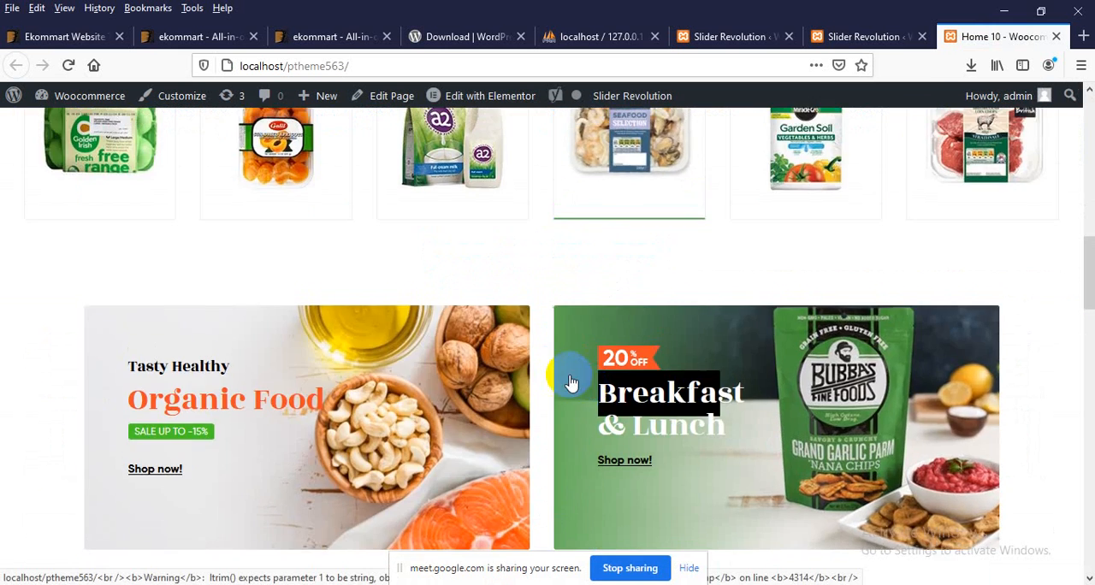
scroll(568, 372, up, 5)
click(379, 69)
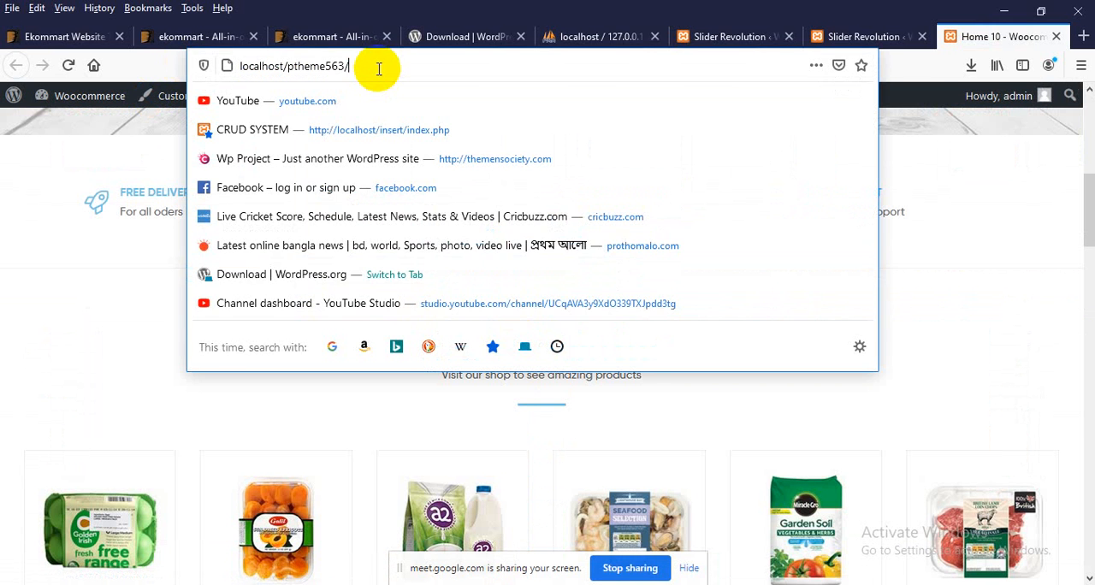
text(shop)
key(Return)
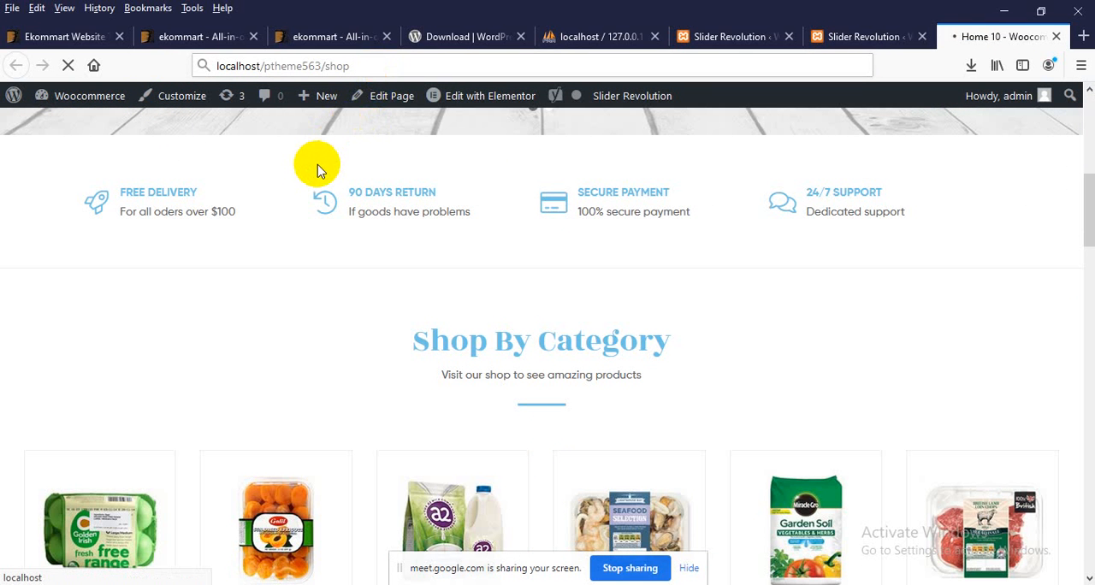
scroll(67, 343, down, 2)
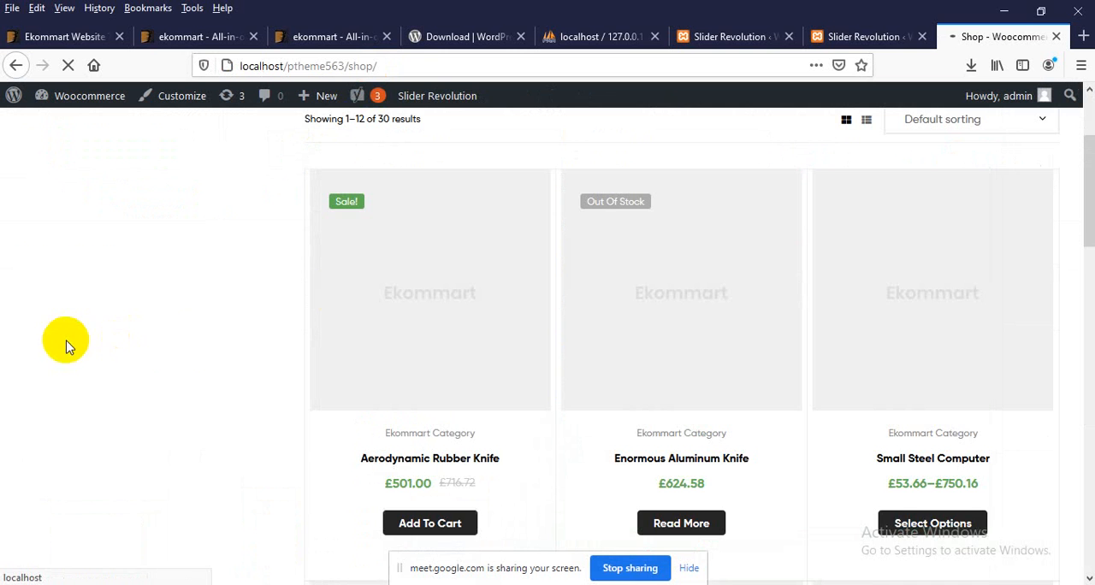
scroll(565, 344, down, 10)
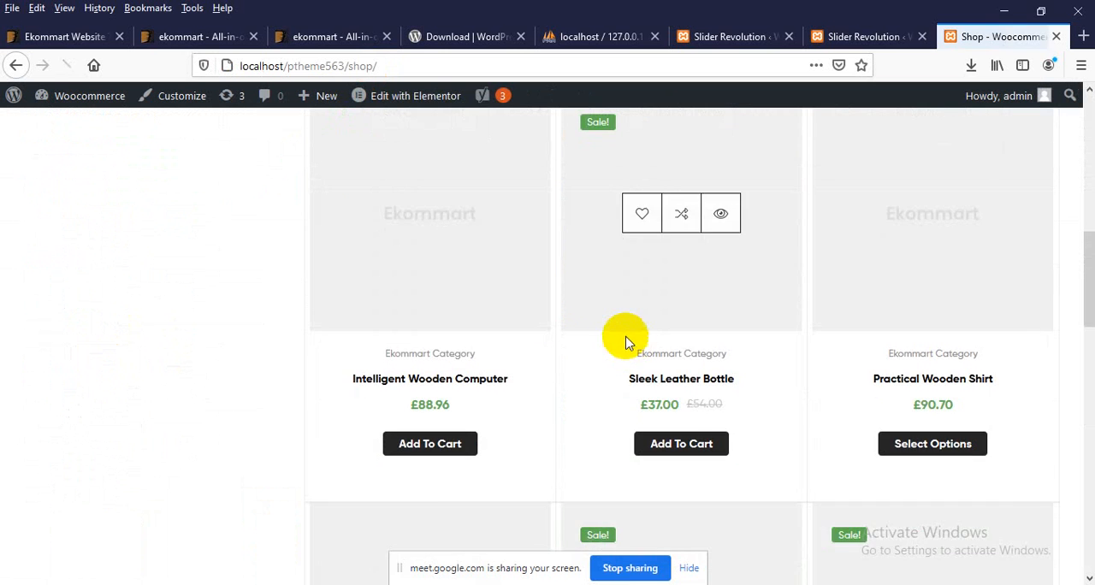
click(15, 66)
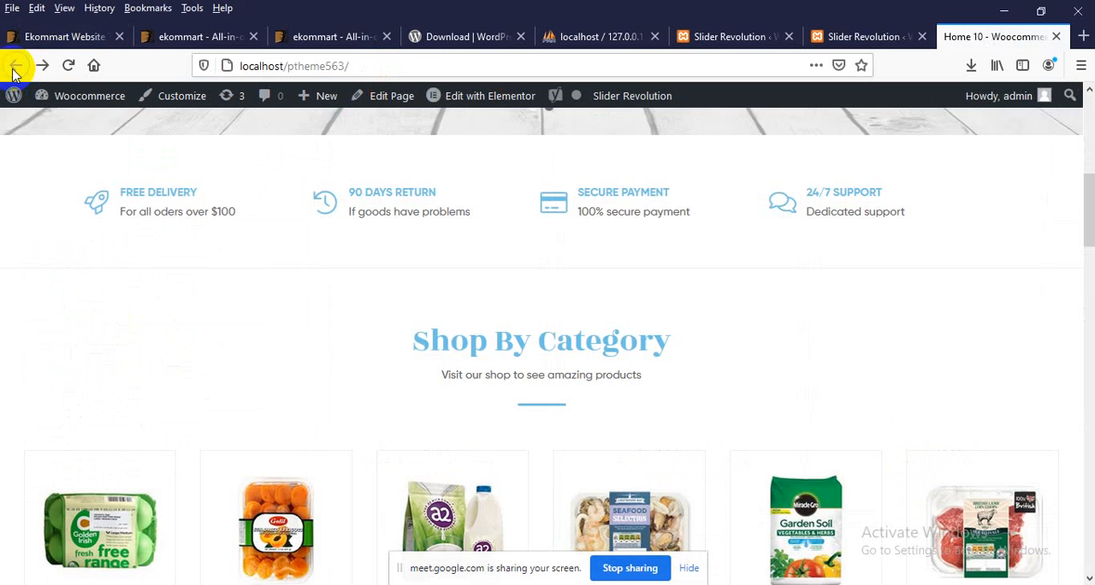
scroll(317, 354, down, 15)
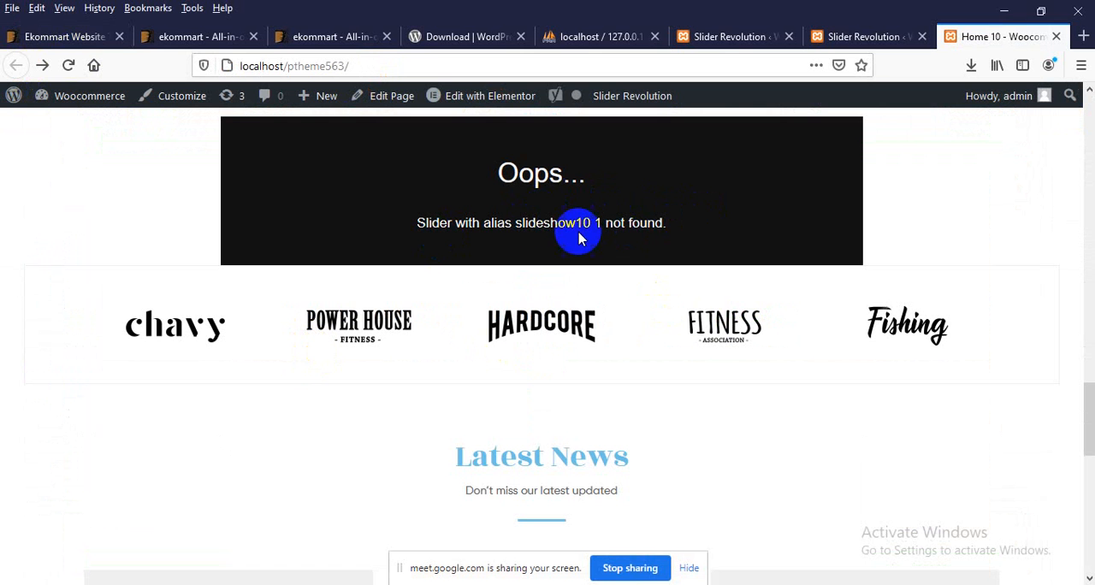
Manually import slideshow10-1.zip from revsliders/home-10 into Slider Revolution and view the module list
click(724, 37)
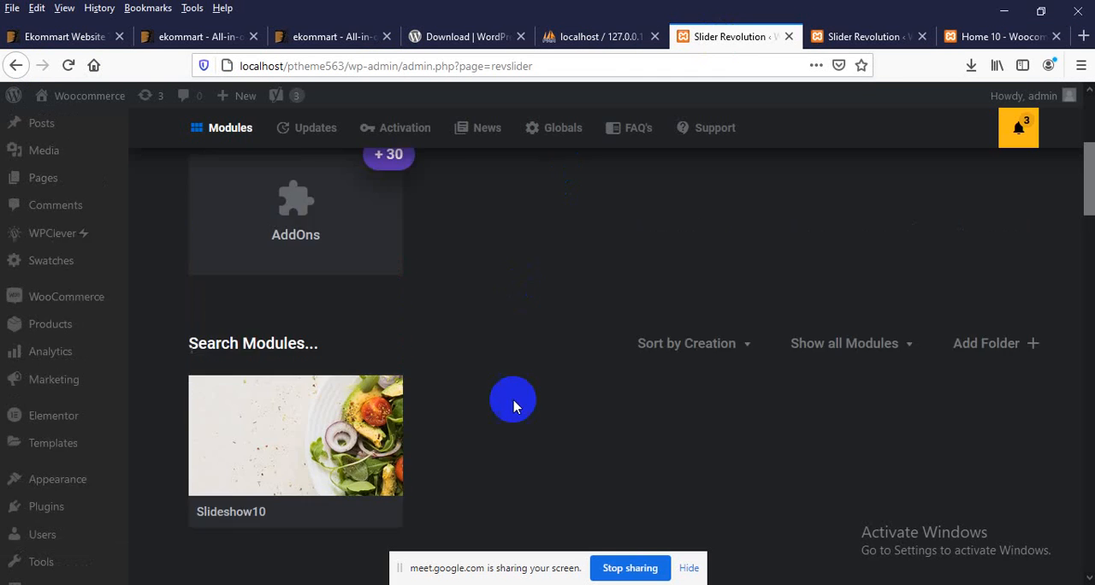
scroll(766, 277, up, 4)
click(756, 351)
click(558, 385)
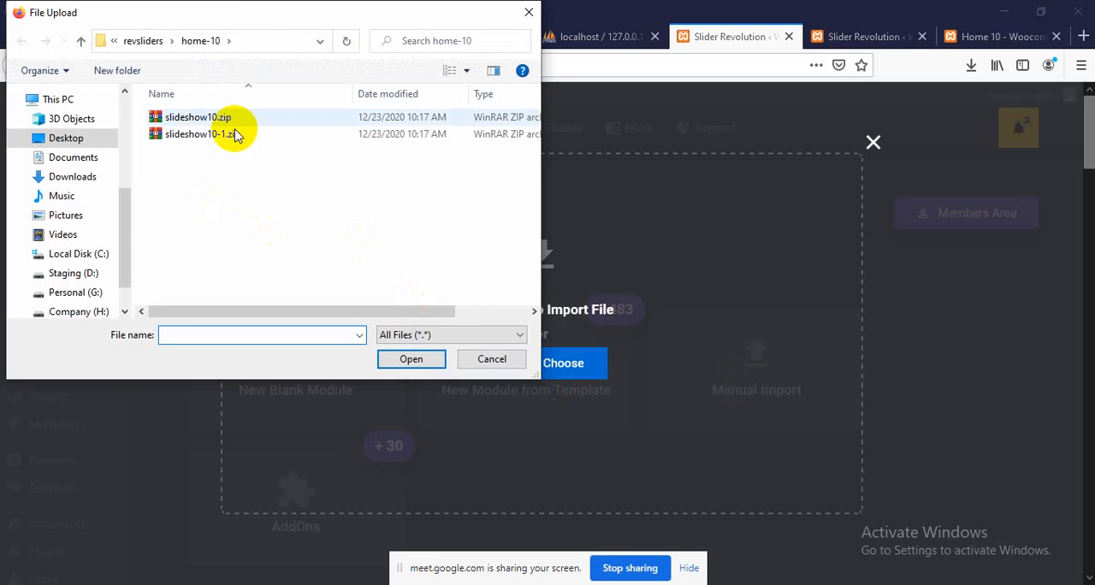
double_click(224, 137)
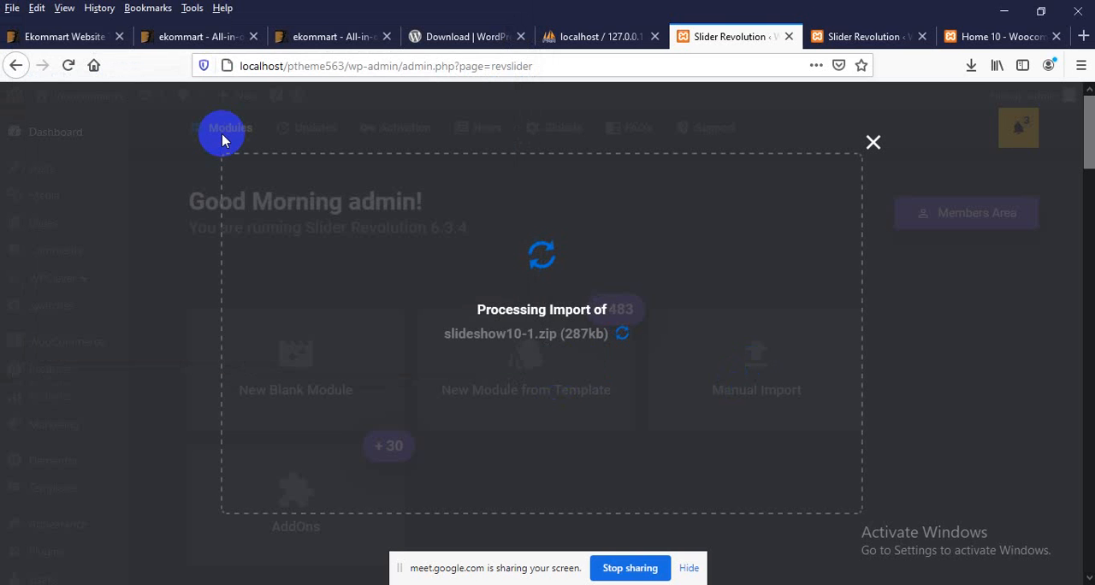
scroll(640, 219, down, 6)
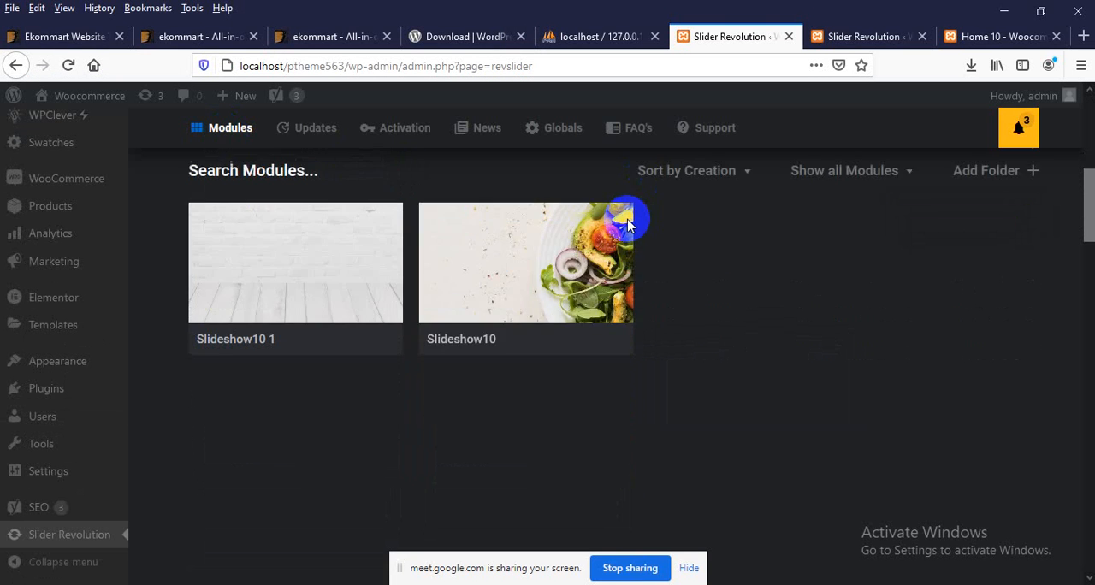
Reload the local home page and check the second slideshow above the brand logos
click(984, 36)
right_click(107, 221)
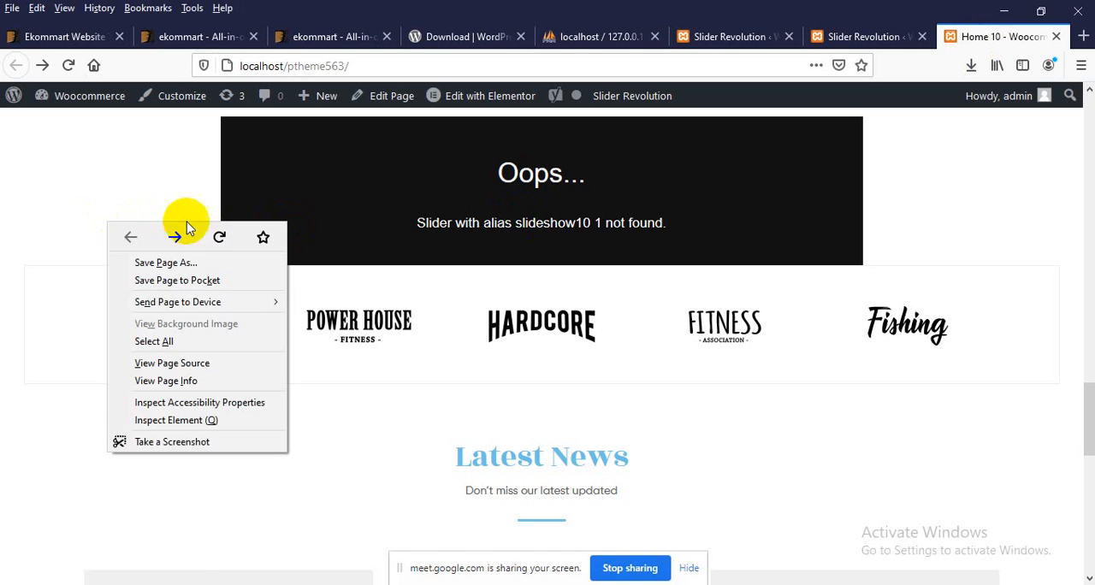
click(220, 237)
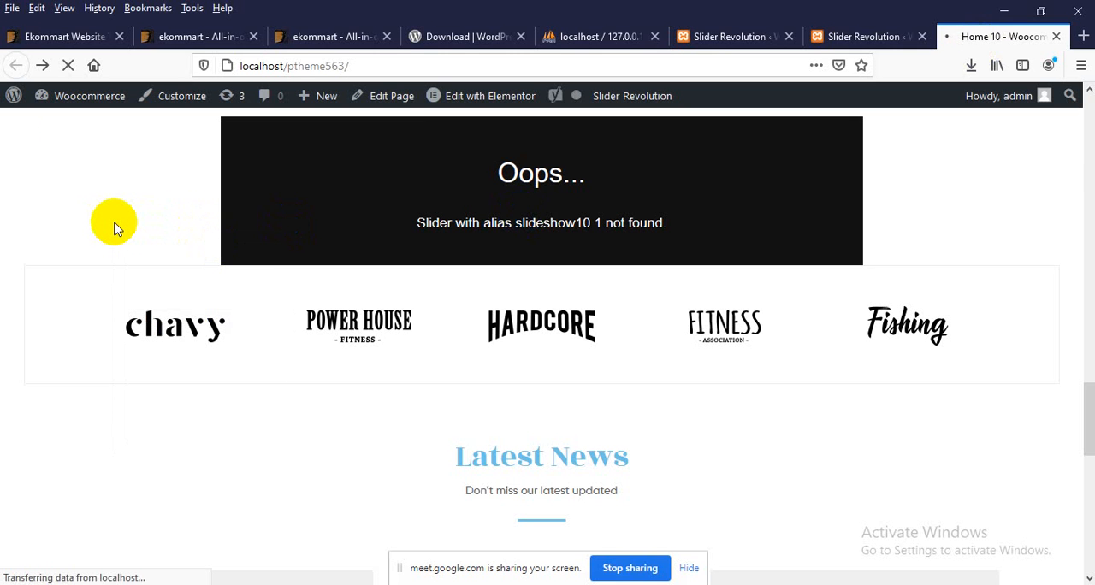
scroll(138, 252, down, 12)
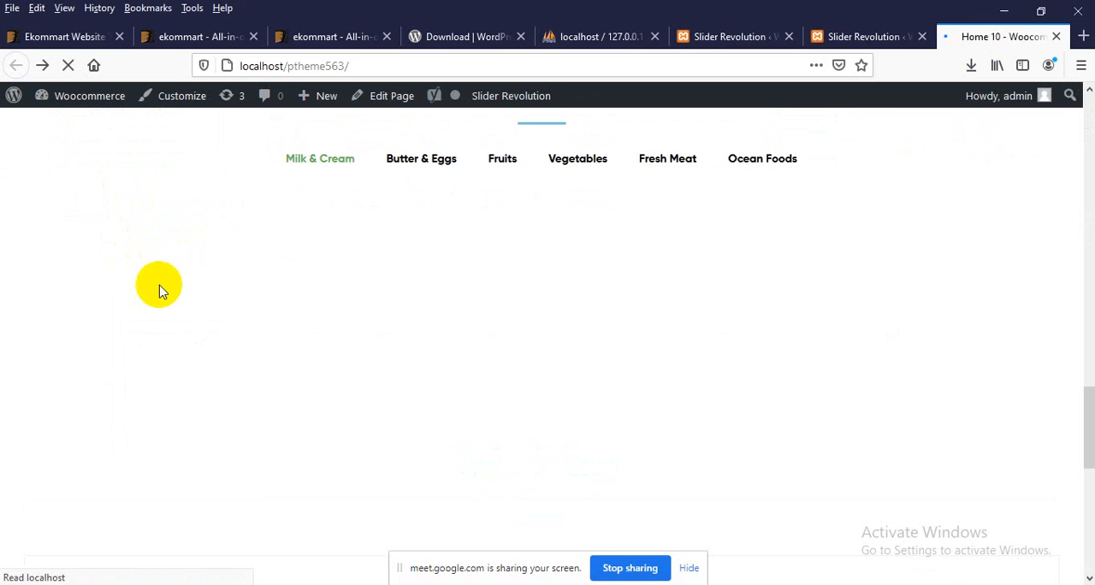
scroll(172, 282, up, 10)
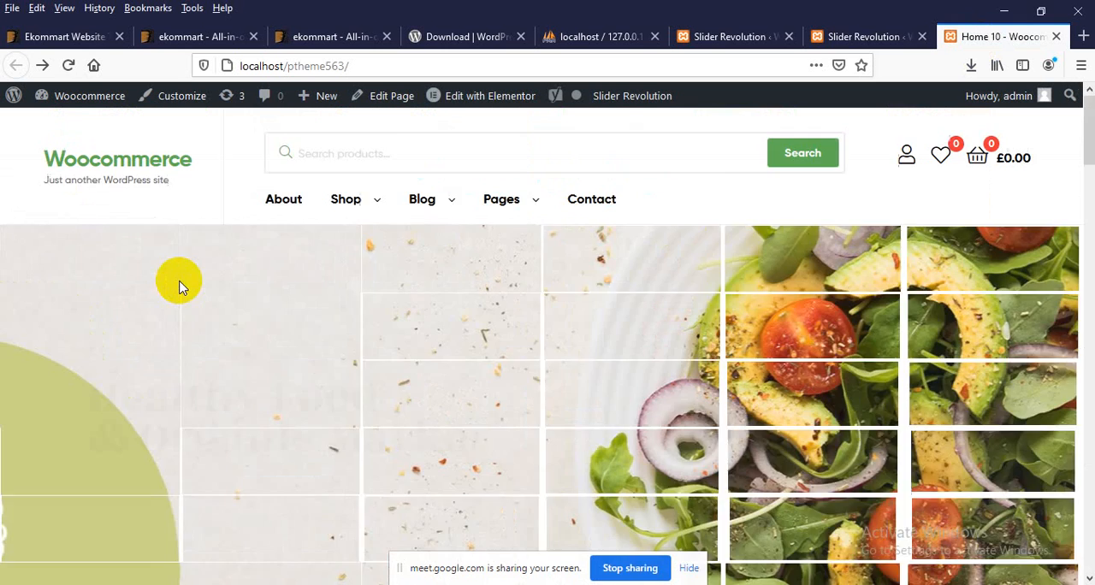
scroll(184, 282, down, 6)
scroll(189, 286, down, 12)
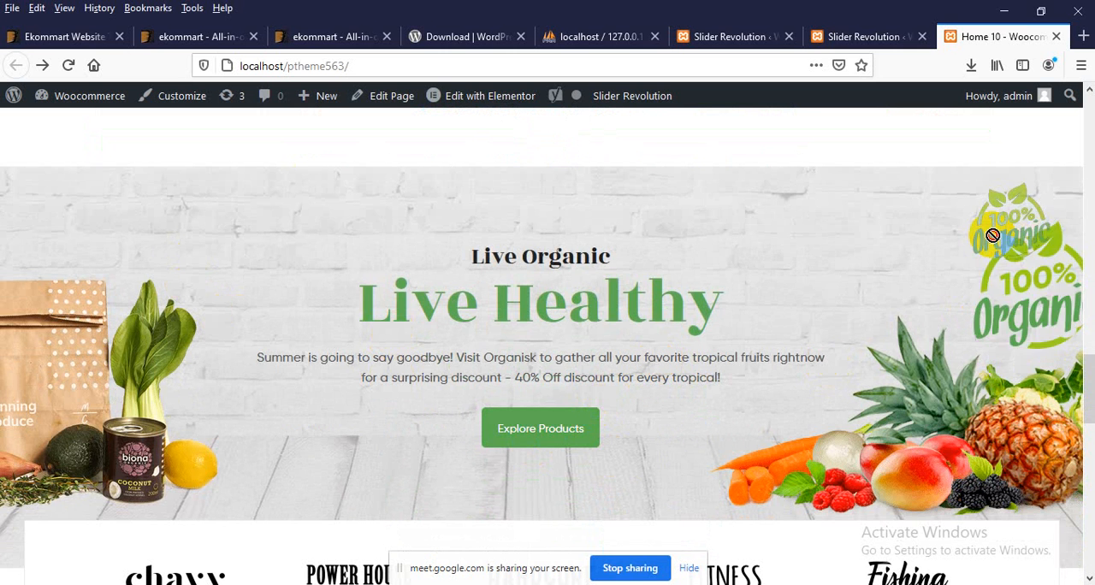
Look over the rest of the home page down to the footer and return to the Shop submenu in the header
scroll(1007, 286, down, 9)
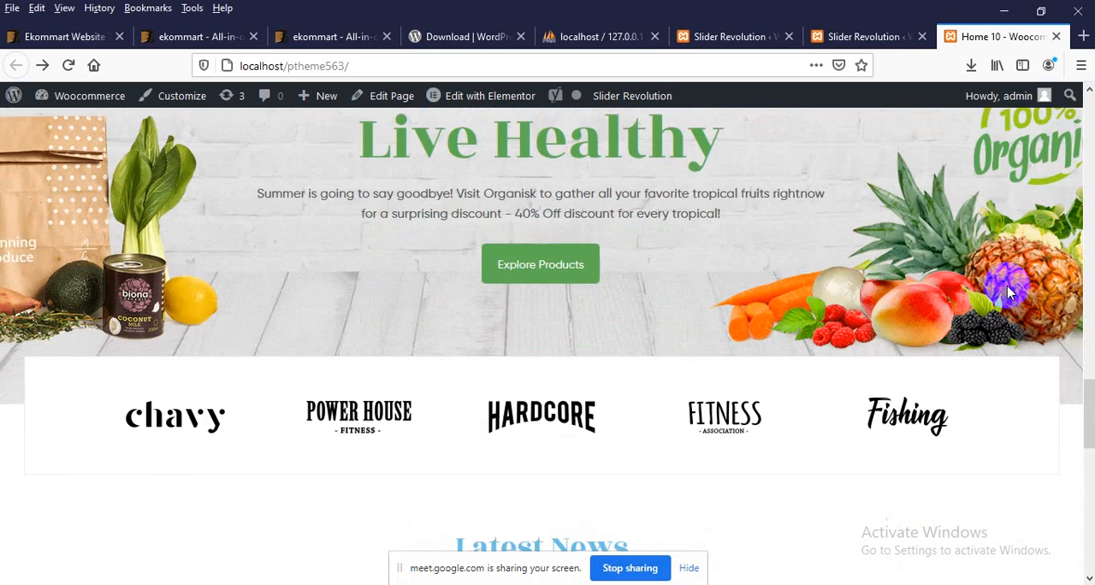
scroll(888, 291, down, 3)
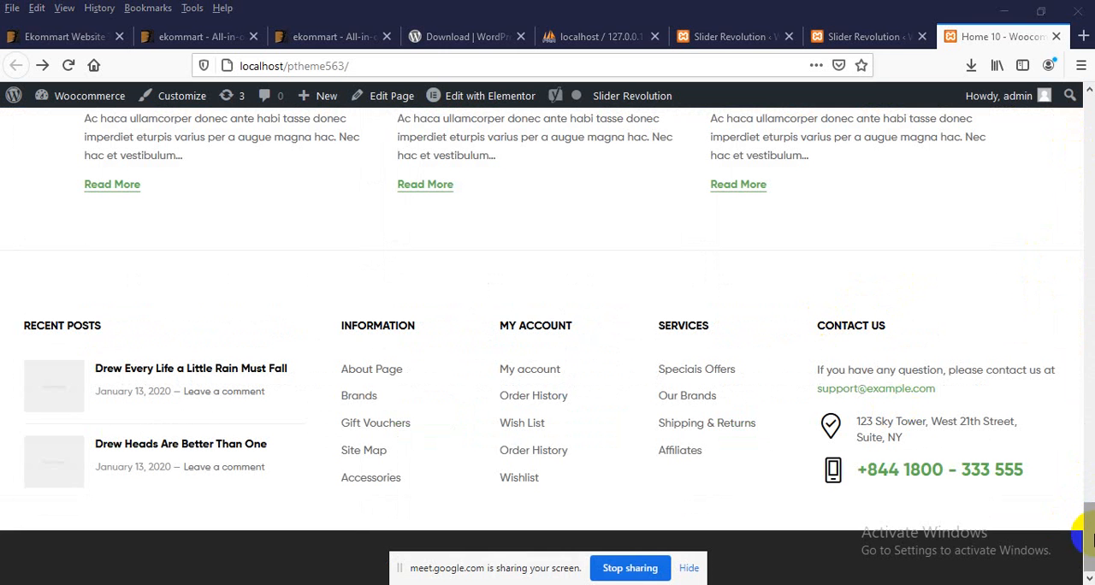
drag(1089, 525, 1086, 110)
mouse_move(365, 197)
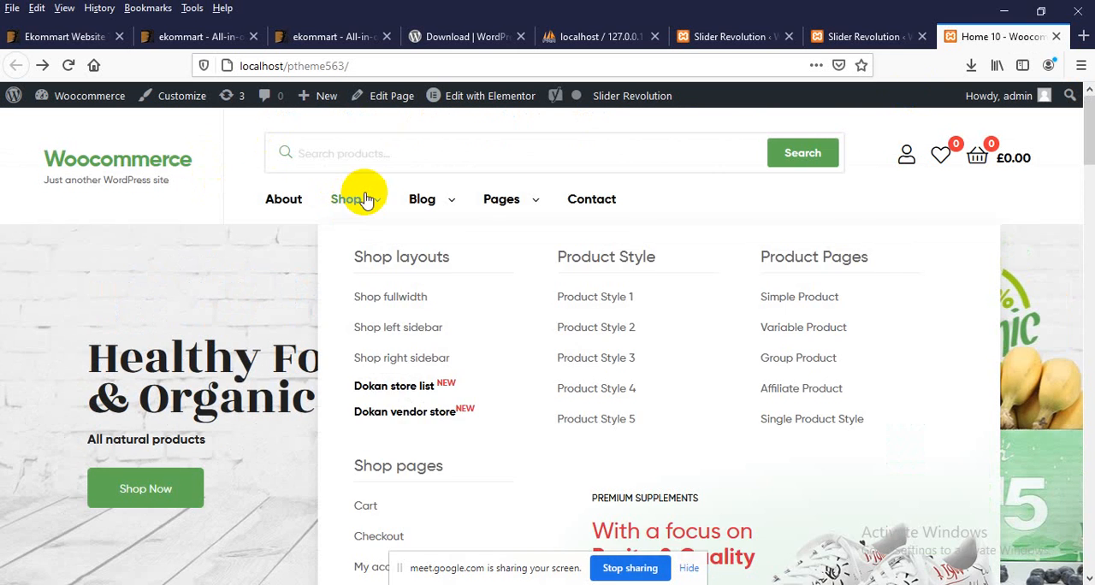
Open the About page and look over its Our Story and Our Team sections
click(298, 209)
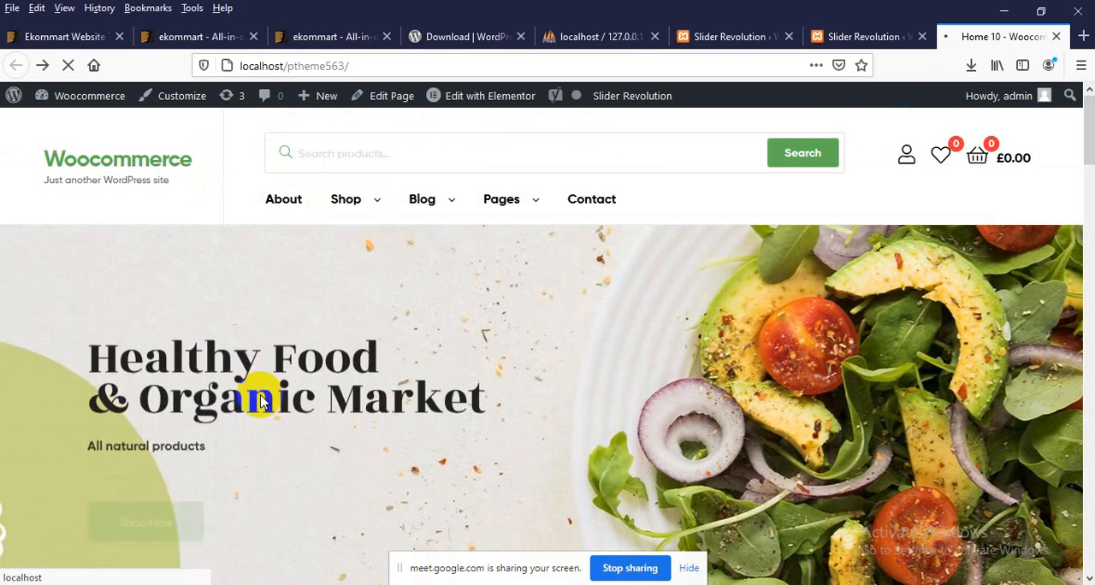
scroll(261, 398, down, 3)
scroll(262, 392, up, 3)
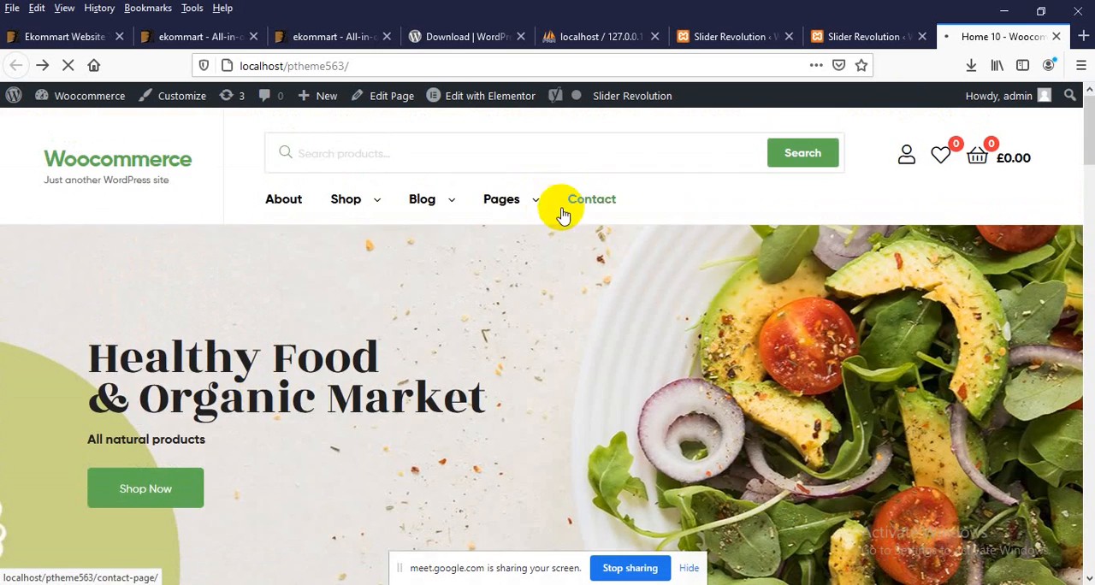
scroll(340, 351, down, 1)
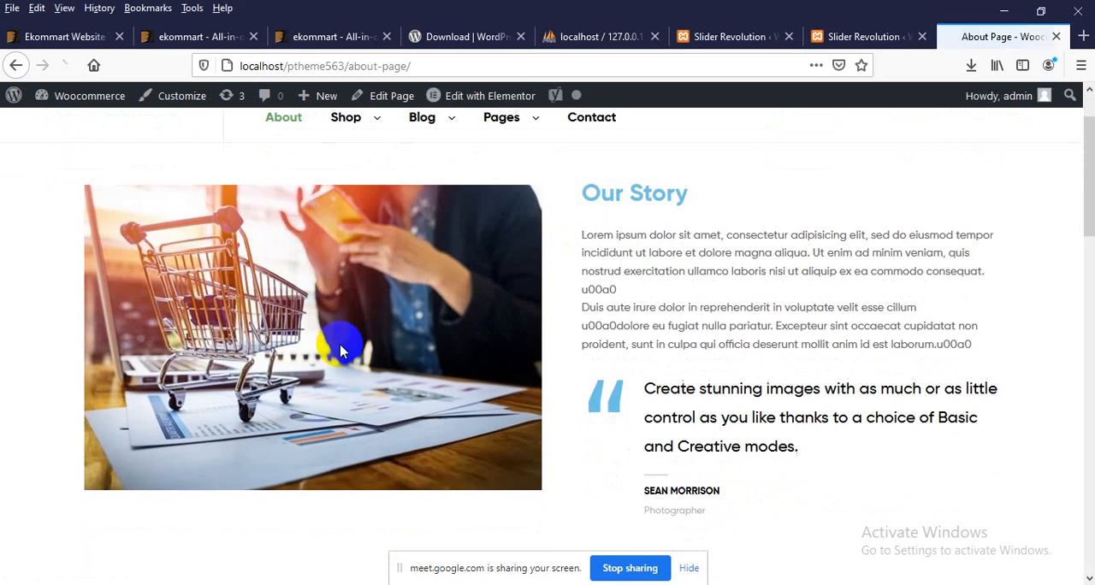
scroll(340, 351, down, 9)
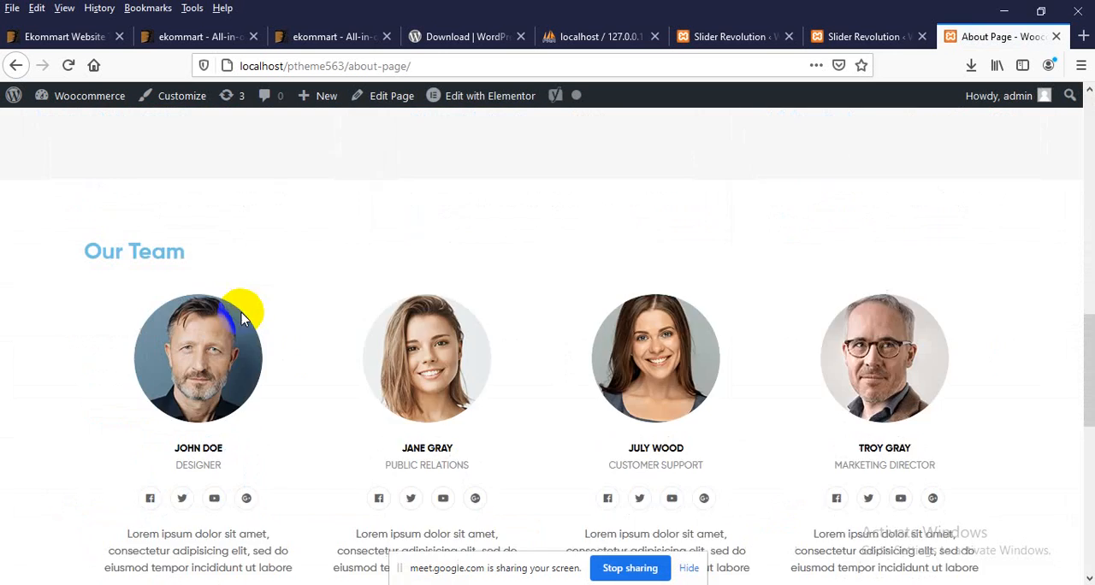
scroll(630, 416, down, 7)
scroll(631, 410, up, 15)
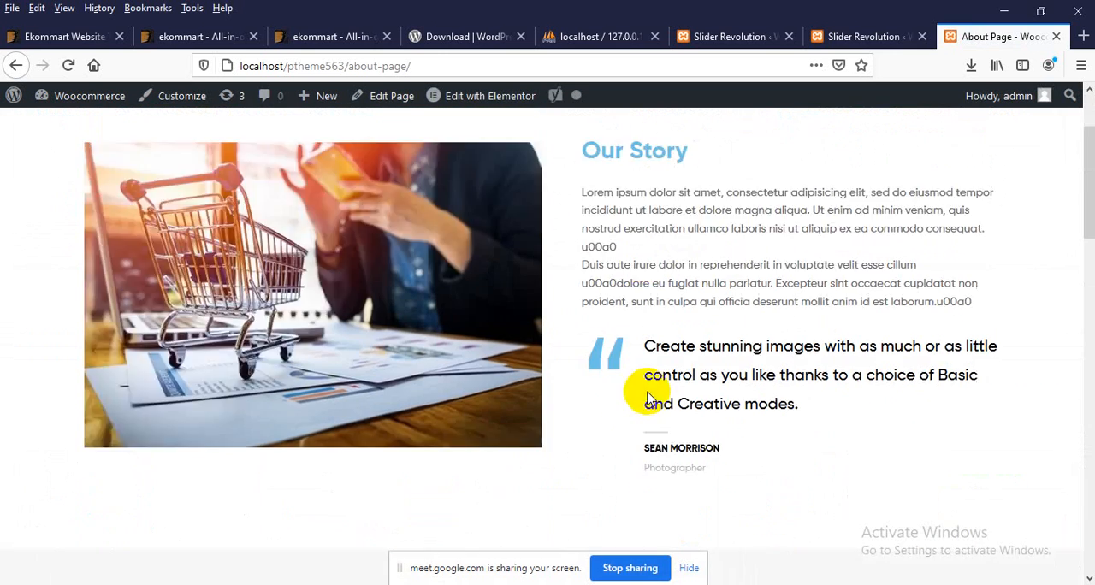
Open the Contact page and preview the submenus of the header navigation
scroll(648, 400, up, 2)
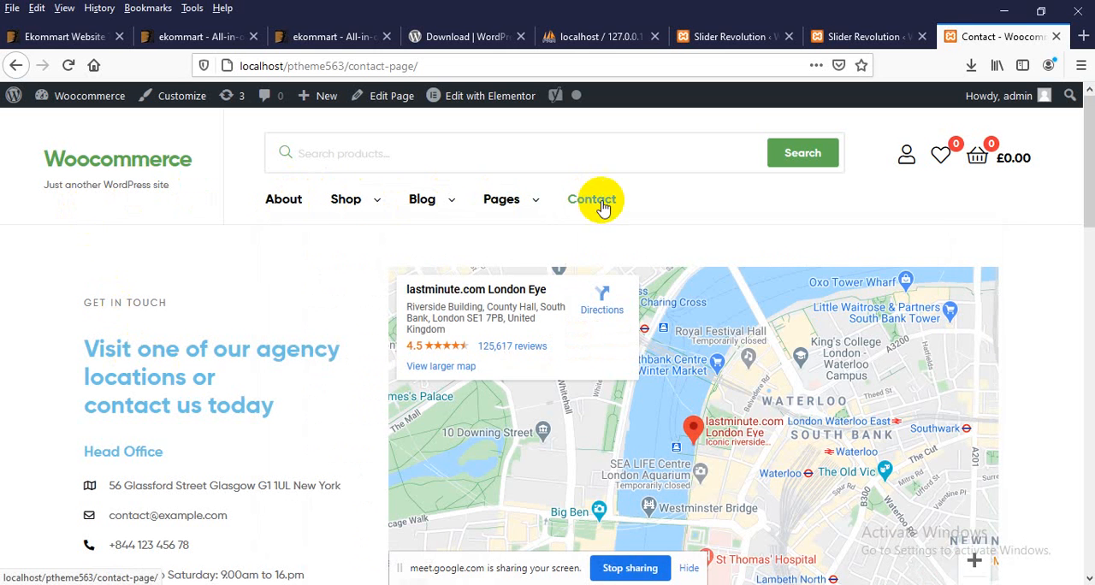
mouse_move(420, 206)
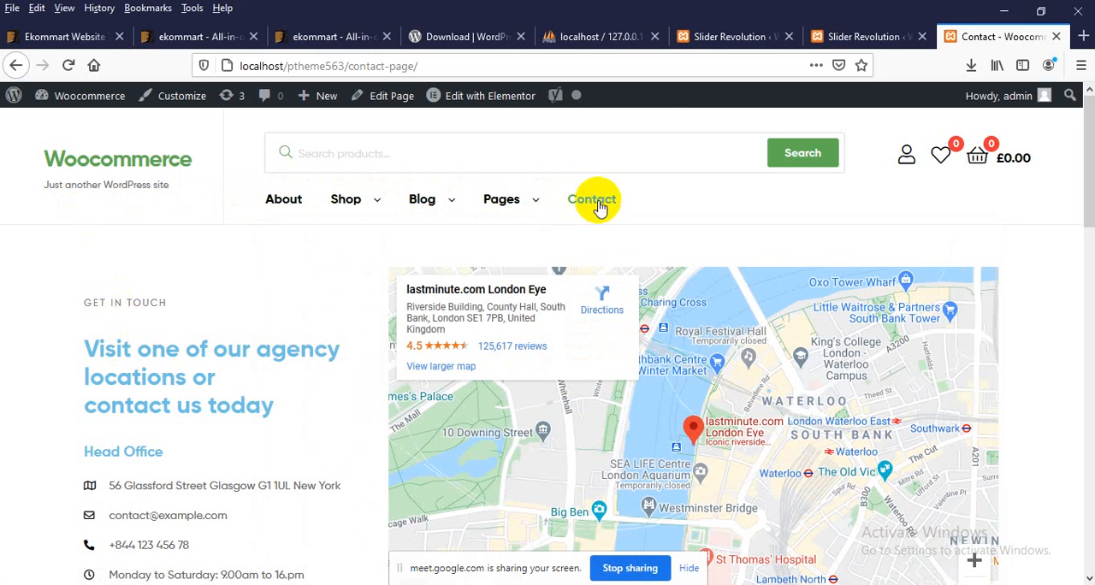
mouse_move(482, 213)
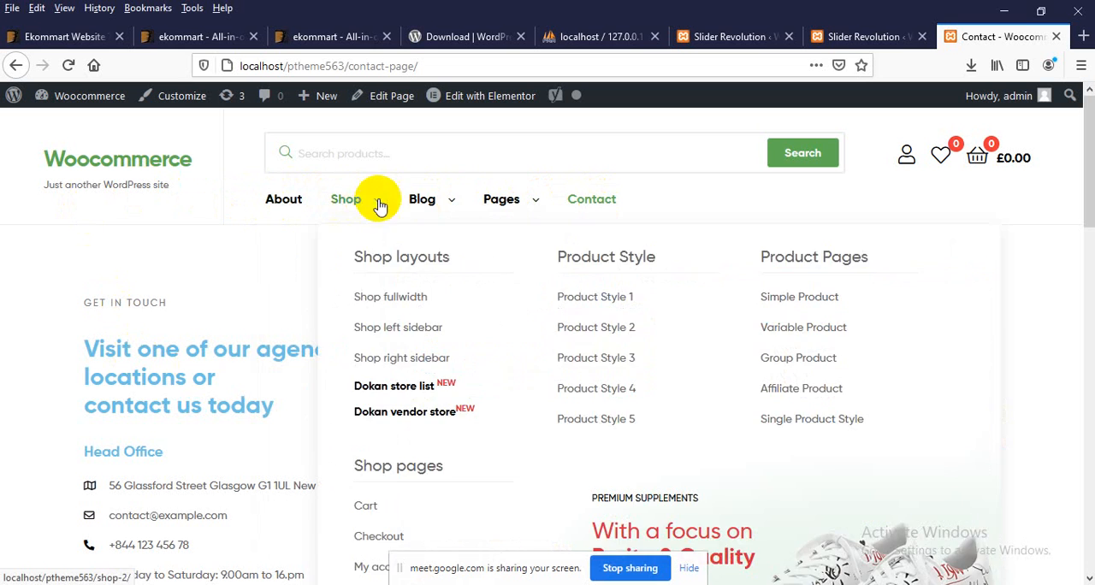
mouse_move(374, 214)
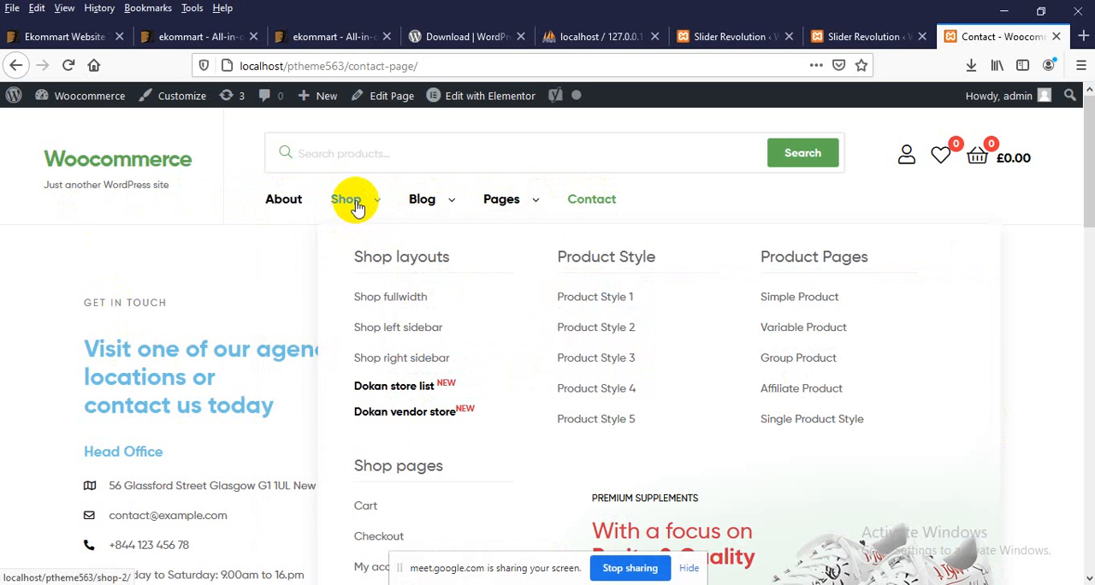
Open the WordPress menu editor in the admin area and look over the All Departments menu structure
click(743, 27)
mouse_move(5, 361)
scroll(45, 356, down, 2)
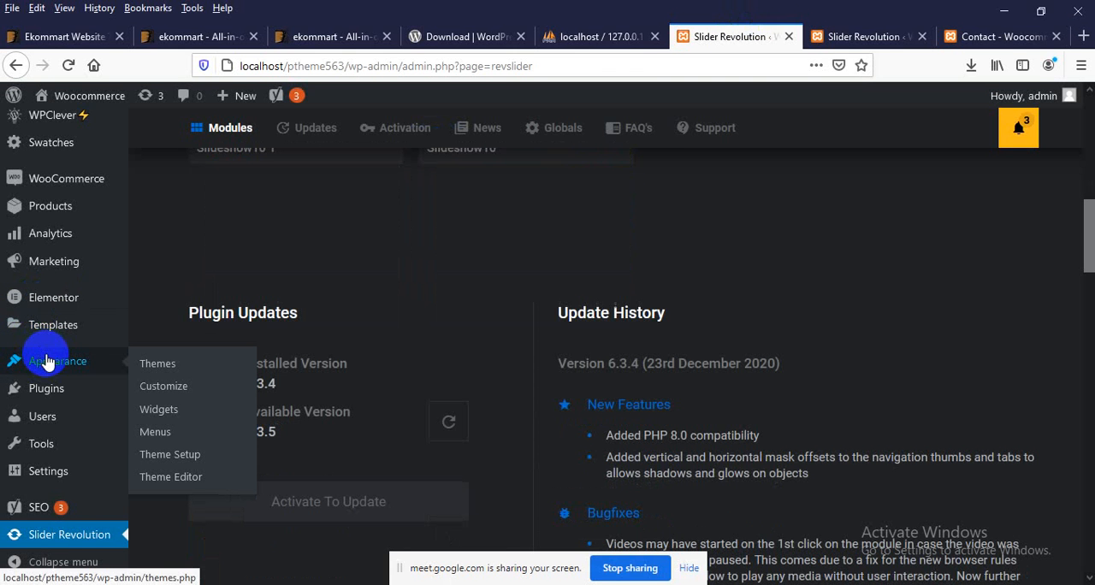
click(163, 433)
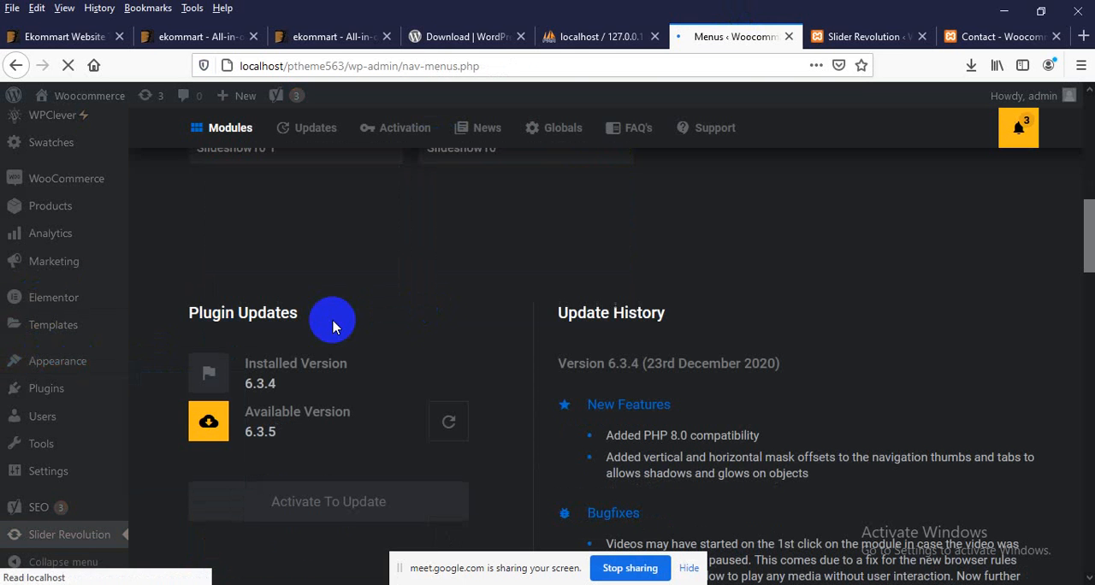
scroll(374, 326, down, 4)
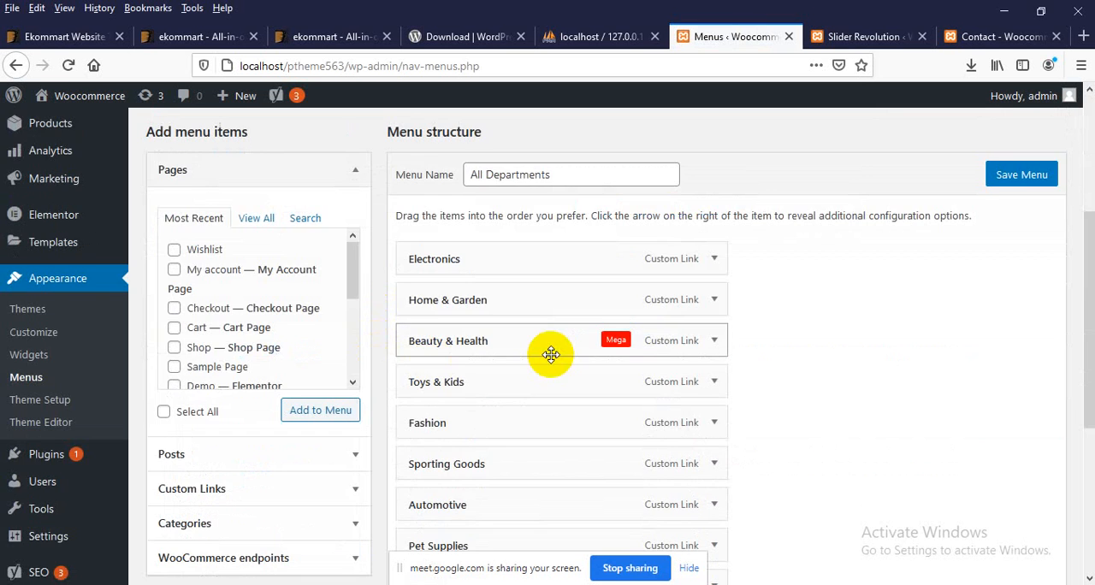
scroll(552, 354, down, 3)
scroll(521, 372, up, 3)
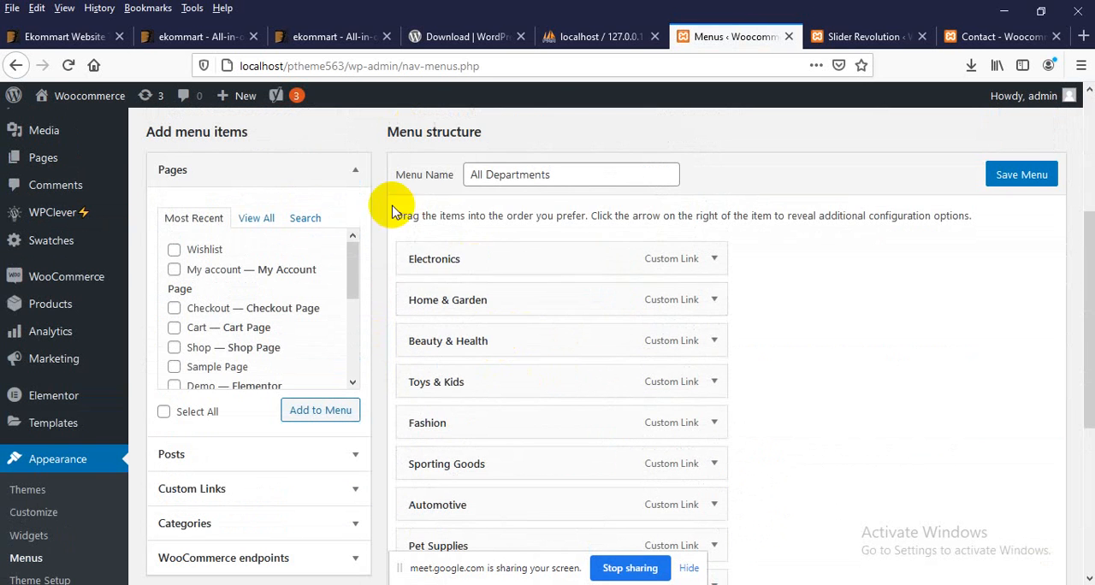
Compare with the site's header navigation and load Ekommart Main Menu (Primary Menu, Handheld Menu) for editing
click(980, 35)
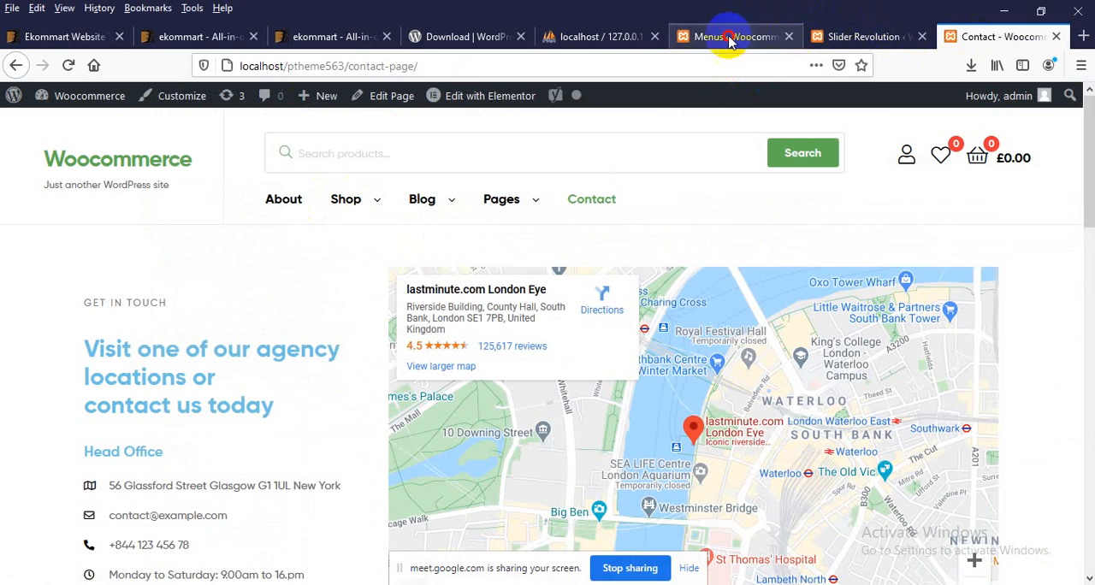
click(757, 36)
scroll(450, 267, up, 2)
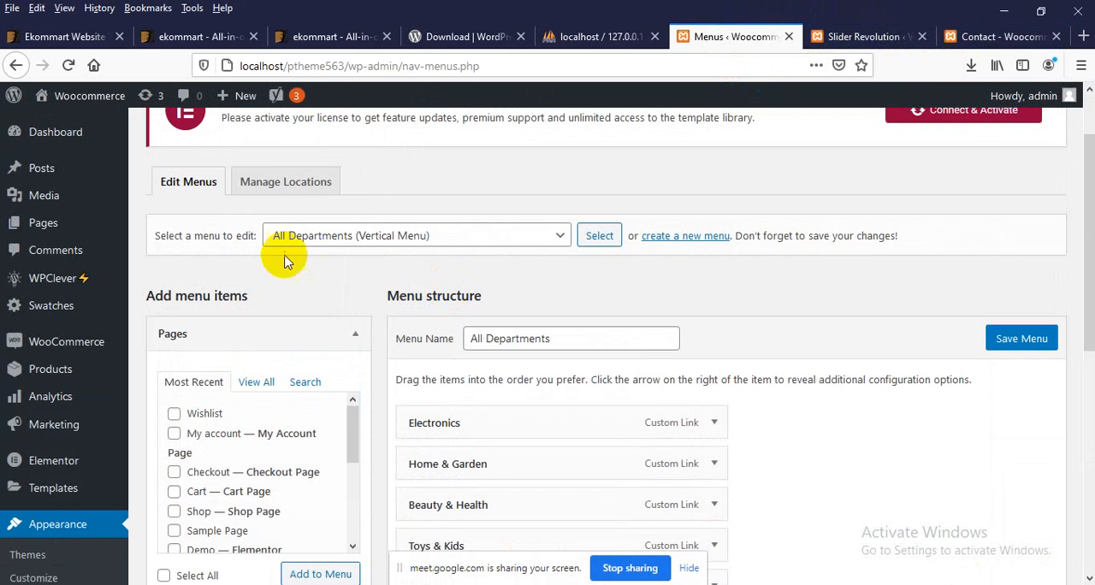
click(332, 239)
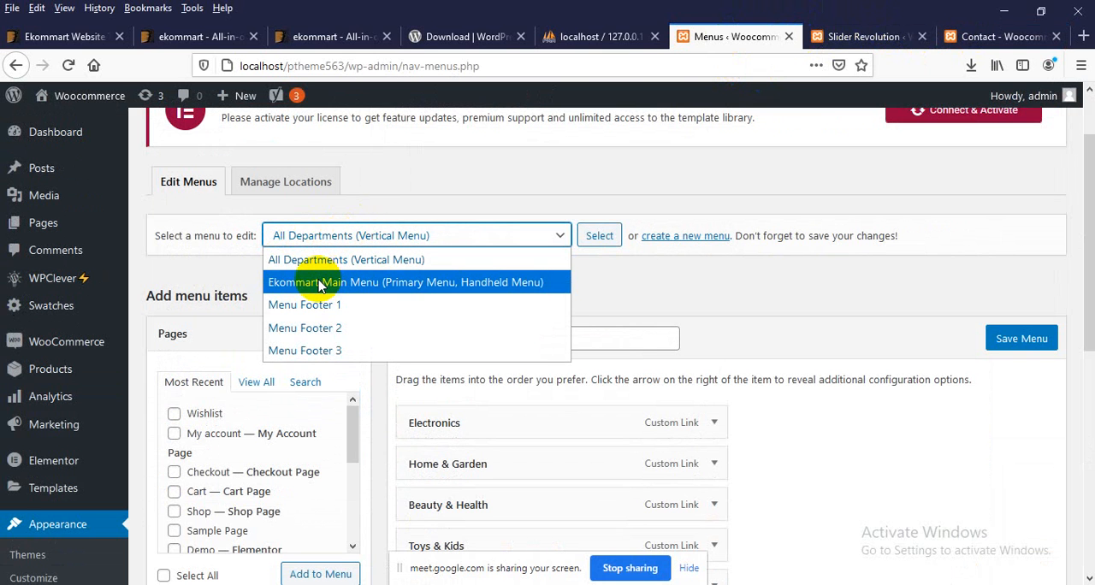
click(320, 283)
click(599, 237)
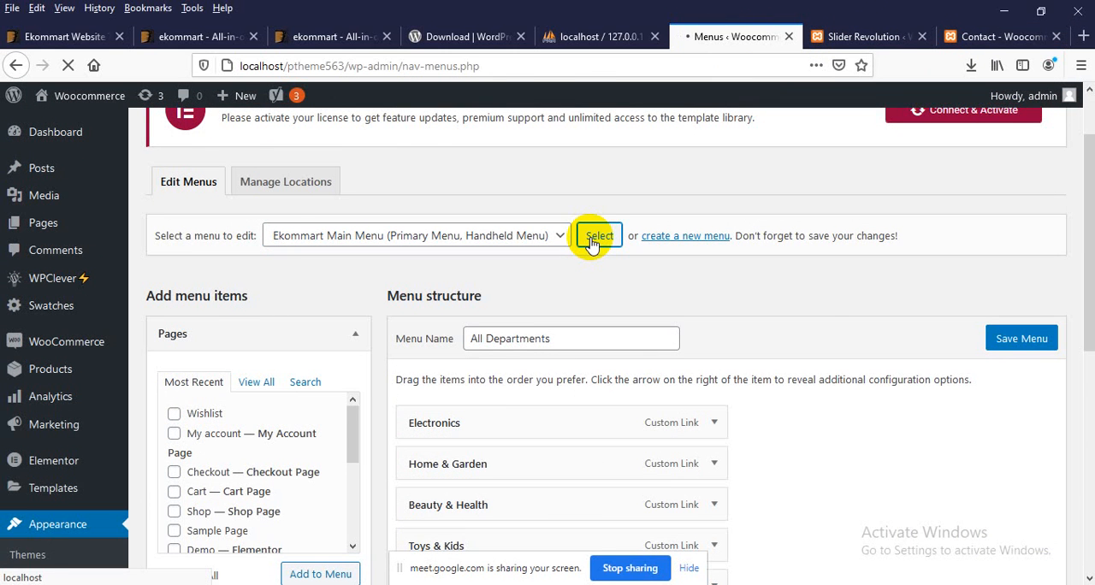
Move the About item below Shop and all its sub items in the Ekommart Main Menu structure and save the menu
scroll(562, 318, down, 4)
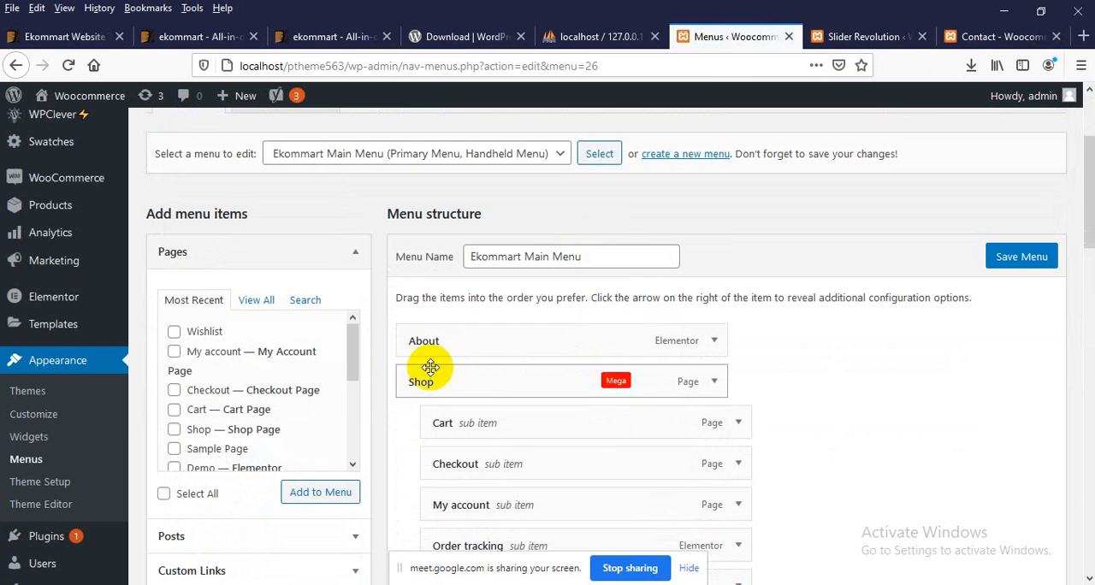
scroll(420, 380, down, 3)
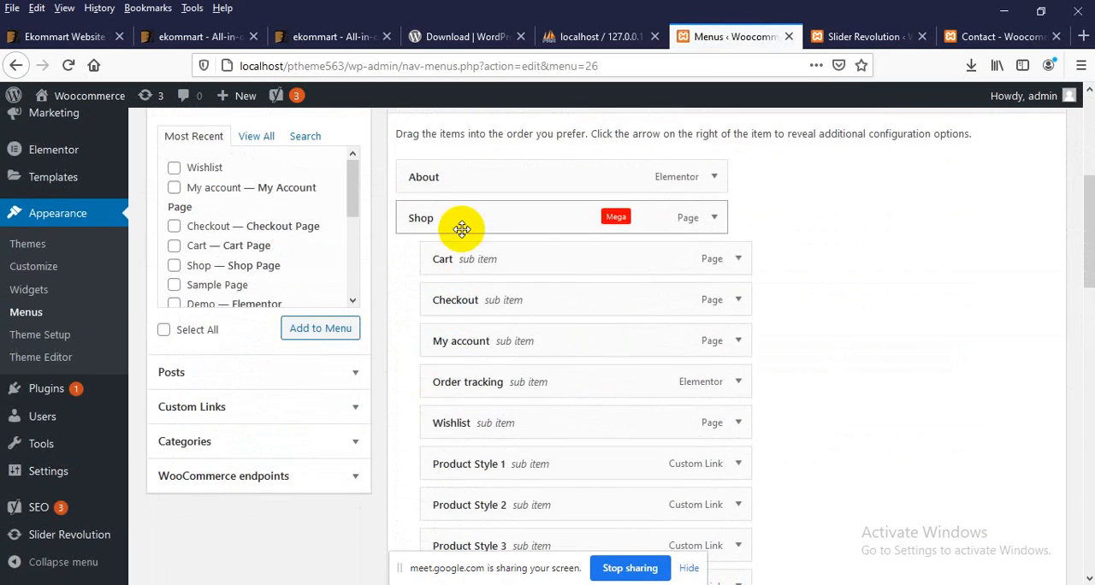
scroll(465, 247, down, 15)
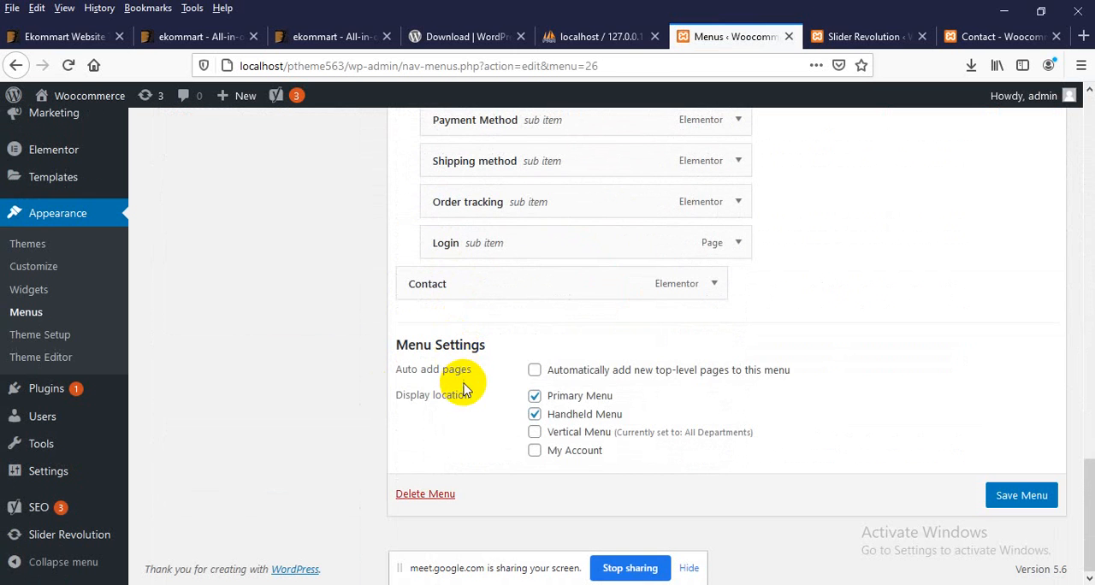
scroll(562, 362, up, 15)
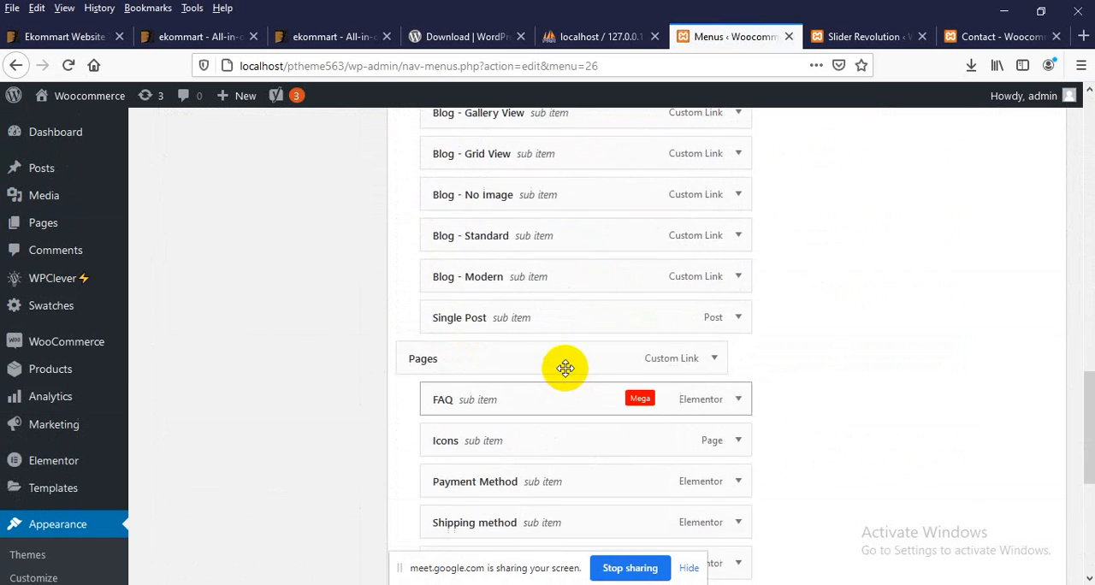
scroll(435, 277, up, 10)
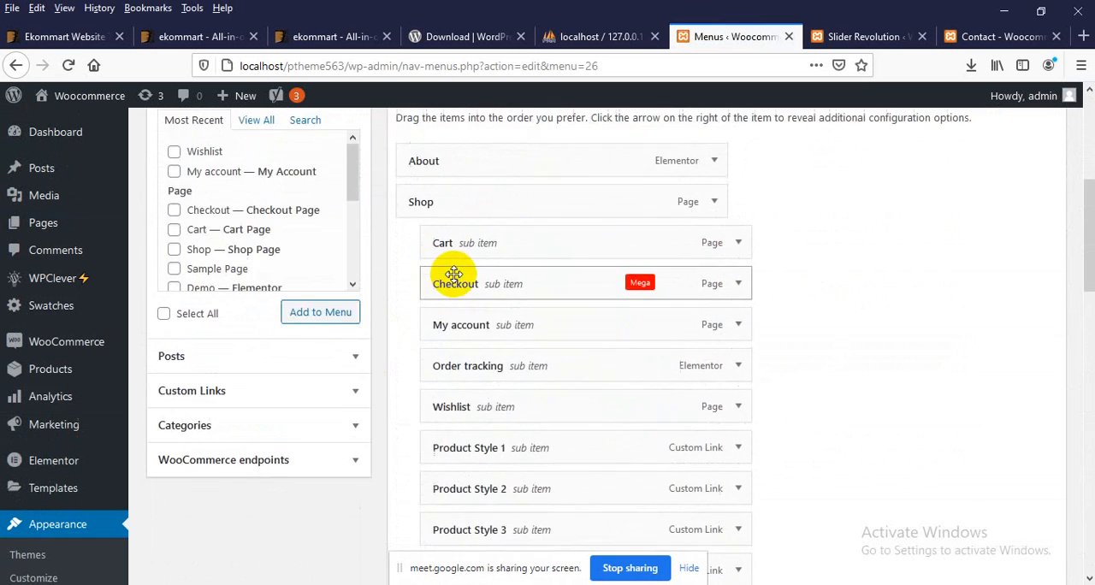
drag(439, 329, 462, 419)
scroll(880, 343, up, 10)
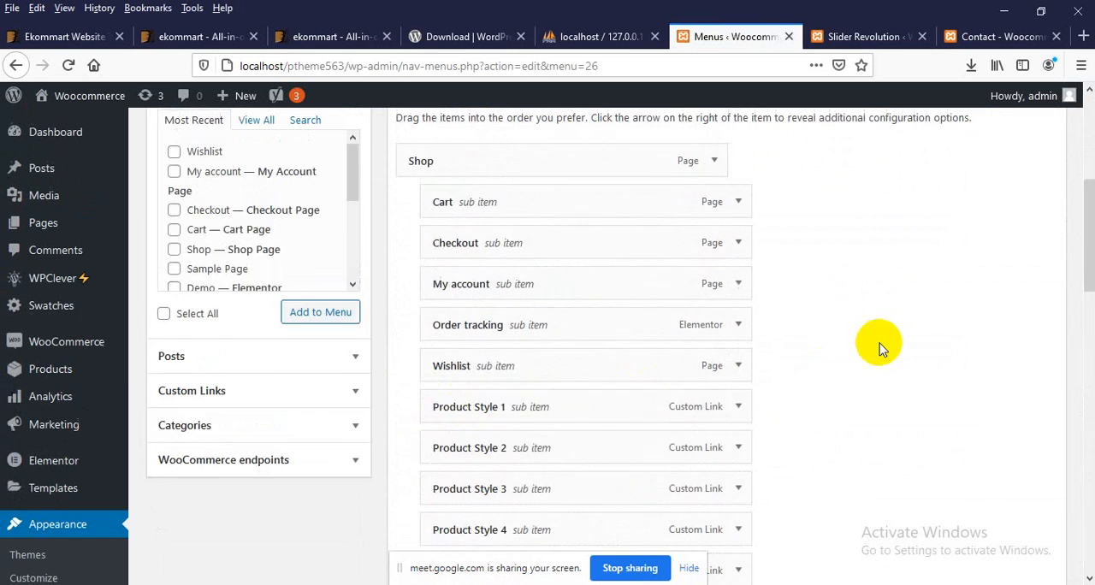
click(1027, 407)
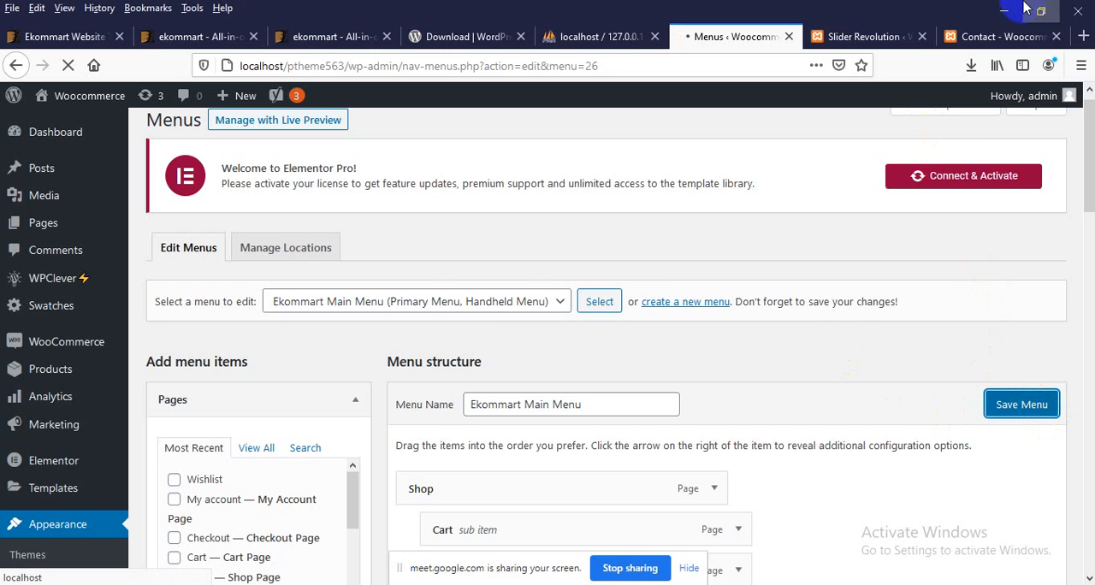
Load the local home page and check the new header menu order, the Shop mega menu and the Blog submenu
click(976, 36)
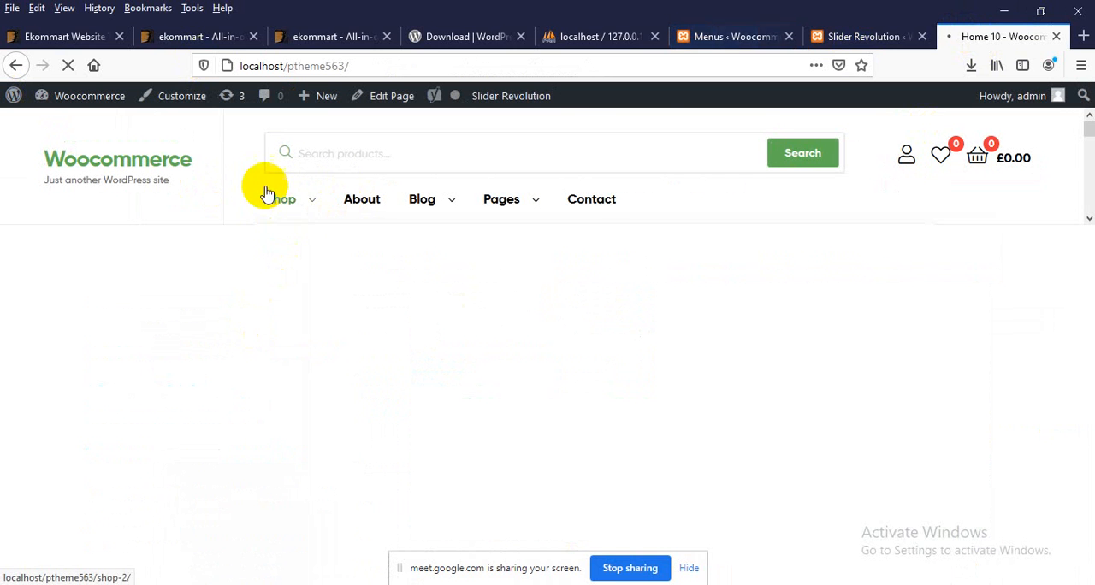
mouse_move(285, 210)
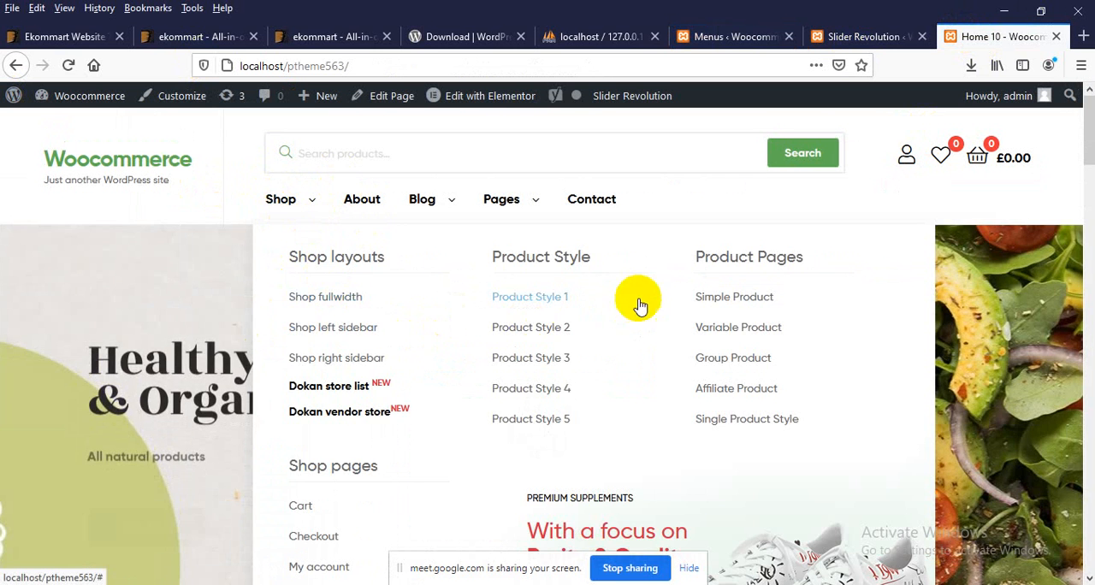
scroll(701, 300, down, 2)
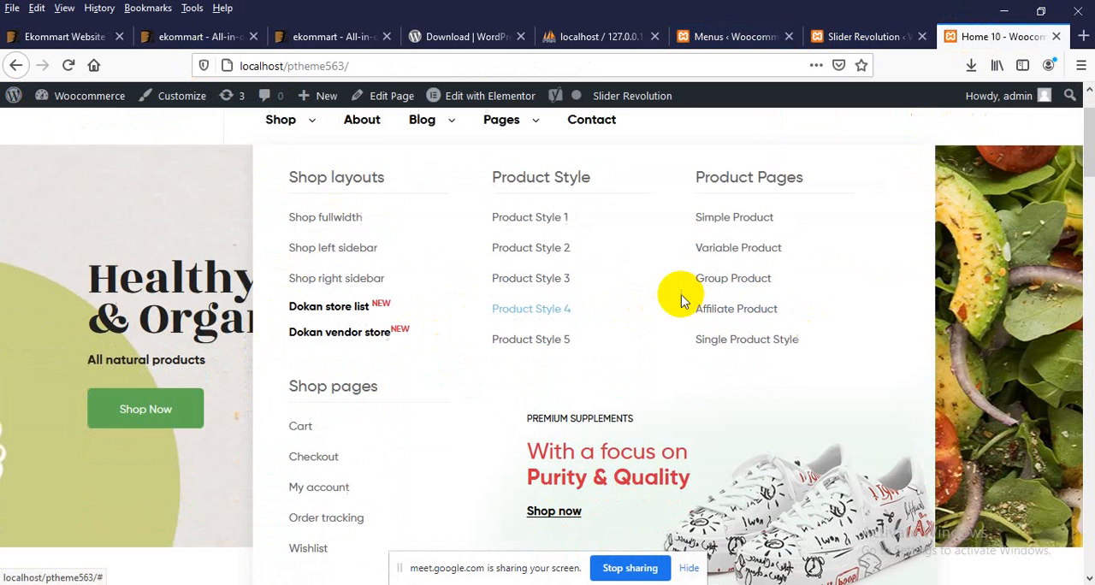
scroll(604, 359, down, 2)
drag(528, 368, 689, 394)
click(443, 360)
scroll(385, 385, up, 4)
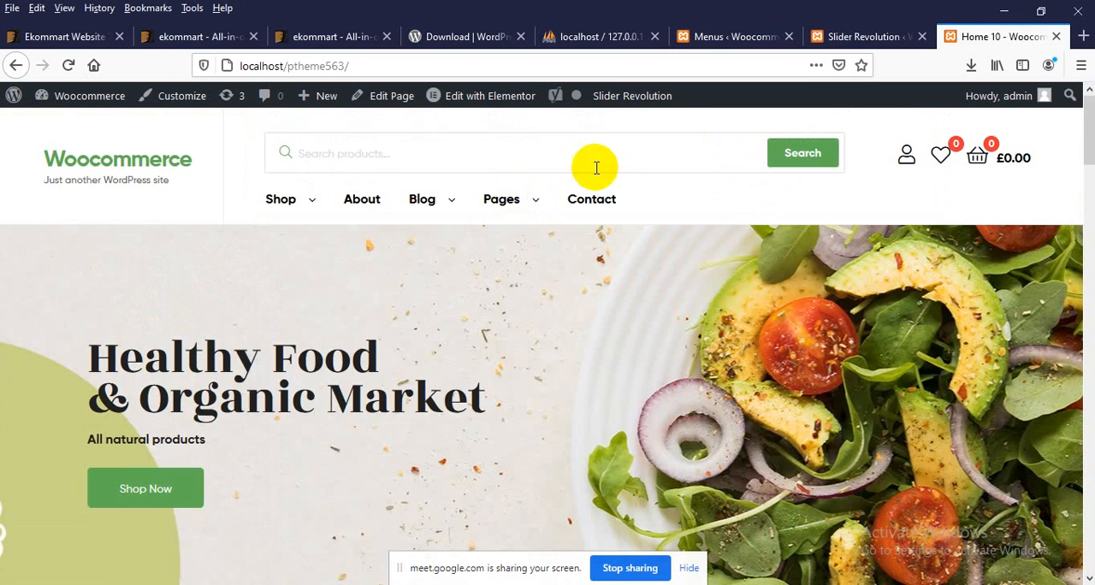
mouse_move(442, 203)
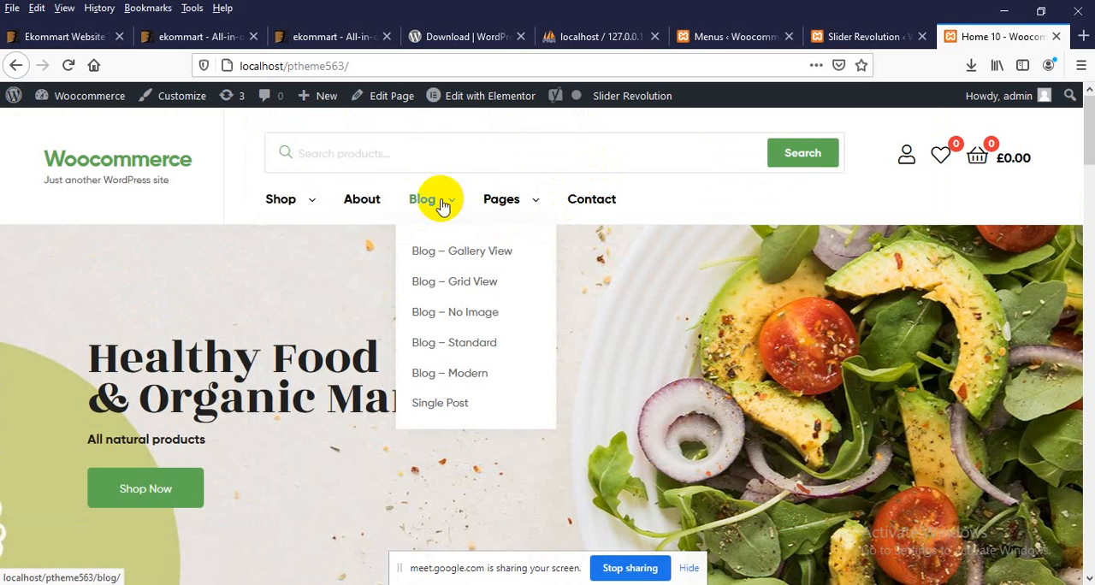